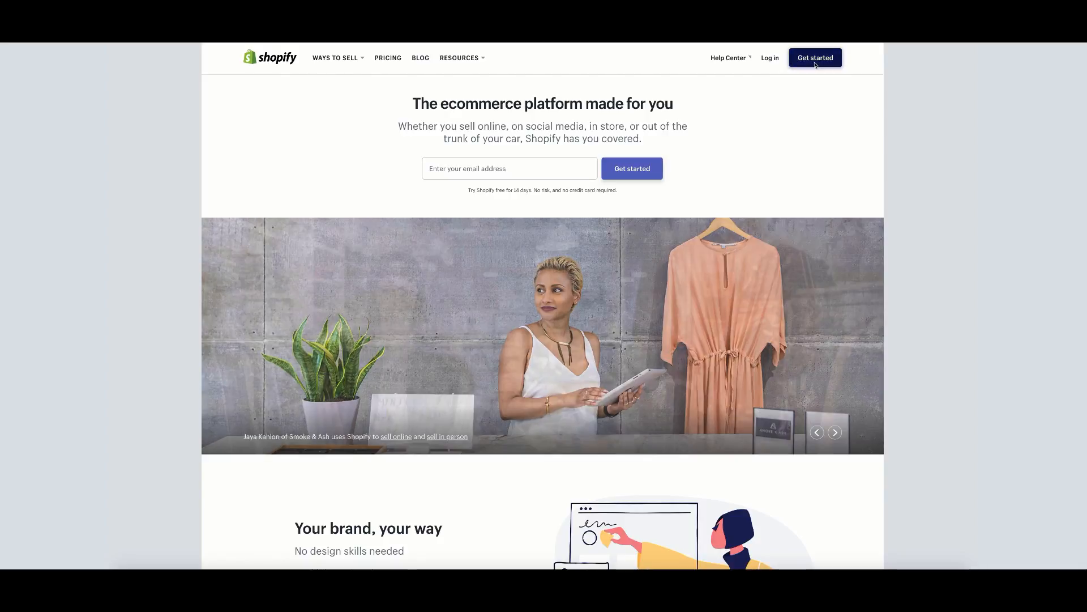
Start the free trial signup with the account email (typo fixed) and a password.
left_click(816, 65)
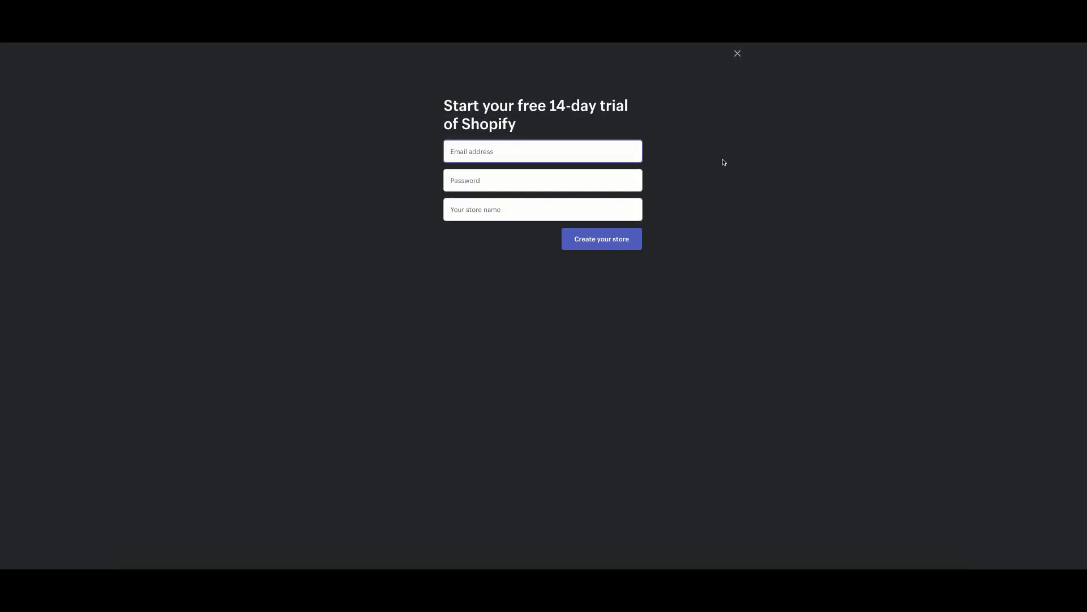
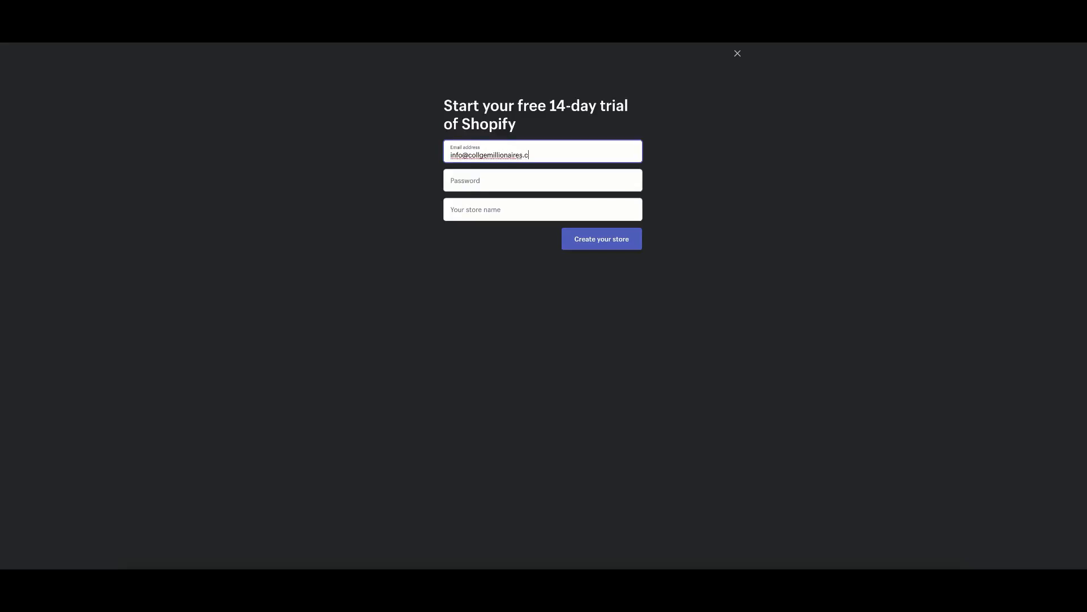
left_click(480, 155)
type("e")
left_click(507, 185)
type("•")
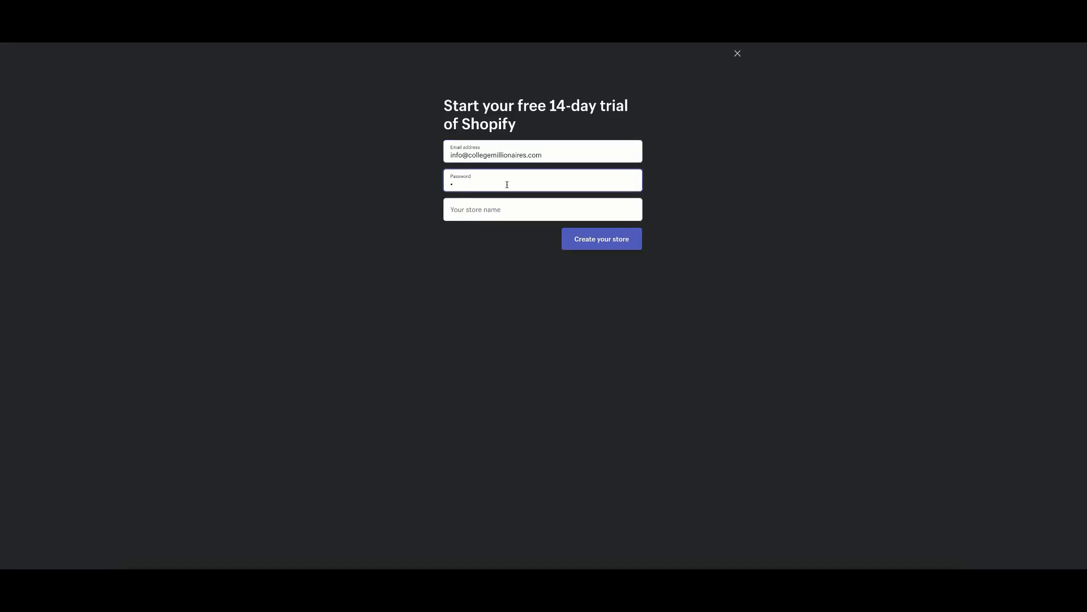
type("•••••••••")
Name the store Bargainfeels and create it.
left_click(488, 211)
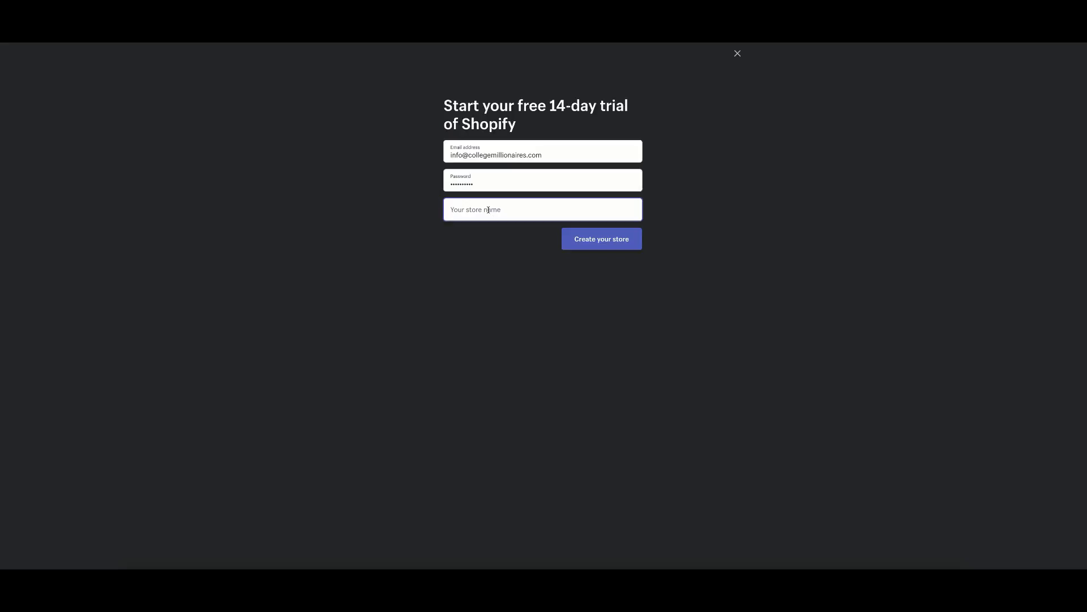
type("Bargain")
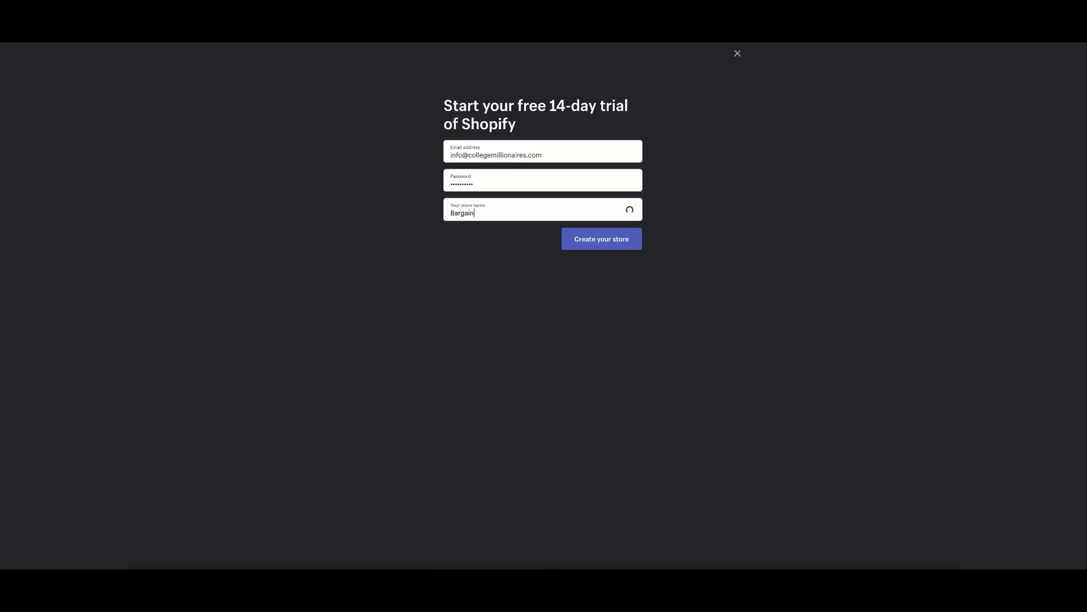
type("feels")
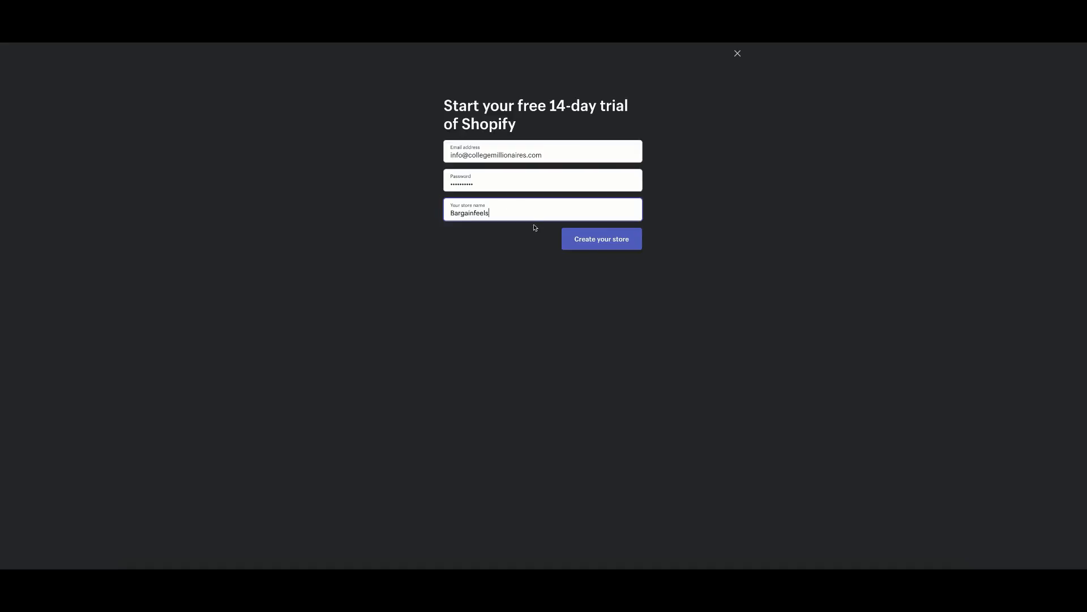
left_click(635, 244)
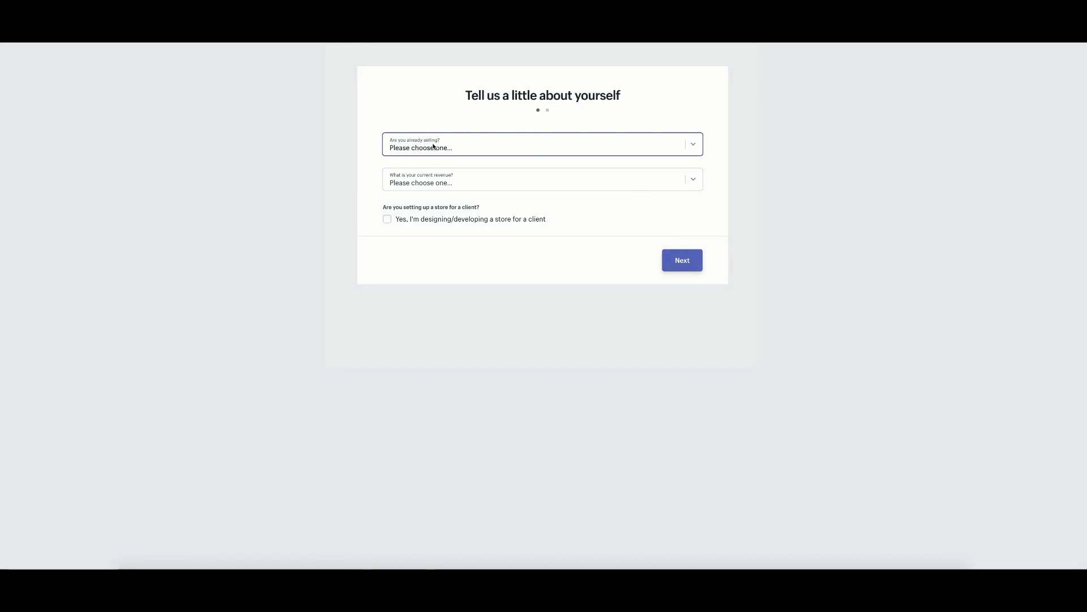
Answer 'I'm just playing around' and '$0' revenue, then continue to the address step.
left_click(451, 148)
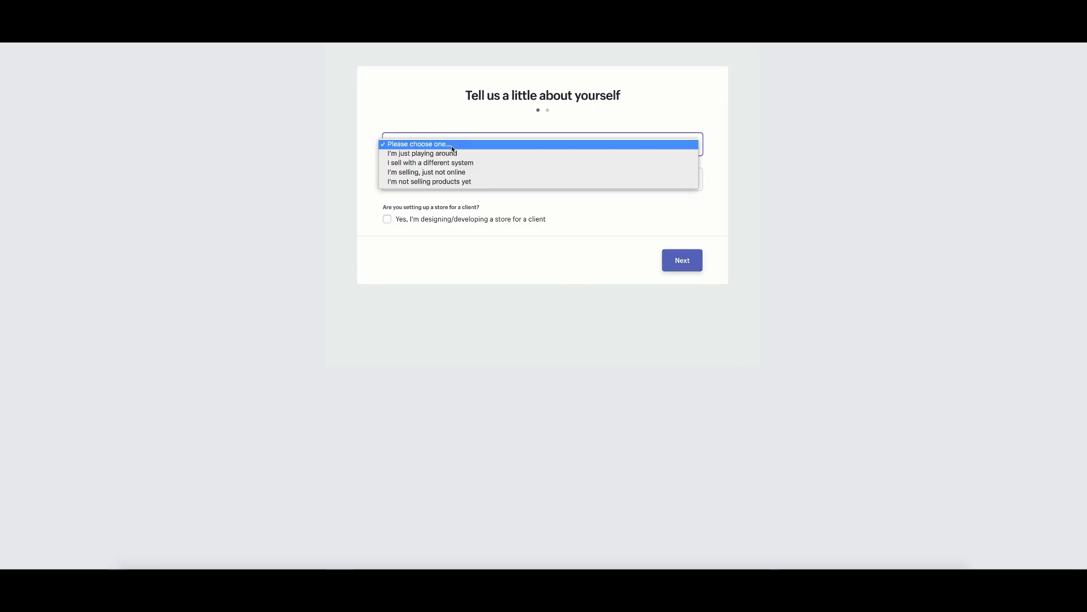
left_click(365, 131)
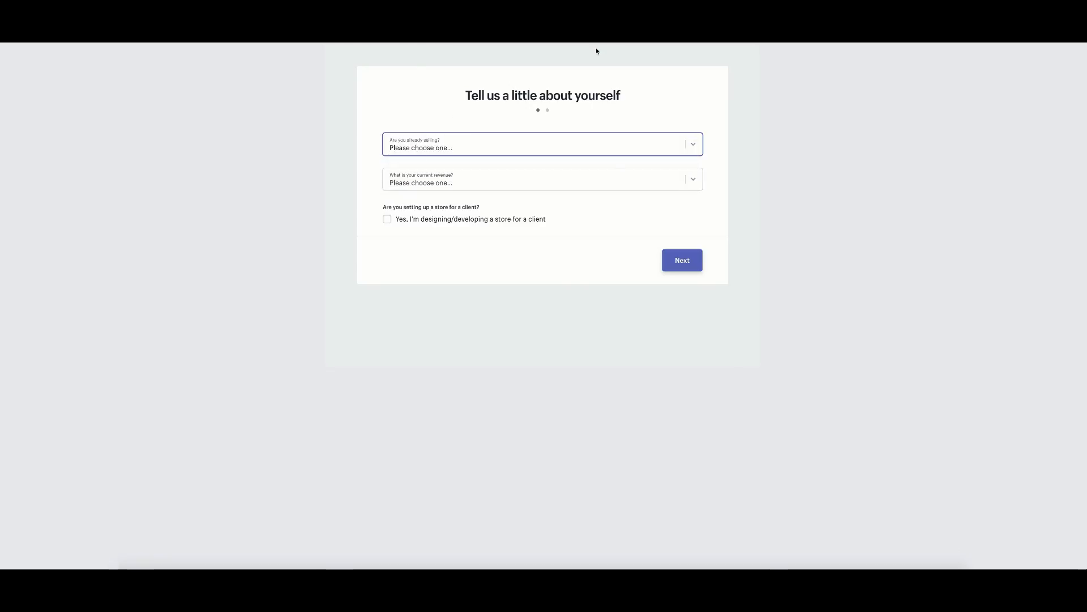
left_click(474, 152)
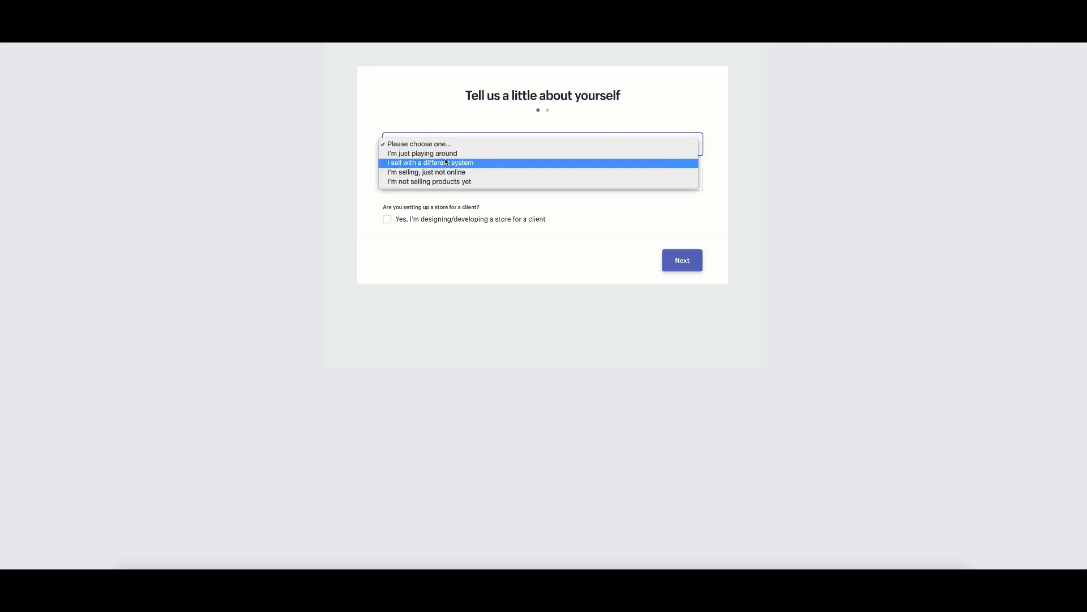
left_click(425, 153)
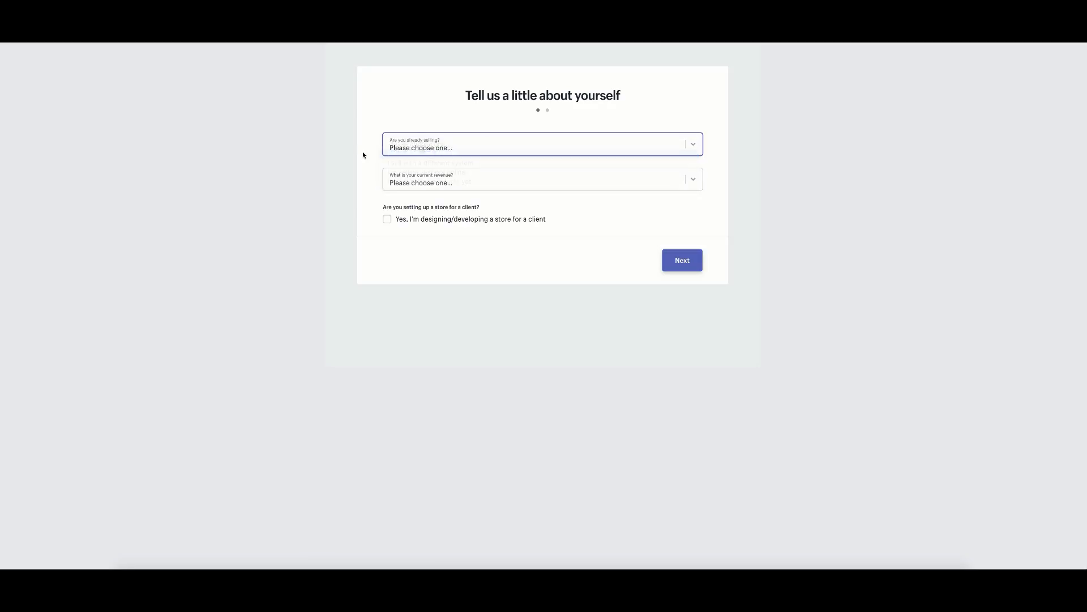
left_click(420, 183)
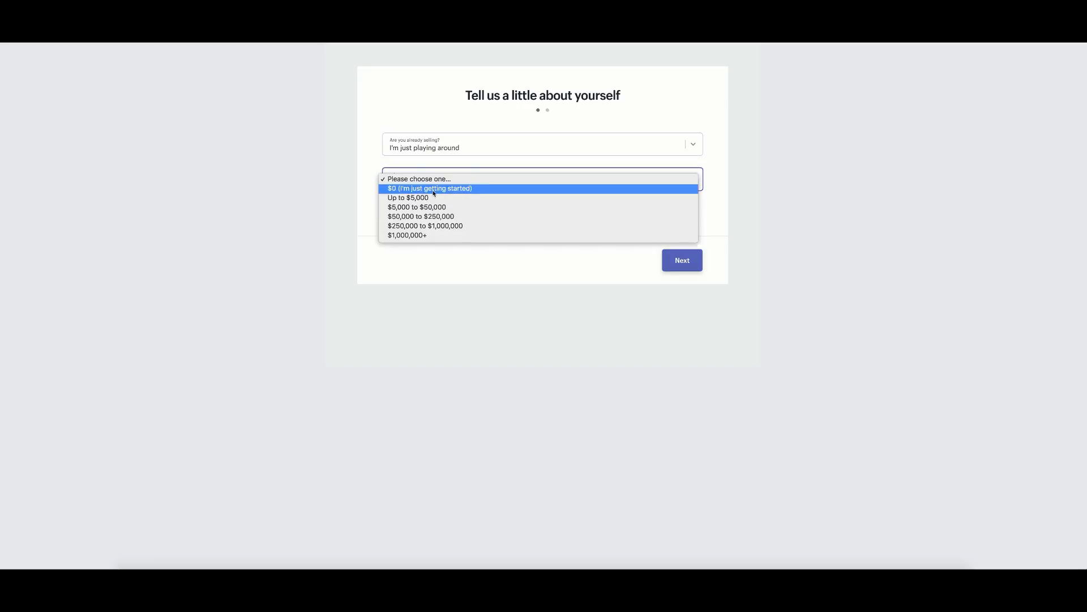
left_click(410, 190)
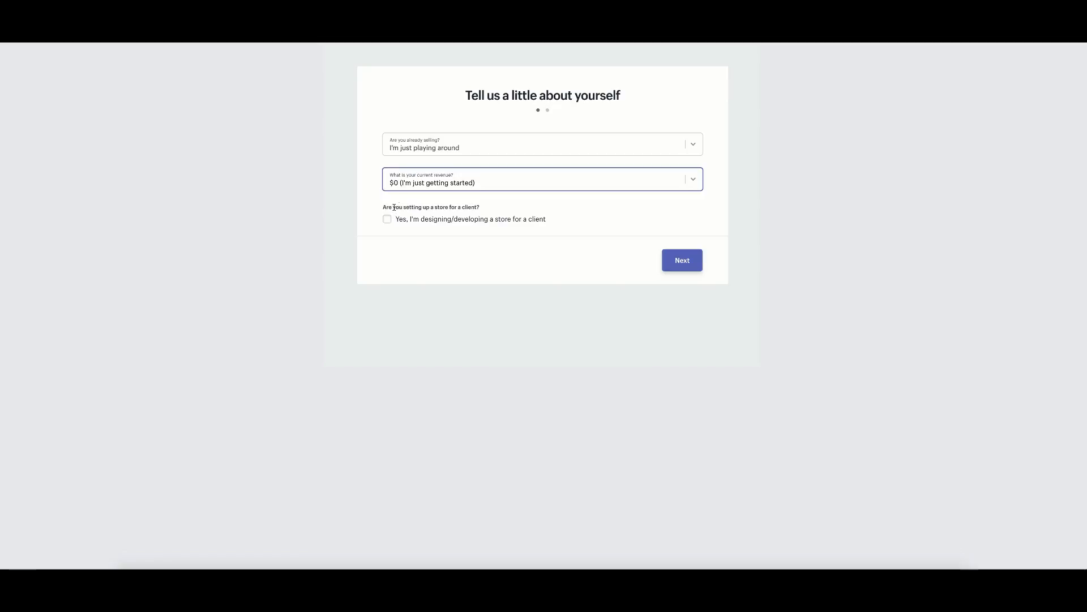
left_click(676, 262)
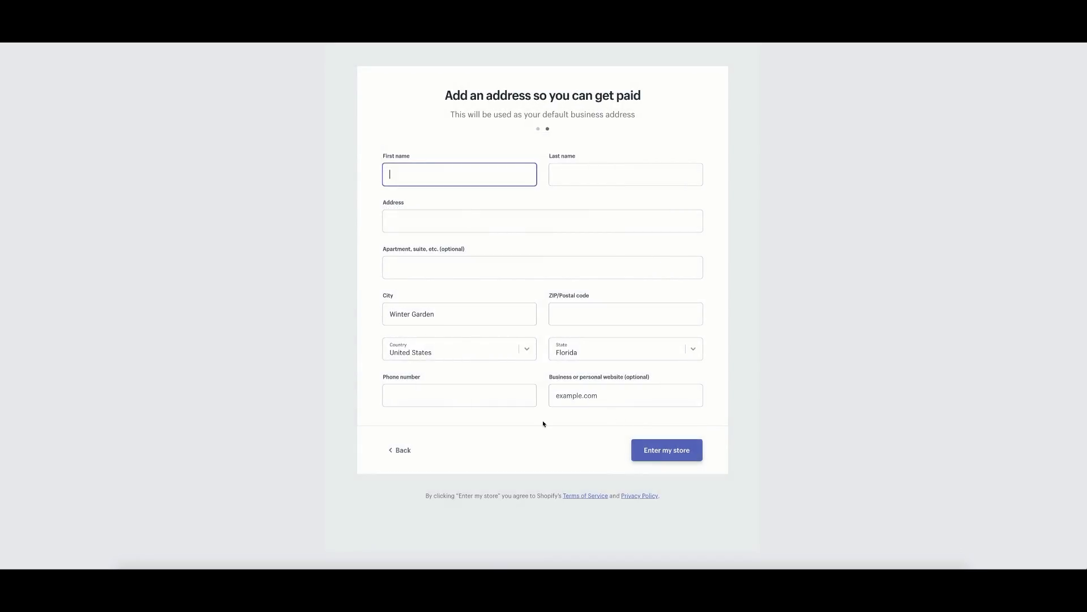
left_click(402, 451)
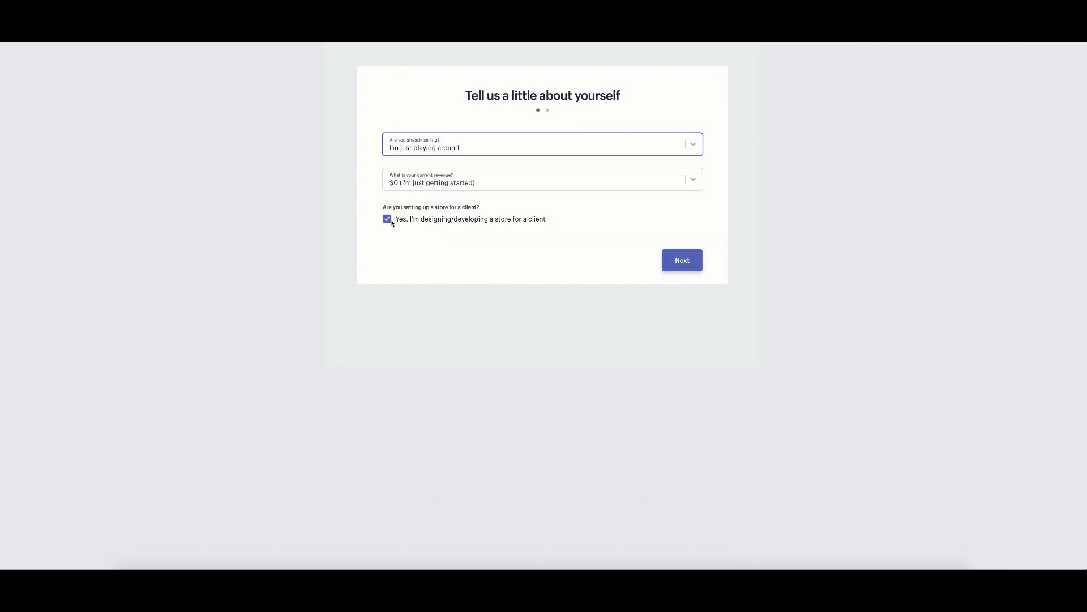
left_click(686, 258)
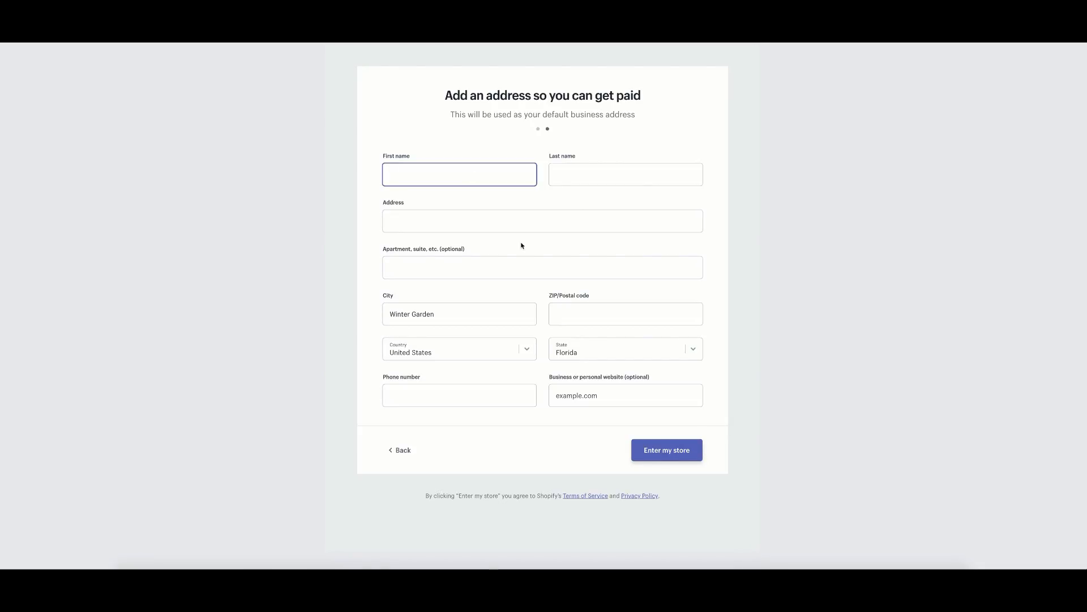
Submit the Winter Garden, Florida, United States business address to enter the admin.
left_click(669, 451)
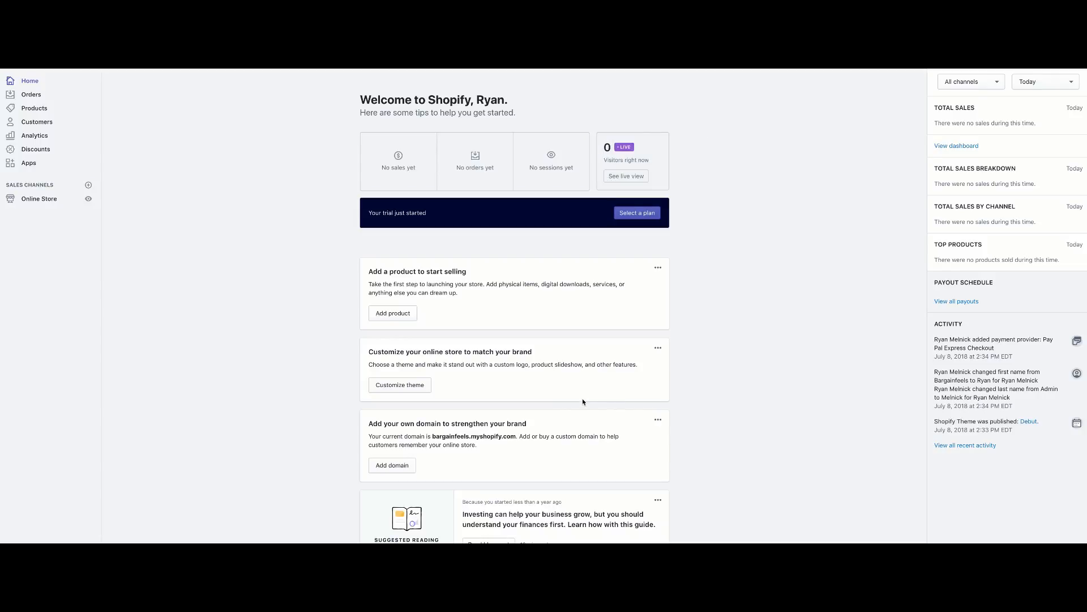
Browse the empty Orders and Abandoned checkouts pages, then open the empty Products page.
left_click(658, 268)
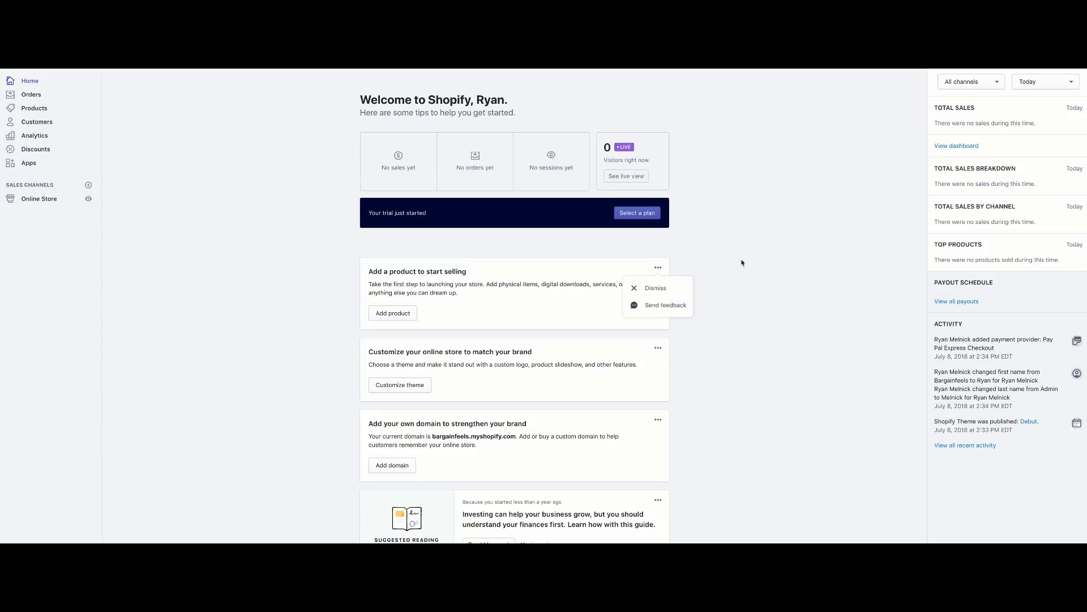
left_click(743, 262)
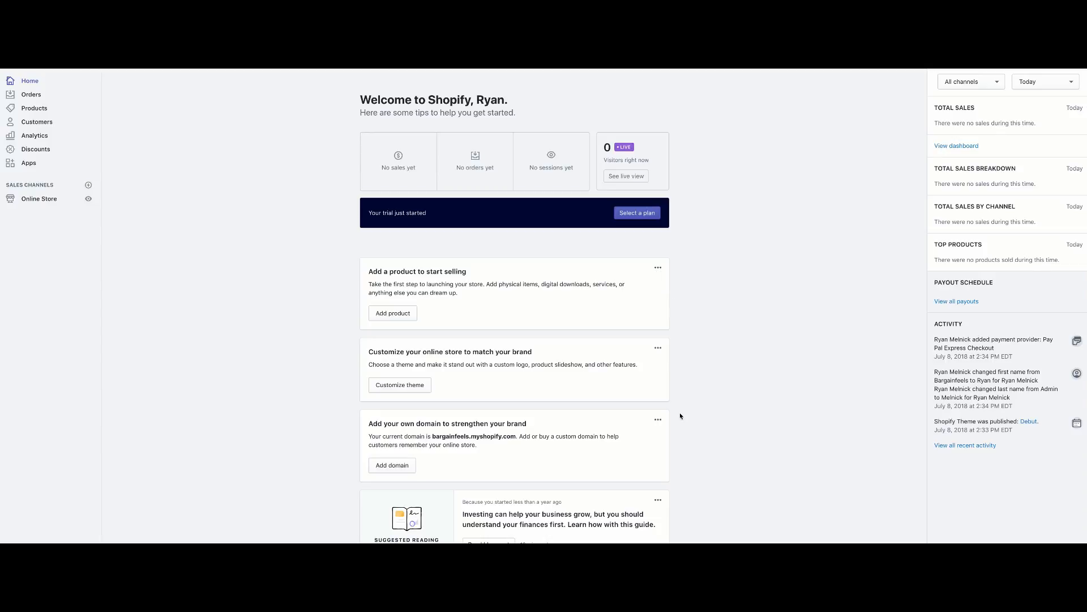
left_click(32, 95)
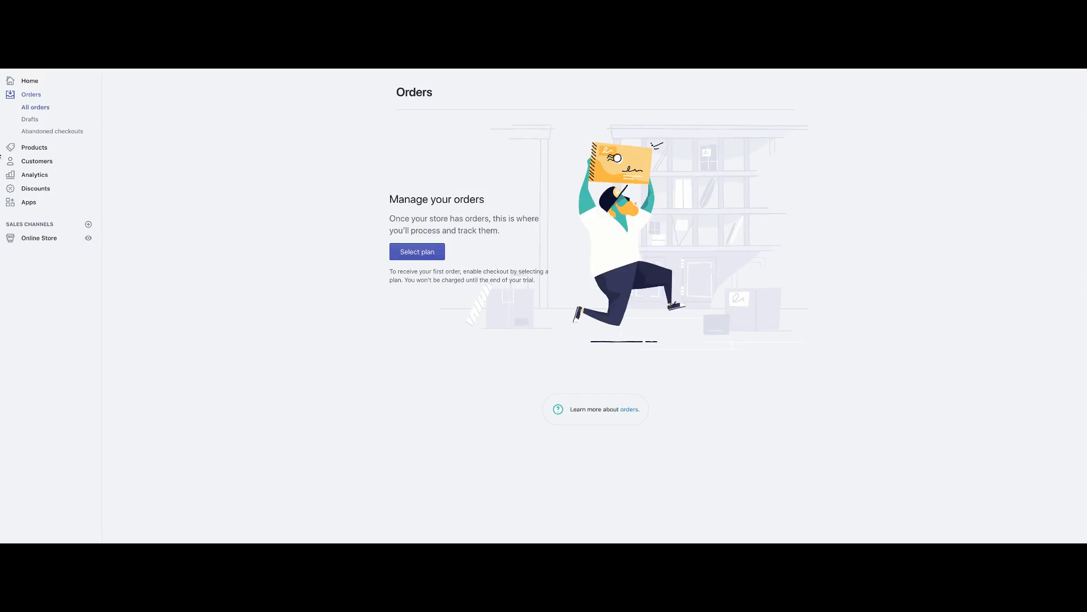
left_click(35, 132)
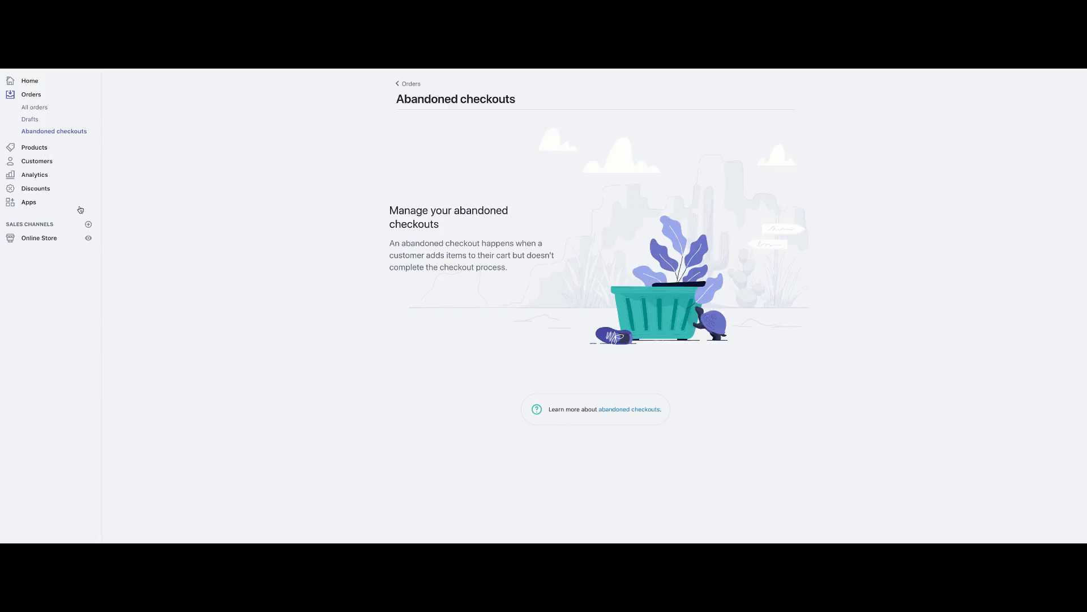
left_click(57, 151)
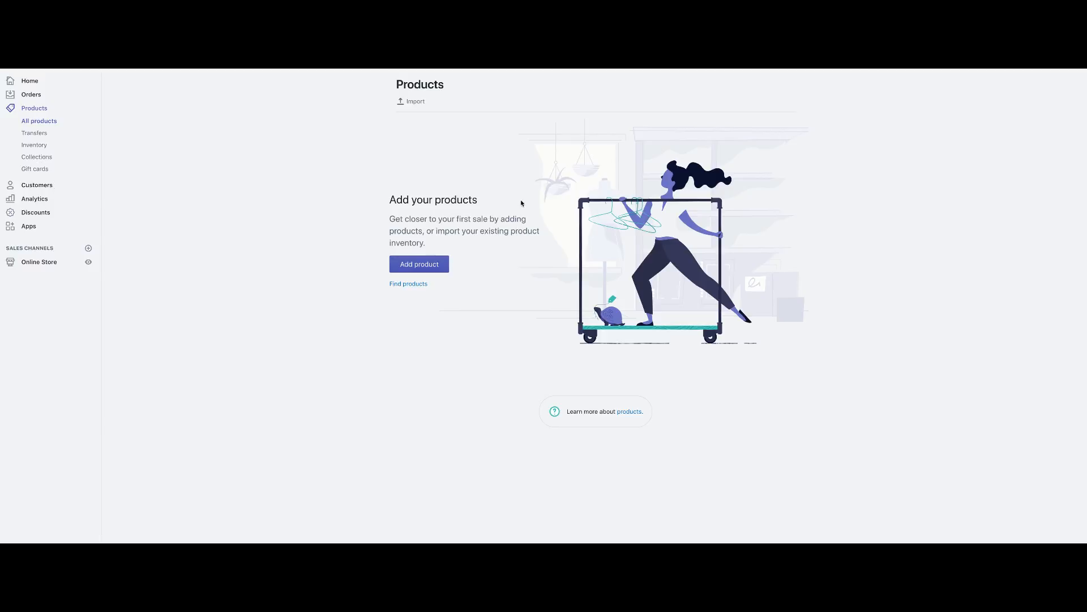
Scroll through the Analytics dashboard, view the Debut theme under Online Store, then return Home.
left_click(41, 201)
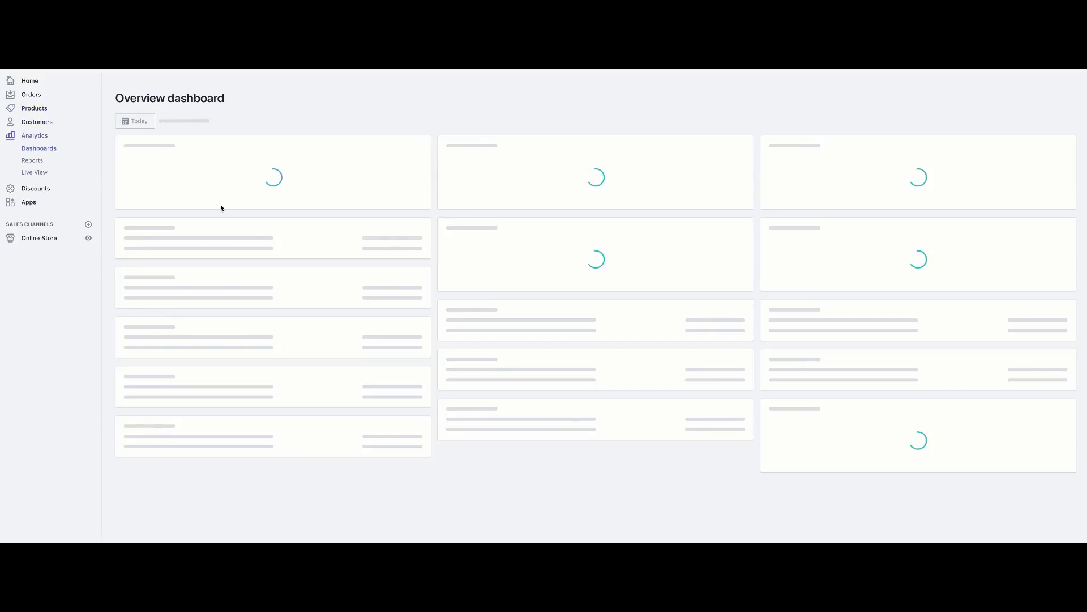
scroll(373, 204, "down", 1)
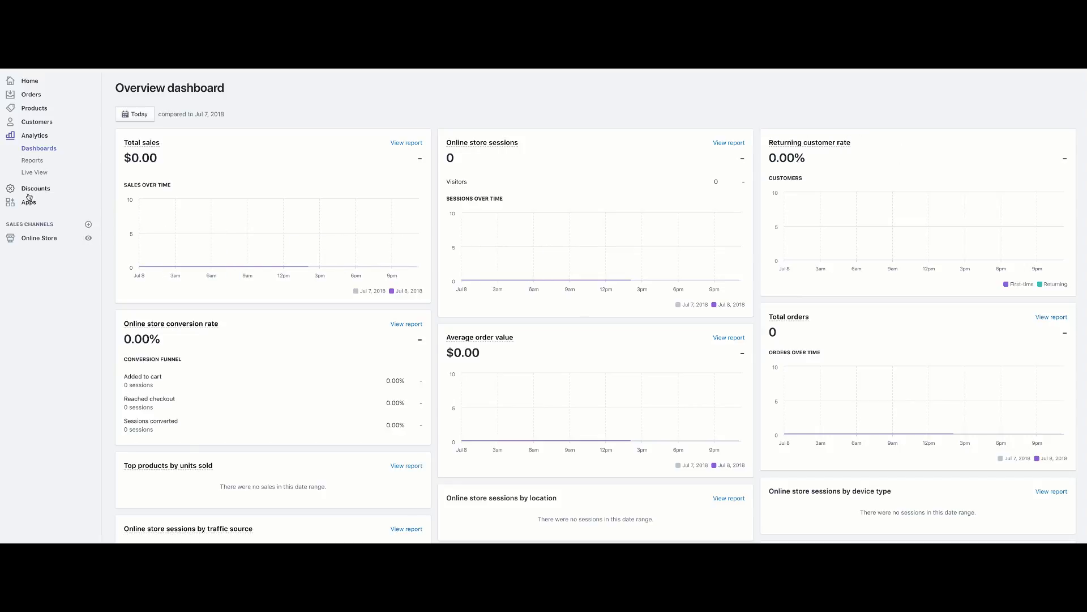
left_click(56, 238)
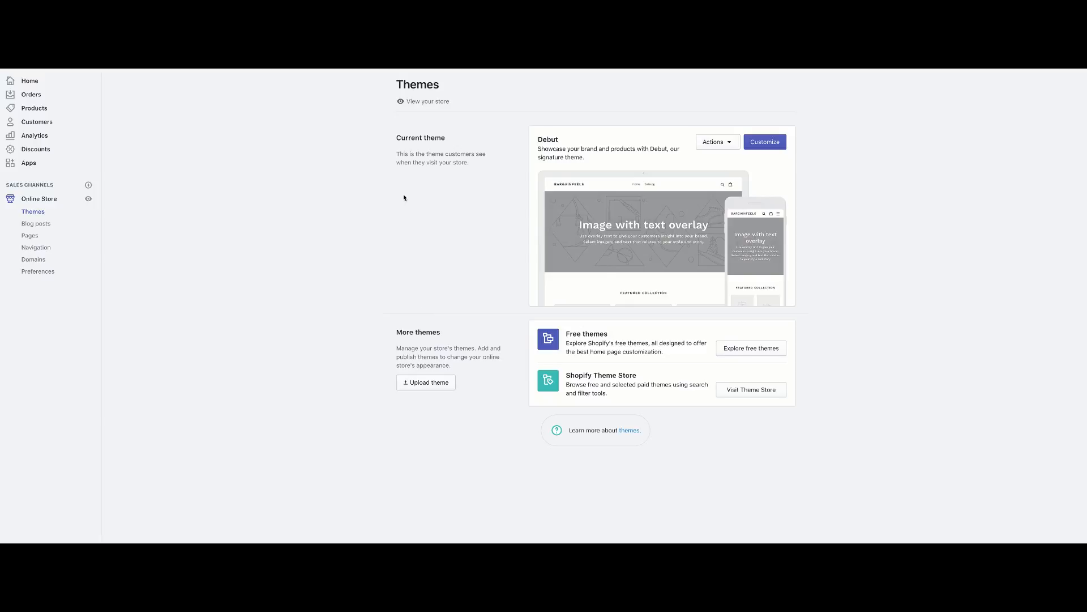
left_click(40, 85)
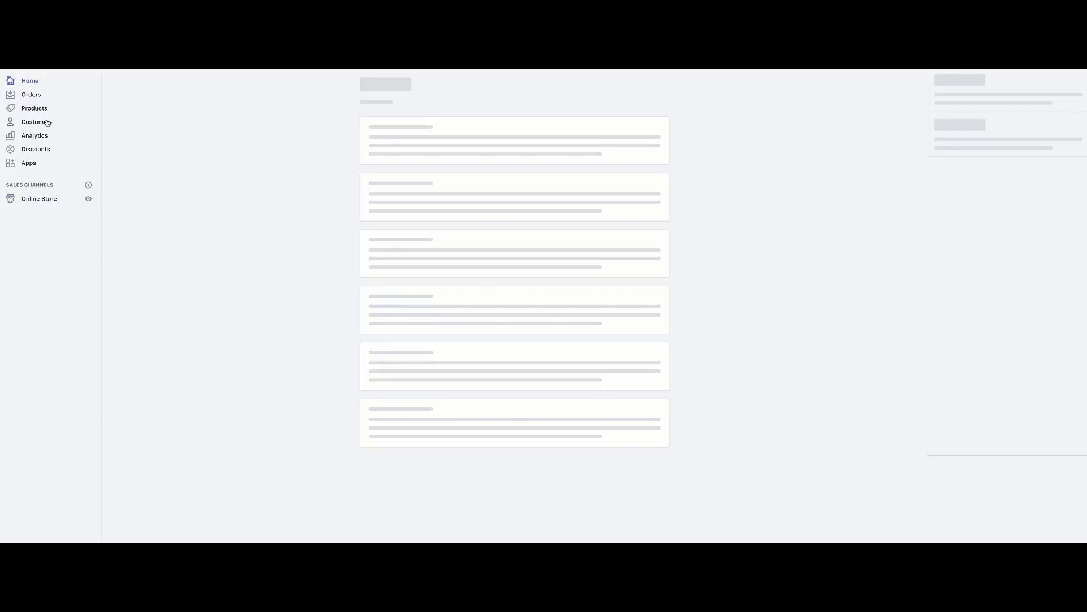
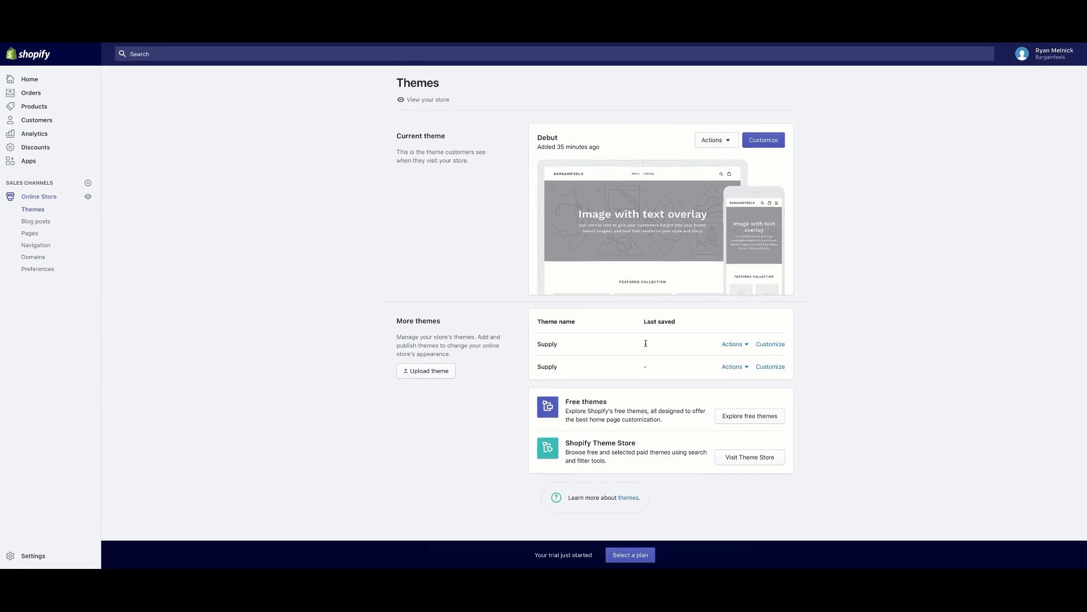
Check the first Supply theme's actions without choosing any, then go to the Shopify Theme Store.
left_click(742, 346)
left_click(611, 323)
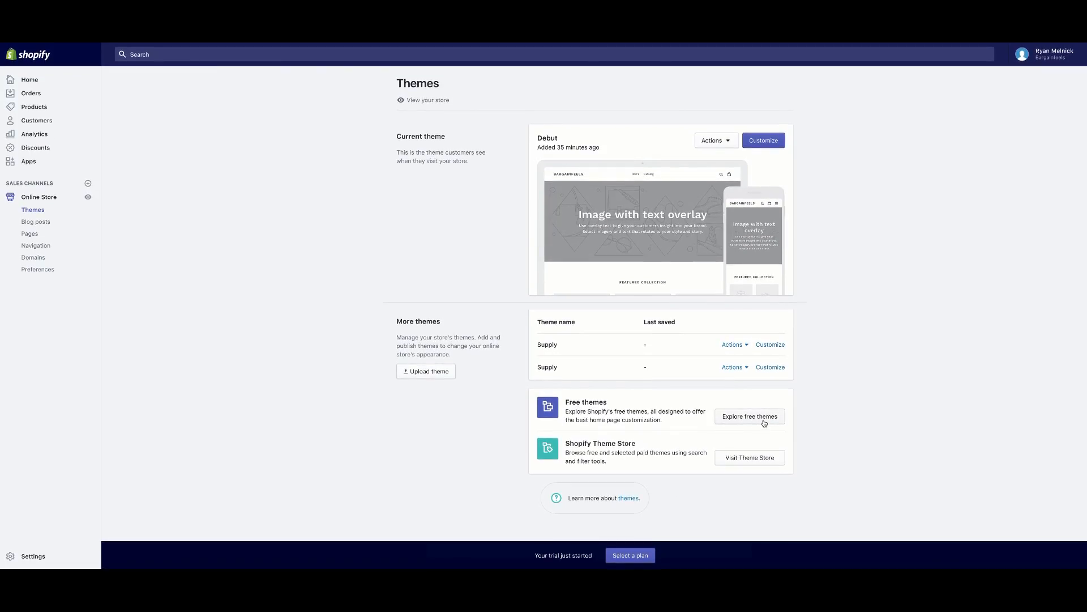
left_click(764, 463)
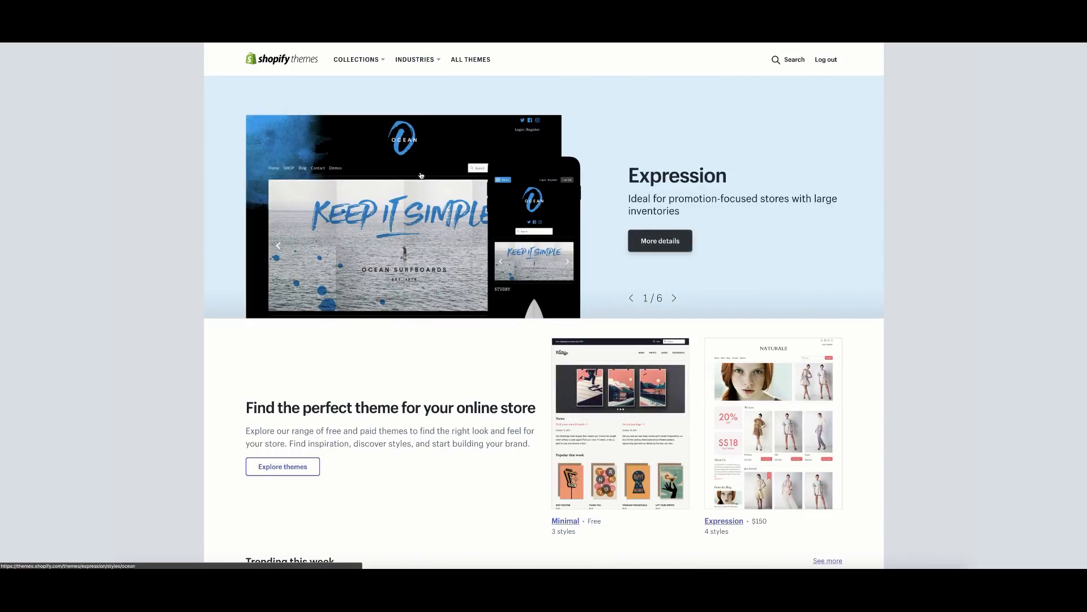
Scroll the Theme Store to the Trending this week row and open the free Supply theme.
scroll(369, 246, "down", 3)
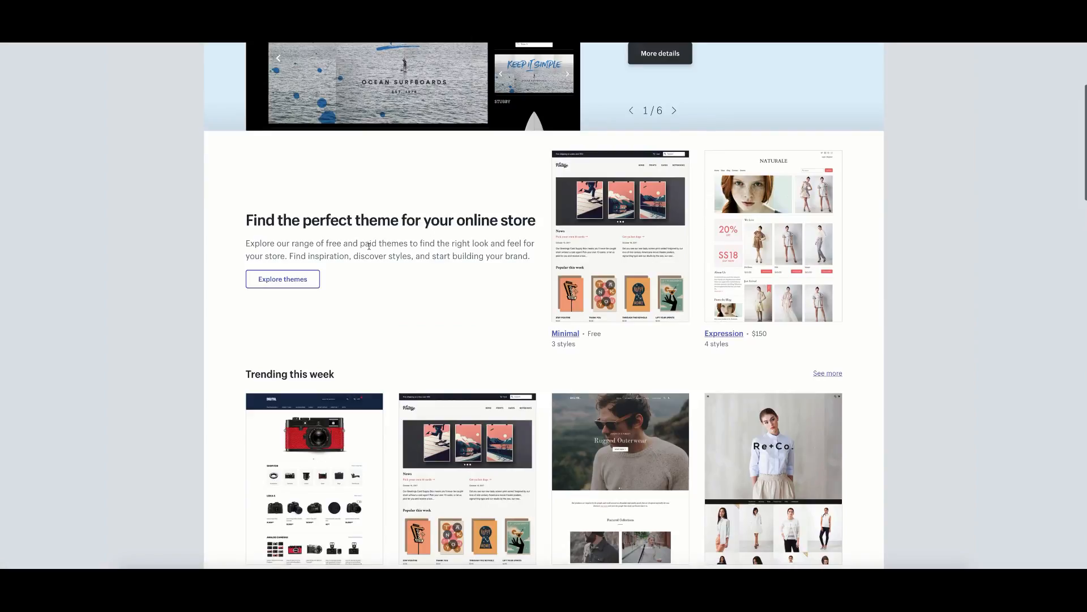
scroll(369, 246, "down", 2)
scroll(361, 192, "up", 1)
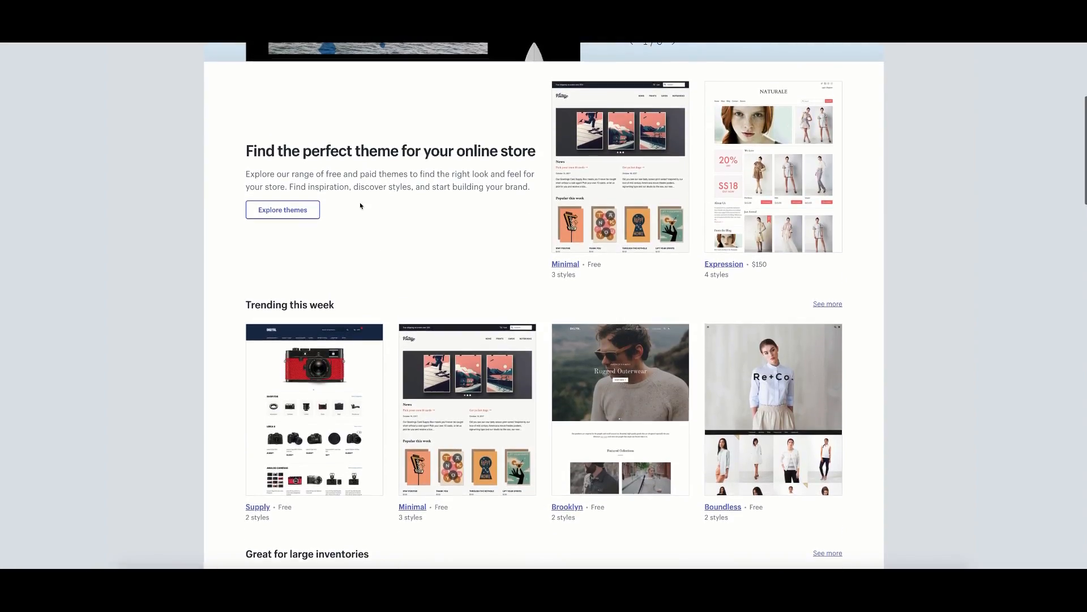
scroll(620, 127, "down", 1)
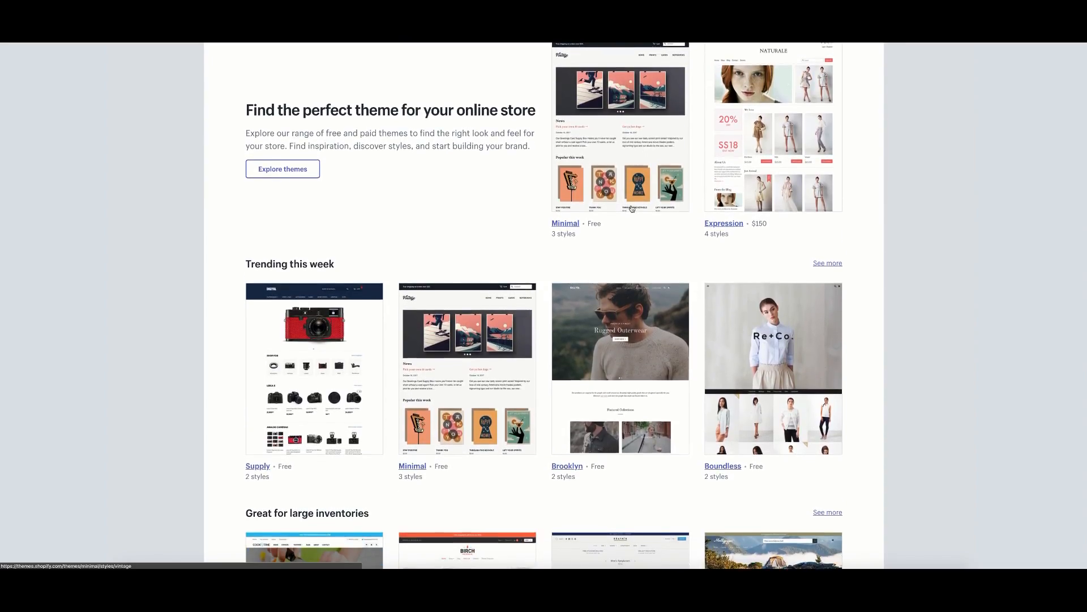
scroll(632, 209, "down", 2)
scroll(625, 211, "up", 1)
scroll(406, 344, "up", 2)
scroll(406, 344, "down", 3)
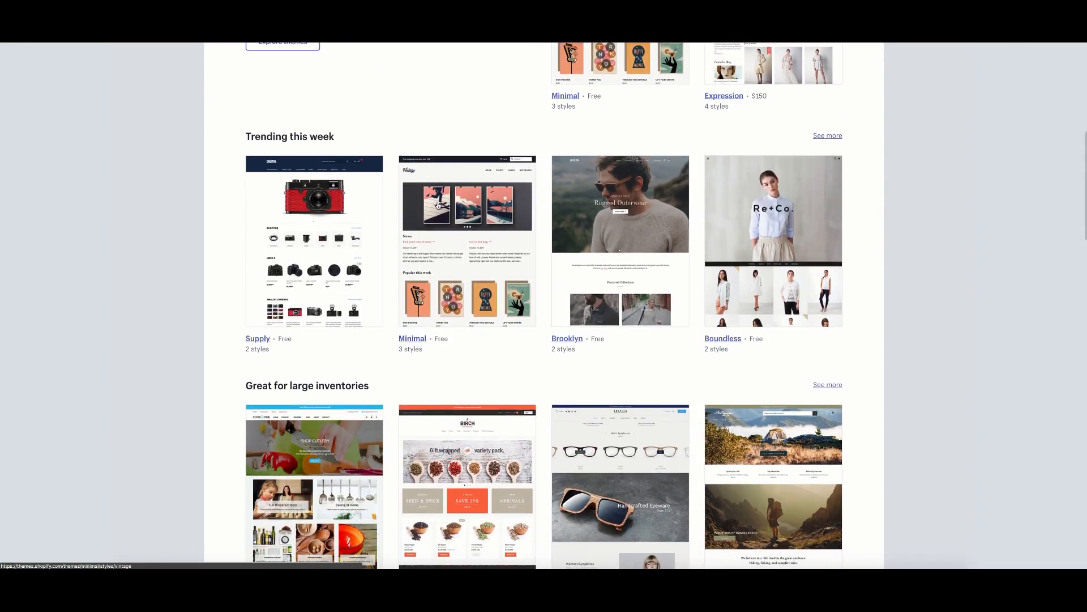
scroll(438, 205, "up", 4)
scroll(425, 308, "down", 1)
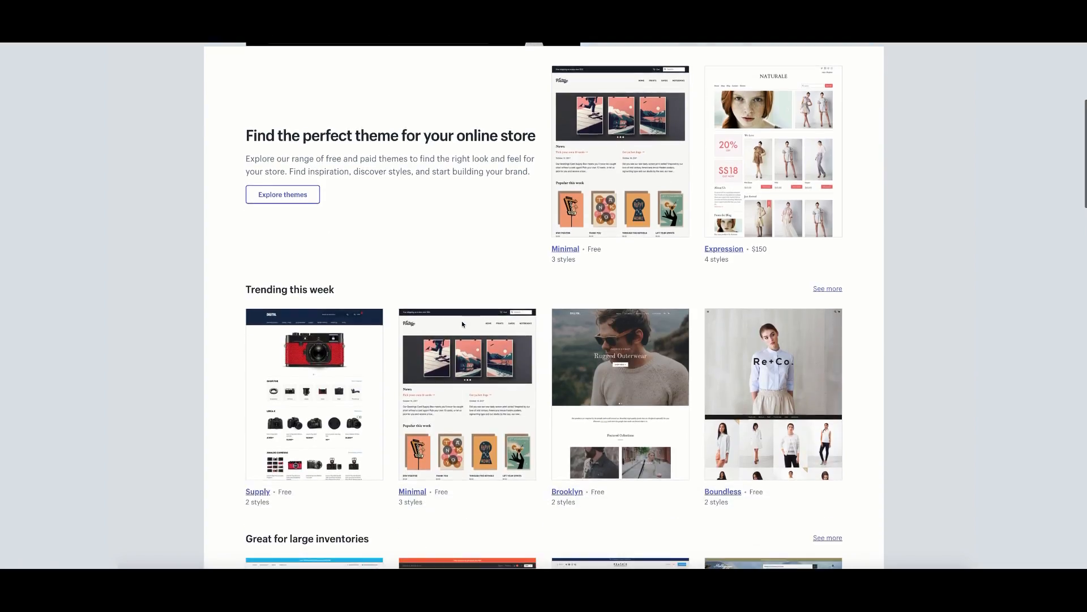
scroll(418, 277, "down", 2)
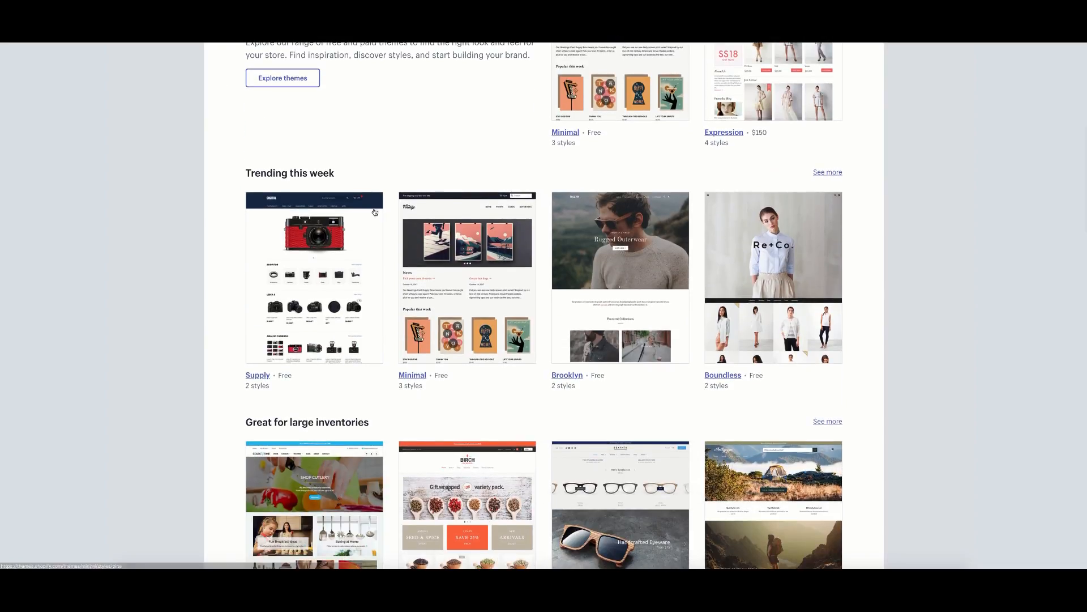
scroll(352, 141, "down", 1)
scroll(232, 76, "up", 1)
scroll(510, 152, "down", 1)
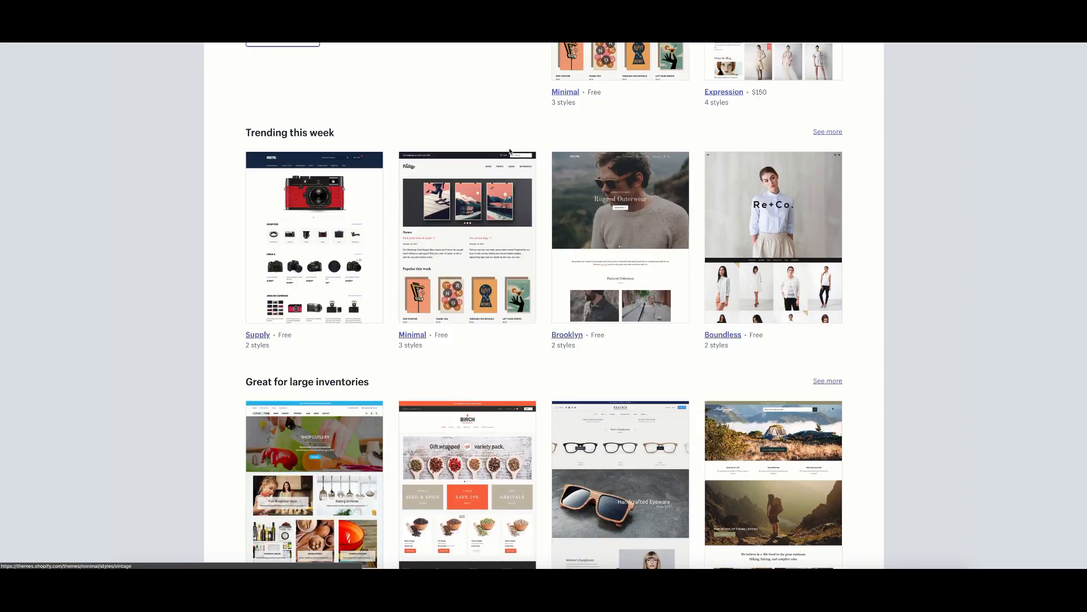
scroll(451, 127, "up", 1)
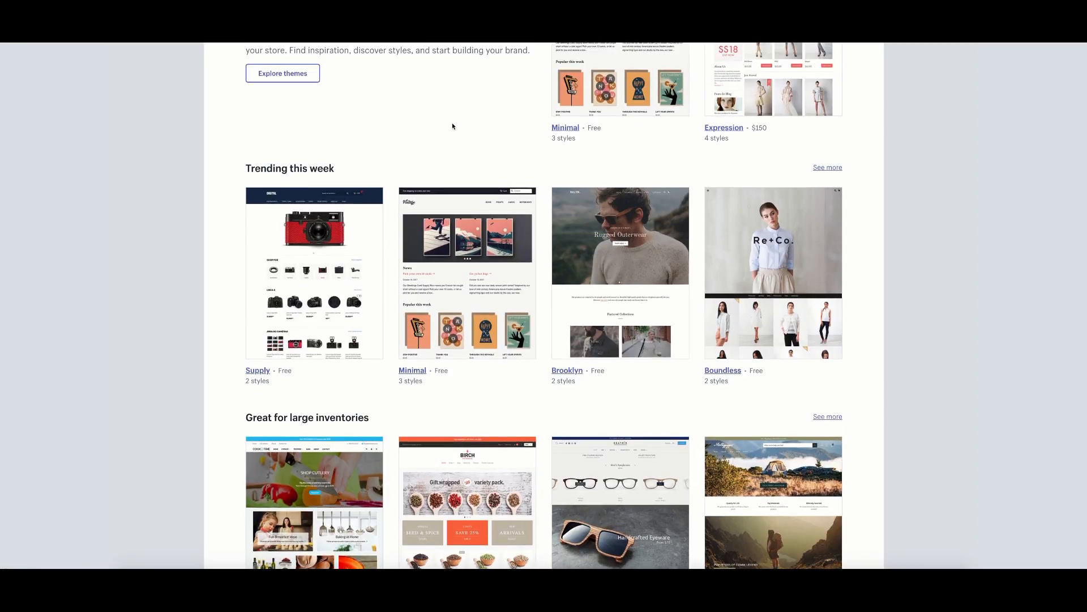
scroll(452, 126, "down", 1)
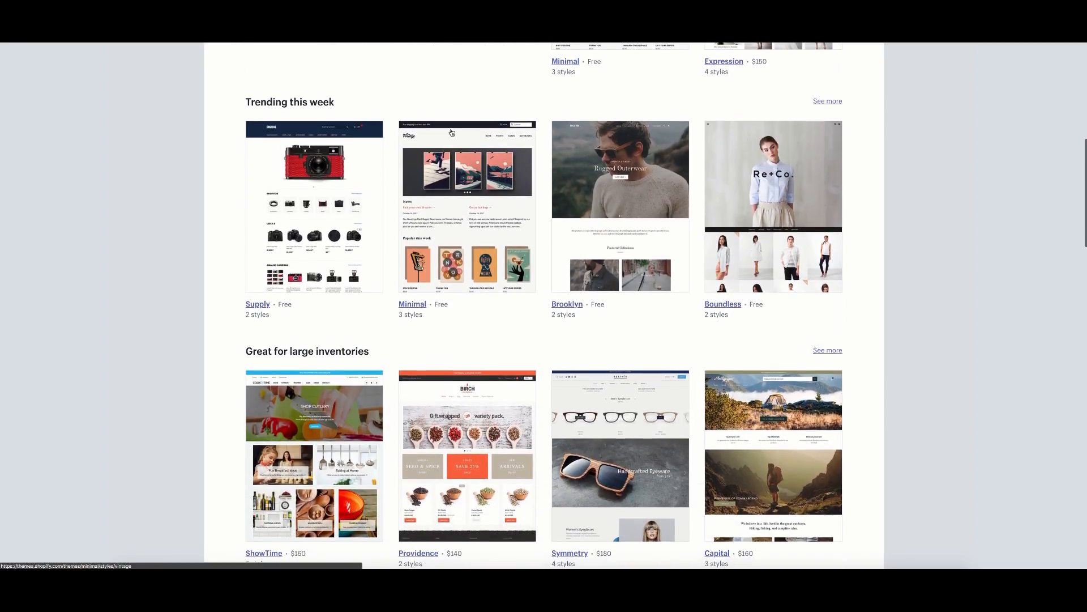
scroll(453, 135, "up", 1)
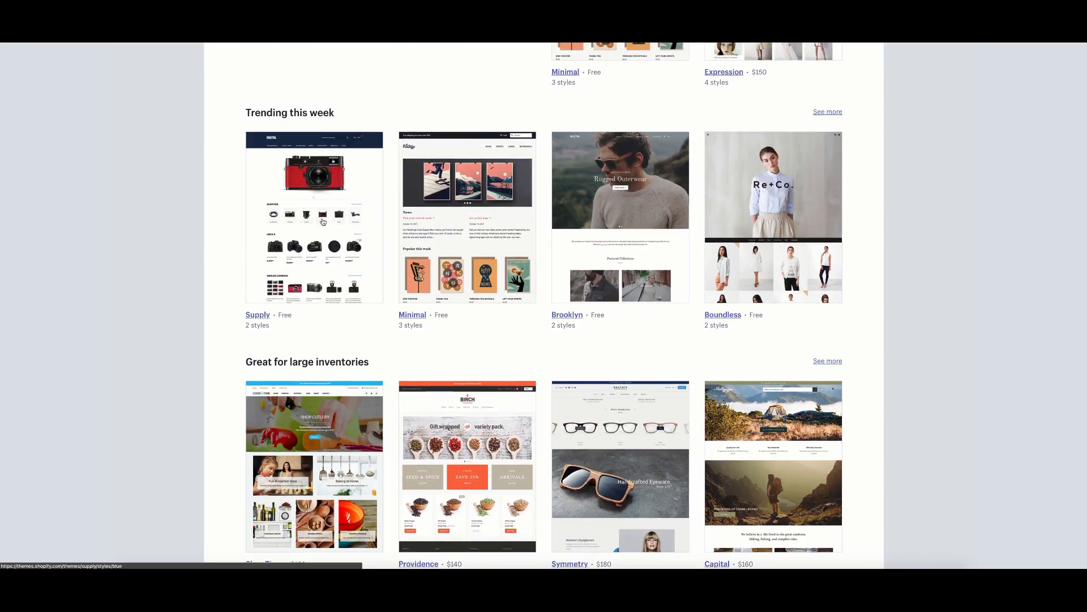
scroll(536, 121, "up", 2)
scroll(575, 105, "up", 1)
scroll(572, 108, "down", 1)
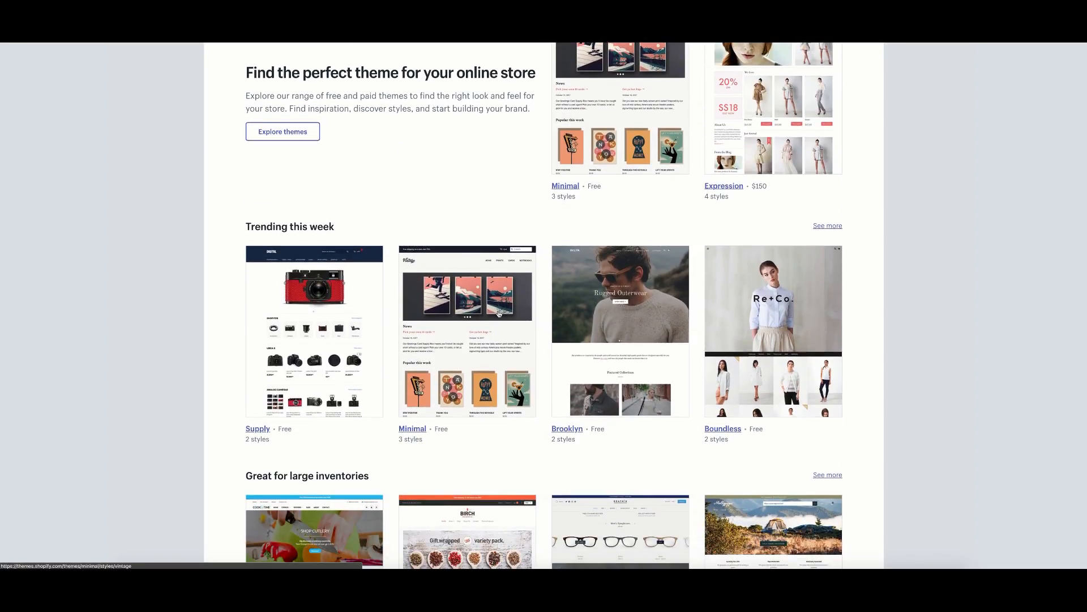
scroll(651, 261, "up", 1)
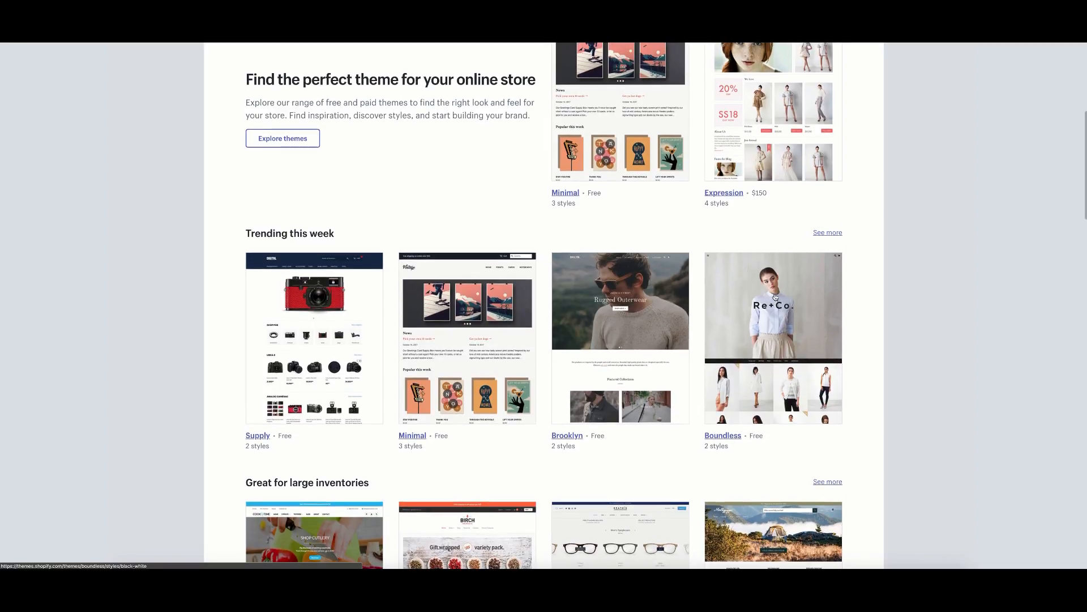
scroll(481, 193, "up", 1)
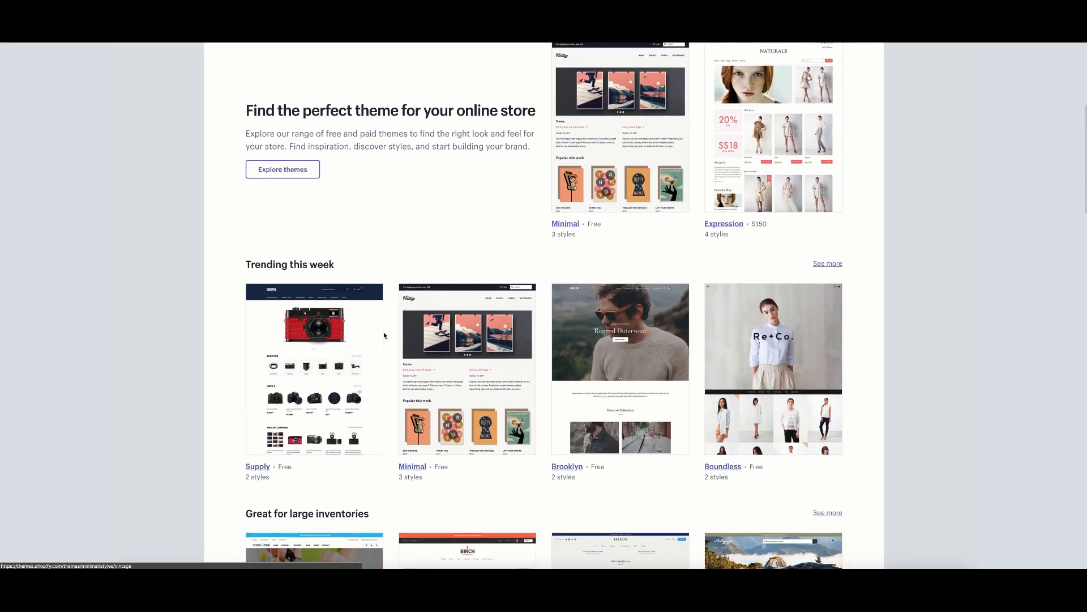
scroll(385, 278, "down", 3)
scroll(390, 290, "down", 2)
left_click(294, 266)
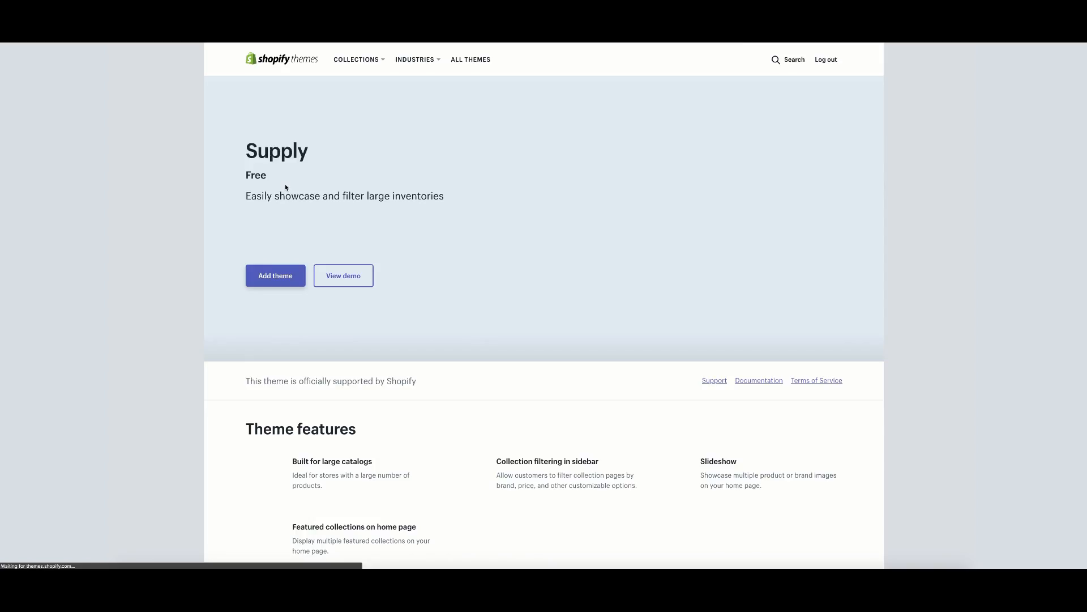
Preview the Supply demo storefront and its Leica S product page, then return to the Supply page.
right_click(338, 276)
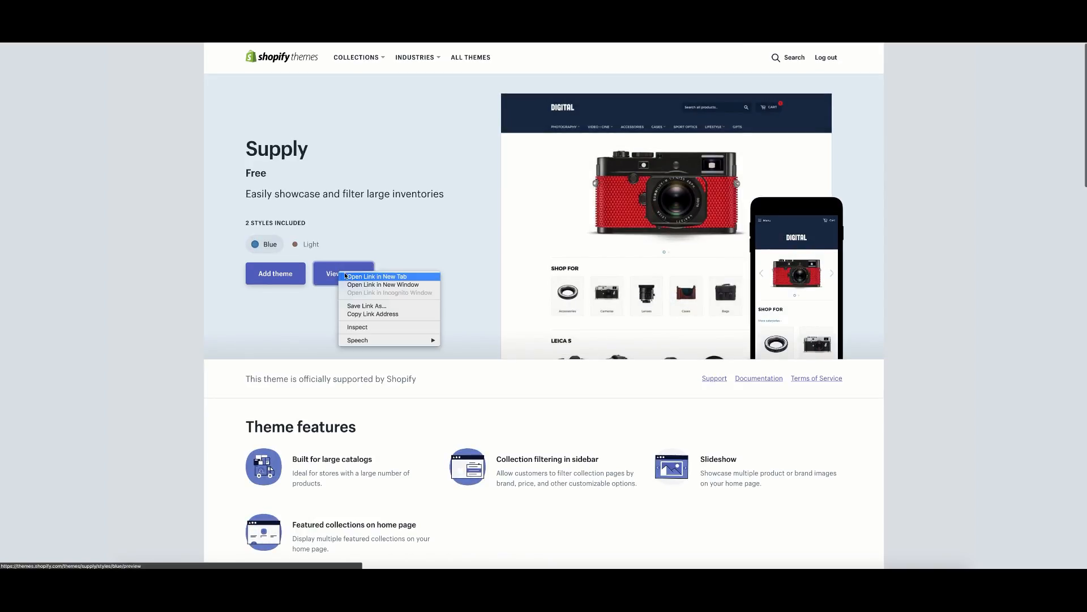
left_click(328, 248)
left_click(328, 270)
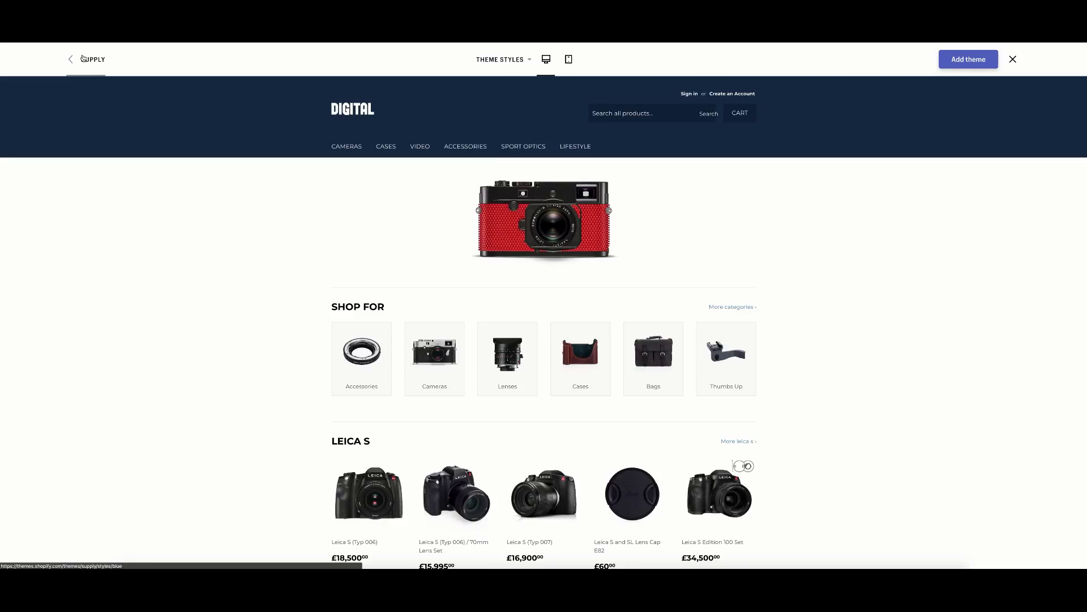
scroll(510, 351, "down", 2)
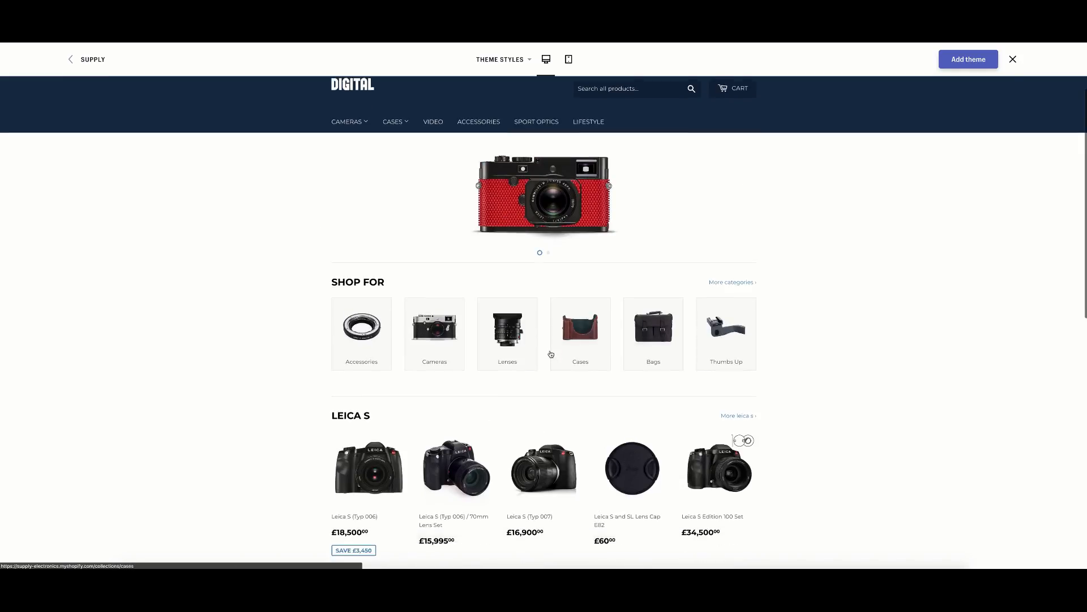
left_click(456, 470)
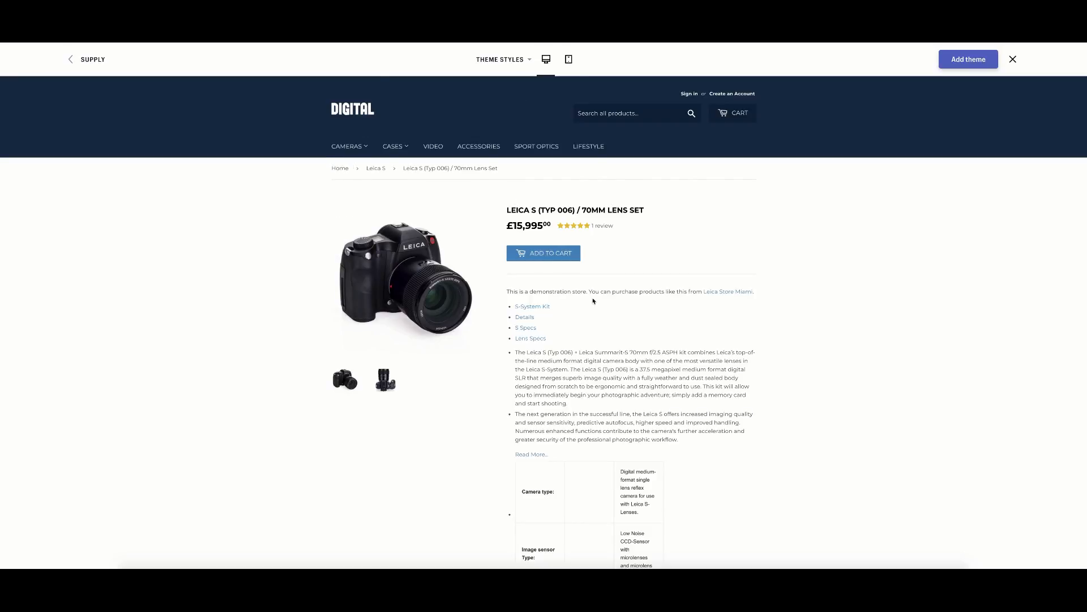
scroll(478, 181, "down", 4)
scroll(395, 206, "up", 4)
key("alt+Left")
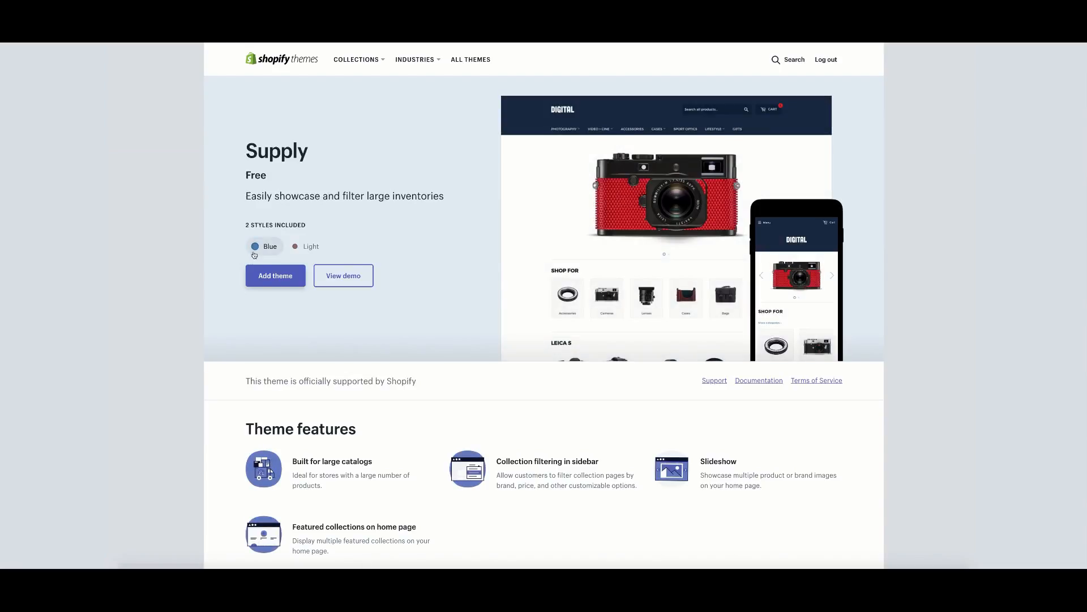
Add the Supply theme to the store and review the Themes list with Debut current.
left_click(288, 285)
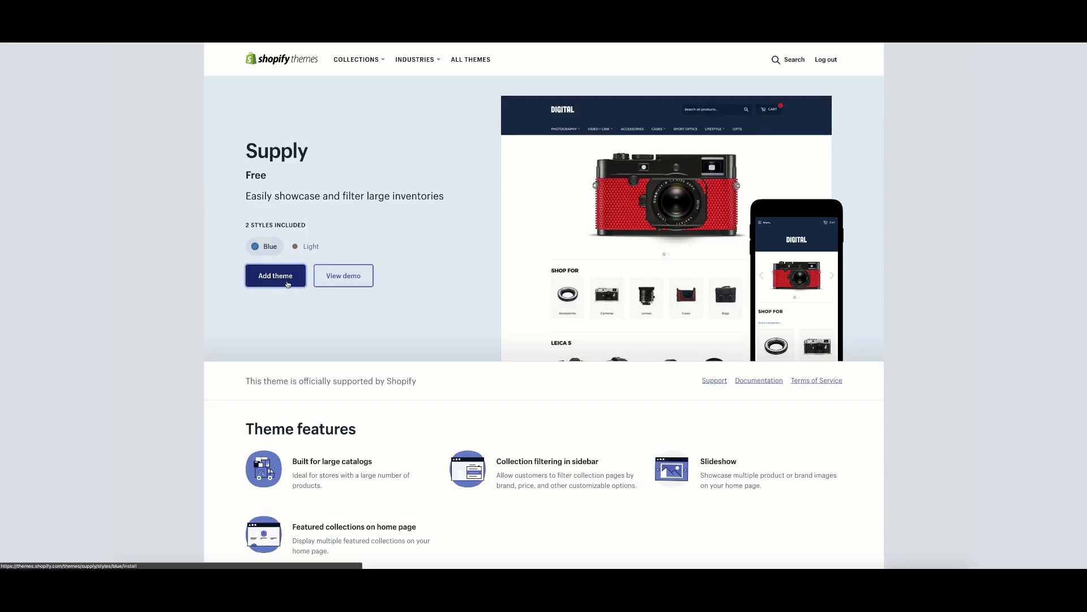
left_click(289, 275)
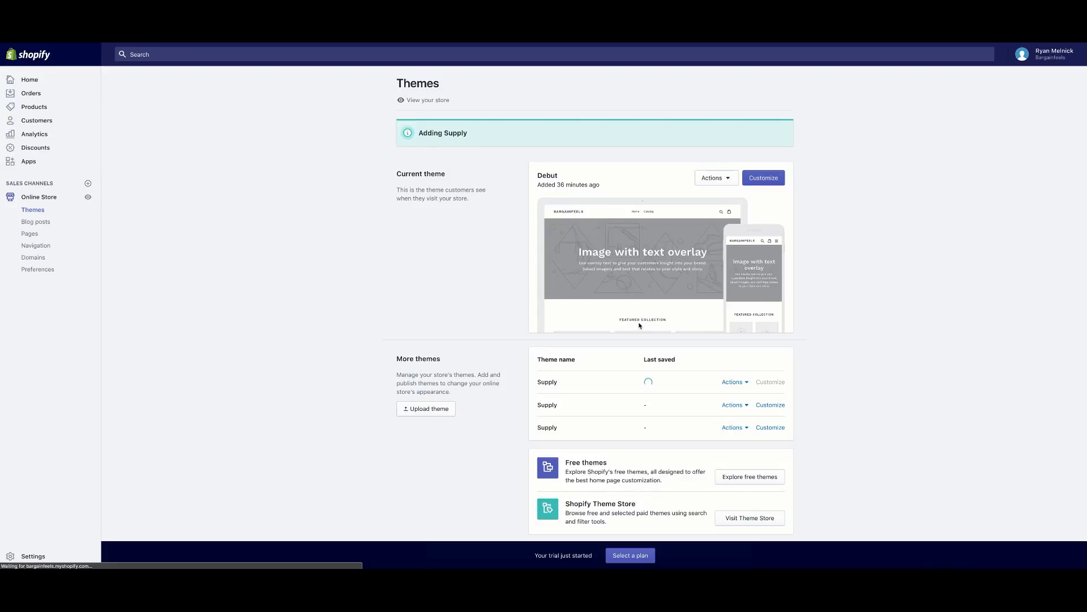
scroll(556, 380, "down", 1)
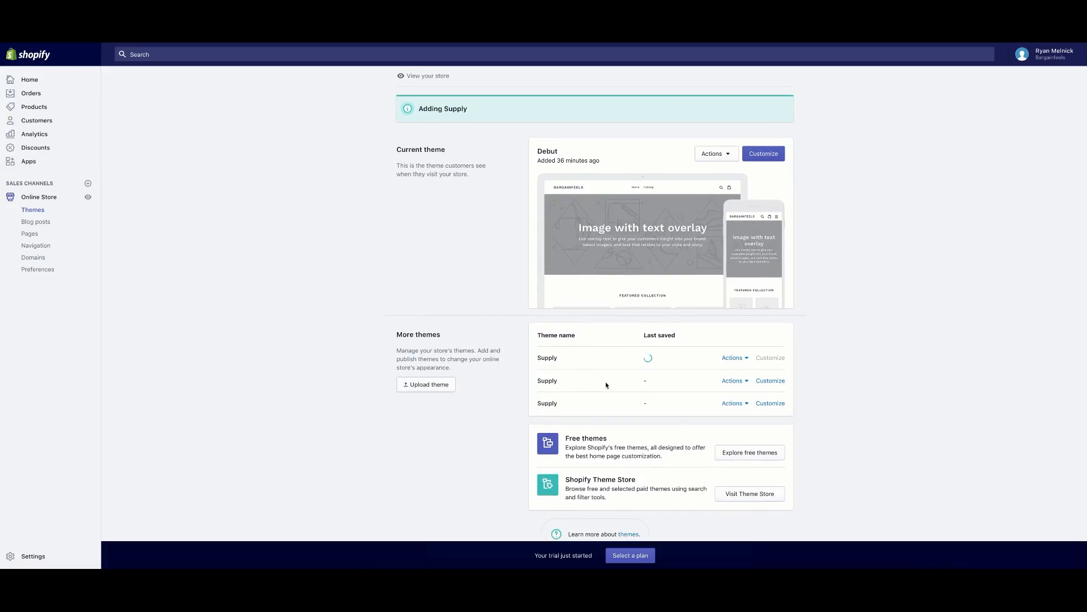
scroll(607, 385, "up", 1)
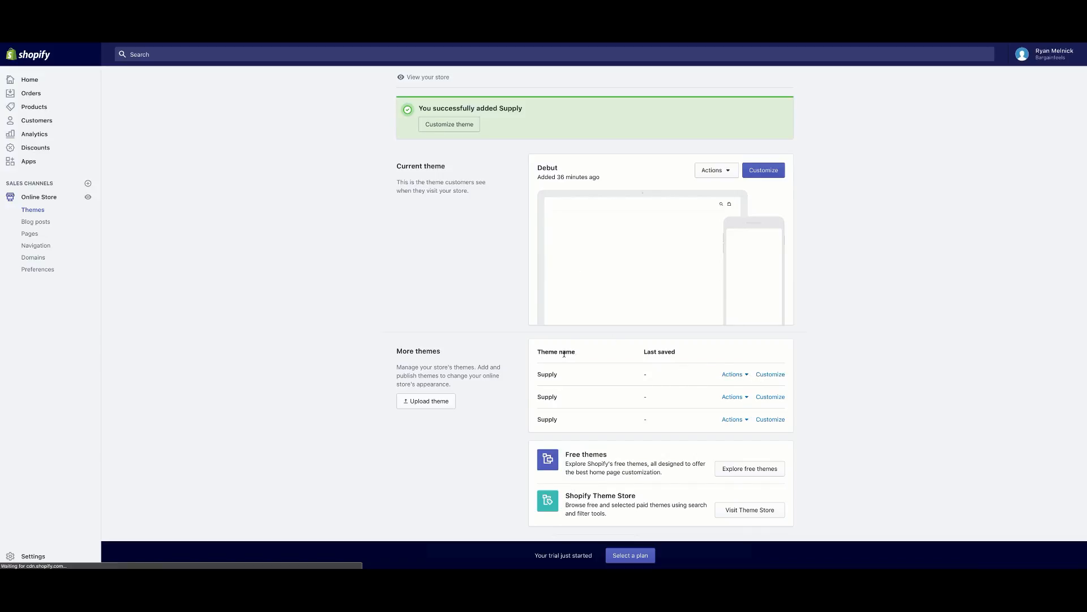
scroll(551, 139, "down", 2)
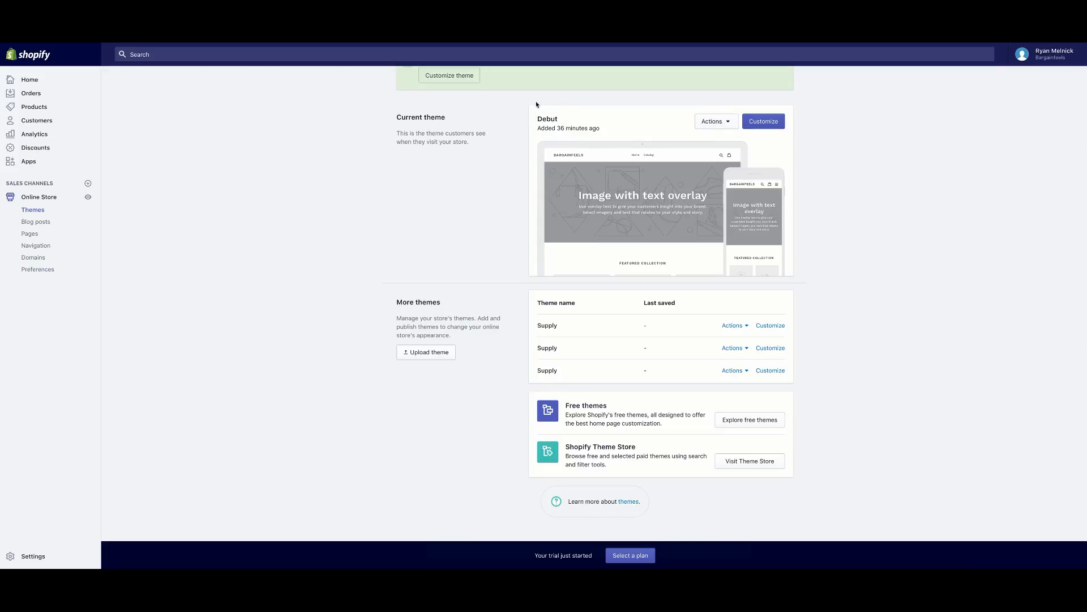
Check the first Supply theme's actions, then open that theme in the editor.
left_click(733, 325)
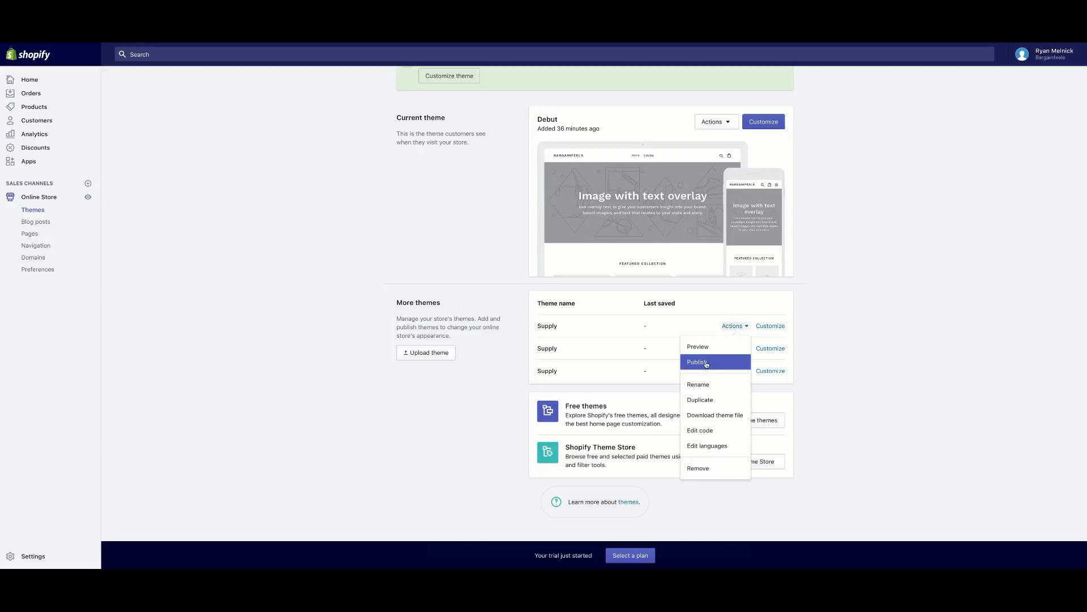
left_click(549, 296)
scroll(859, 341, "up", 1)
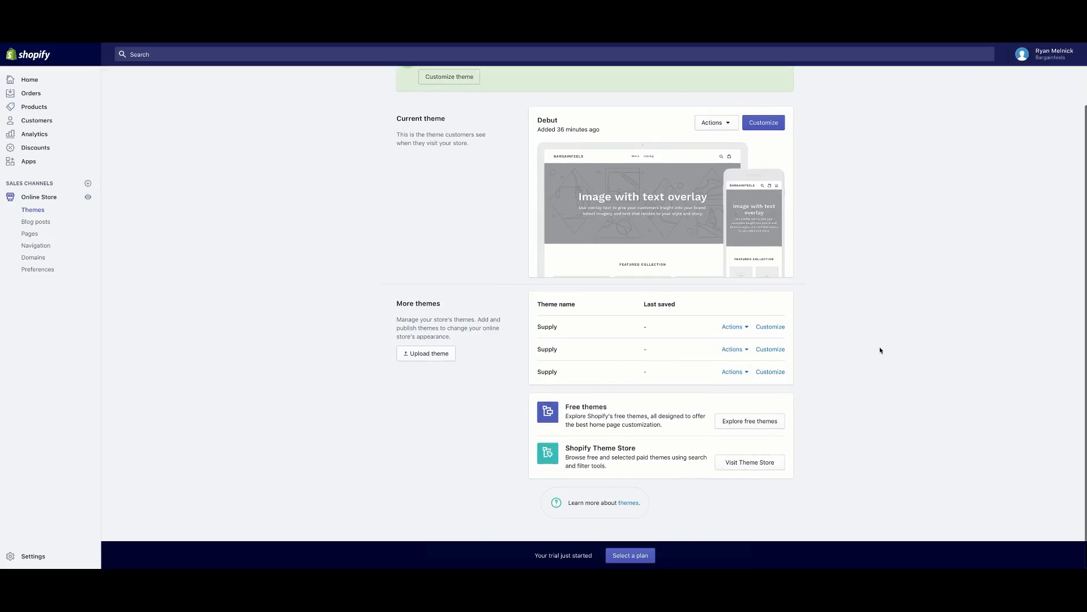
scroll(779, 329, "down", 1)
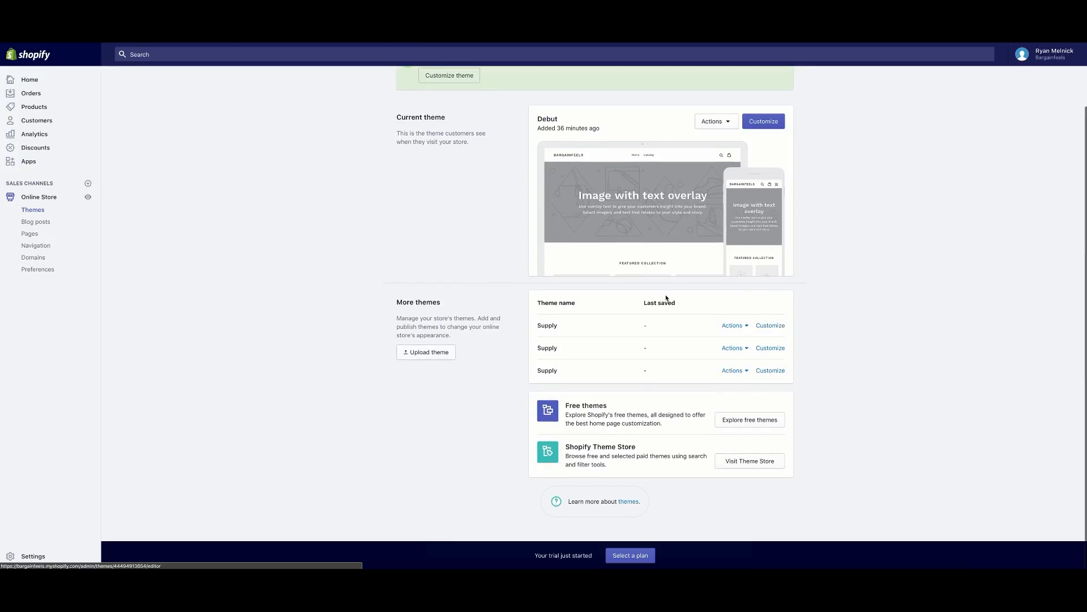
left_click_drag(536, 119, 549, 117)
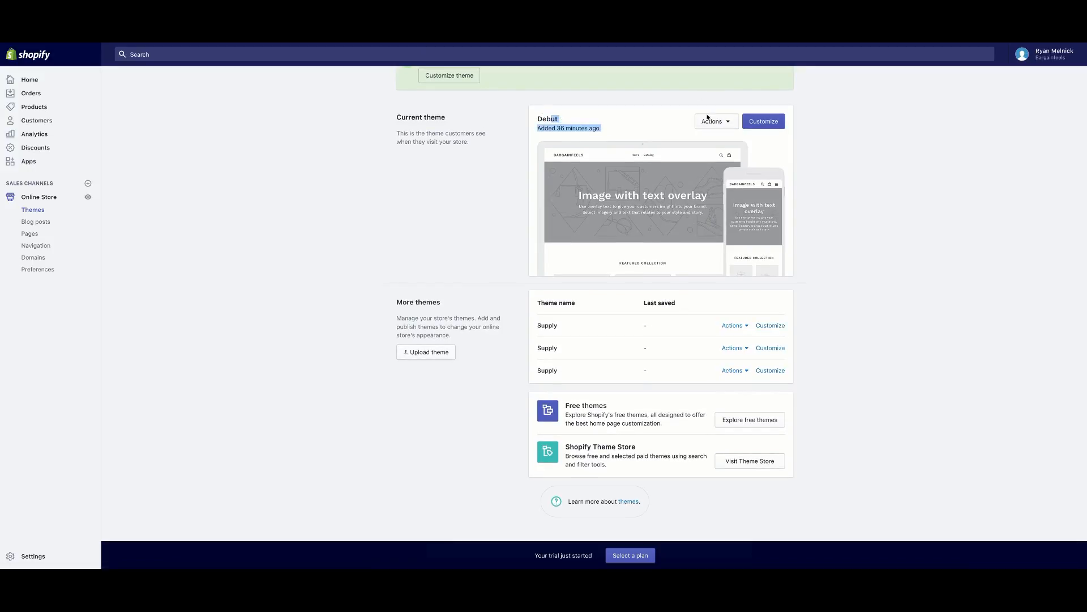
left_click(772, 325)
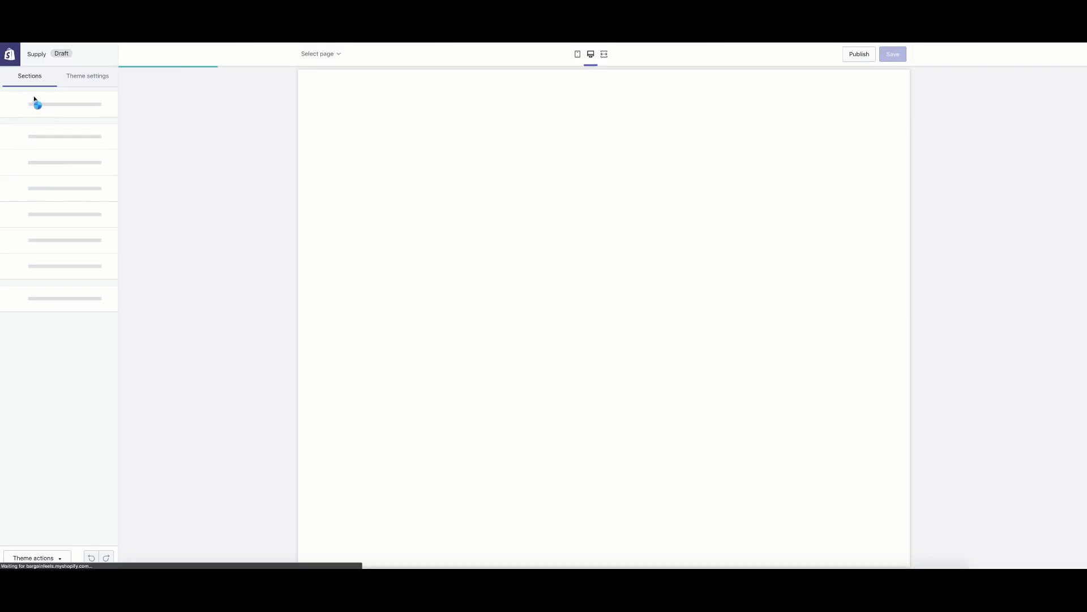
Browse Theme settings, then return to Sections and open the Header settings.
left_click(90, 77)
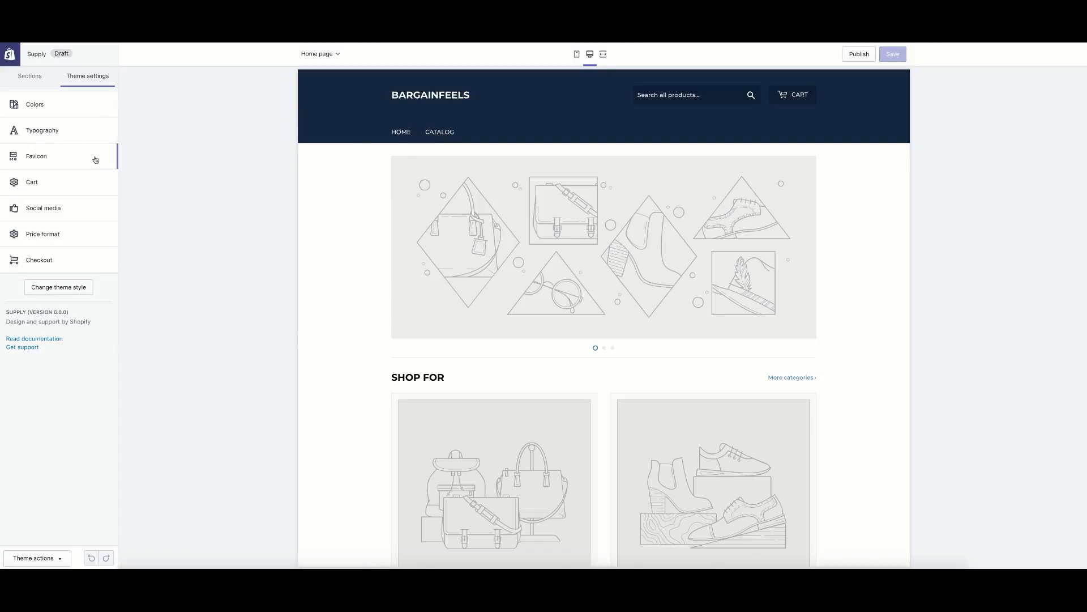
left_click(34, 75)
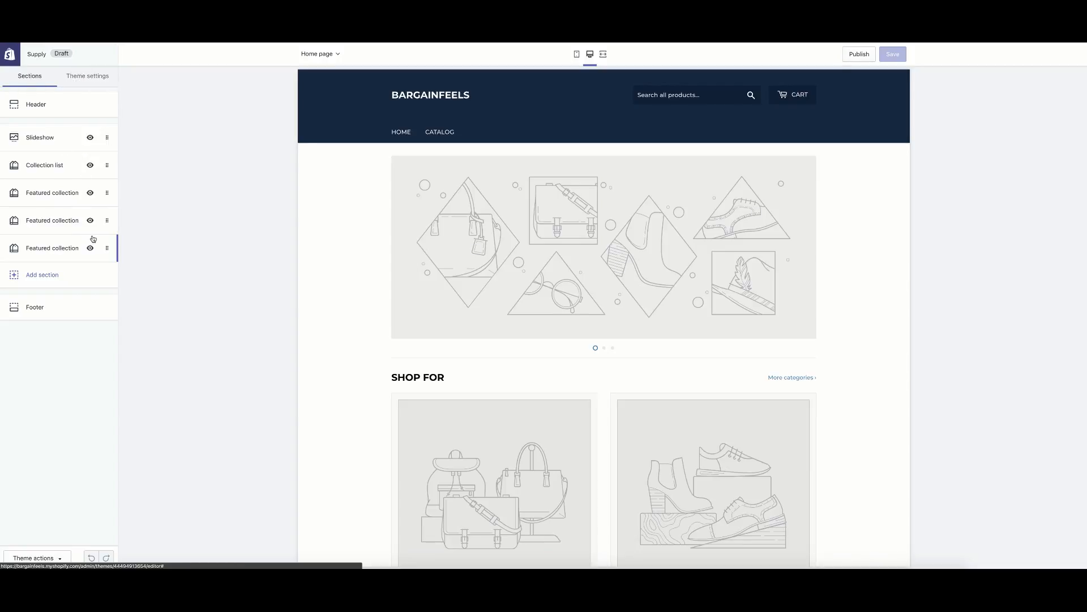
left_click(61, 113)
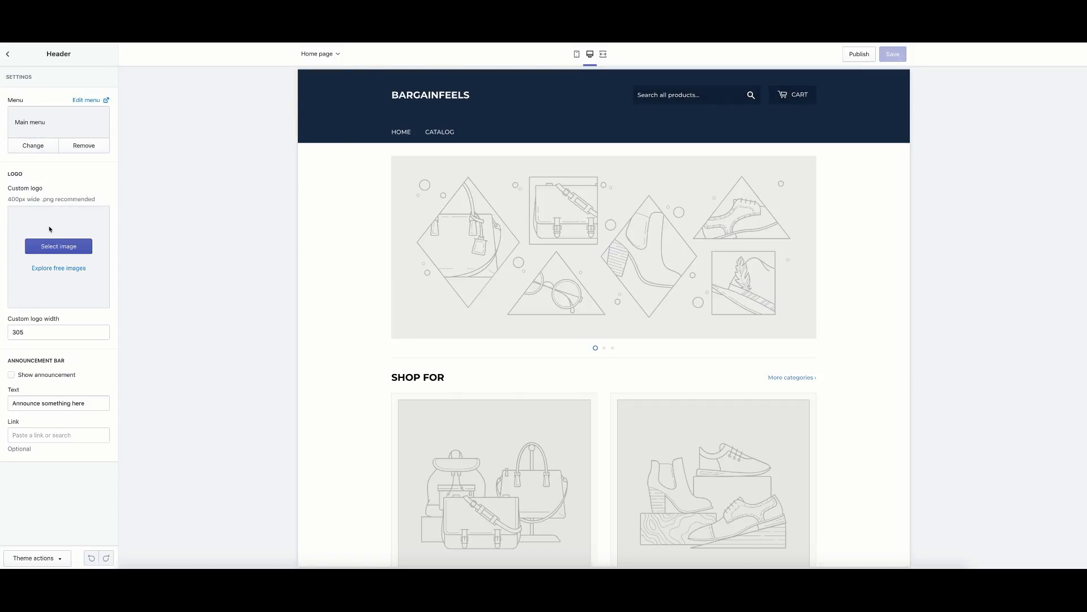
Close the Header settings and look over the Theme actions list.
left_click(8, 55)
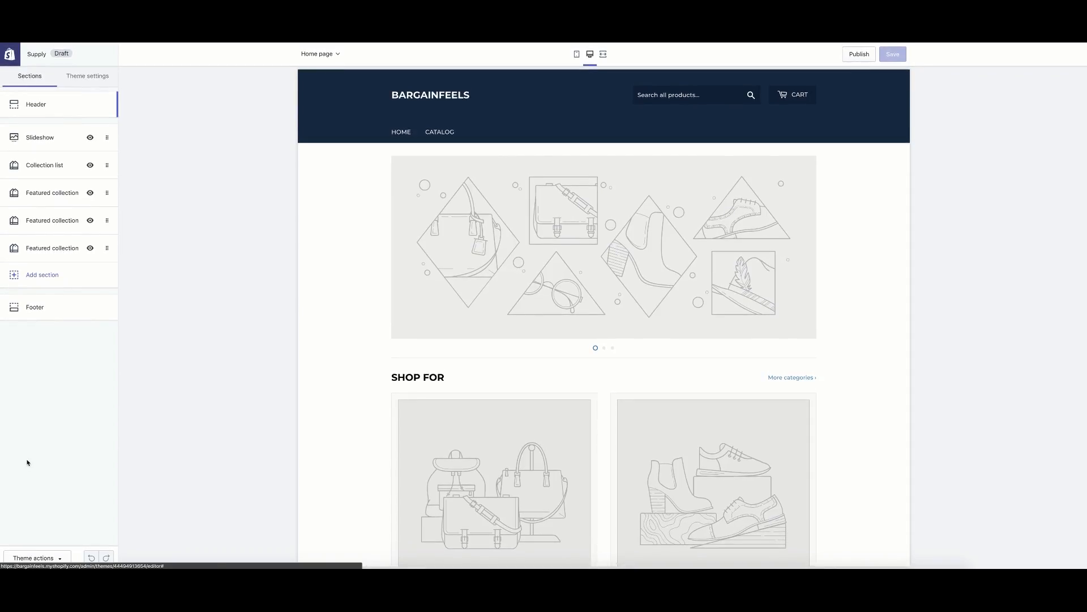
left_click(60, 560)
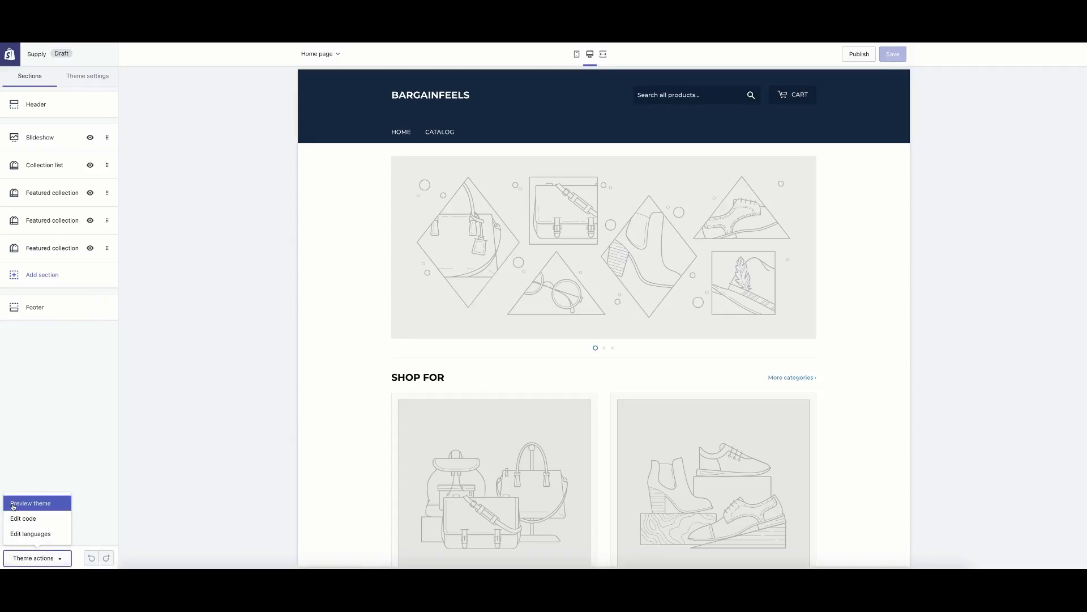
left_click(56, 414)
Review the Colors, Cart and Favicon pages under Theme settings.
left_click(79, 74)
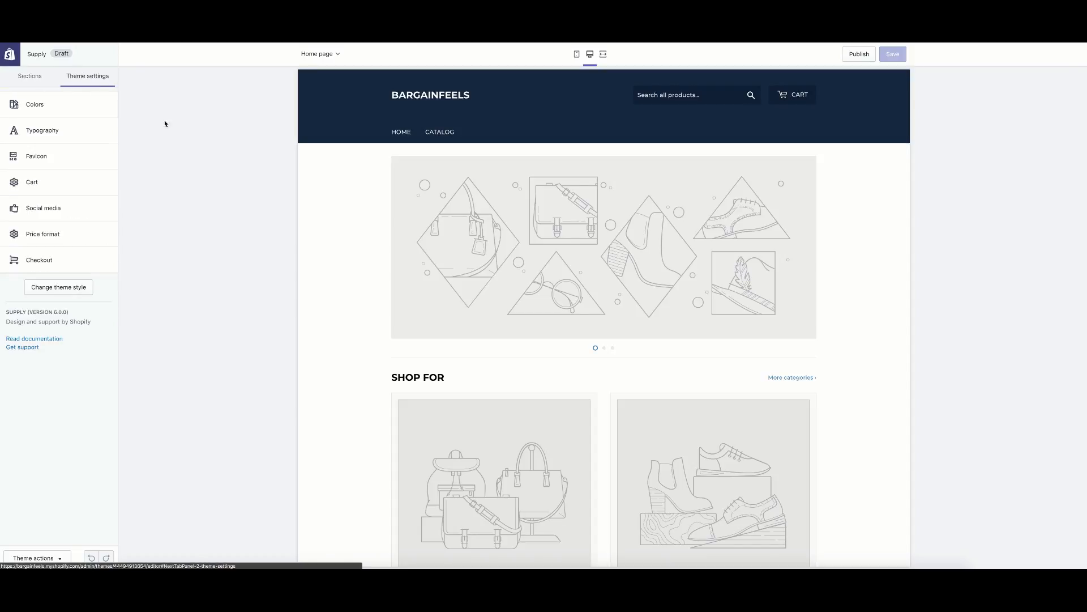
left_click(57, 116)
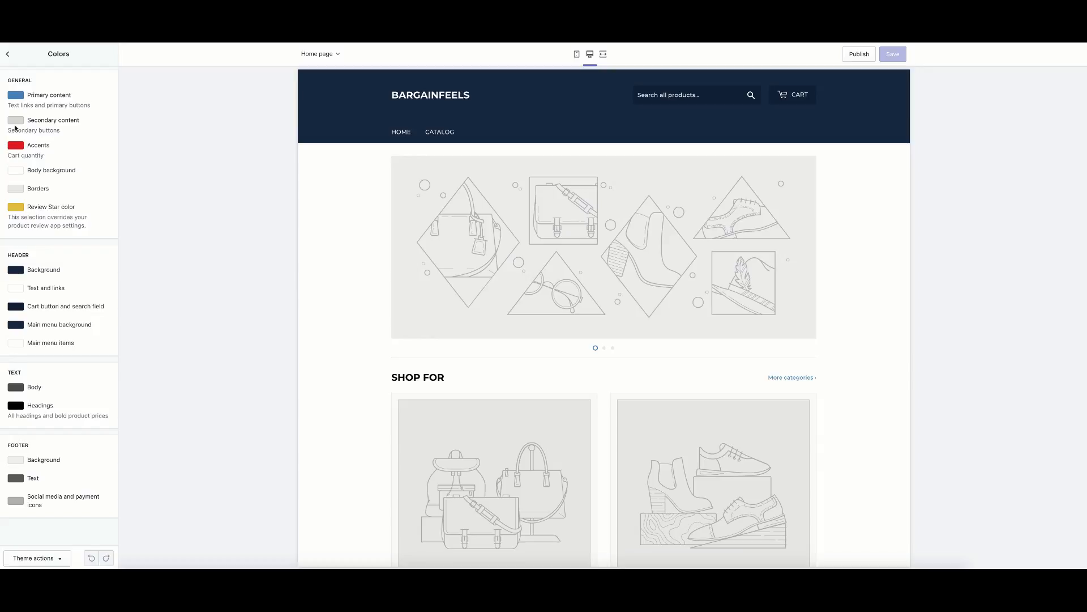
left_click(6, 54)
left_click(81, 182)
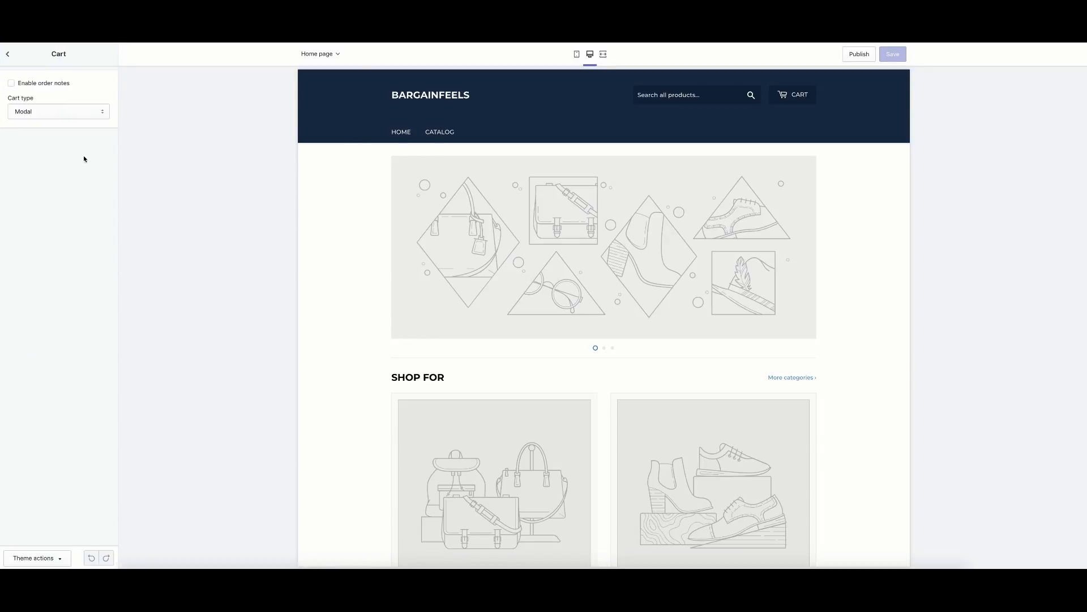
left_click(8, 55)
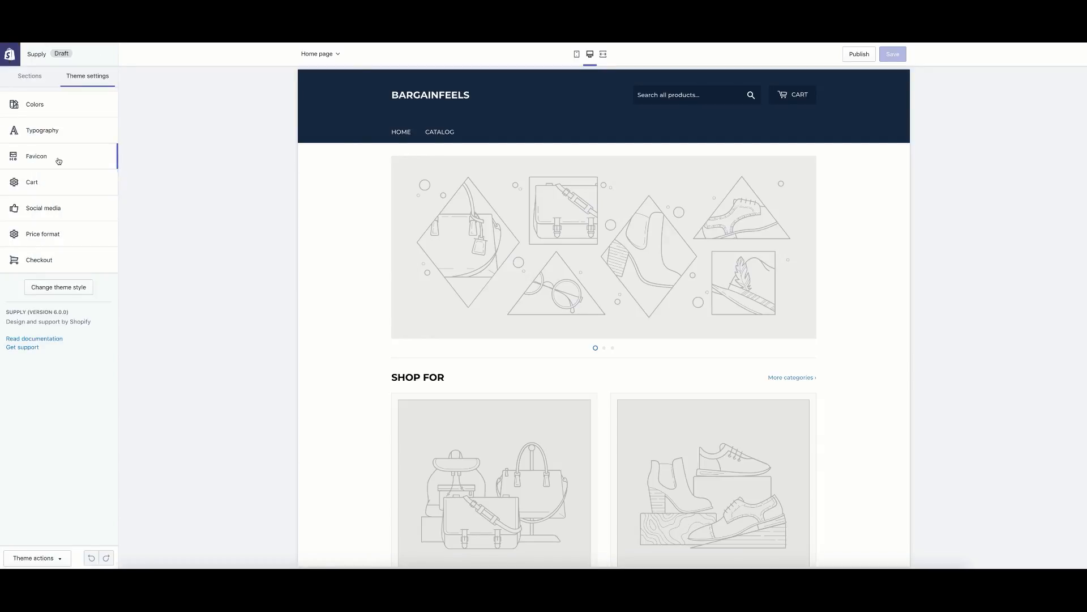
left_click(59, 157)
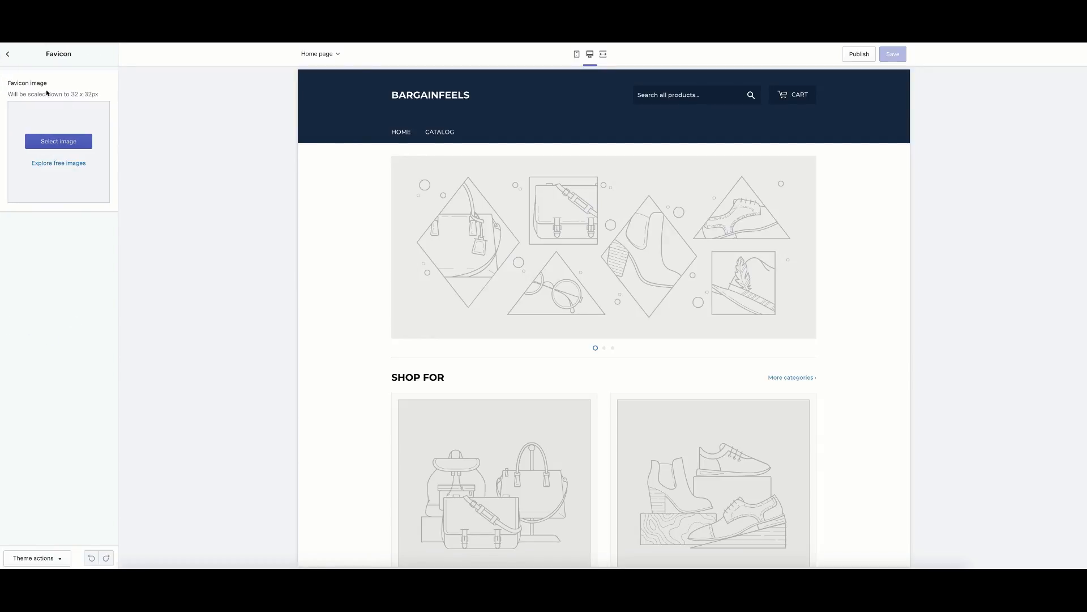
left_click(8, 55)
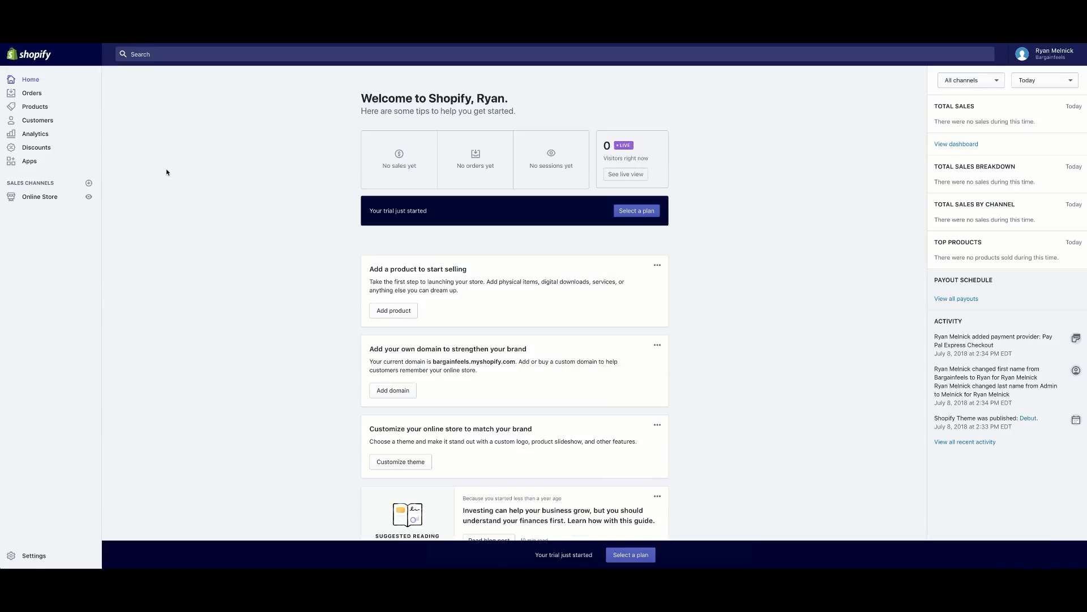
Open Navigation in a new tab from the Themes page, then customize the Supply theme.
left_click(73, 200)
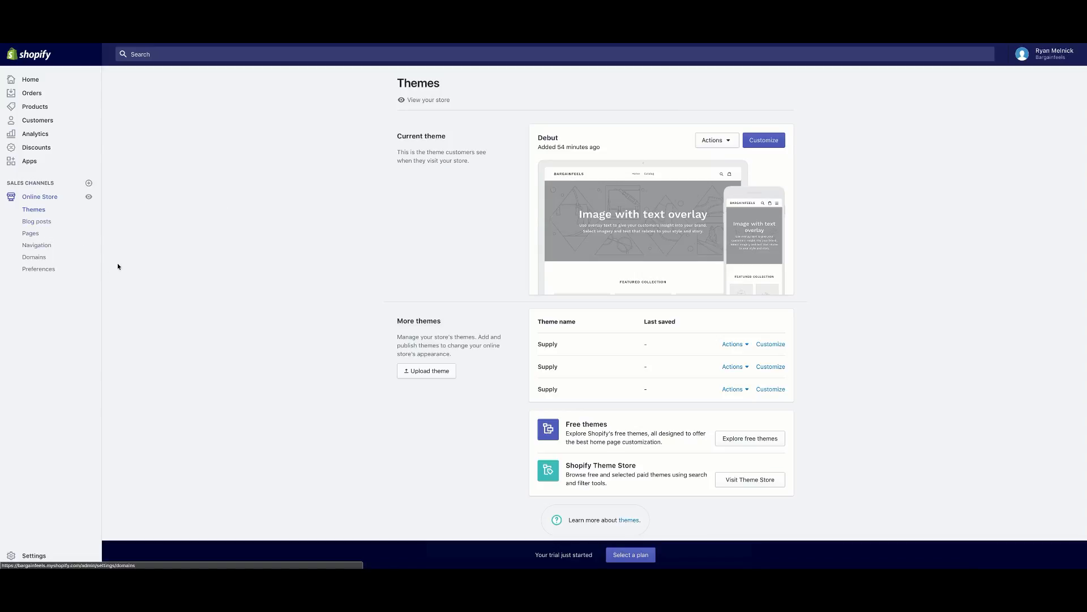
scroll(56, 246, "down", 1)
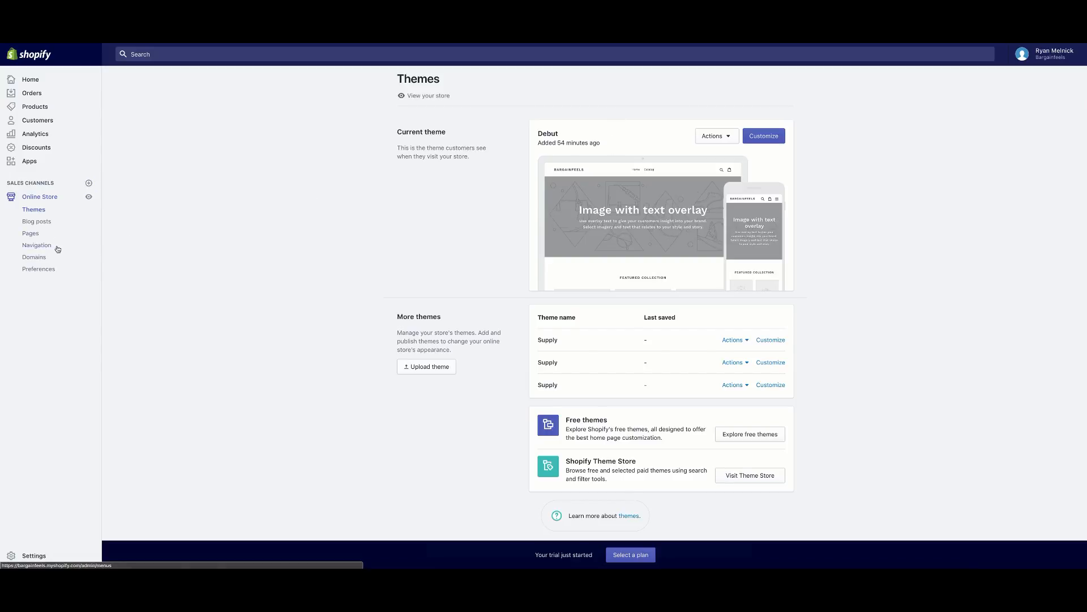
right_click(49, 247)
left_click(58, 249)
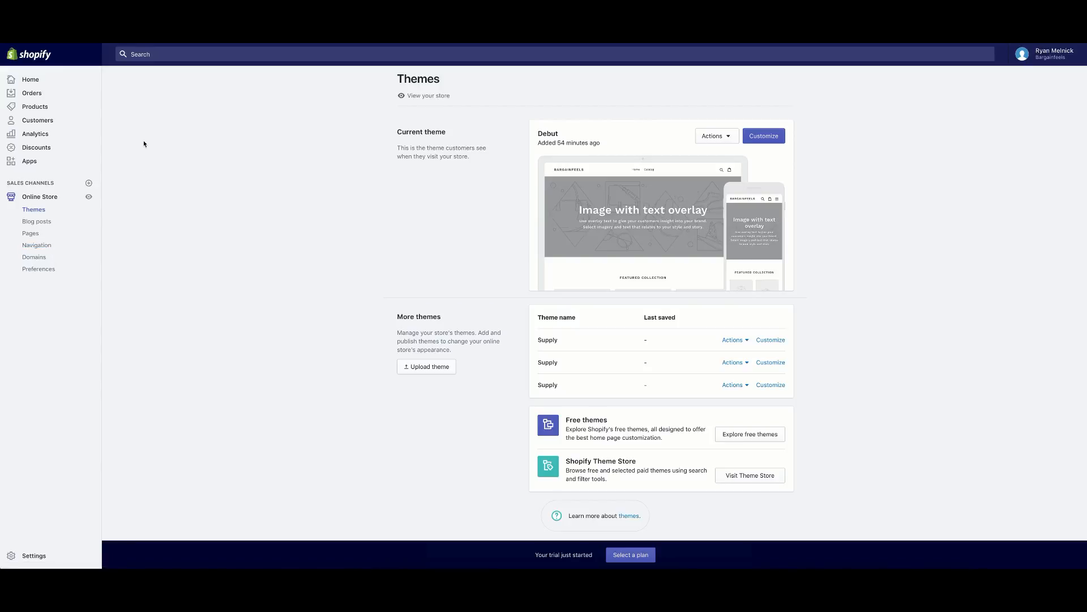
left_click(38, 247)
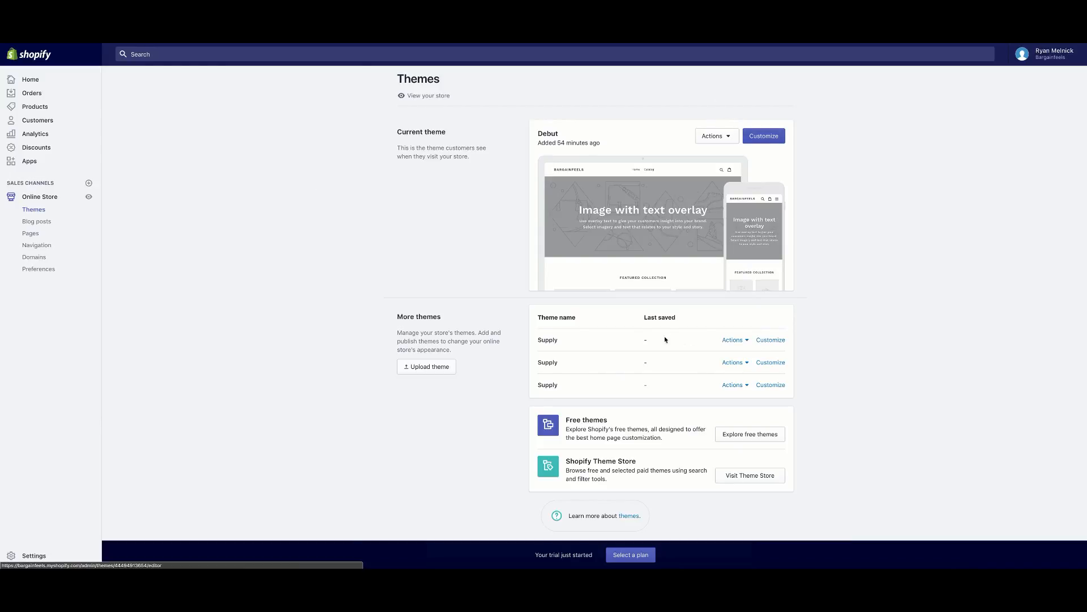
left_click(769, 340)
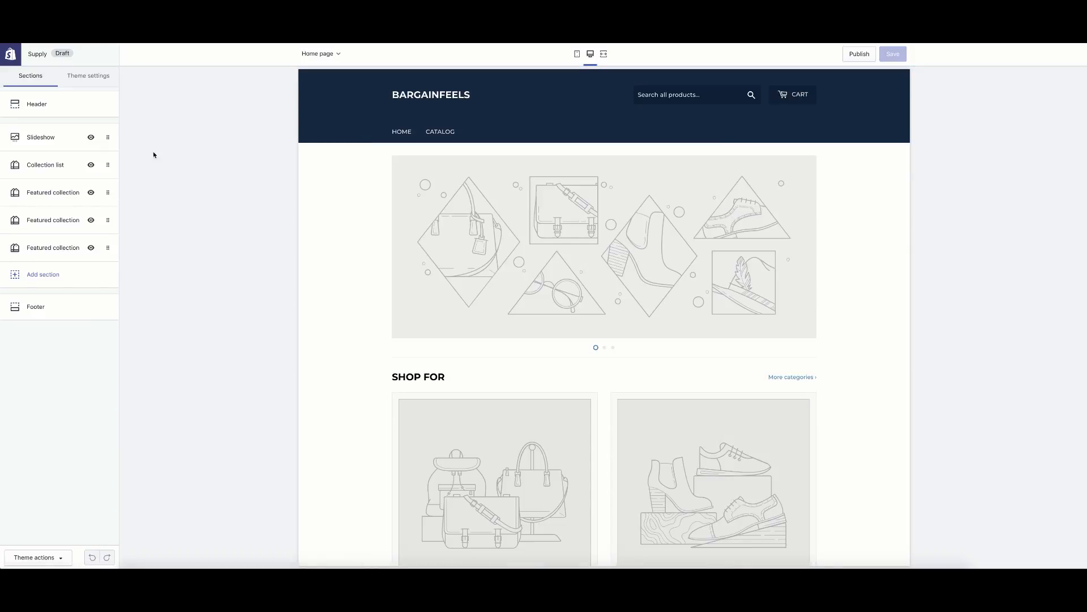
Check the Checkout theme settings, then go back to Sections and open Header.
left_click(89, 79)
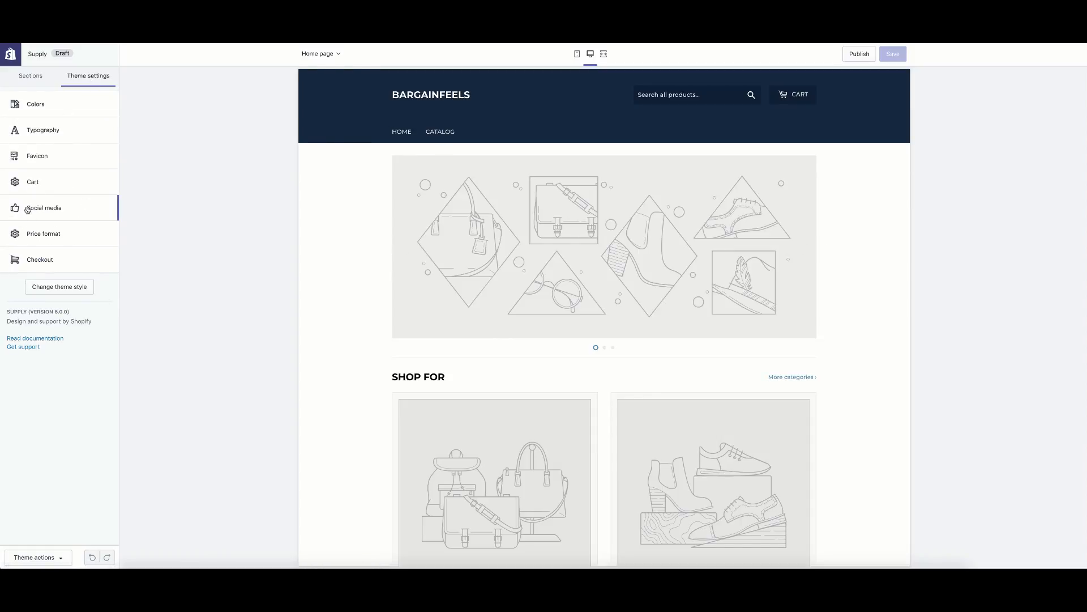
left_click(65, 264)
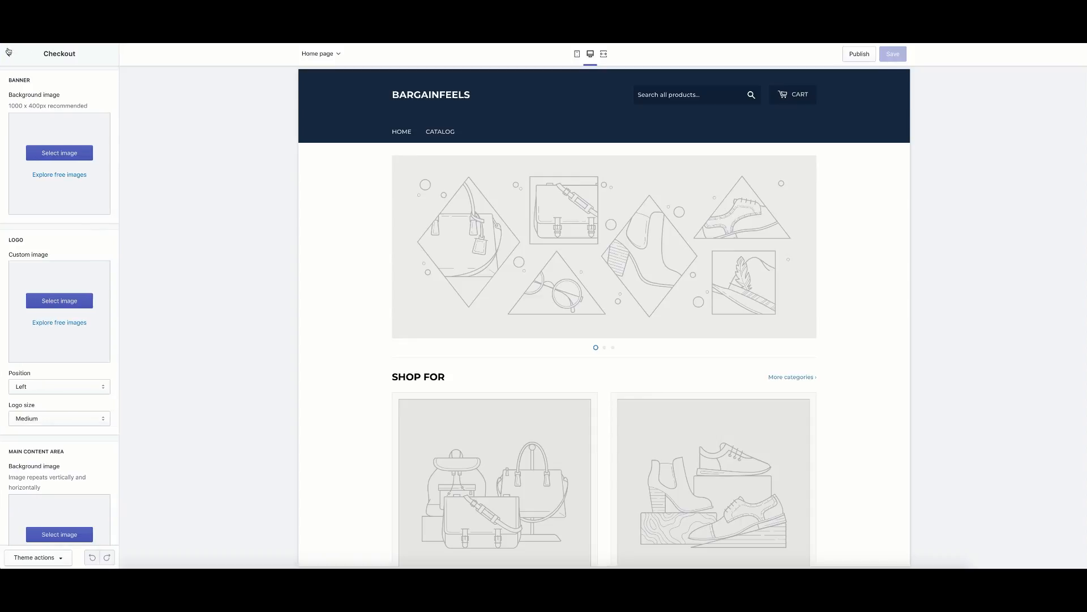
scroll(83, 347, "down", 2)
scroll(83, 347, "up", 2)
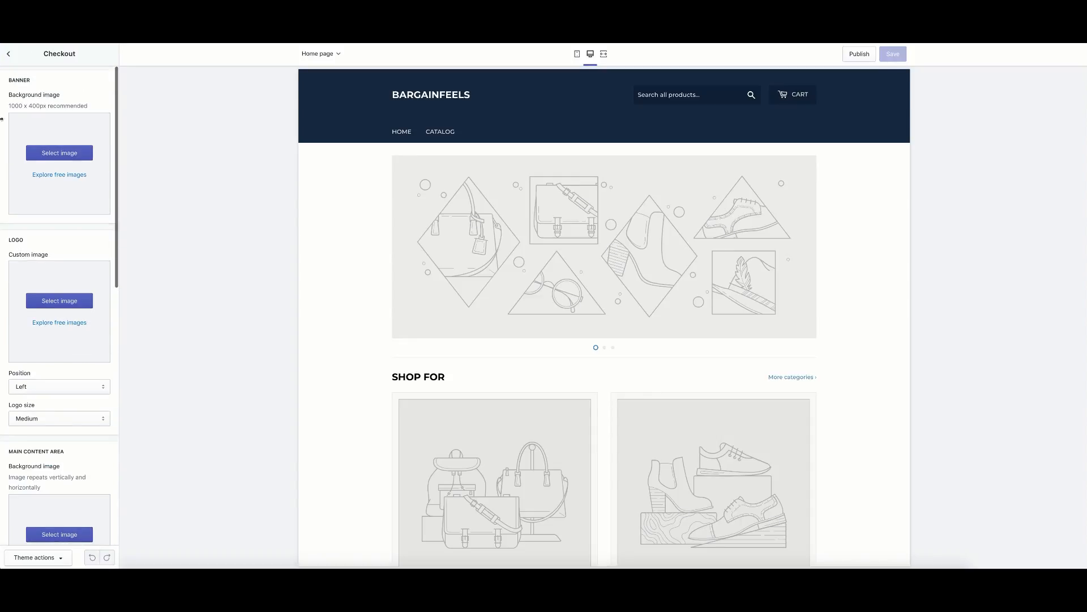
left_click(9, 54)
left_click(32, 79)
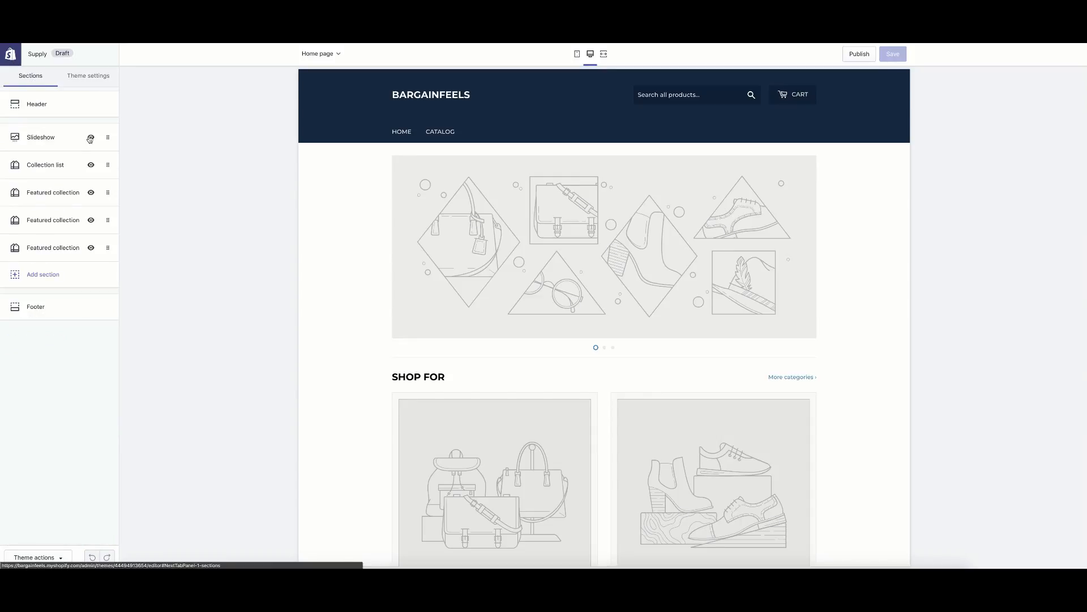
left_click(48, 110)
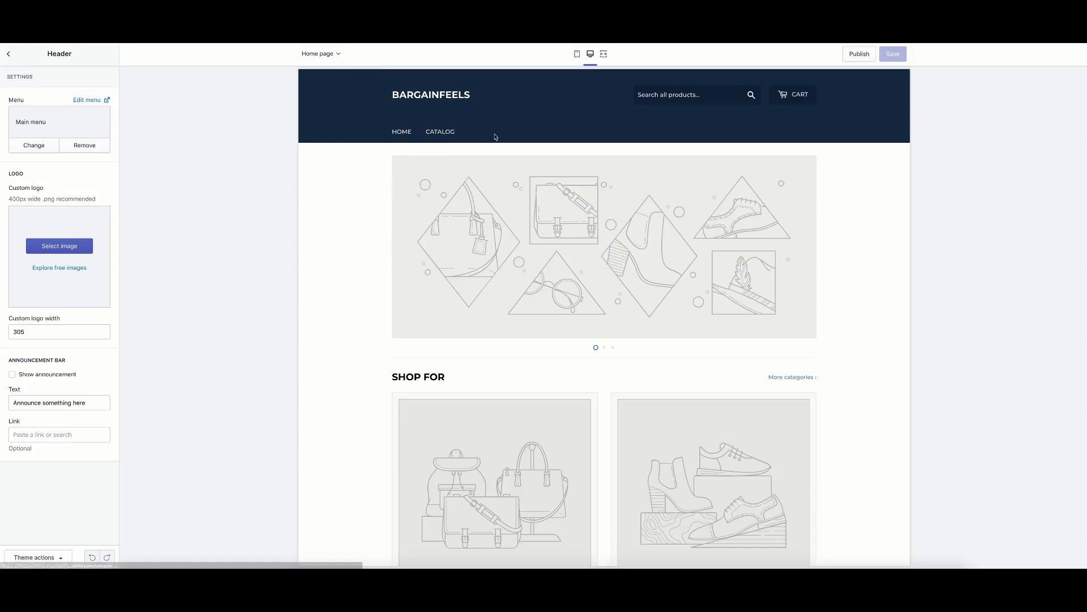
Scroll the store preview down to the footer's Quick links and back up to the header.
scroll(439, 223, "down", 1)
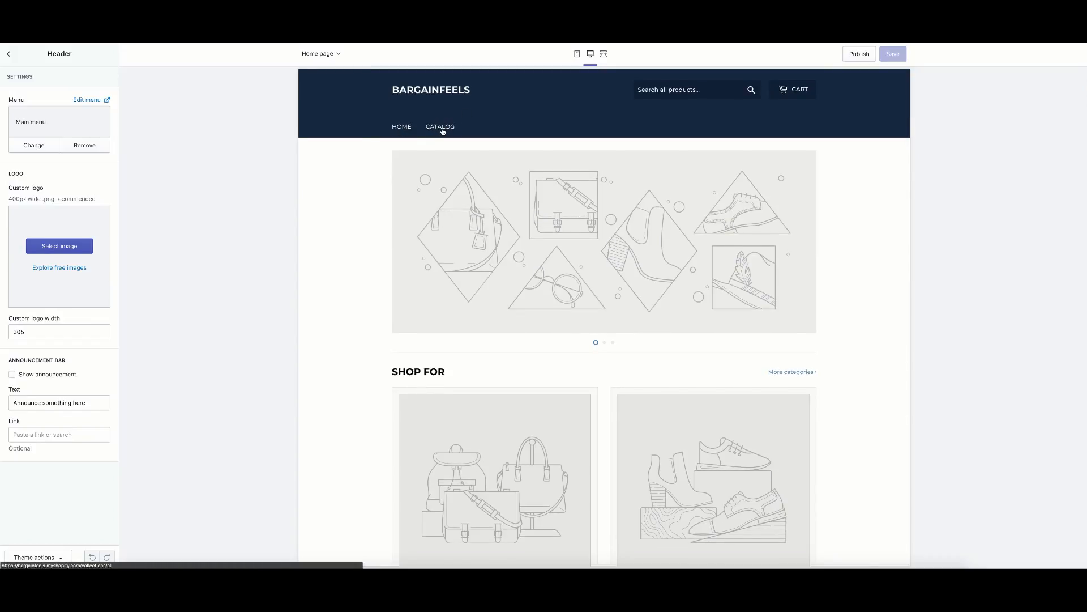
scroll(443, 131, "up", 1)
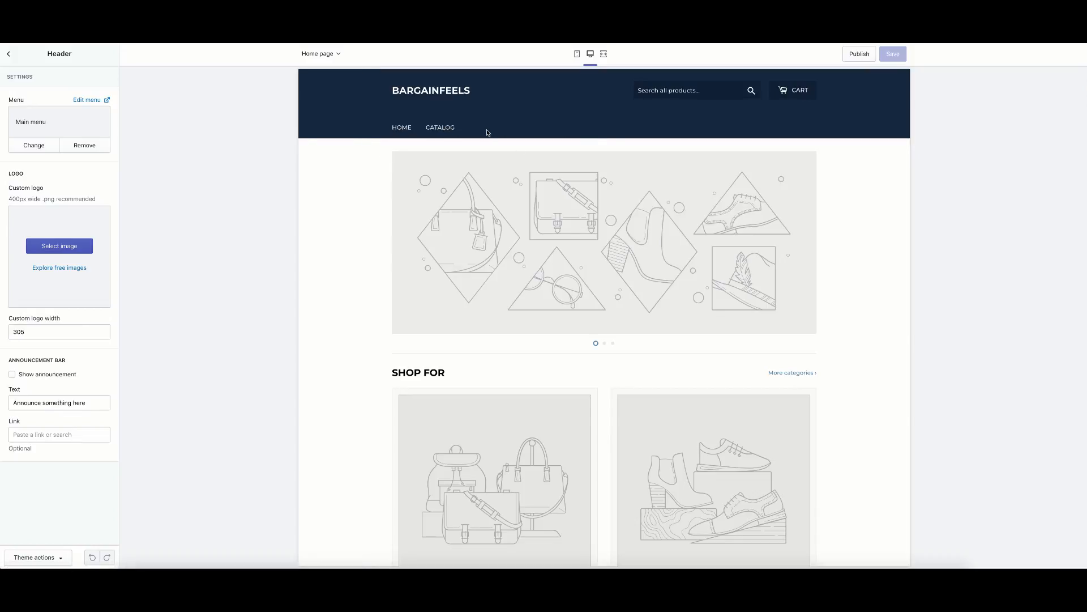
scroll(381, 214, "down", 5)
scroll(380, 215, "down", 5)
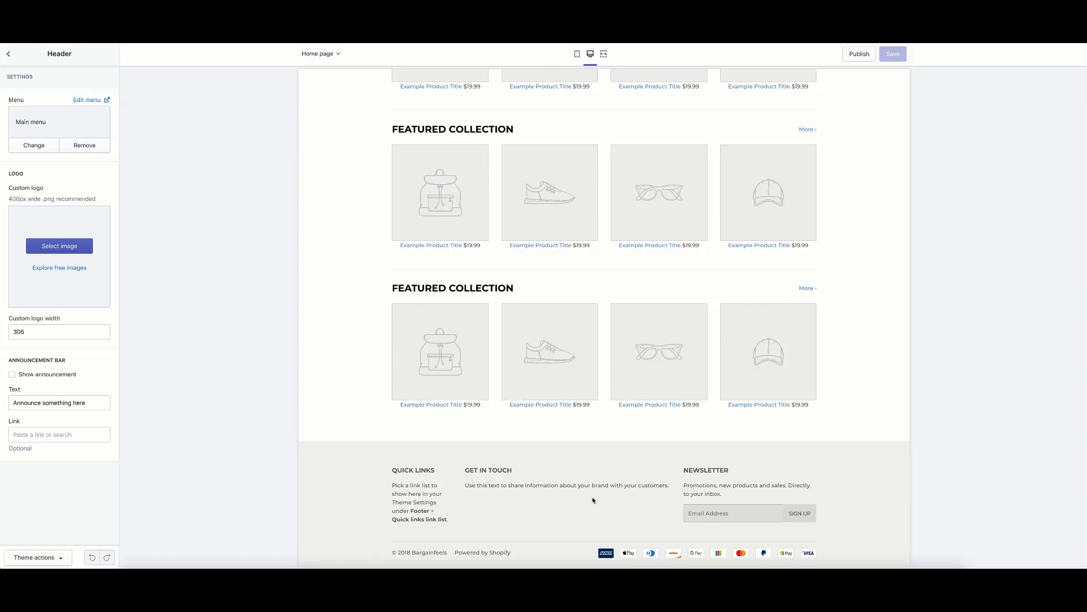
scroll(538, 469, "up", 20)
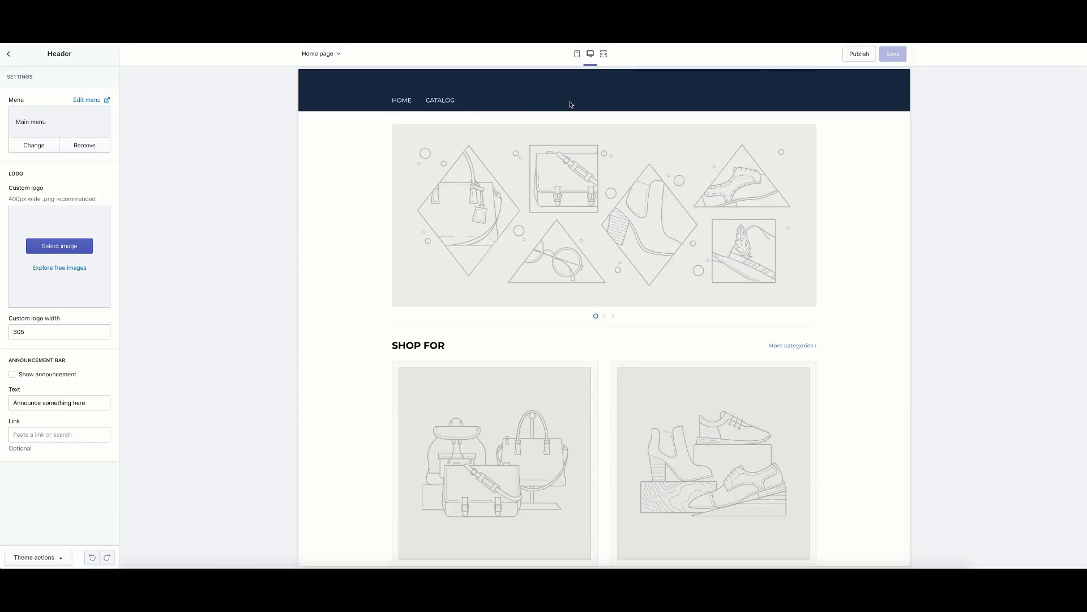
scroll(456, 170, "up", 1)
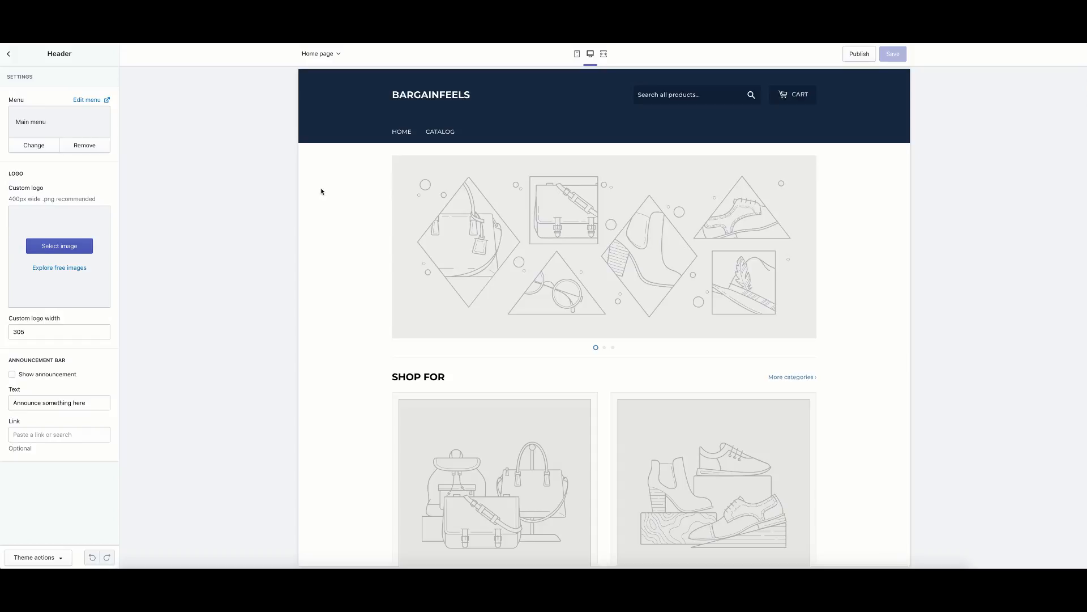
Open the custom logo image picker, glance at free stock images, and close it unchosen.
left_click(66, 249)
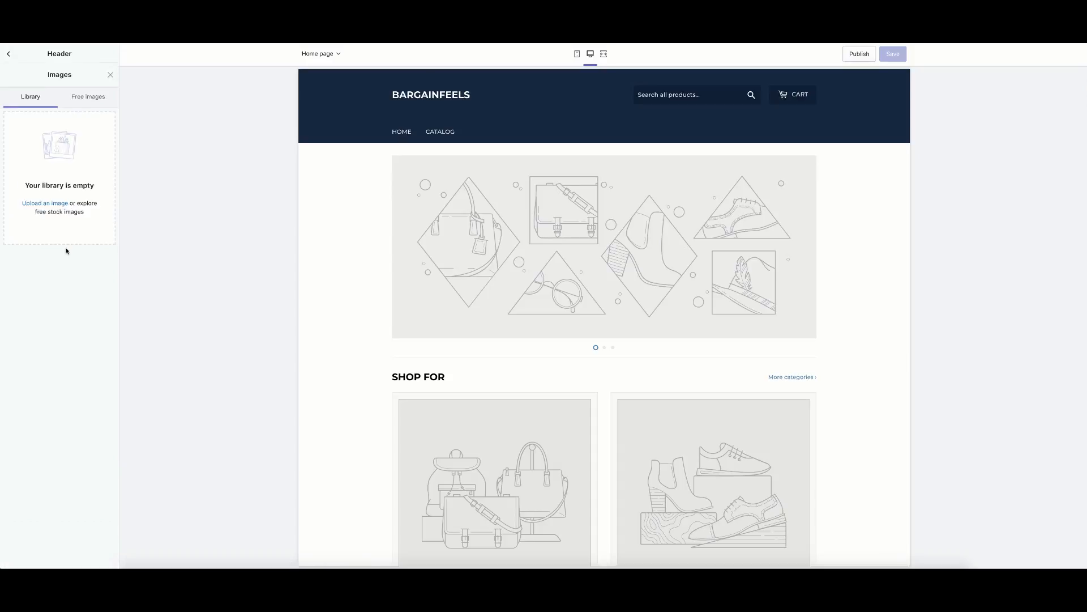
left_click(87, 81)
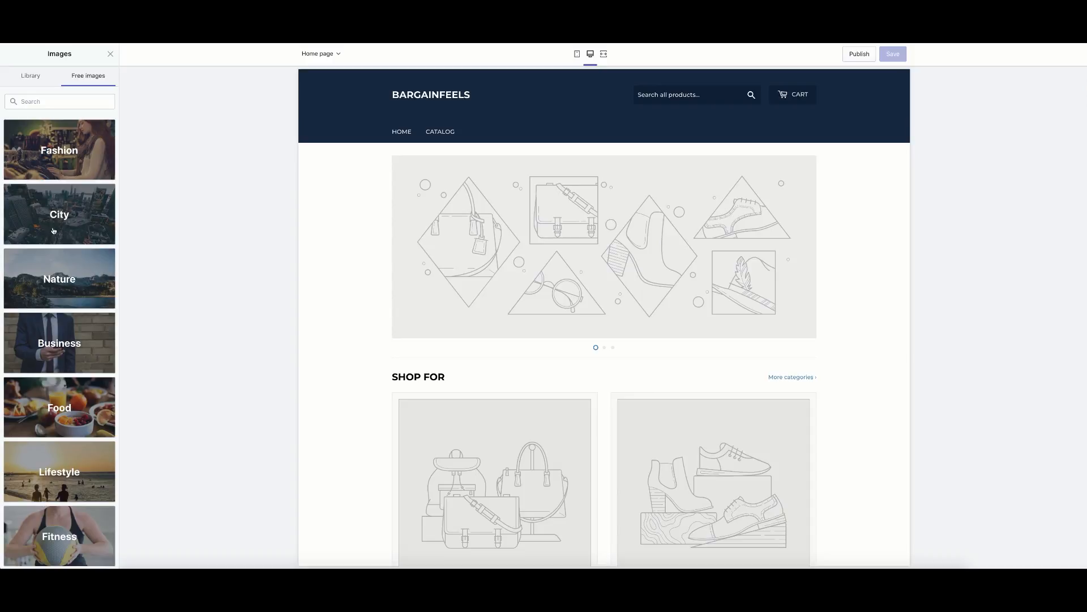
left_click(24, 79)
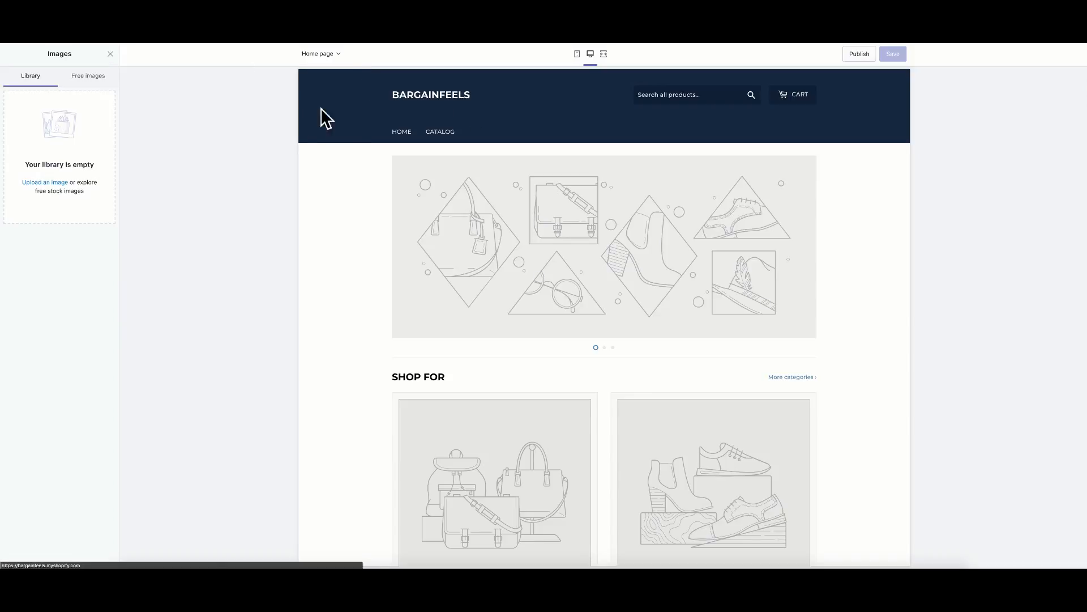
left_click(111, 54)
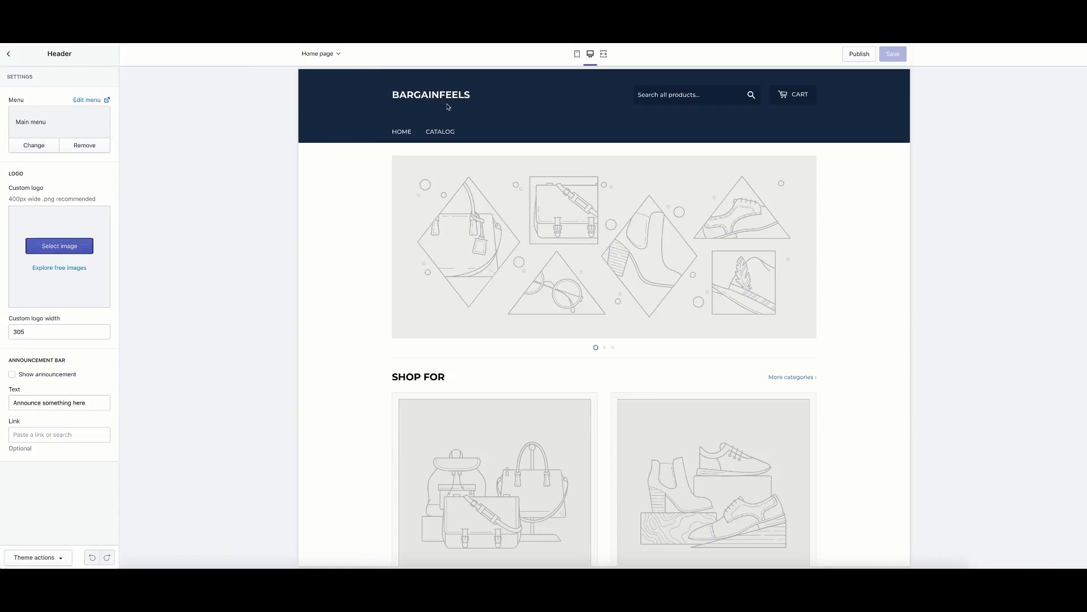
left_click(96, 101)
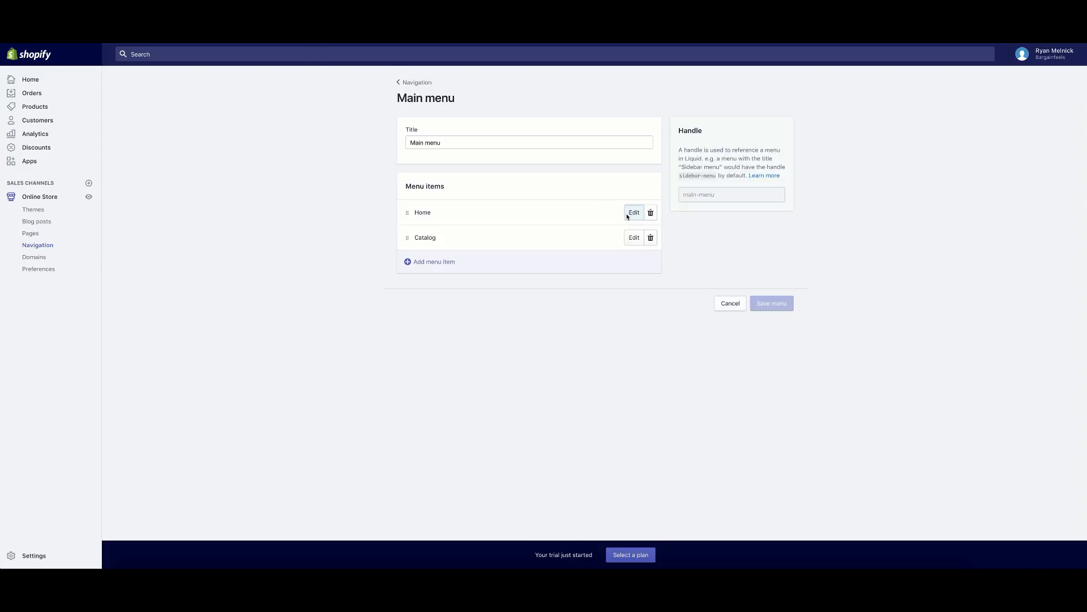
left_click(633, 213)
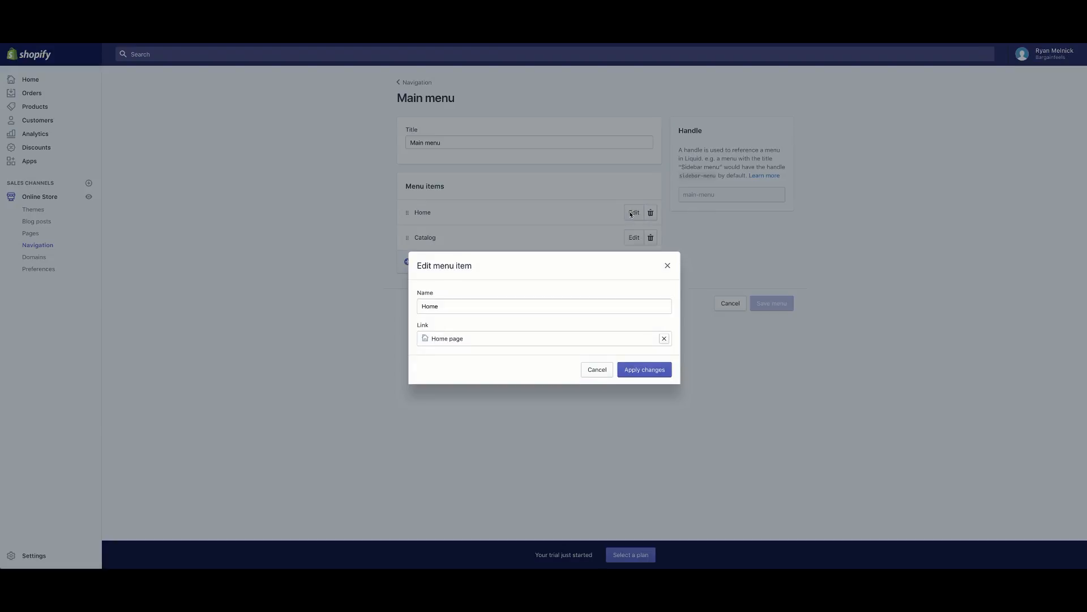
left_click(667, 265)
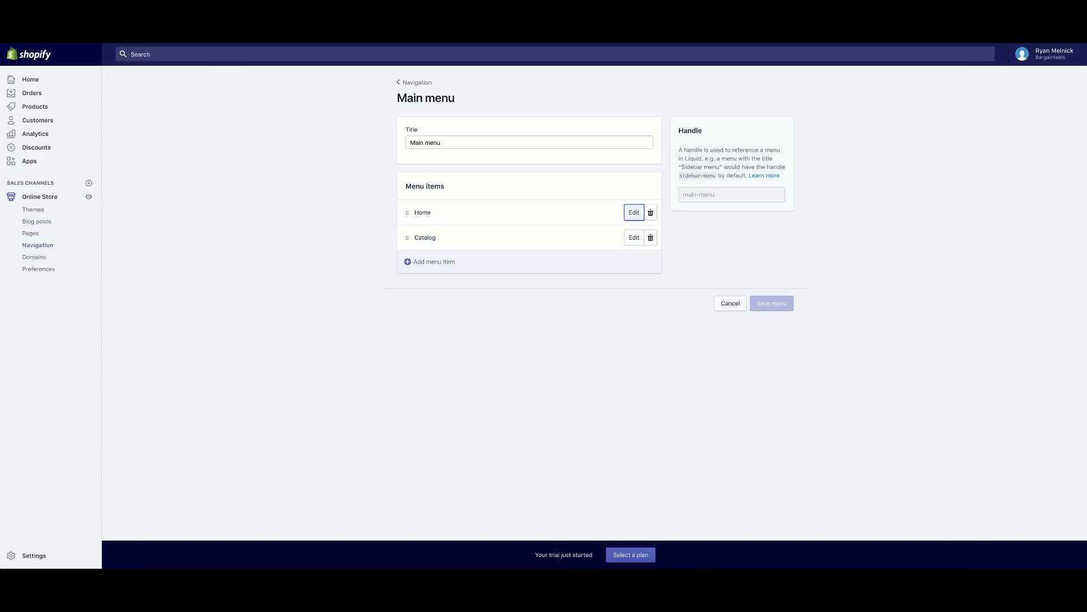
key("super+Left")
key("ctrl+shift+Tab")
left_click(419, 135)
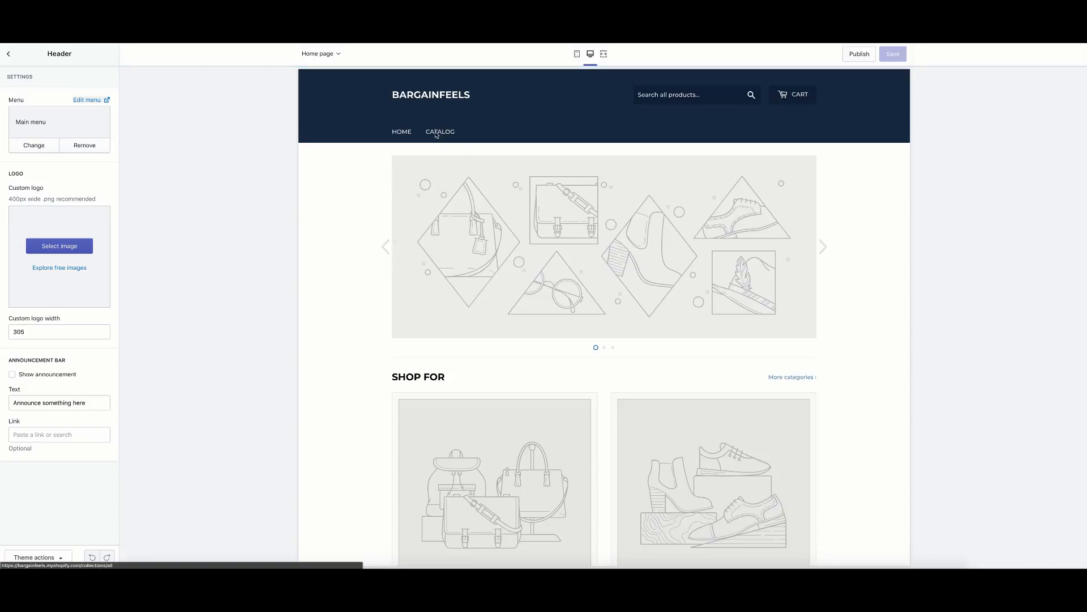
left_click(577, 53)
Scroll the mobile store preview, open and close its navigation menu, then return to desktop view.
scroll(614, 342, "down", 3)
scroll(614, 347, "down", 1)
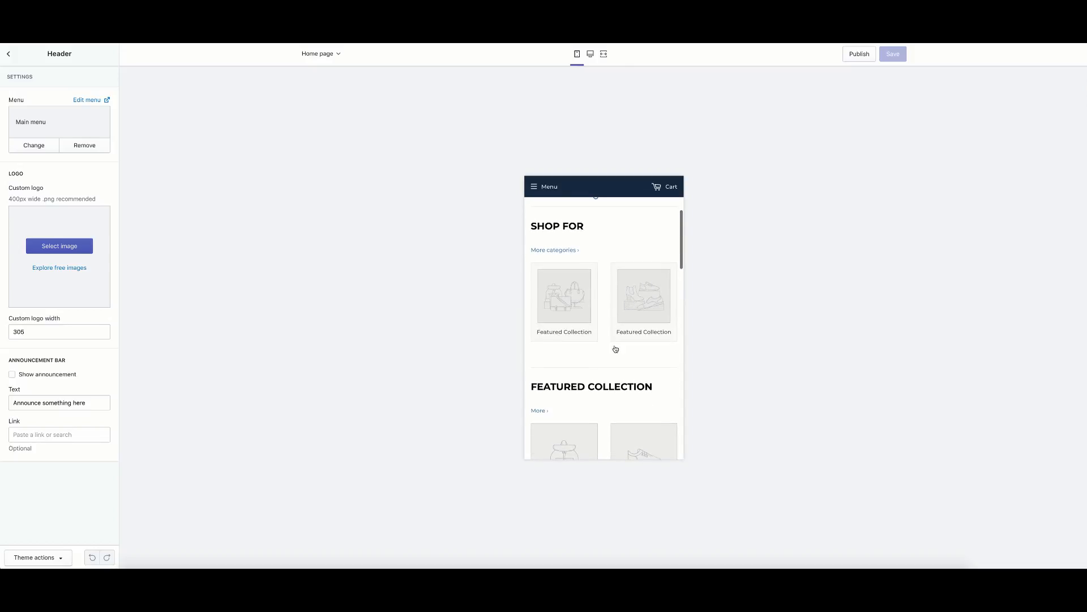
scroll(616, 349, "up", 3)
scroll(585, 332, "down", 6)
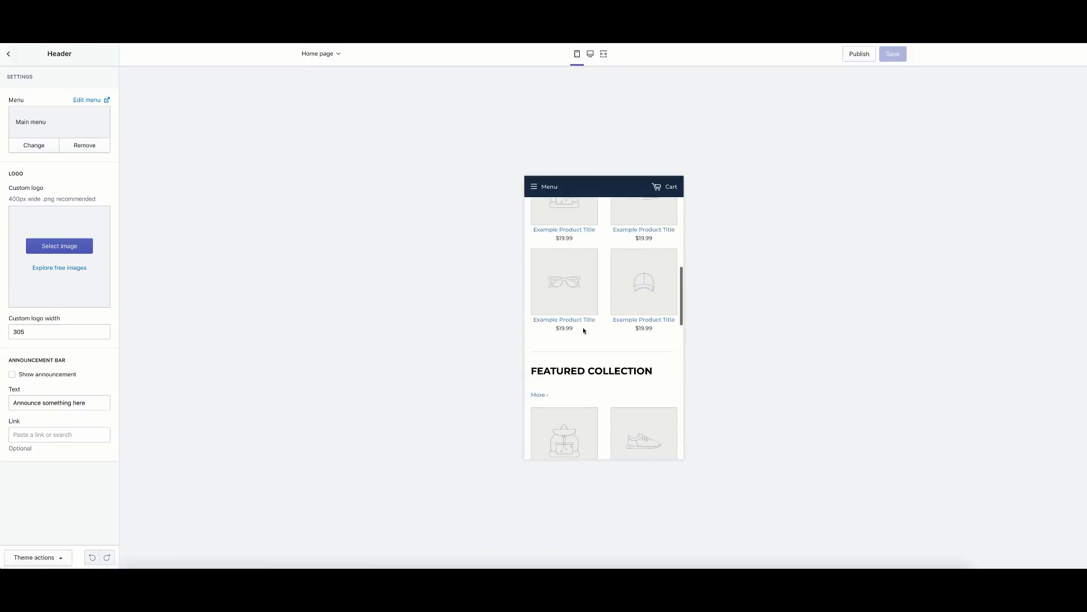
scroll(583, 327, "up", 10)
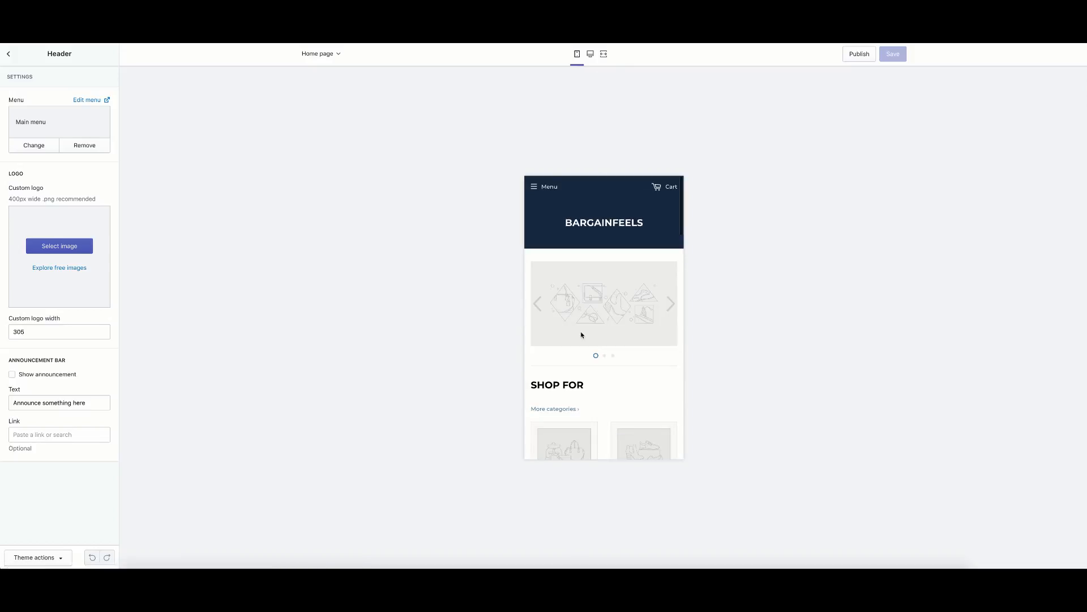
left_click(537, 189)
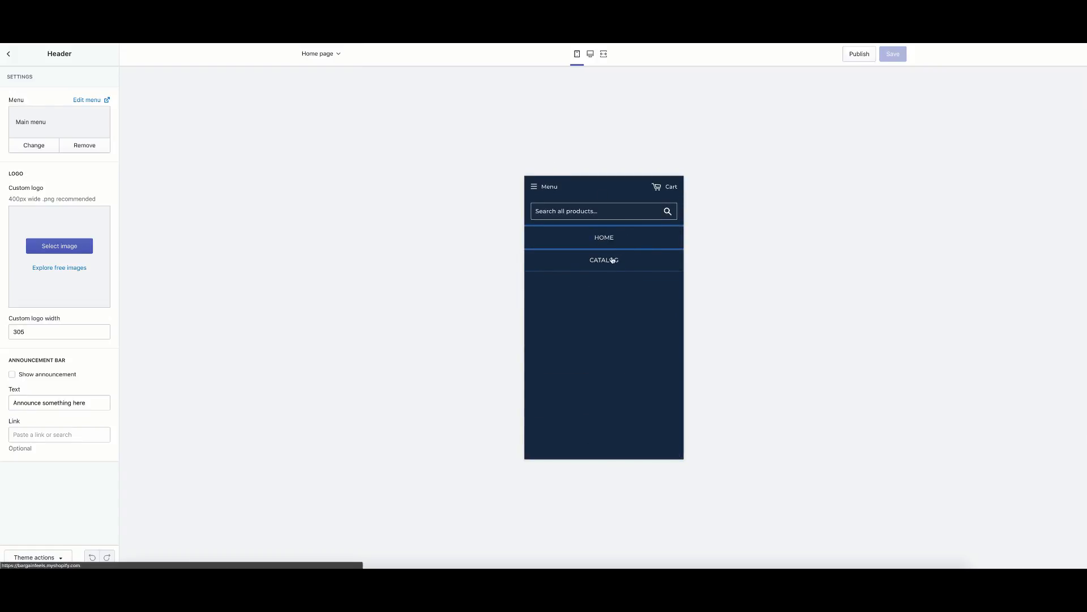
left_click(533, 189)
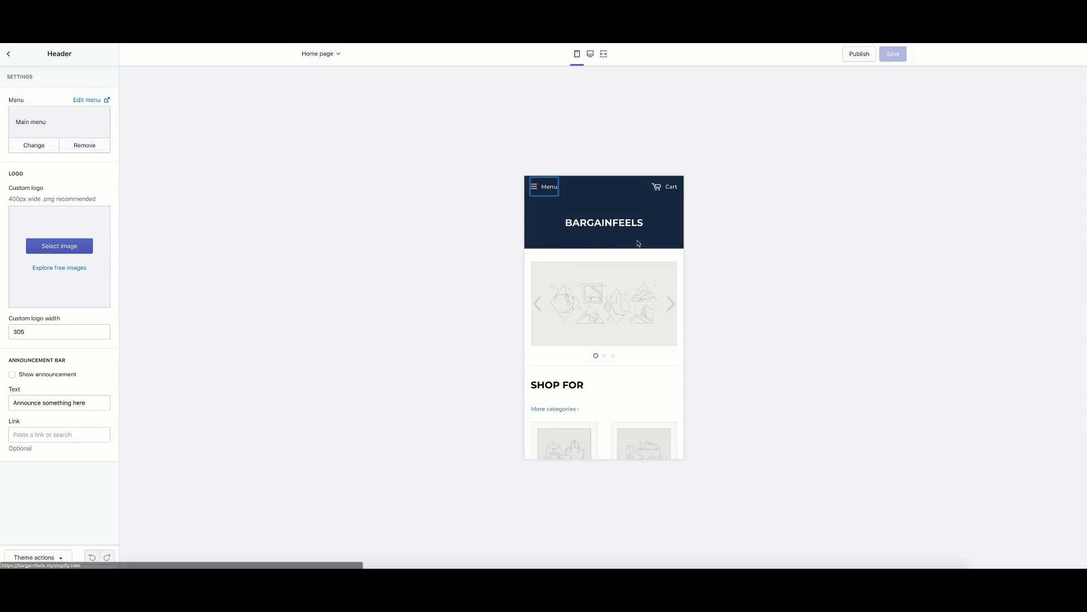
left_click(590, 54)
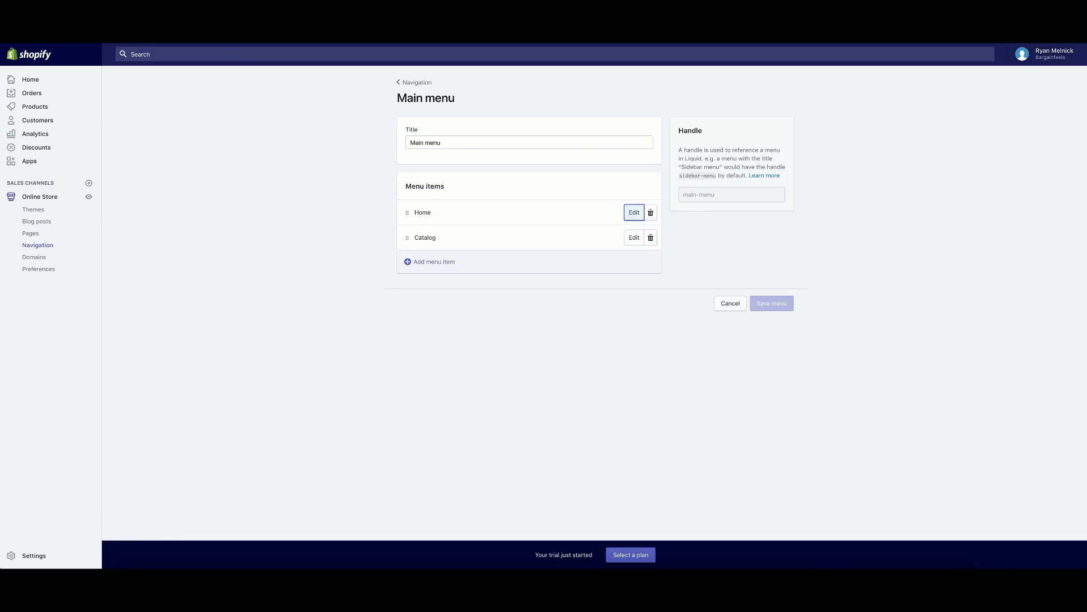
Open the Pages section in a new browser tab and switch to it.
left_click(38, 242)
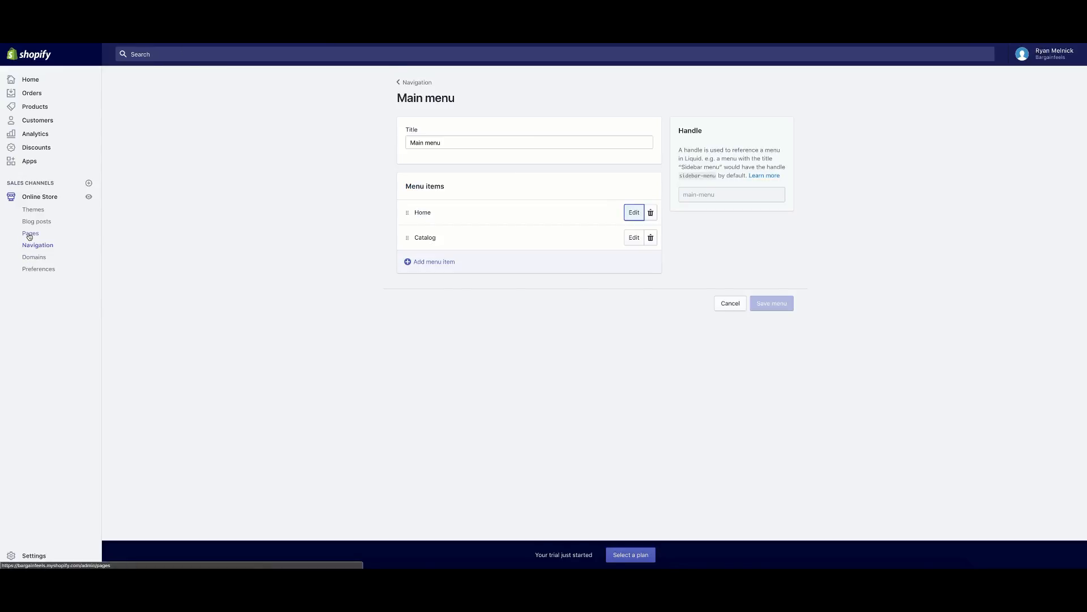
right_click(29, 233)
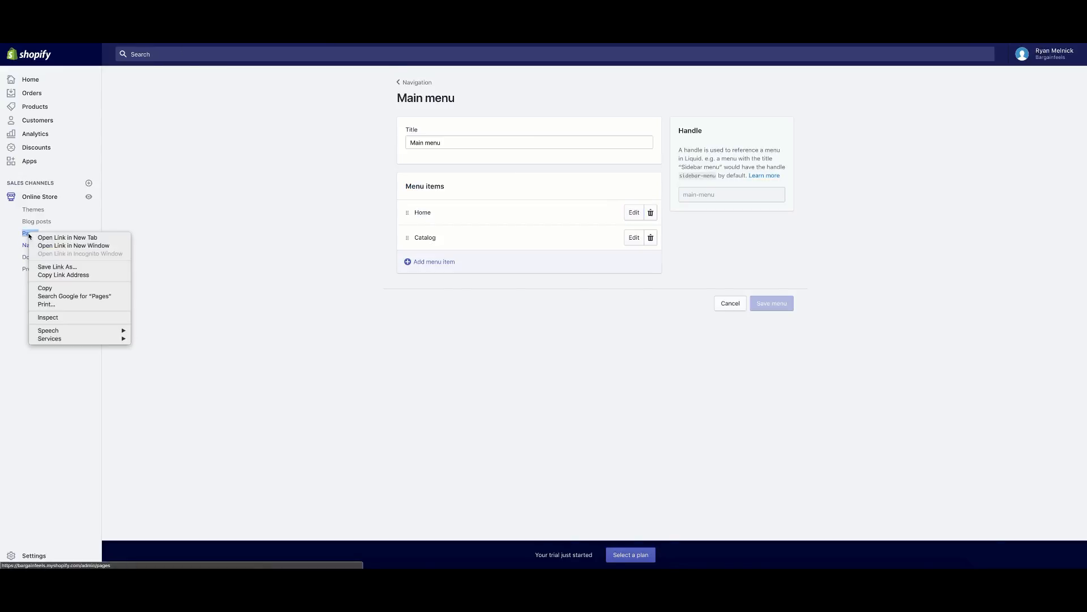
left_click(49, 237)
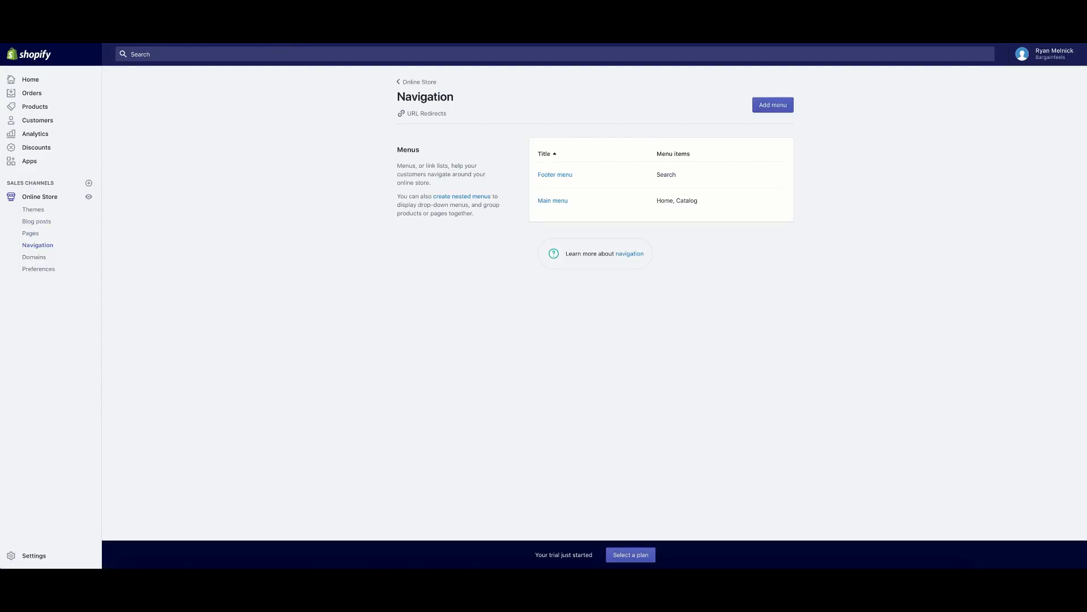
key("ctrl+Tab")
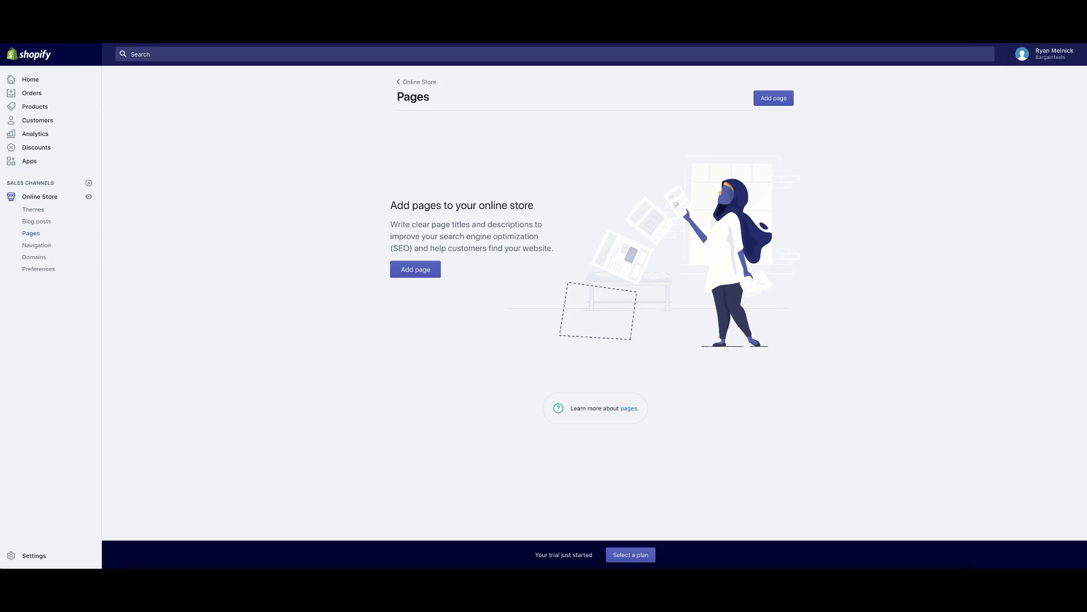
Create a page titled About Us with content 'Bargain Feels is the place to go on the internet for the best deals'.
left_click(419, 274)
left_click(480, 160)
type("About Us")
left_click(481, 230)
type("B")
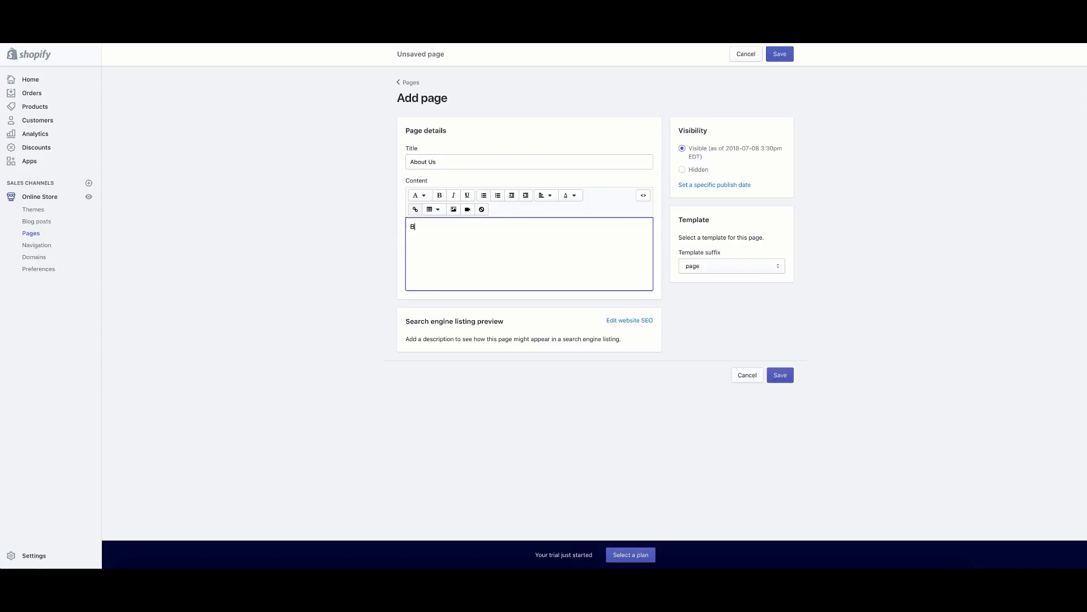
type("argain Feel")
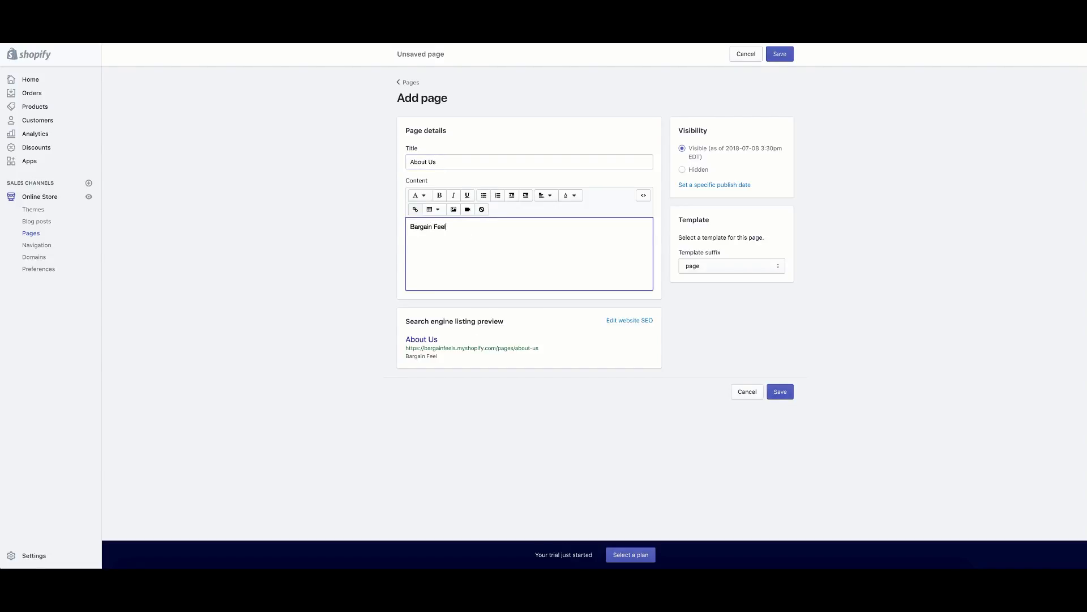
type(" s")
key("BackSpace")
key("BackSpace")
type("s")
type("is the place to go on the internet for the best deals!")
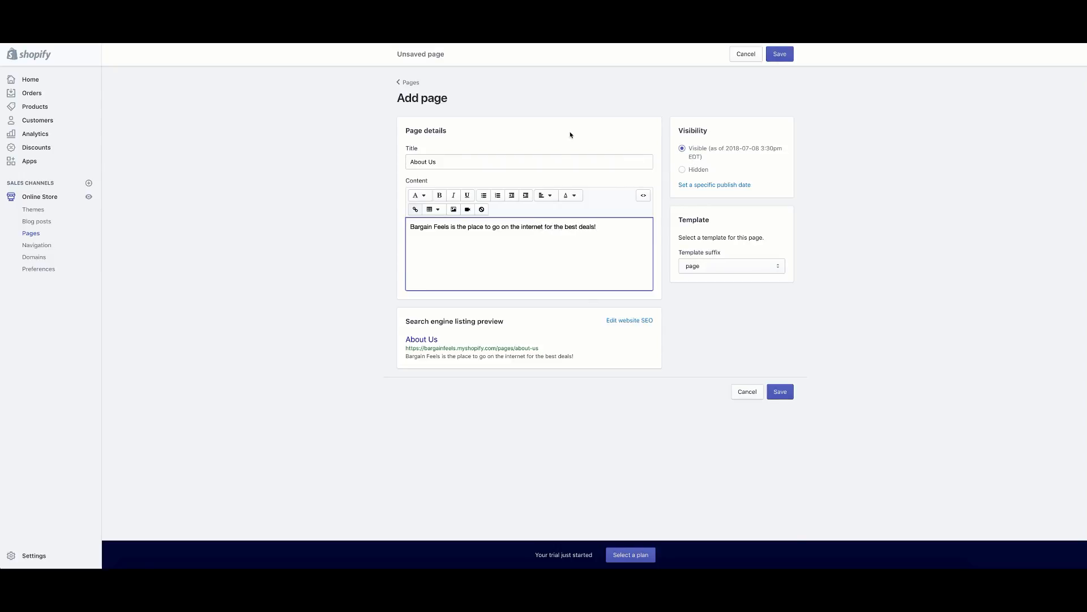
left_click(570, 134)
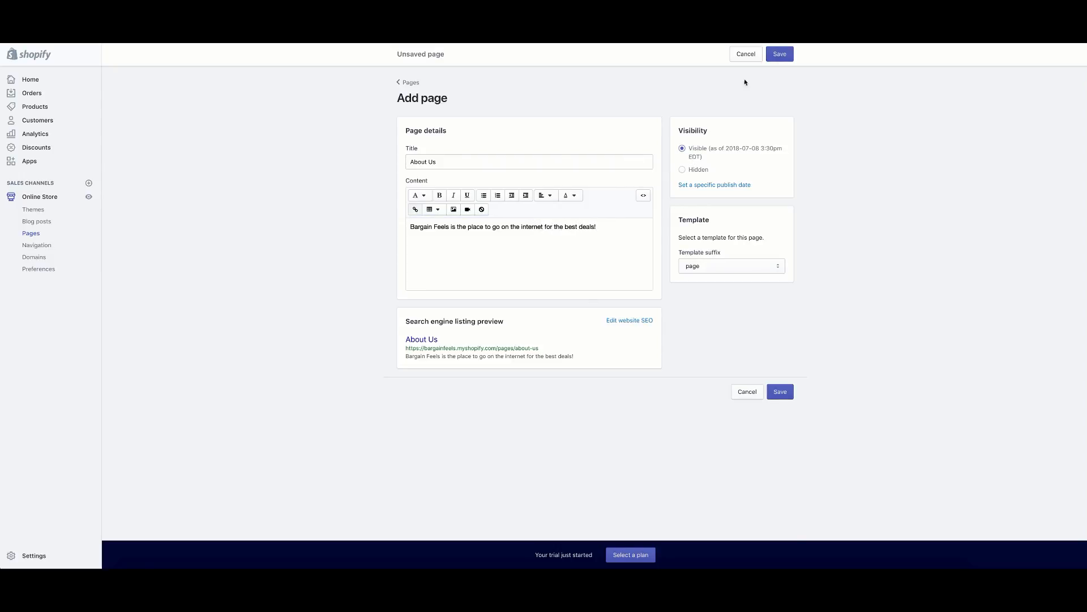
Save the About Us page and copy its web address from the SEO preview.
left_click(778, 55)
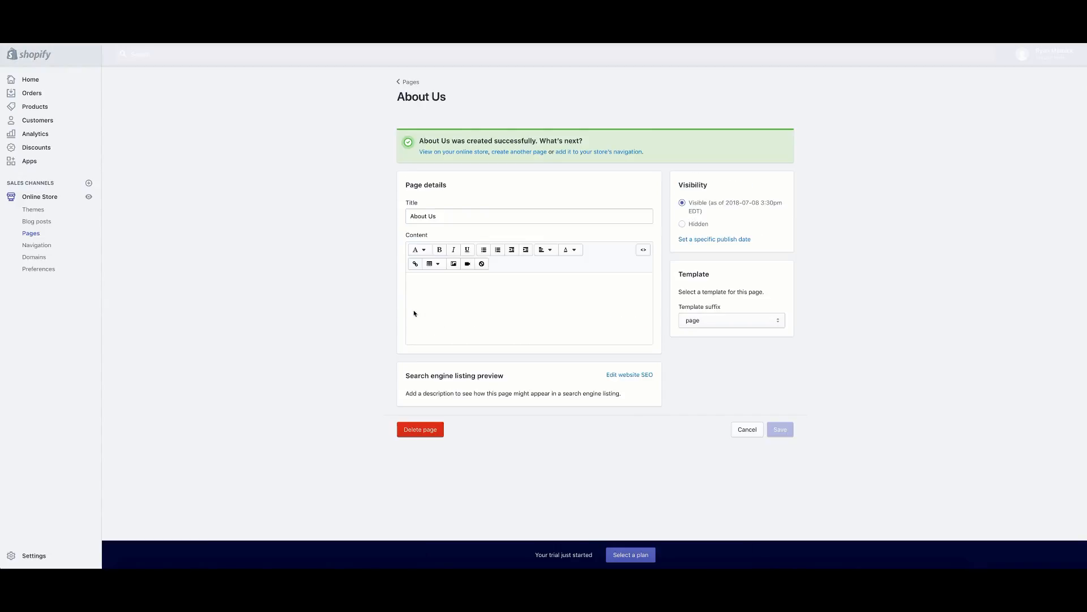
left_click_drag(540, 406, 406, 404)
right_click(414, 402)
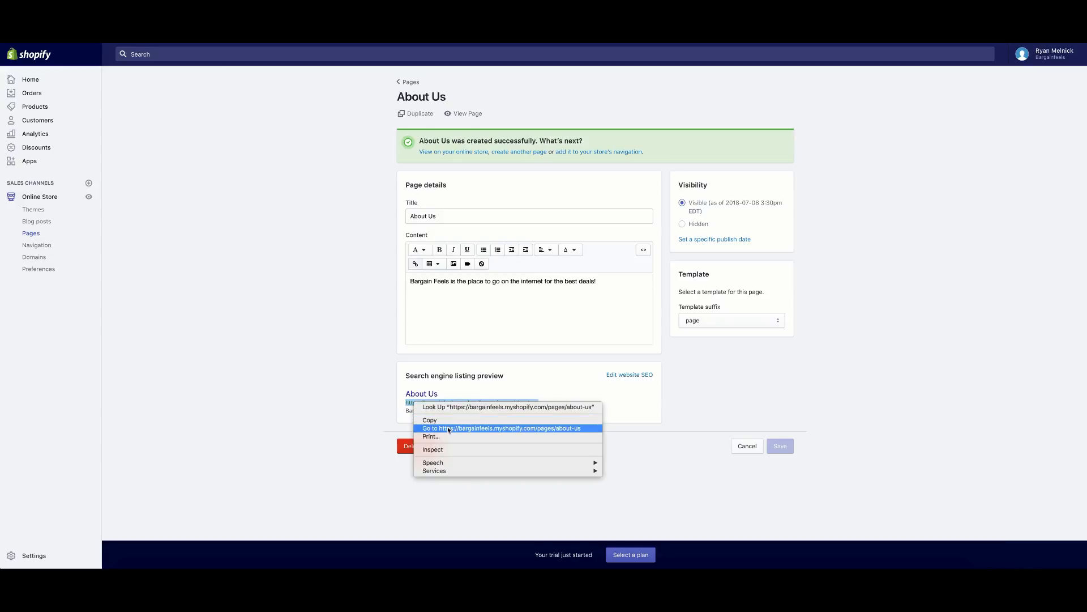
left_click(447, 420)
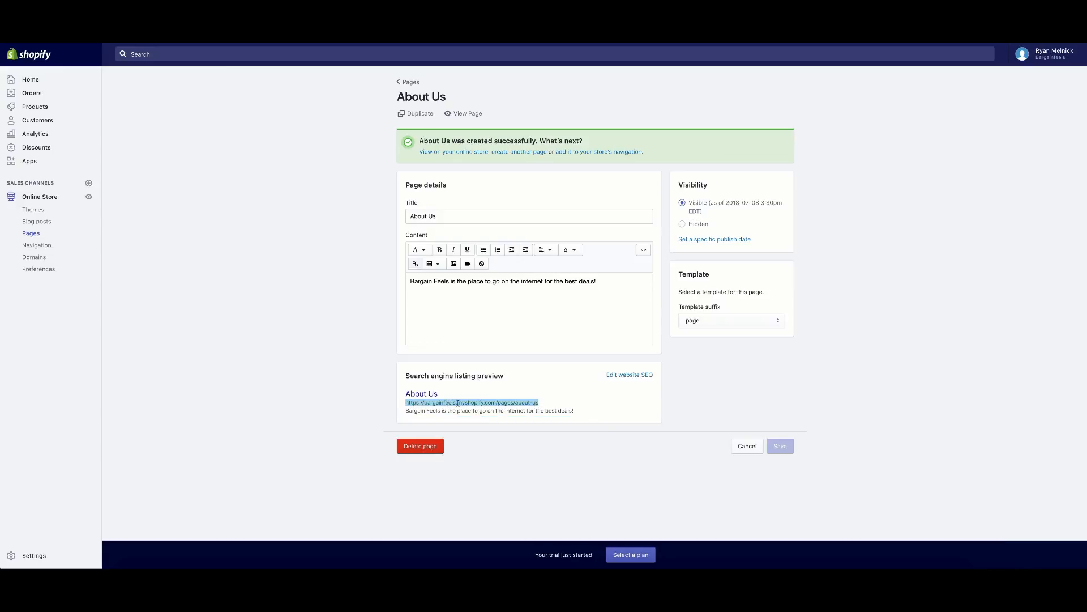
Return to the Main menu and begin adding a new menu item.
left_click_drag(405, 403, 535, 409)
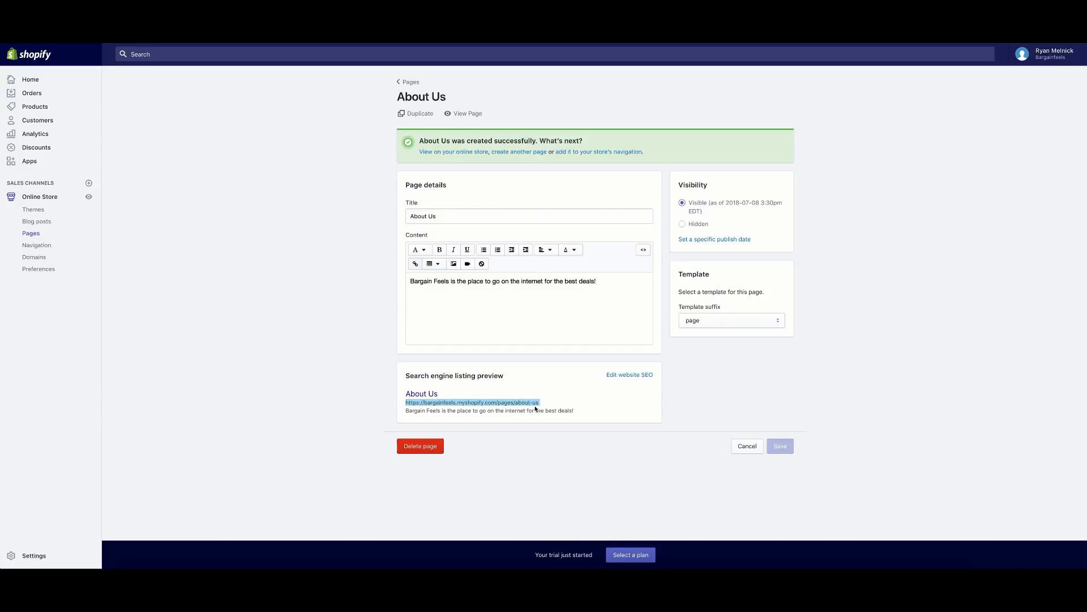
left_click(521, 377)
left_click(405, 85)
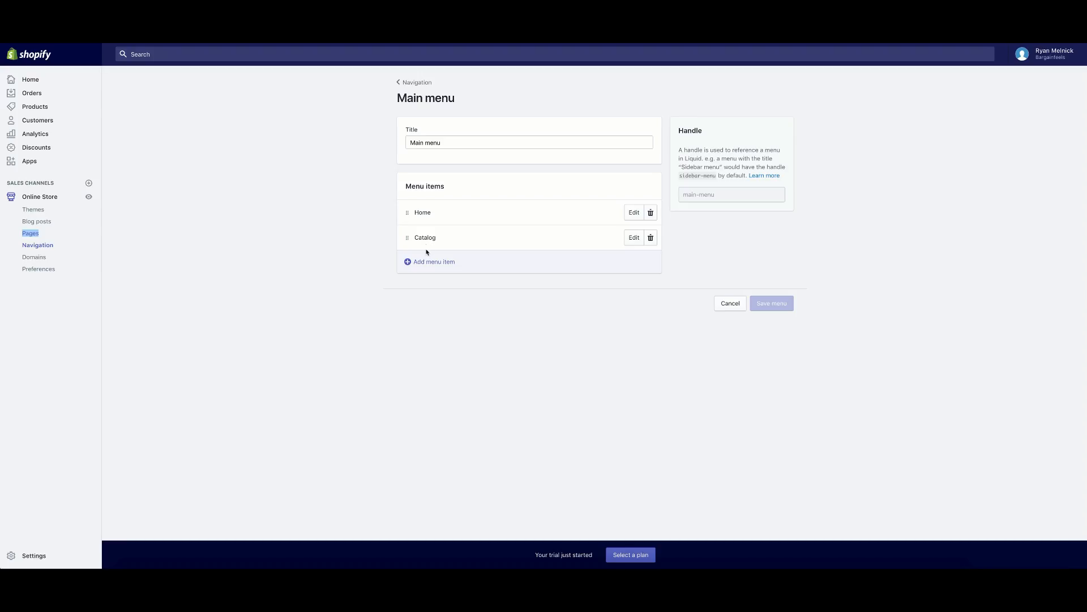
left_click(430, 261)
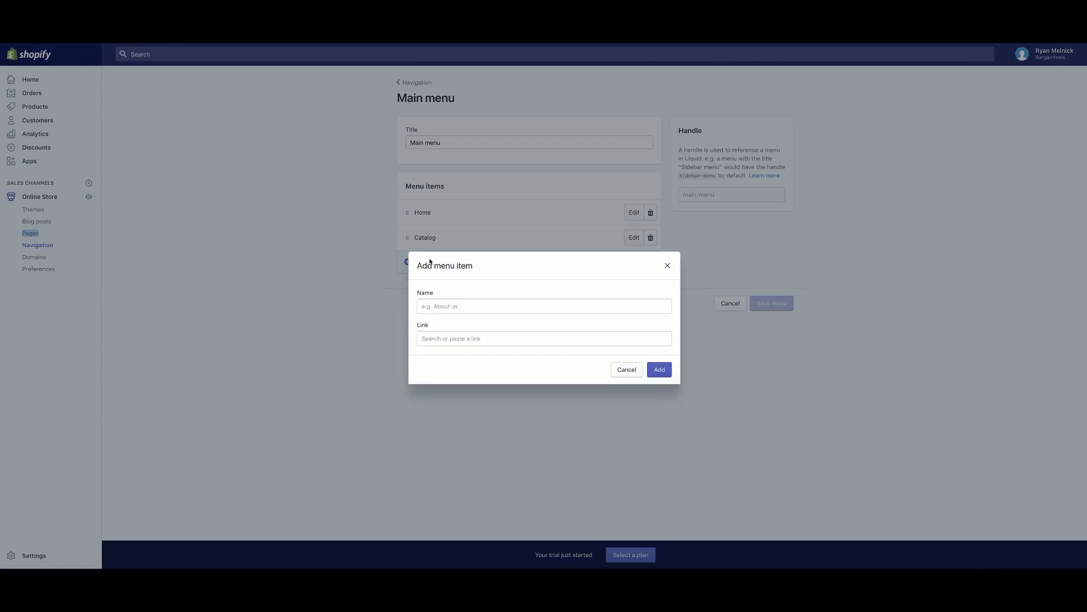
Name the new menu item About Us.
left_click(443, 305)
type("About Us")
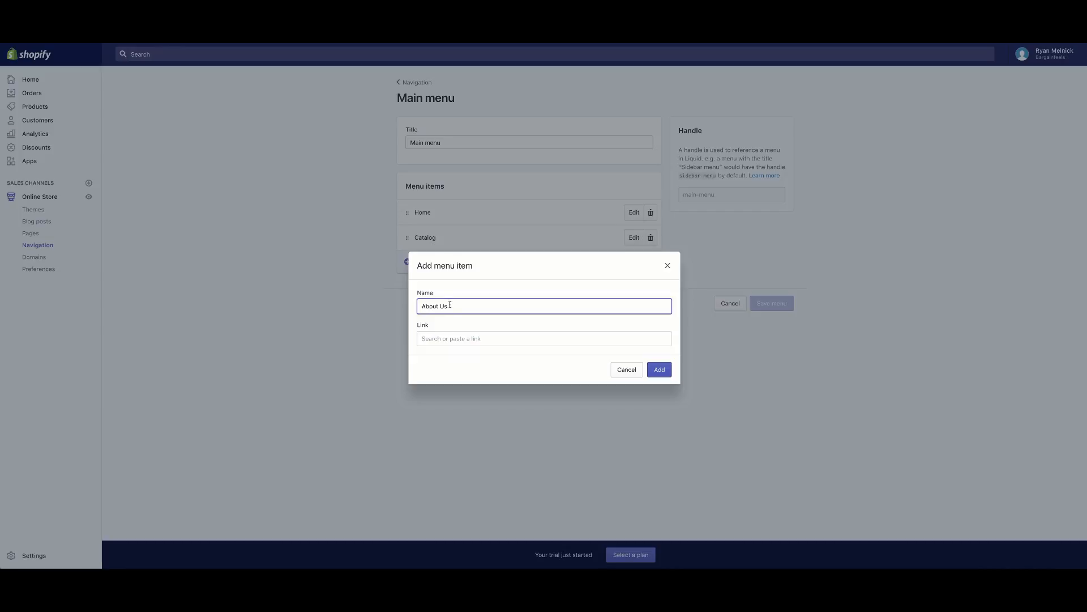
left_click_drag(461, 307, 348, 300)
key("BackSpace")
type("a")
key("BackSpace")
left_click(469, 306)
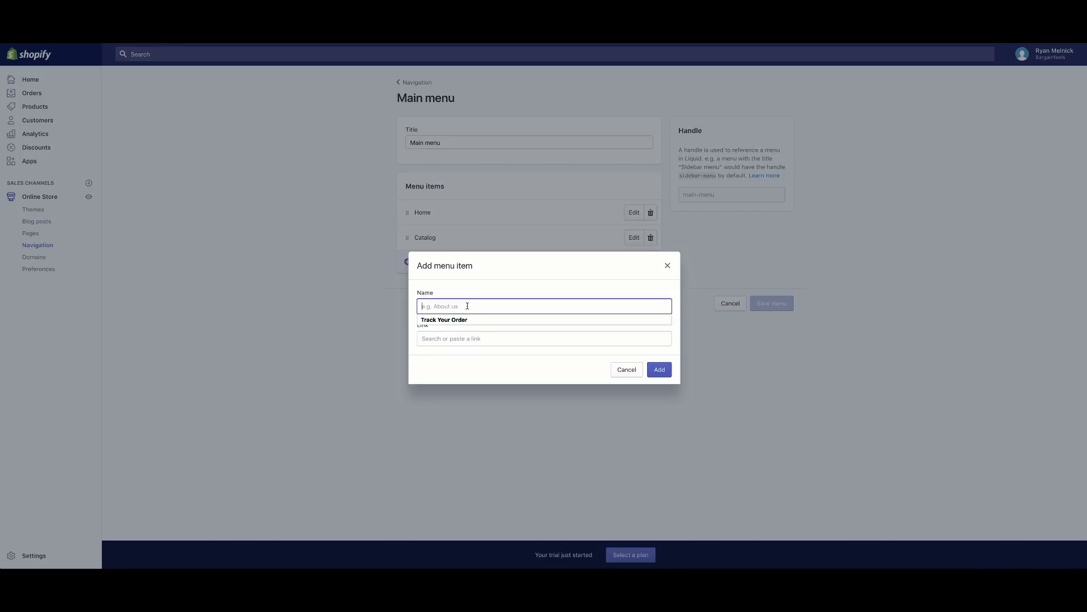
type("About Us")
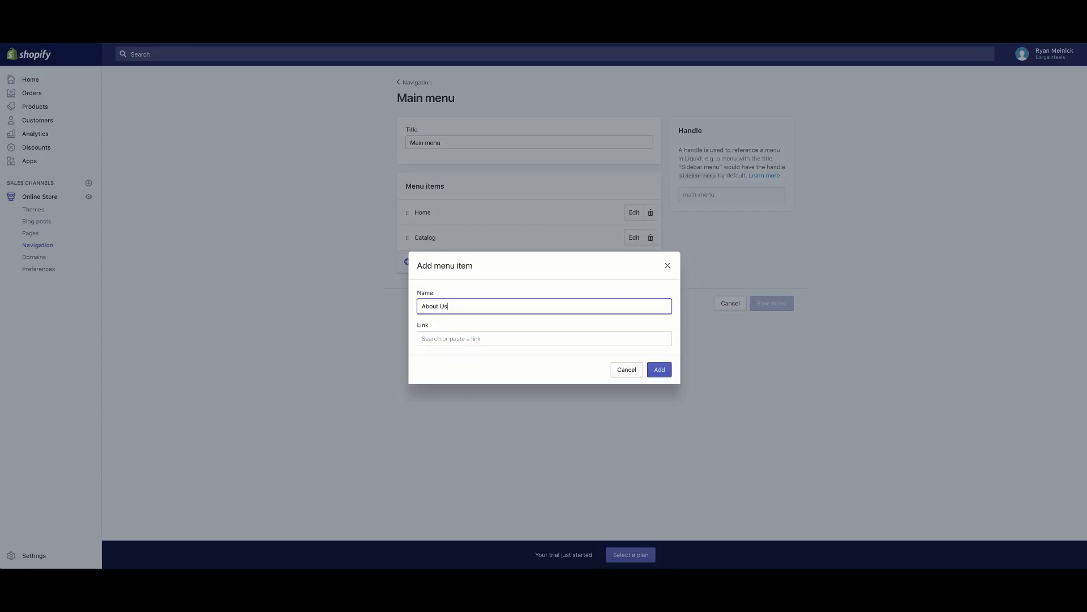
Link the item to the About Us page from Pages instead of the pasted URL.
left_click(462, 337)
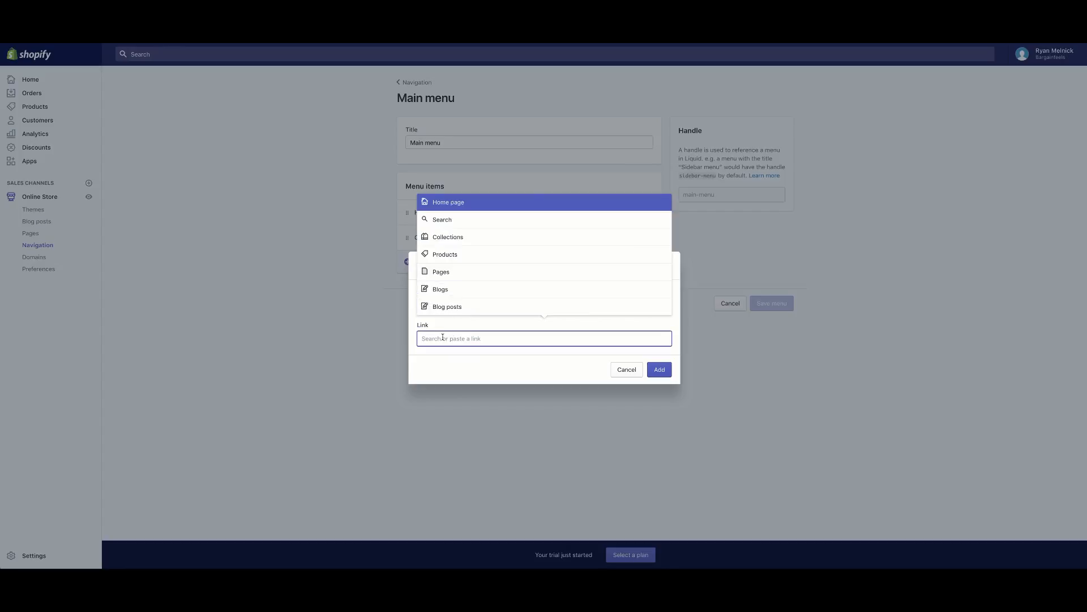
right_click(452, 343)
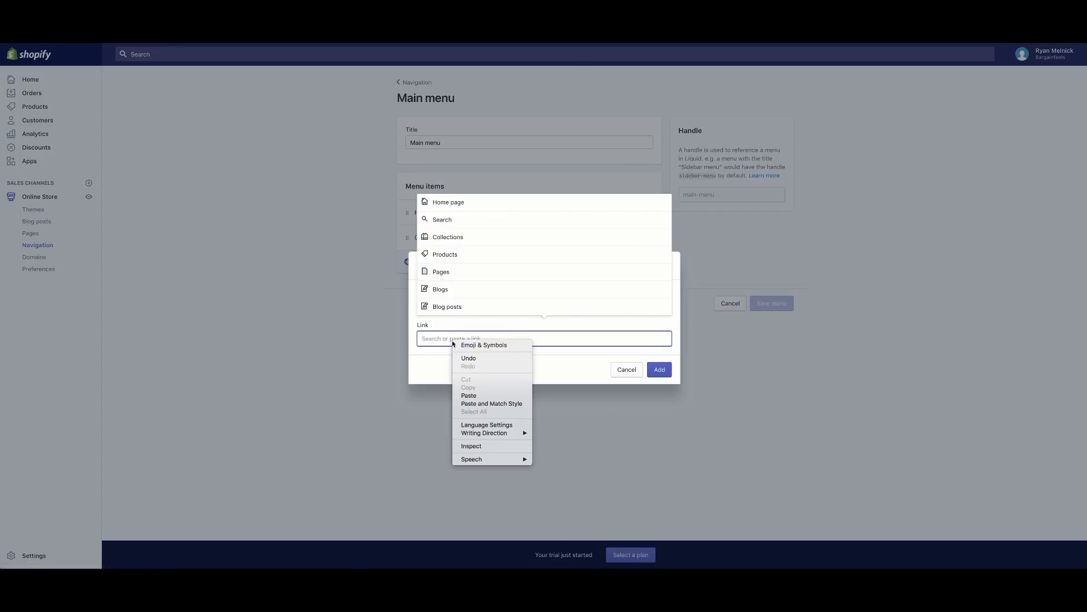
left_click(474, 396)
left_click(492, 356)
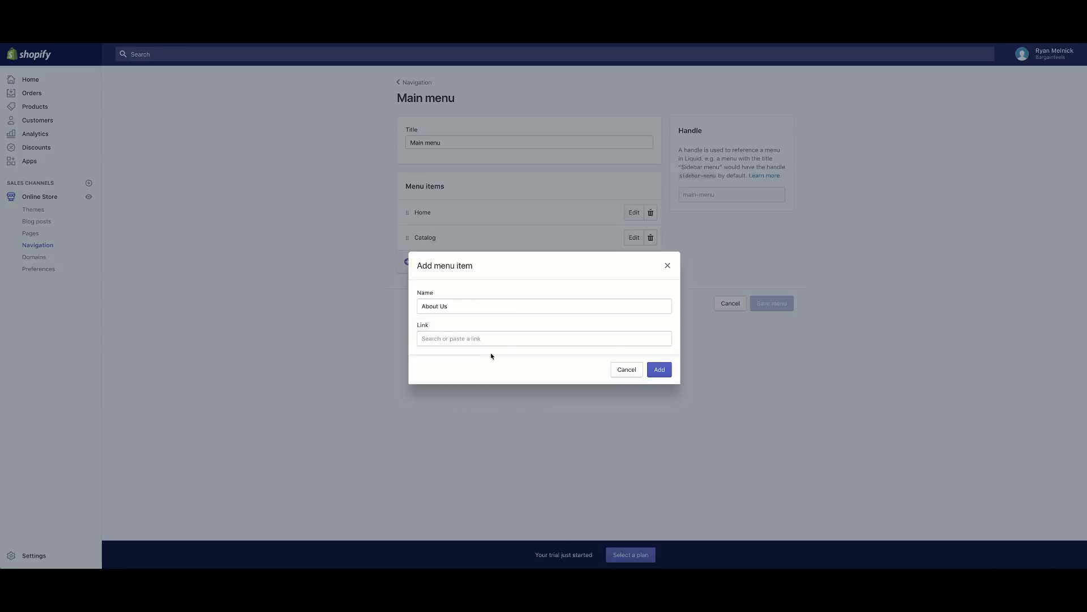
right_click(473, 339)
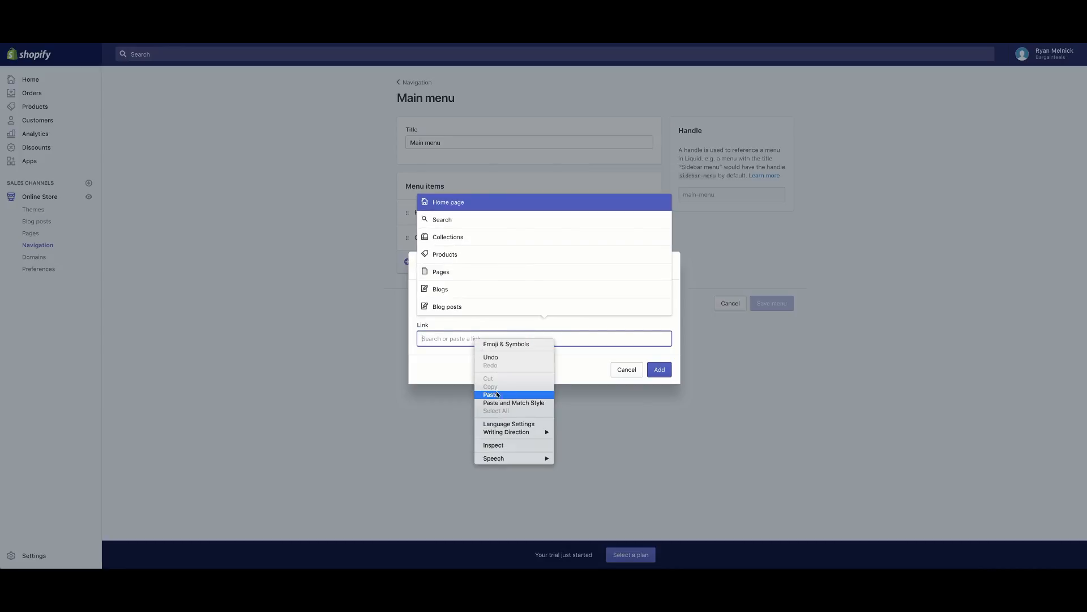
left_click(474, 393)
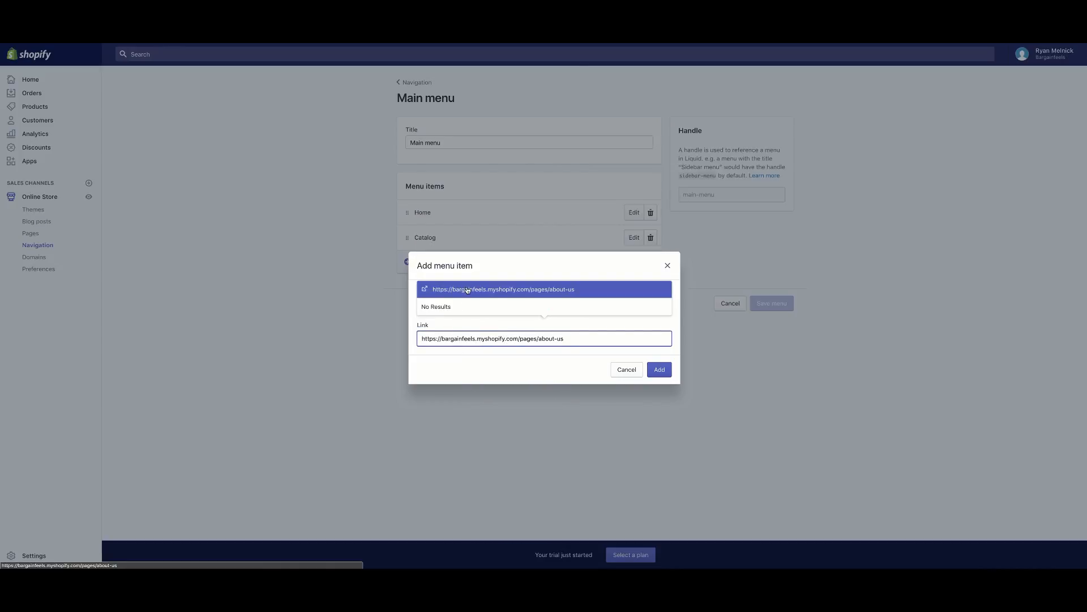
left_click_drag(604, 337, 392, 329)
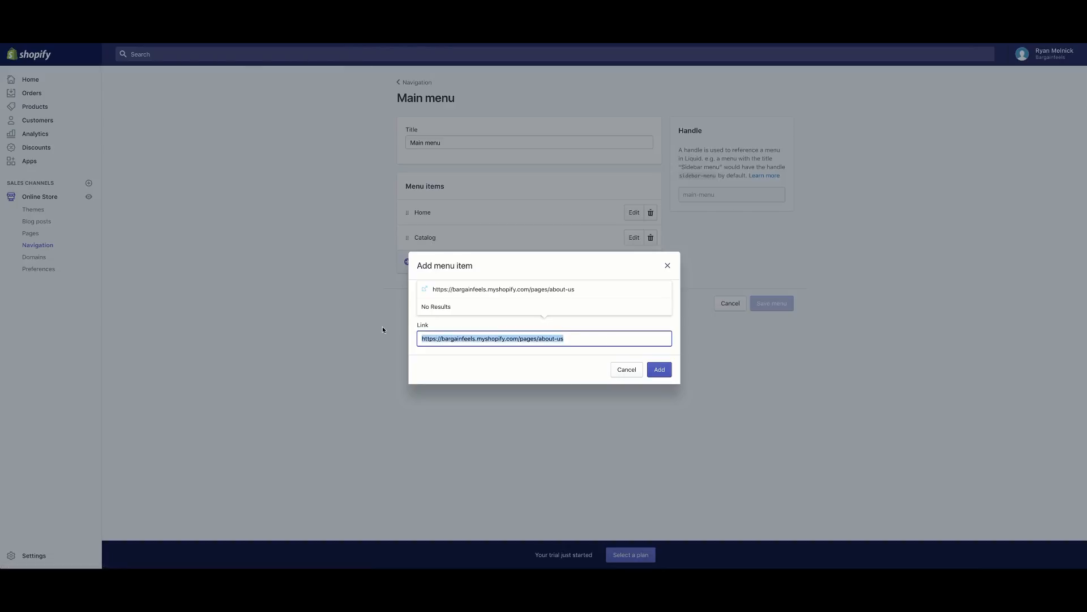
key("BackSpace")
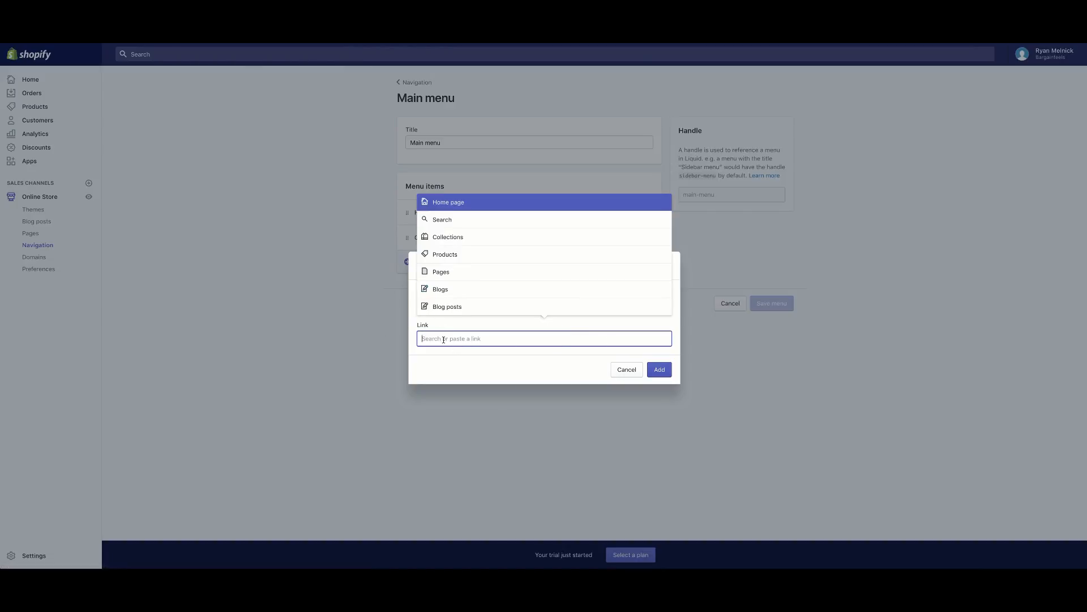
left_click(451, 271)
left_click(444, 308)
Add the About Us item, save the Main menu, and test the ABOUT US header link in the preview.
left_click(669, 375)
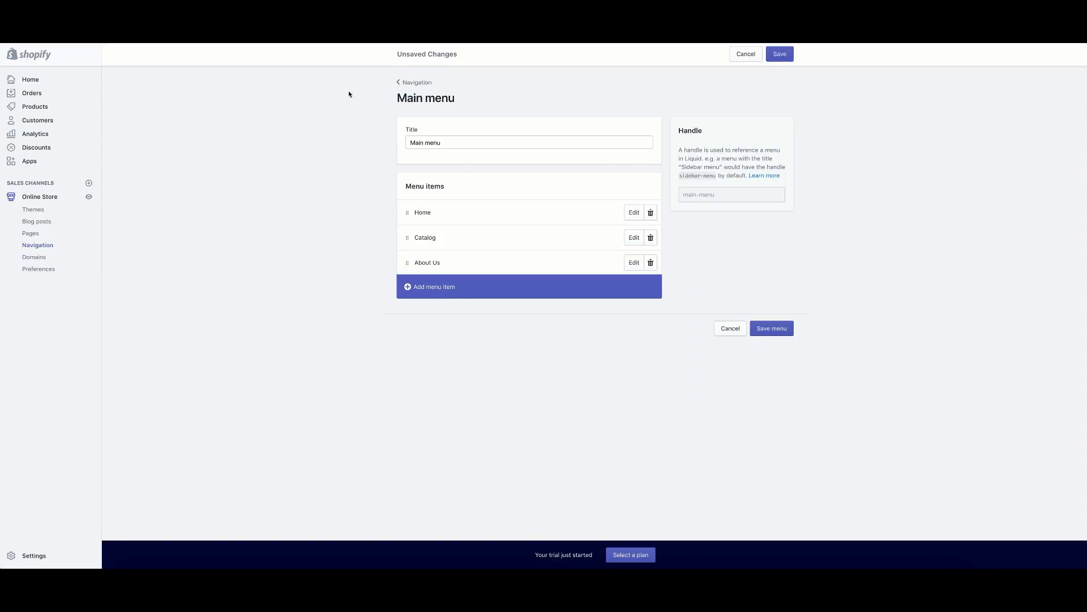
left_click(790, 52)
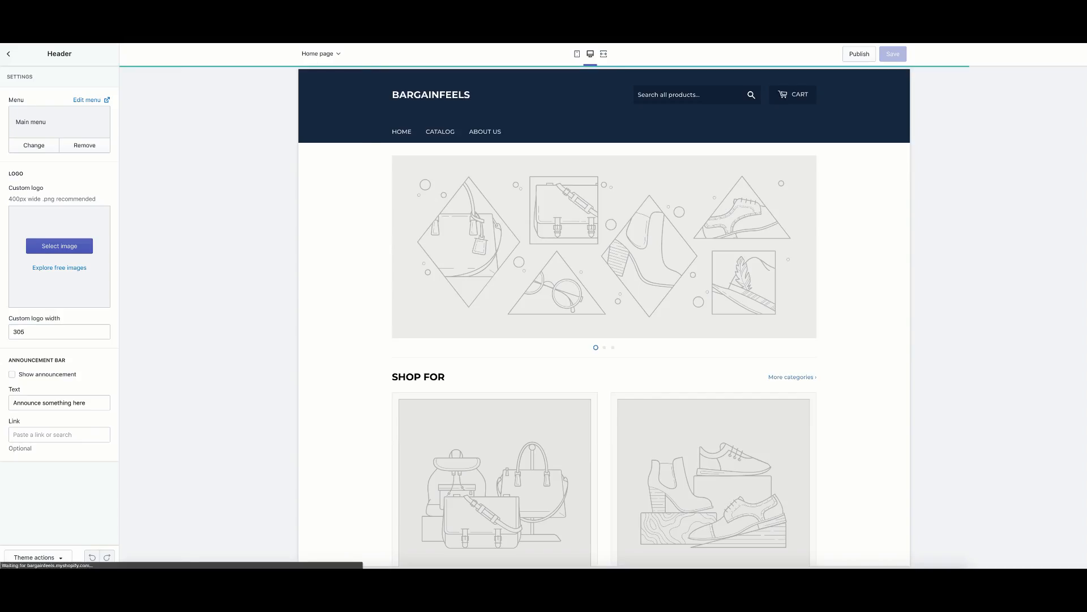
left_click(486, 137)
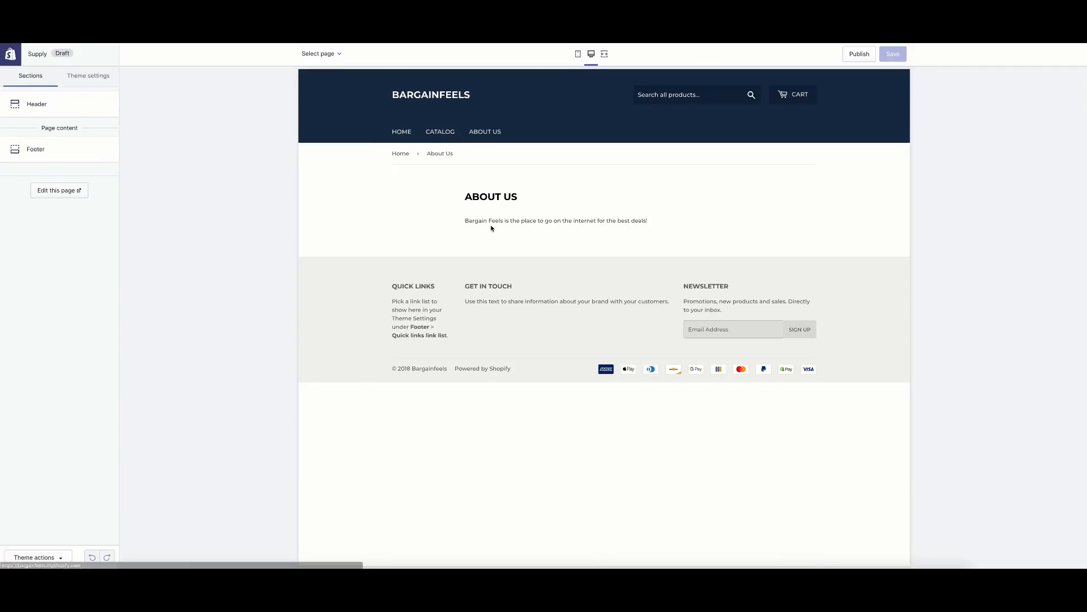
left_click(402, 132)
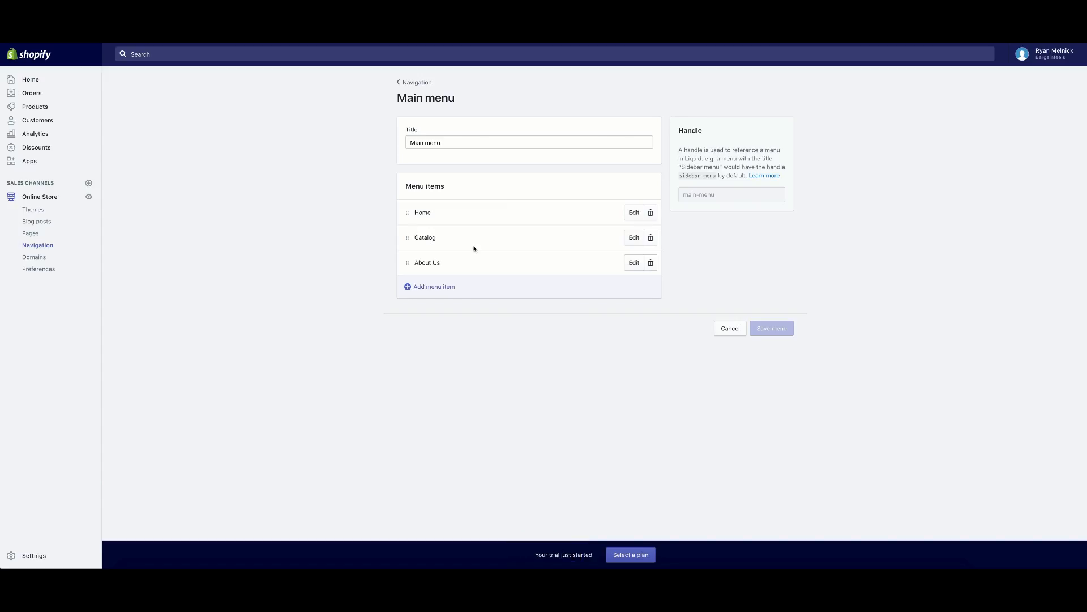
Rename the Catalog menu item to Products.
left_click(631, 241)
double_click(473, 301)
key("BackSpace")
type("P")
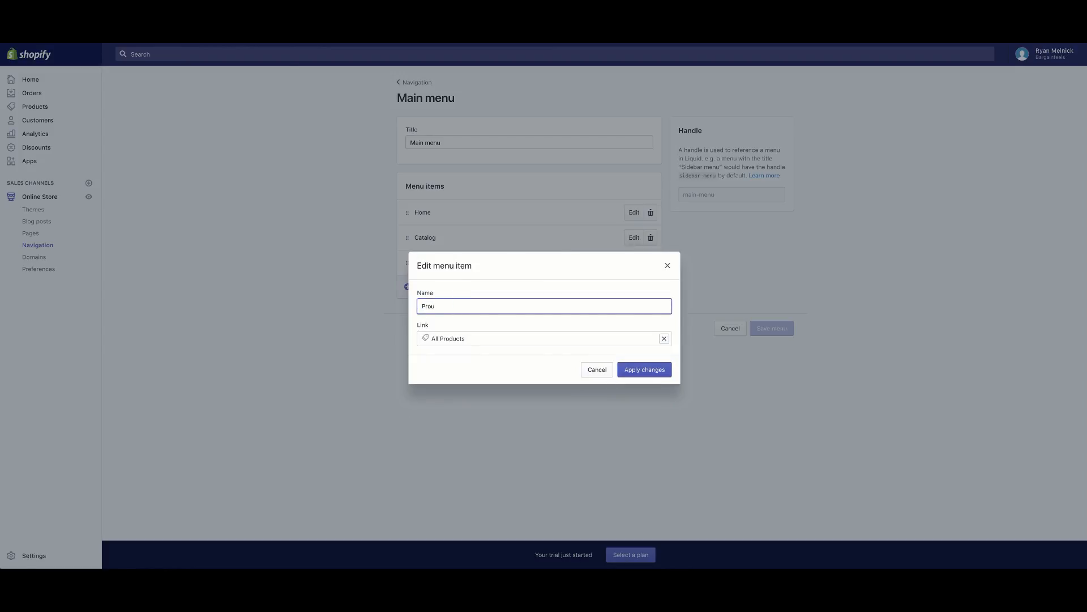
type("roducts")
left_click(444, 285)
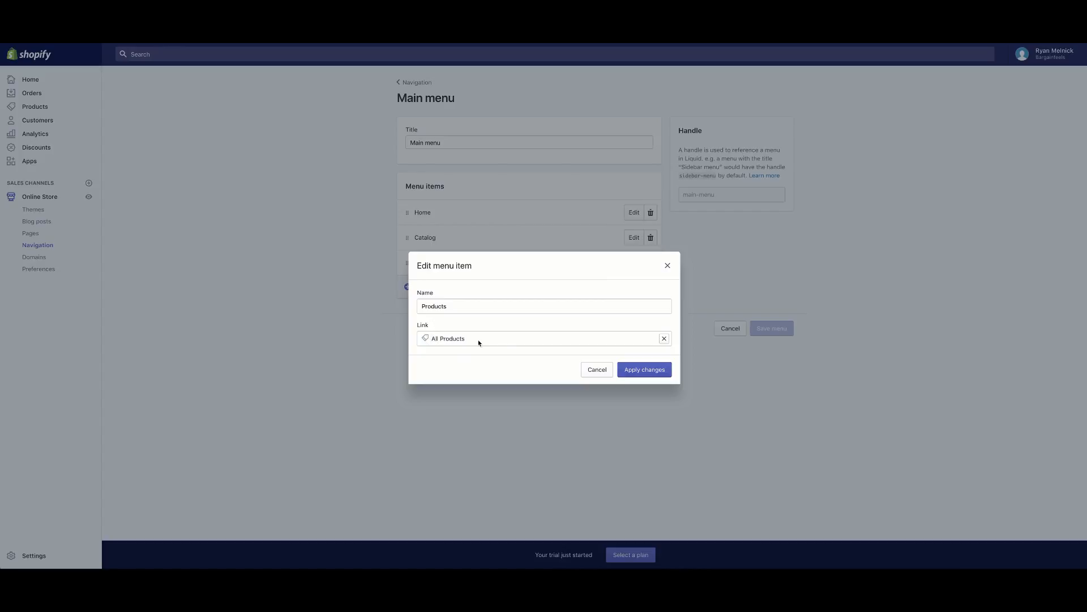
Link the Products item to All Products, apply the change, and save the Main menu.
left_click(665, 338)
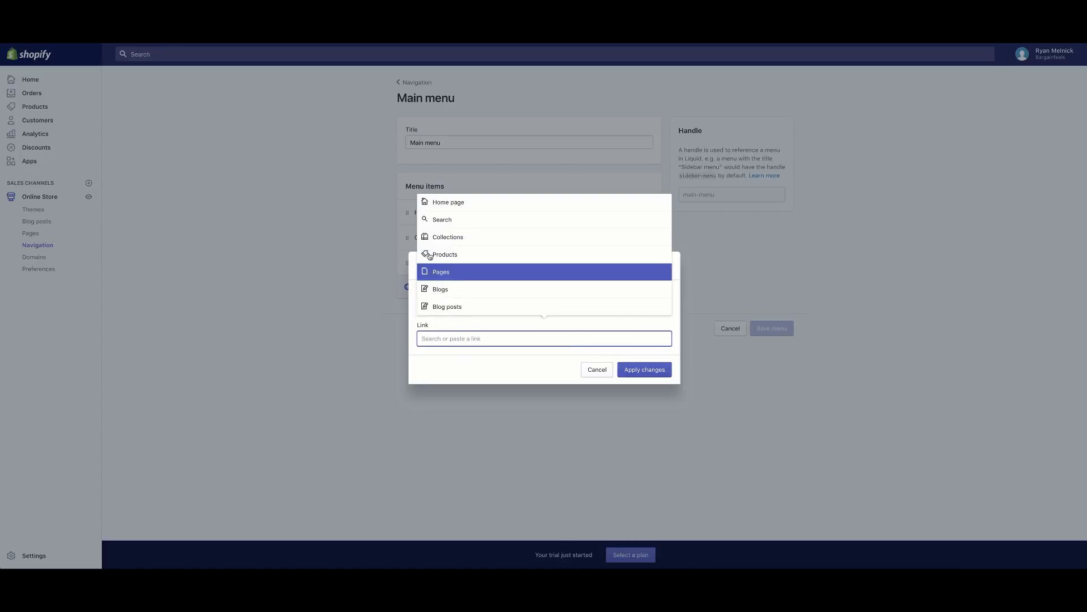
left_click(460, 255)
left_click(459, 303)
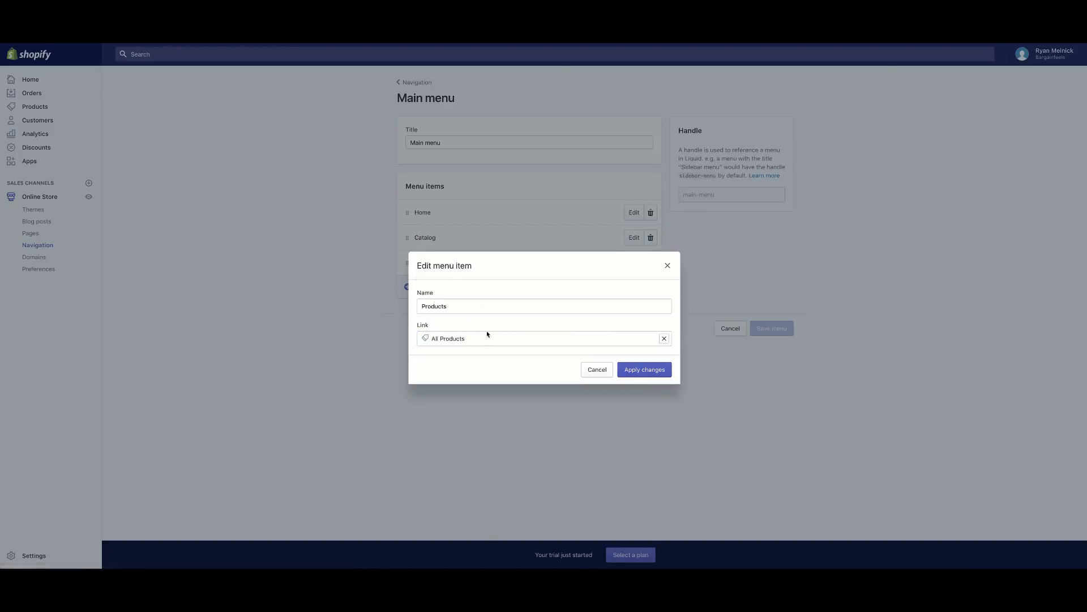
left_click(663, 372)
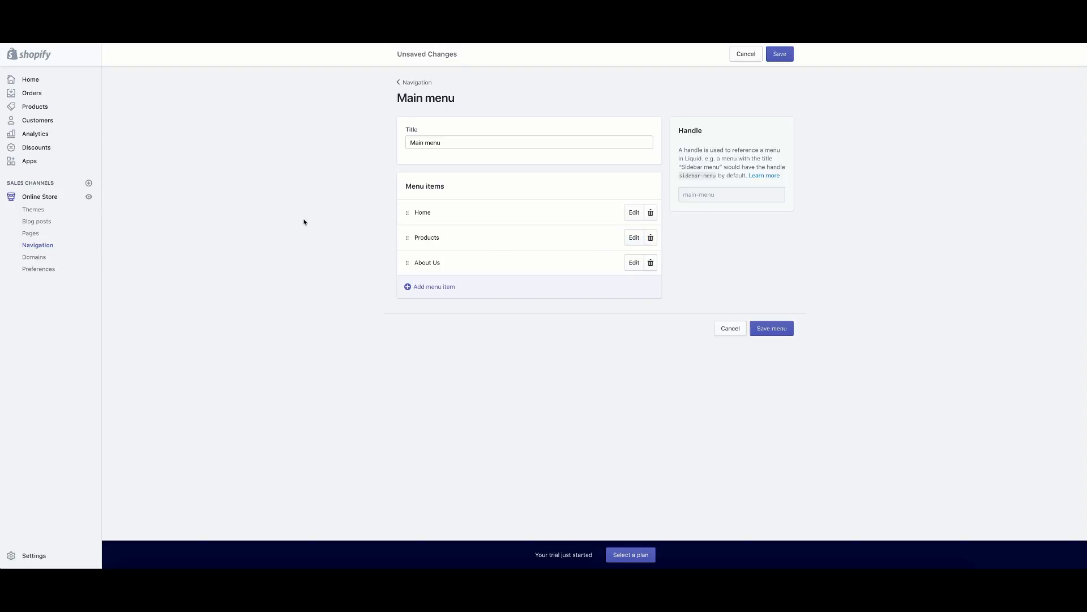
left_click(786, 54)
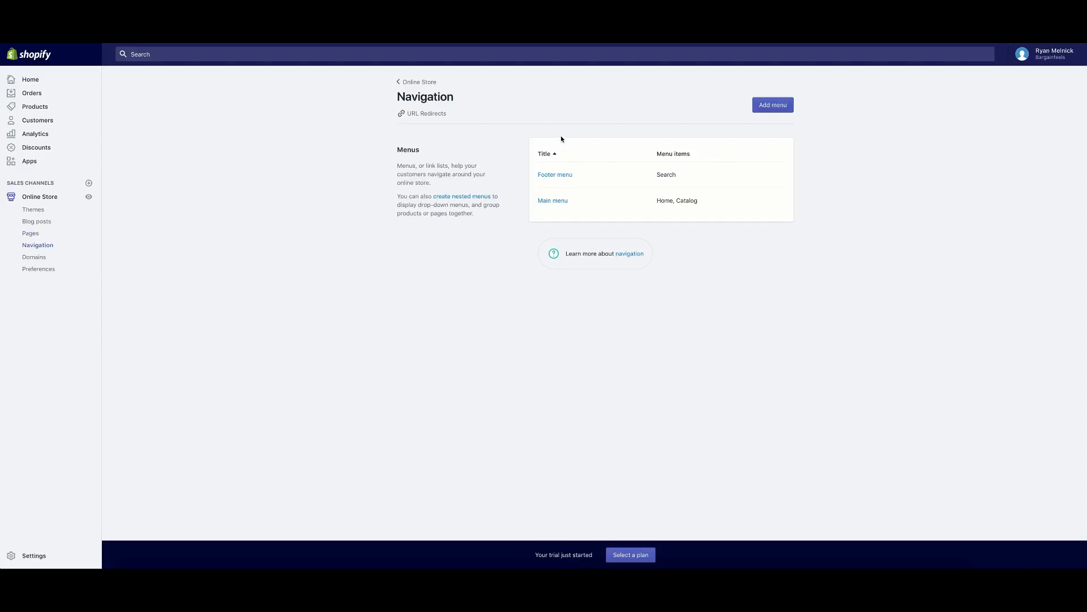
Open the Footer menu and scroll to check the Home, Products and About Us header links.
left_click(561, 175)
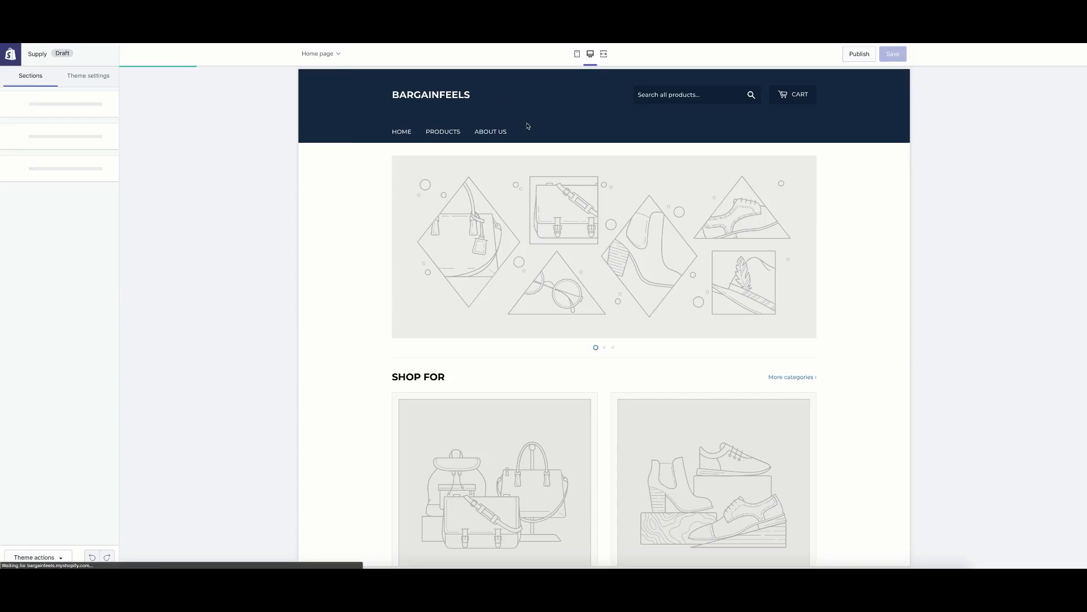
scroll(568, 434, "down", 15)
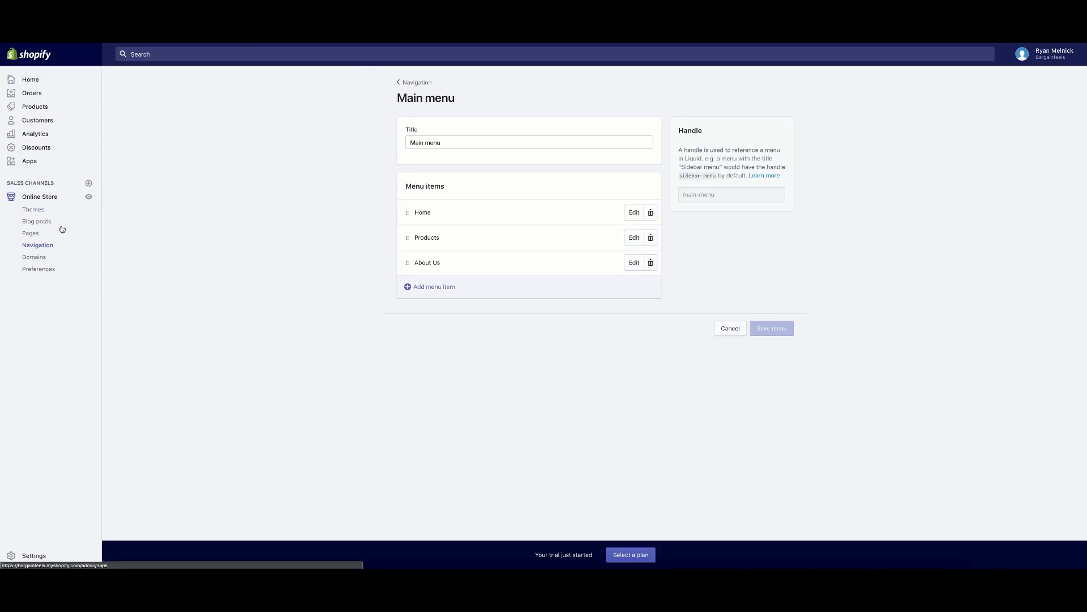
In Settings > Checkout, generate the sample refund policy.
left_click(33, 556)
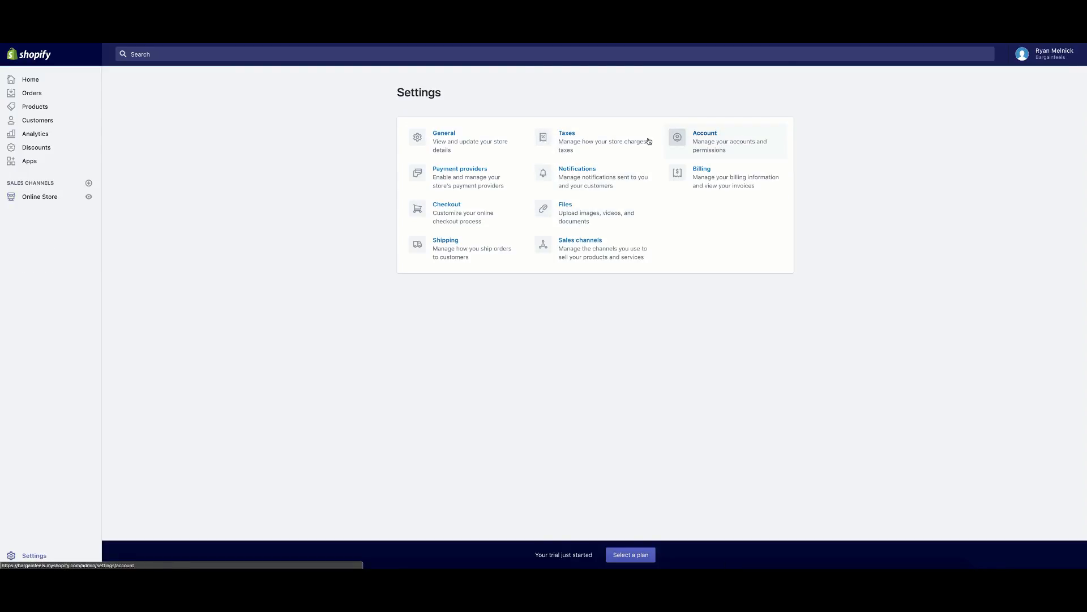
left_click(453, 209)
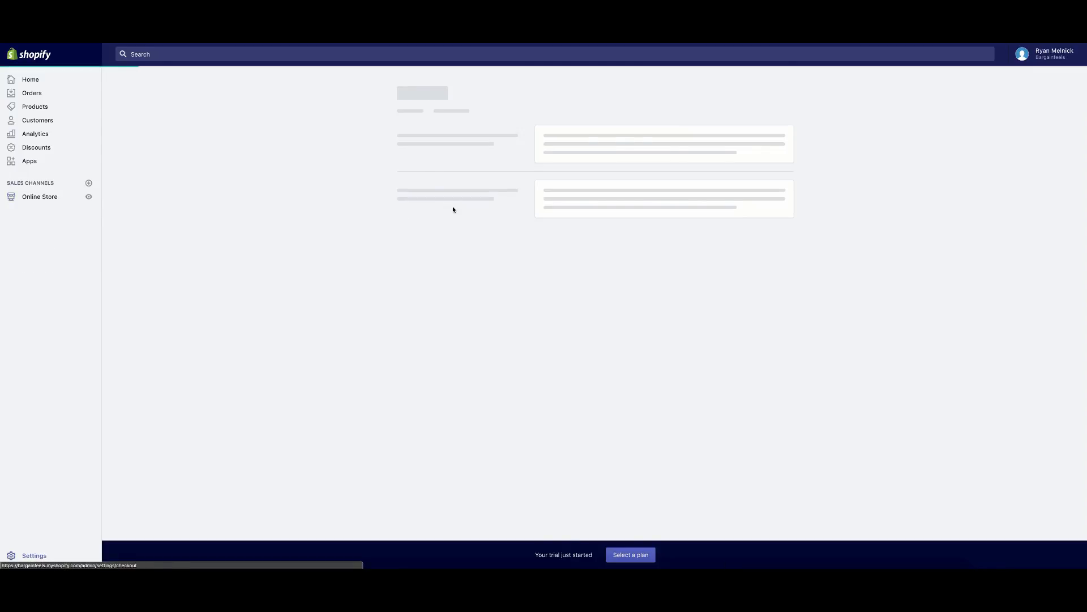
scroll(399, 236, "down", 10)
scroll(398, 235, "down", 5)
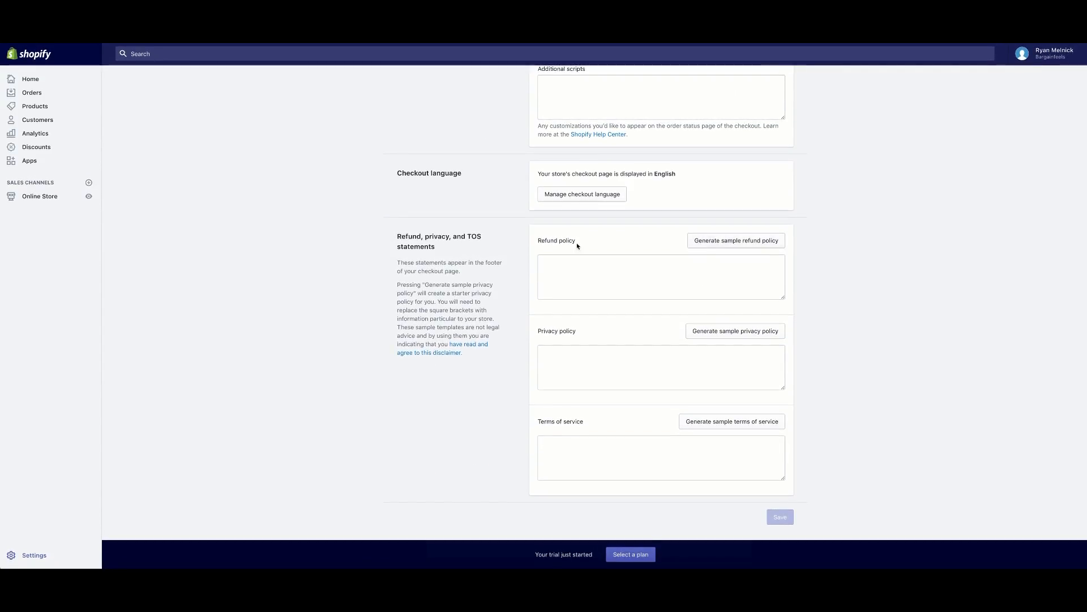
left_click(738, 241)
scroll(660, 293, "down", 2)
scroll(660, 293, "down", 12)
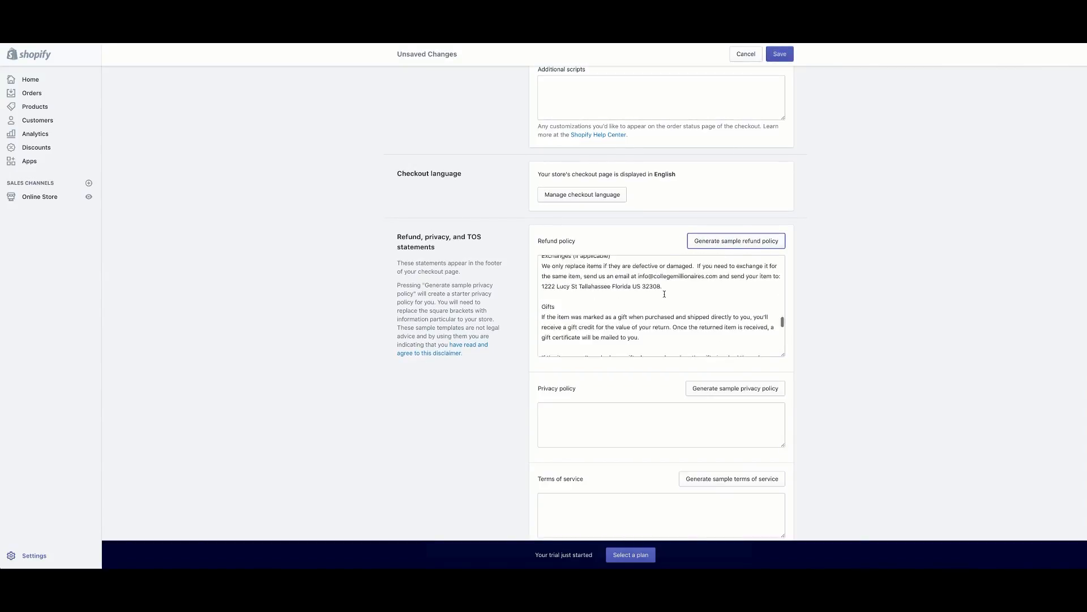
scroll(665, 295, "down", 1)
scroll(684, 258, "up", 4)
scroll(689, 258, "down", 2)
scroll(748, 230, "up", 2)
scroll(746, 236, "down", 3)
scroll(745, 241, "up", 3)
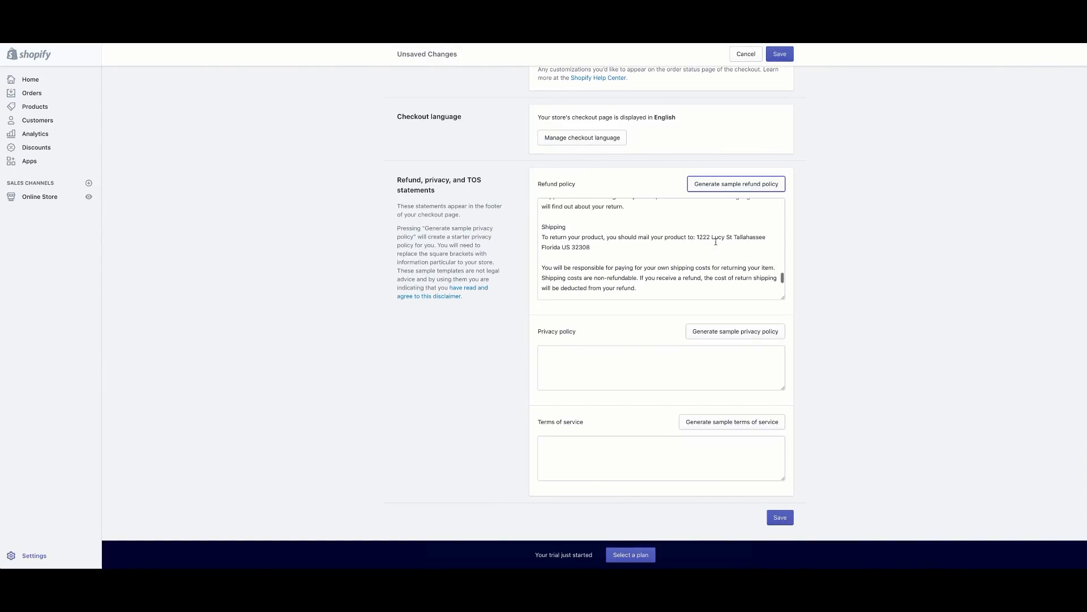
scroll(745, 244, "down", 3)
scroll(847, 277, "down", 1)
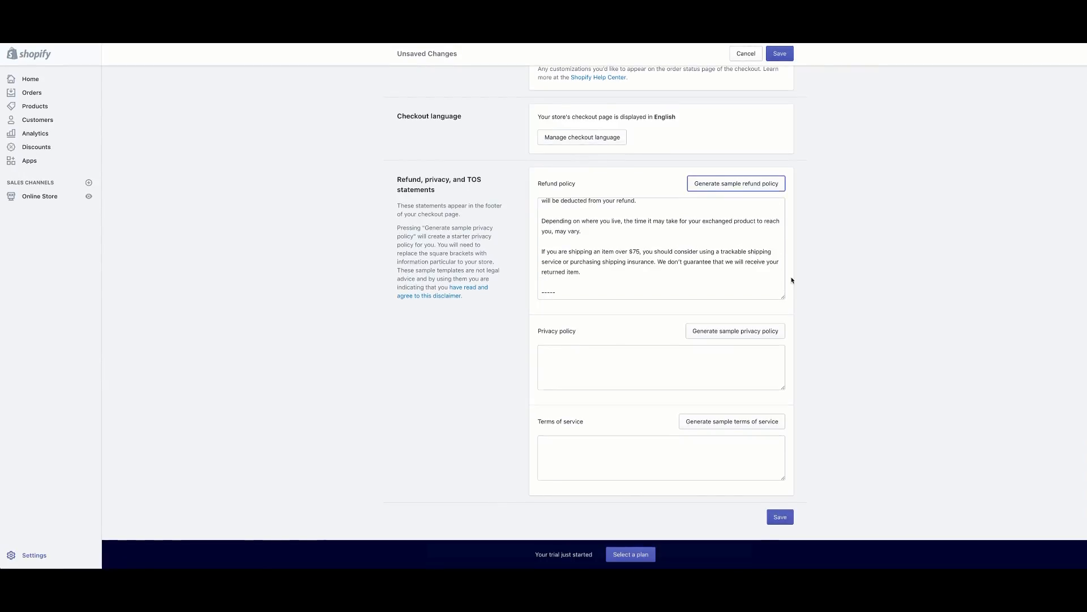
Generate sample privacy policy and terms of service text, then save all policies.
left_click(759, 327)
scroll(644, 365, "down", 2)
scroll(644, 365, "down", 4)
left_click(747, 423)
scroll(837, 478, "down", 2)
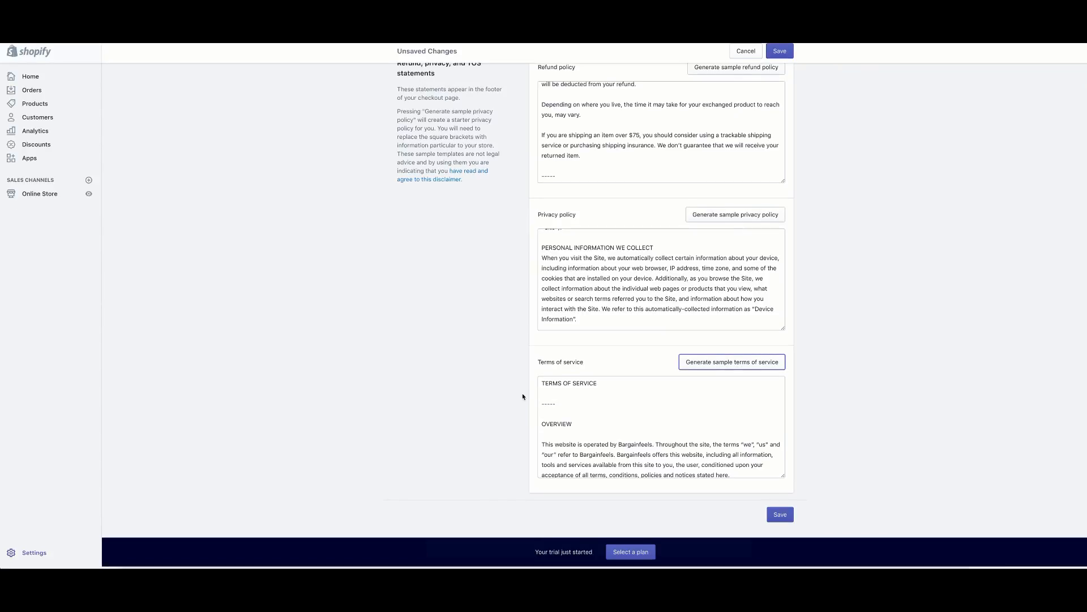
scroll(811, 101, "up", 3)
left_click(781, 55)
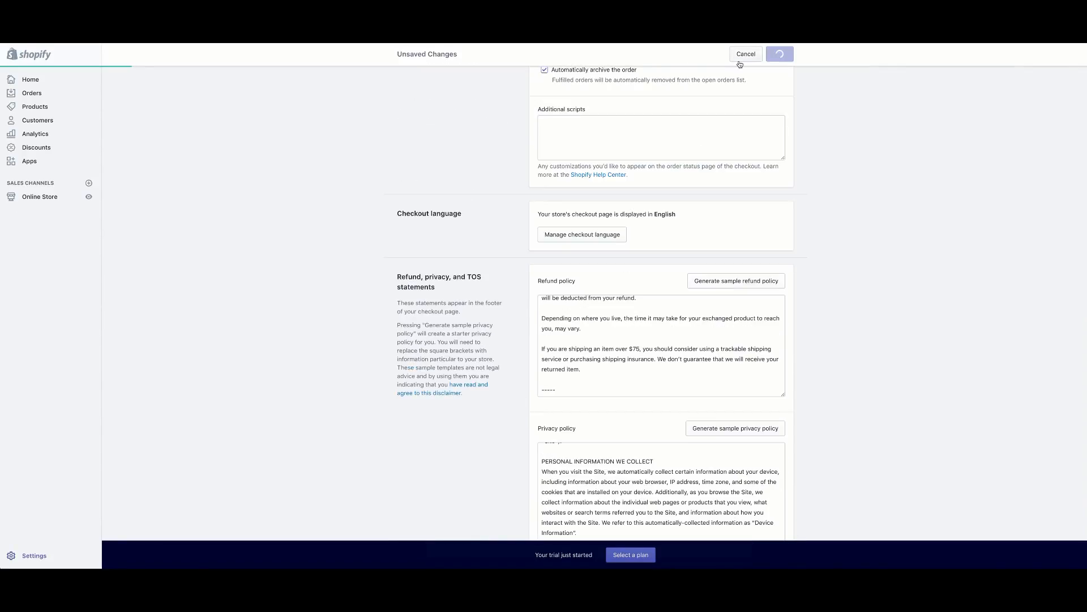
Copy the full refund policy text.
scroll(503, 242, "down", 1)
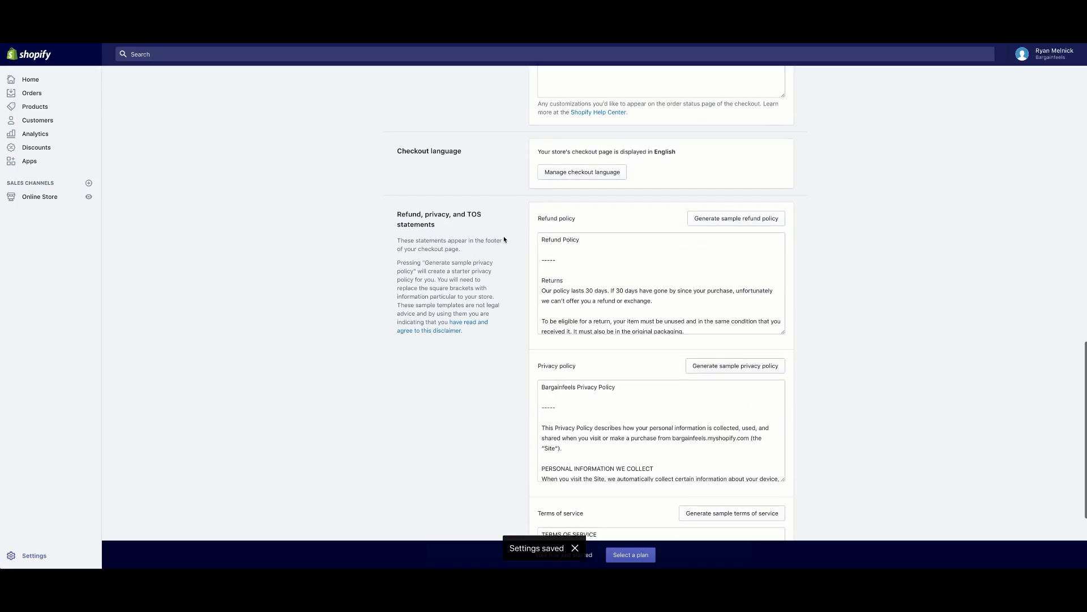
scroll(505, 241, "down", 1)
left_click_drag(540, 164, 803, 366)
right_click(580, 191)
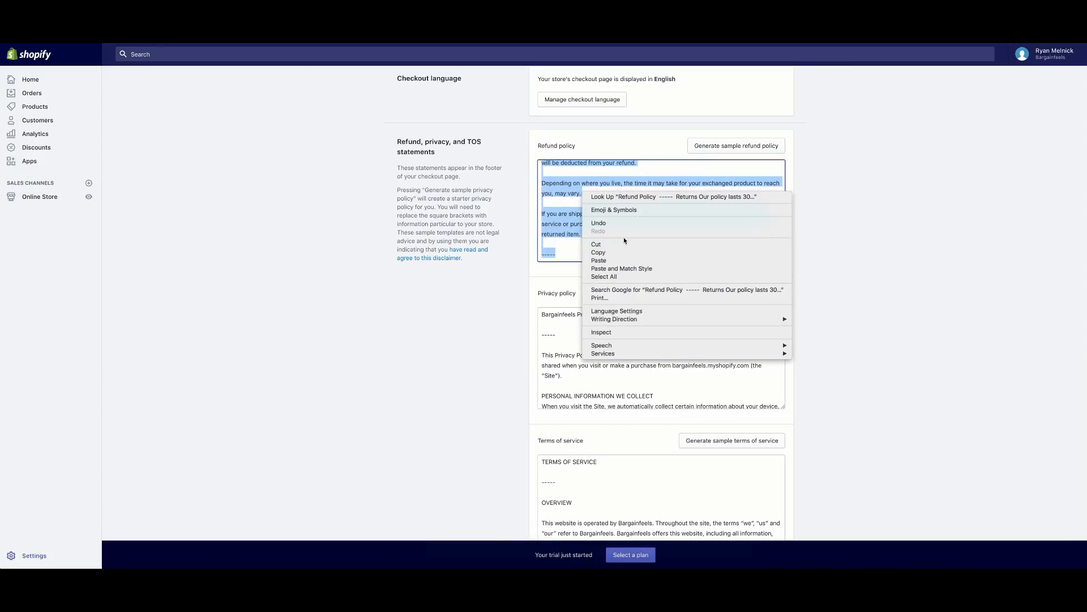
left_click(600, 254)
left_click(359, 134)
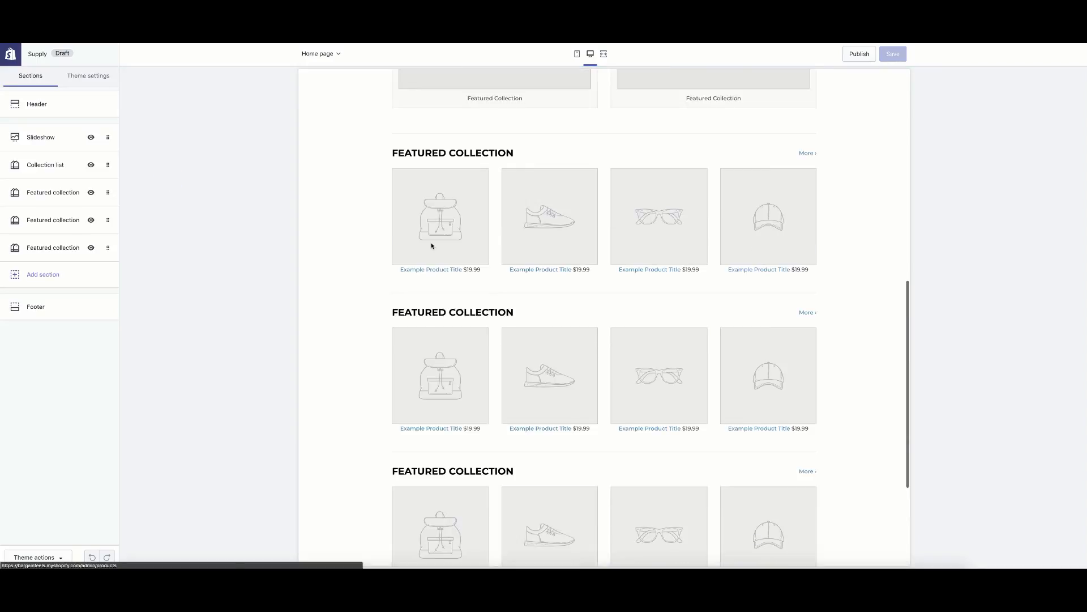
Set the footer's Legal menu to Footer menu and save the theme.
scroll(432, 246, "up", 15)
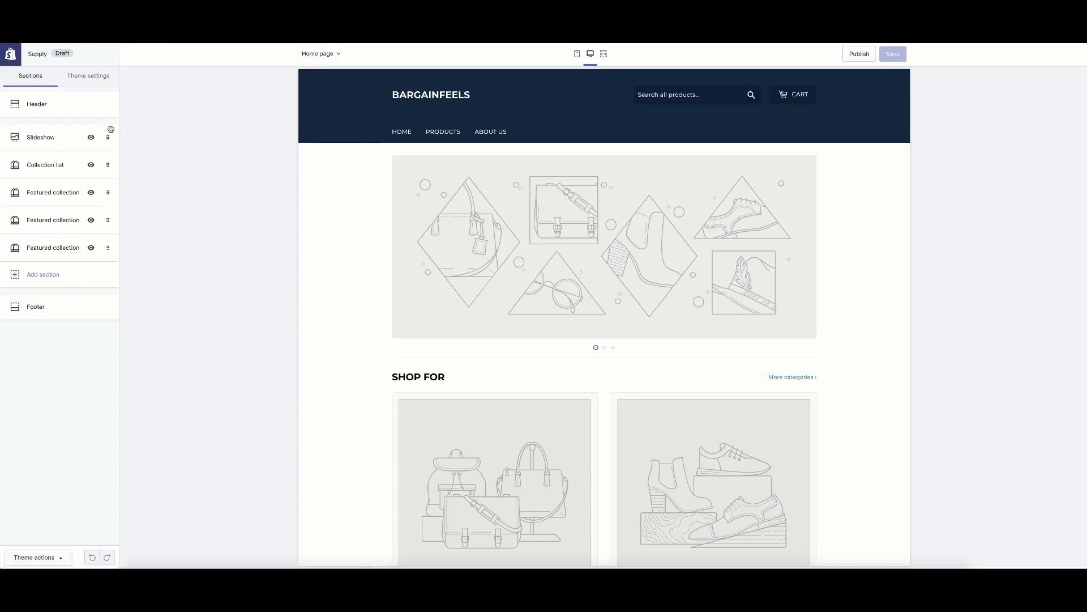
left_click(32, 307)
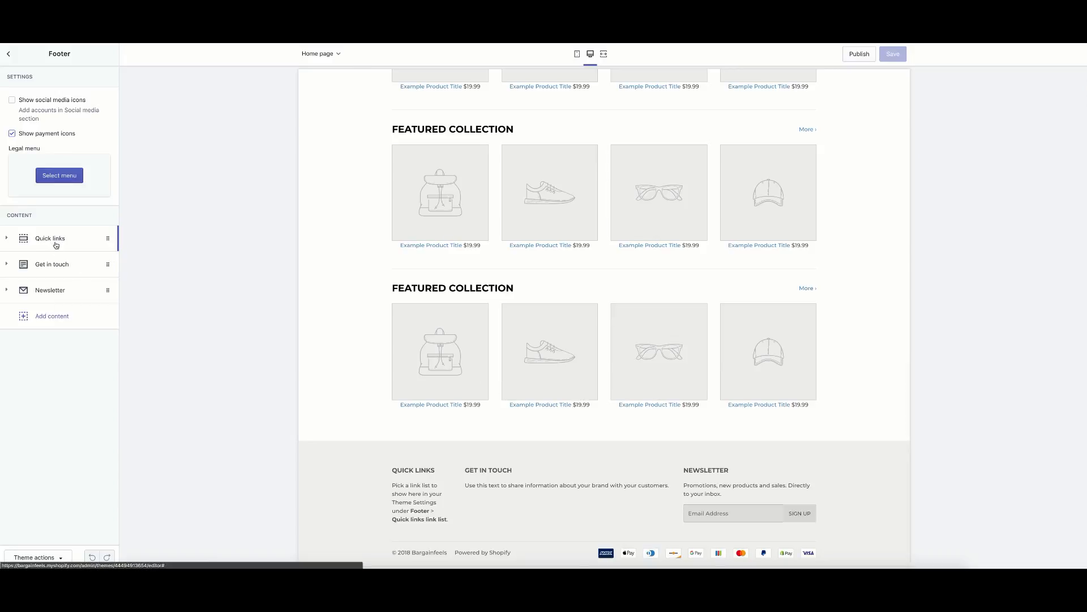
left_click(61, 176)
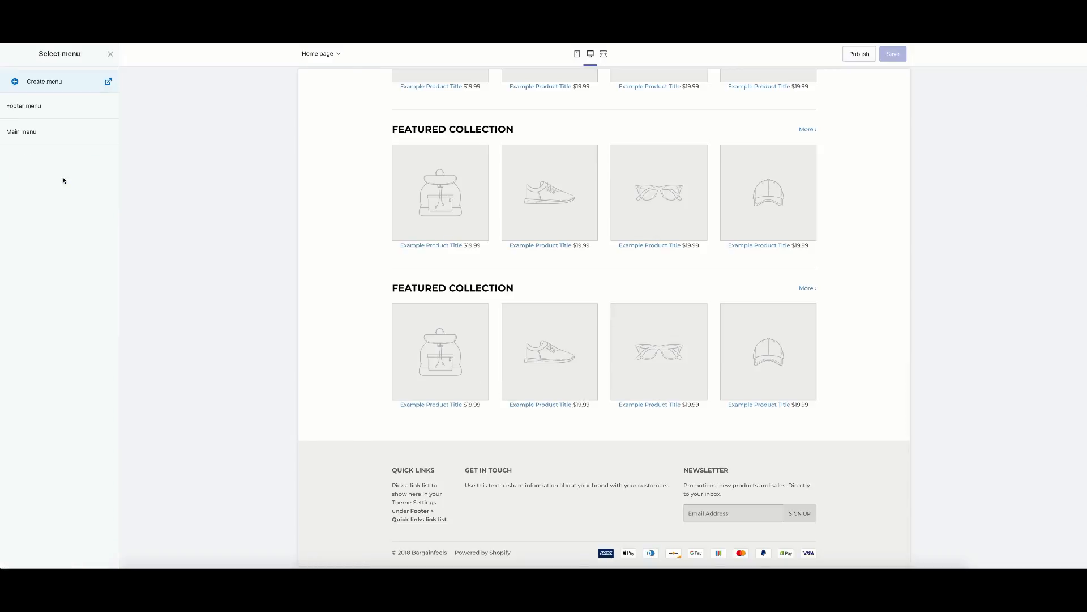
left_click(50, 111)
left_click(100, 557)
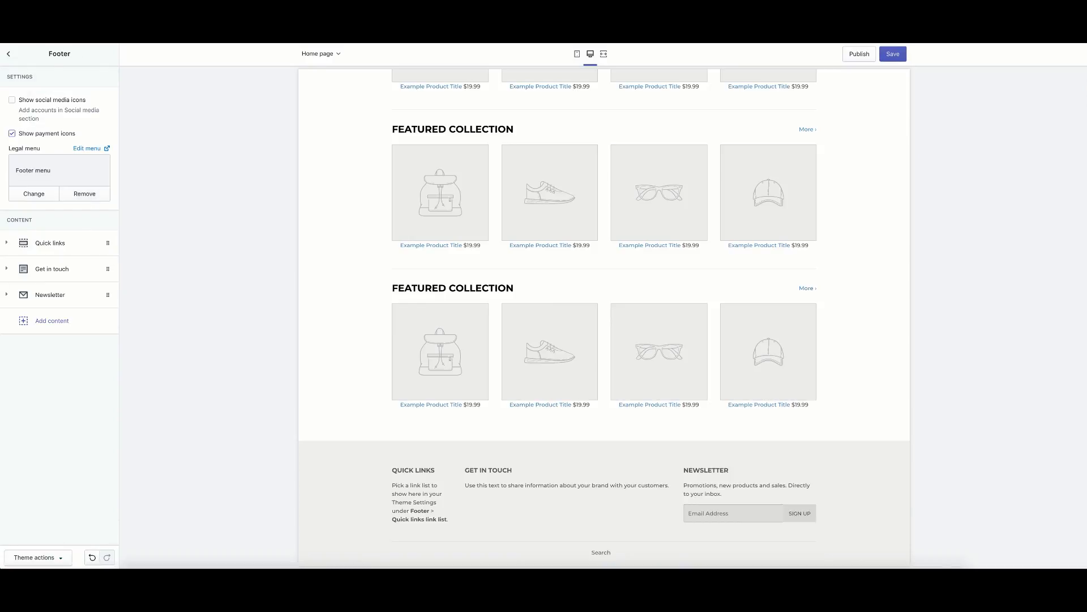
left_click(881, 55)
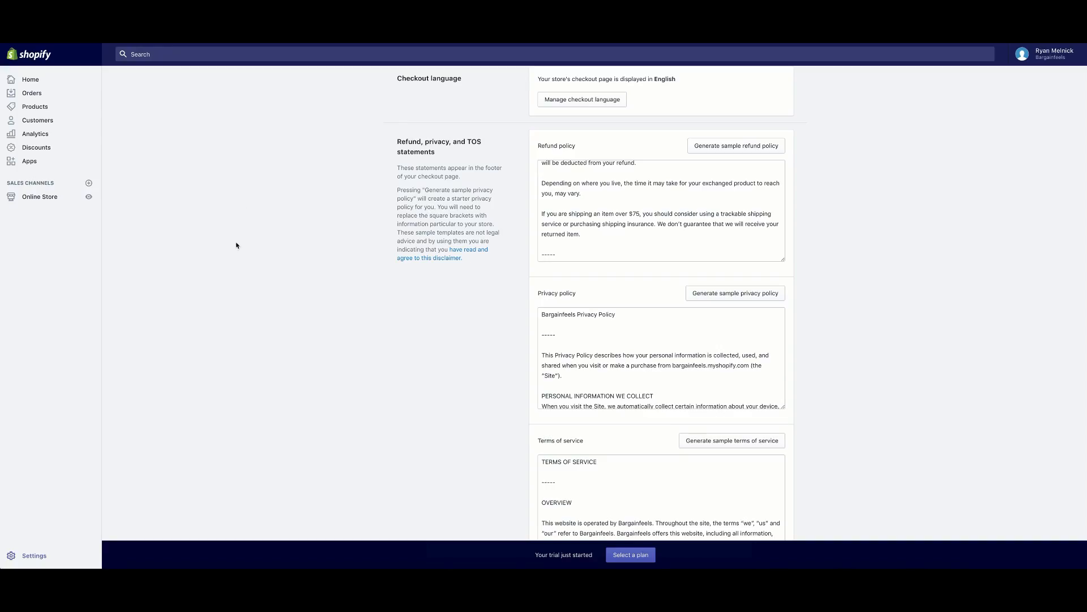
Leave the theme editor via Online Store > Themes and return to the admin Home.
scroll(264, 149, "up", 5)
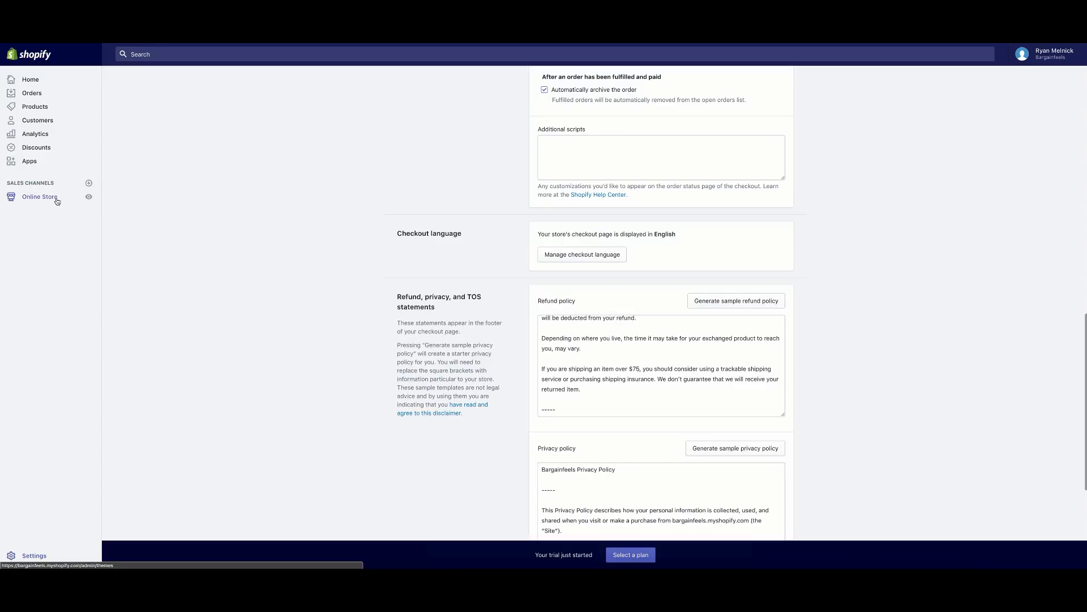
left_click(57, 200)
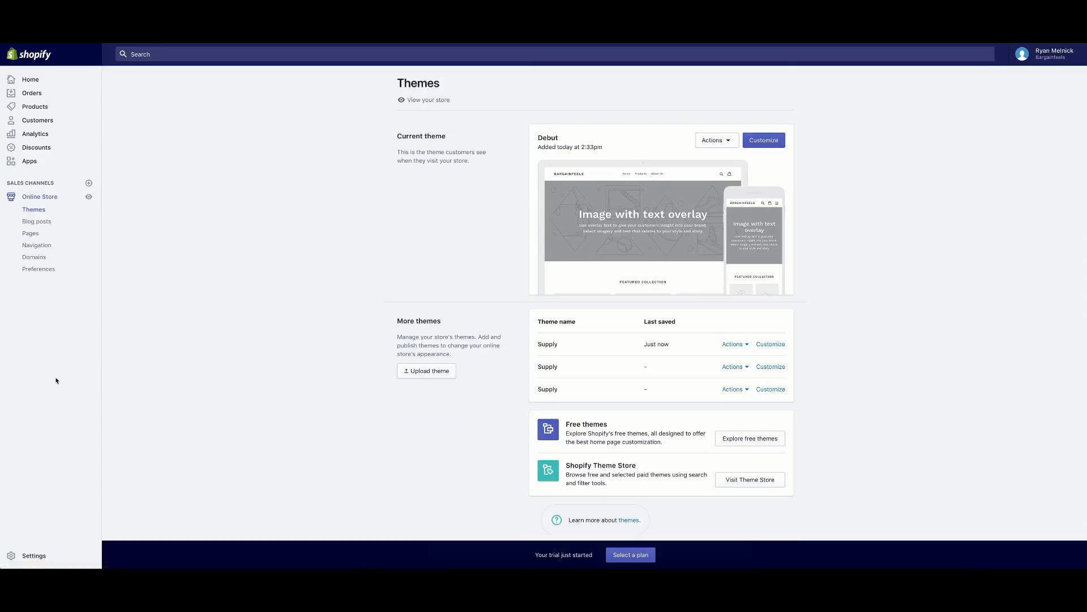
left_click(26, 81)
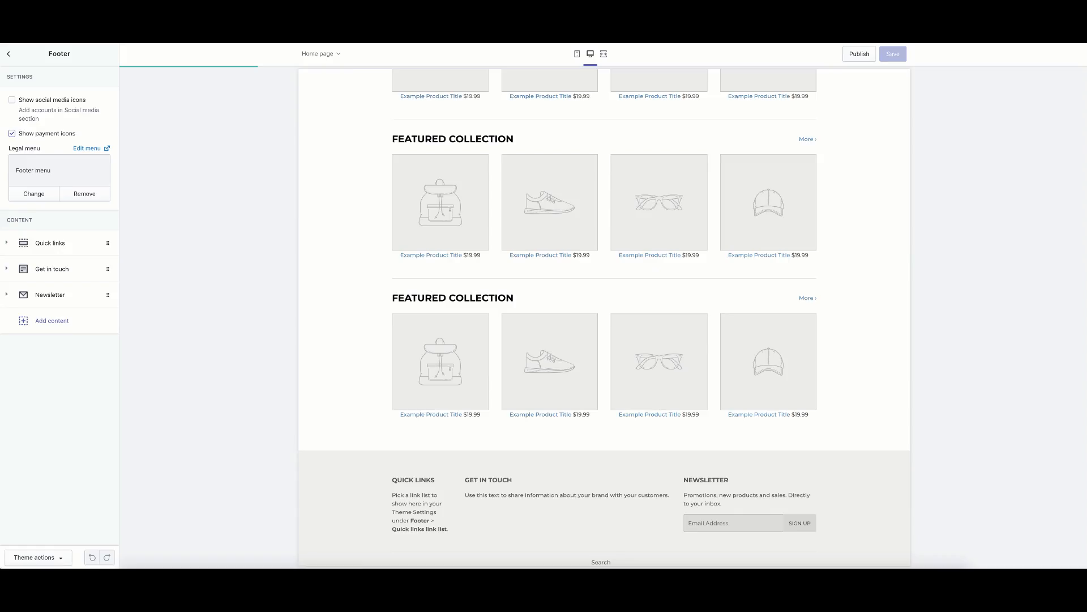
Go back to the theme's section list and reopen the footer settings.
scroll(418, 133, "down", 1)
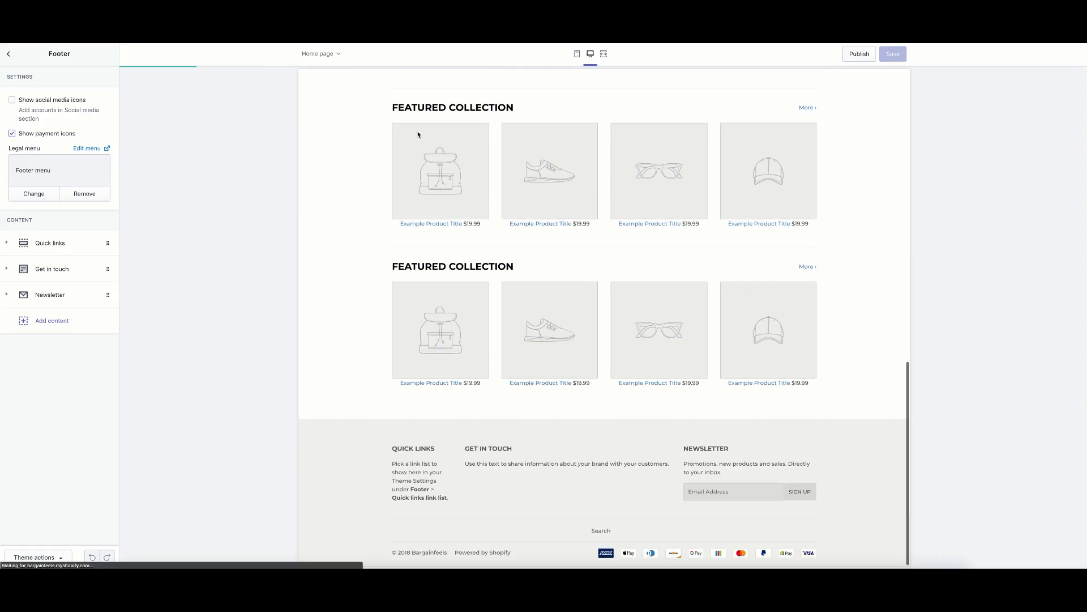
left_click(9, 53)
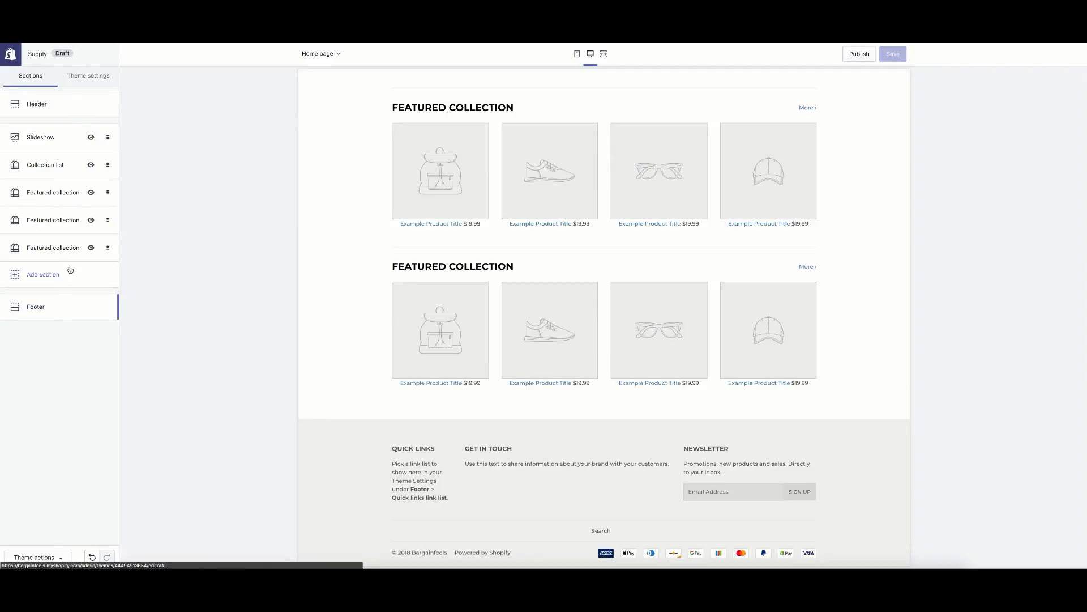
left_click(65, 307)
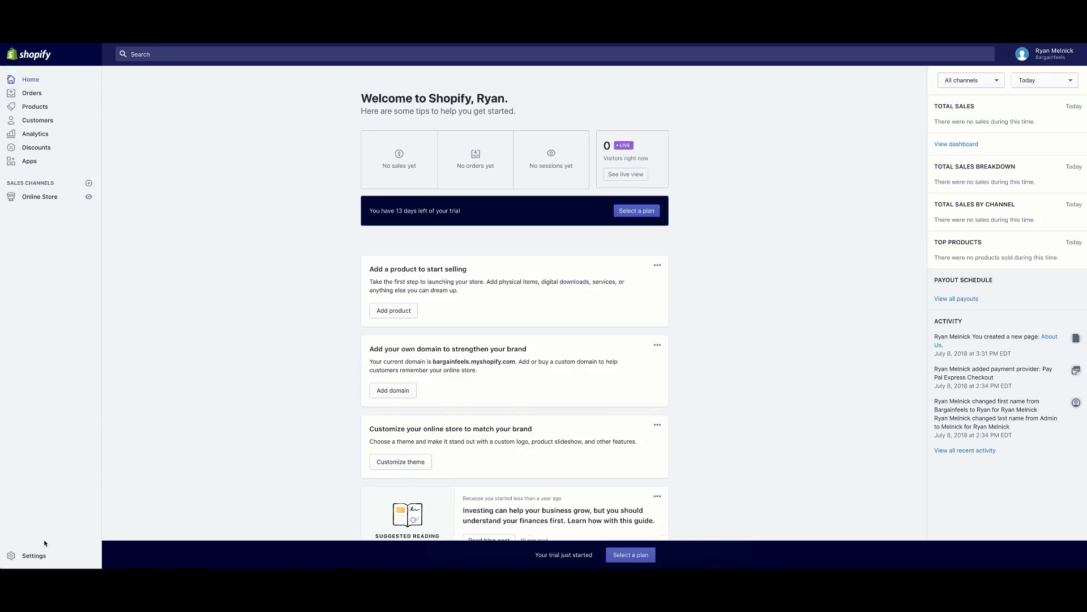
In Settings > Checkout, select the full refund policy text to copy it.
left_click(43, 555)
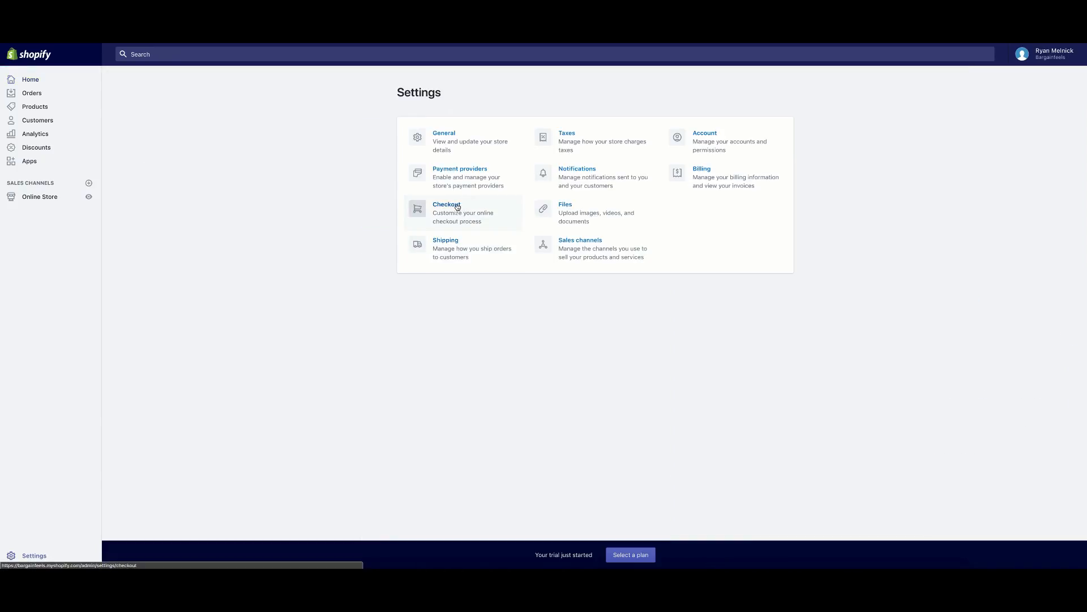
left_click(453, 209)
scroll(601, 369, "down", 3)
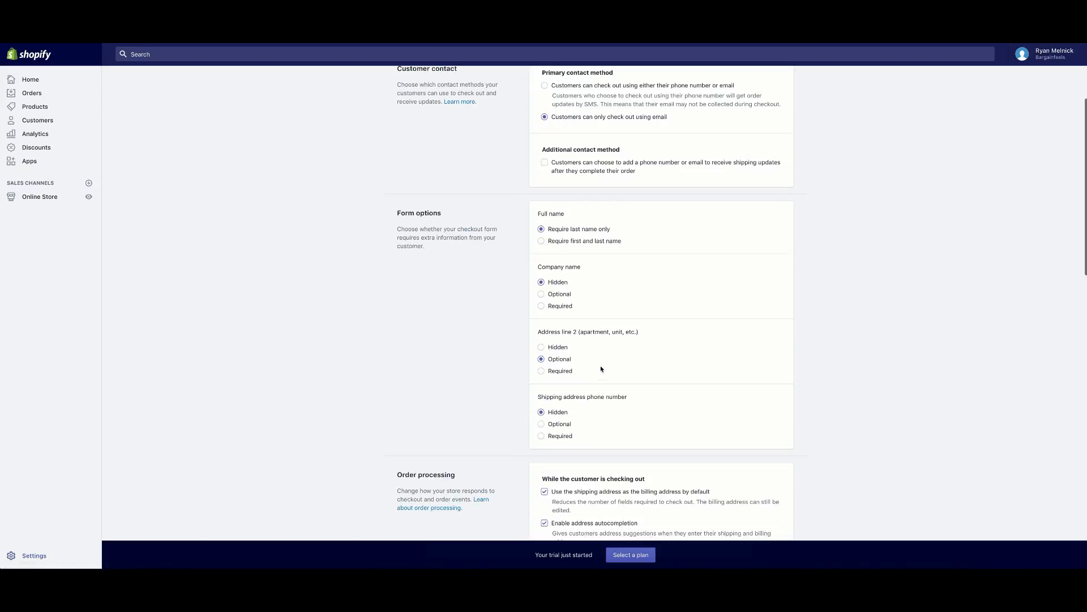
scroll(597, 372, "down", 15)
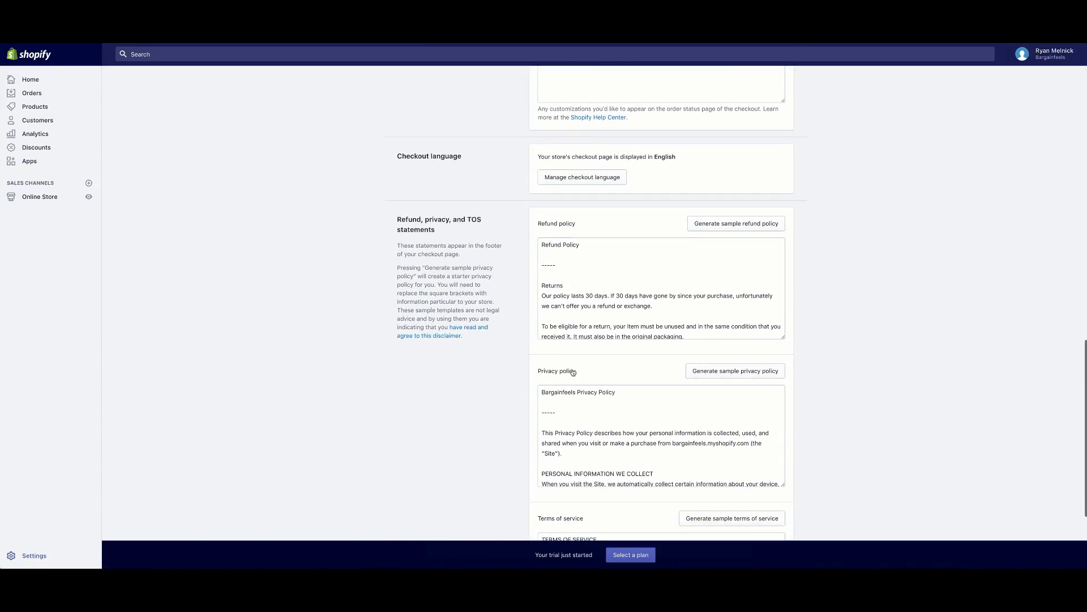
left_click_drag(548, 241, 649, 302)
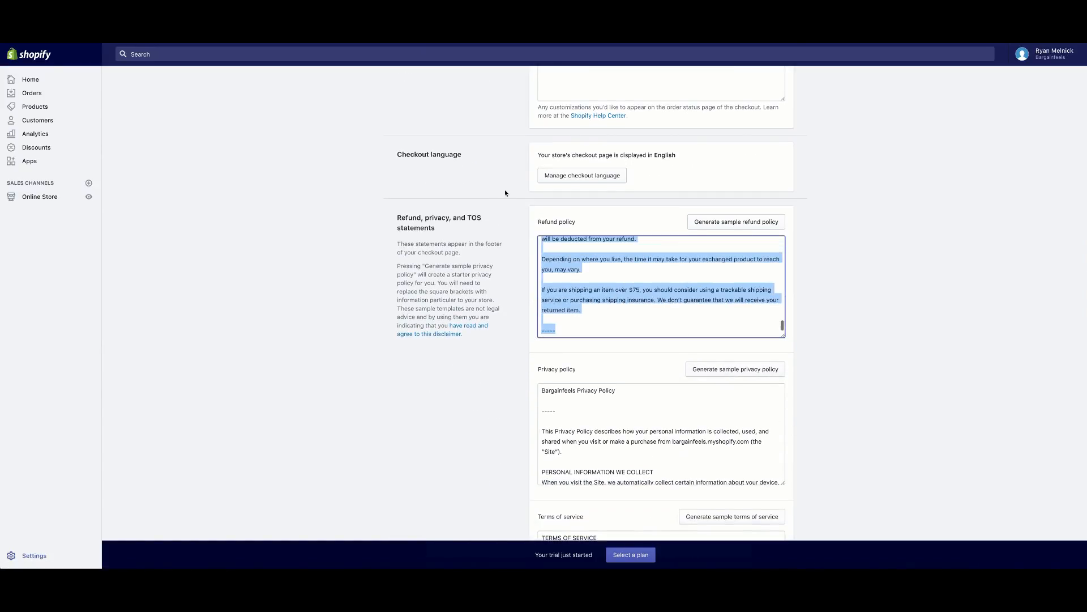
right_click(580, 257)
Copy the sample refund policy text and start a new page titled Refund Policy.
left_click(603, 316)
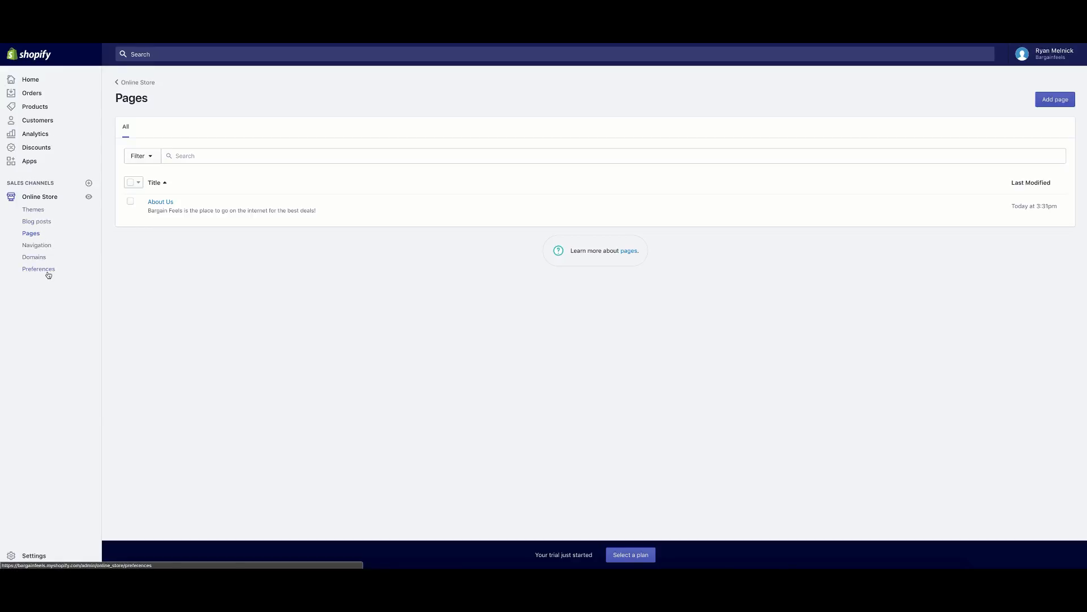
left_click(1060, 99)
left_click(479, 162)
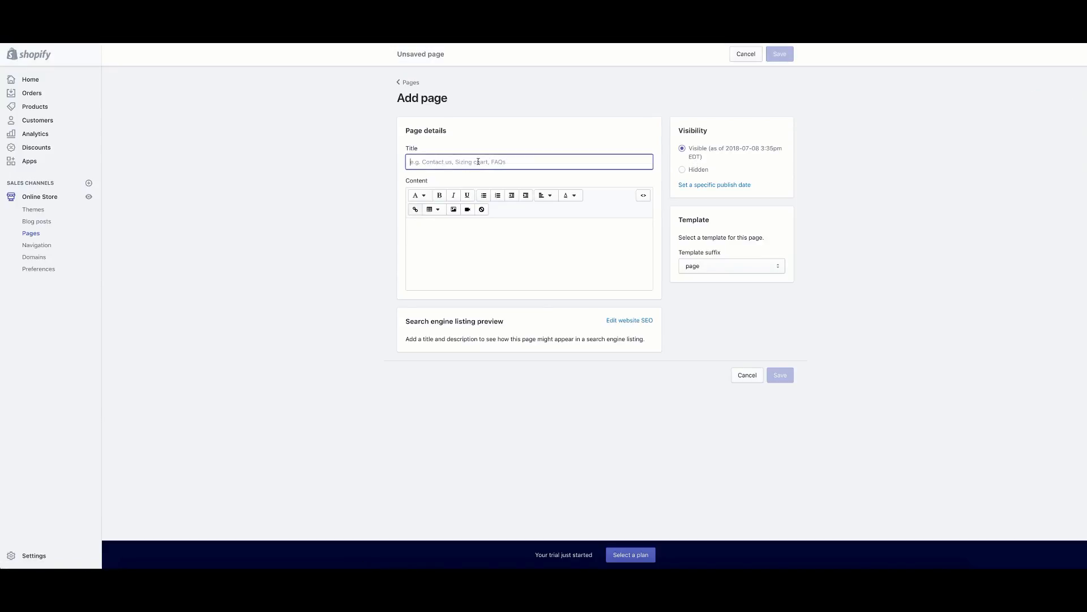
type("Refund Policy")
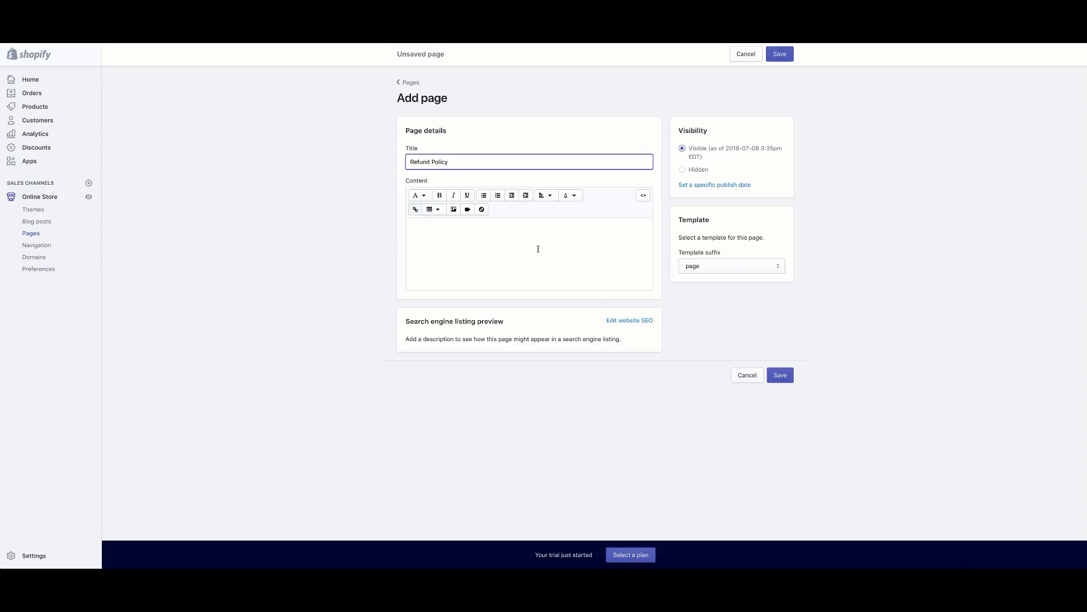
Paste the refund policy text as the page content, save it, and return to Pages.
right_click(539, 249)
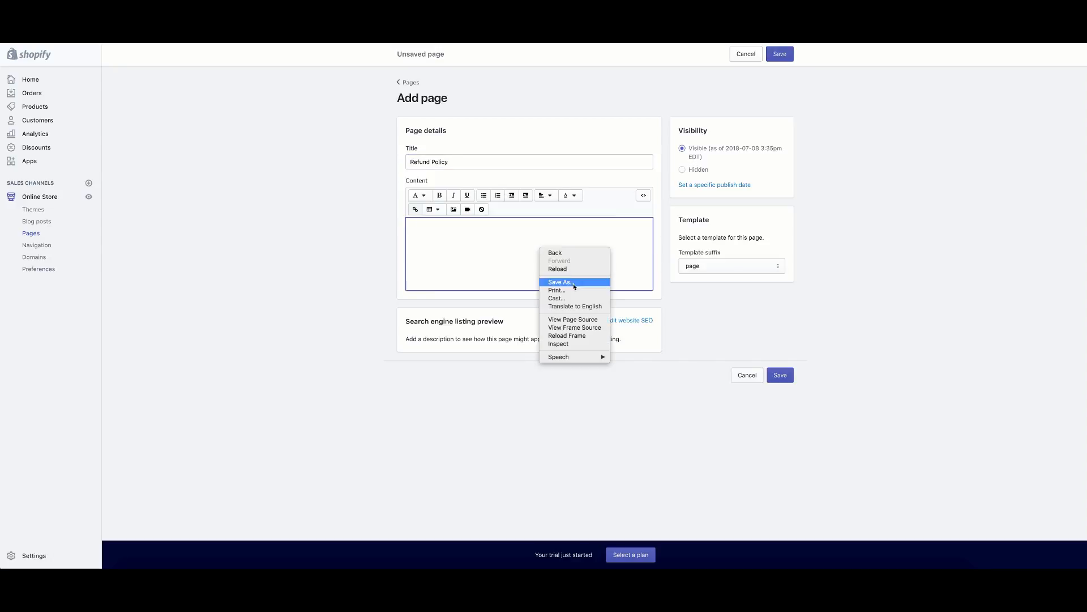
left_click(466, 228)
right_click(470, 229)
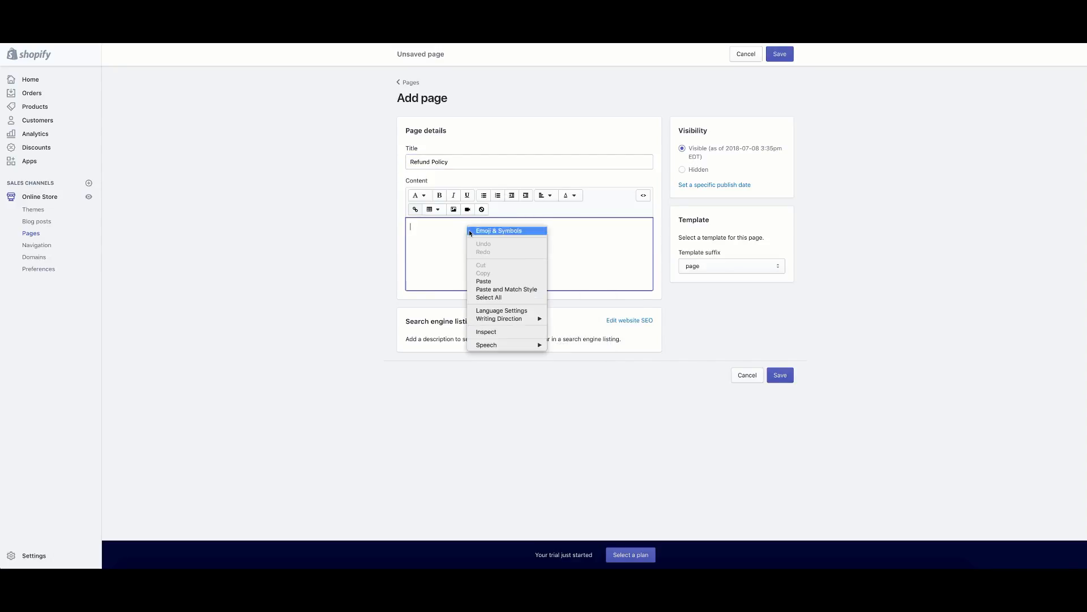
left_click(492, 289)
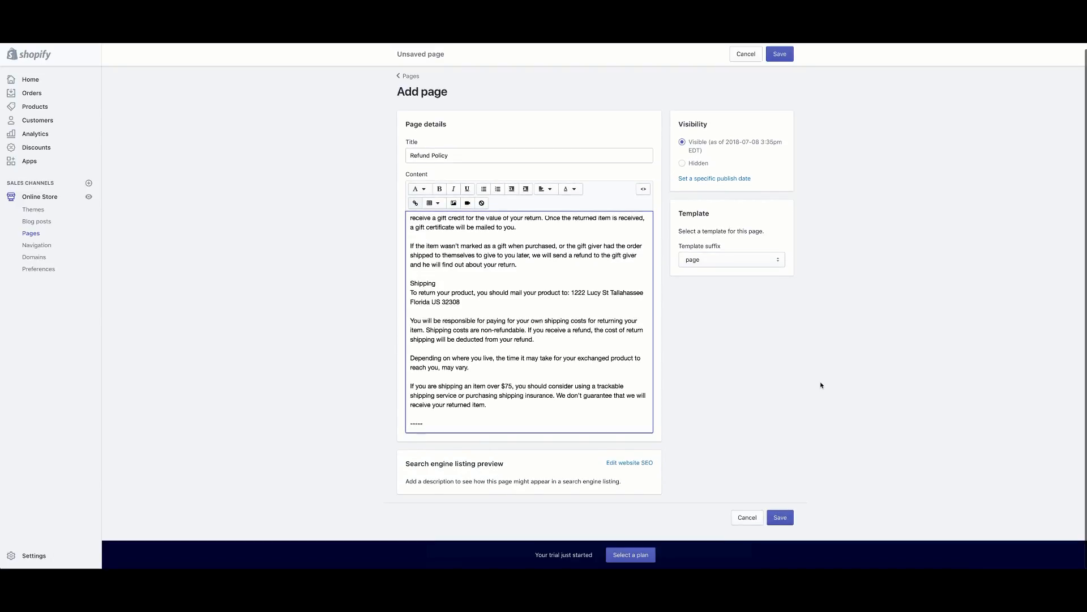
scroll(666, 277, "down", 2)
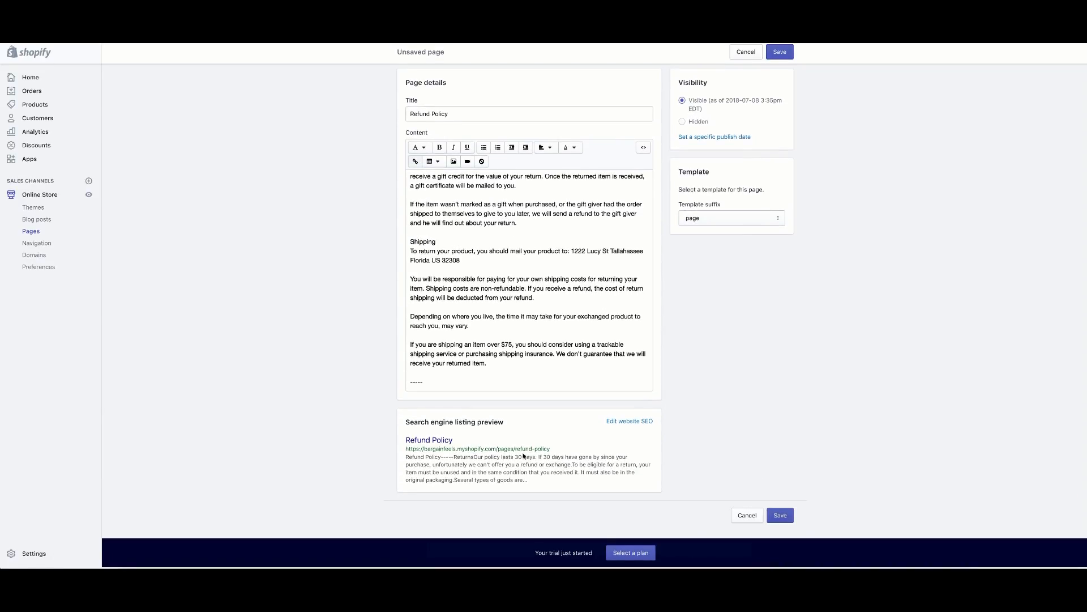
scroll(578, 321, "up", 5)
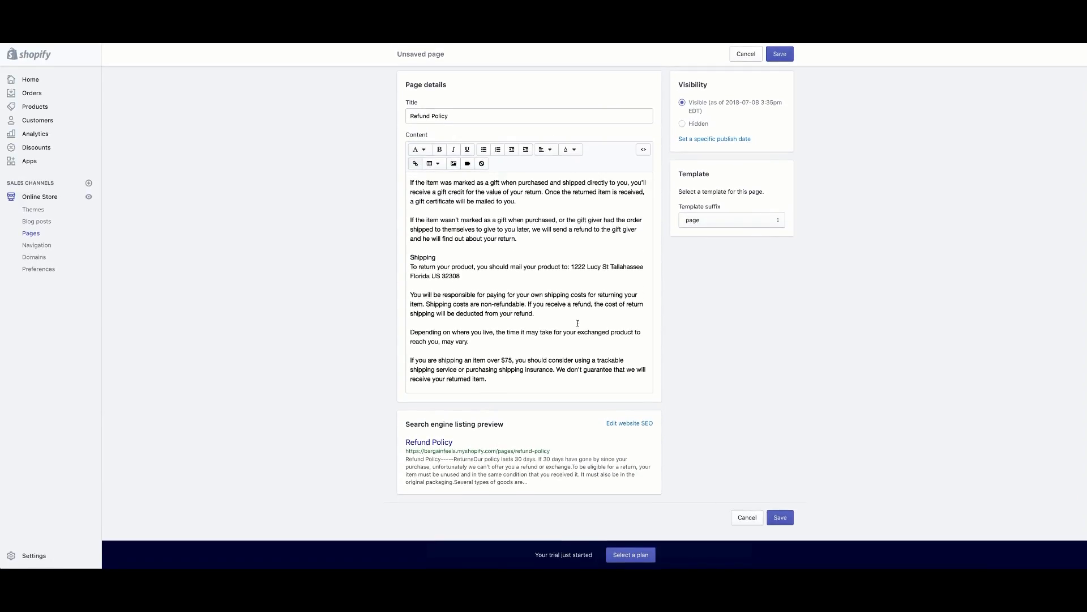
left_click(780, 53)
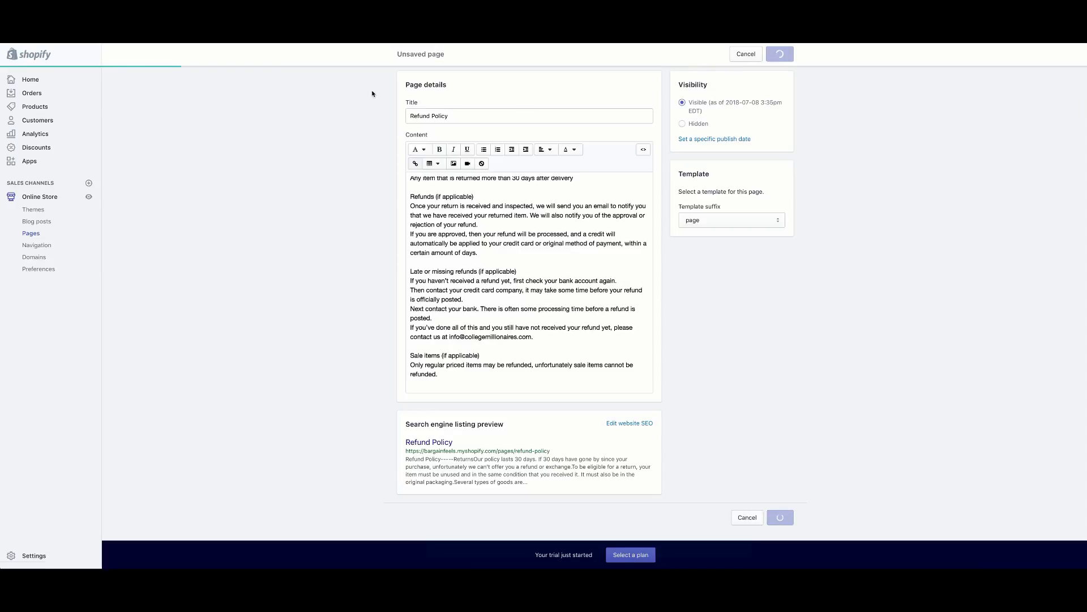
left_click(409, 82)
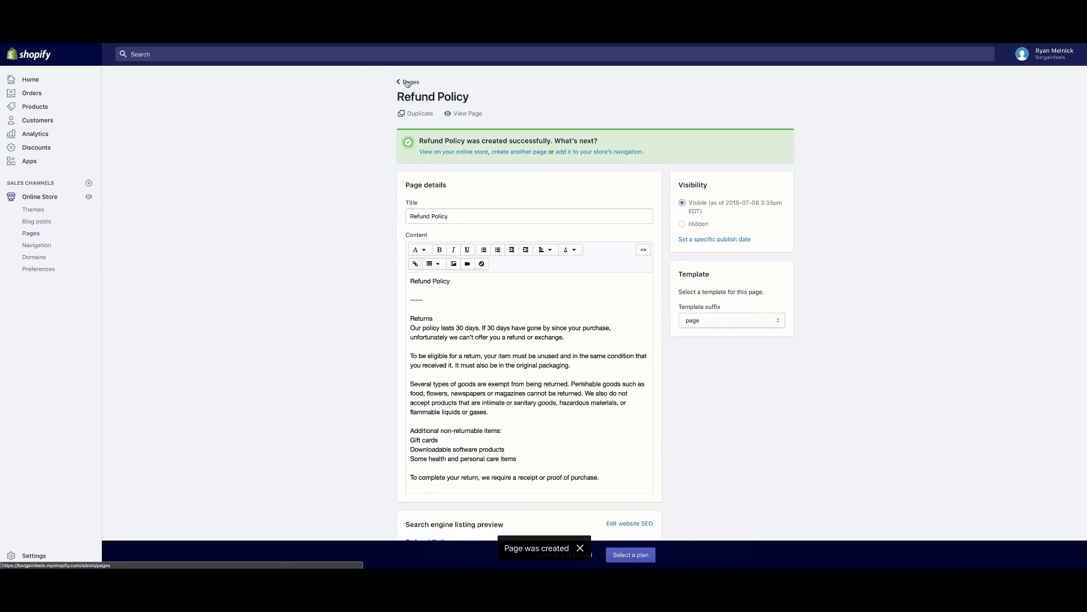
Start another new page and title it Terms Of Service.
left_click(1054, 100)
left_click(477, 163)
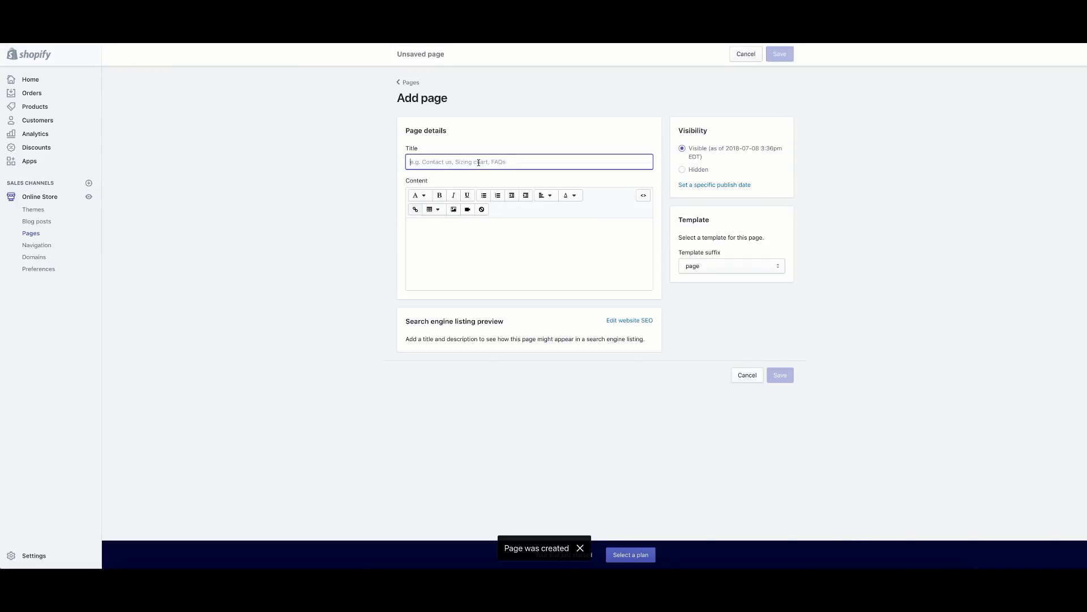
type("Rems Of Service")
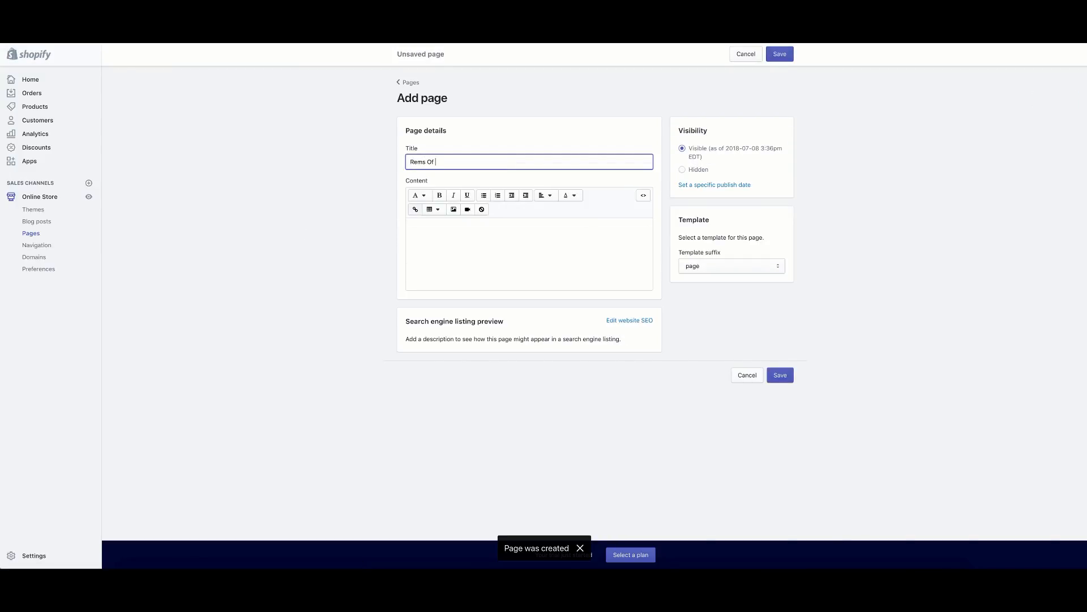
double_click(425, 162)
key("BackSpace")
type("Terms")
left_click(464, 140)
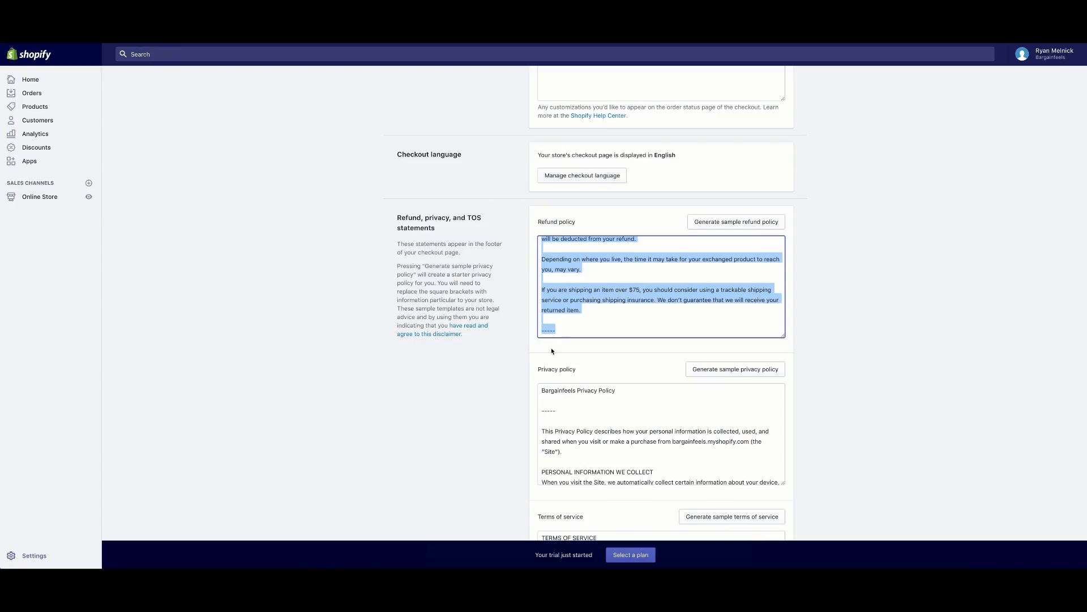
Copy all the sample terms of service text into the page content, save it, and return to Pages.
scroll(553, 351, "down", 6)
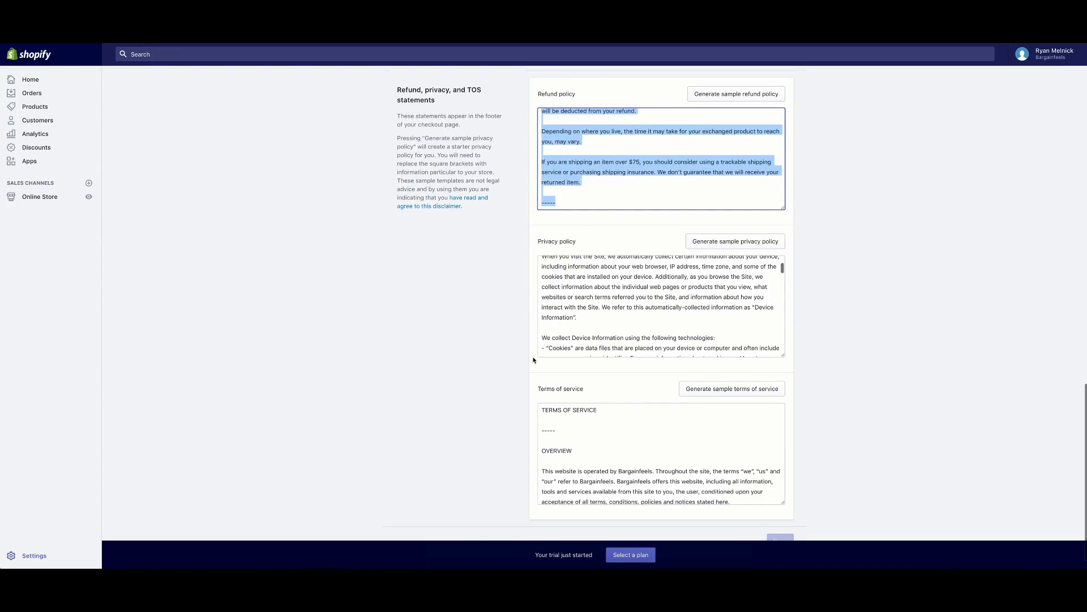
left_click(540, 408)
key("ctrl+a")
scroll(661, 453, "down", 10)
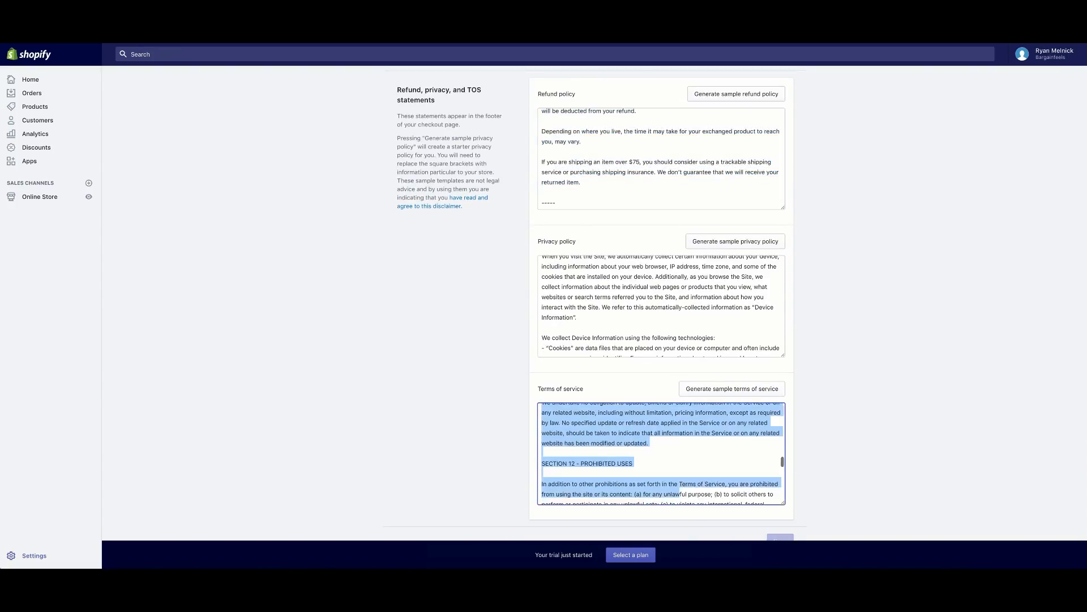
right_click(607, 426)
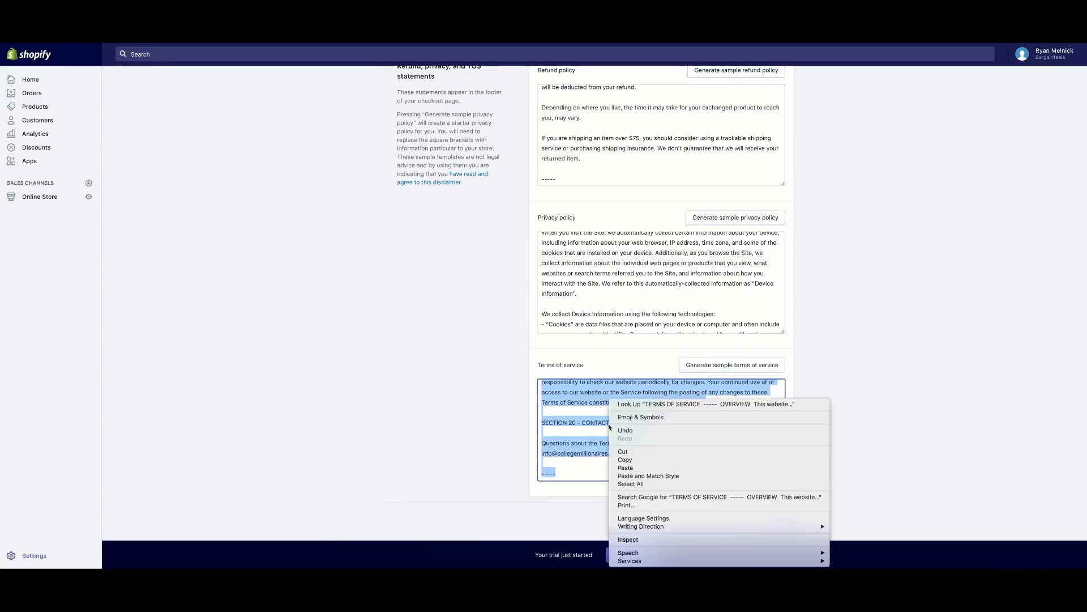
left_click(626, 460)
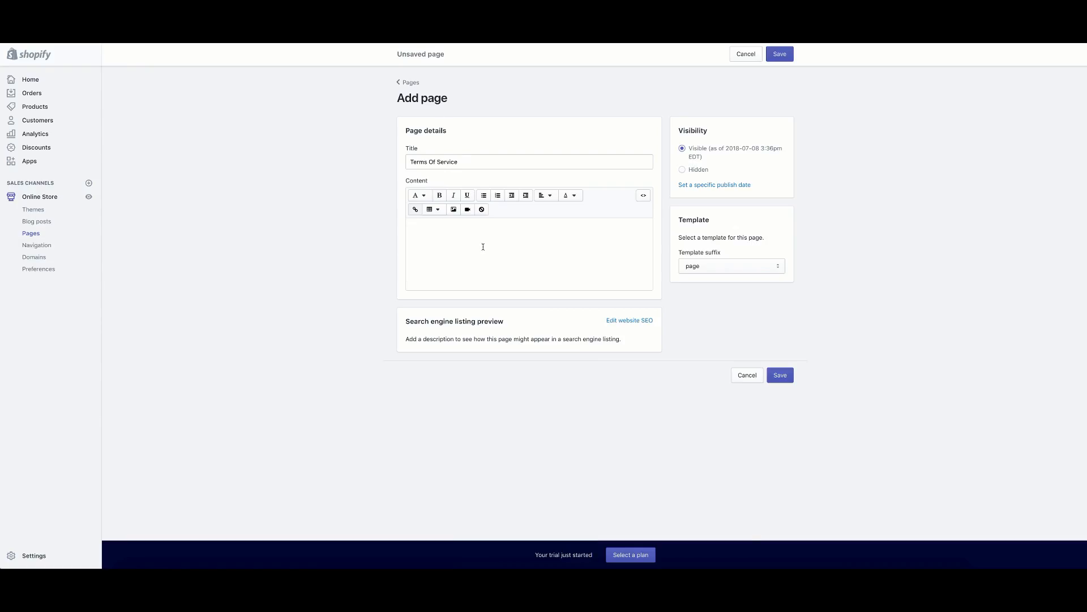
right_click(482, 239)
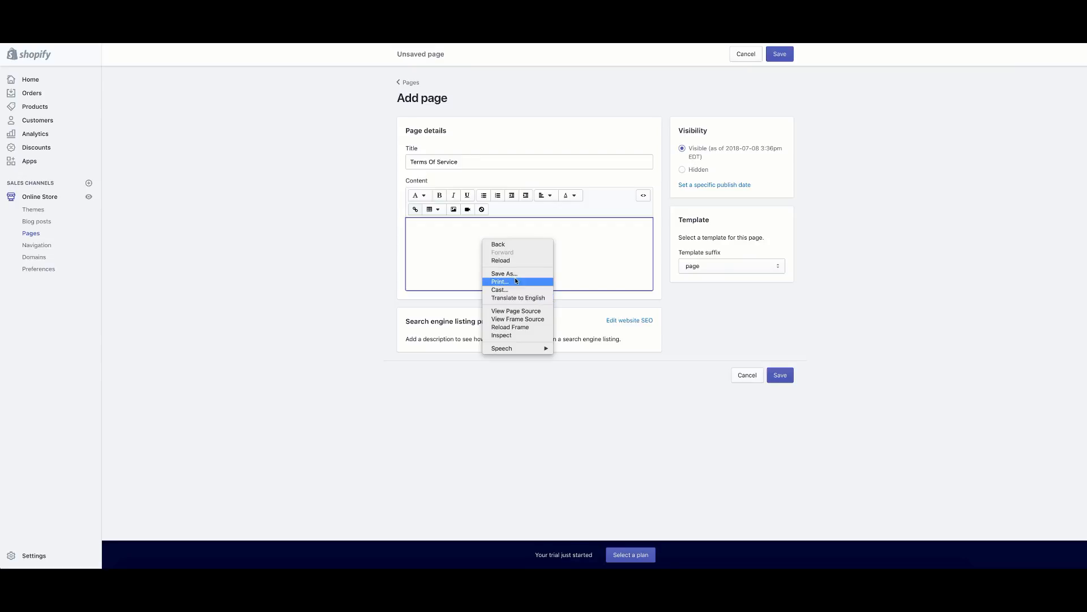
right_click(443, 232)
left_click(459, 285)
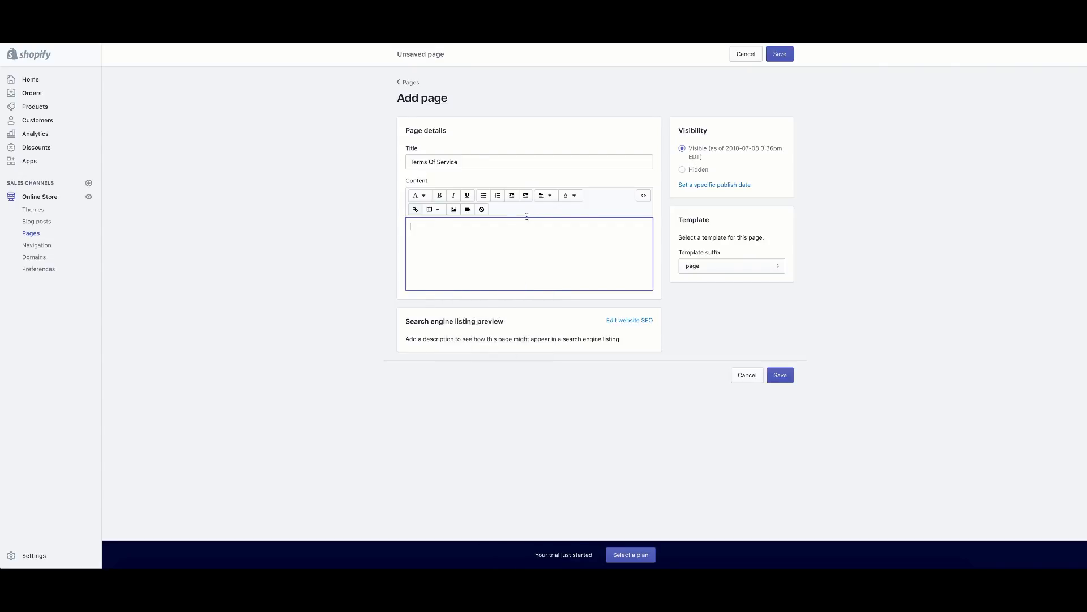
left_click(780, 54)
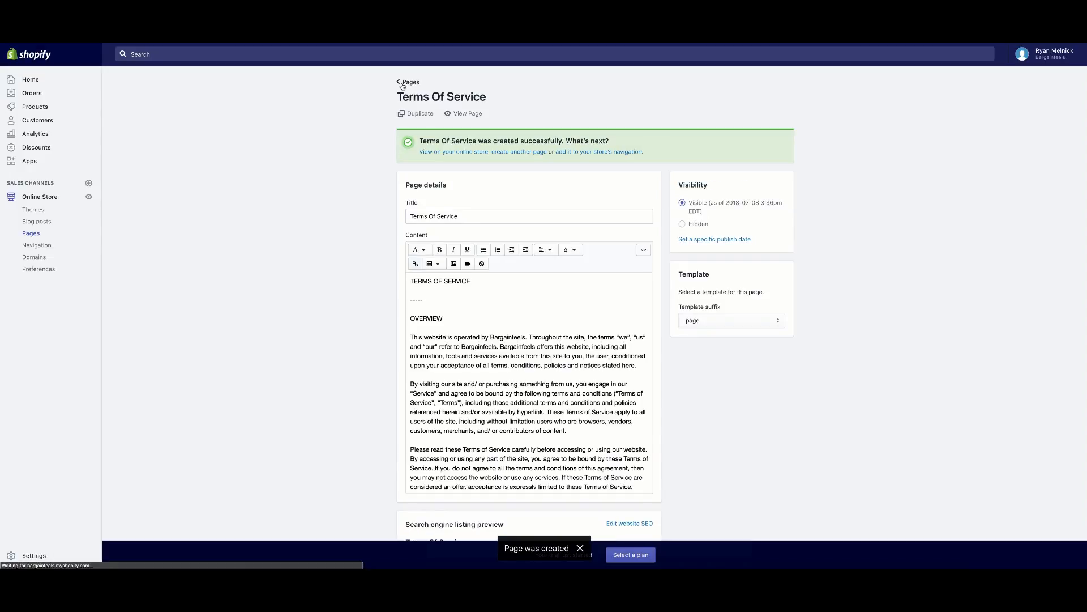
left_click(32, 235)
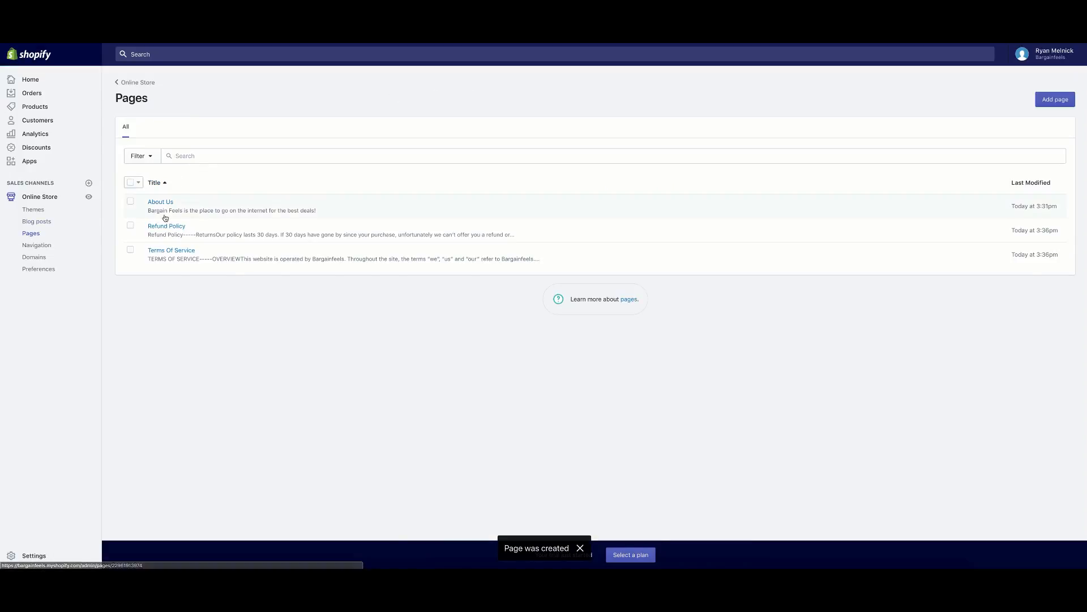
Start another new page and copy the sample privacy policy text from Legal settings.
left_click(1055, 99)
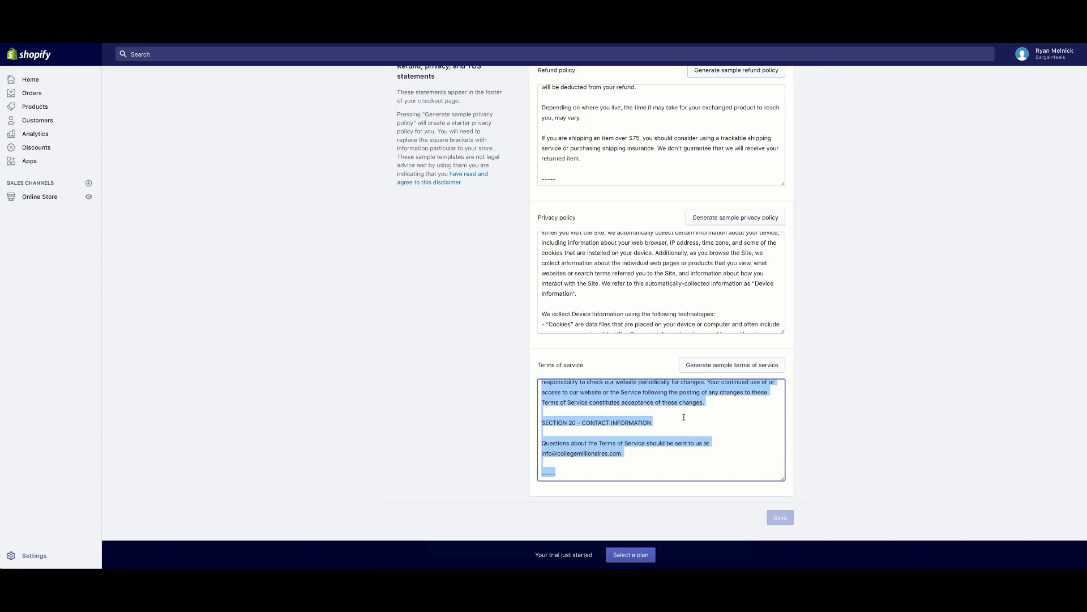
left_click(473, 302)
scroll(561, 258, "up", 3)
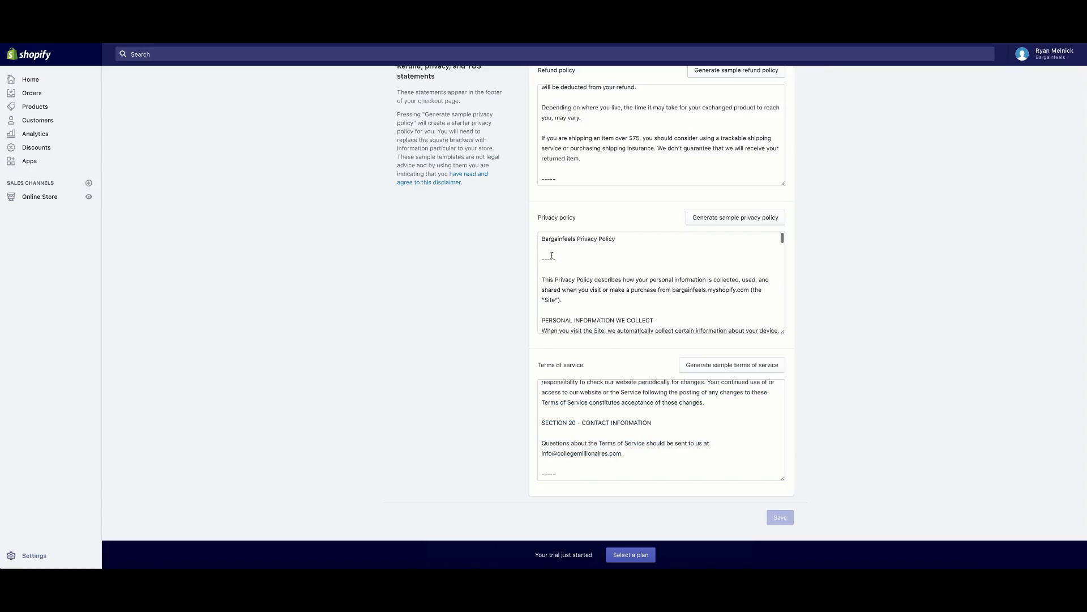
left_click(543, 238)
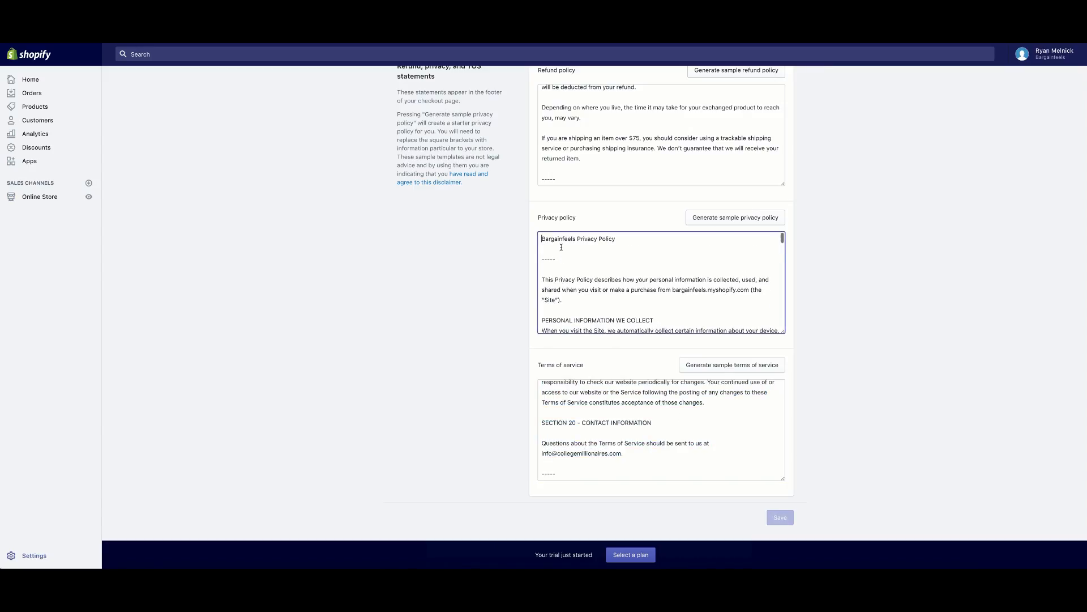
right_click(604, 264)
left_click(620, 323)
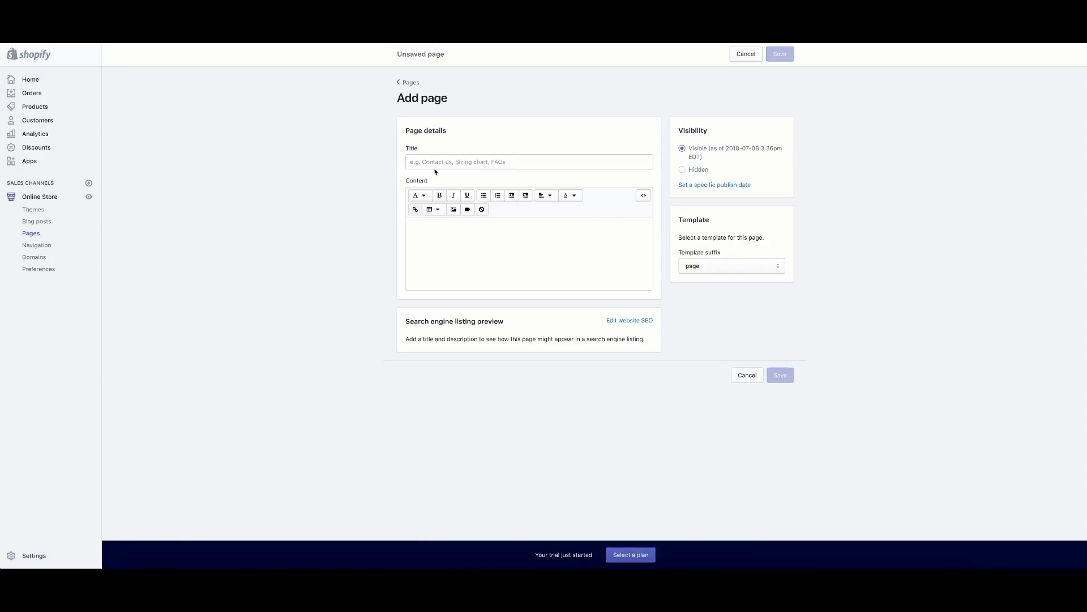
Title the page Privacy Policy, paste the policy text as its content, and save.
left_click(435, 164)
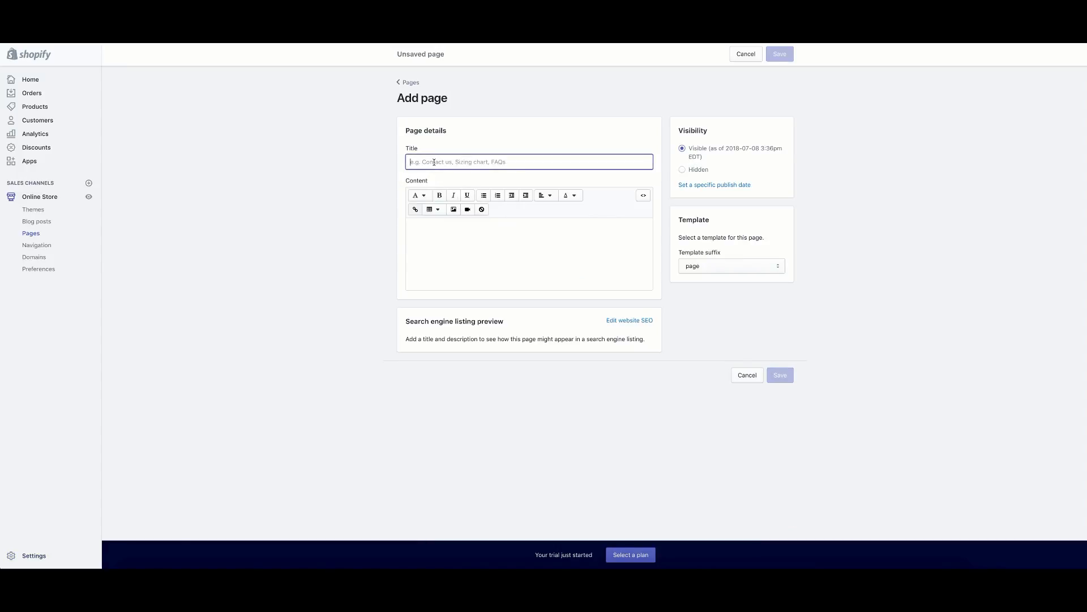
type("Privacy Policy")
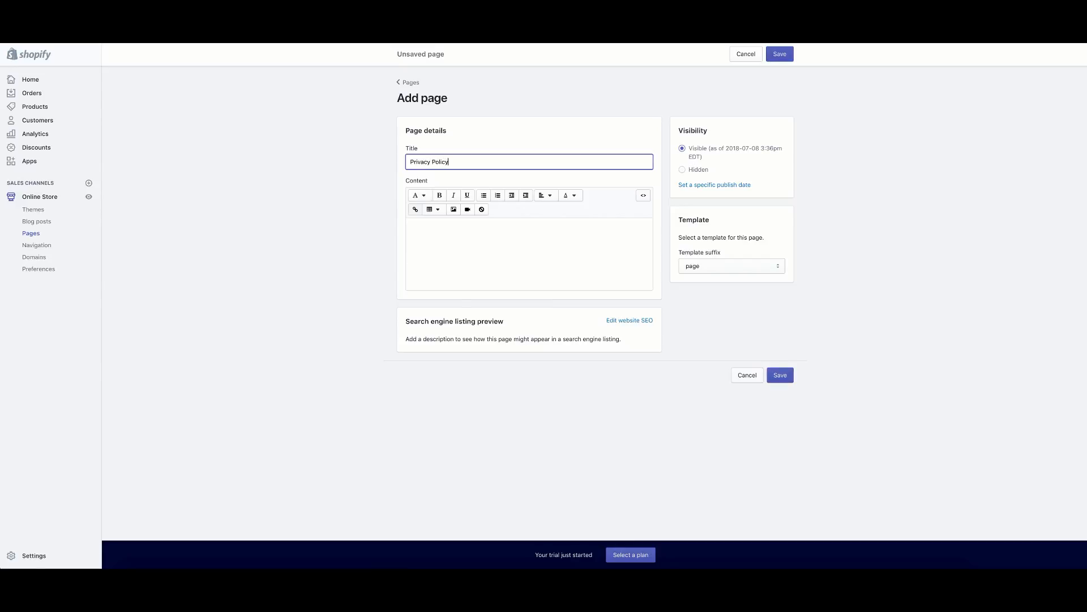
right_click(444, 231)
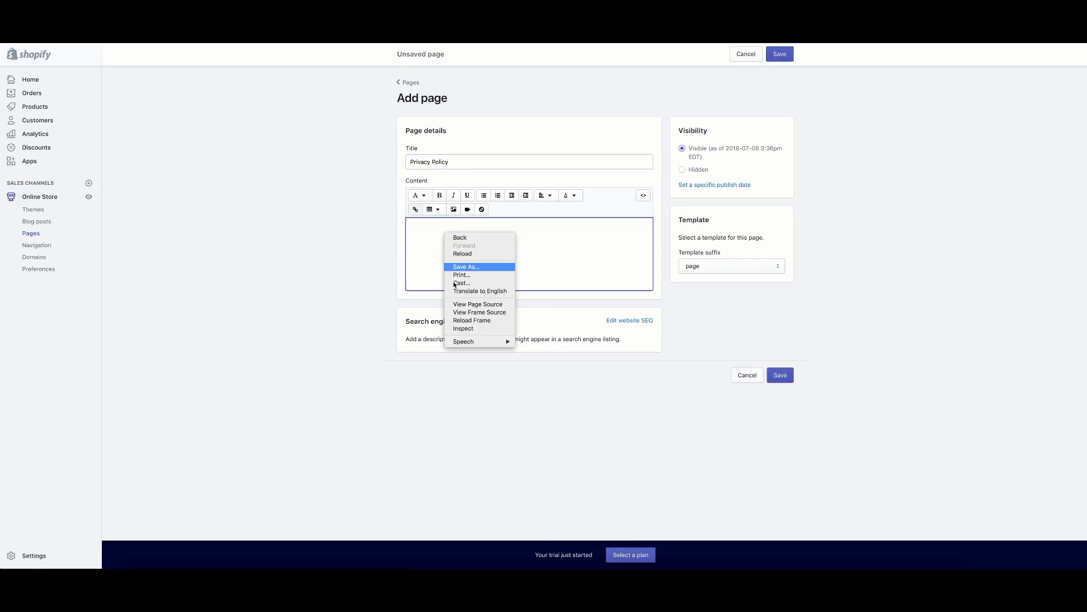
left_click(421, 233)
right_click(422, 233)
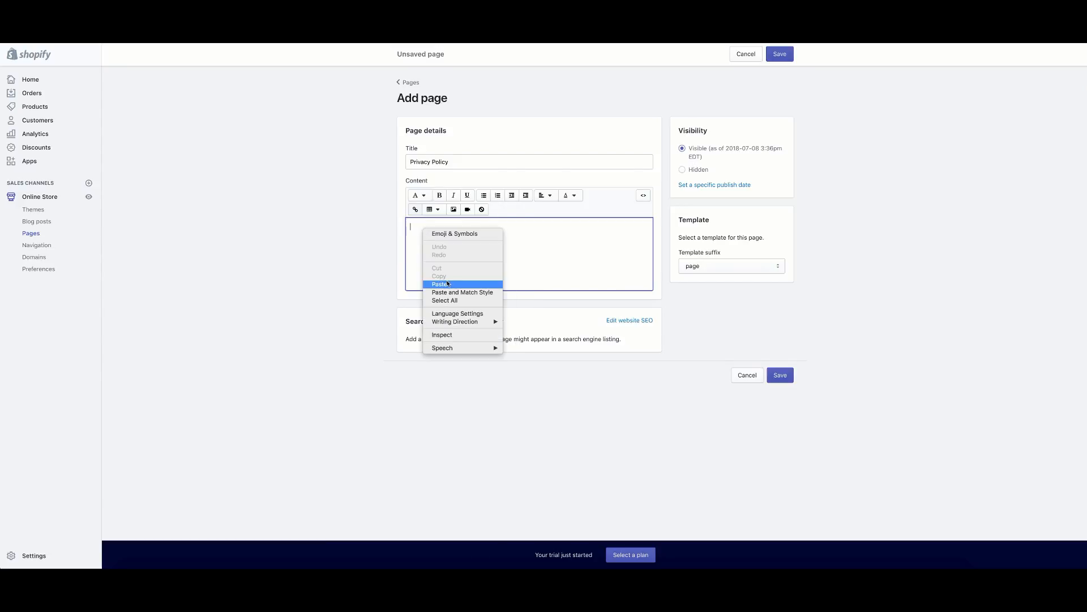
left_click(487, 284)
scroll(358, 325, "down", 2)
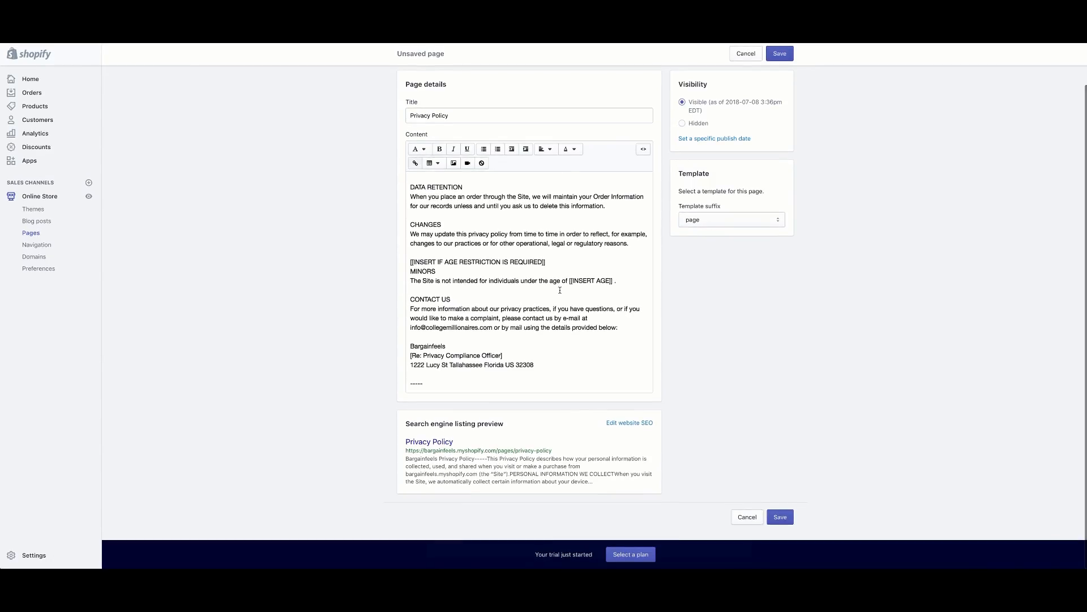
scroll(560, 290, "up", 2)
scroll(477, 451, "up", 1)
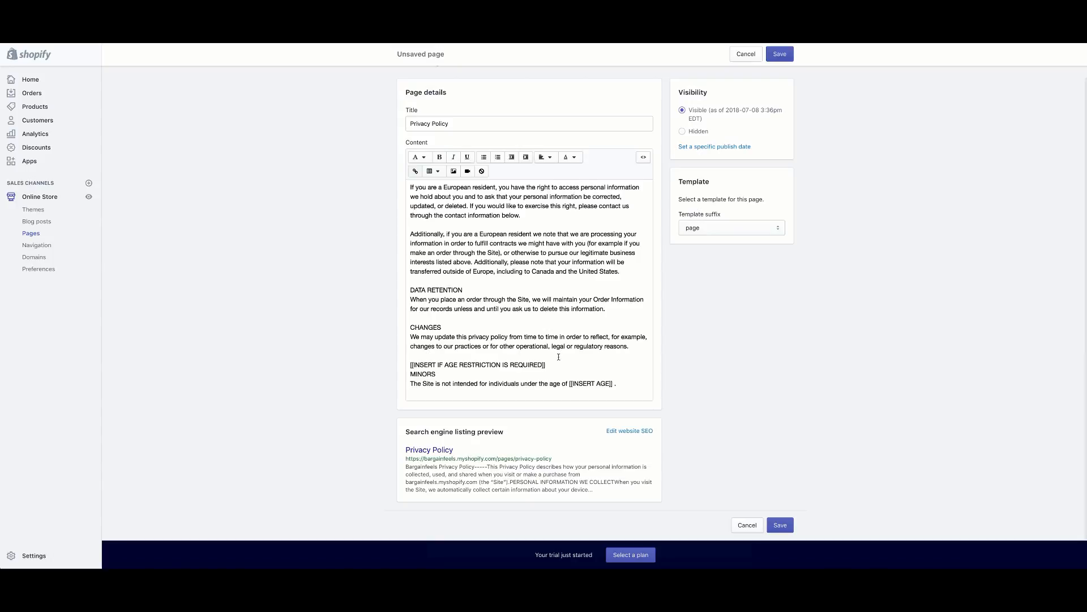
left_click(780, 54)
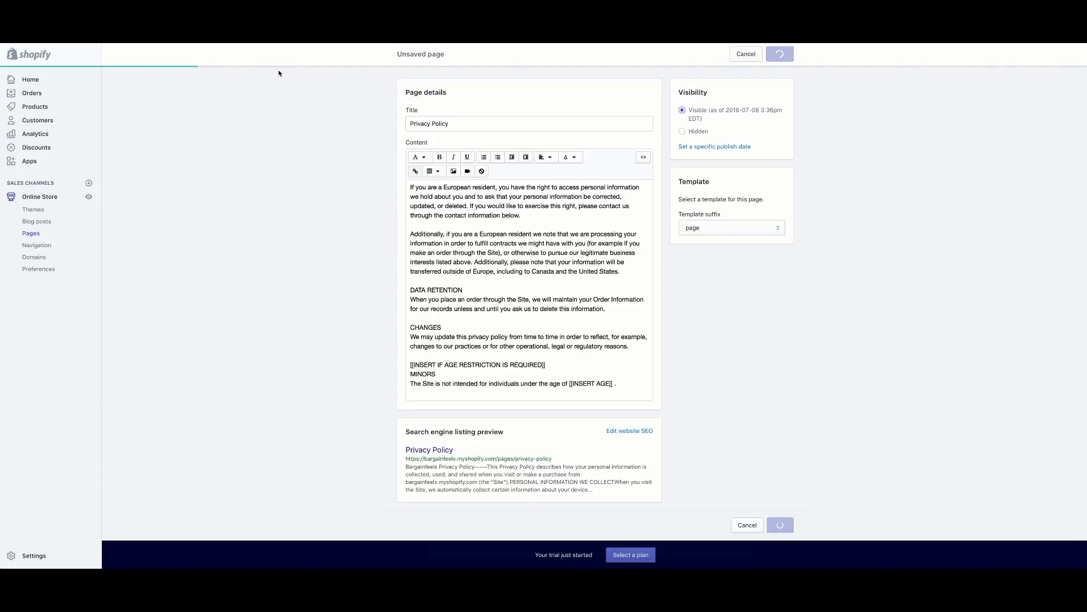
Add a Privacy Policy item linked to the Privacy Policy page to the Footer menu.
left_click(406, 82)
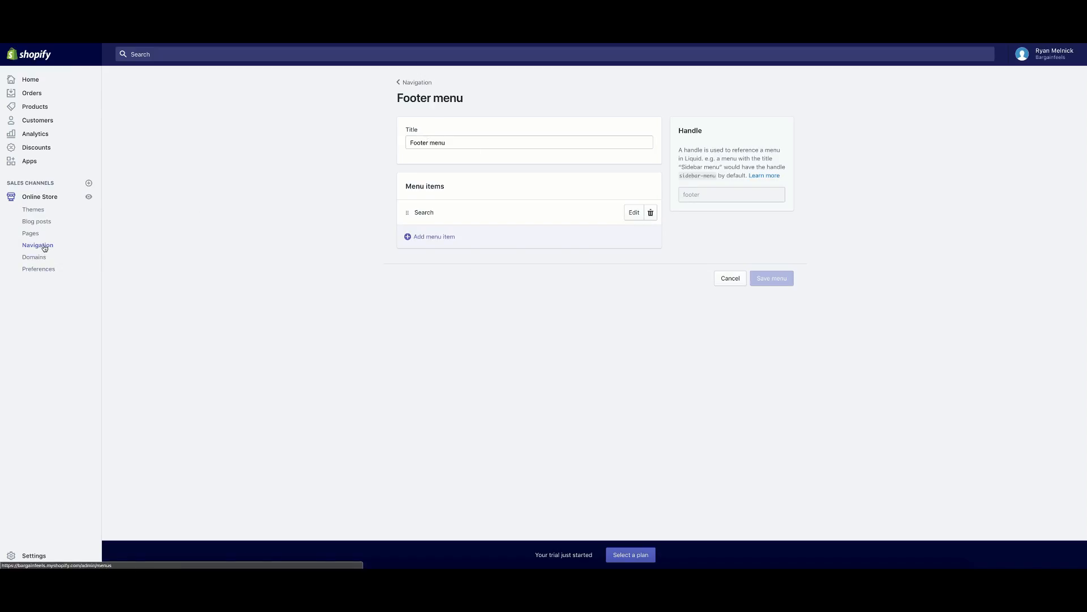
left_click(434, 239)
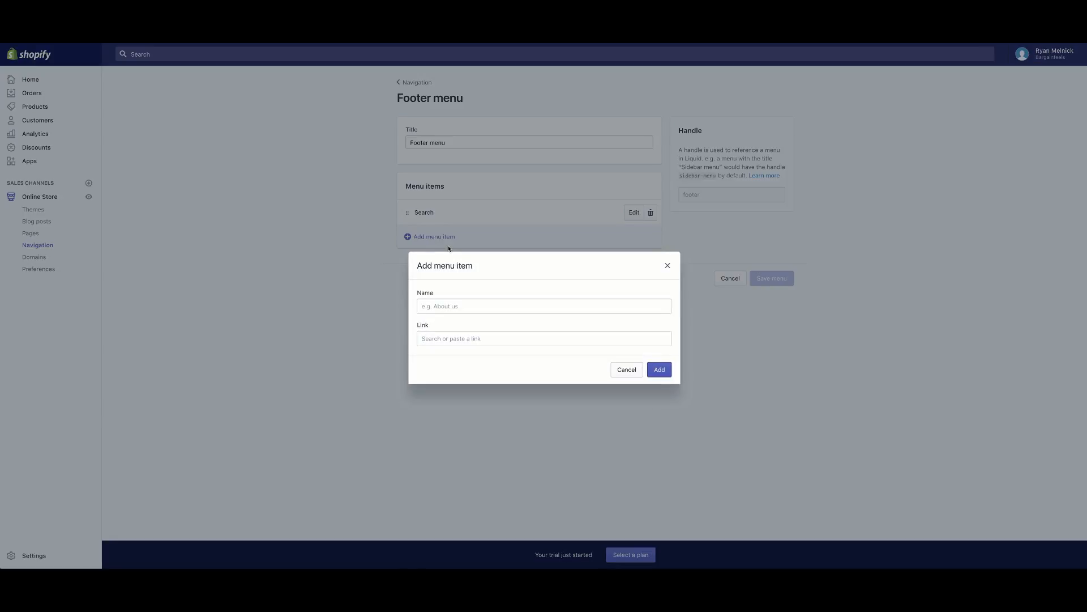
left_click(470, 306)
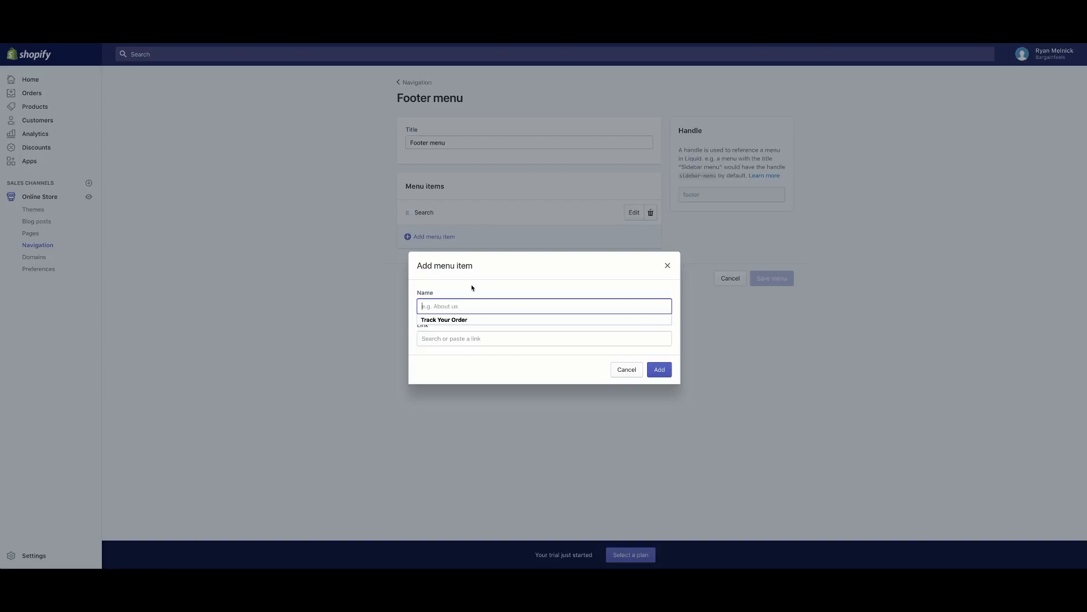
type("Pr")
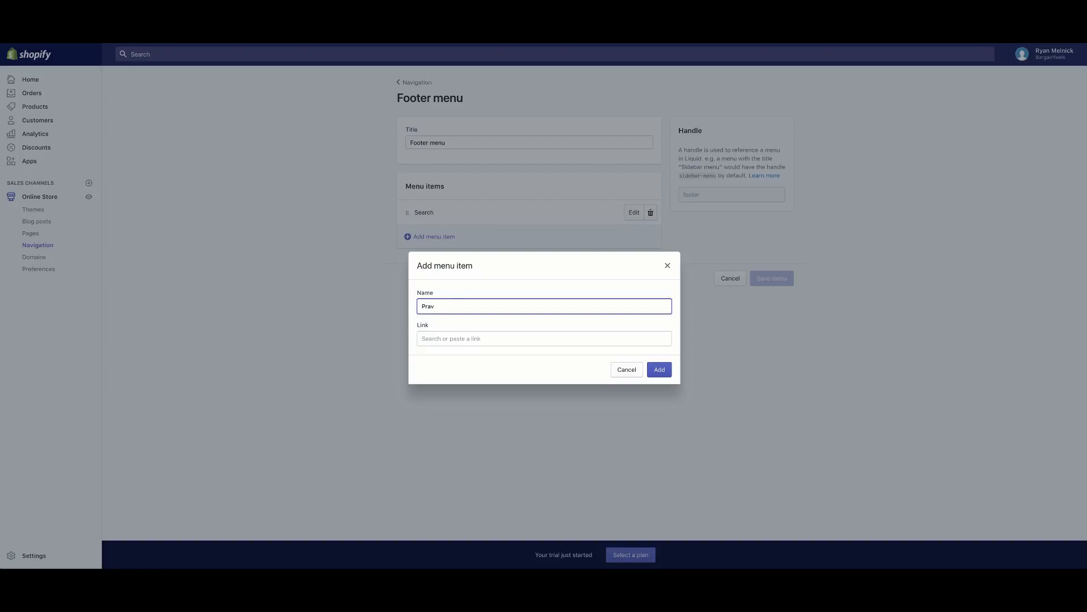
type("ivacy Policy")
left_click(489, 338)
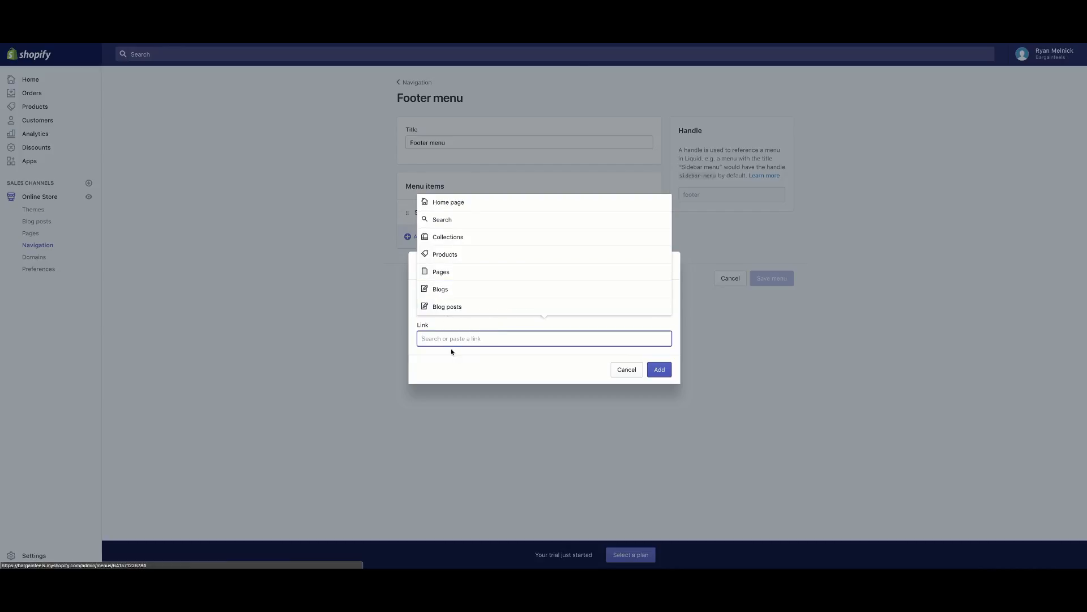
left_click(453, 273)
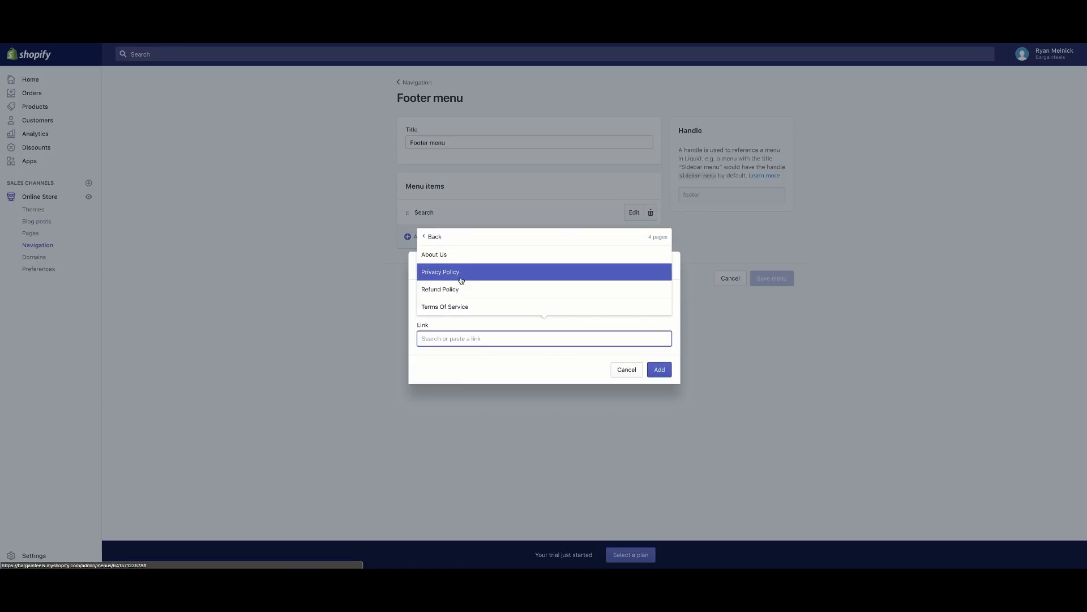
left_click(461, 277)
left_click(660, 369)
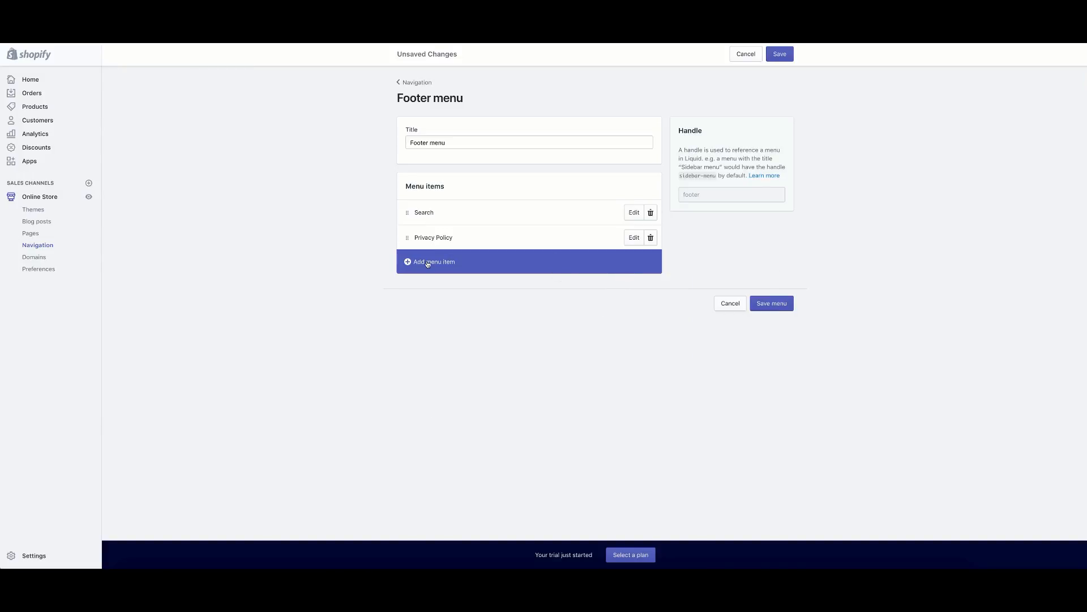
Add a Terms Of Service item linked to the Terms Of Service page.
left_click(431, 262)
left_click(453, 301)
type("TTerms")
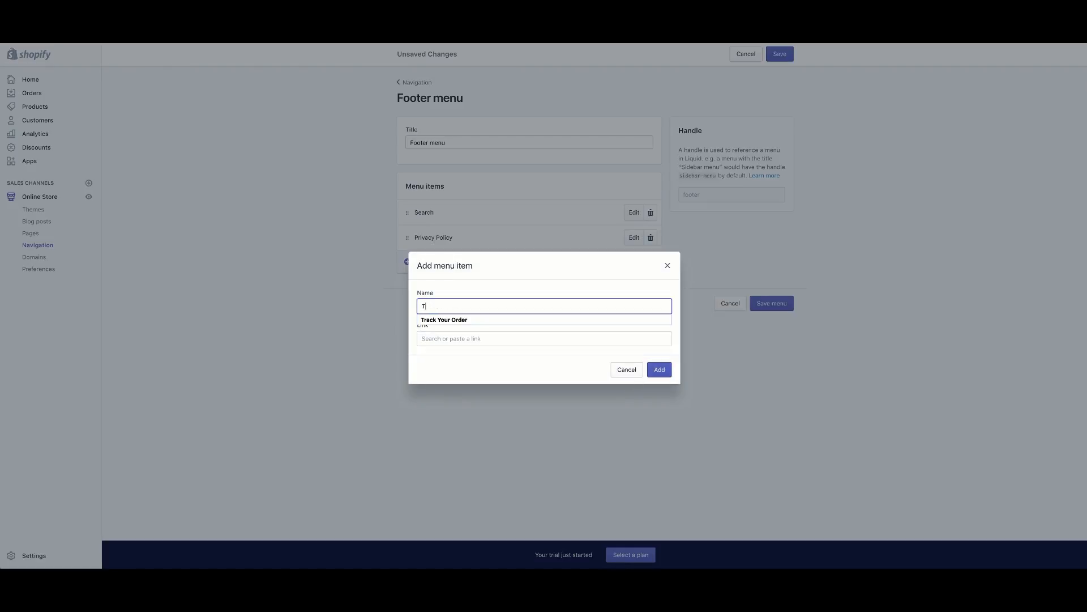
key("BackSpace")
key("BackSpace")
type("erms")
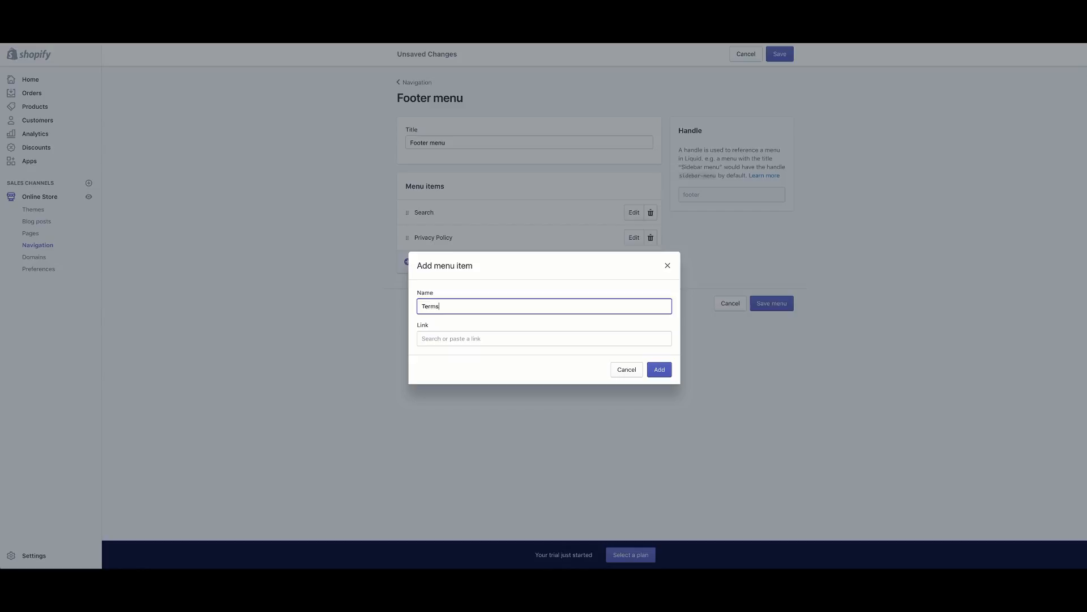
type(" Of Se")
left_click(468, 338)
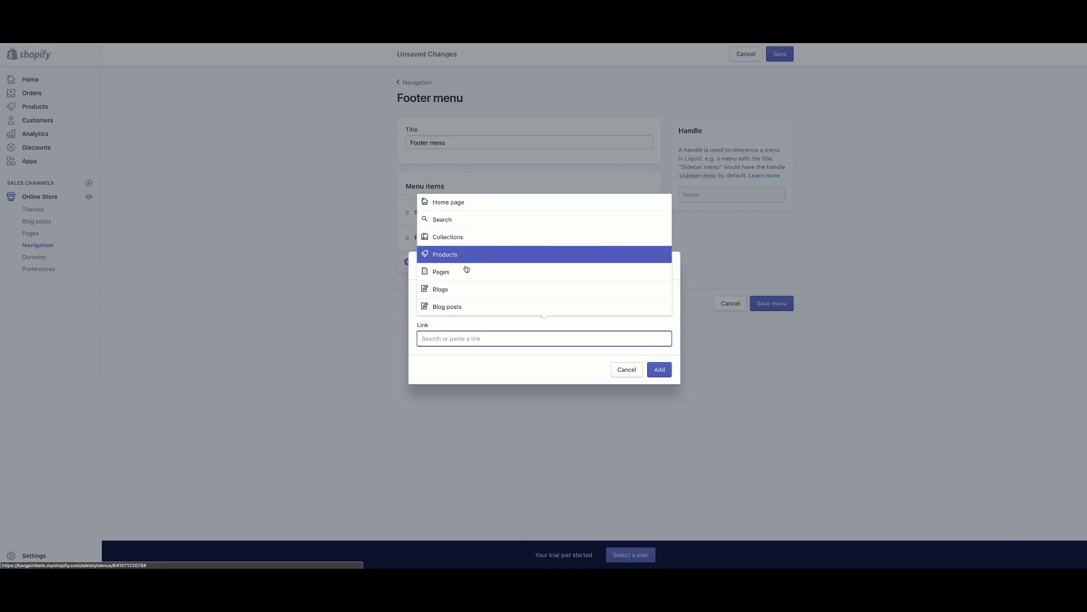
left_click(466, 270)
left_click(454, 306)
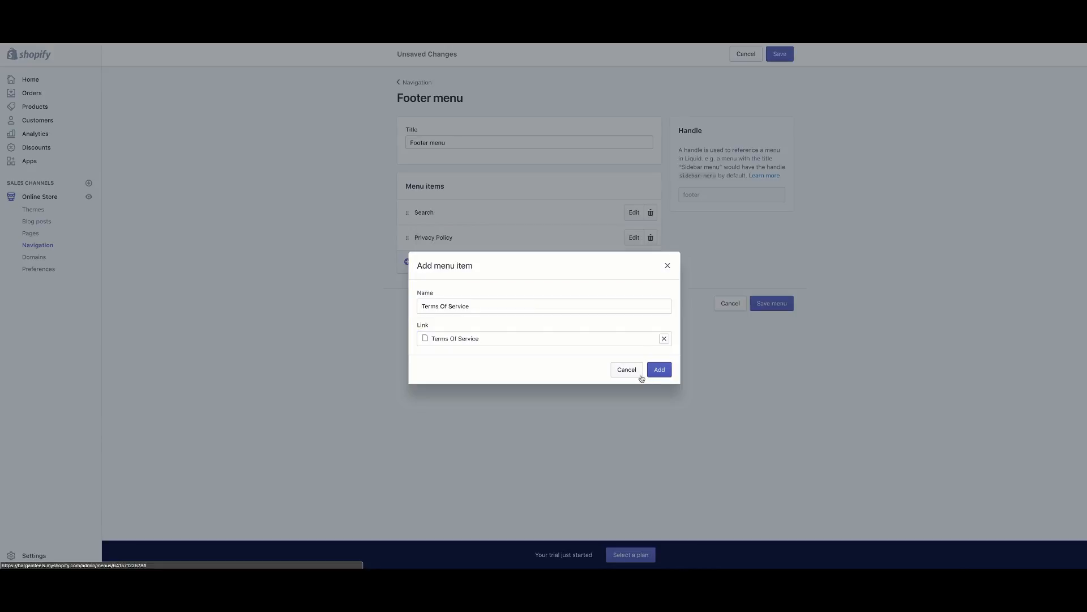
left_click(659, 369)
Add a Refund Policy item linked to the Refund Policy page and save the menu.
left_click(599, 286)
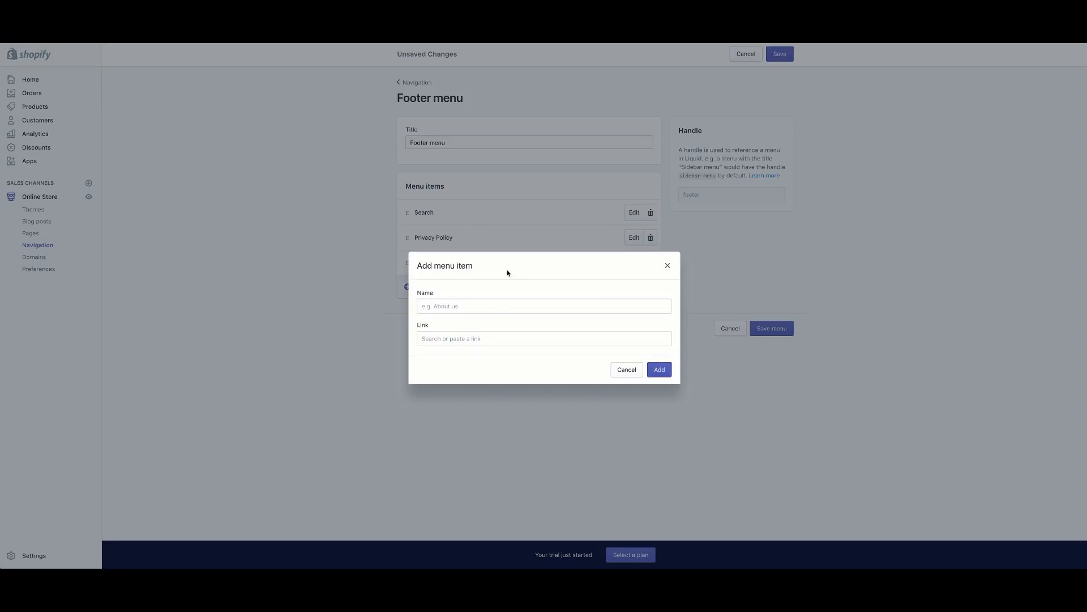
left_click(471, 305)
type("Re")
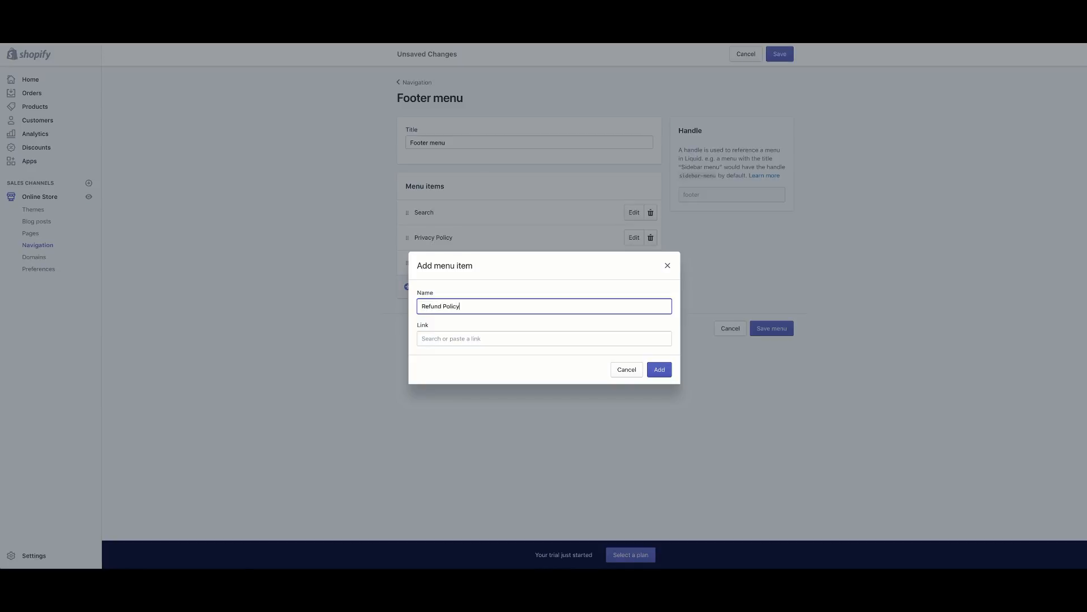
type("fund Policy")
left_click(487, 338)
left_click(477, 273)
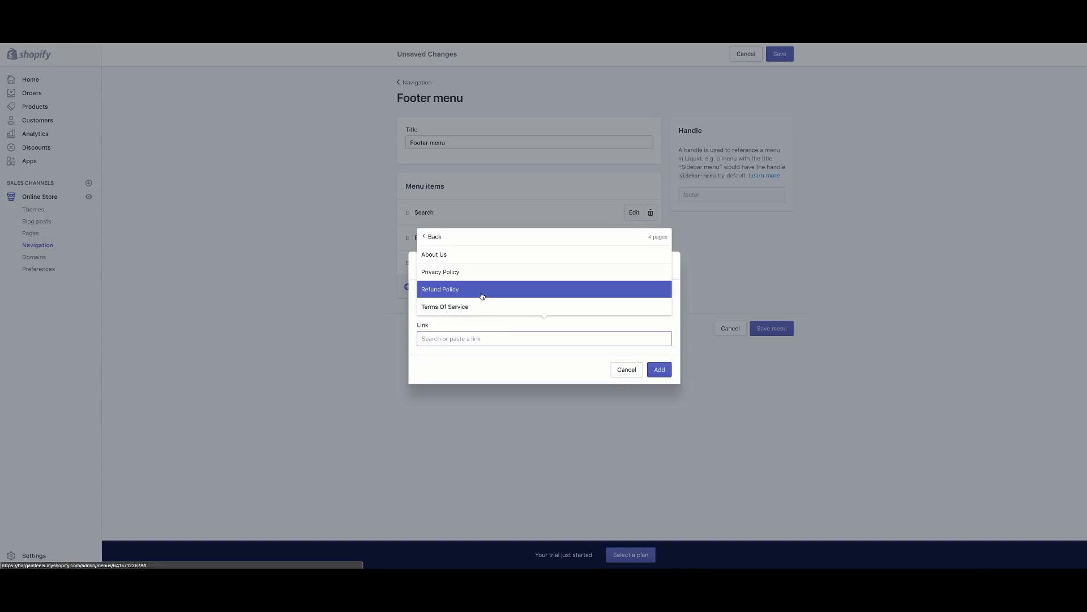
left_click(479, 290)
left_click(658, 371)
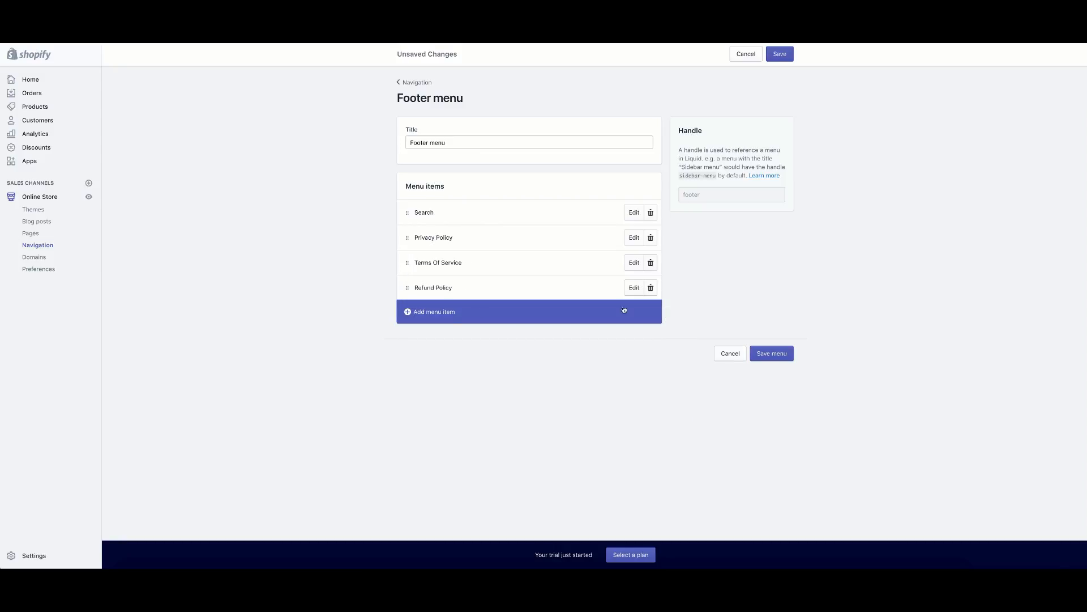
left_click(780, 54)
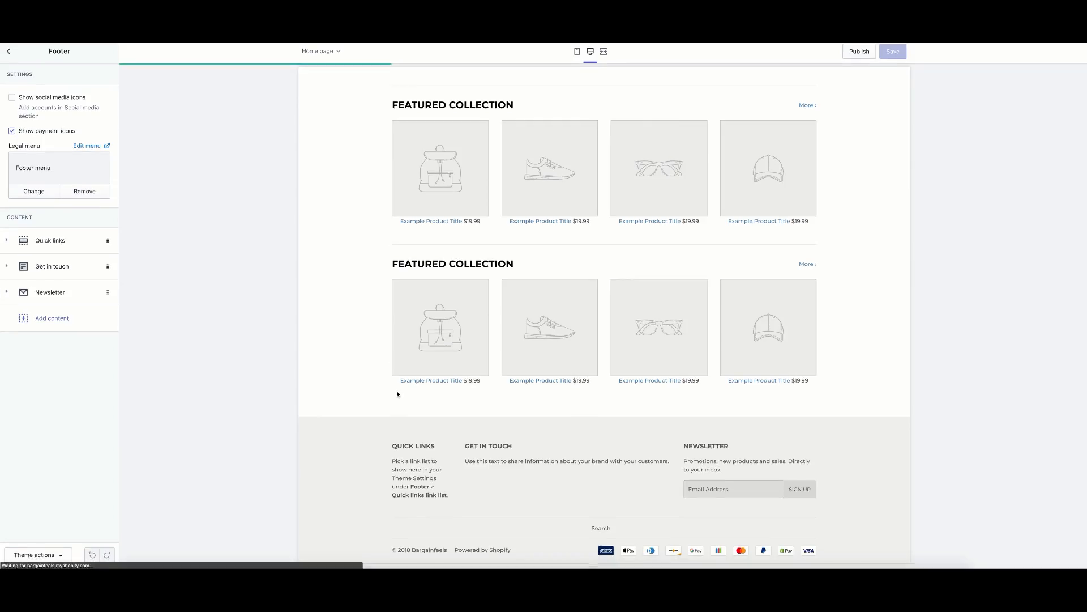
Leave the theme editor and return to the Navigation overview to confirm the Footer menu items.
left_click(8, 51)
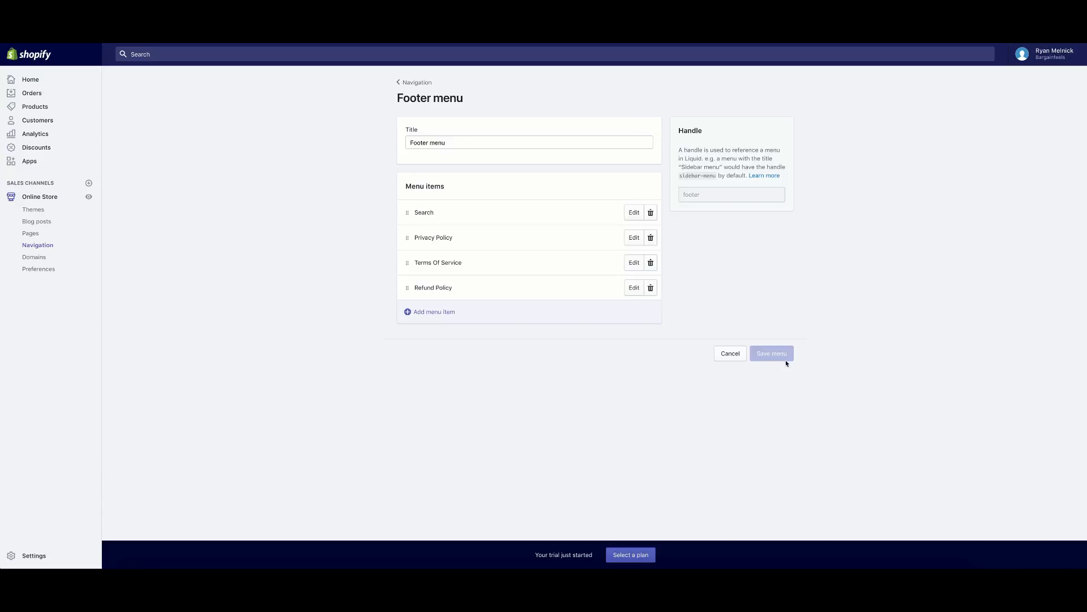
left_click(415, 82)
left_click(414, 84)
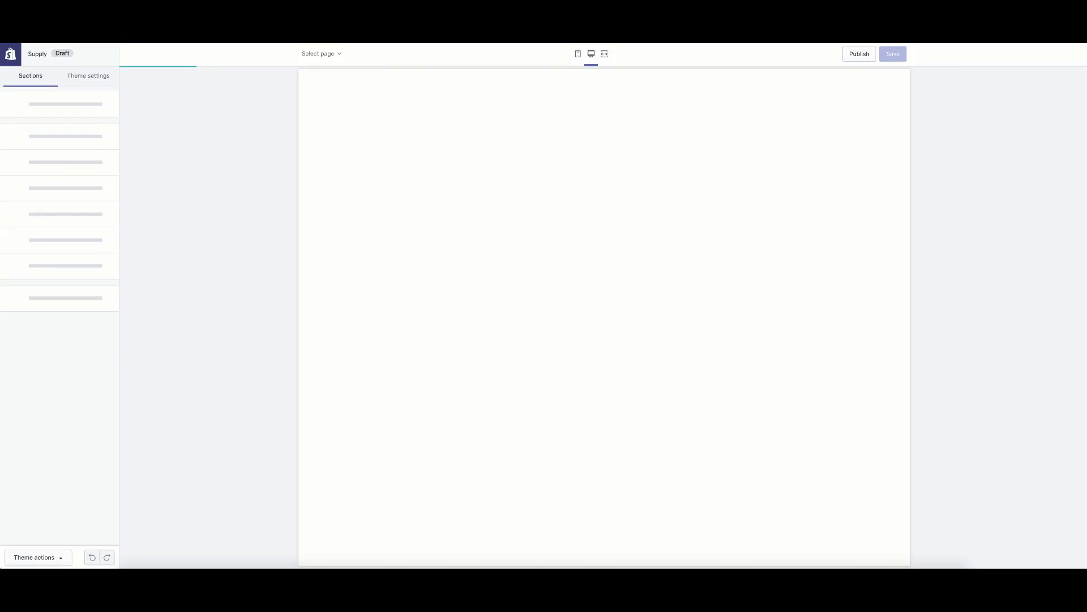
Open the Supply theme's Footer section settings and check the legal menu in the Footer menu editor.
scroll(332, 229, "down", 12)
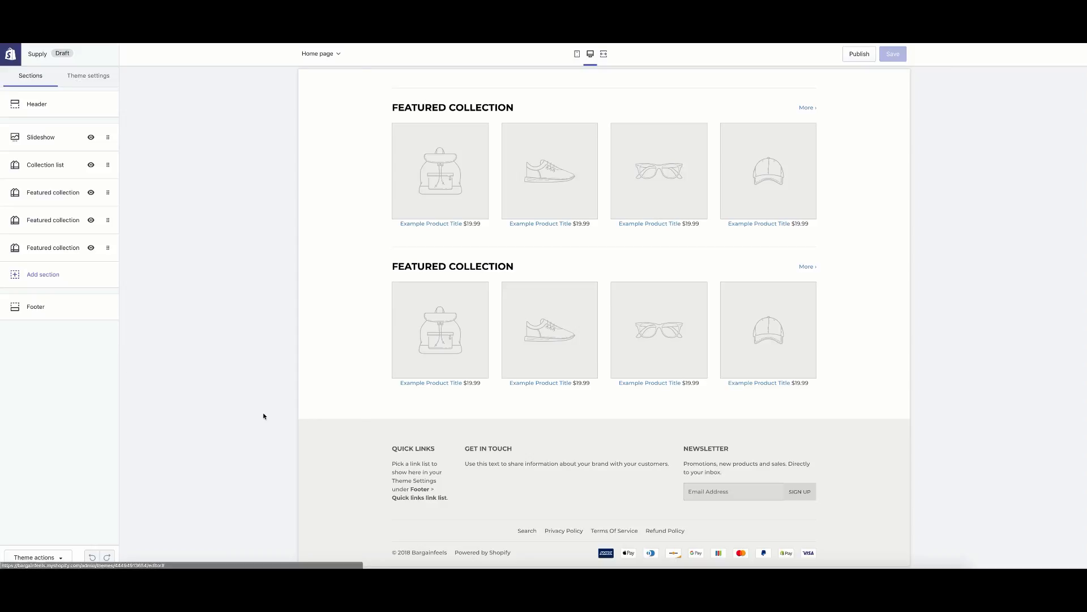
left_click(36, 304)
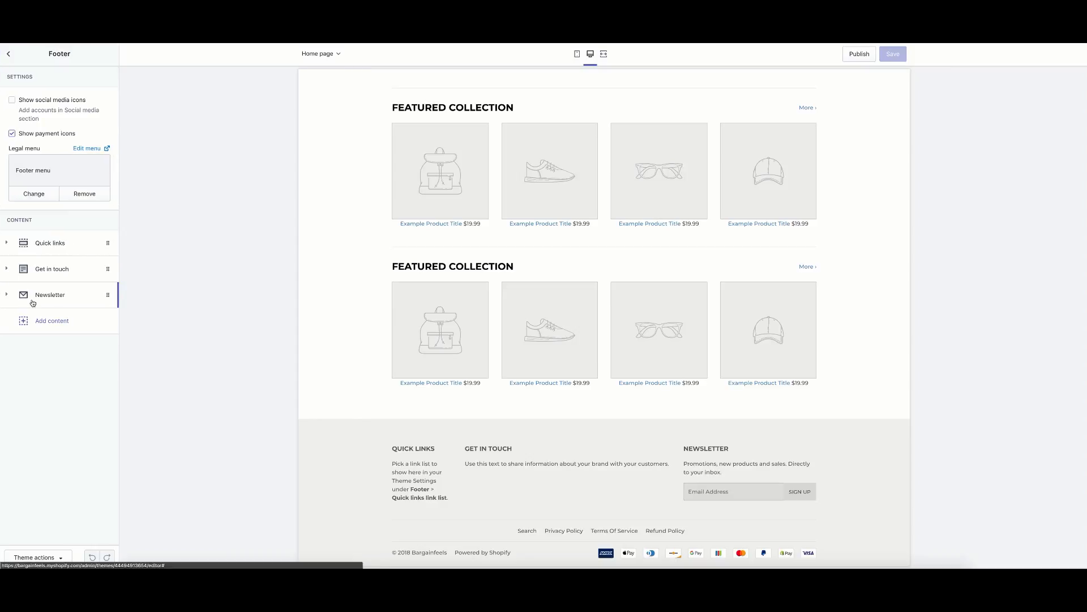
left_click(88, 148)
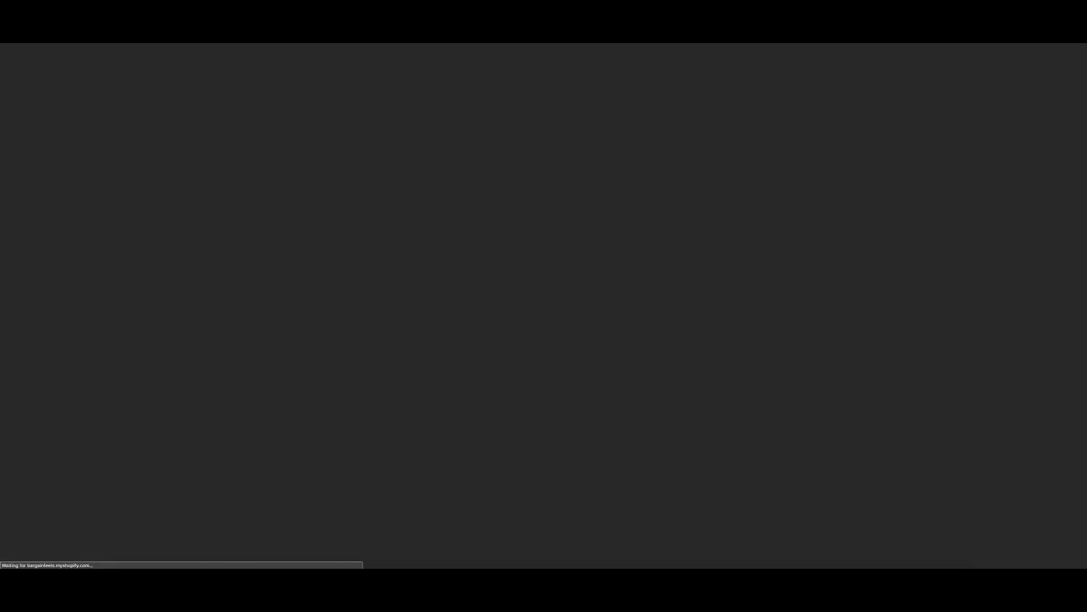
key("ctrl+shift+Tab")
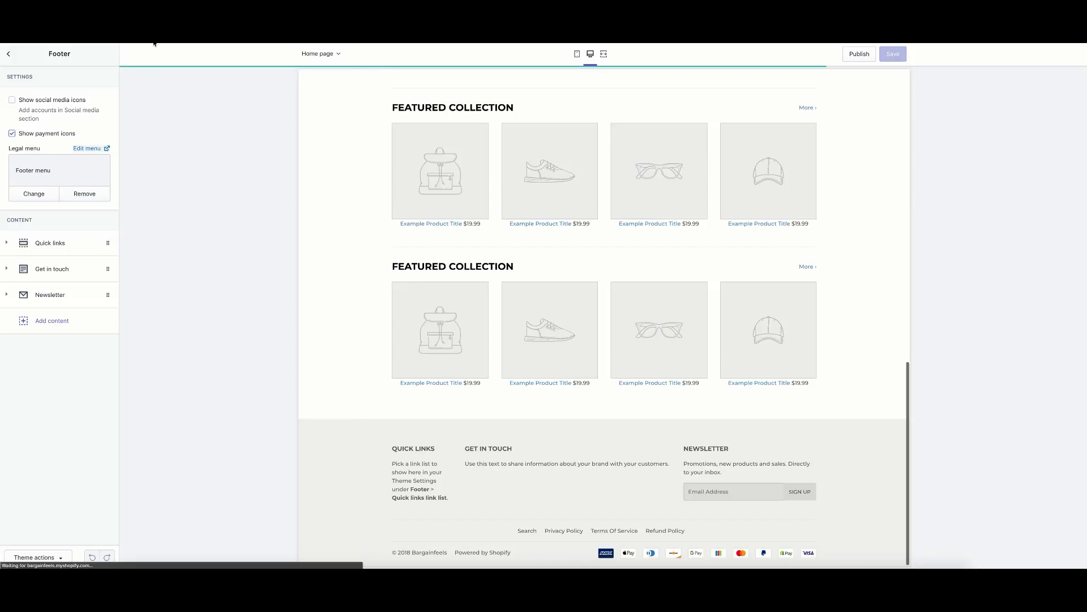
left_click(156, 20)
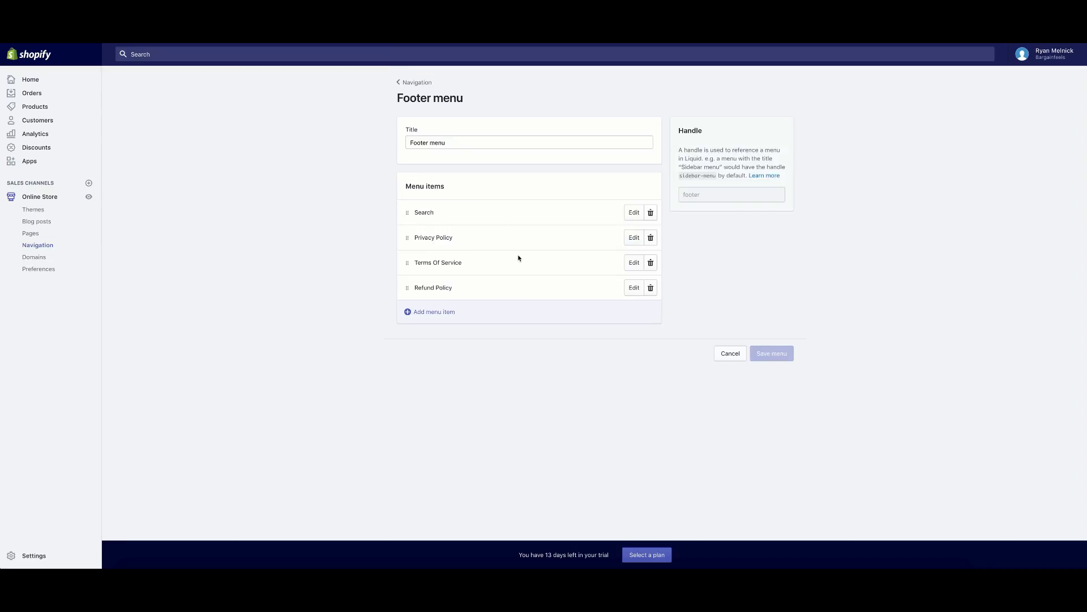
left_click(79, 19)
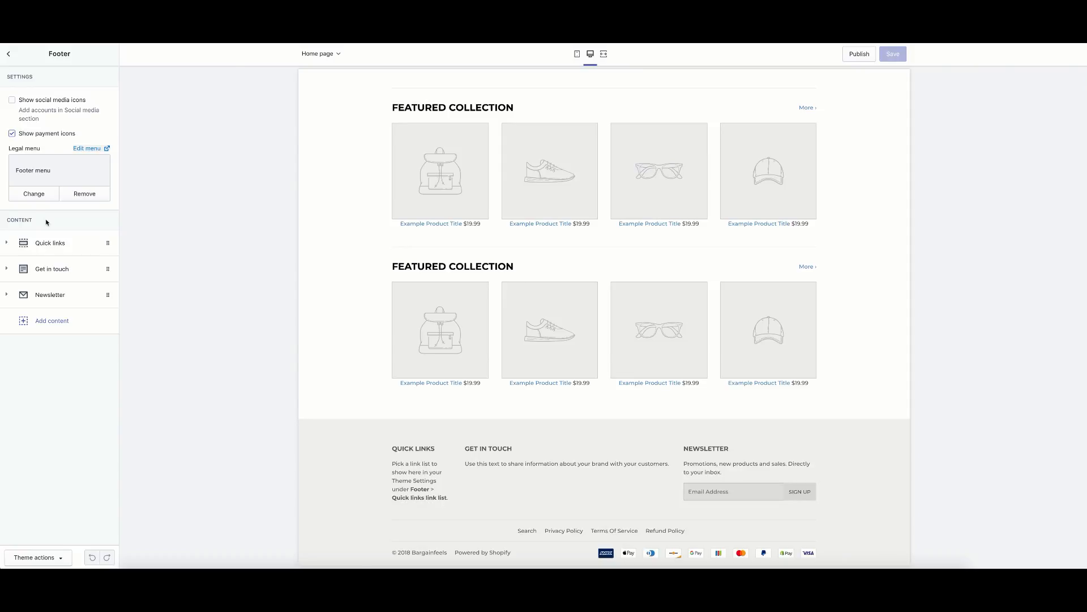
Set the footer's Quick links block to display the Footer menu.
left_click(45, 244)
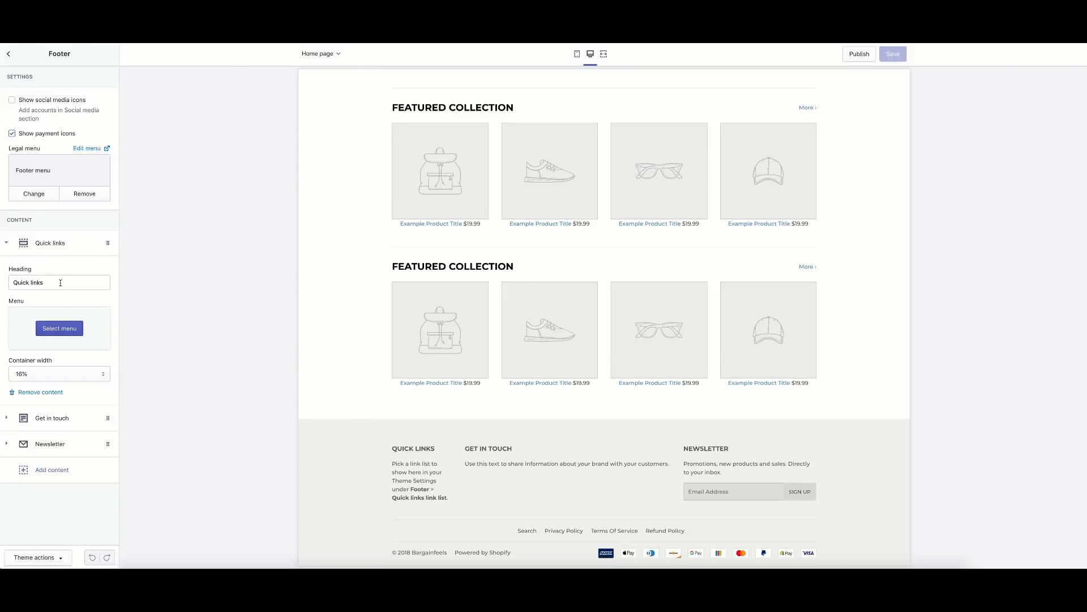
left_click(69, 329)
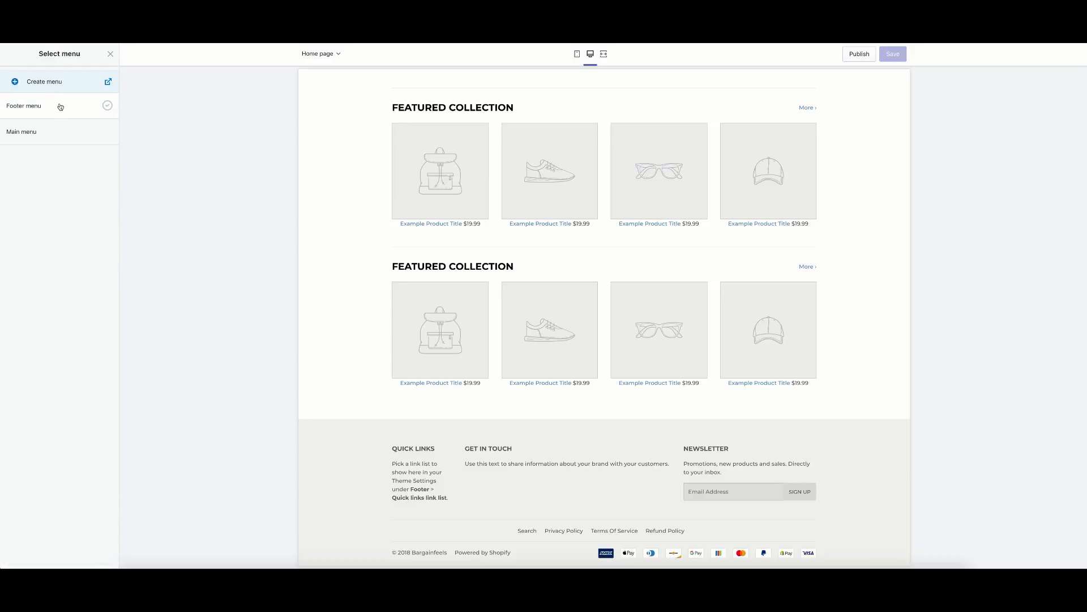
left_click(60, 106)
left_click(97, 557)
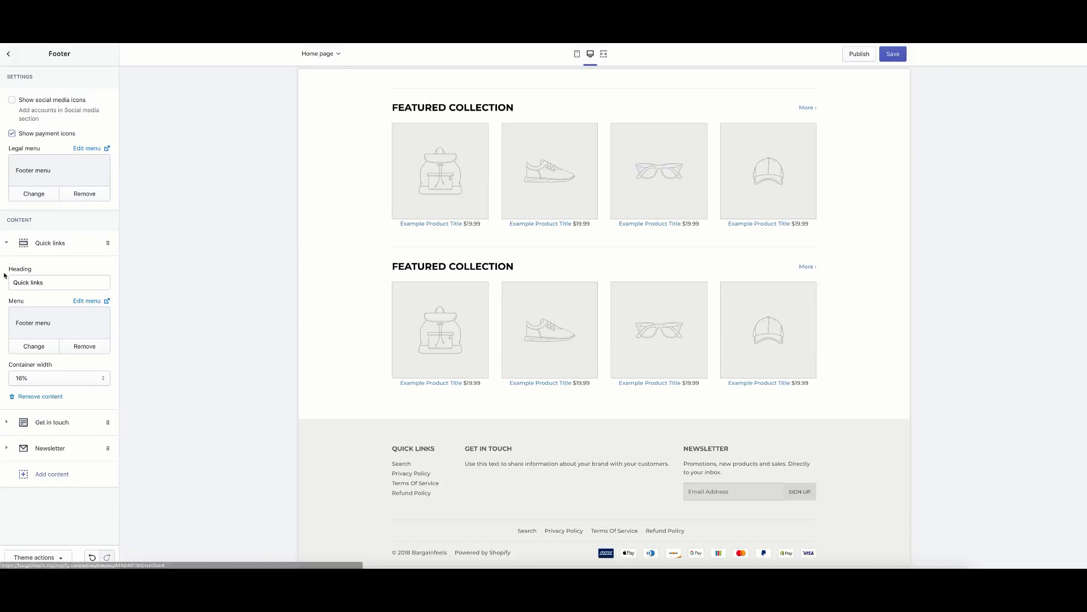
left_click(38, 244)
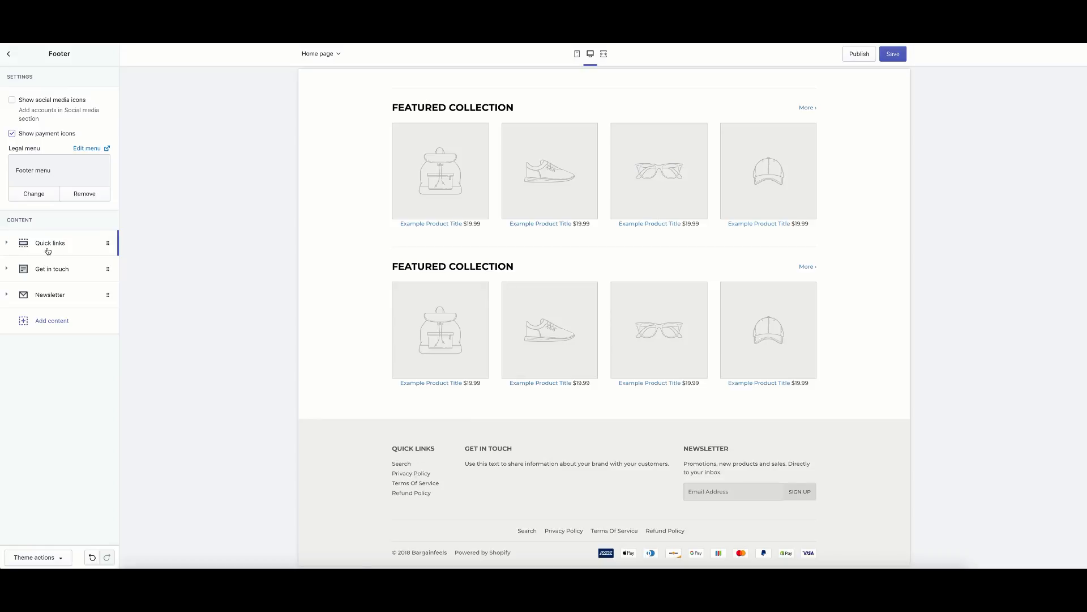
Change the Get in touch block's heading to 'Need Our Help?'.
left_click(5, 245)
left_click(5, 244)
left_click(5, 244)
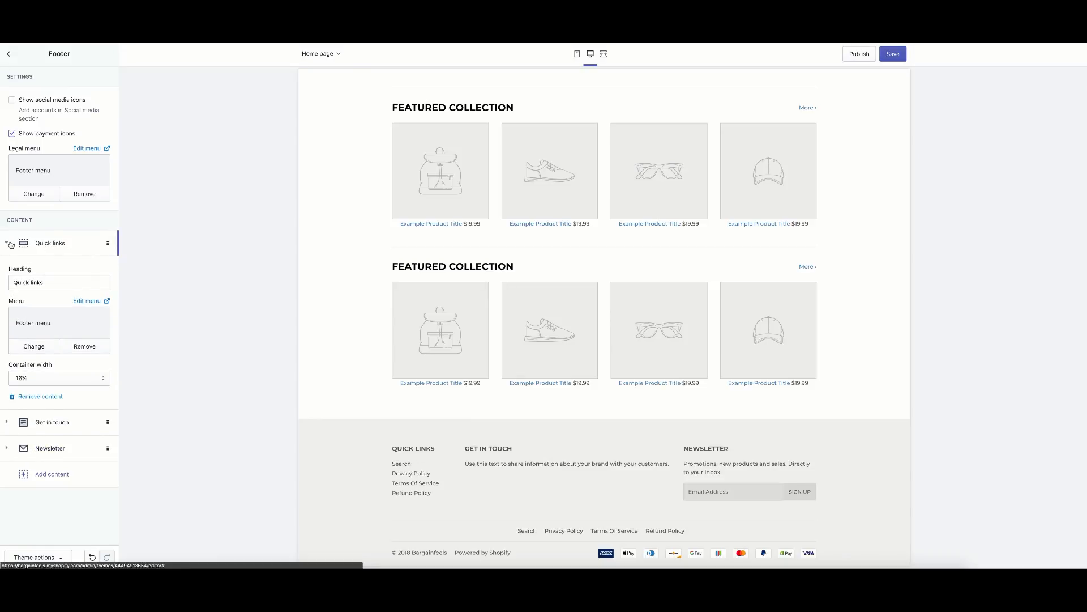
left_click(11, 244)
left_click(6, 275)
left_click(59, 308)
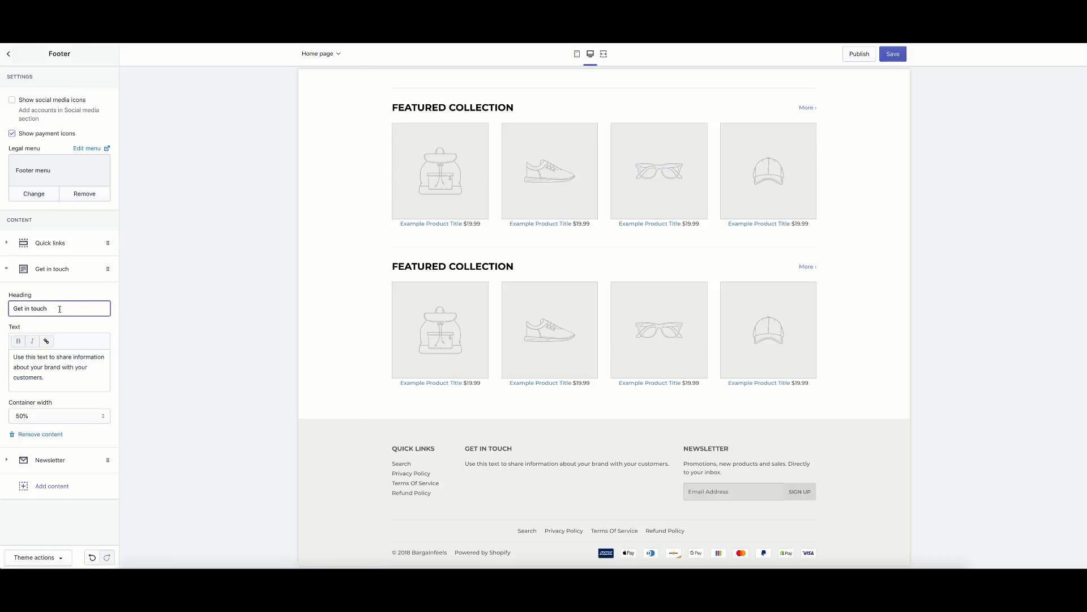
left_click_drag(55, 310, 7, 306)
type("Need Our Hel")
left_click(522, 465)
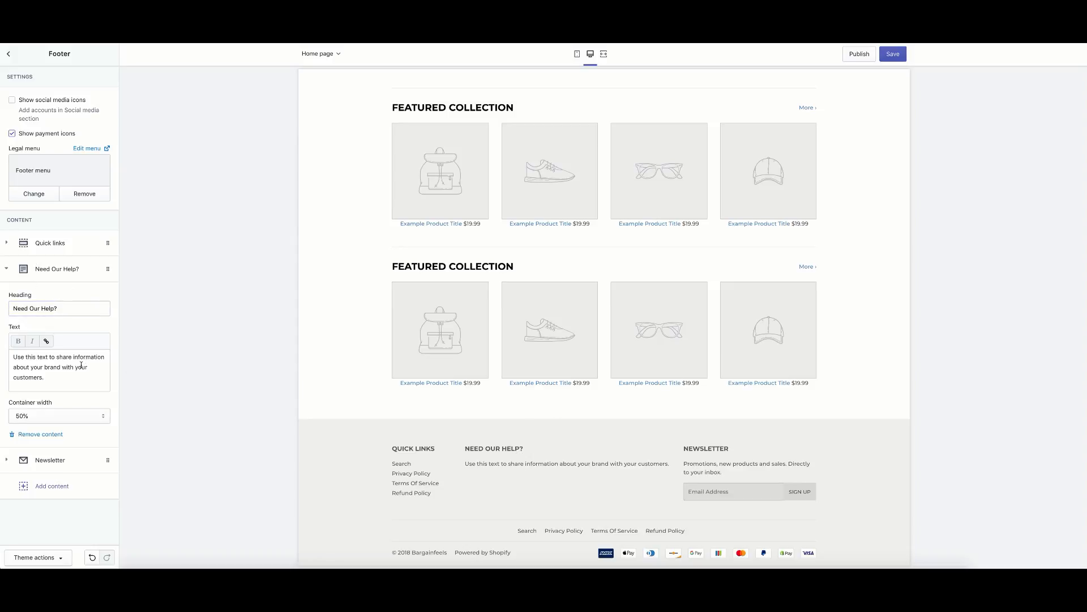
Replace the block text with 'Reach out to us if you need anything at all!' and save.
left_click_drag(67, 379, 7, 354)
type("Rea")
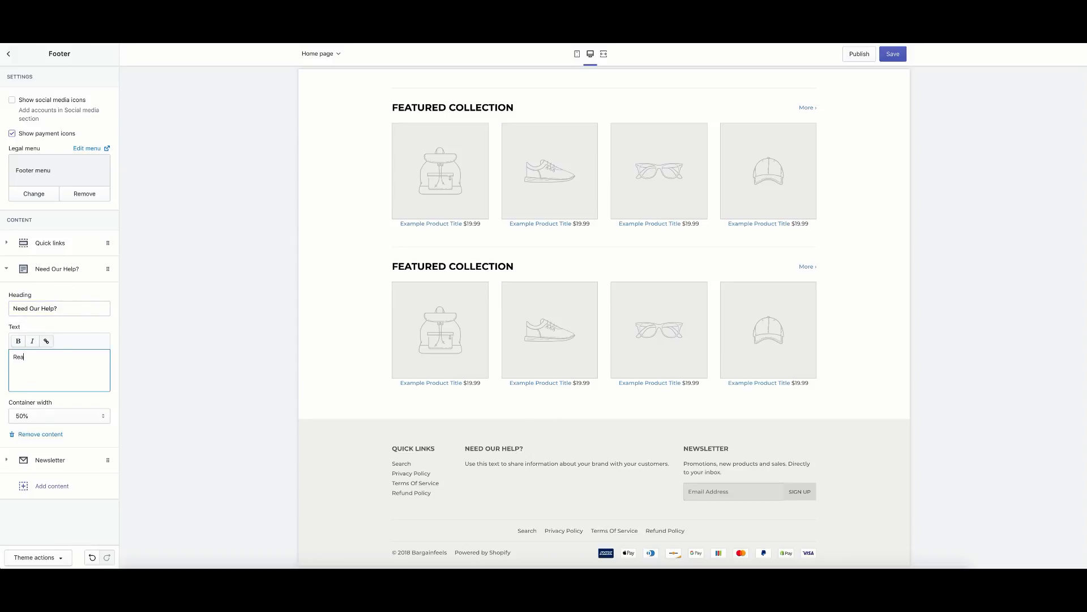
type("ch out to us if you need anyth")
type("ing at all!")
left_click(282, 398)
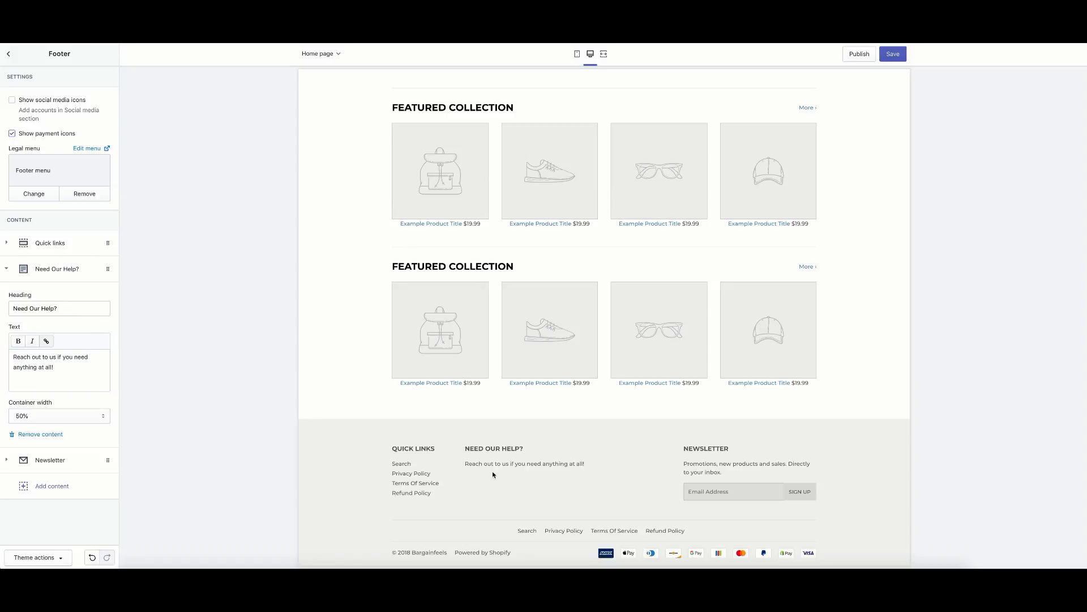
left_click(900, 53)
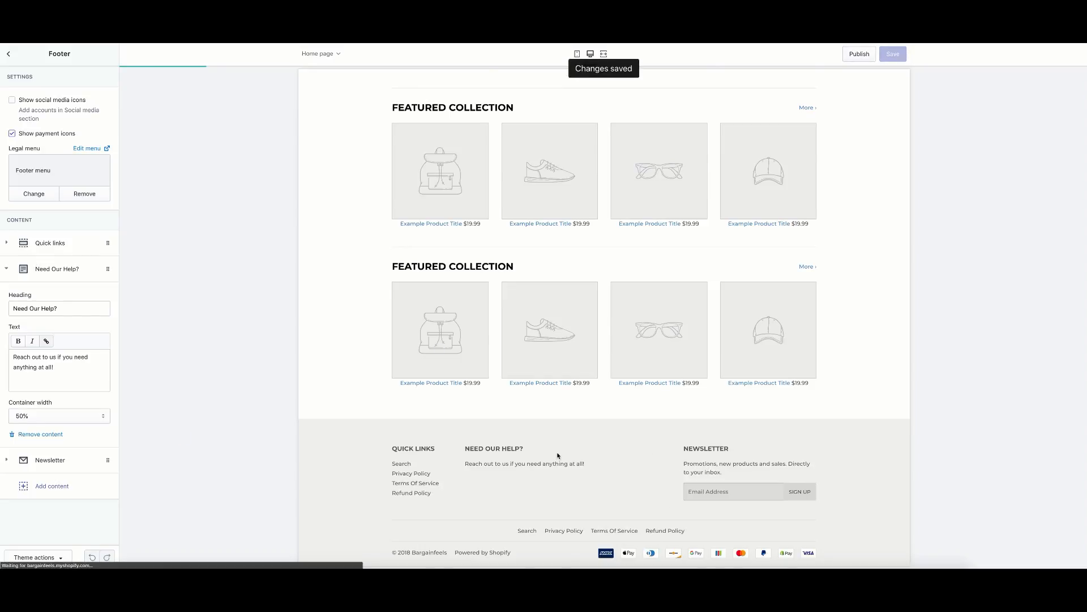
Close the Footer settings panel to return to the theme's sections list.
scroll(557, 455, "up", 15)
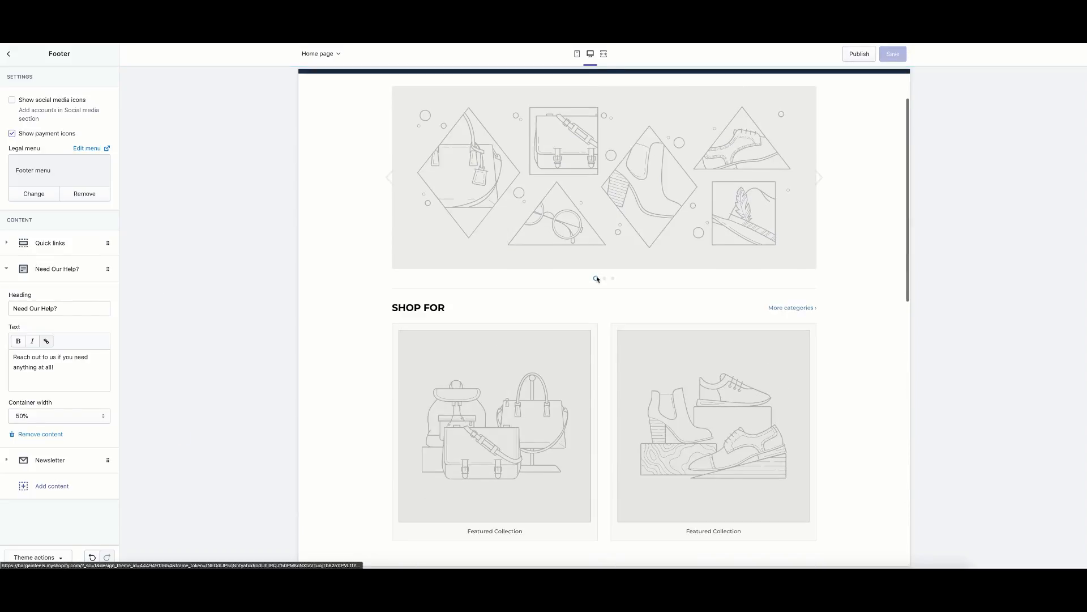
scroll(597, 279, "up", 2)
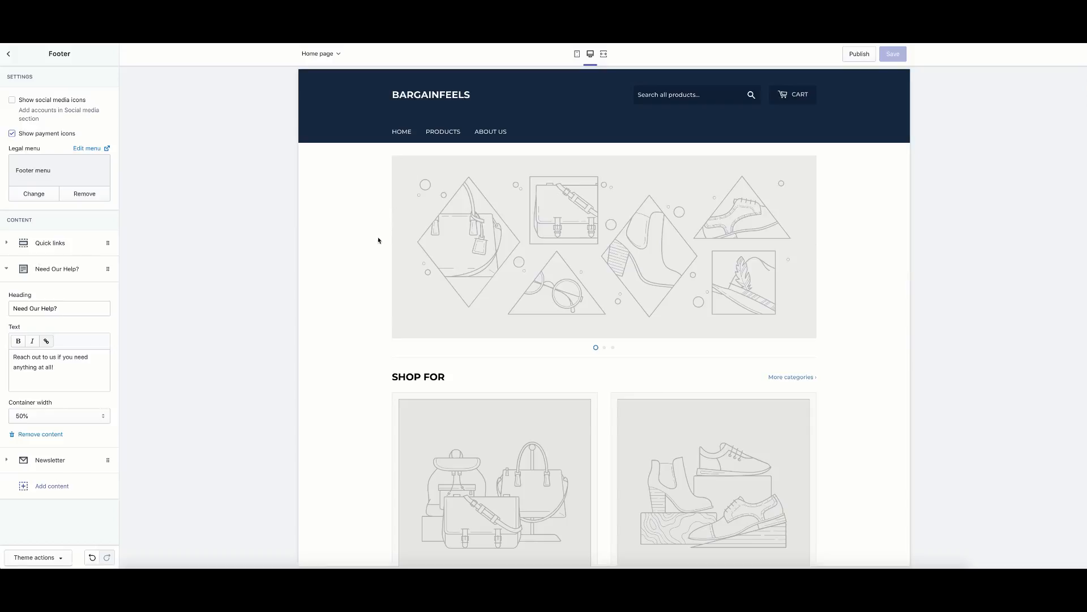
left_click(11, 55)
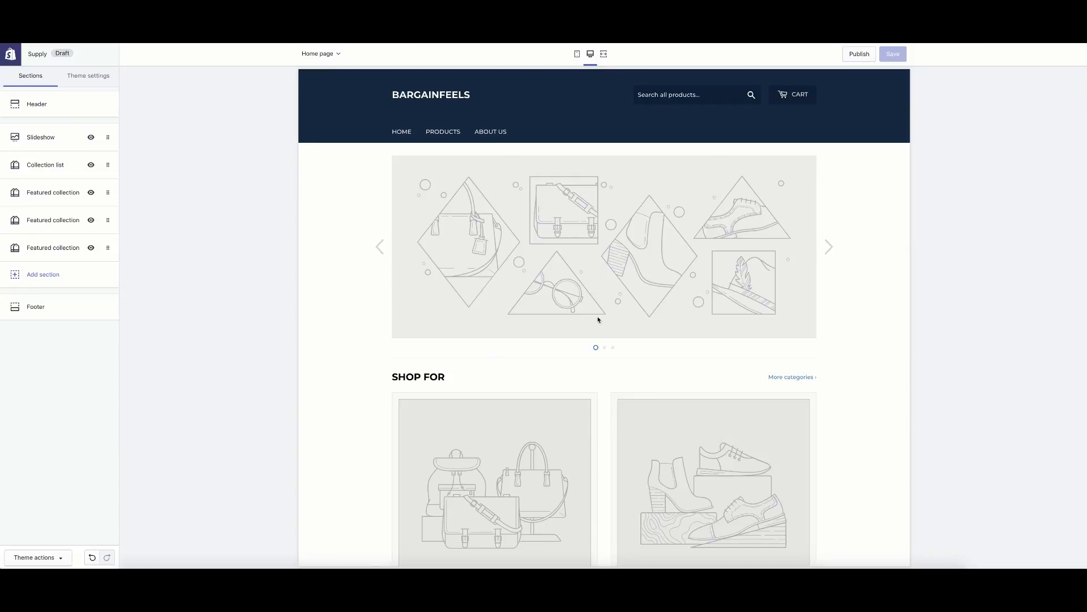
scroll(623, 337, "down", 2)
scroll(616, 346, "up", 2)
scroll(362, 328, "down", 2)
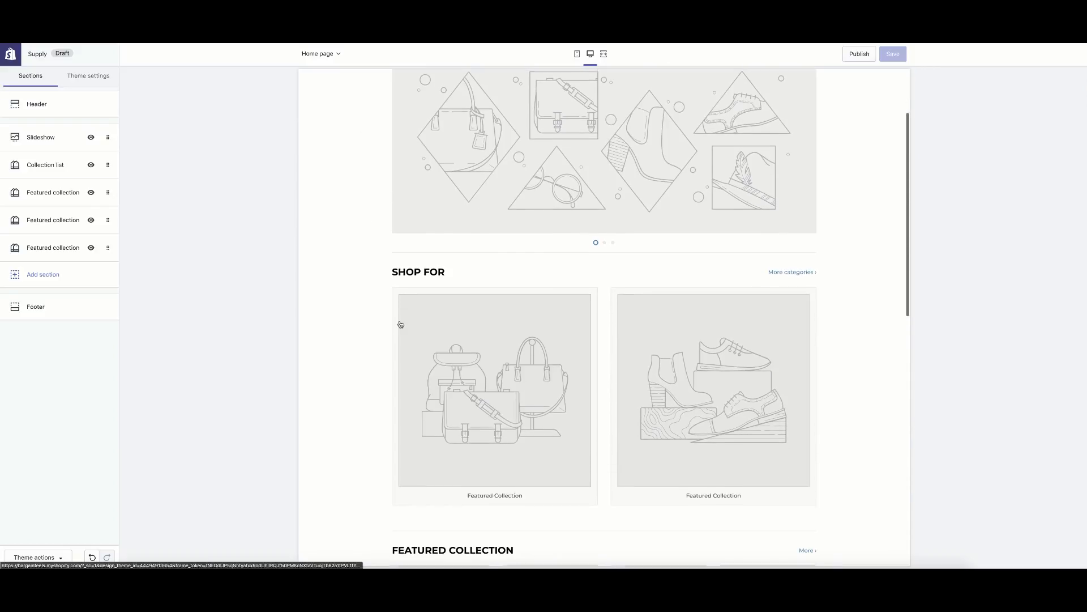
scroll(402, 323, "up", 2)
scroll(363, 257, "down", 2)
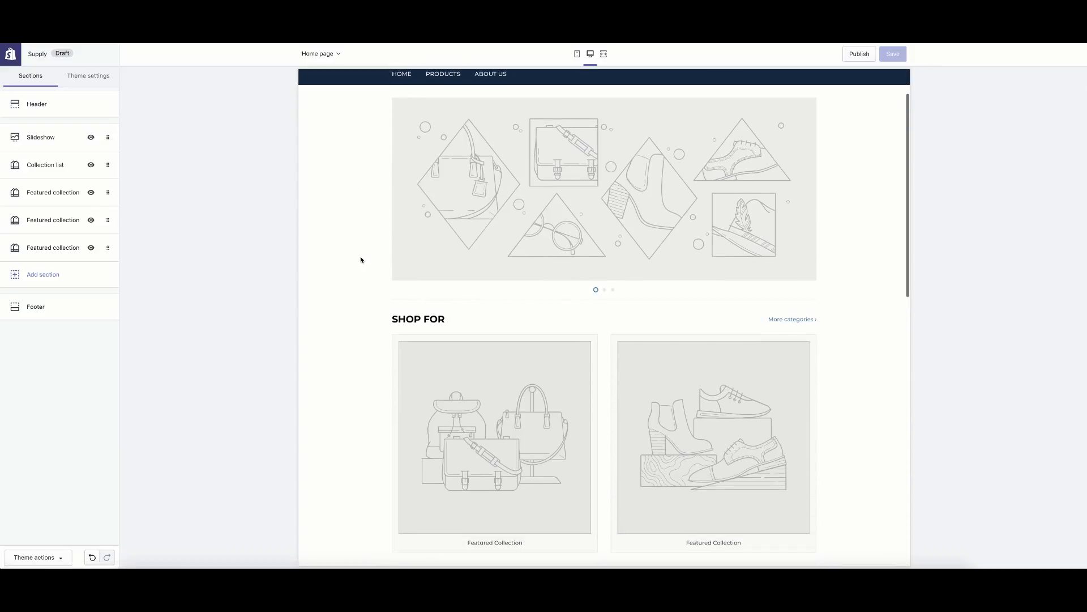
scroll(361, 258, "up", 2)
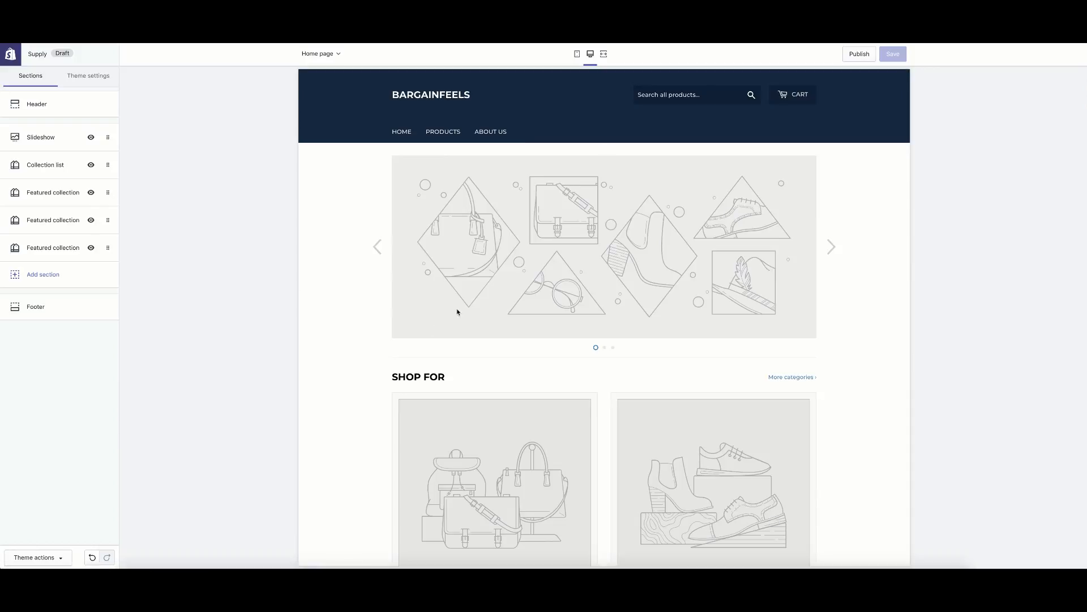
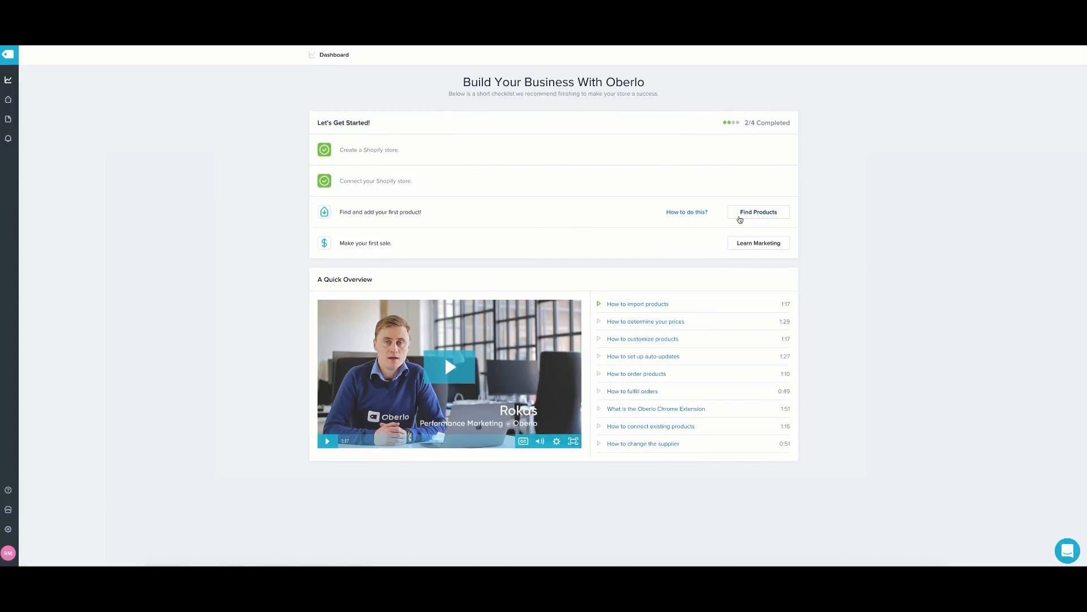
Open Oberlo's Find Products page and browse its categories and Recommended, Fast Shipping and Beach Accessories rows.
left_click(750, 221)
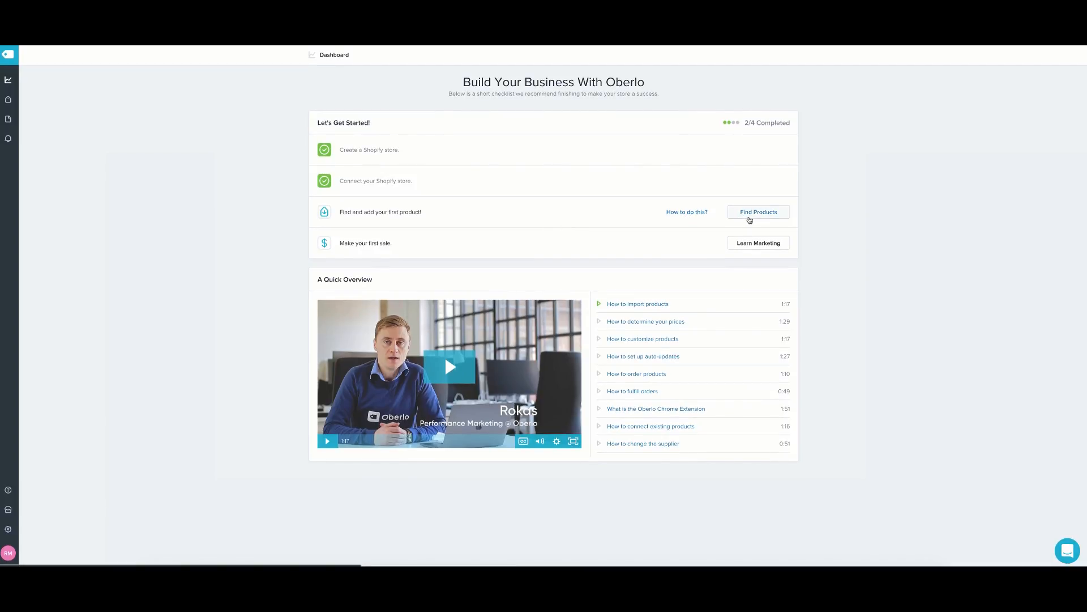
left_click(750, 220)
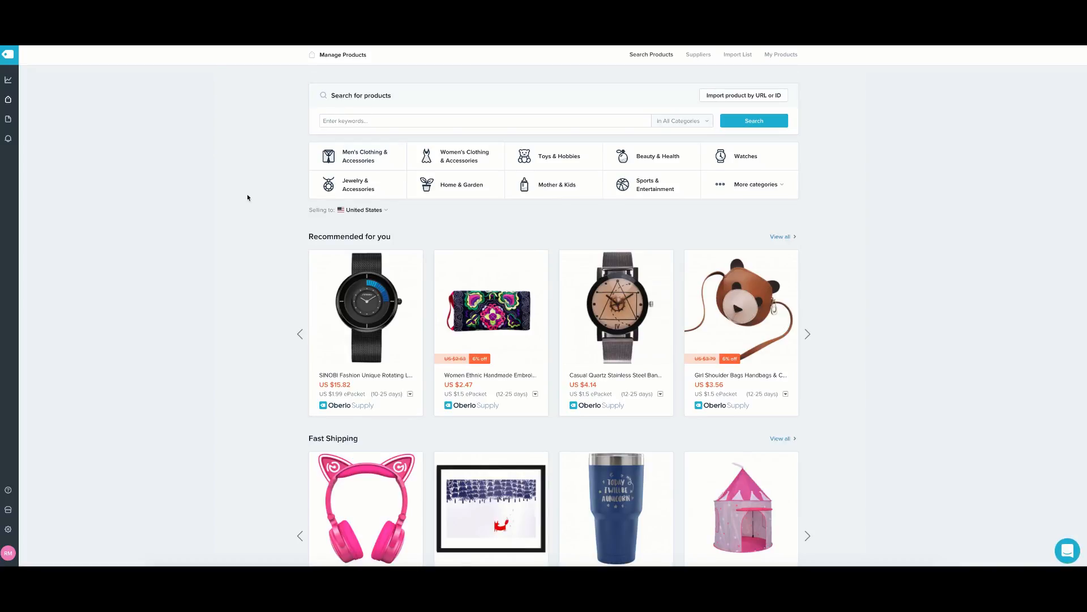
scroll(465, 221, "down", 3)
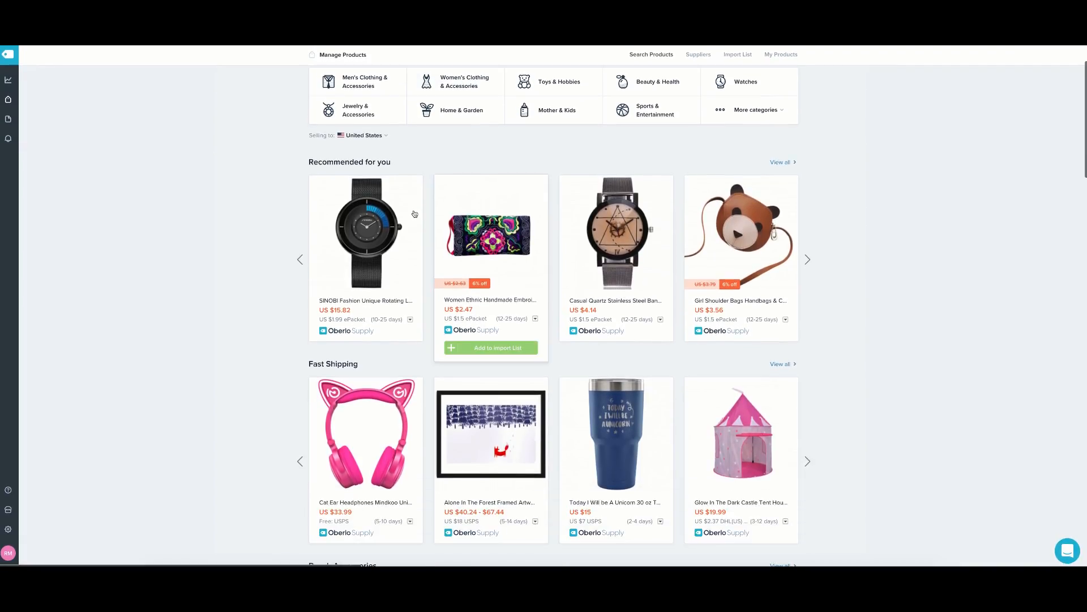
scroll(285, 202, "up", 2)
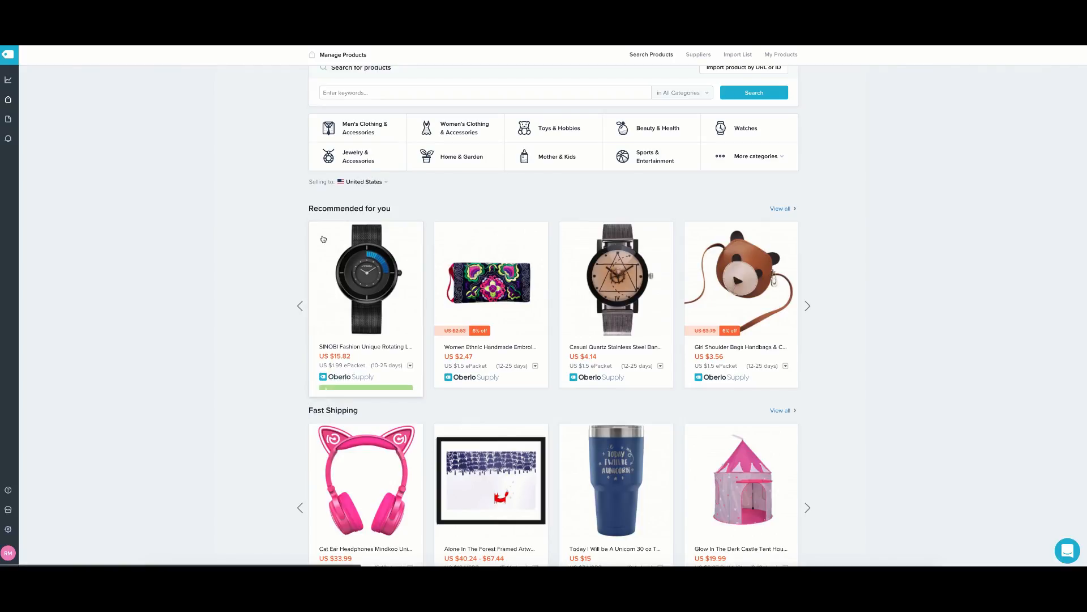
scroll(363, 340, "up", 1)
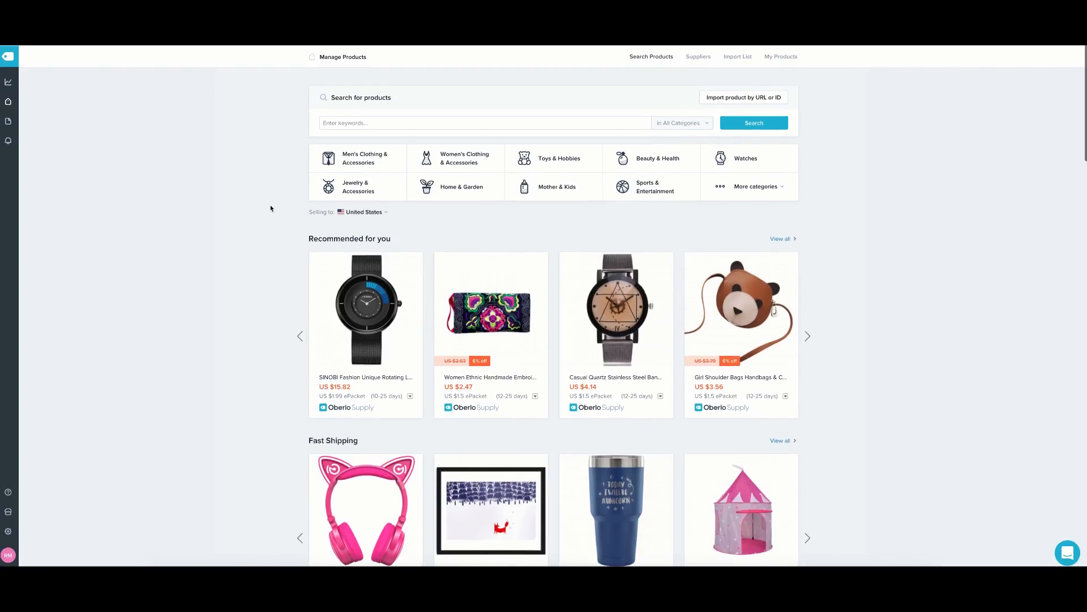
scroll(273, 202, "down", 3)
scroll(408, 368, "down", 2)
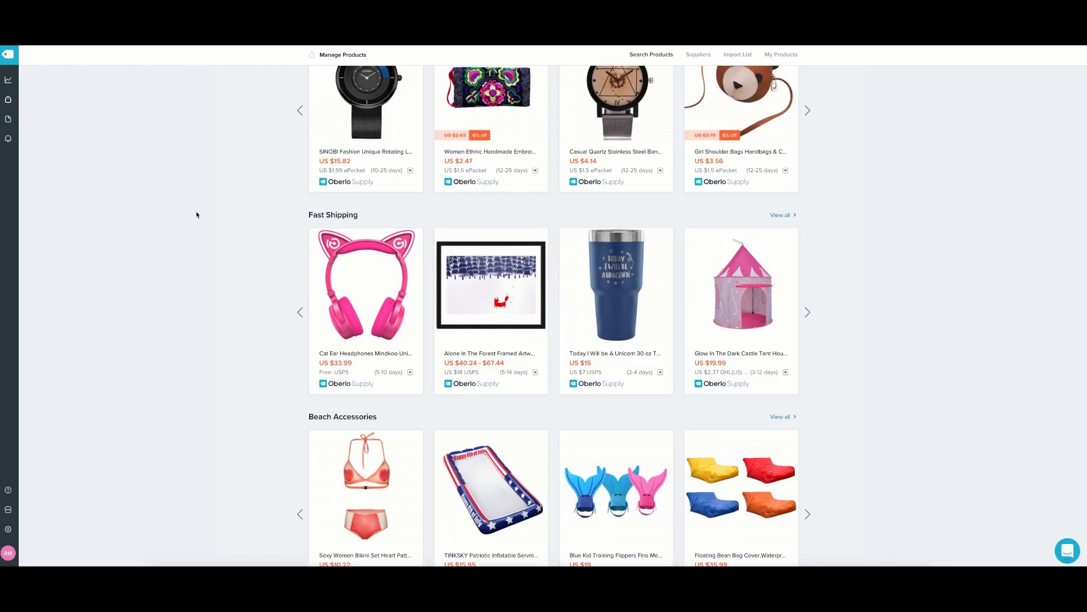
scroll(232, 223, "up", 3)
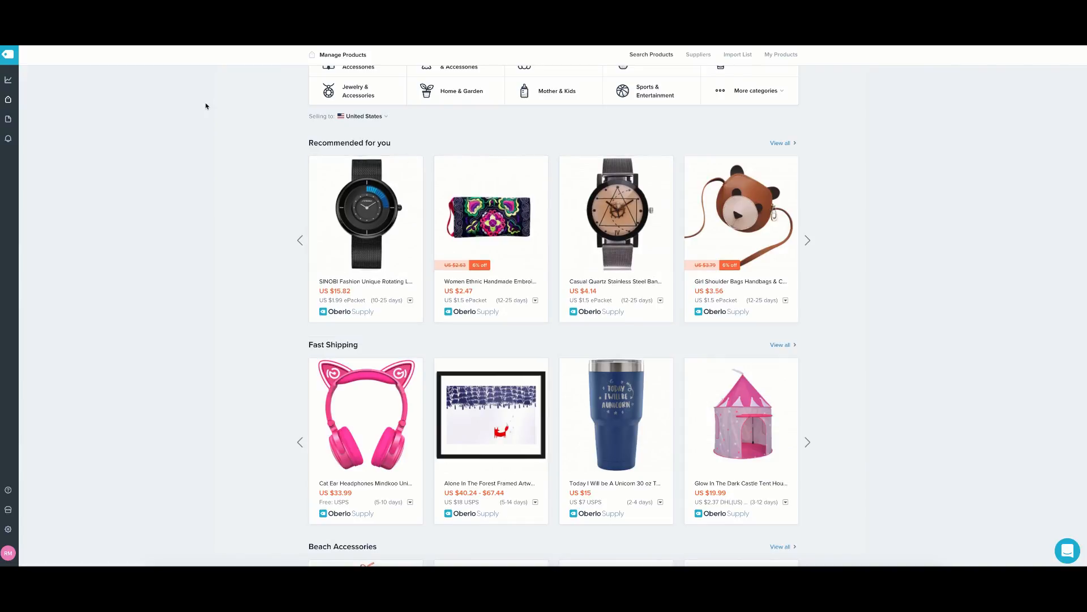
scroll(368, 205, "up", 2)
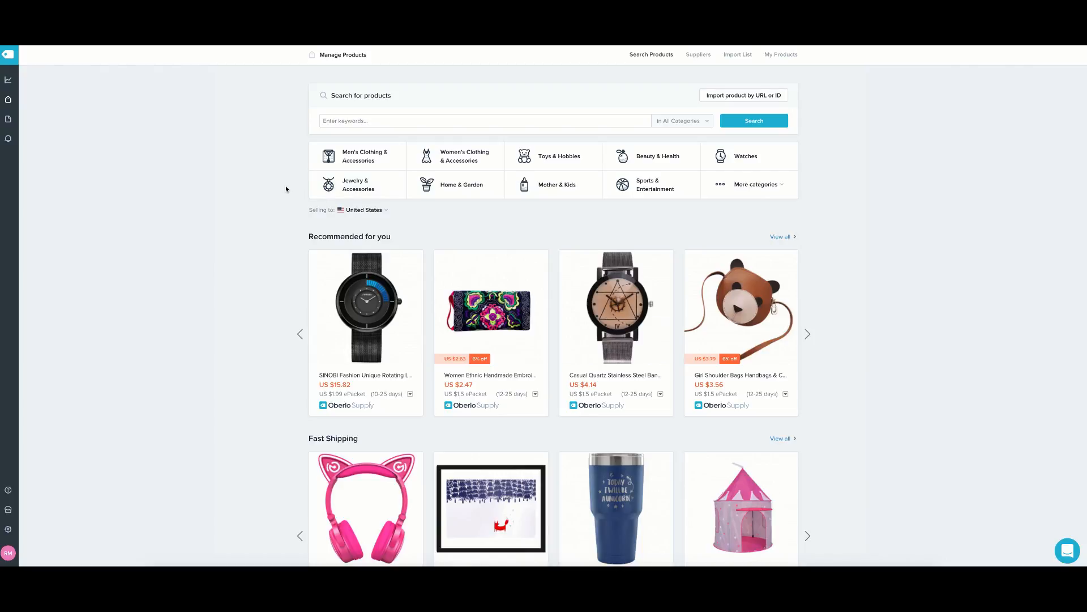
scroll(200, 133, "down", 1)
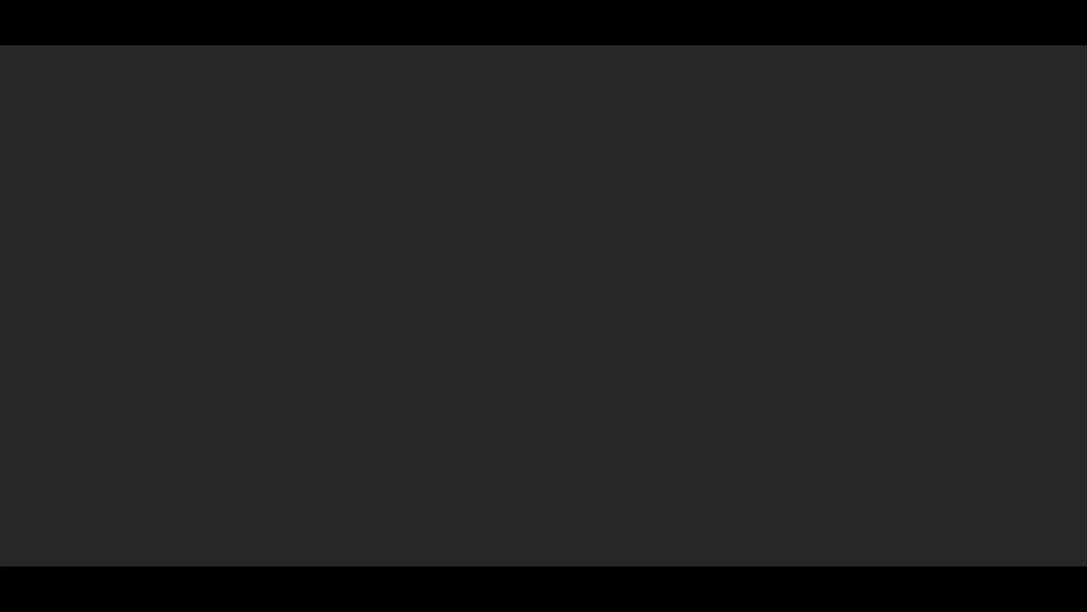
Search Google for 'google chrome extensions' and open the first Chrome Web Store result.
type("goo")
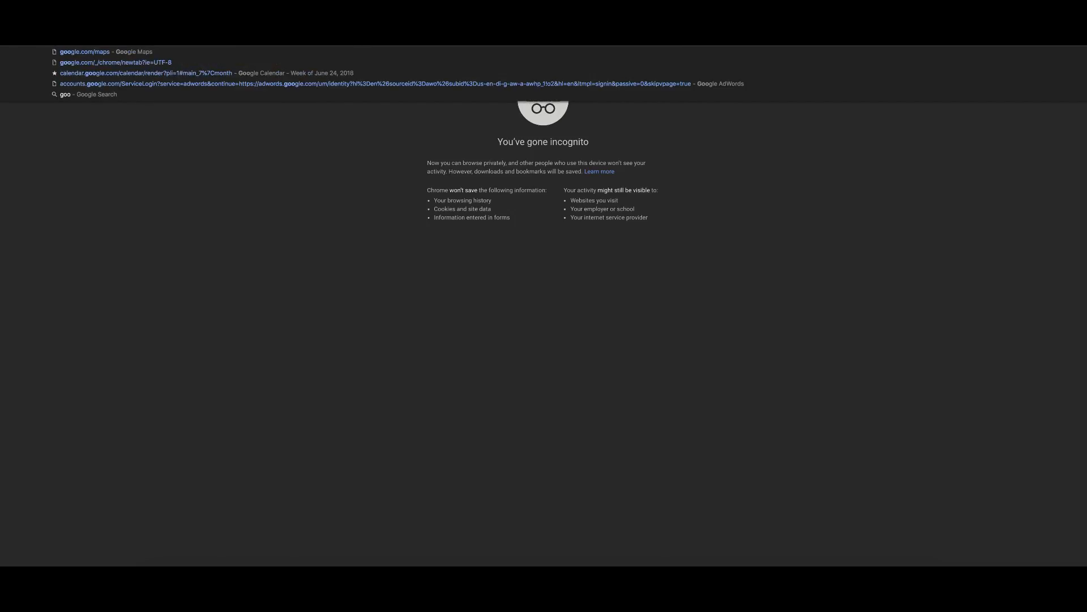
type("gle chrome exte")
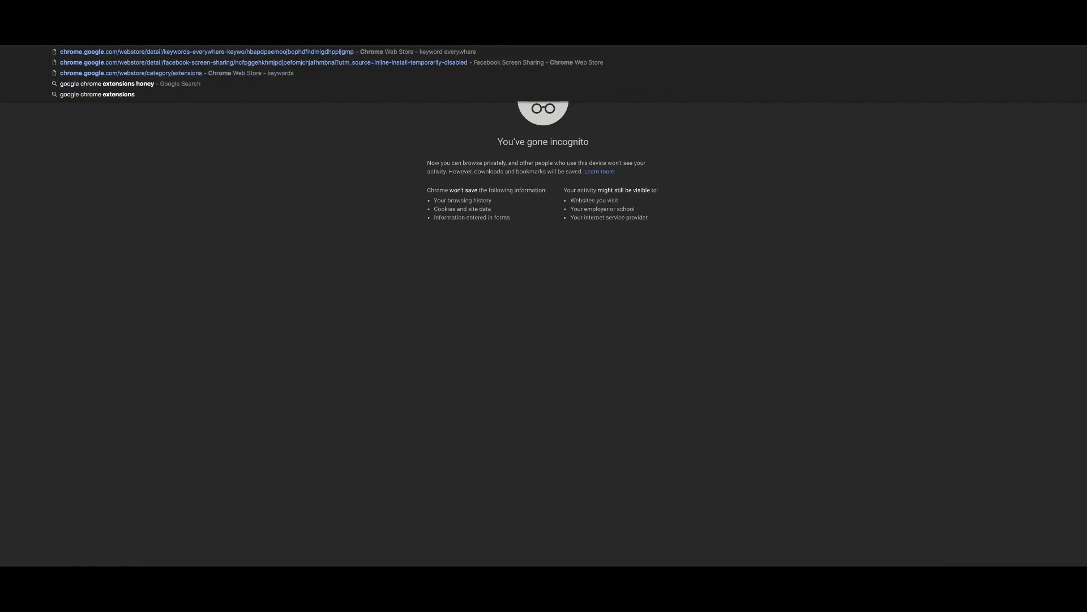
type("ns")
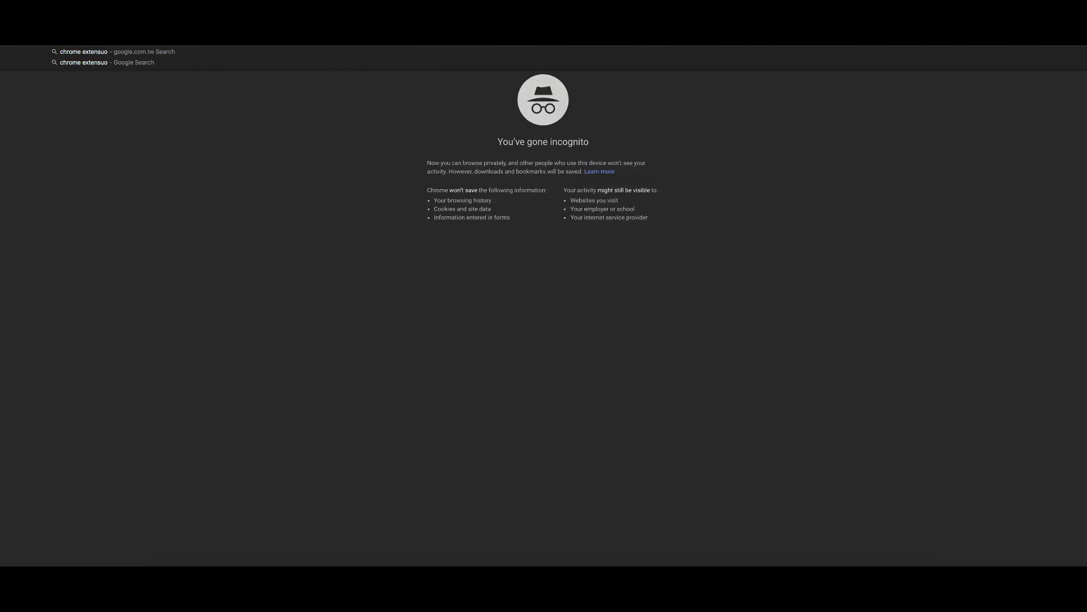
type("ions")
key("Return")
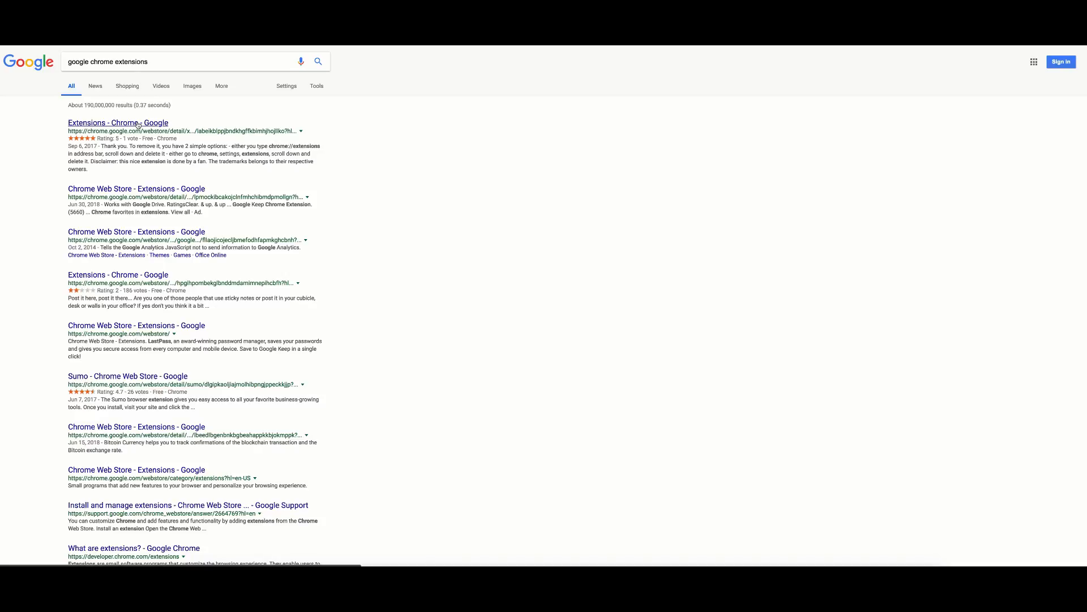
left_click(137, 124)
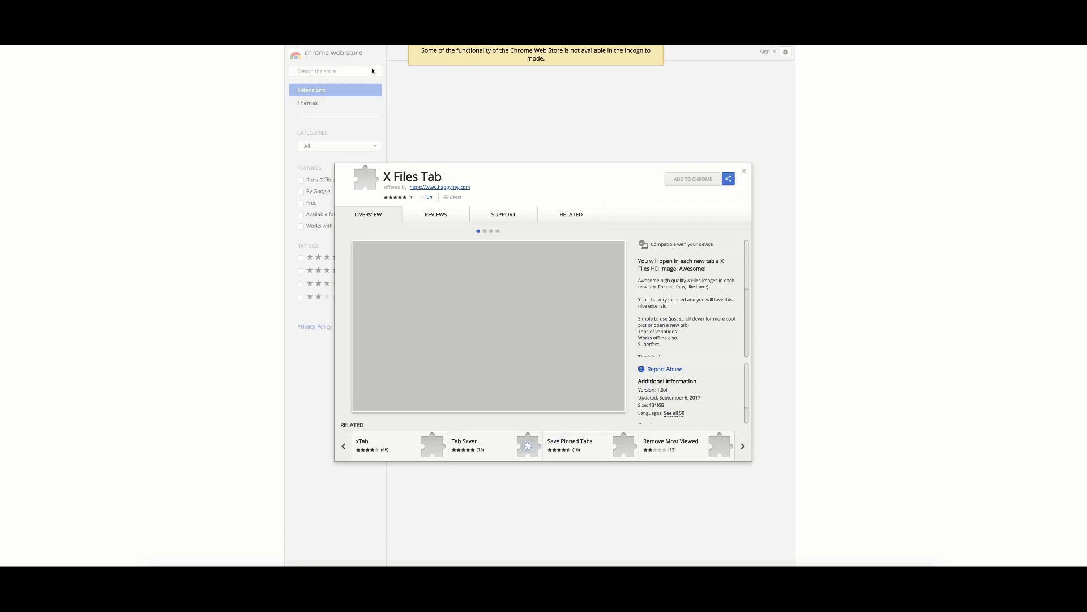
Search the Chrome Web Store for 'oberlo' and open the Oberlo product importer's details.
left_click(344, 82)
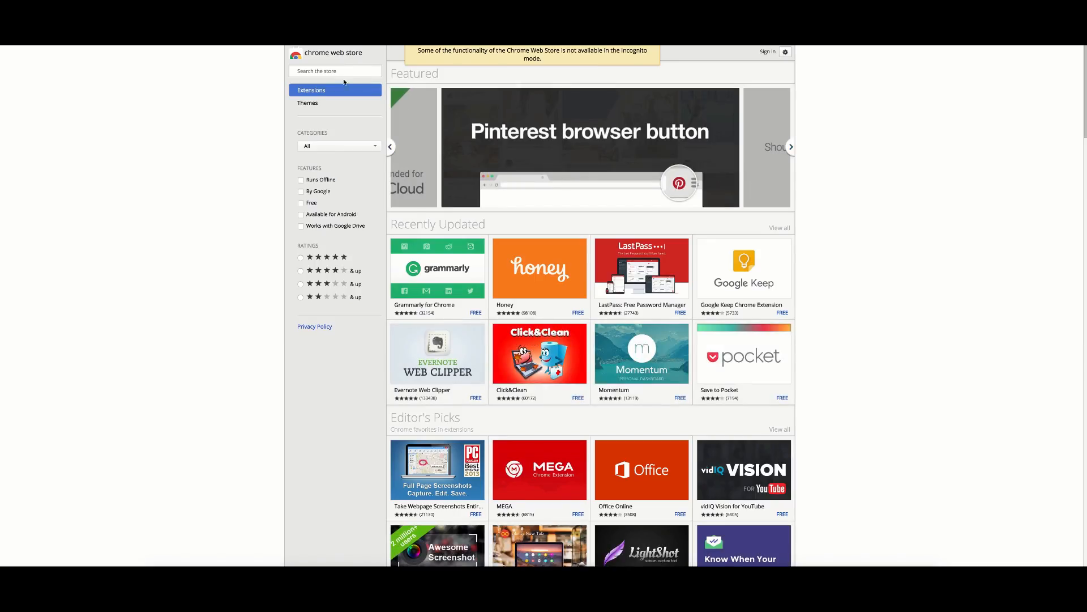
left_click(345, 72)
type("oberlo")
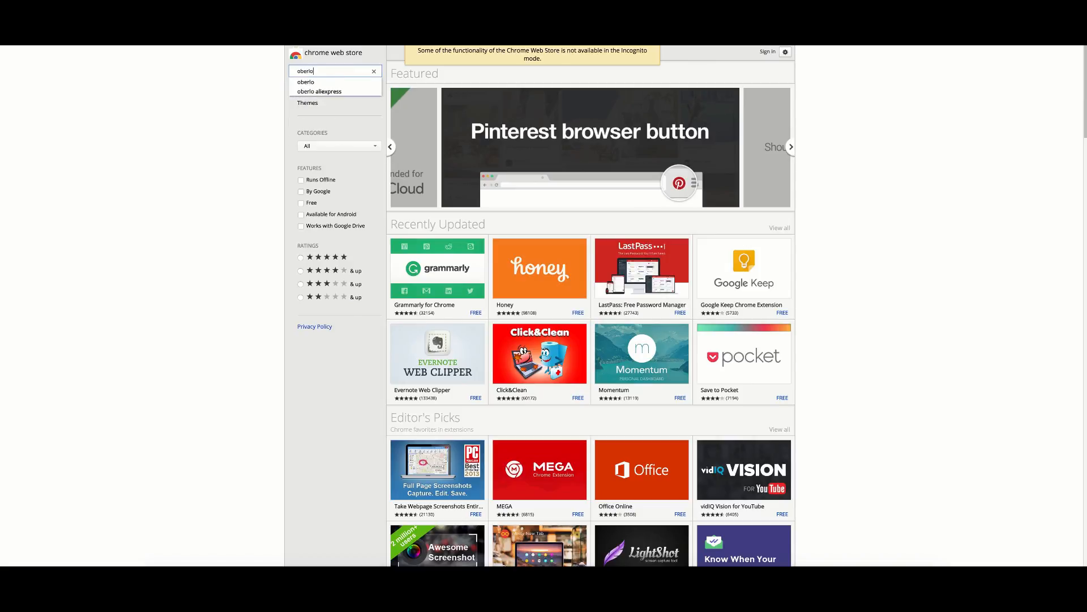
key("Return")
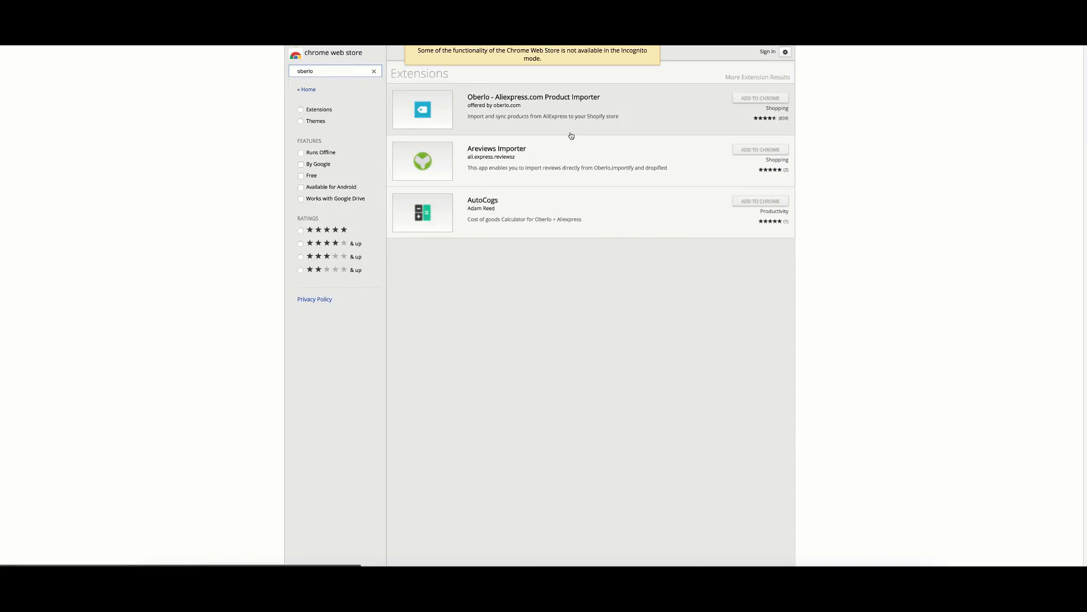
left_click(719, 104)
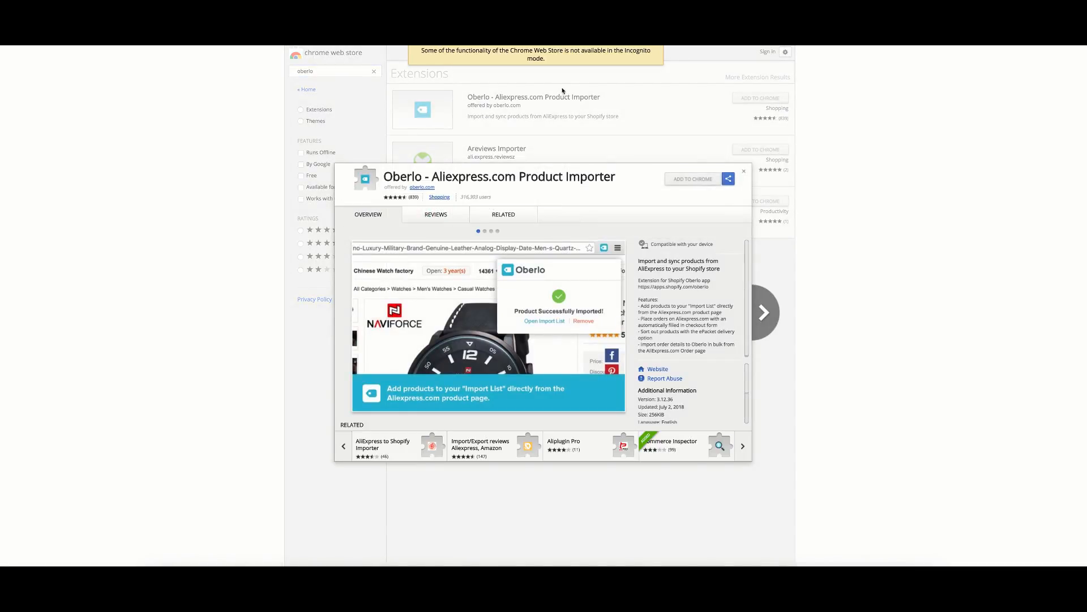
Review the Oberlo extension's details and sharing options, then close the details dialog.
left_click(729, 179)
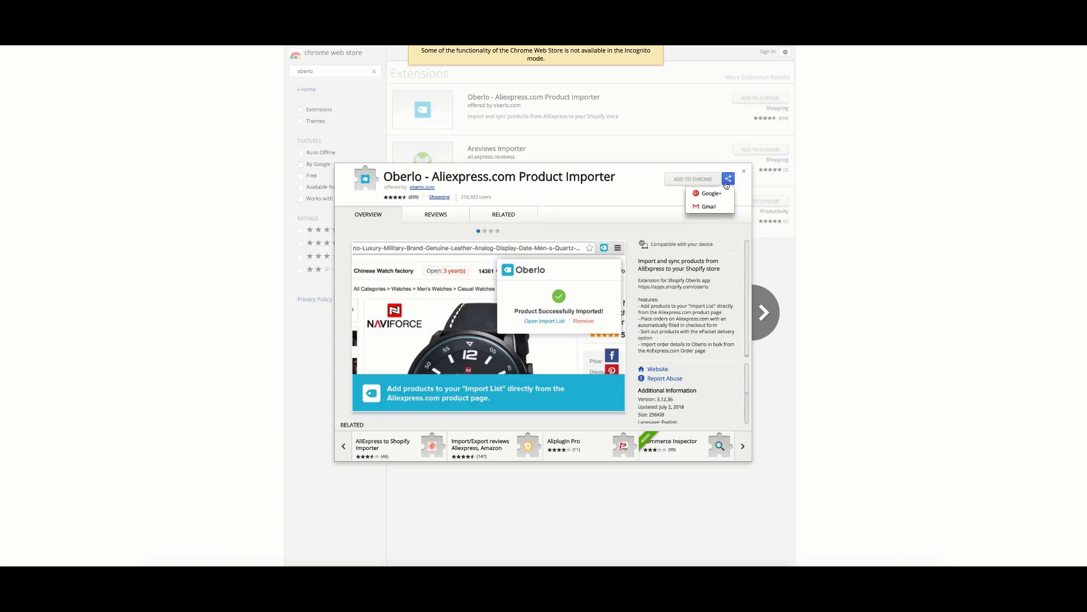
left_click(609, 140)
left_click(608, 140)
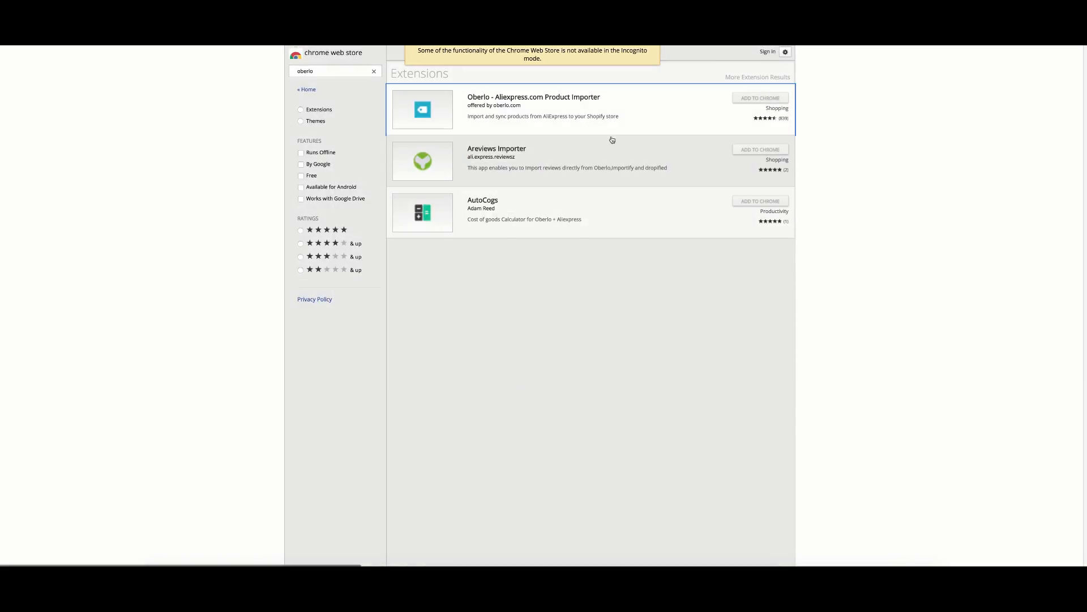
left_click(531, 100)
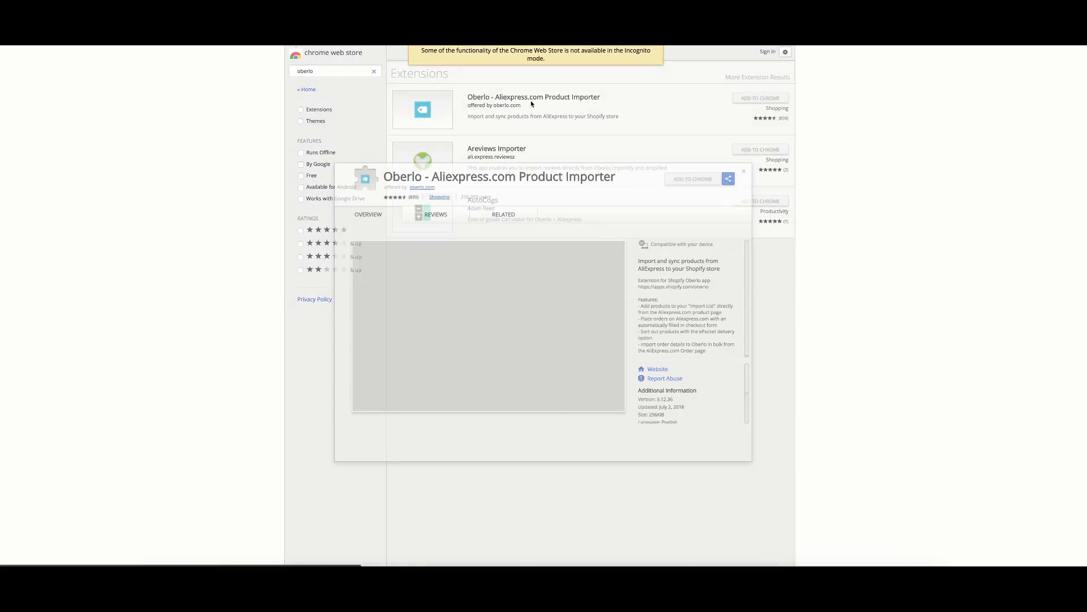
left_click(728, 179)
left_click(650, 156)
left_click(651, 156)
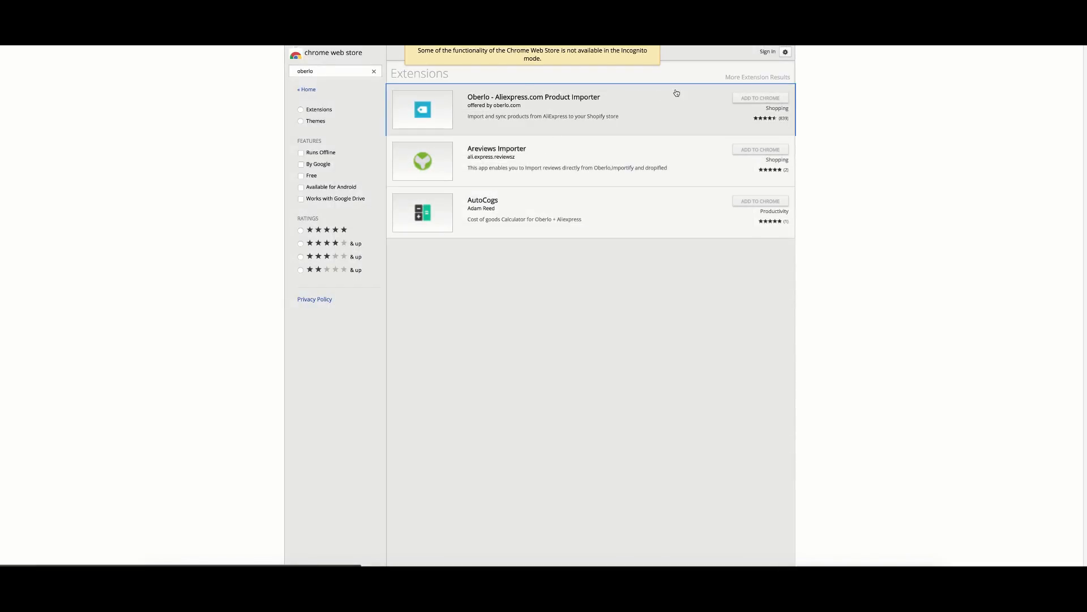
left_click(743, 99)
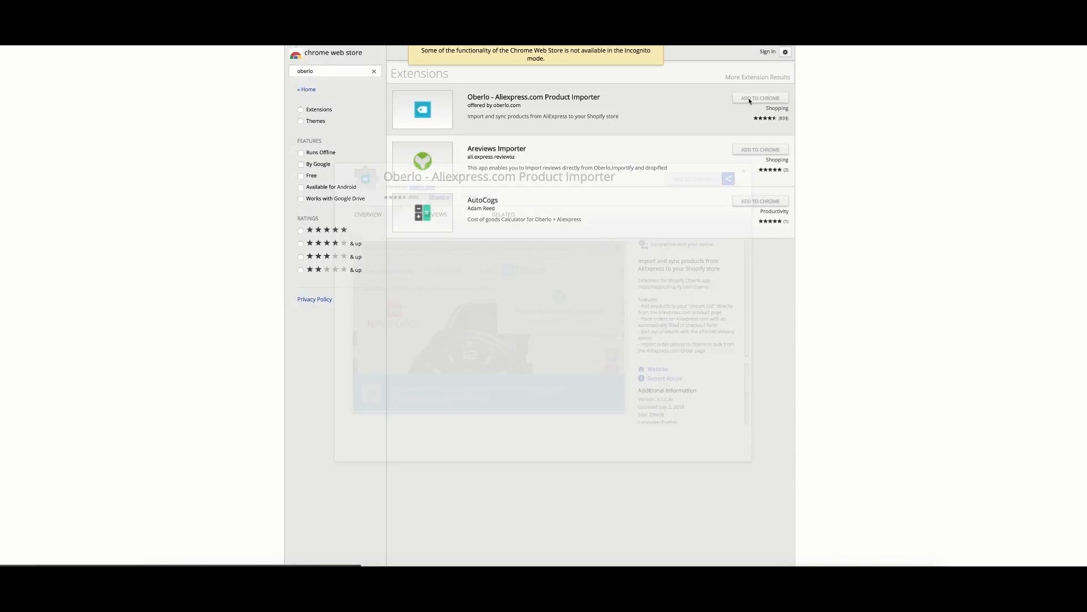
left_click(744, 173)
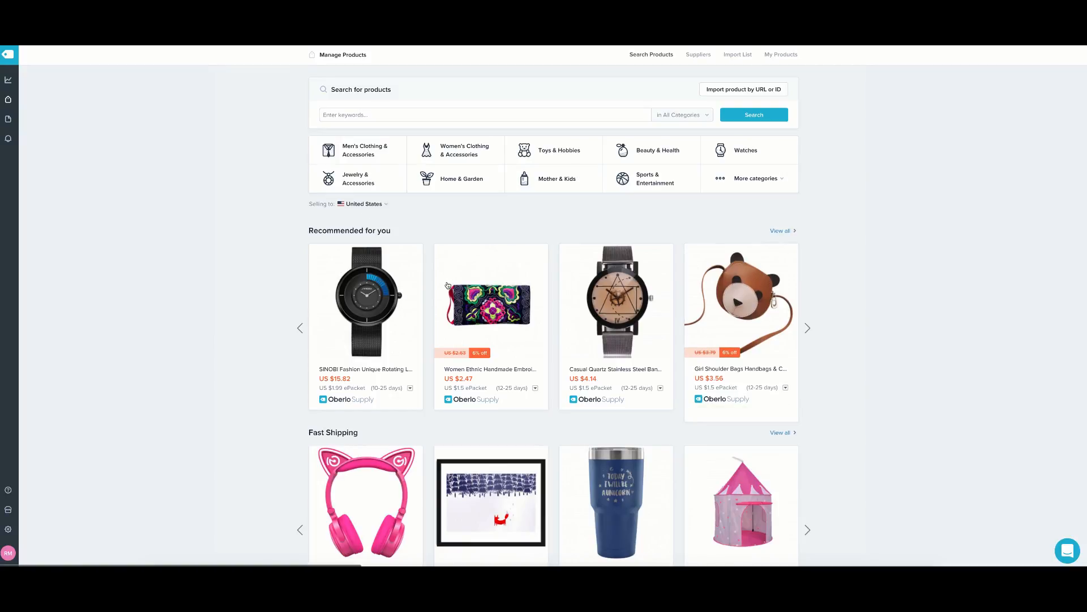
left_click(377, 115)
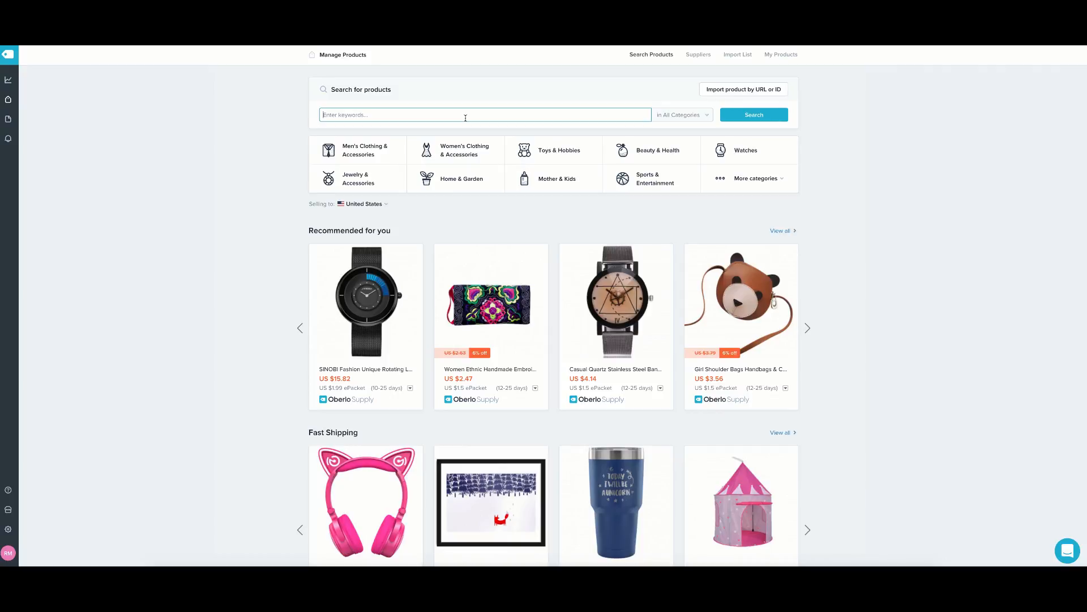
scroll(507, 217, "down", 3)
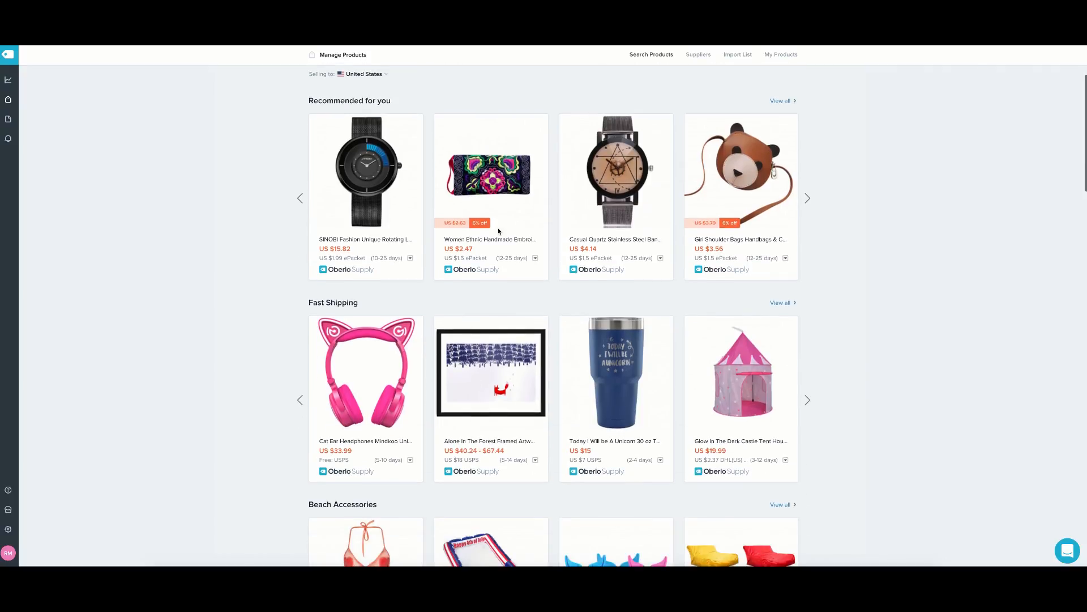
left_click(301, 198)
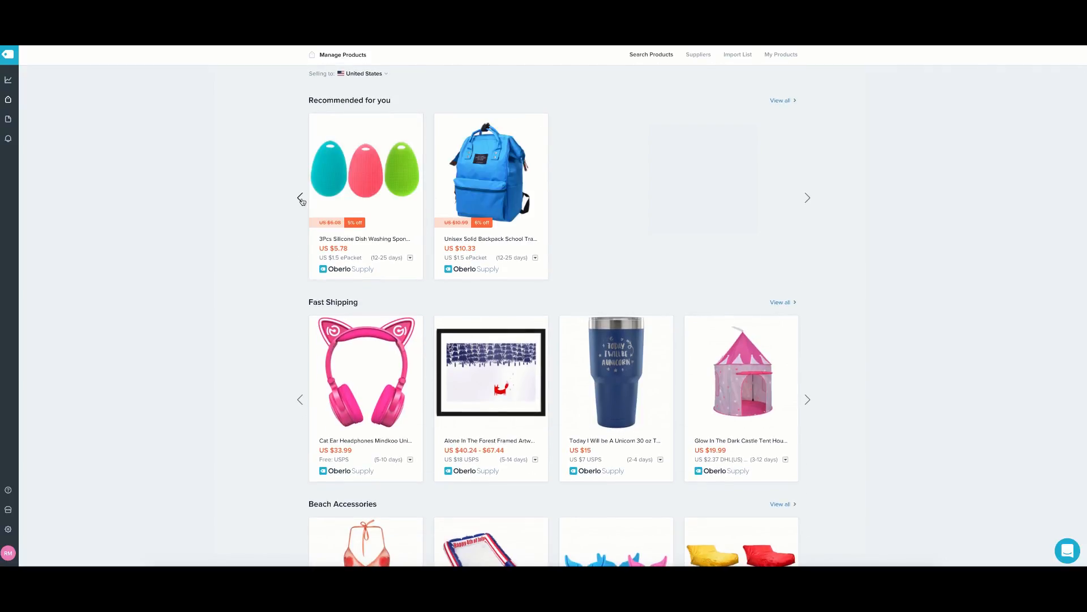
left_click(302, 201)
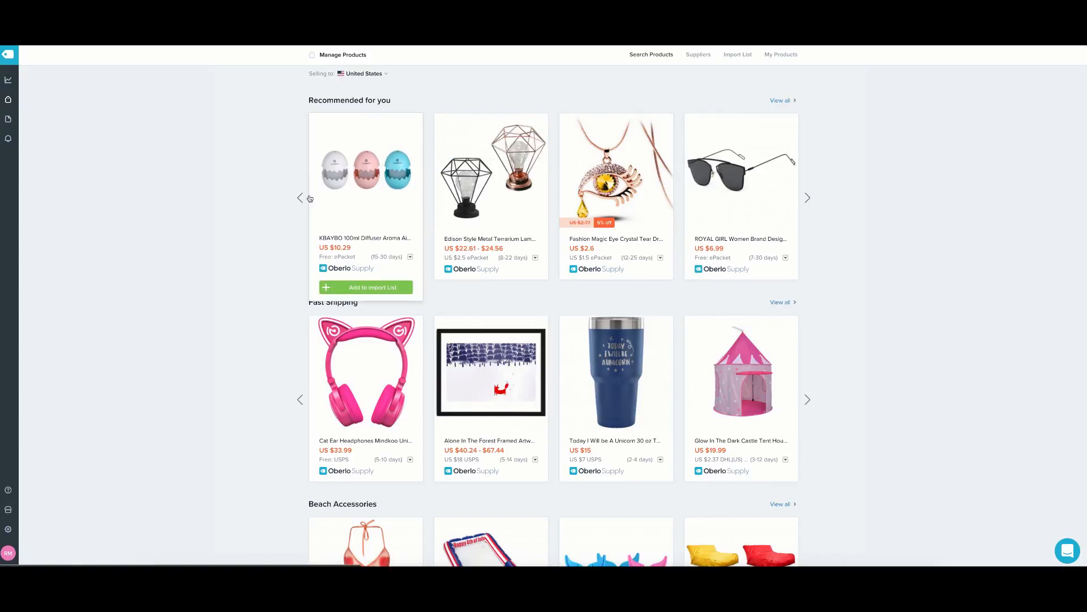
left_click(300, 199)
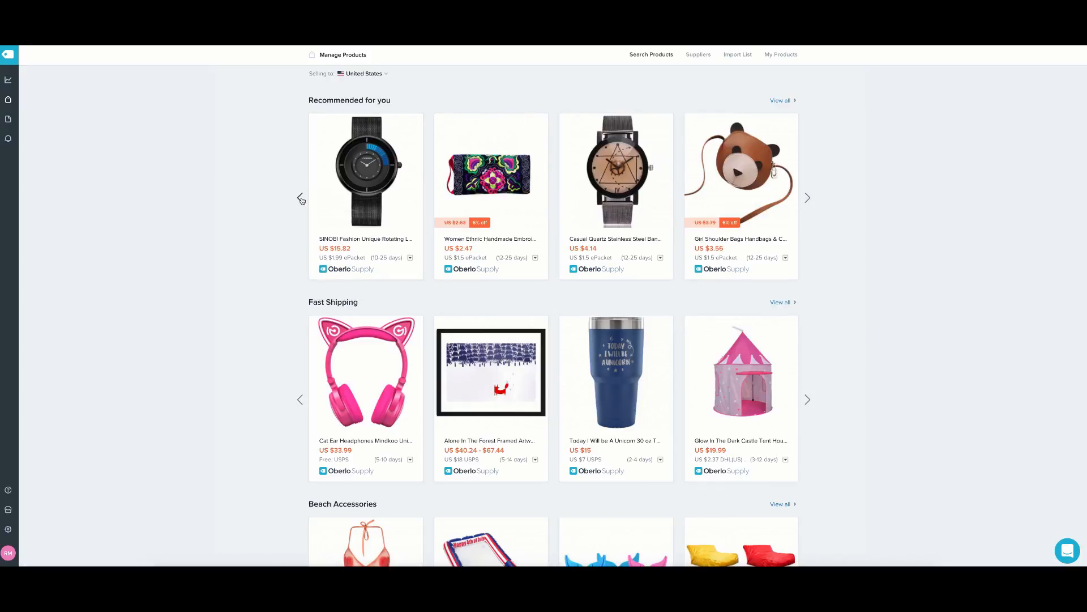
left_click(810, 196)
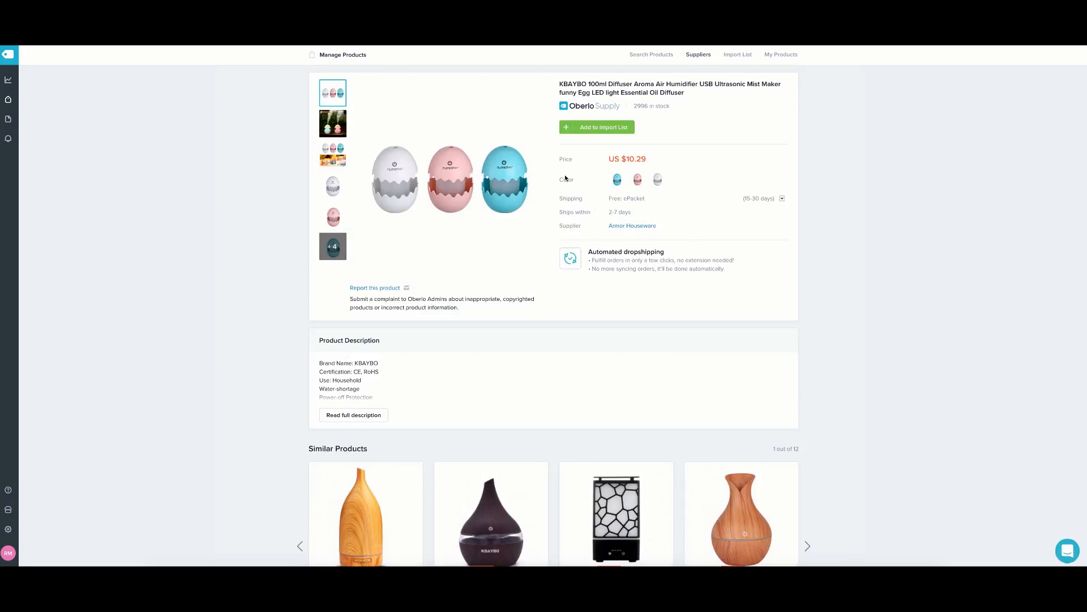
Preview the diffuser's second photo and egg collage photo full size.
scroll(485, 234, "down", 2)
scroll(597, 150, "up", 2)
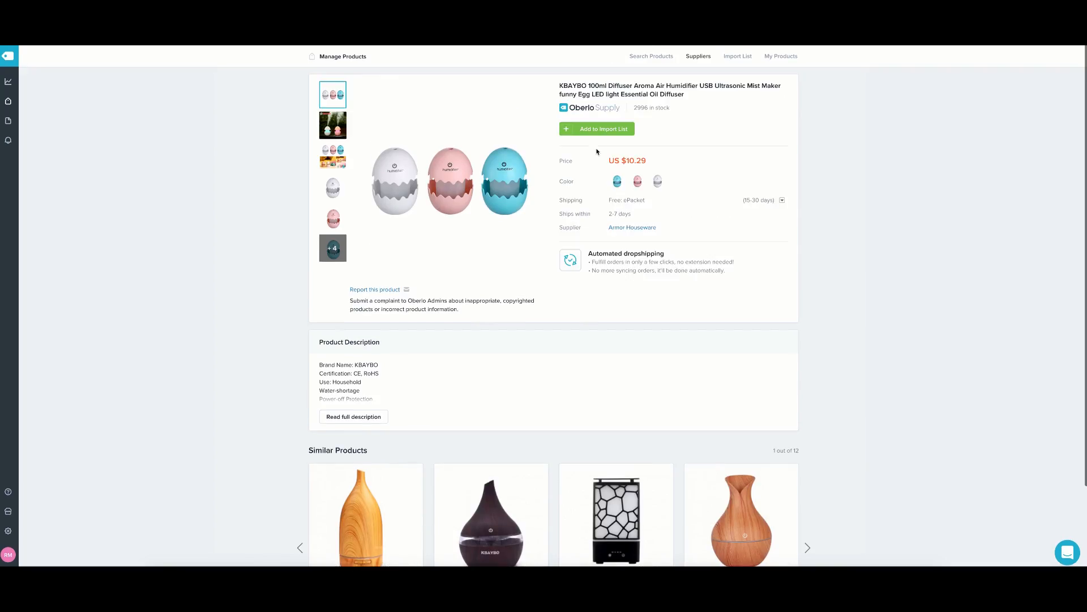
left_click(334, 129)
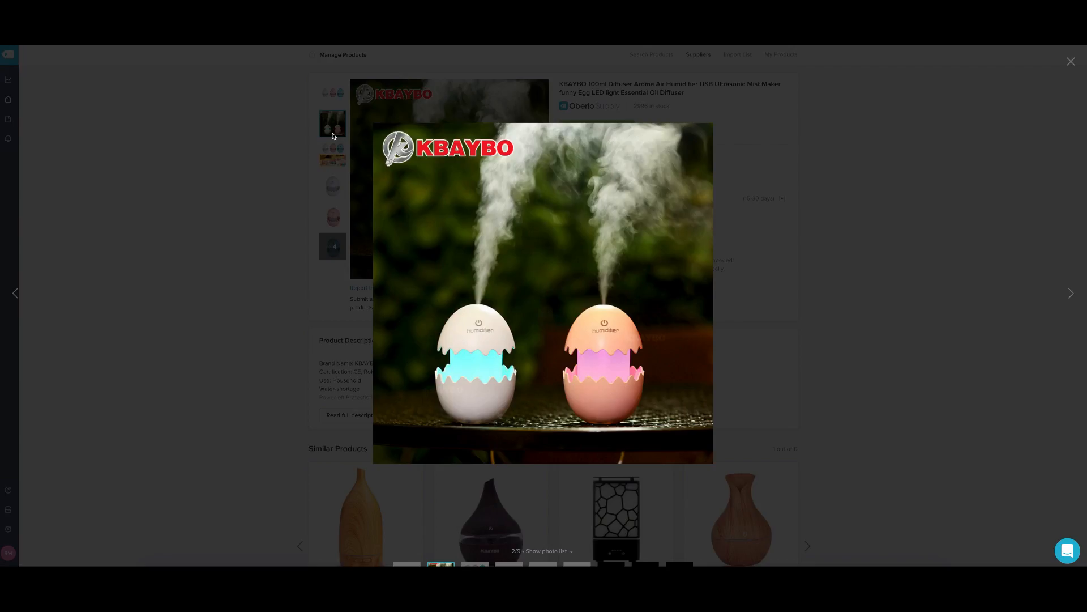
left_click(779, 111)
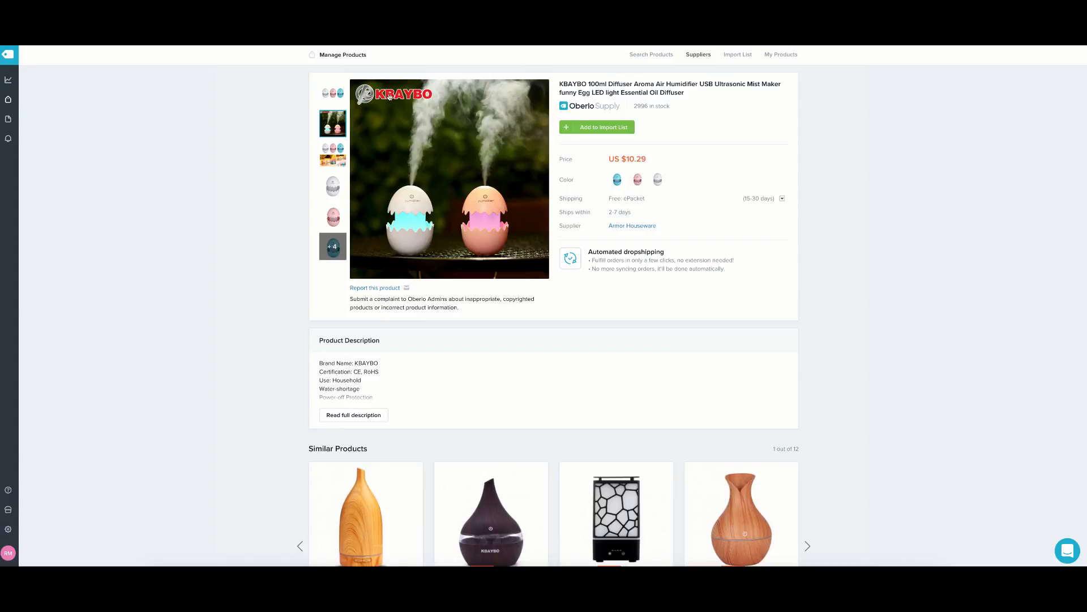
left_click(333, 154)
left_click(792, 115)
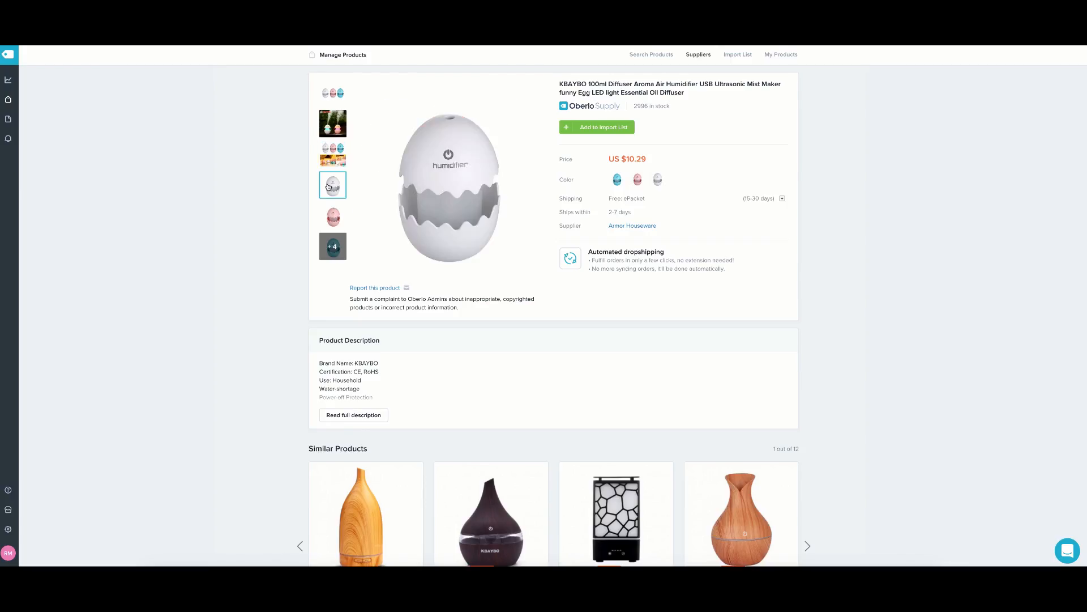
Add the KBAYBO egg diffuser (US $10.29) to the import list and return to browsing products.
left_click(607, 125)
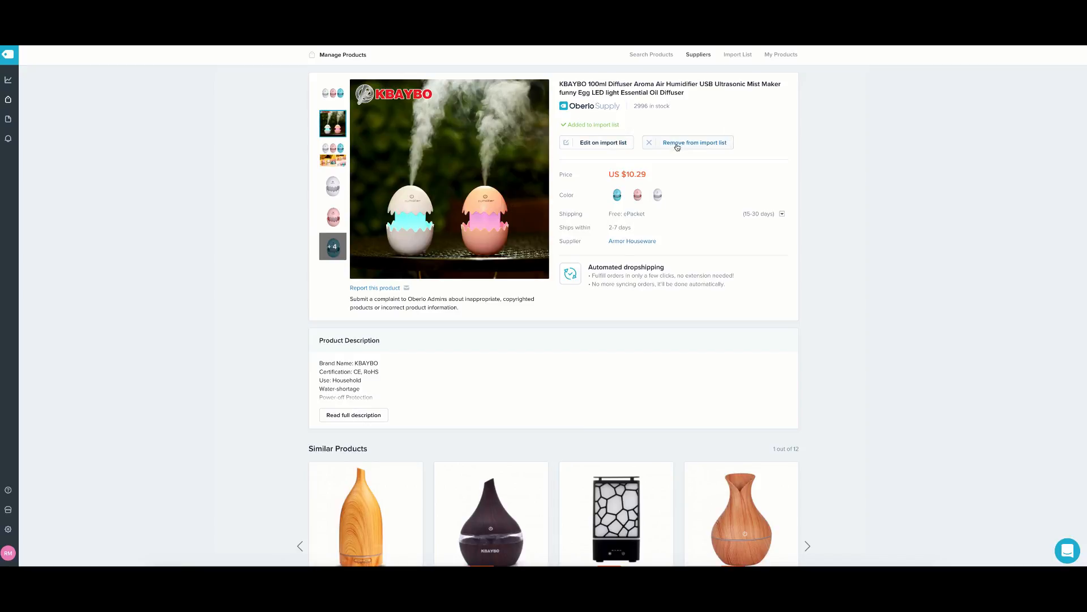
scroll(351, 300, "down", 1)
scroll(679, 90, "up", 1)
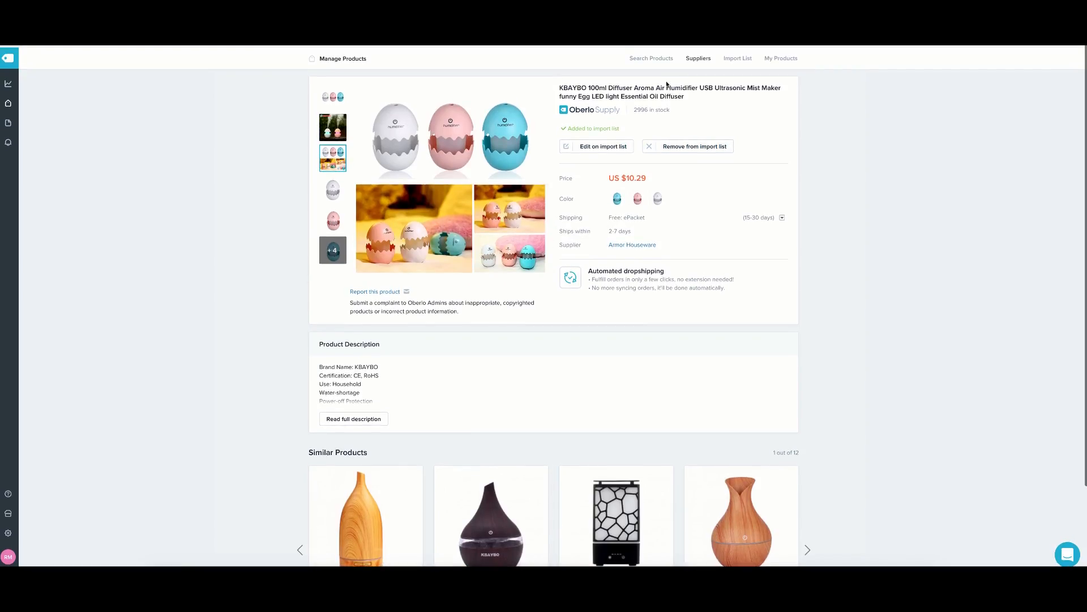
scroll(248, 81, "down", 1)
left_click(664, 57)
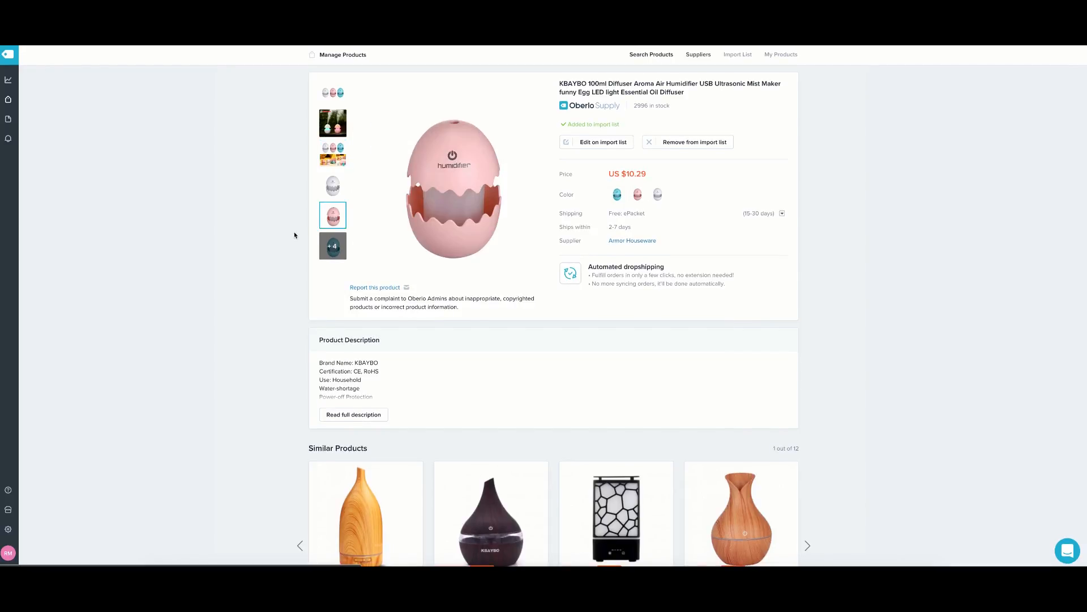
scroll(295, 235, "down", 1)
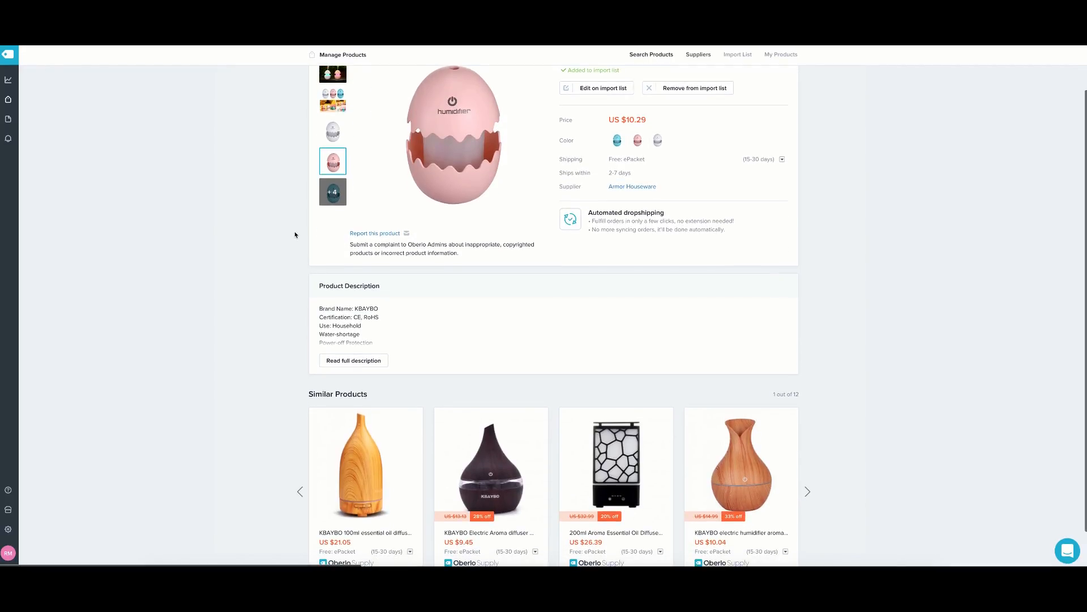
scroll(294, 235, "down", 1)
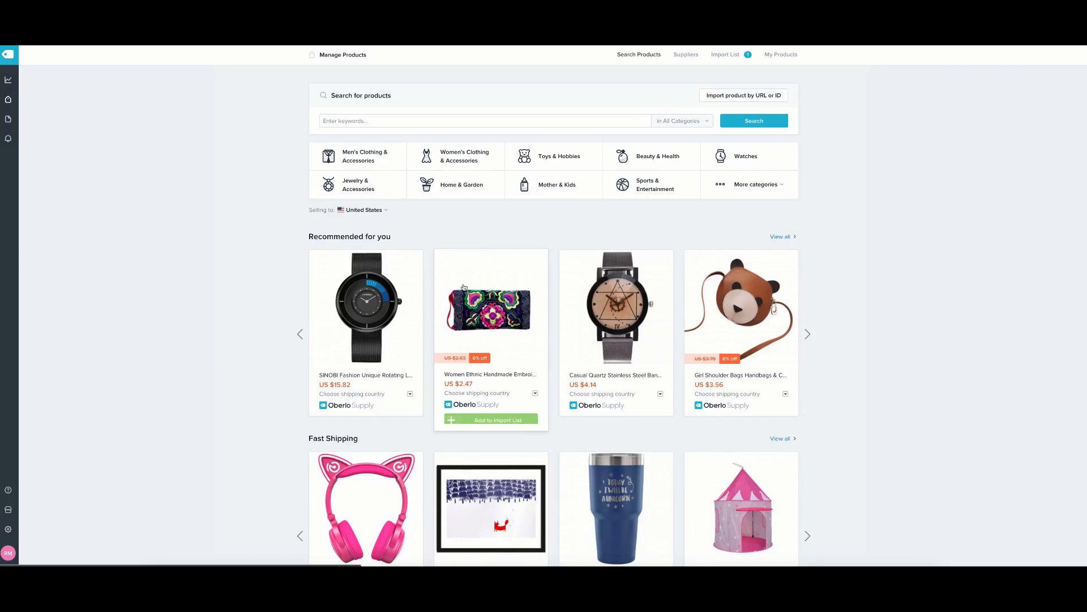
Open the SINOBI ultra-thin steel watch's page and add it (US $15.82) to the import list.
scroll(310, 269, "down", 4)
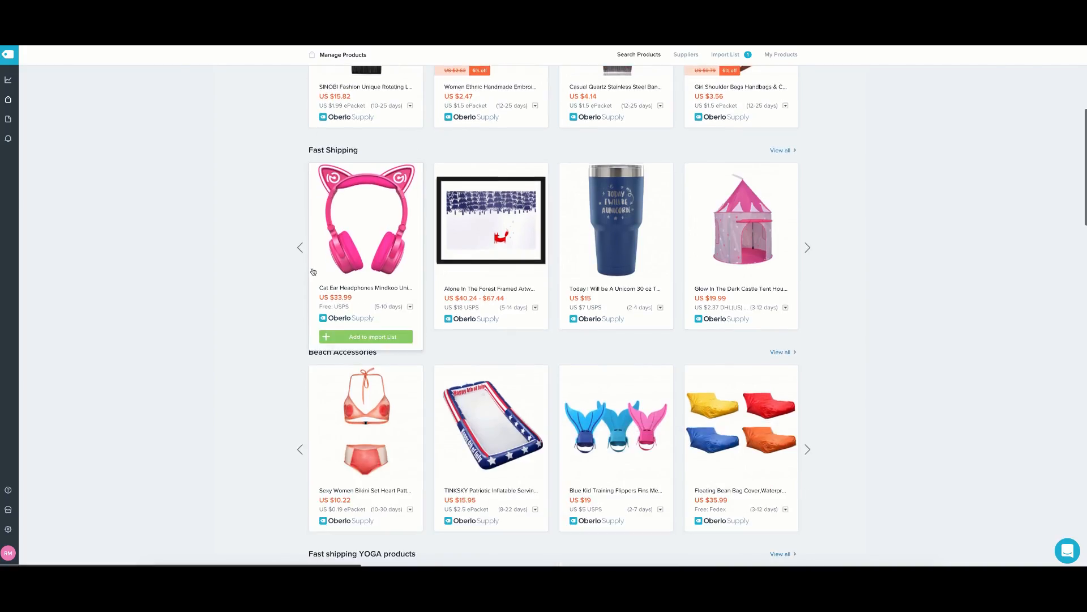
scroll(317, 273, "up", 4)
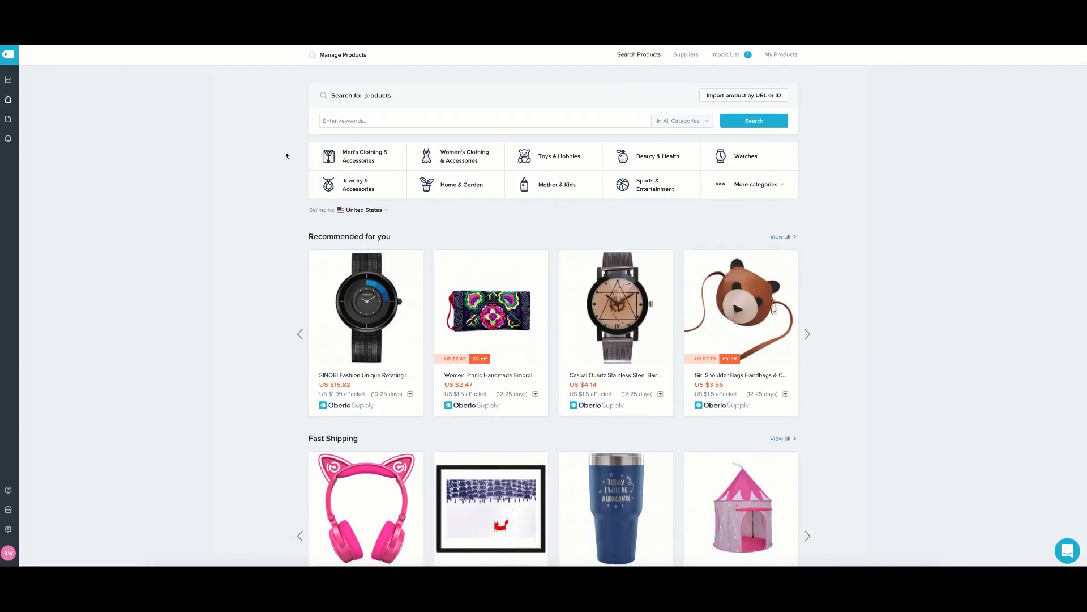
left_click(359, 338)
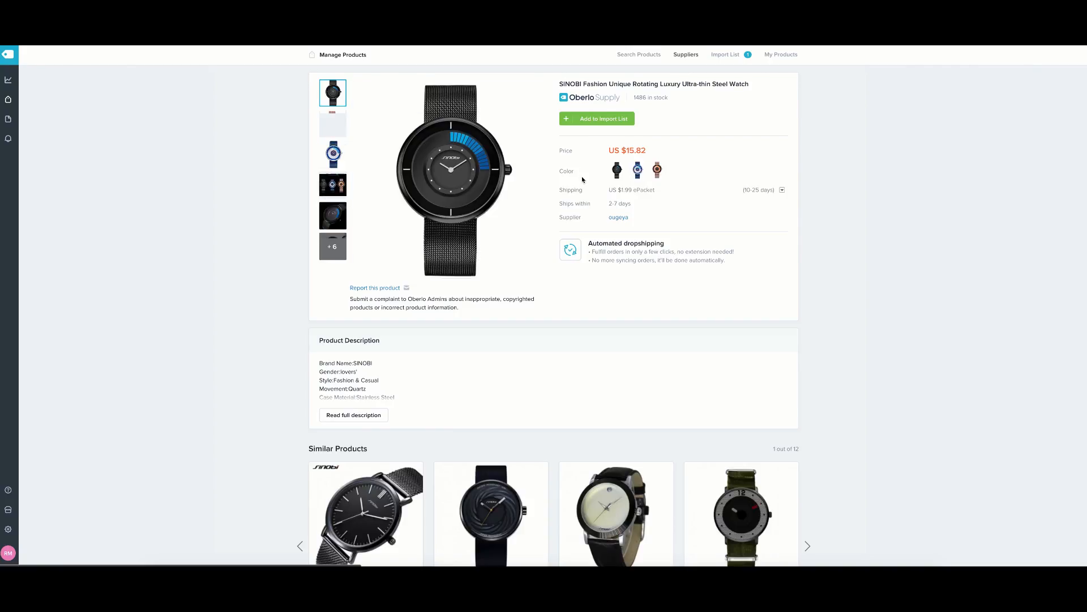
mouse_move(336, 225)
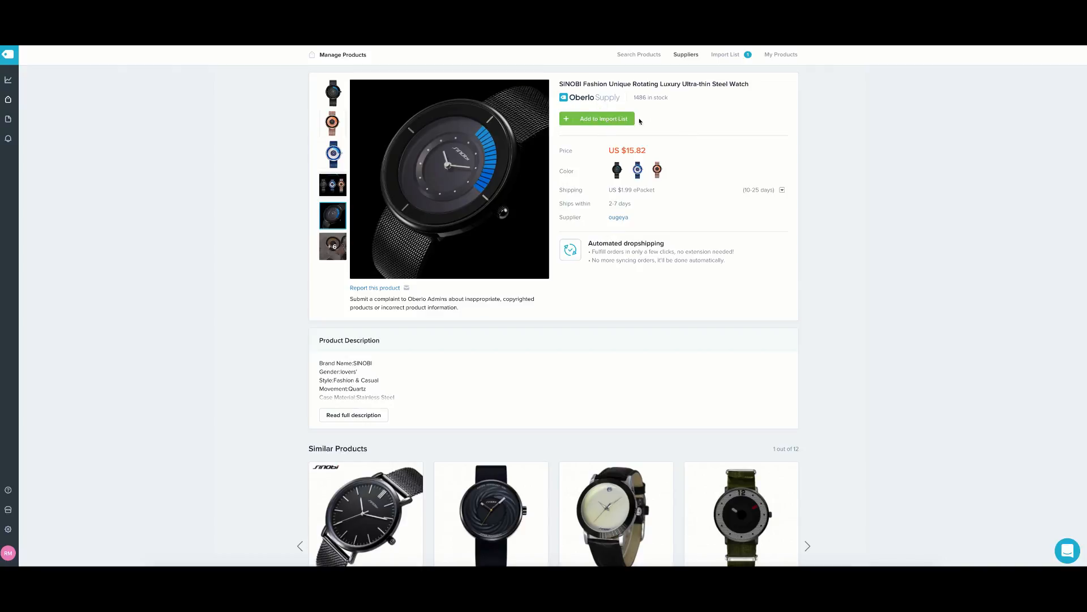
left_click(624, 120)
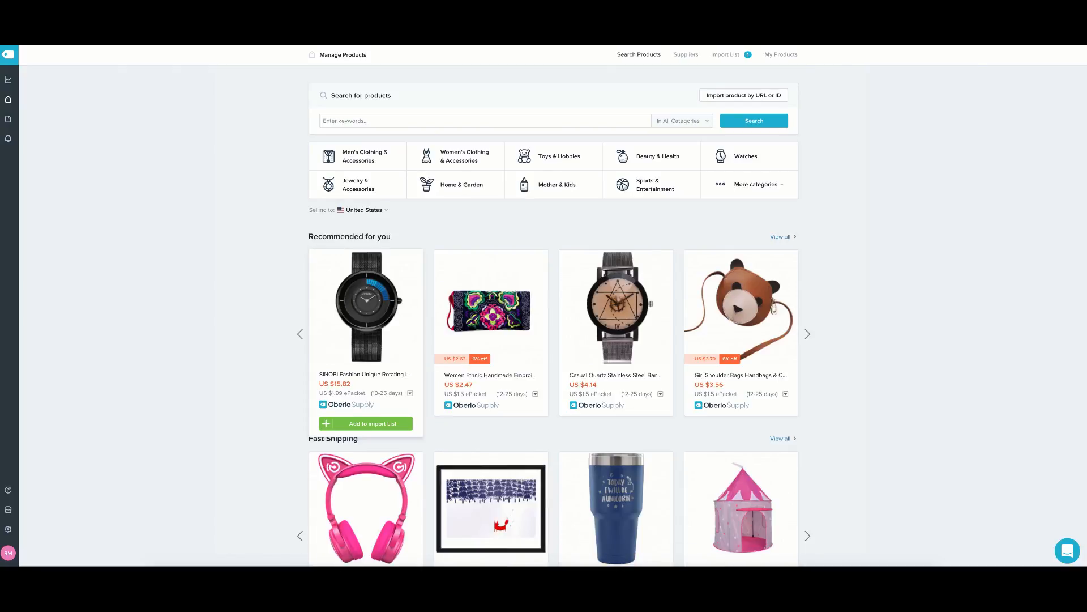
Page the Recommended carousel to the Unisex Solid Backpack and add it (US $10.33) to the import list.
scroll(499, 286, "down", 9)
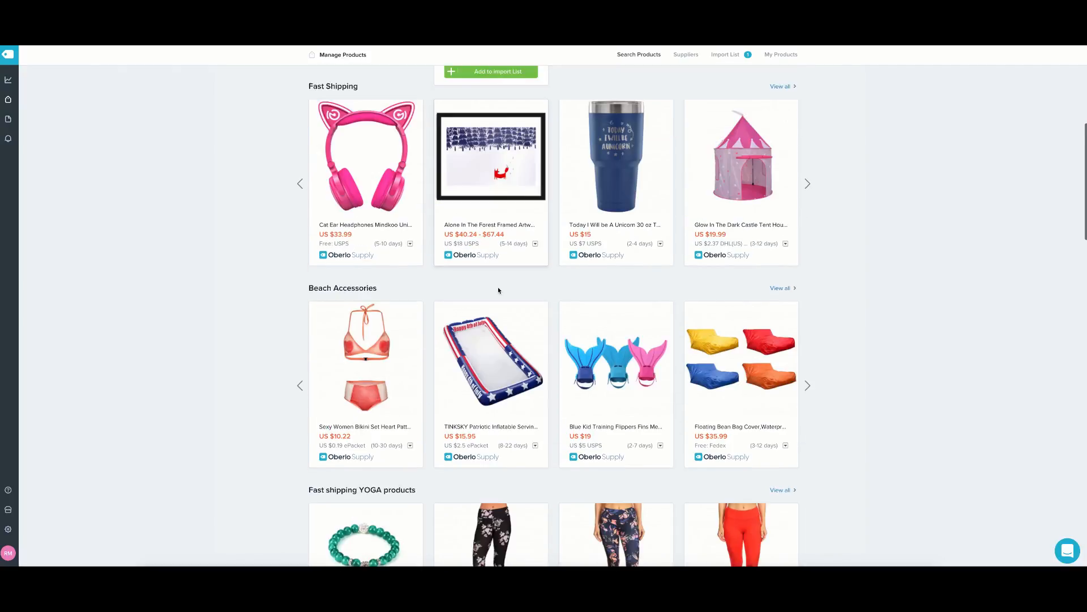
scroll(499, 290, "up", 8)
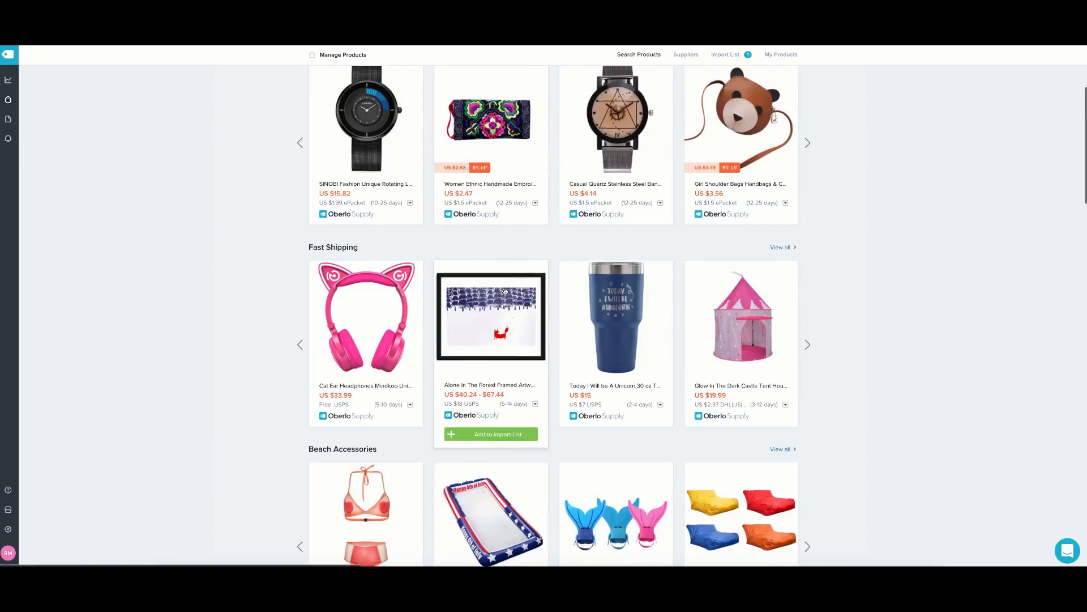
scroll(503, 290, "up", 1)
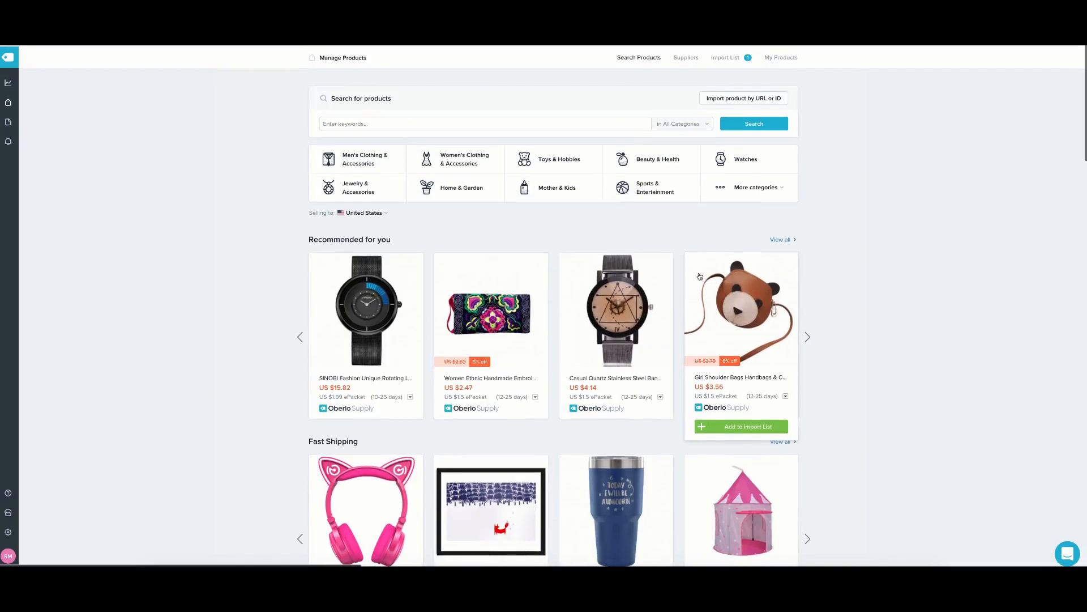
scroll(700, 274, "down", 3)
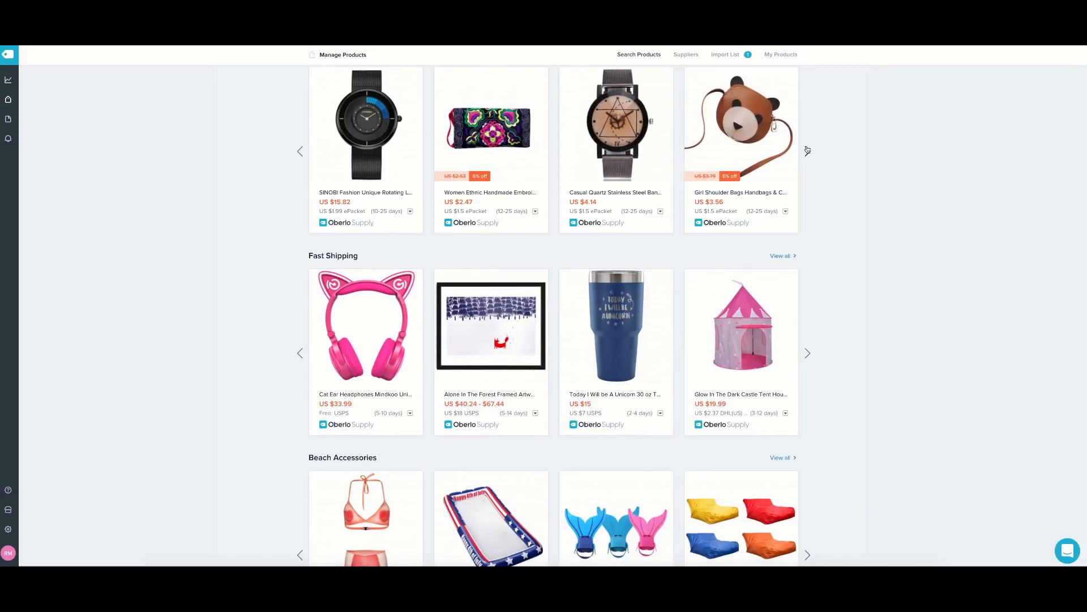
left_click(808, 151)
left_click(808, 150)
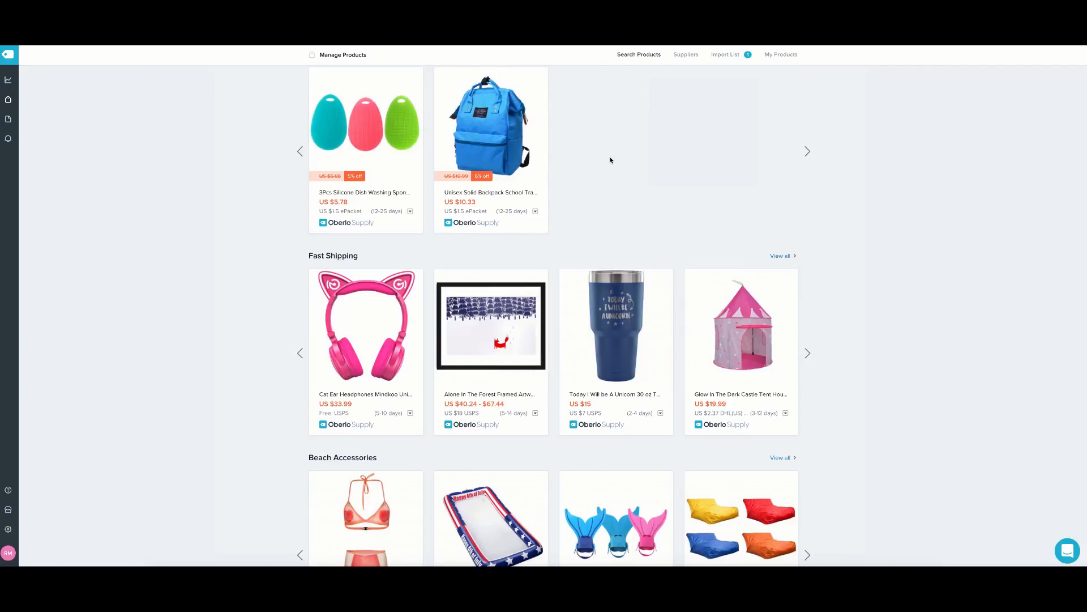
left_click(300, 151)
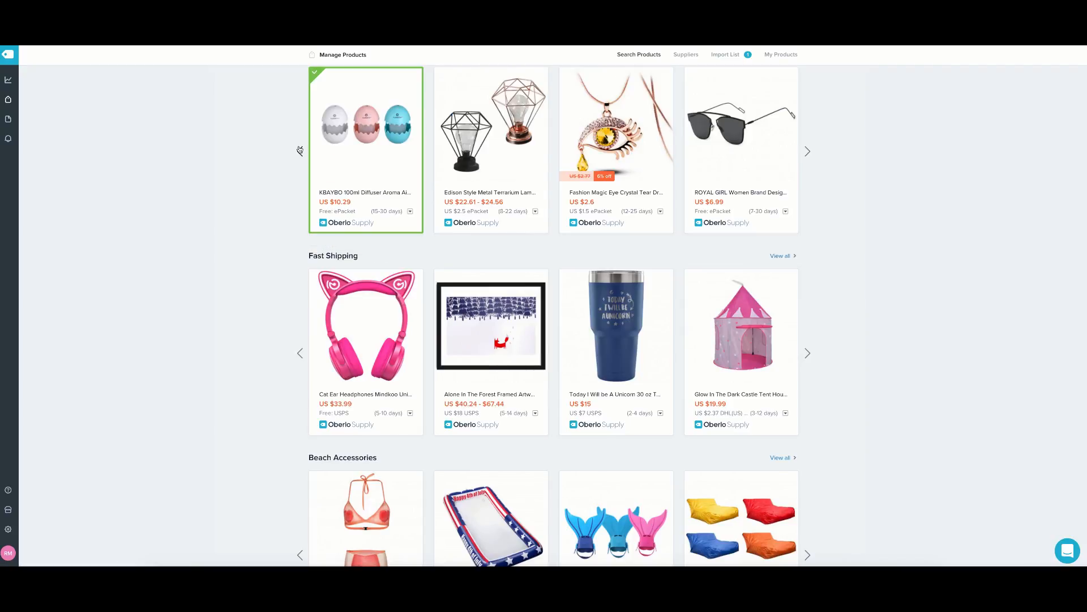
left_click(808, 151)
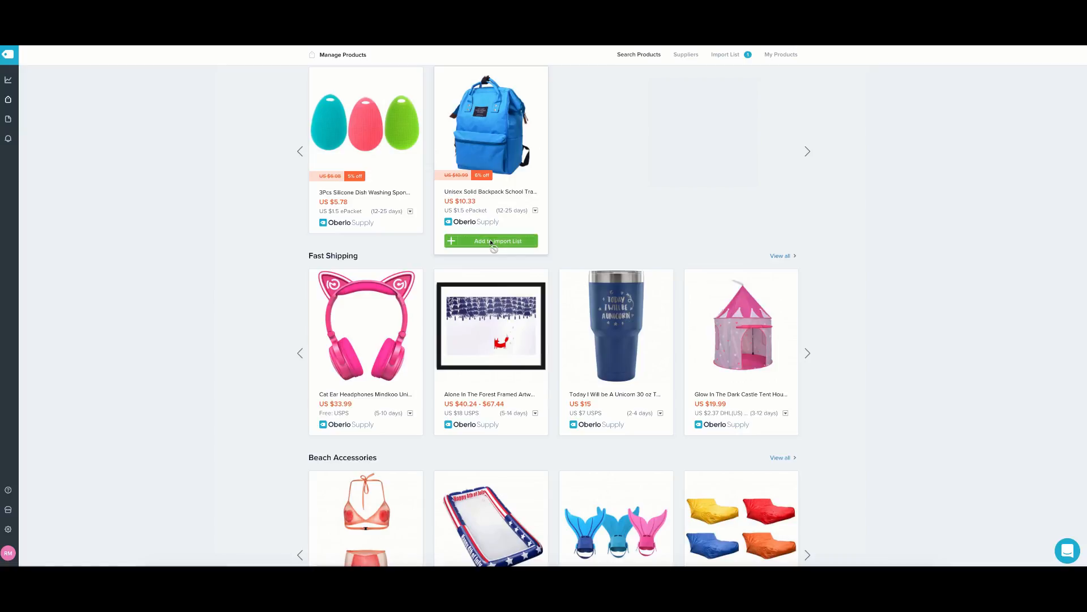
left_click(491, 243)
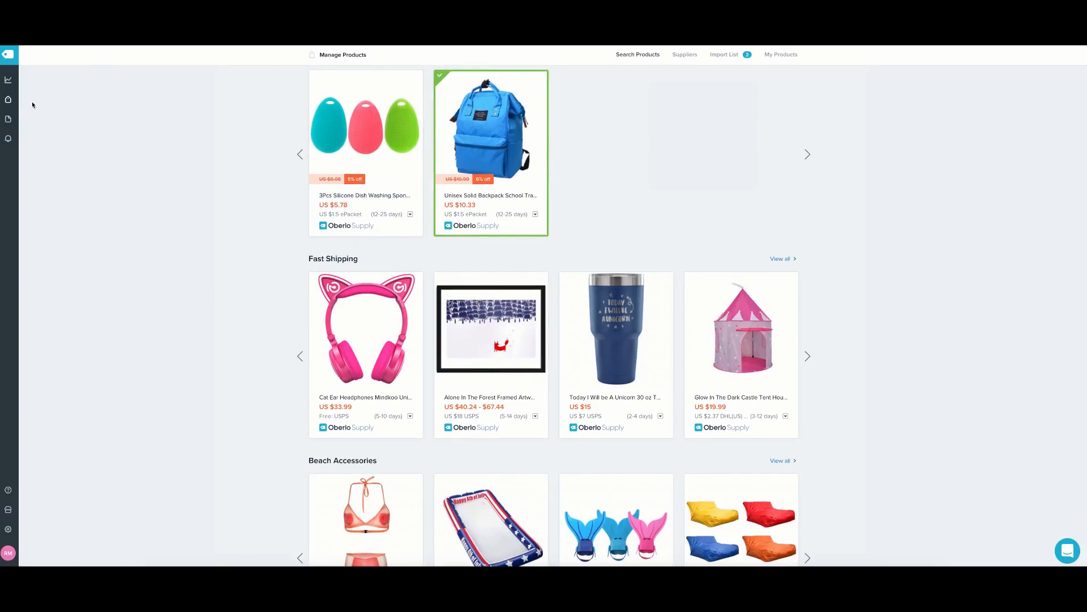
mouse_move(13, 104)
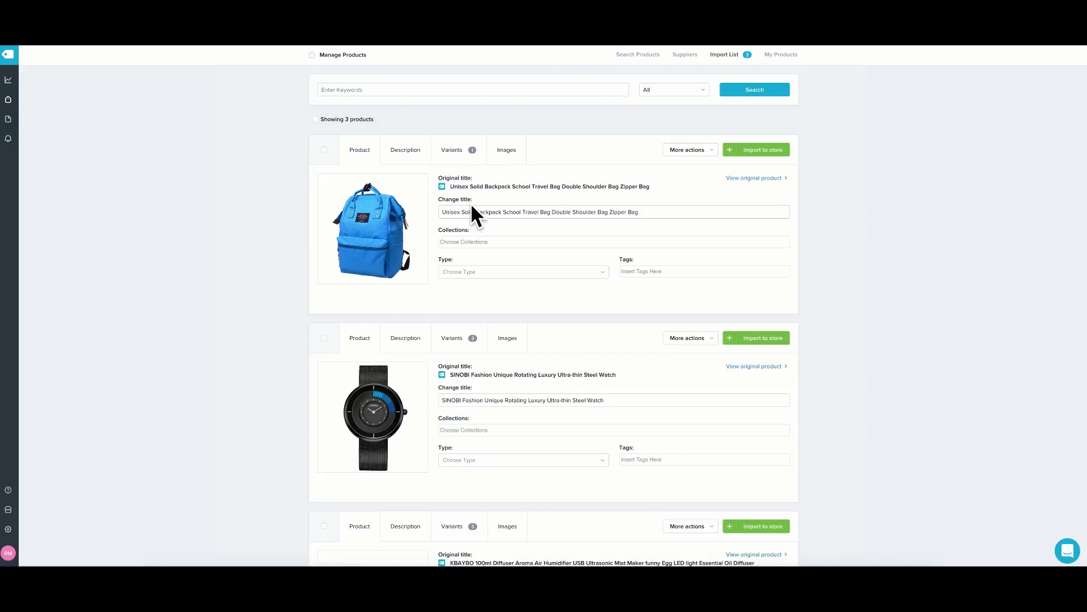
Check the backpack's description, then return to its Product tab and focus the title field.
left_click(405, 154)
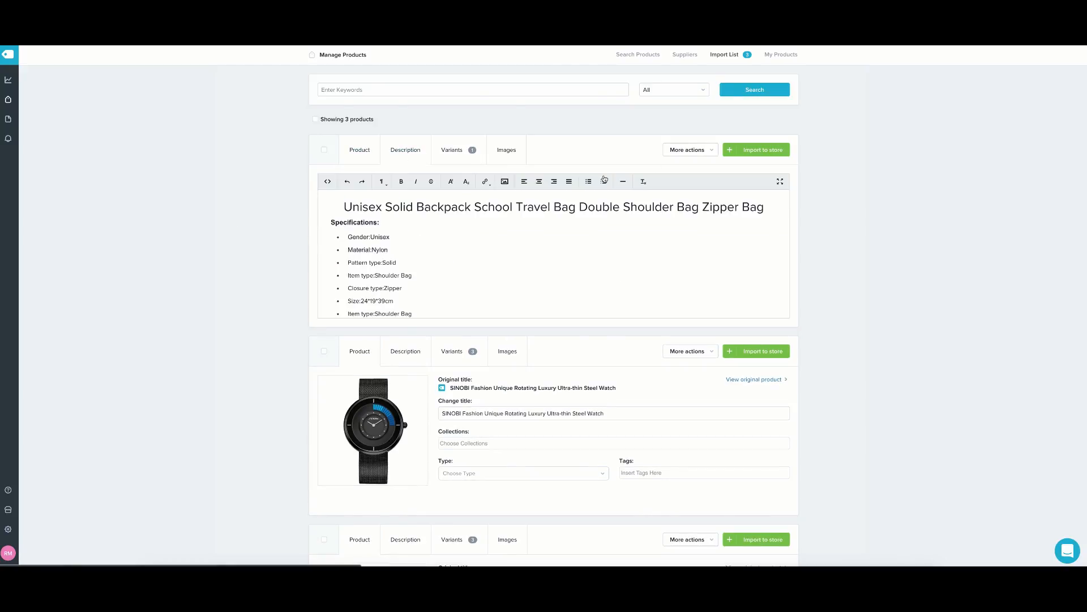
left_click(350, 149)
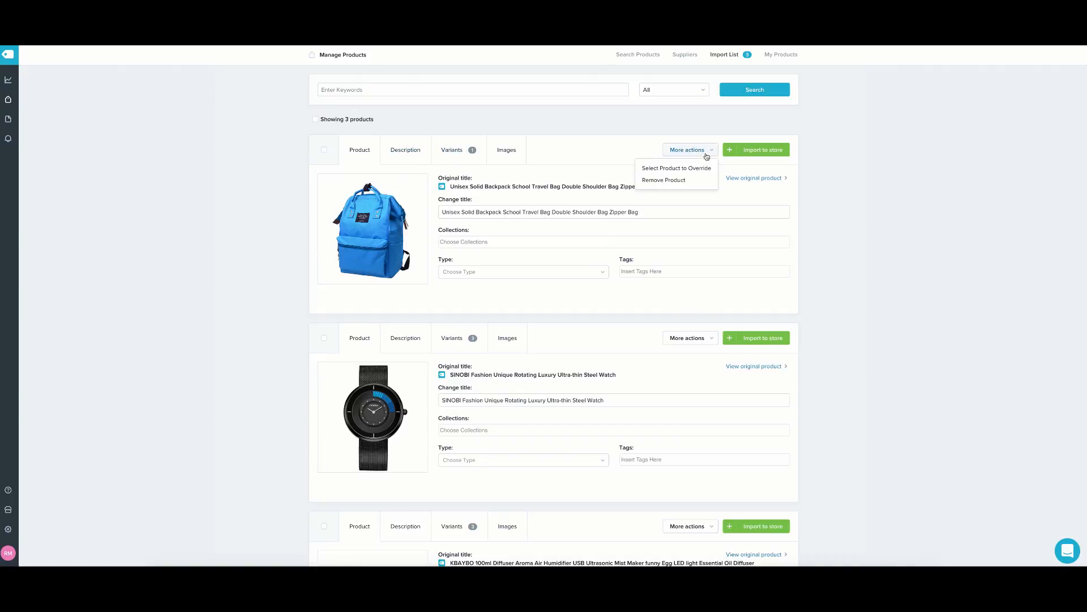
left_click(519, 207)
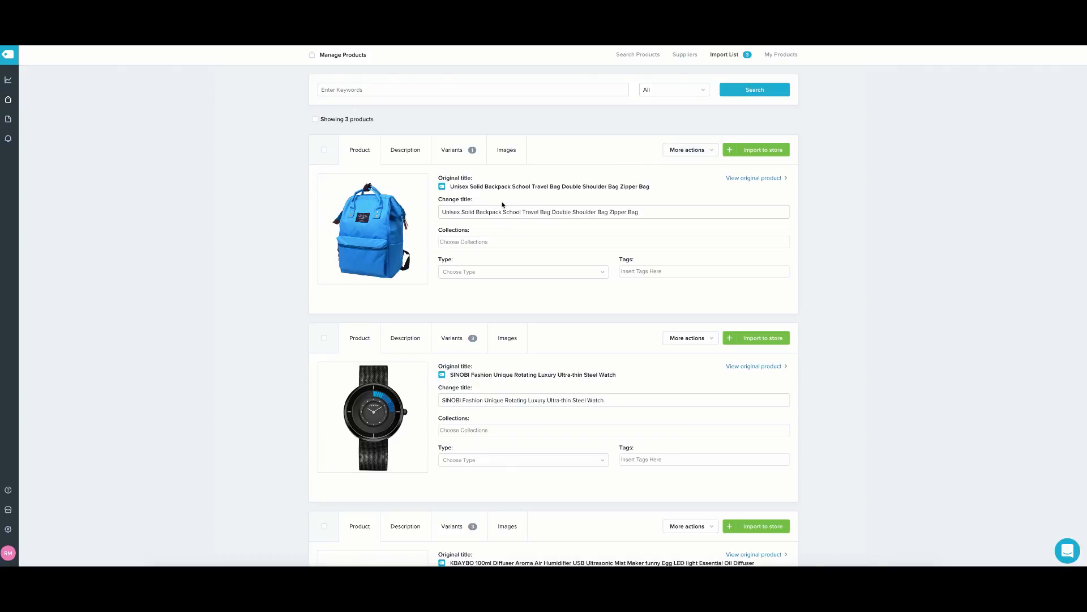
Bring up the backpack's Images tab and look through its eight photos.
left_click(495, 164)
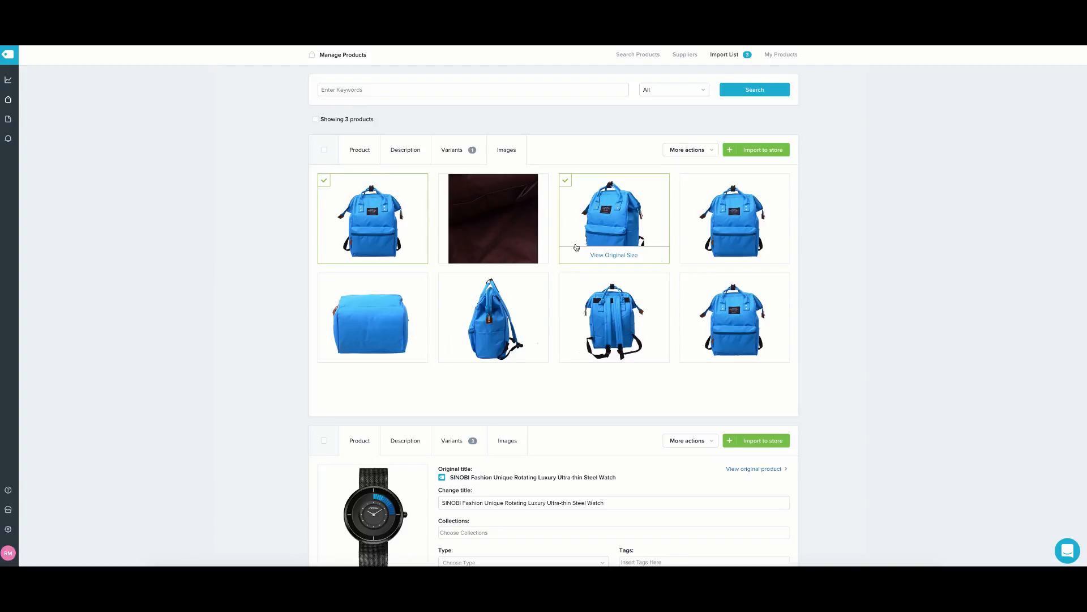
scroll(625, 308, "down", 2)
scroll(624, 309, "up", 1)
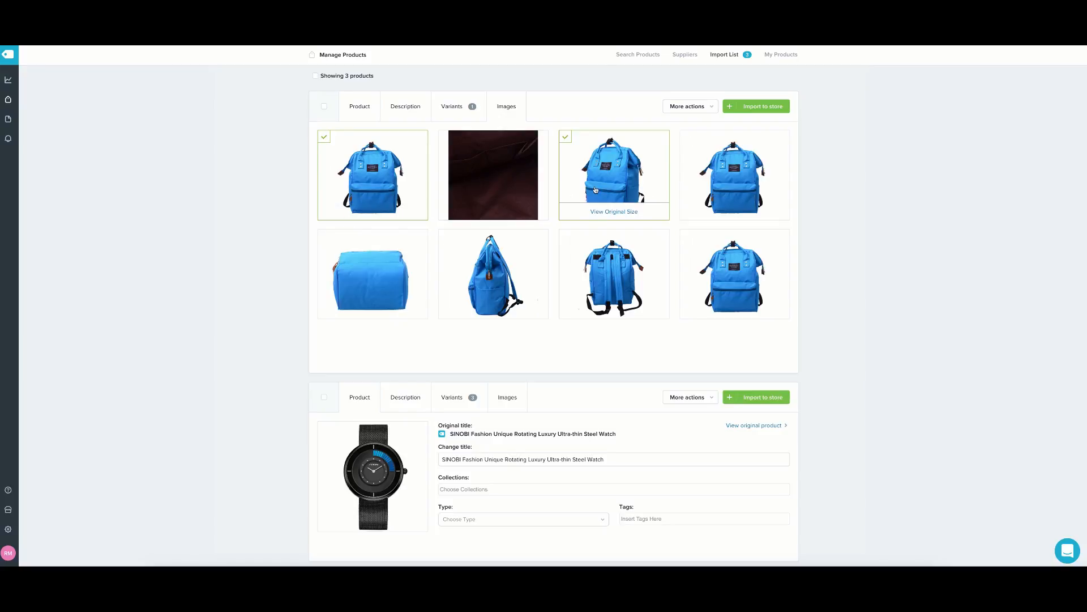
scroll(424, 199, "down", 1)
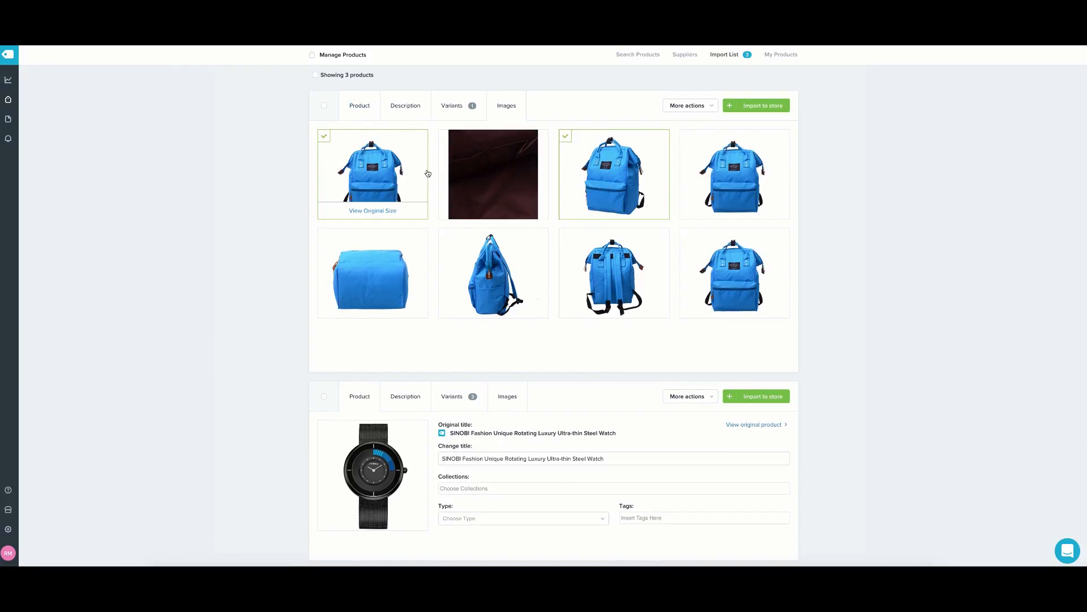
left_click(358, 107)
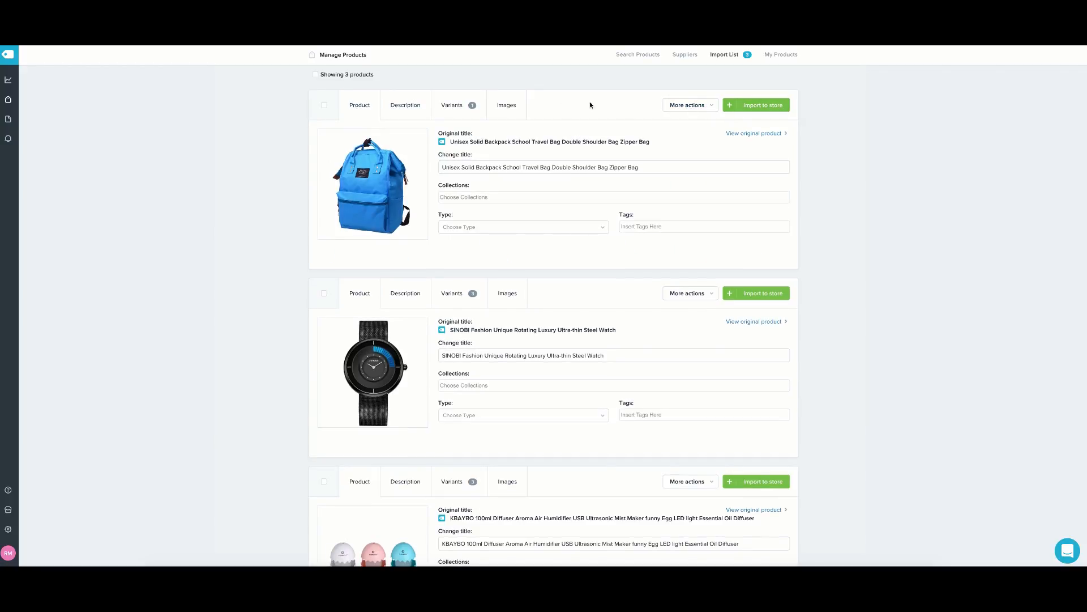
left_click(503, 108)
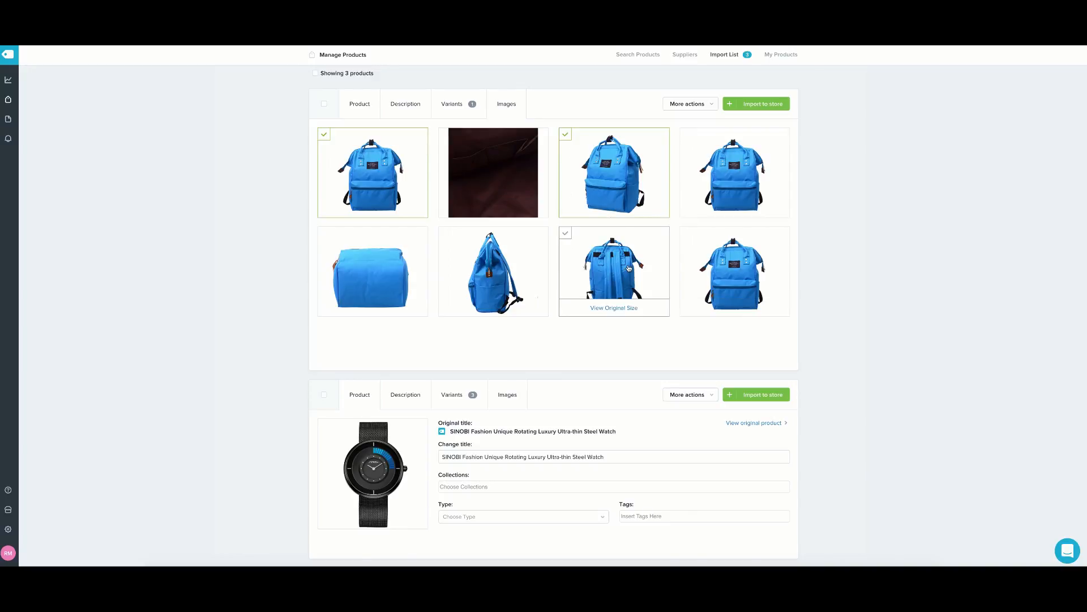
Select the extra blue backpack photos, leaving out image 8, and show the variant prices.
left_click(628, 268)
left_click(492, 273)
left_click(382, 275)
left_click(734, 173)
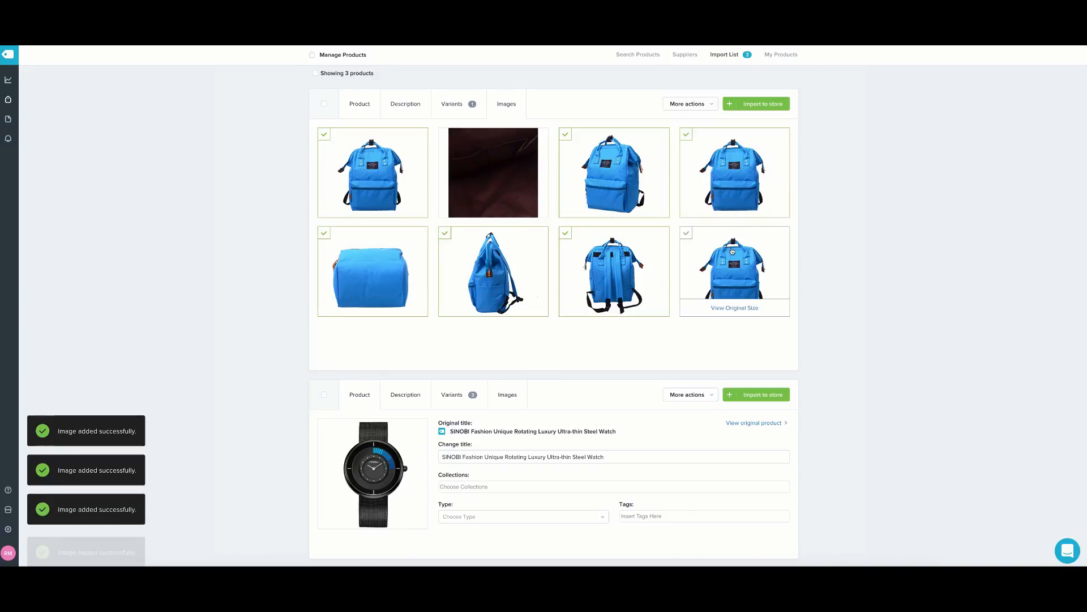
left_click(732, 251)
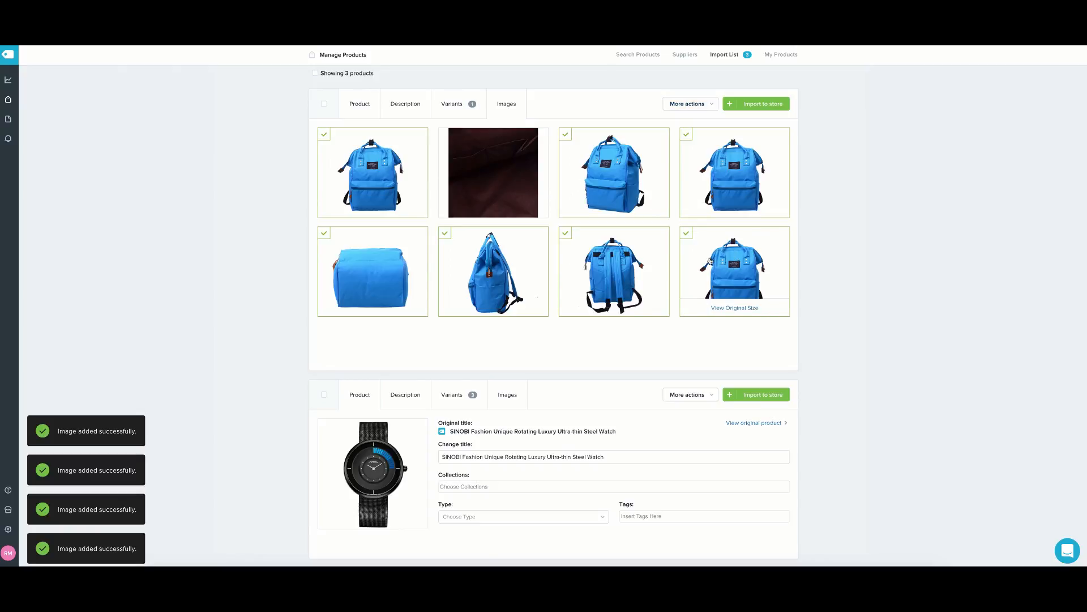
left_click(711, 261)
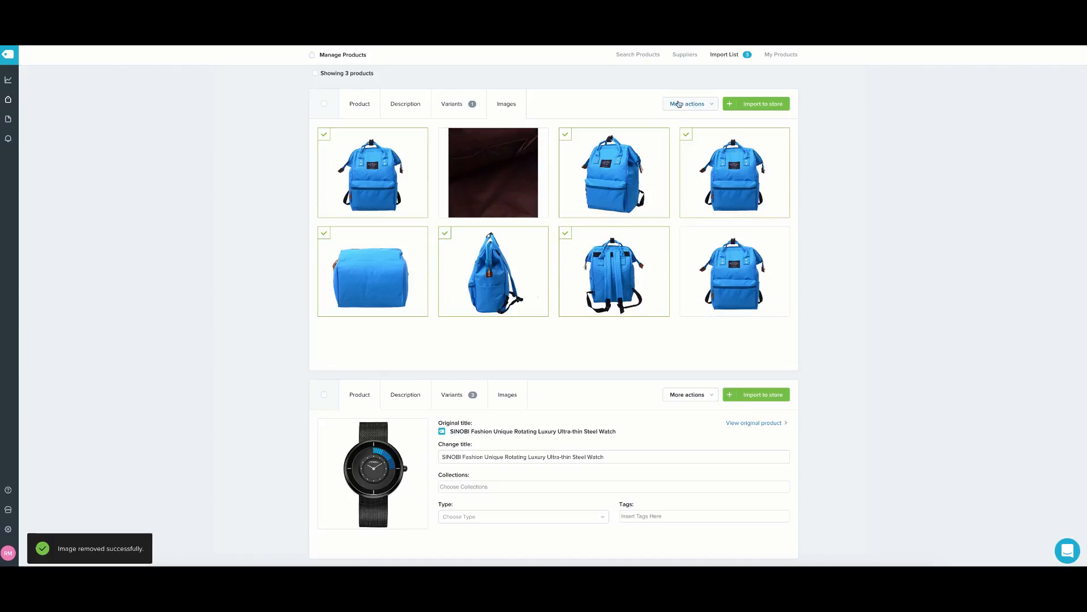
left_click(440, 106)
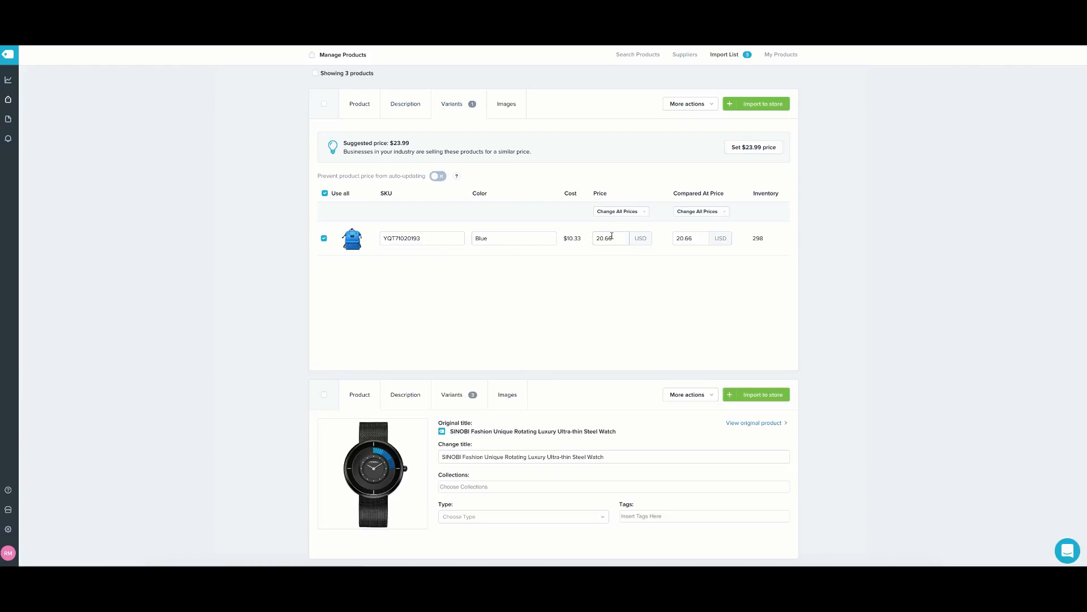
Set the backpack's Blue variant price to 19.99 USD and compare-at price to 39.99 USD.
left_click_drag(612, 236, 589, 242)
type("9.99")
key("Tab")
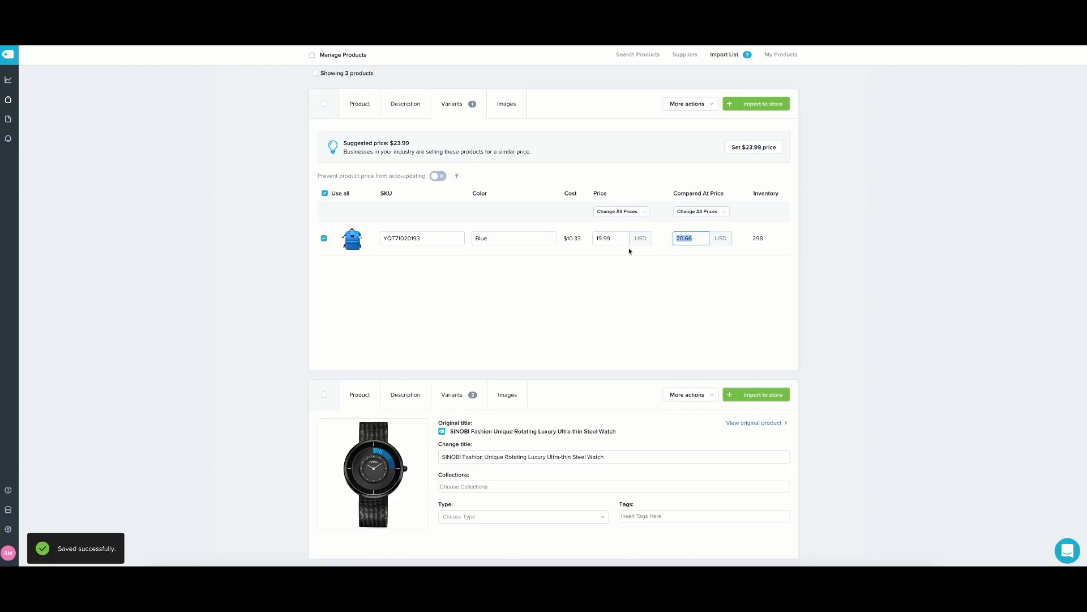
key("BackSpace")
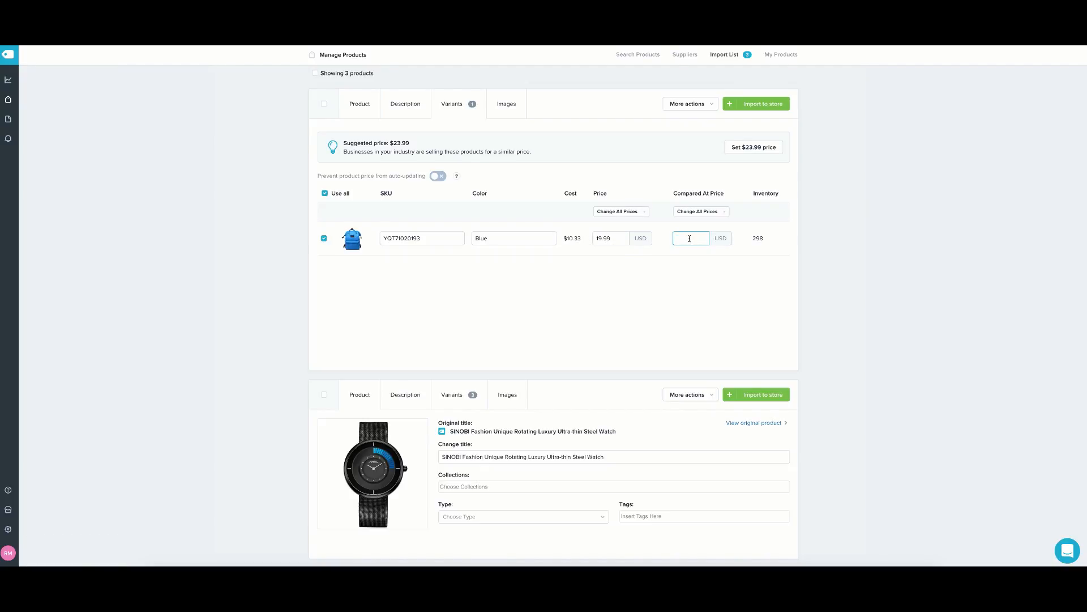
type("39.99")
left_click(696, 258)
Rename the backpack listing to 'Blue Trendy Backpack', fixing the capitalisation typo.
left_click(415, 104)
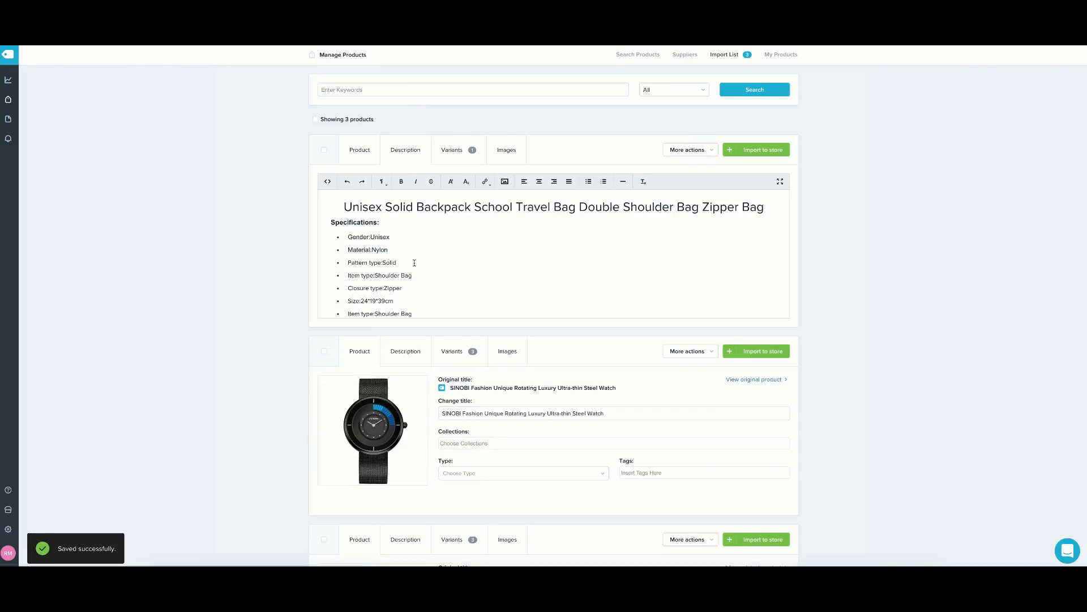
scroll(410, 267, "down", 10)
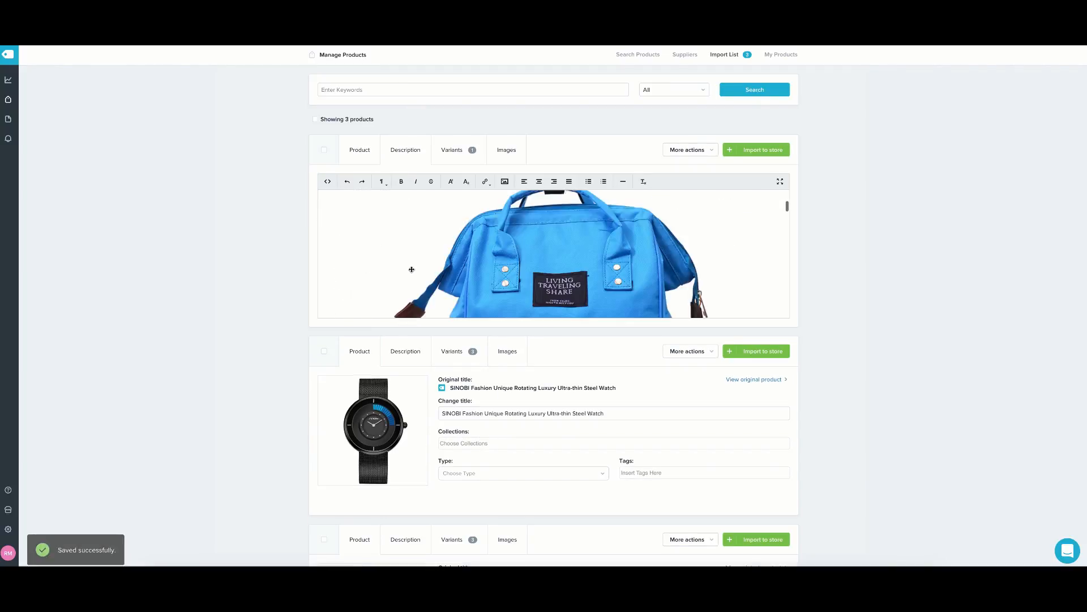
scroll(412, 270, "up", 10)
left_click(360, 150)
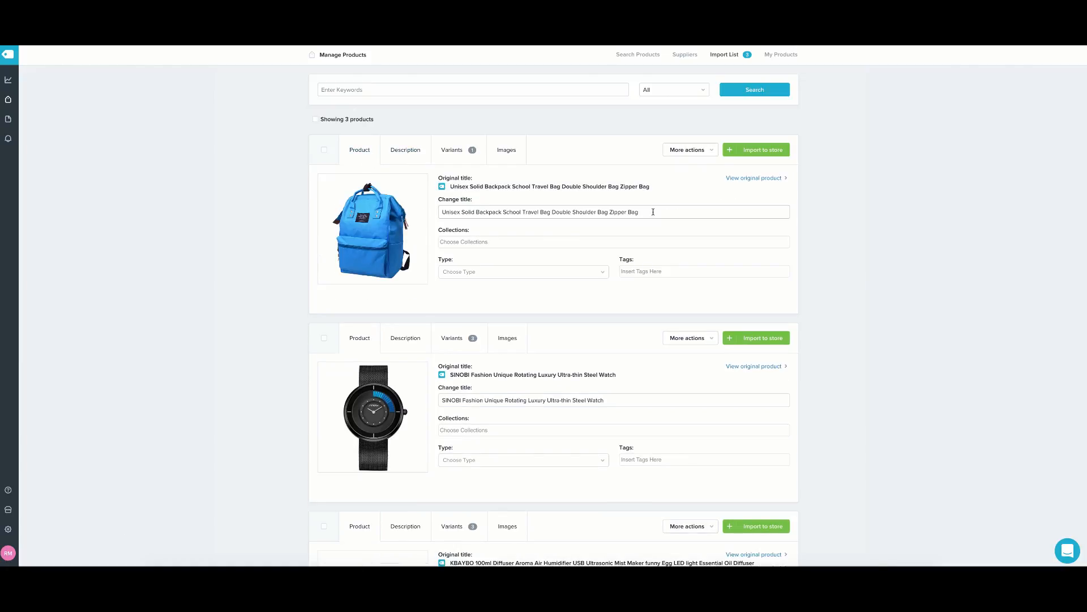
left_click_drag(651, 213, 411, 209)
key("BackSpace")
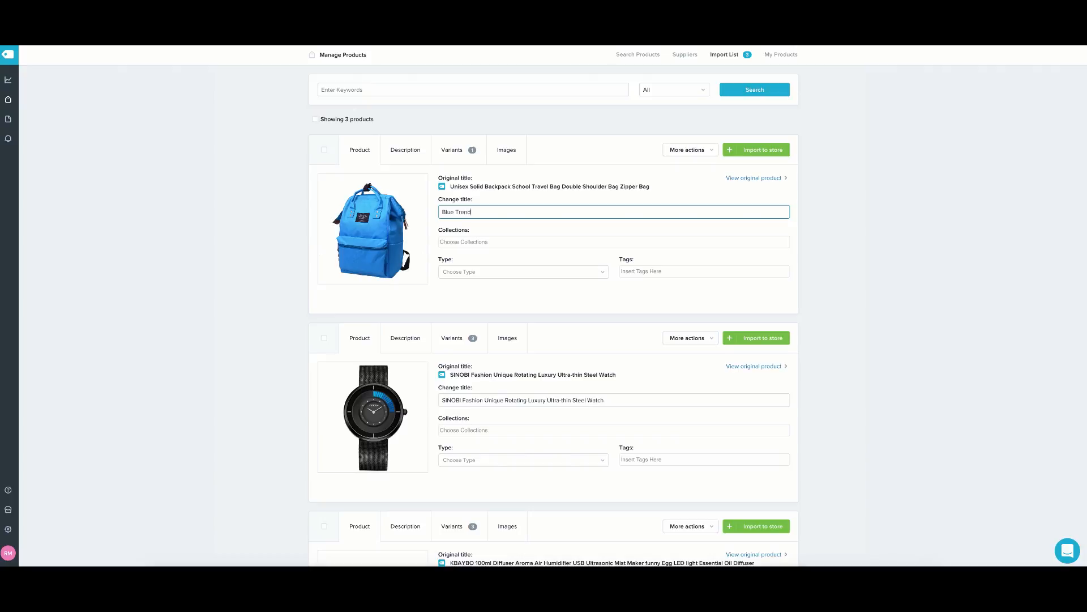
type("Blue Trendy BAckpack")
left_click(484, 213)
key("BackSpace")
type("a")
left_click(498, 225)
Assign the backpack to the Home page collection.
left_click(488, 241)
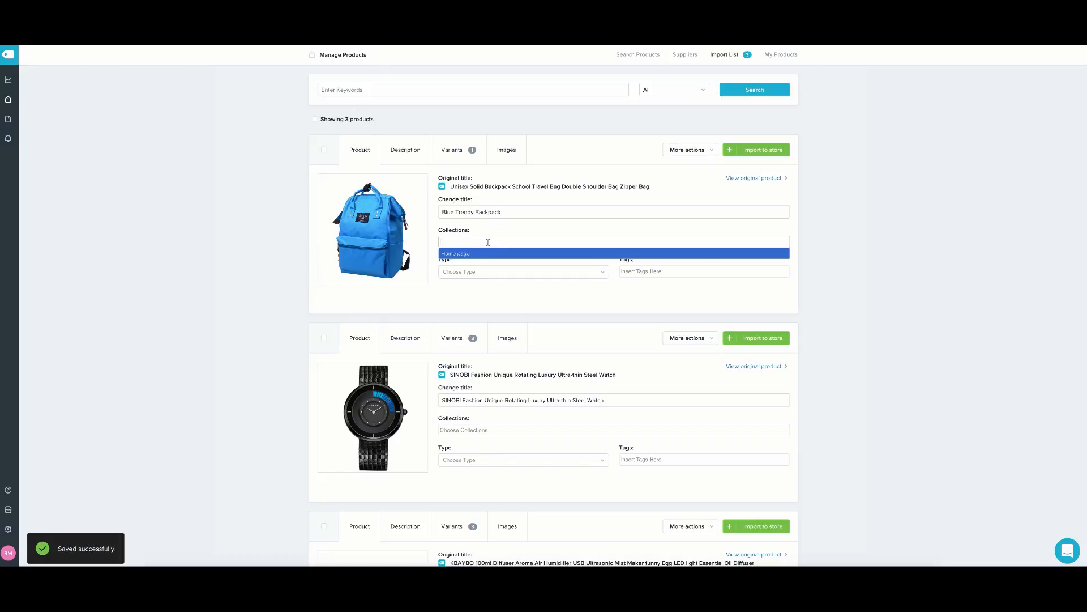
left_click(469, 255)
scroll(493, 232, "down", 1)
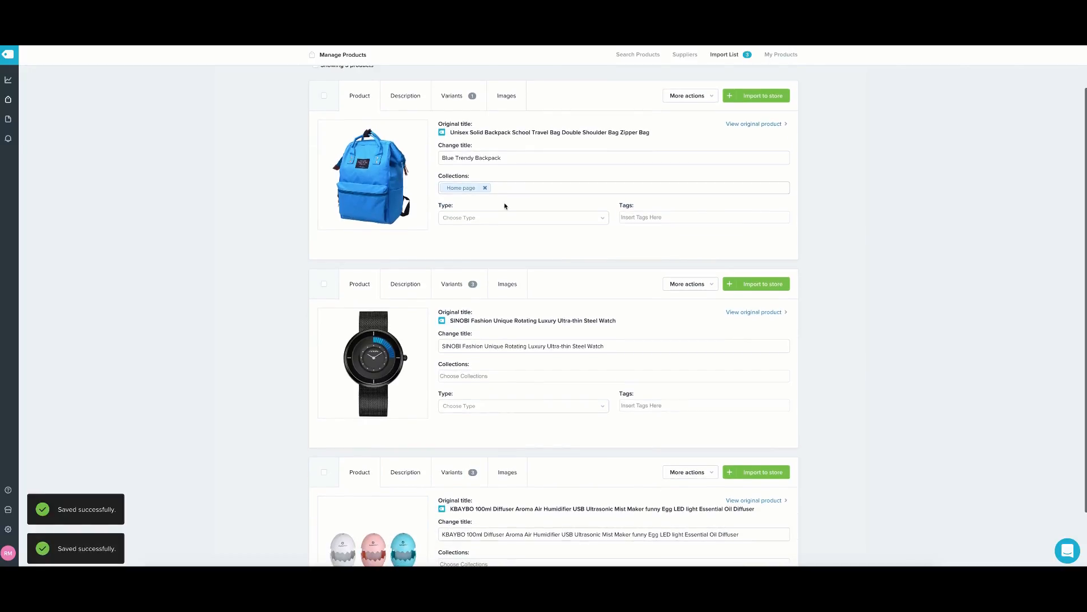
scroll(490, 226, "down", 2)
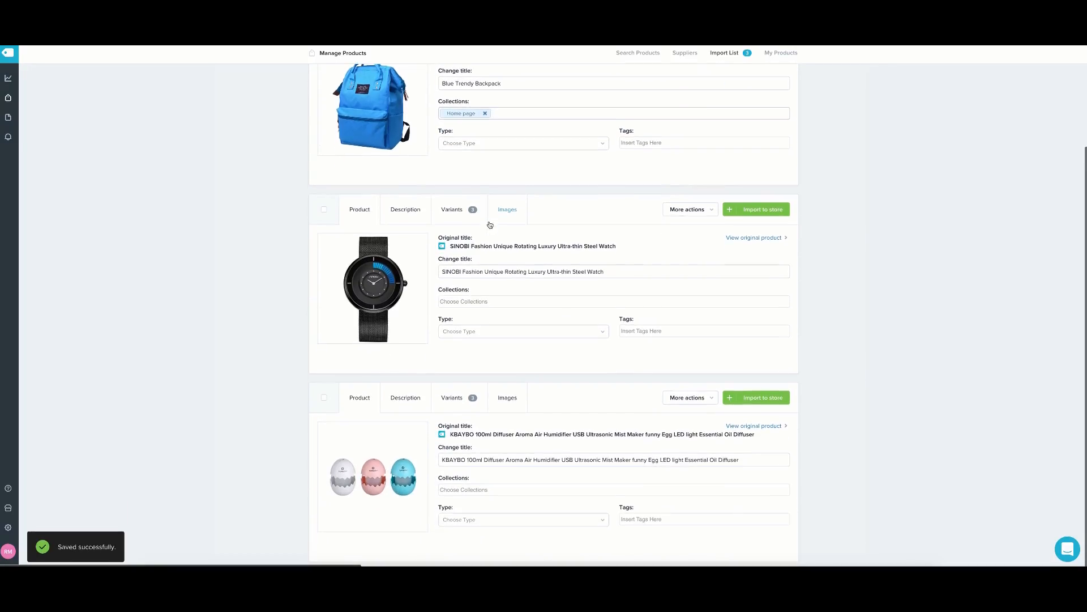
Replace the watch's original title and add the watch to the Home page collection.
left_click_drag(640, 268, 441, 273)
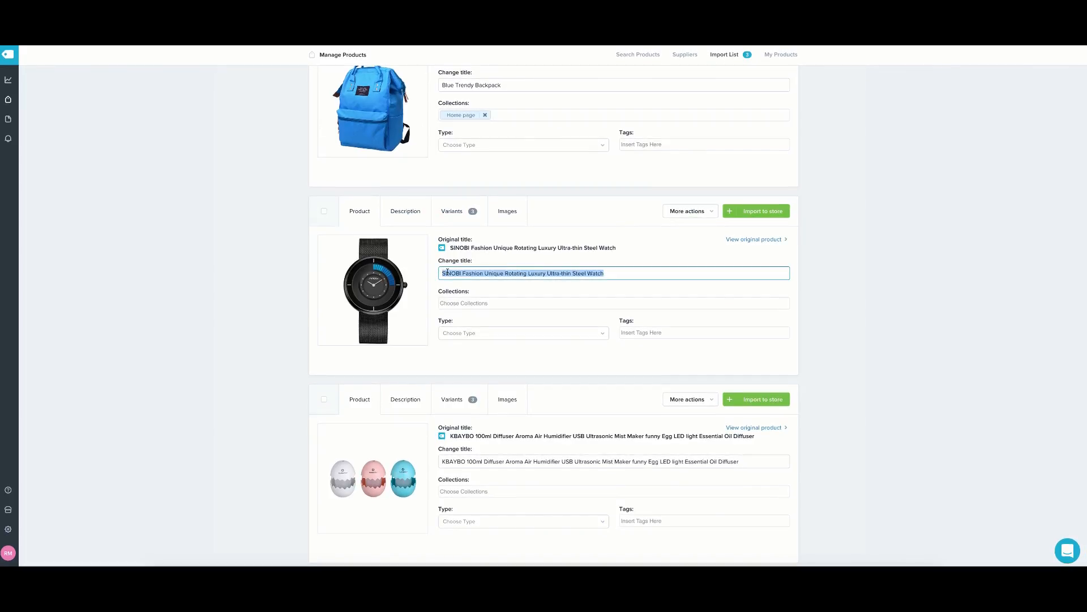
key("BackSpace")
type("B")
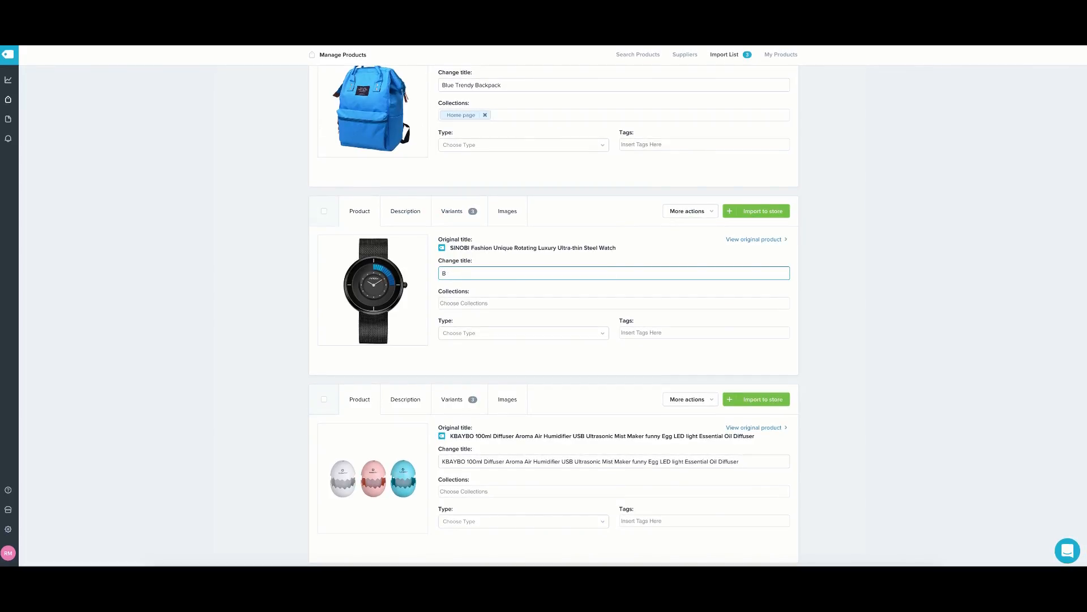
type("lacBal")
key("Return")
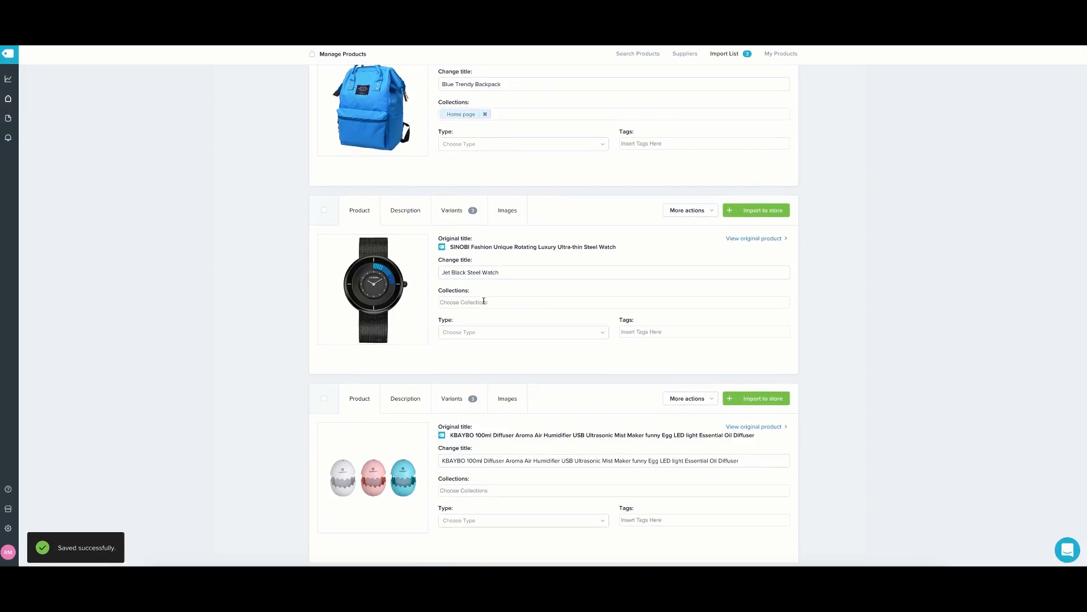
left_click(483, 302)
left_click(484, 317)
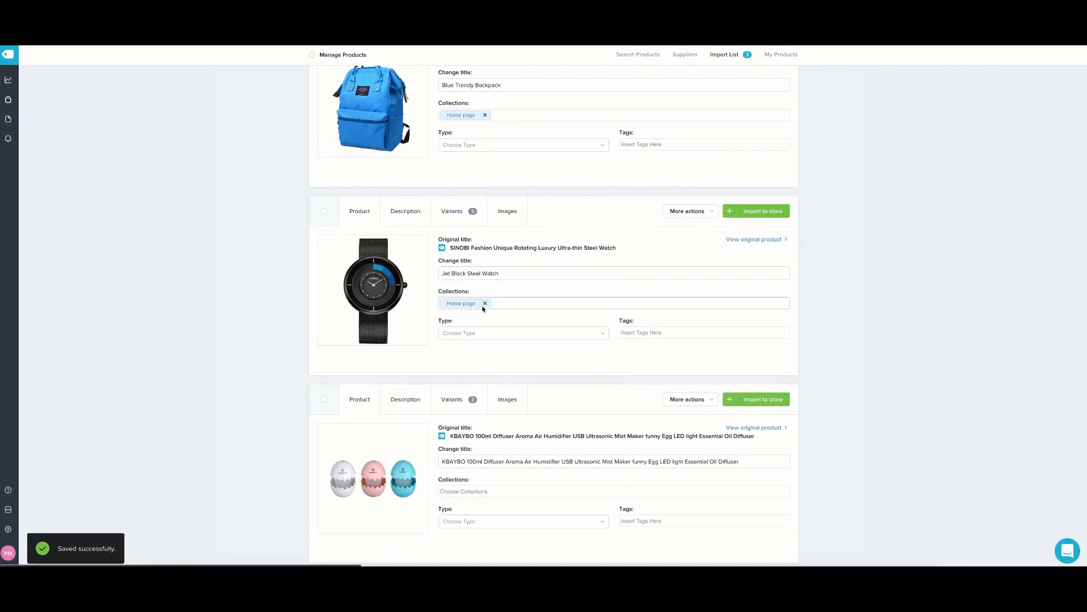
Remove 'Black' from the watch title so it reads 'Jet Steel Watch'.
left_click(409, 211)
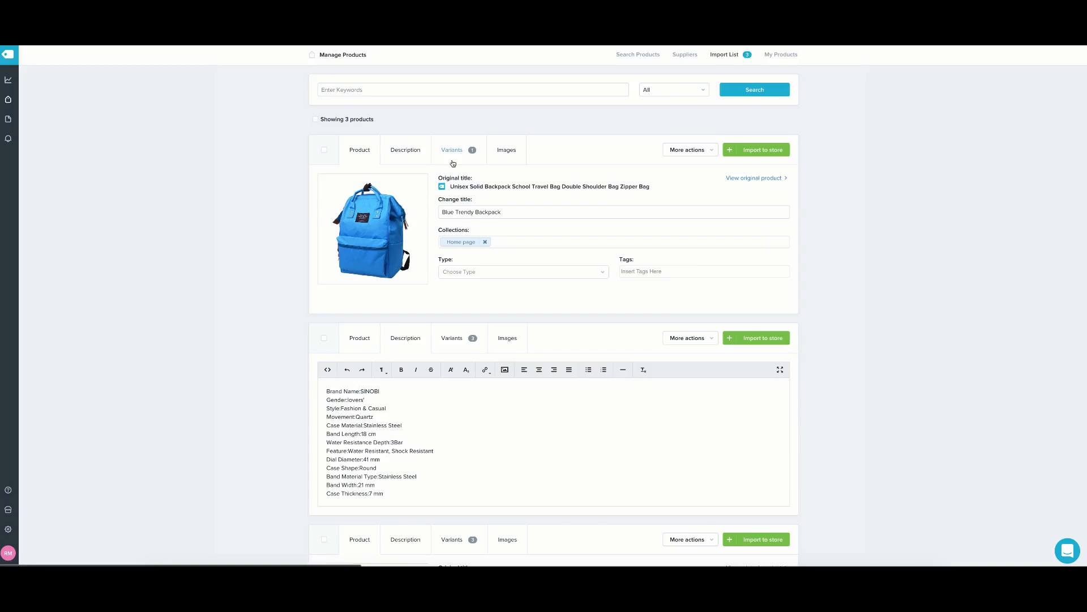
scroll(425, 274, "down", 3)
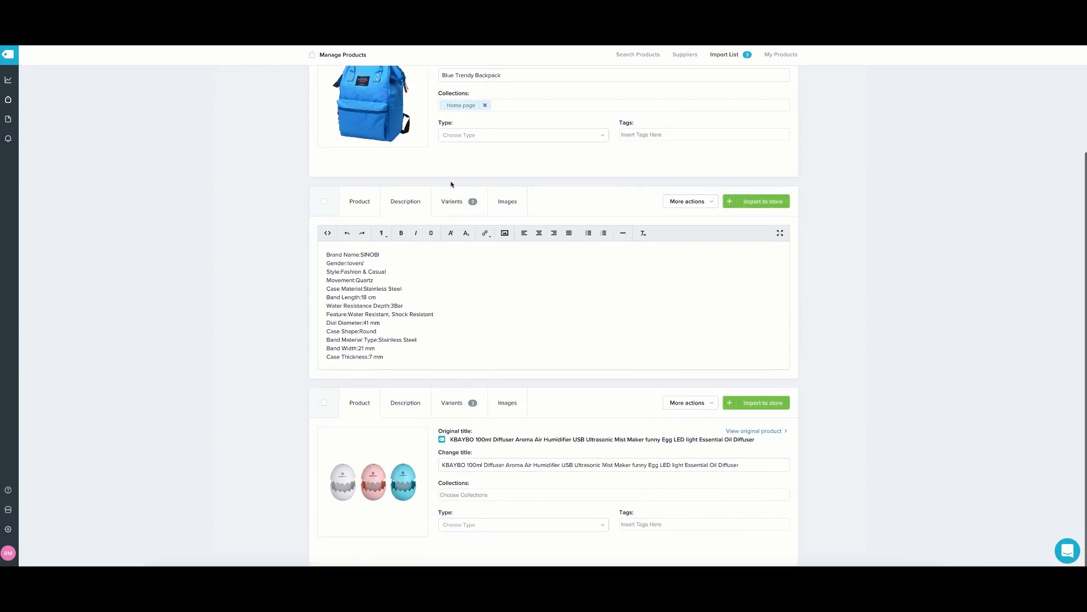
left_click(448, 202)
scroll(426, 282, "down", 2)
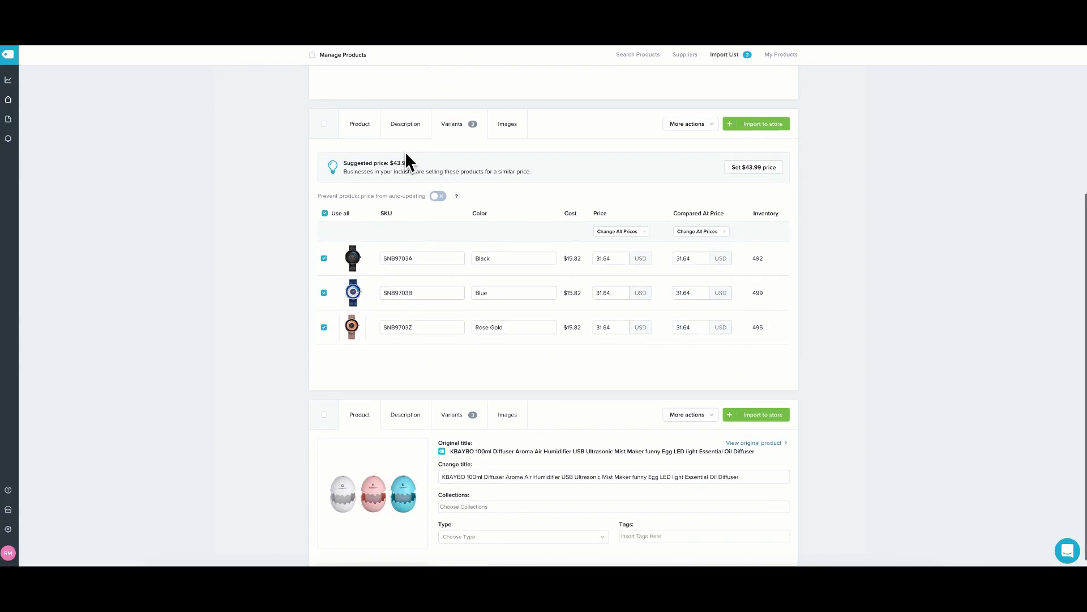
left_click(359, 122)
left_click_drag(467, 273, 453, 273)
key("BackSpace")
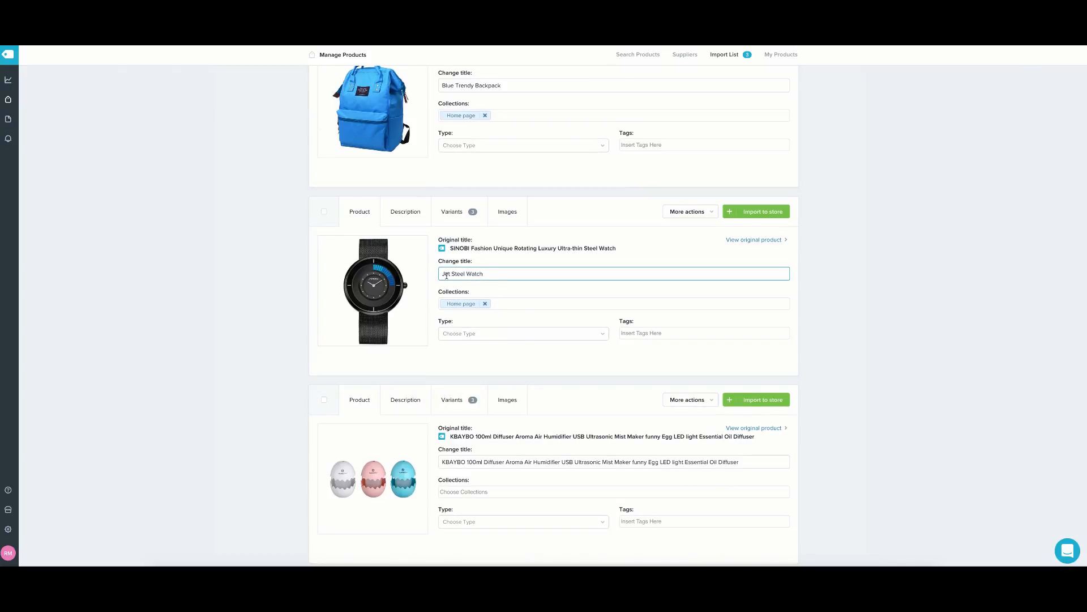
Shorten the watch's Rose Gold colour name to Gold.
left_click(406, 214)
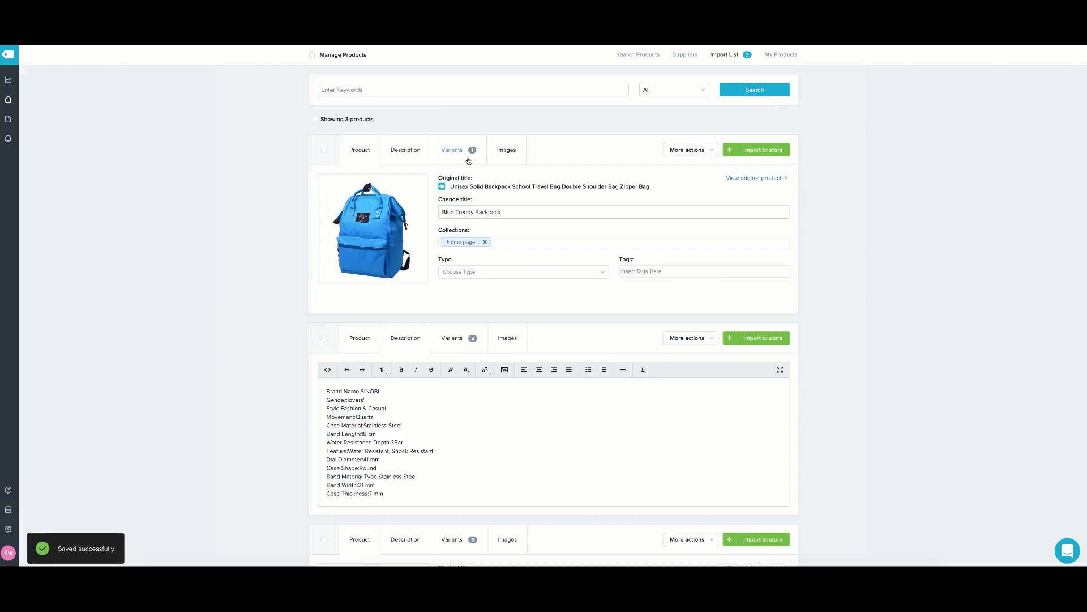
scroll(448, 221, "down", 3)
left_click(452, 195)
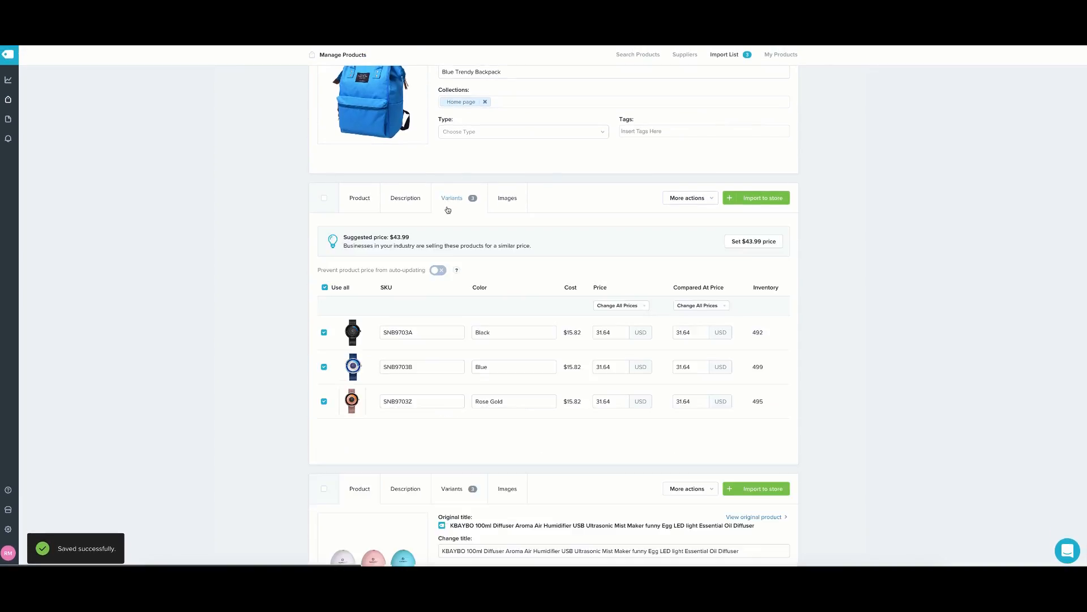
scroll(462, 234, "down", 1)
scroll(496, 289, "up", 1)
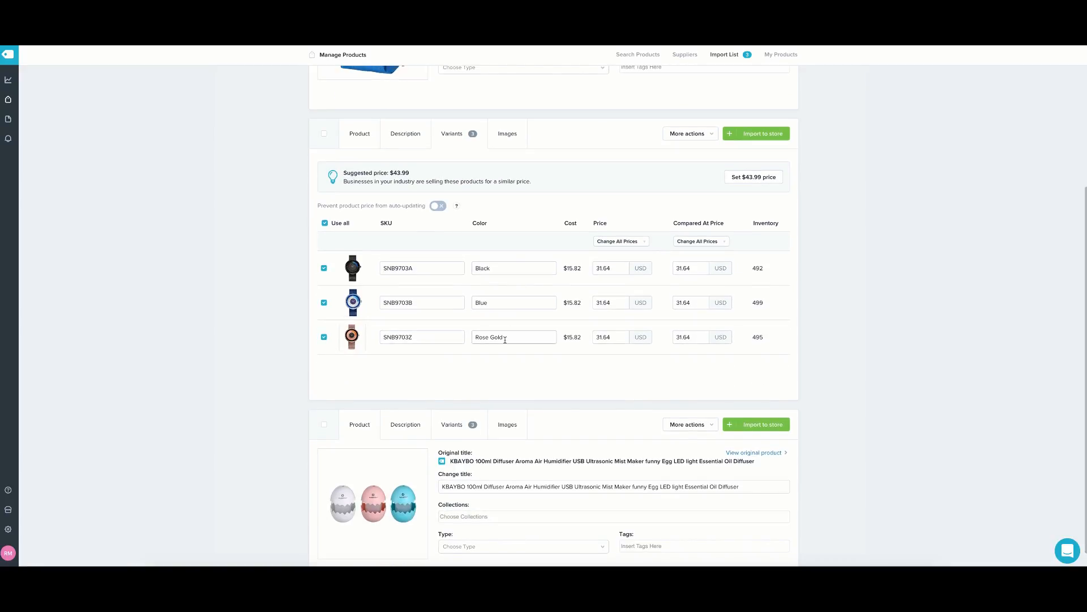
left_click_drag(490, 340, 454, 334)
key("BackSpace")
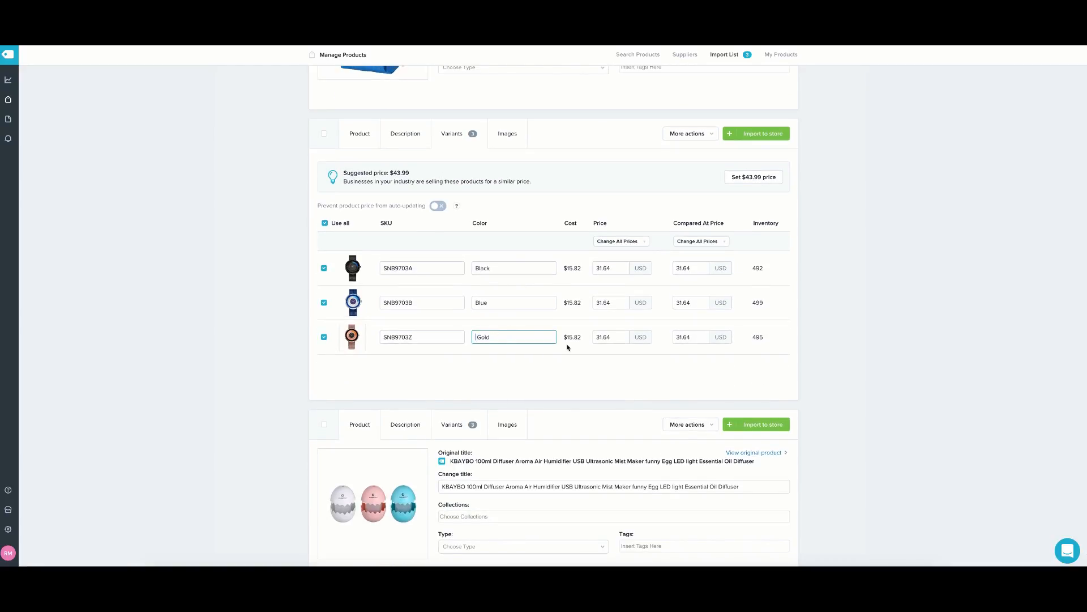
left_click(556, 359)
left_click(478, 336)
key("BackSpace")
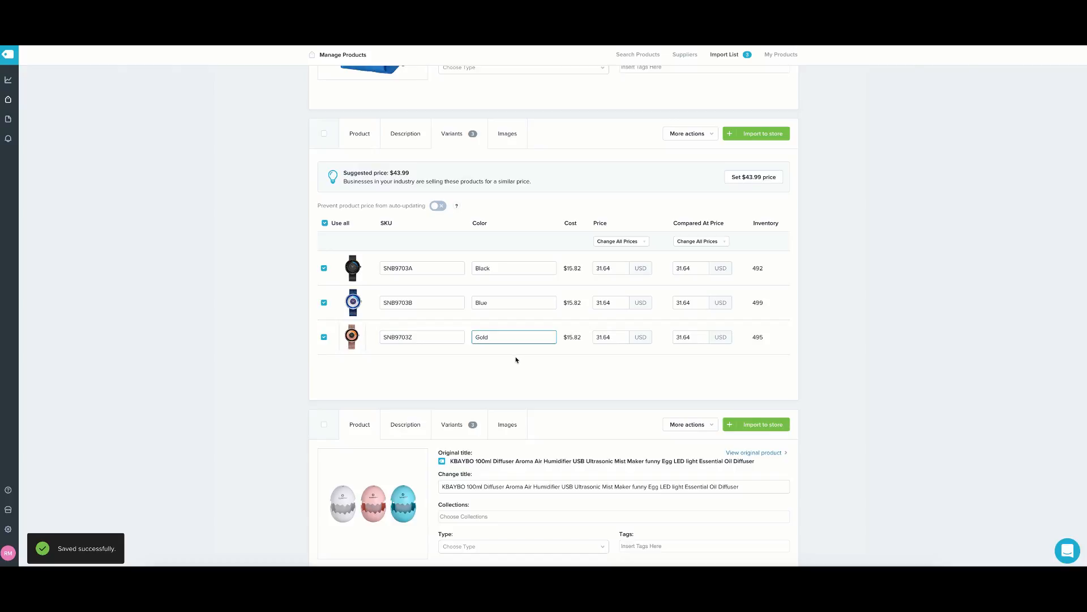
left_click(517, 359)
Set the price of every watch variant to 29.99.
double_click(617, 270)
key("BackSpace")
type("29.99")
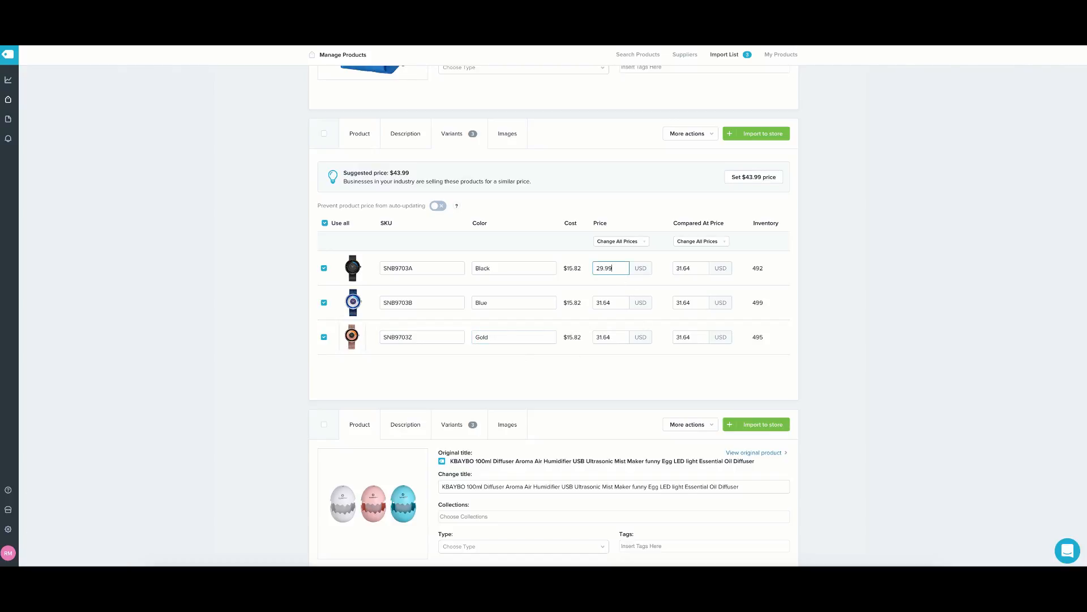
left_click(617, 241)
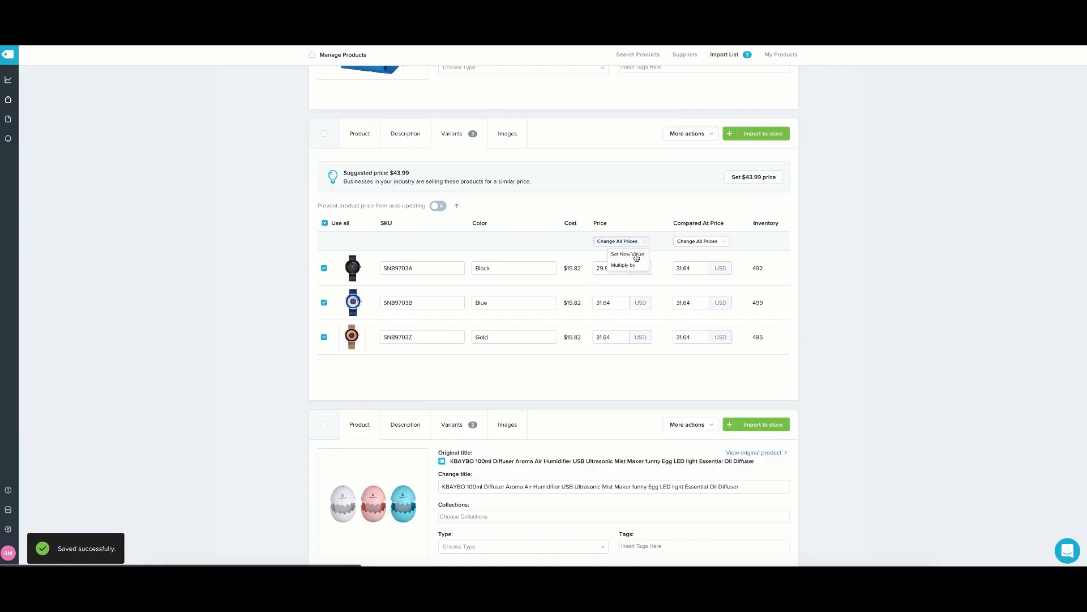
left_click(634, 258)
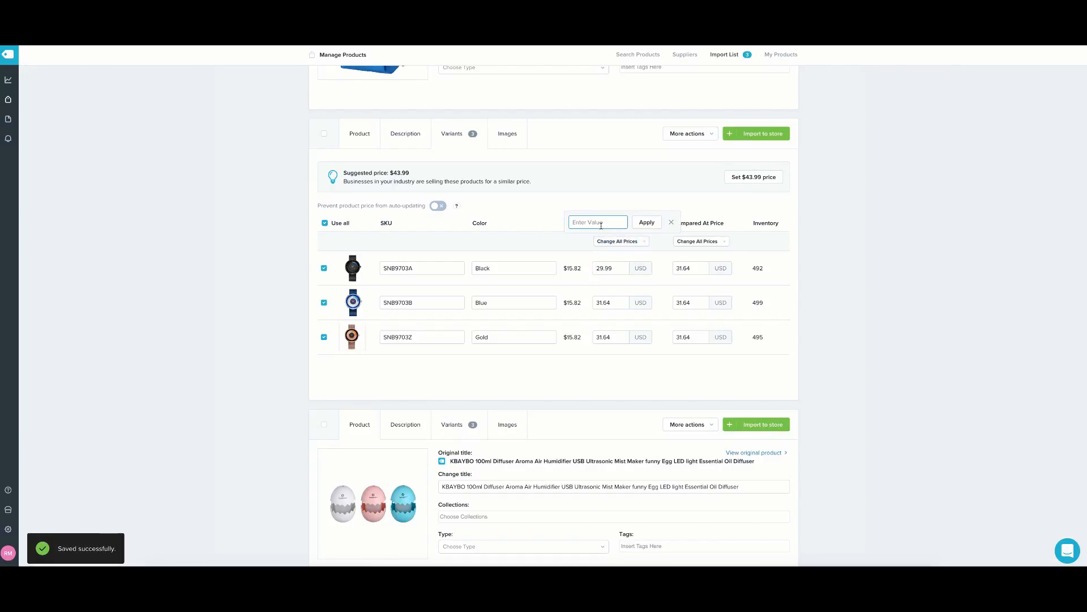
type("29.99")
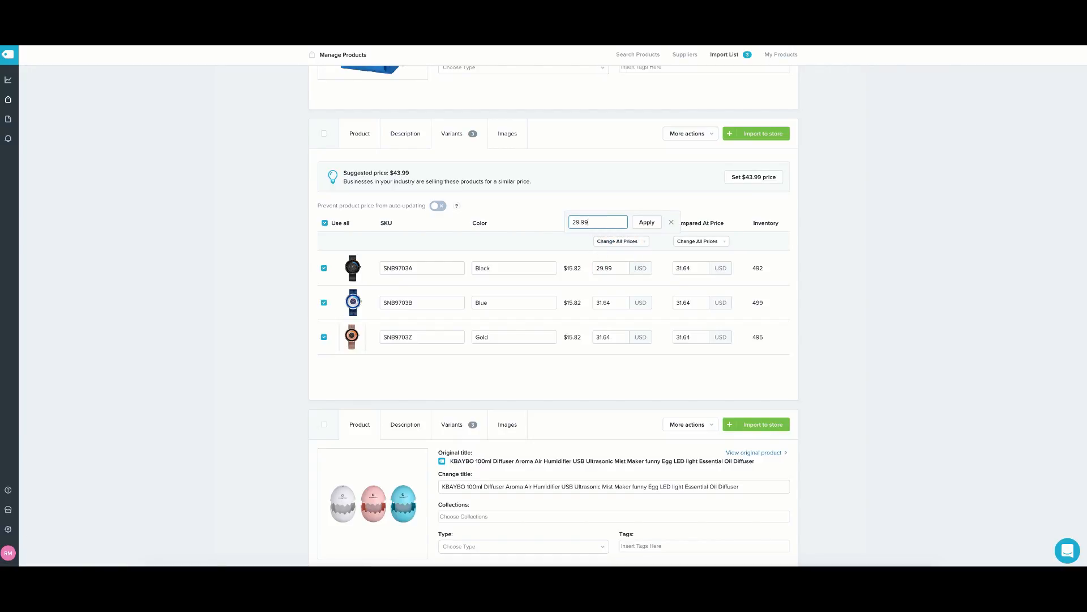
left_click(647, 222)
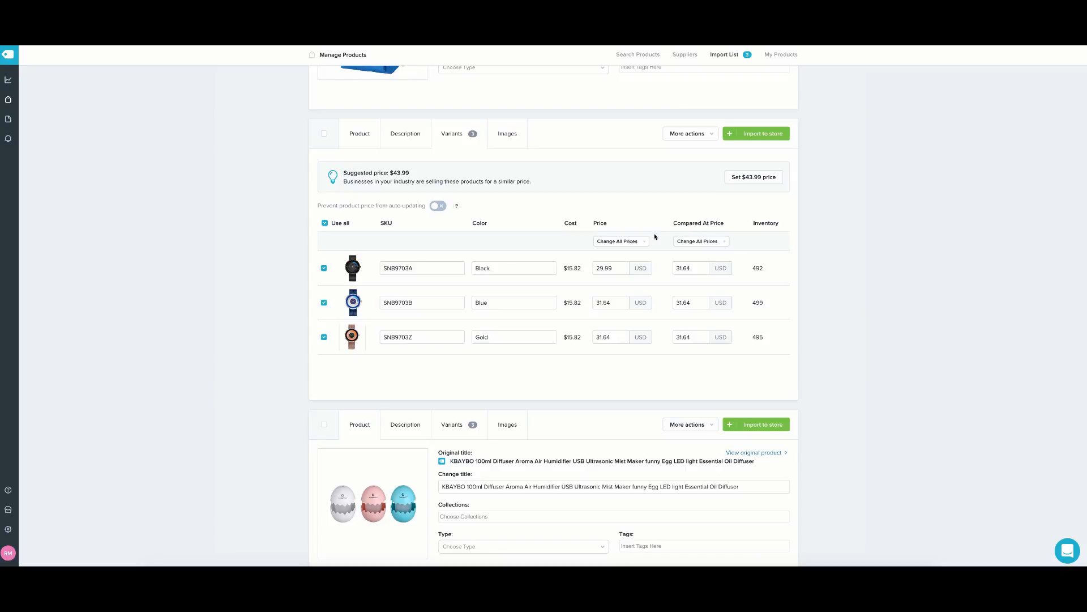
Set the compared-at price of every watch variant to 49.99.
left_click(718, 244)
left_click(709, 259)
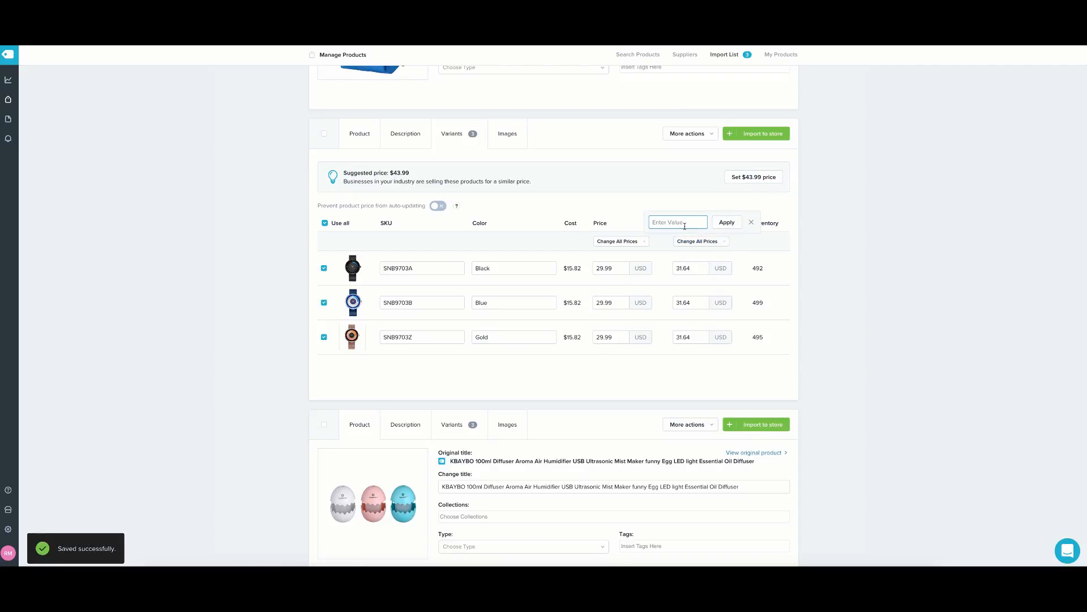
type("49.99")
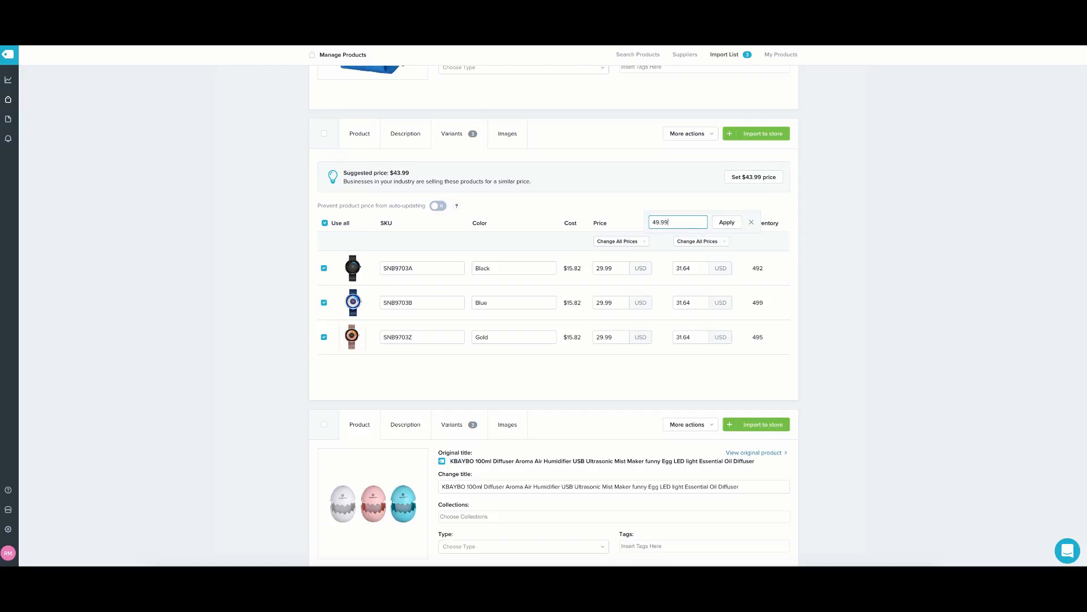
left_click(727, 222)
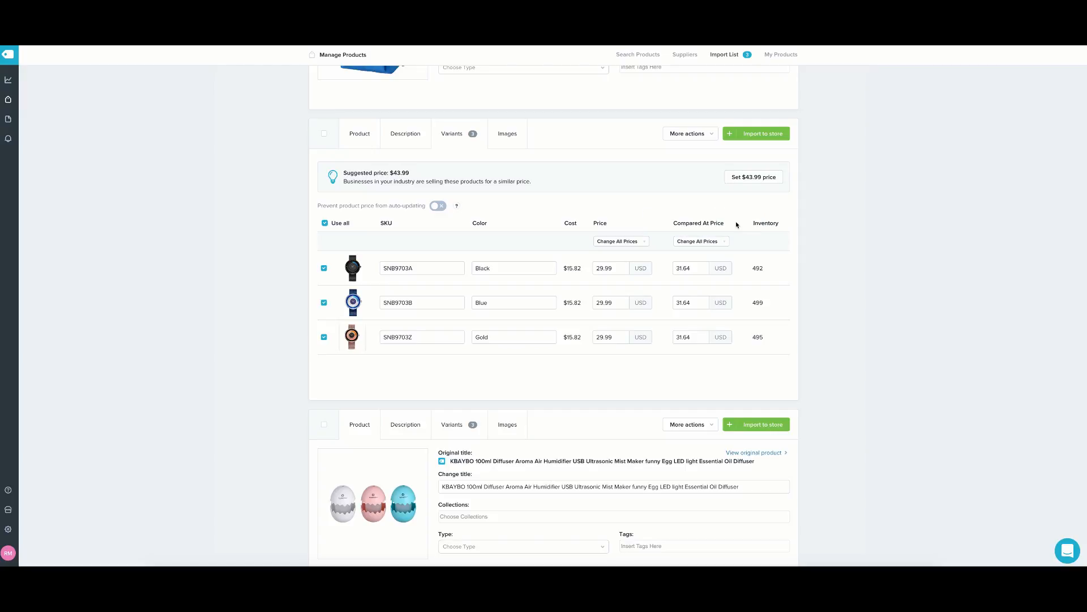
scroll(636, 318, "down", 1)
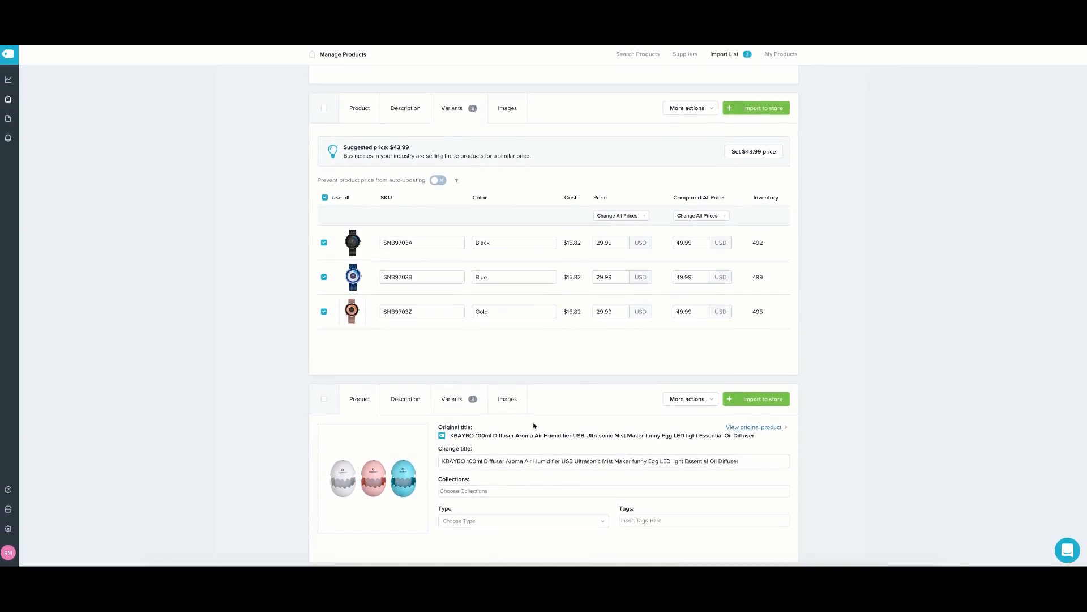
Replace the diffuser's long original title with 'Eggshell Diffuser'.
left_click_drag(741, 461, 421, 461)
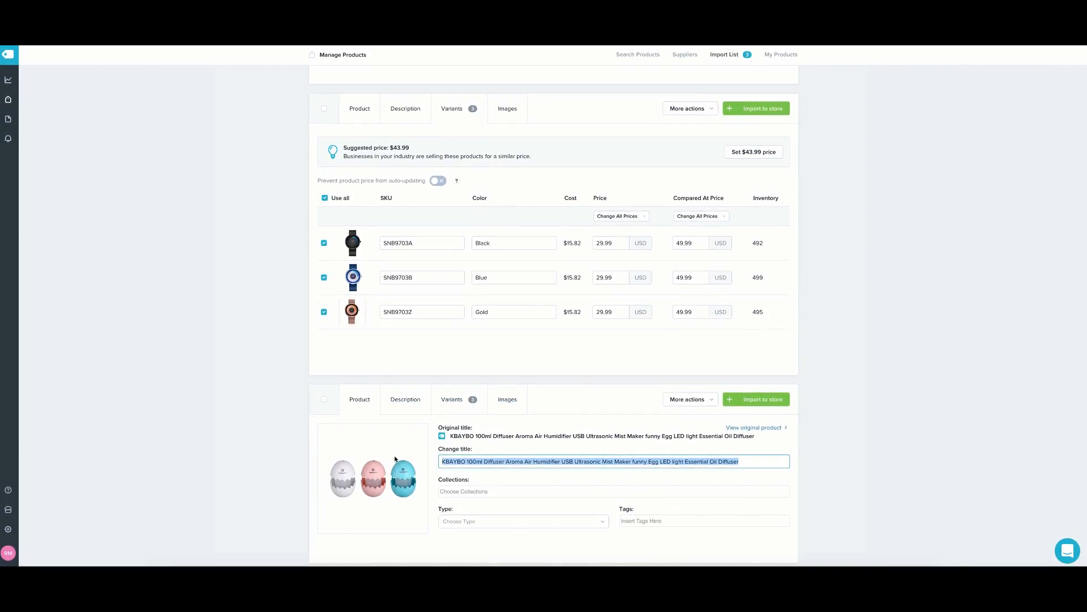
key("BackSpace")
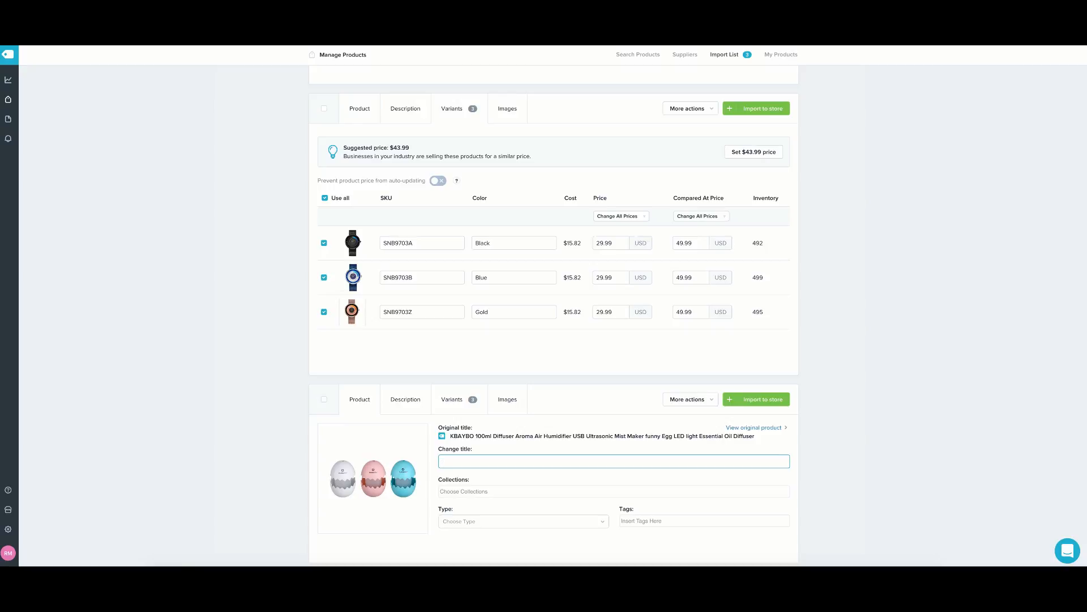
type("Eggshell Difusser")
left_click(512, 447)
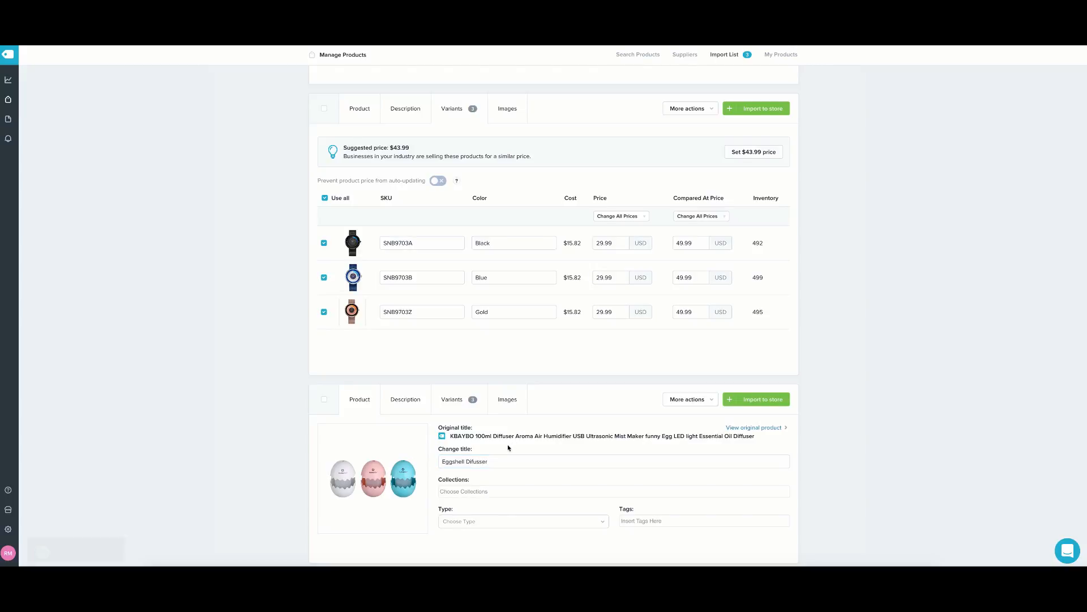
left_click(473, 462)
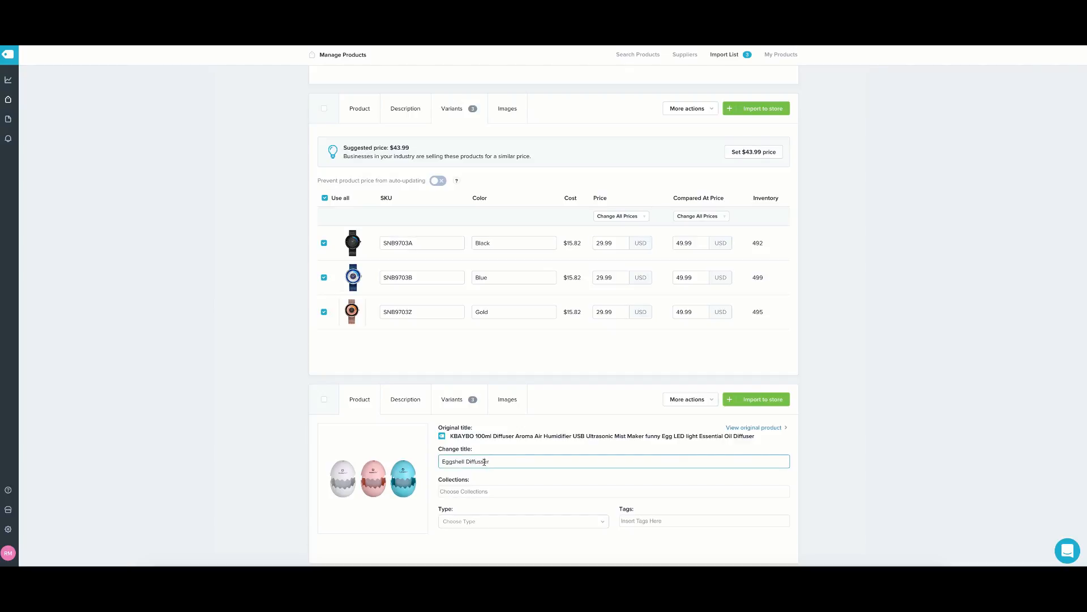
left_click(511, 454)
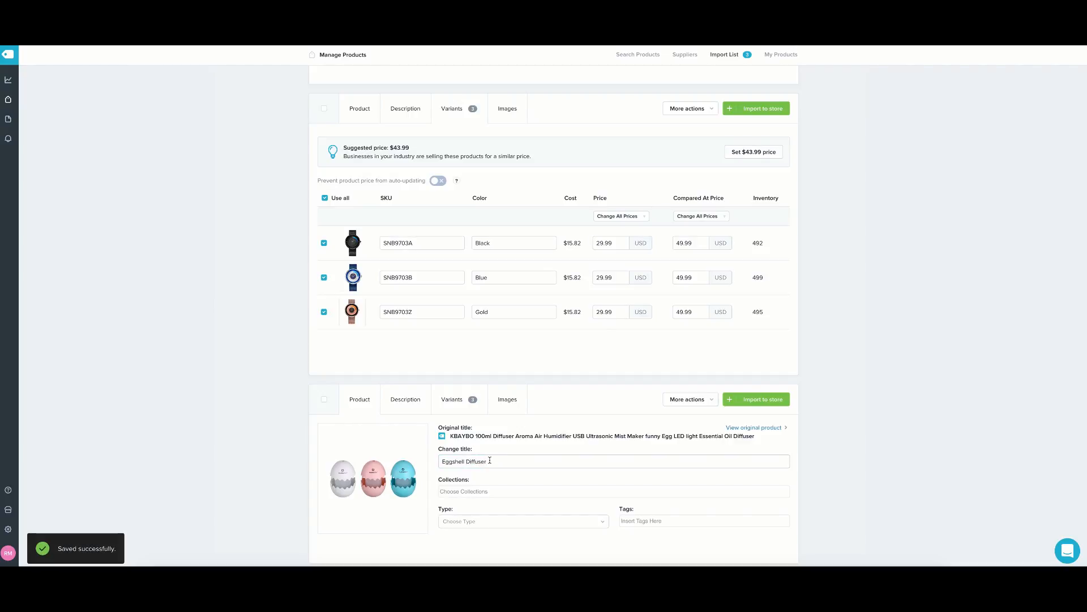
Add the diffuser to the Home page collection and view its description.
left_click(404, 401)
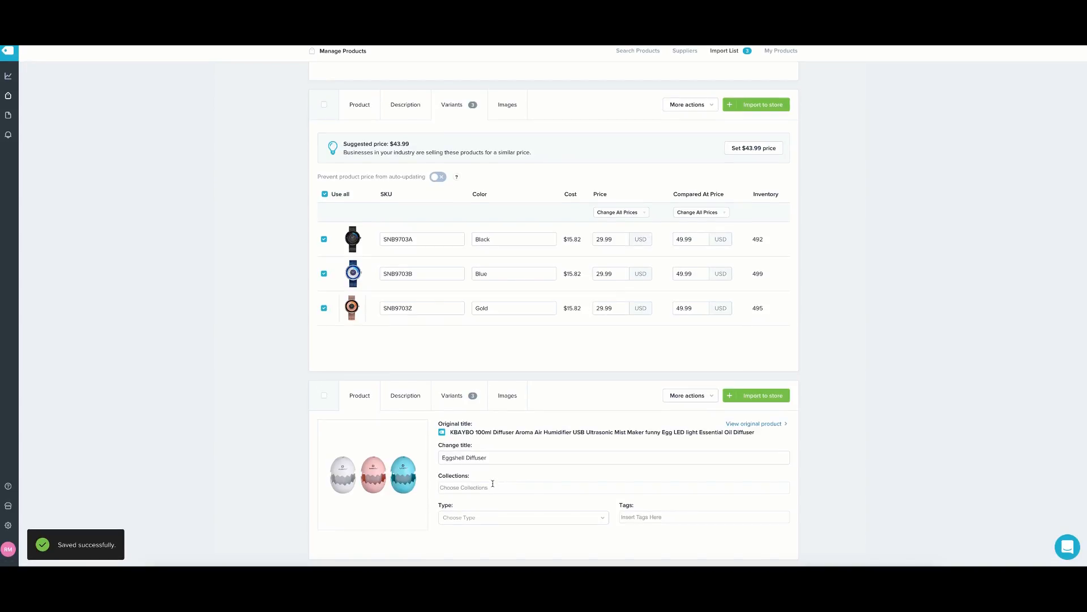
left_click(493, 488)
left_click(492, 502)
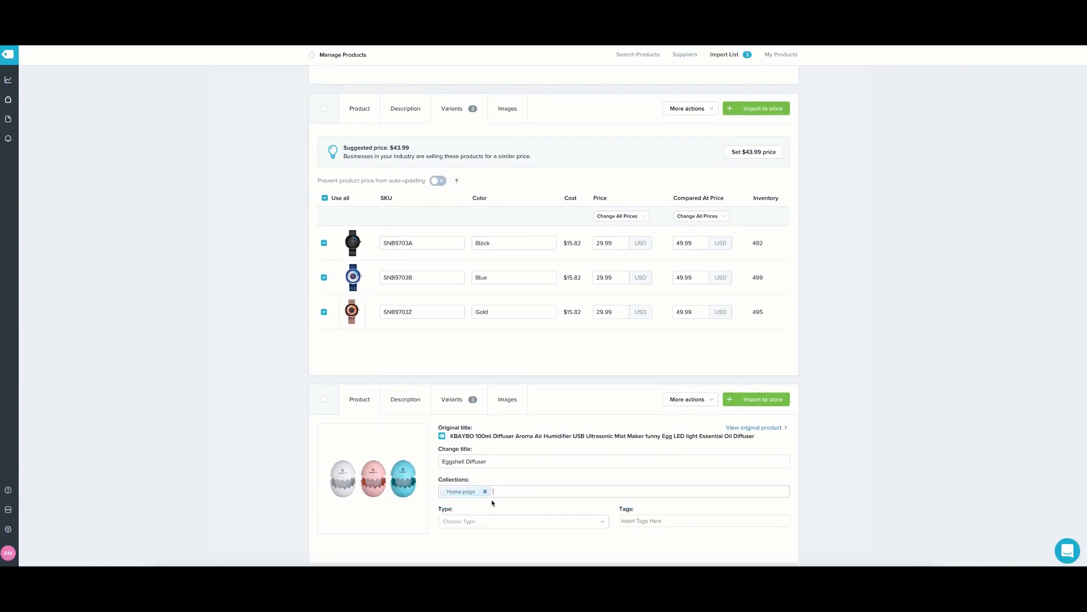
left_click(409, 399)
scroll(455, 453, "down", 3)
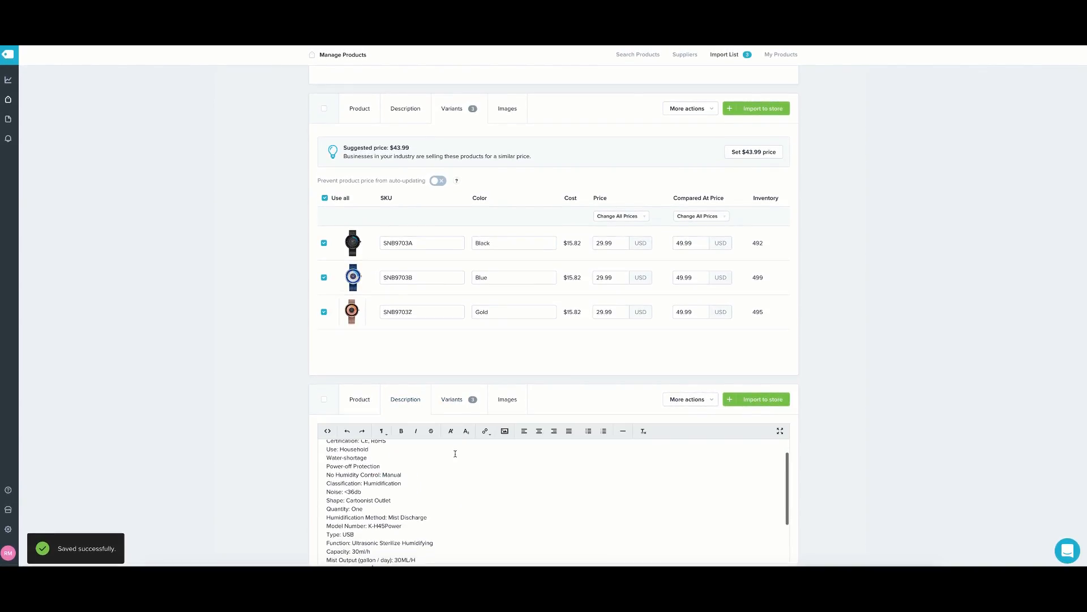
Capitalise the diffuser's Blue colour name and set all variant prices to 19.99.
left_click(447, 398)
scroll(507, 481, "down", 3)
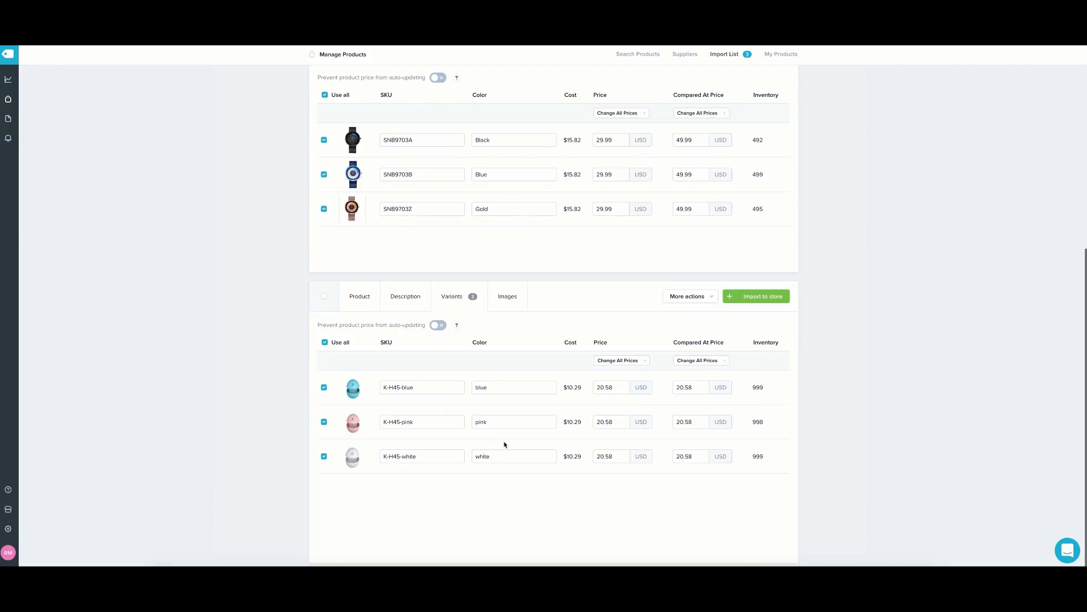
left_click(479, 386)
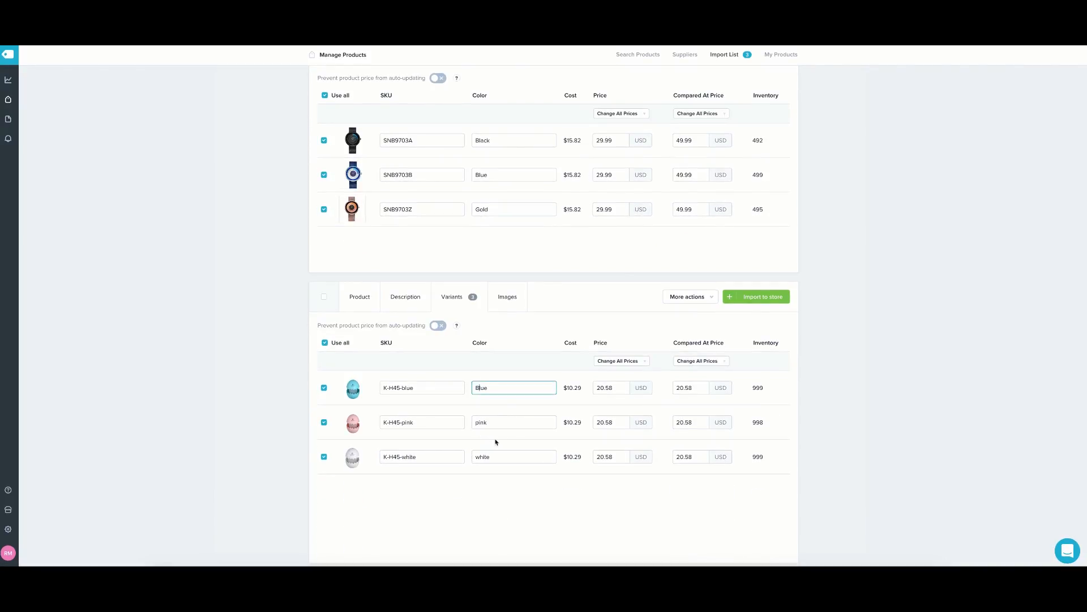
double_click(621, 388)
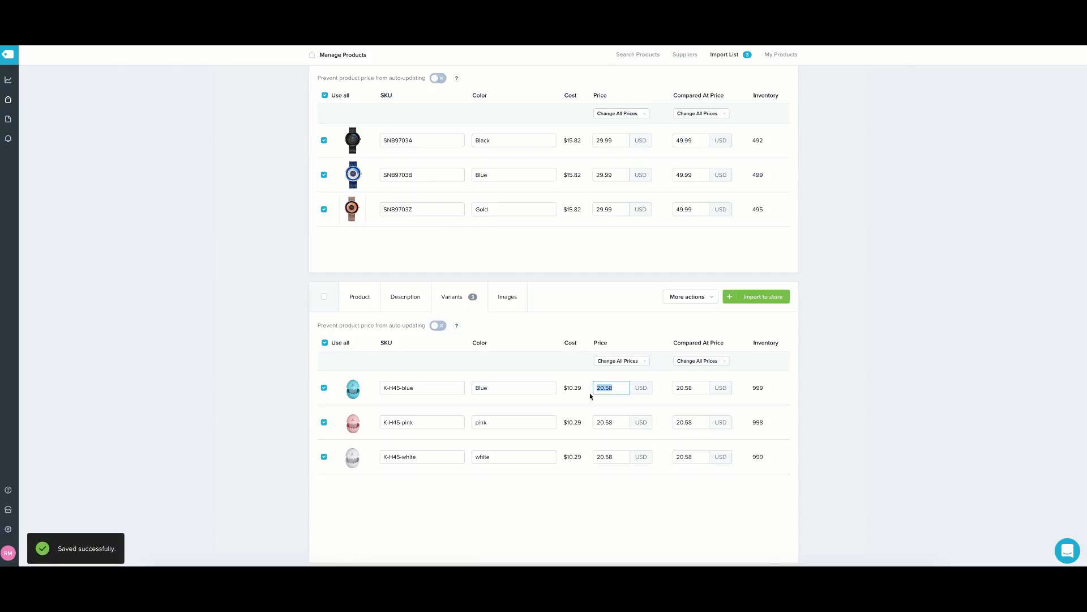
left_click(618, 360)
left_click(628, 373)
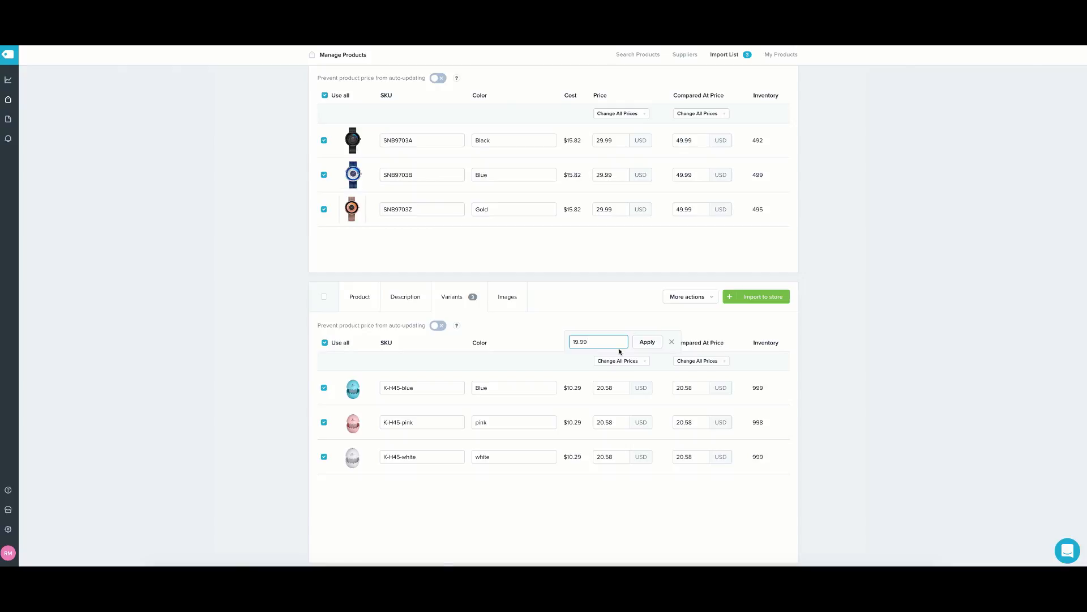
left_click(646, 342)
Set all three diffuser variants' compared-at price to 19.99.
left_click(712, 361)
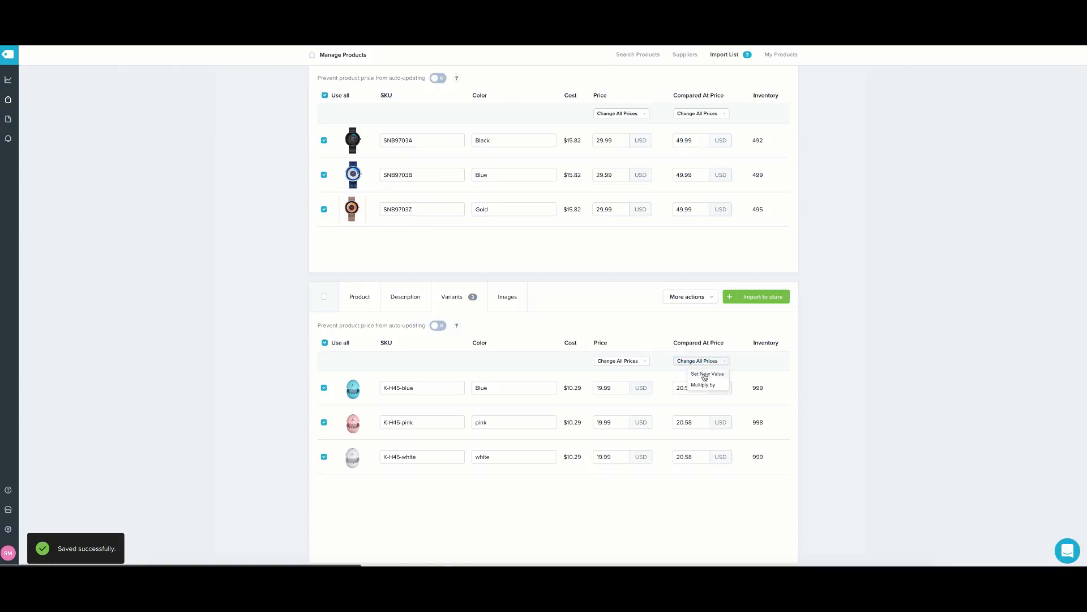
left_click(704, 375)
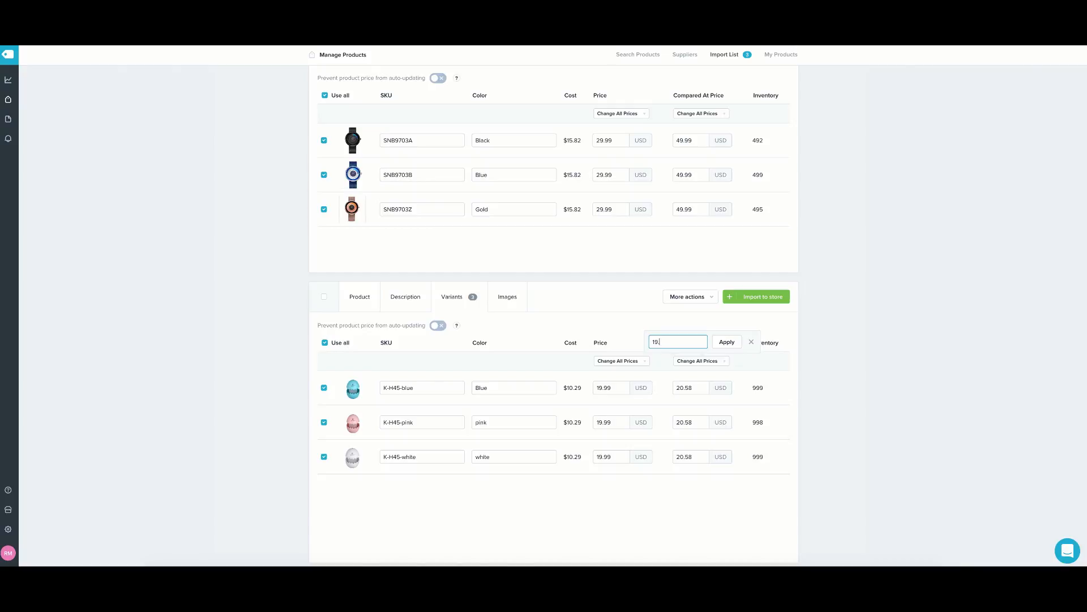
left_click(720, 344)
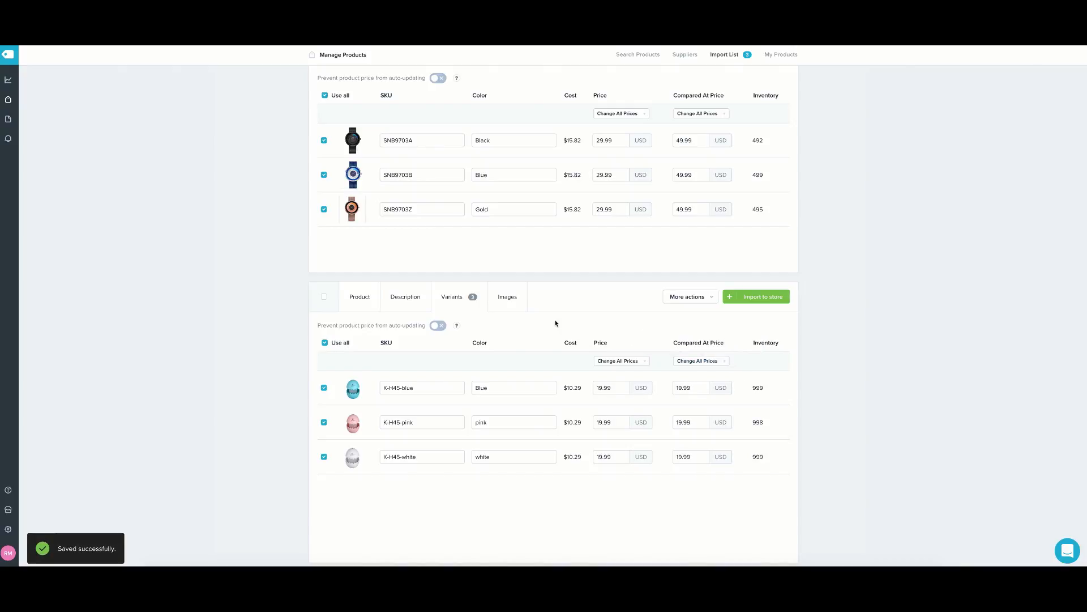
Select the LED colour-change, product use method and second diffuser photos for the listing.
left_click(511, 296)
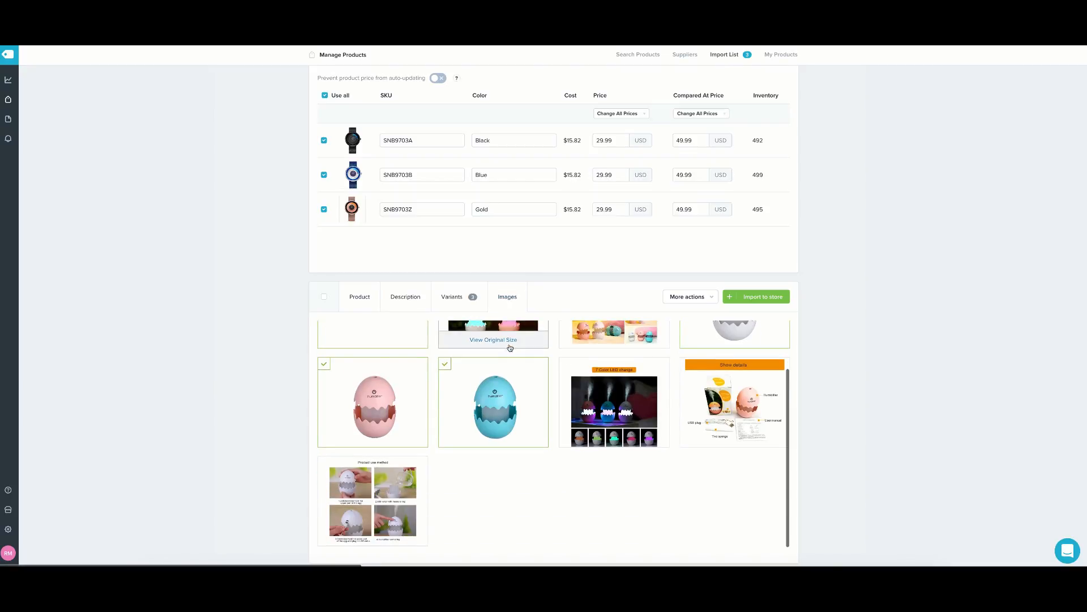
scroll(666, 377, "down", 2)
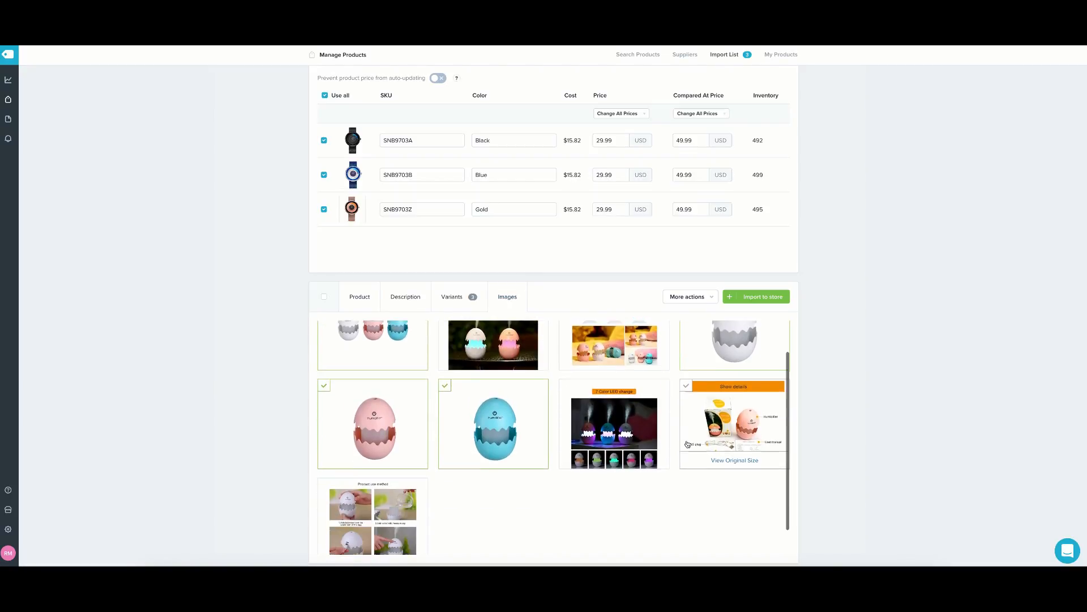
left_click(614, 412)
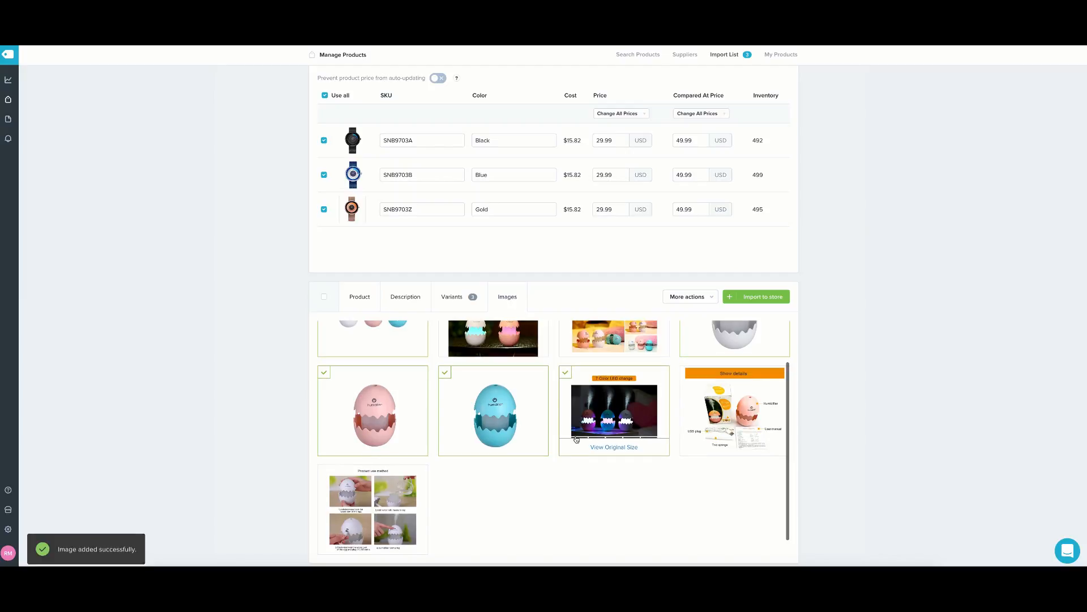
mouse_move(761, 412)
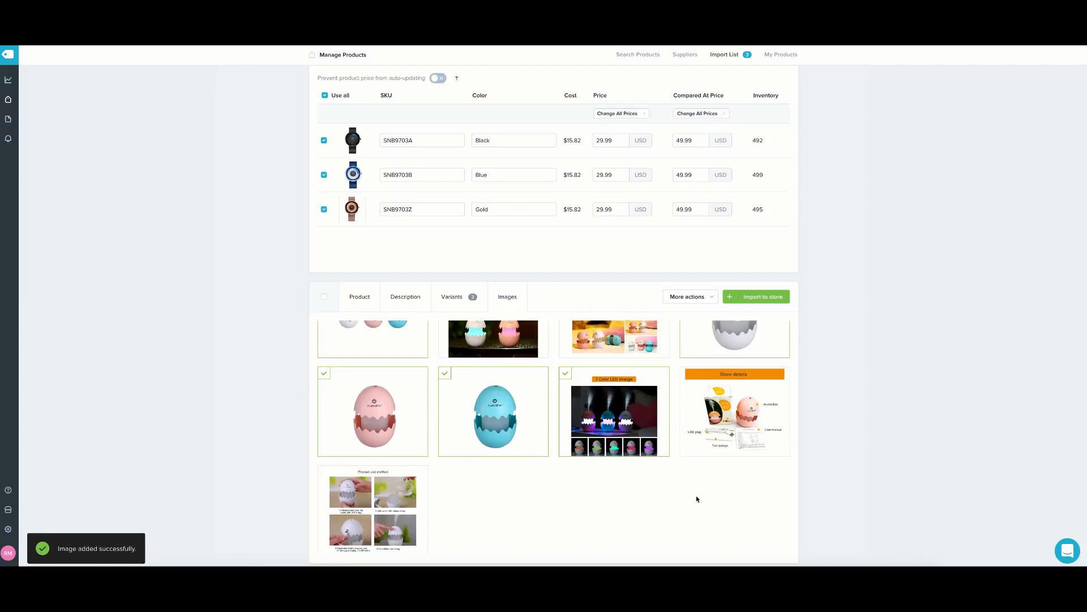
scroll(676, 488, "down", 1)
left_click(370, 493)
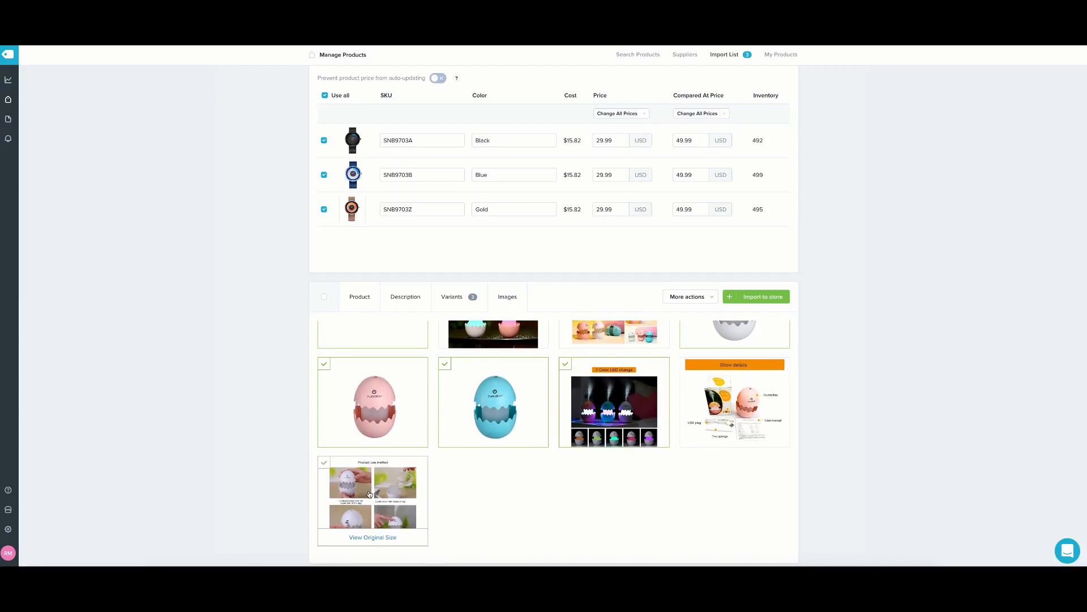
scroll(510, 431, "up", 1)
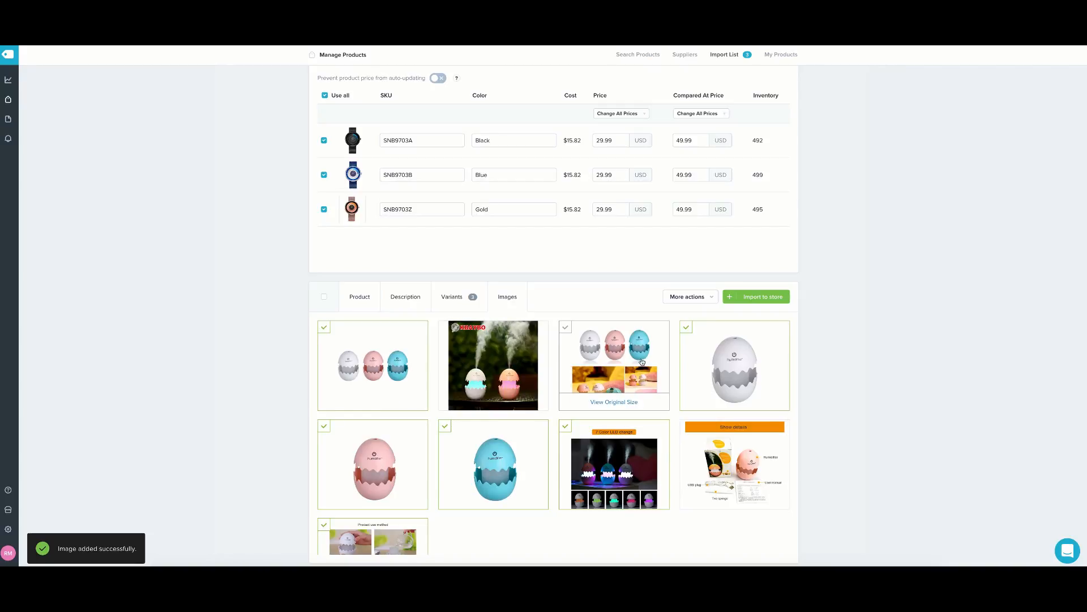
left_click(498, 360)
scroll(495, 348, "up", 1)
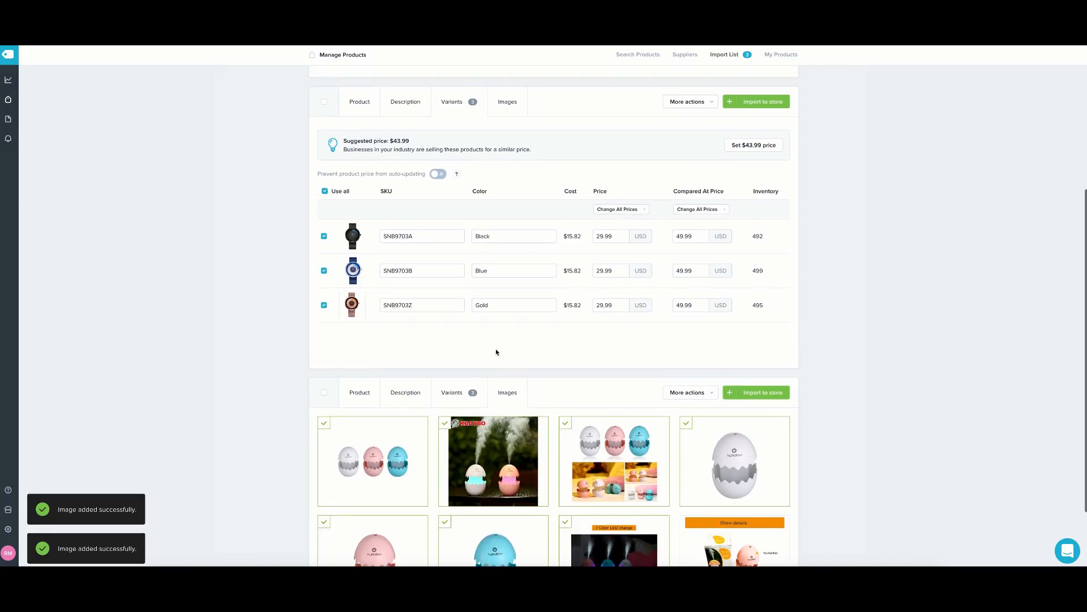
Recheck the diffuser's variants and description, then move to the watch's details.
left_click(446, 373)
left_click(405, 372)
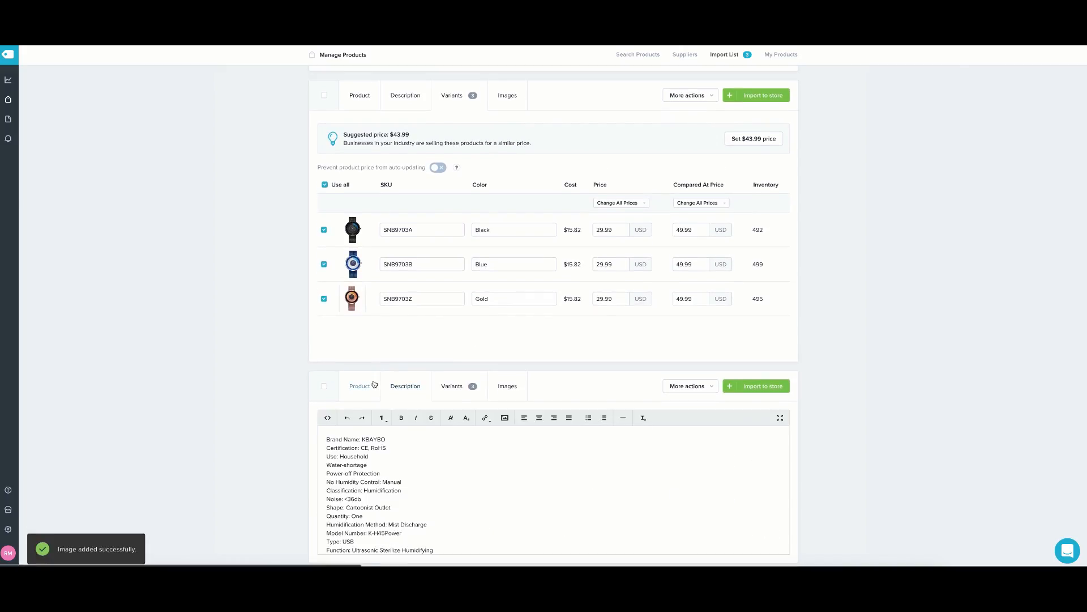
left_click(359, 372)
scroll(399, 389, "up", 1)
scroll(399, 389, "up", 2)
left_click(405, 207)
scroll(453, 216, "up", 2)
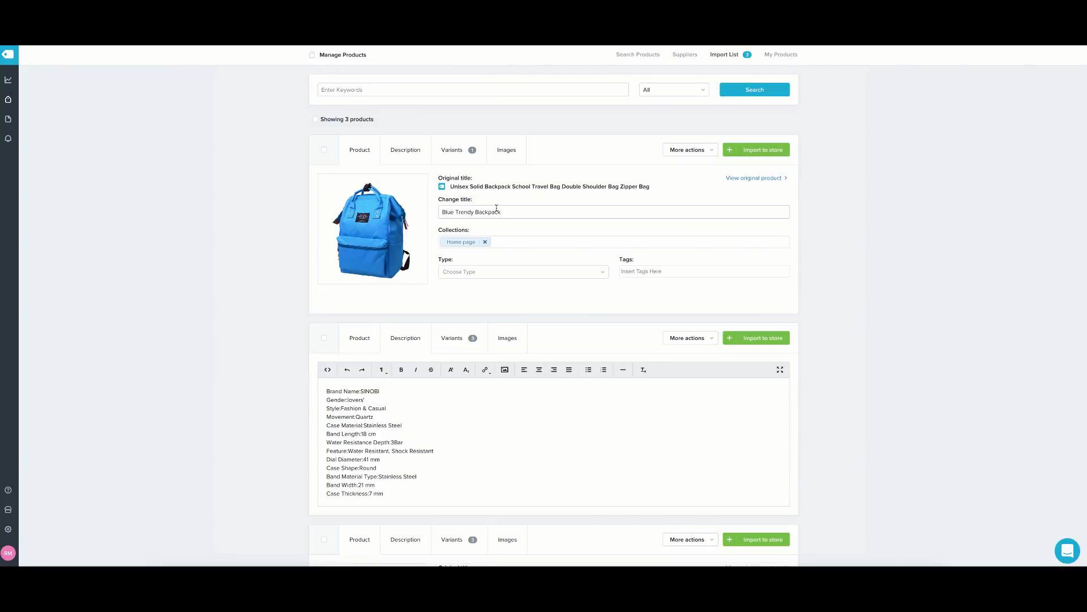
scroll(477, 221, "down", 1)
Select all the remaining watch photos, including the Fashion Choices image.
left_click(507, 242)
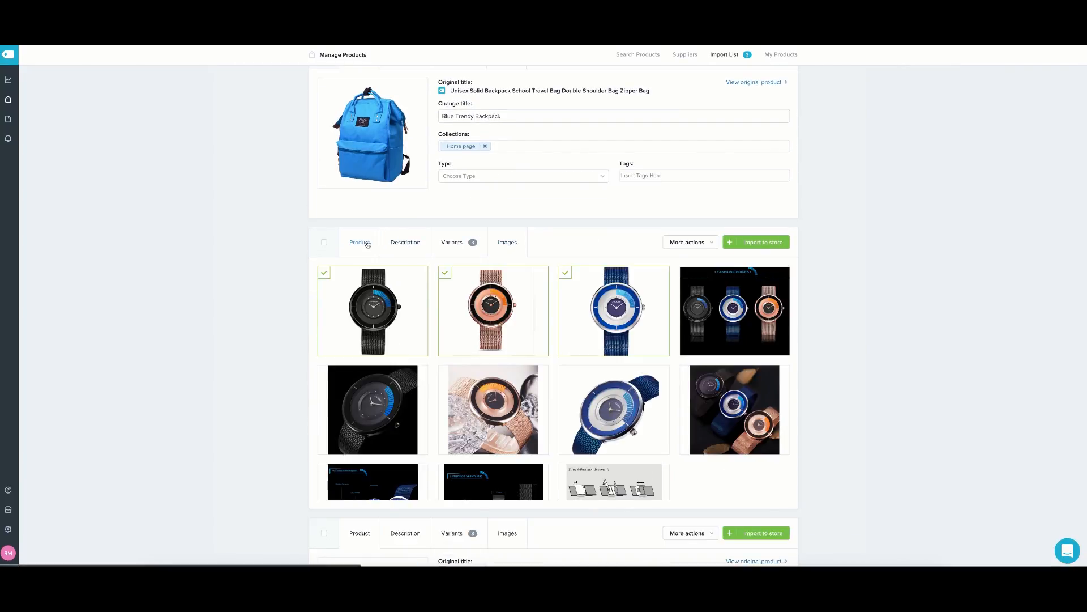
scroll(594, 295, "down", 1)
left_click(731, 313)
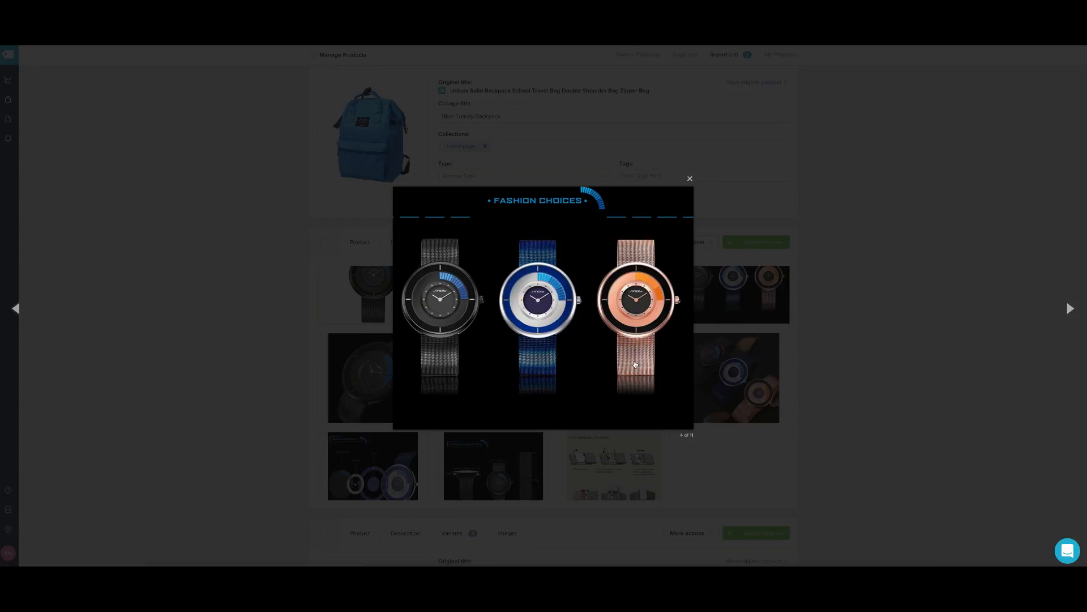
left_click(690, 179)
left_click(713, 290)
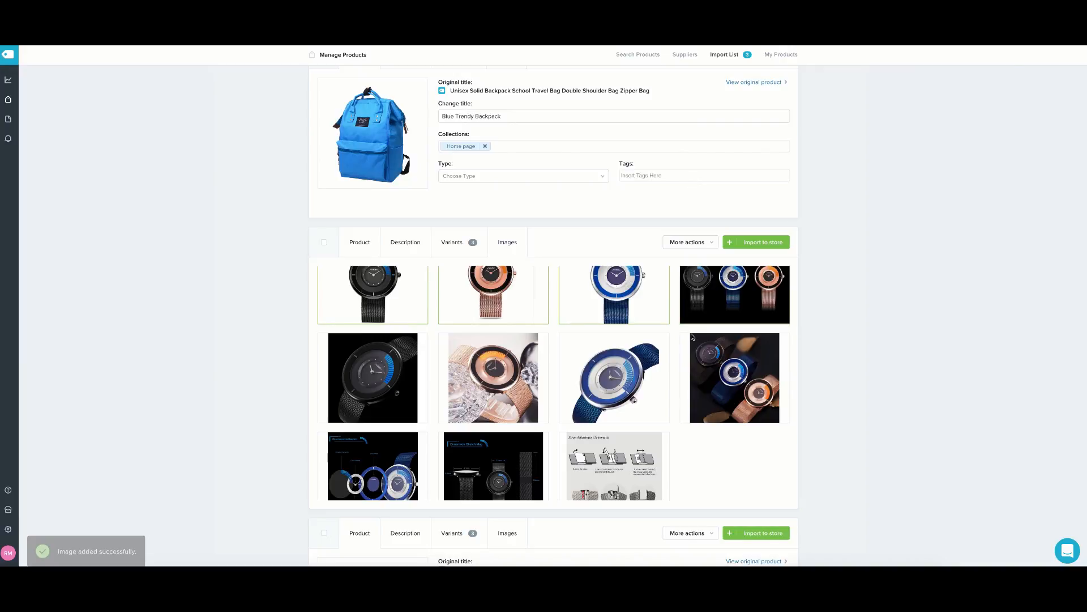
left_click(715, 371)
left_click(619, 377)
left_click(507, 371)
left_click(374, 375)
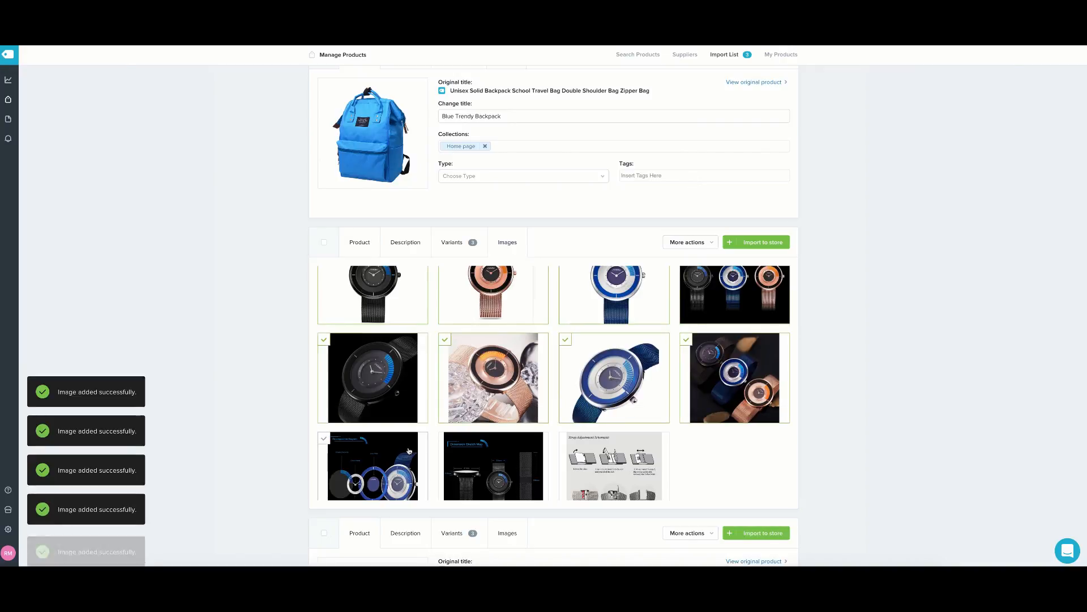
left_click(421, 457)
left_click(463, 461)
left_click(589, 469)
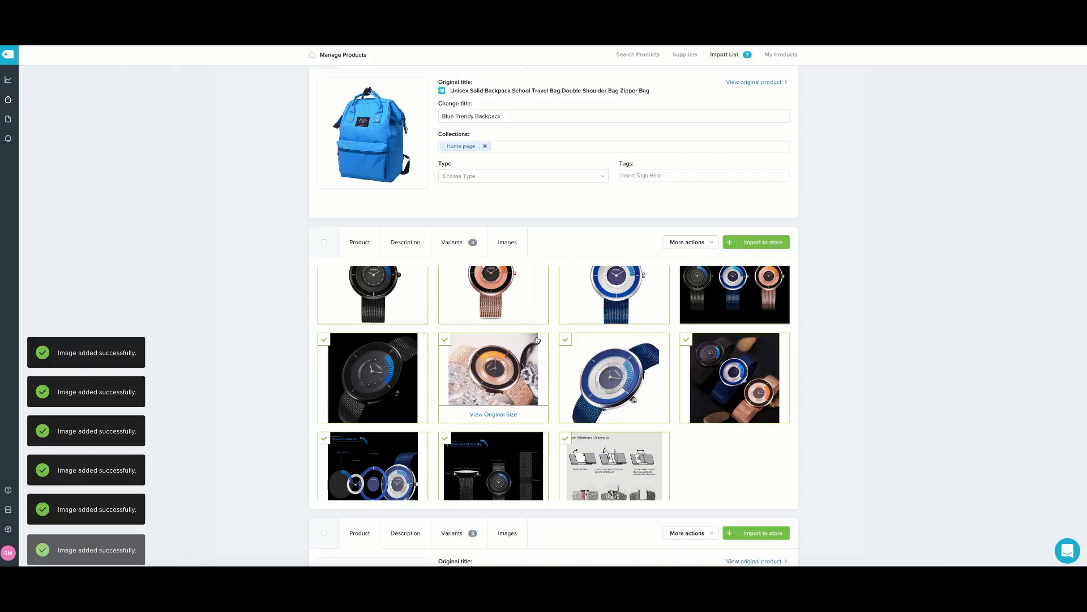
scroll(536, 340, "down", 1)
scroll(536, 339, "up", 2)
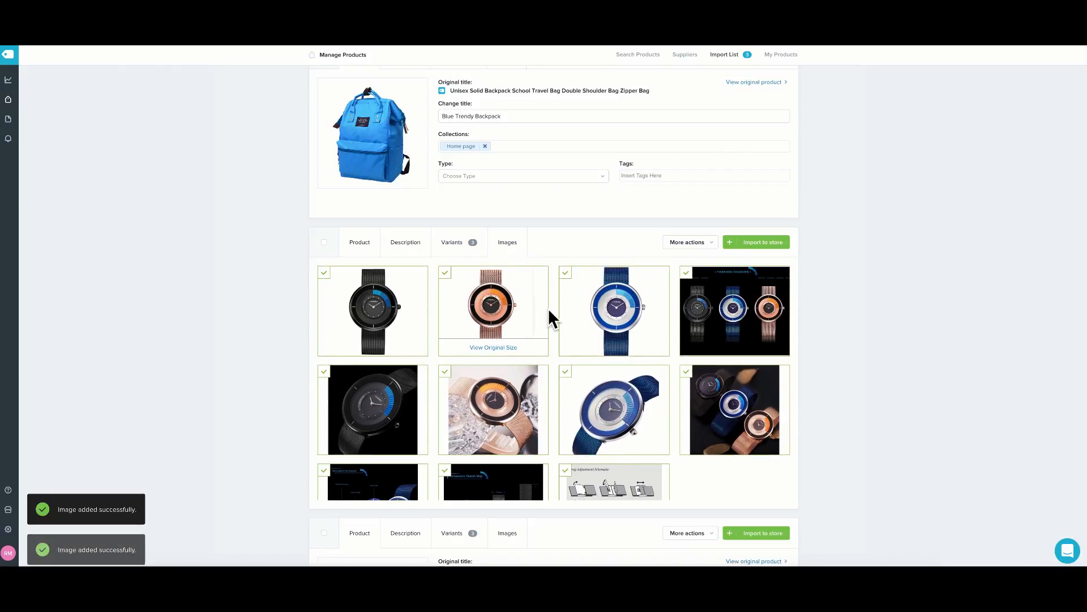
Review the watch's variants and description before importing.
left_click(452, 243)
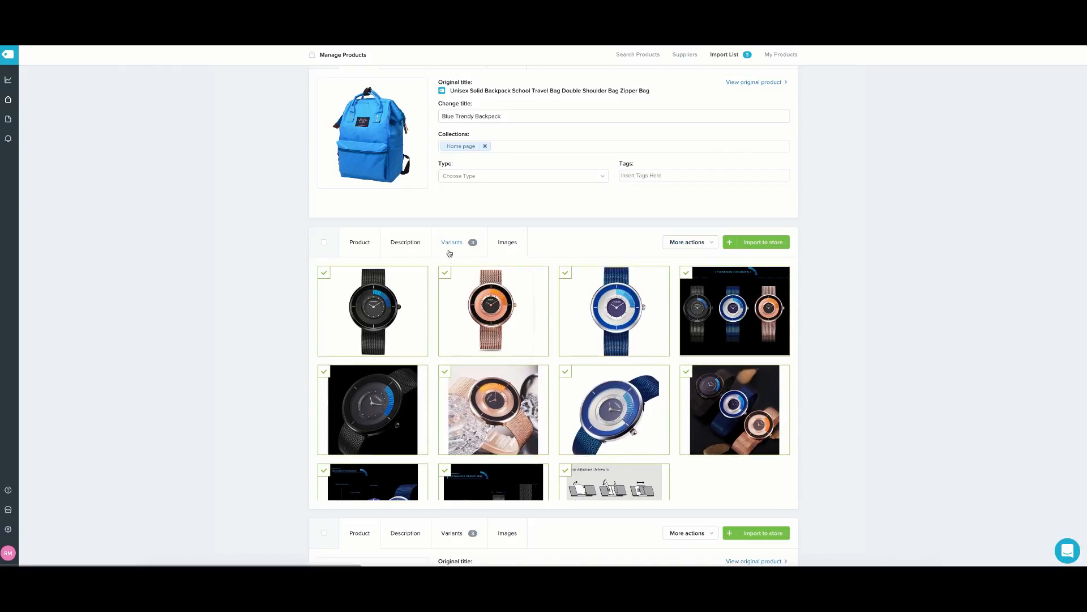
left_click(405, 243)
scroll(413, 251, "up", 3)
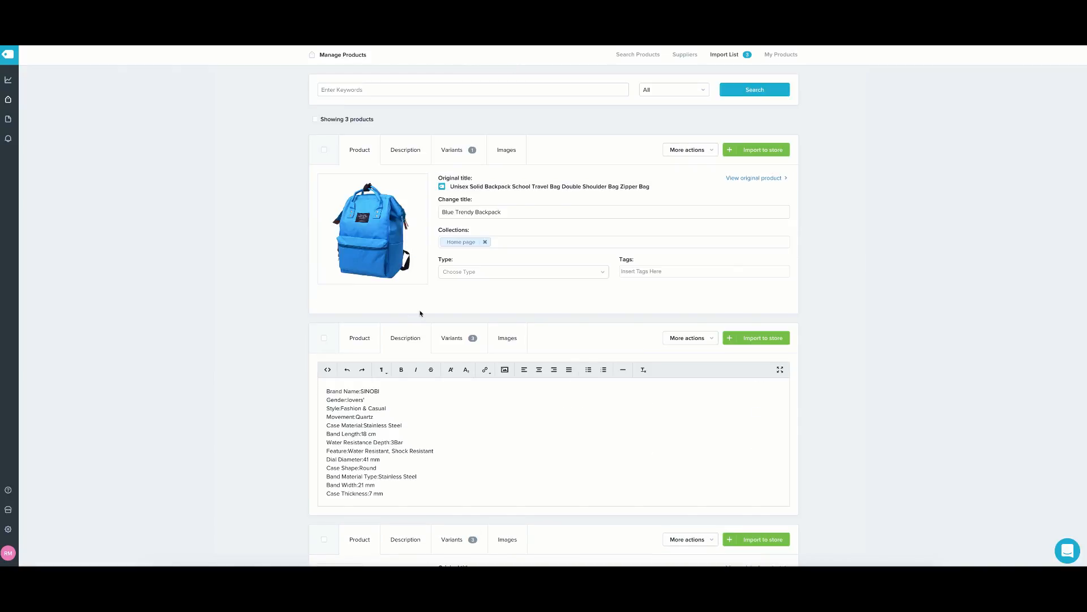
left_click(360, 336)
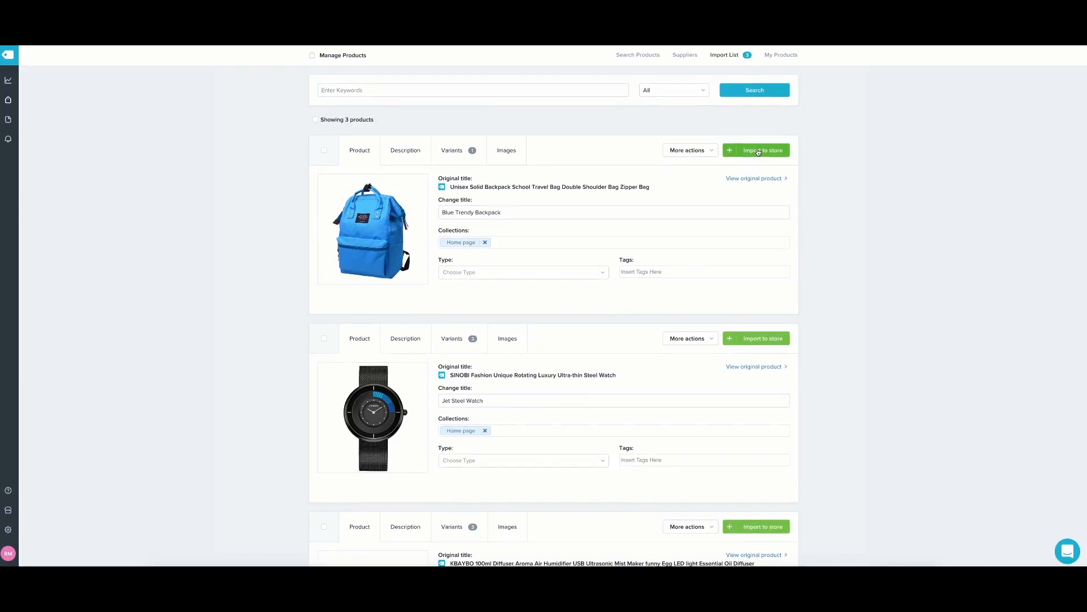
left_click(714, 151)
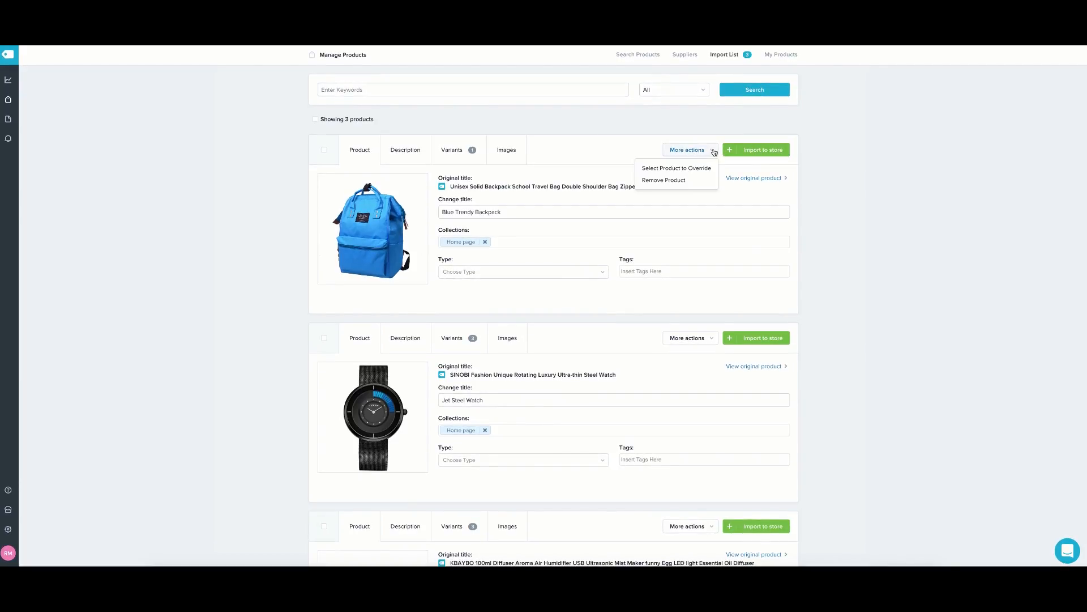
left_click(636, 154)
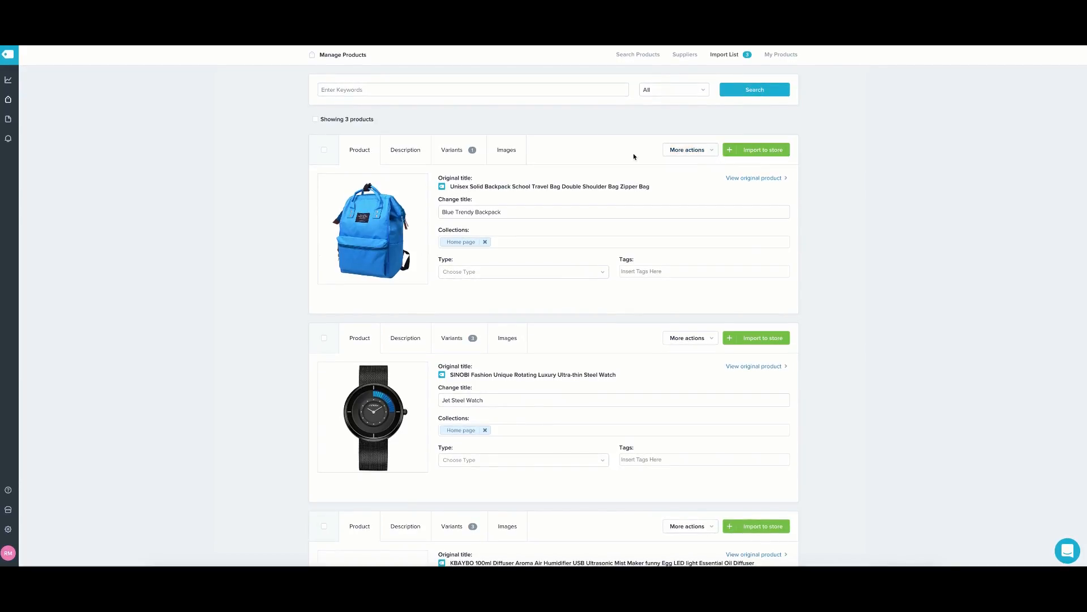
left_click(456, 153)
left_click(357, 152)
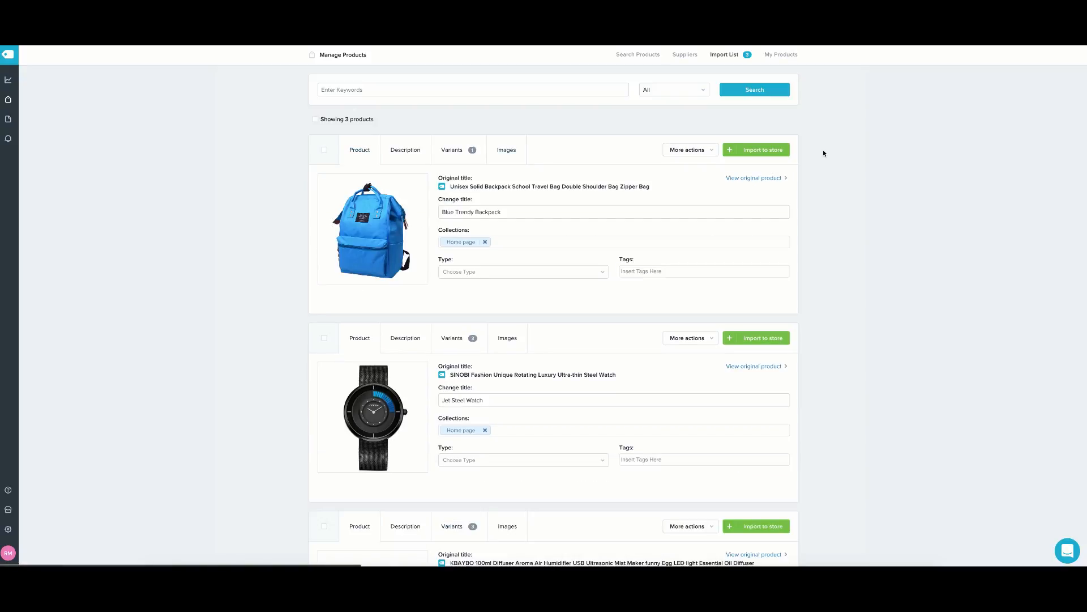
Import the backpack, watch and diffuser into the store and return to Shopify Products.
left_click(773, 151)
left_click(760, 189)
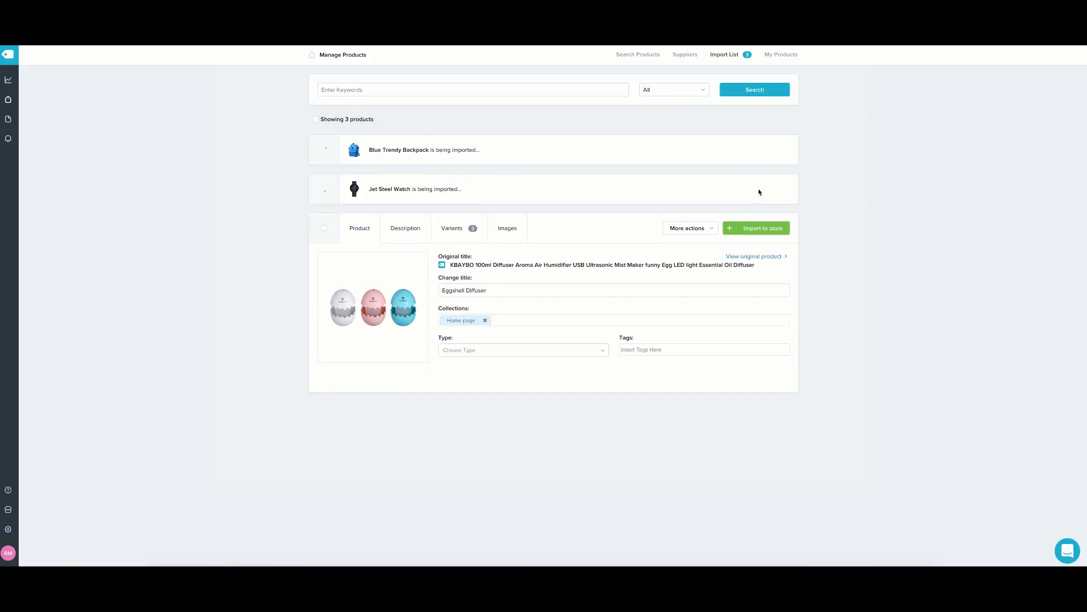
left_click(761, 228)
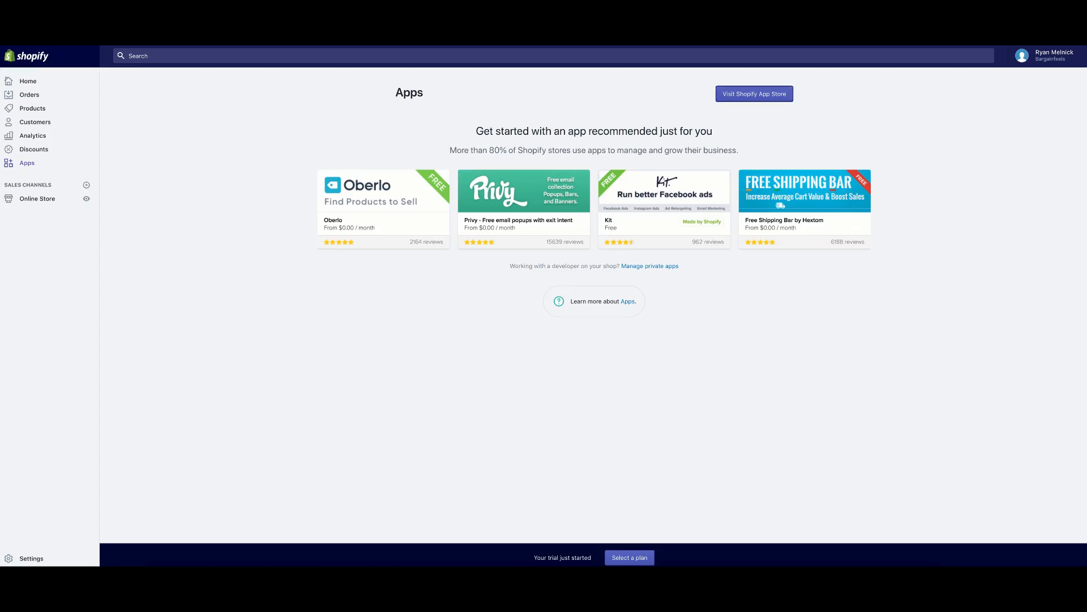
left_click(50, 109)
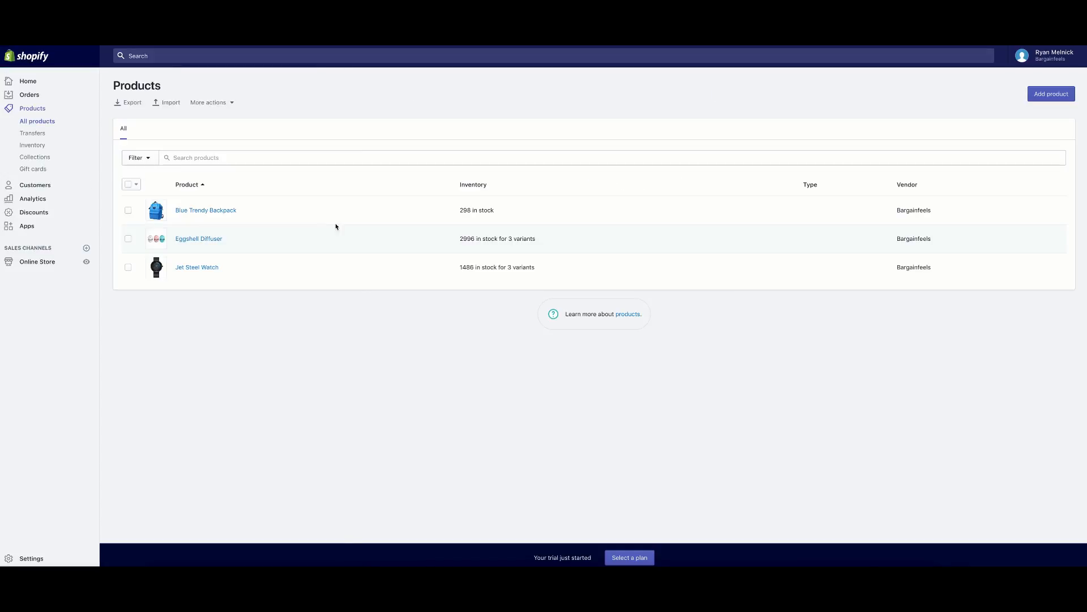
List the three imported products and preview the live storefront in a separate tab.
left_click(225, 213)
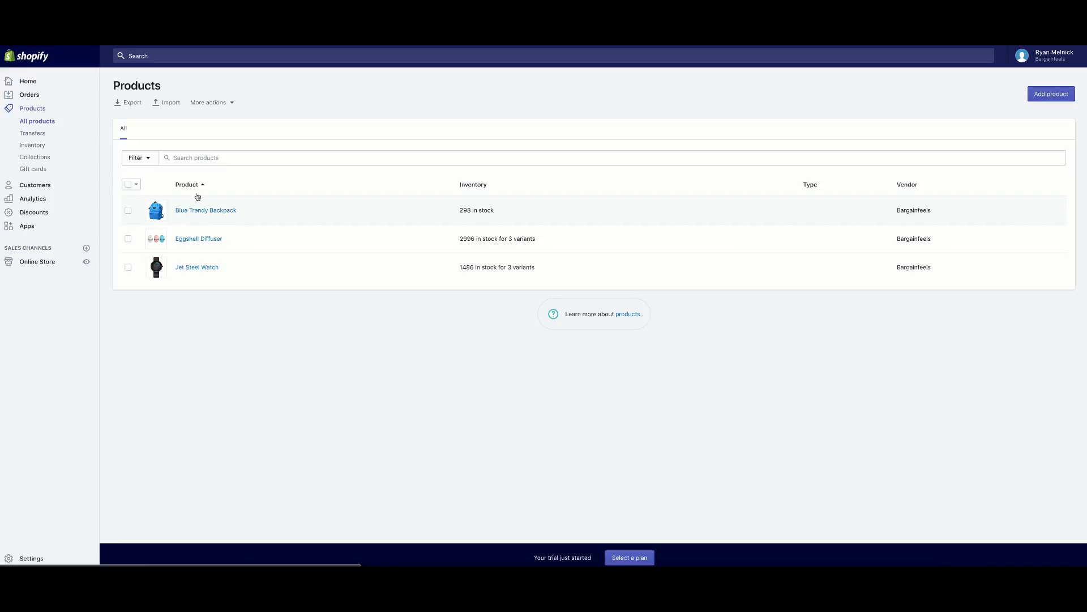
right_click(86, 263)
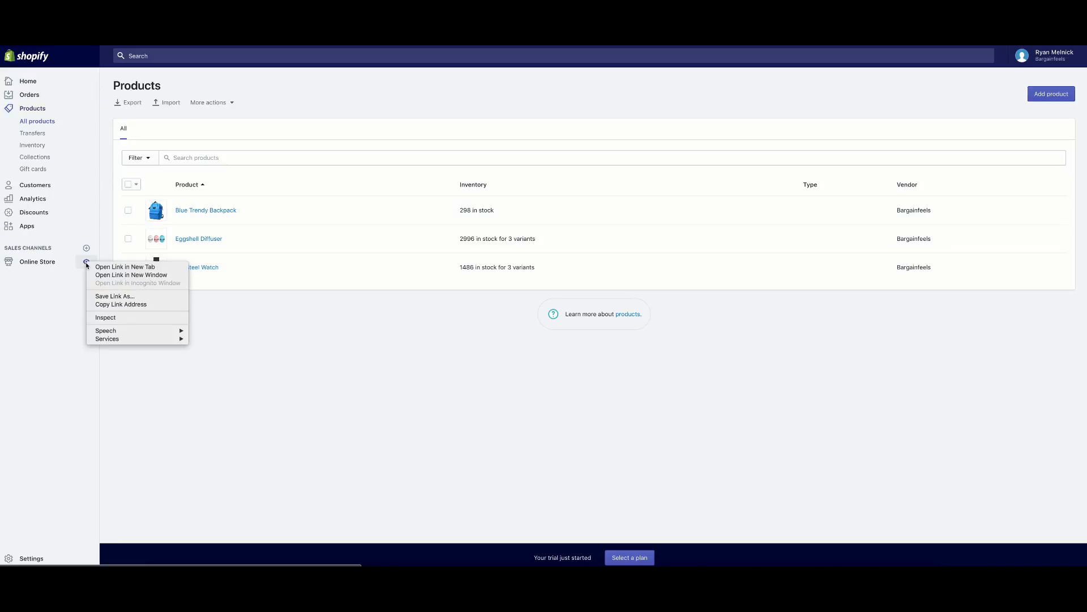
left_click(150, 267)
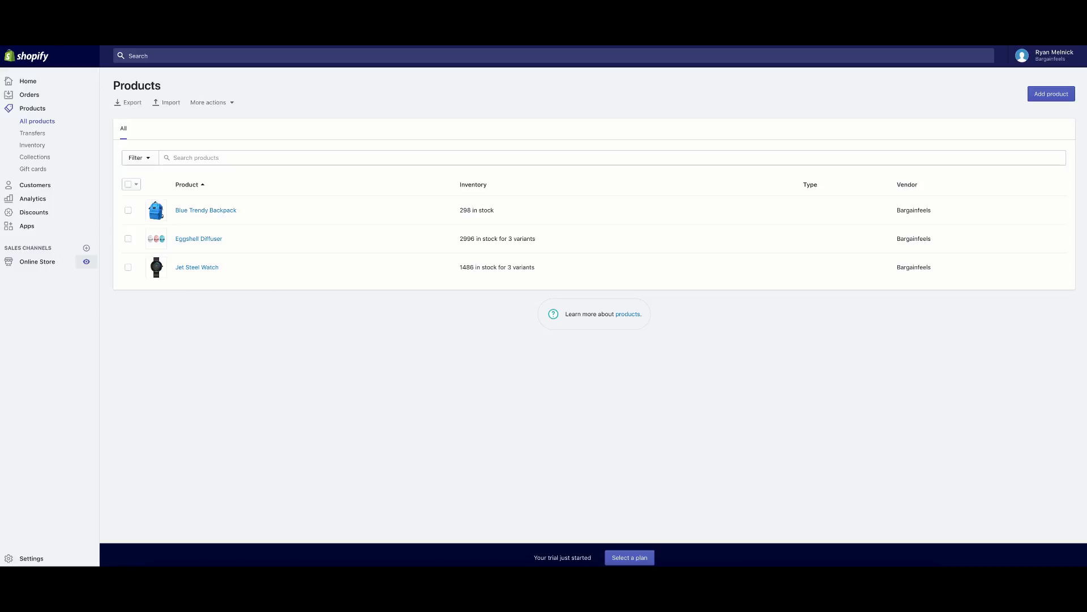
key("ctrl+Tab")
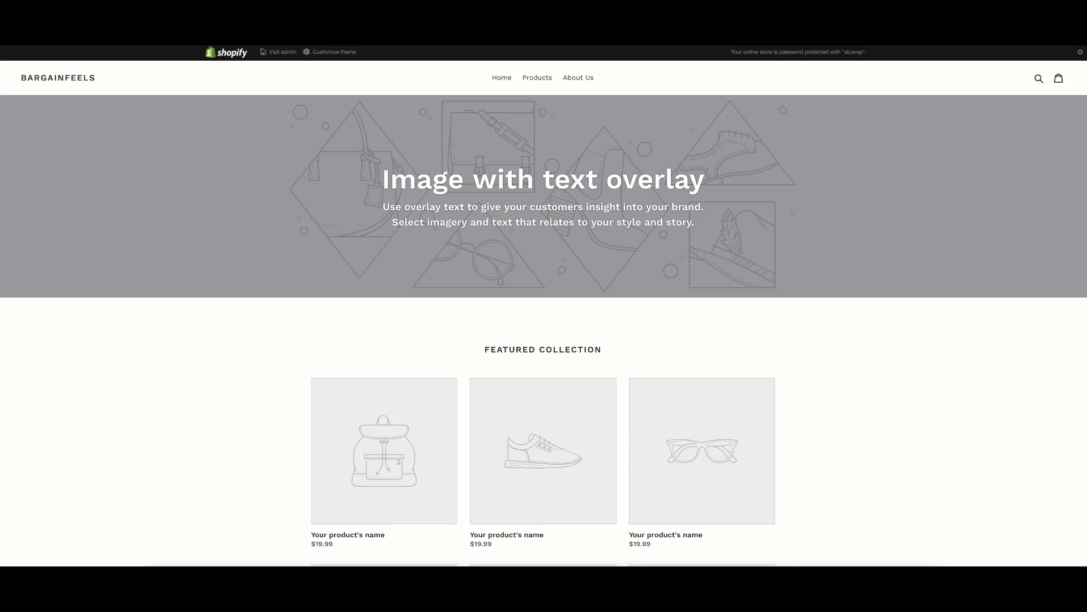
key("ctrl+shift+Tab")
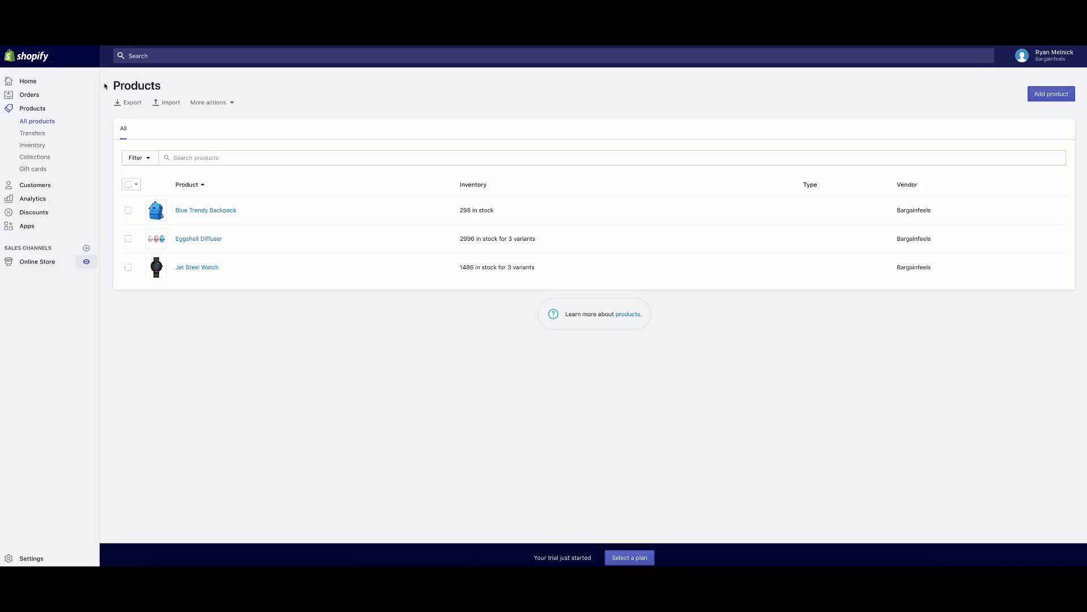
Publish the first Supply theme from Online Store > Themes, replacing Debut.
left_click(47, 267)
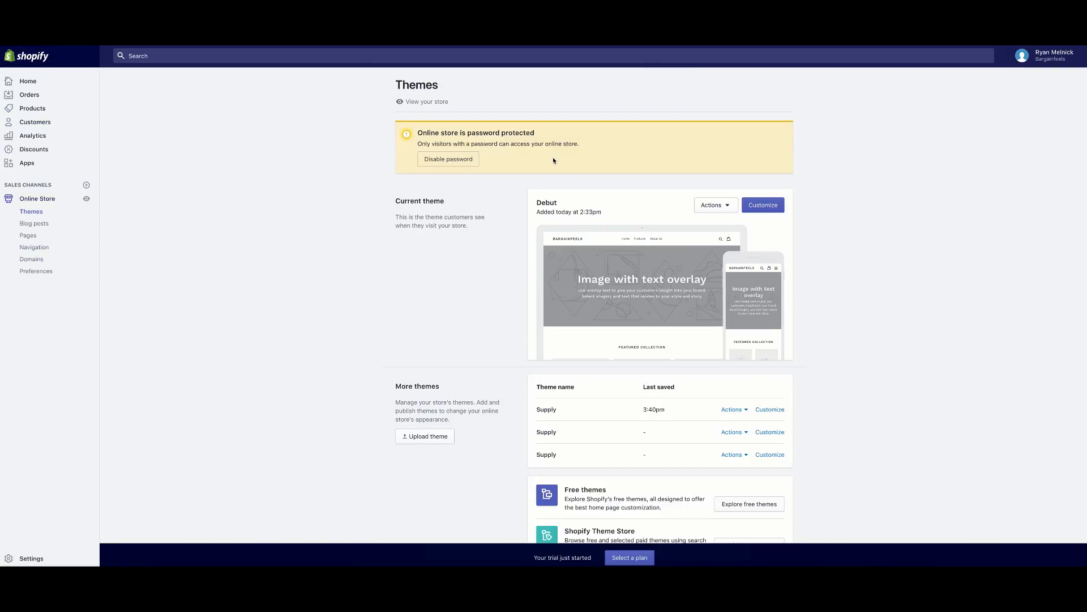
left_click(40, 213)
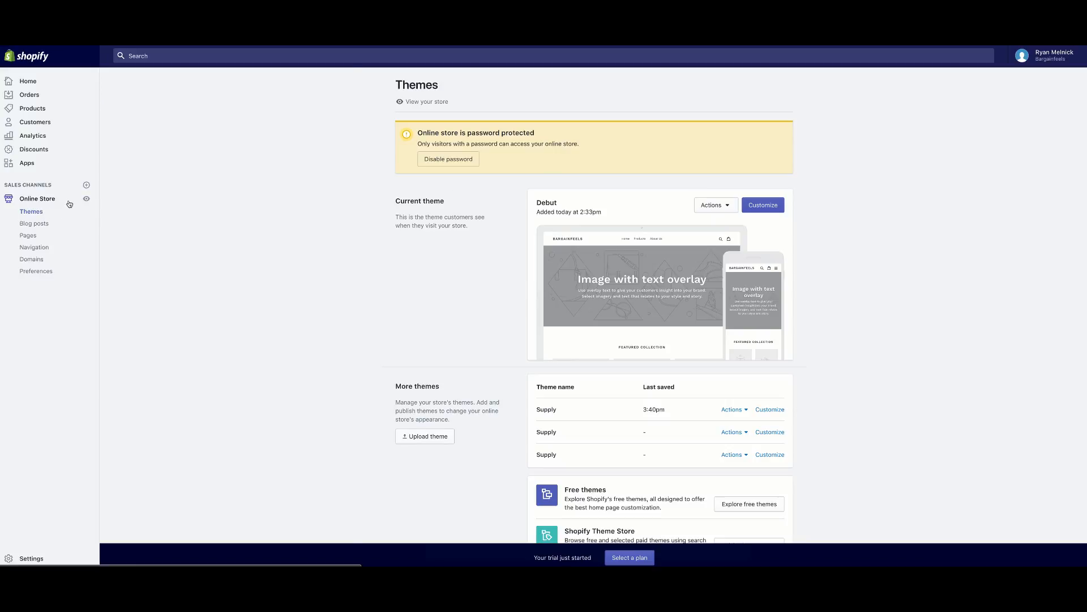
scroll(602, 280, "down", 2)
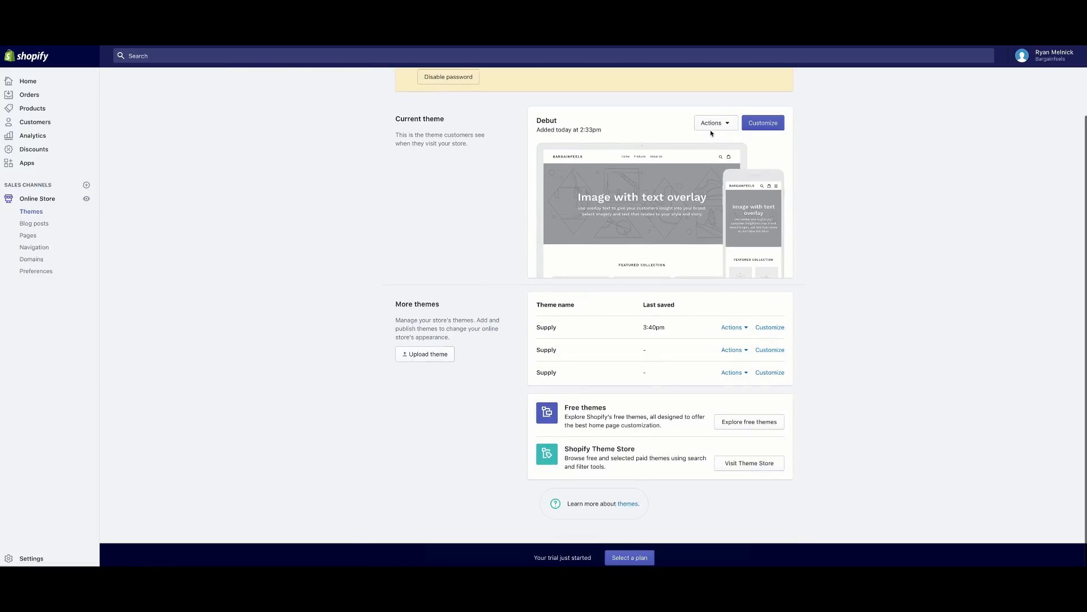
left_click(768, 332)
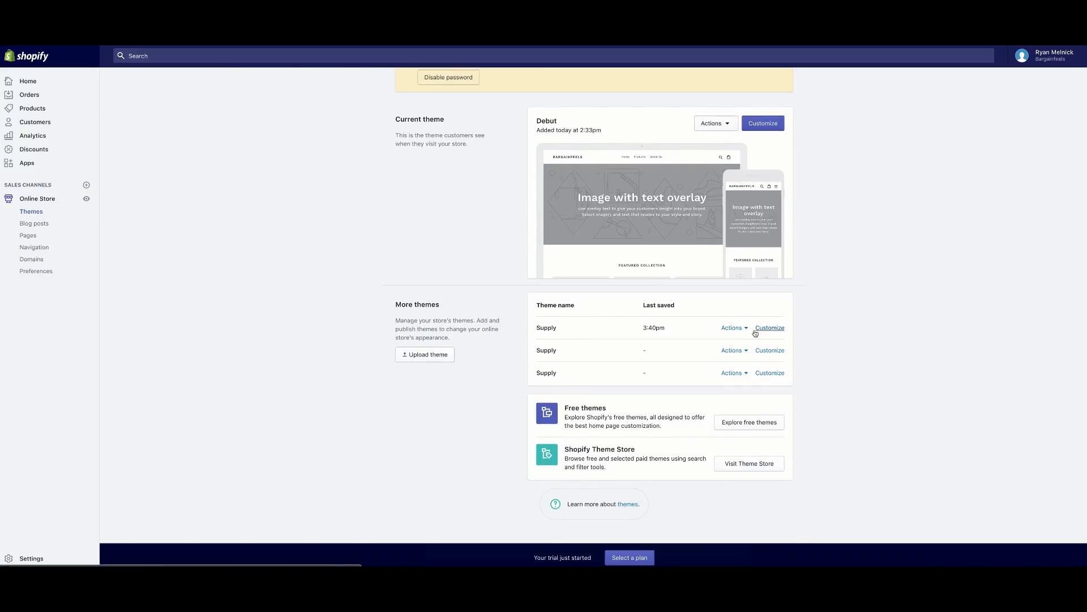
left_click(732, 327)
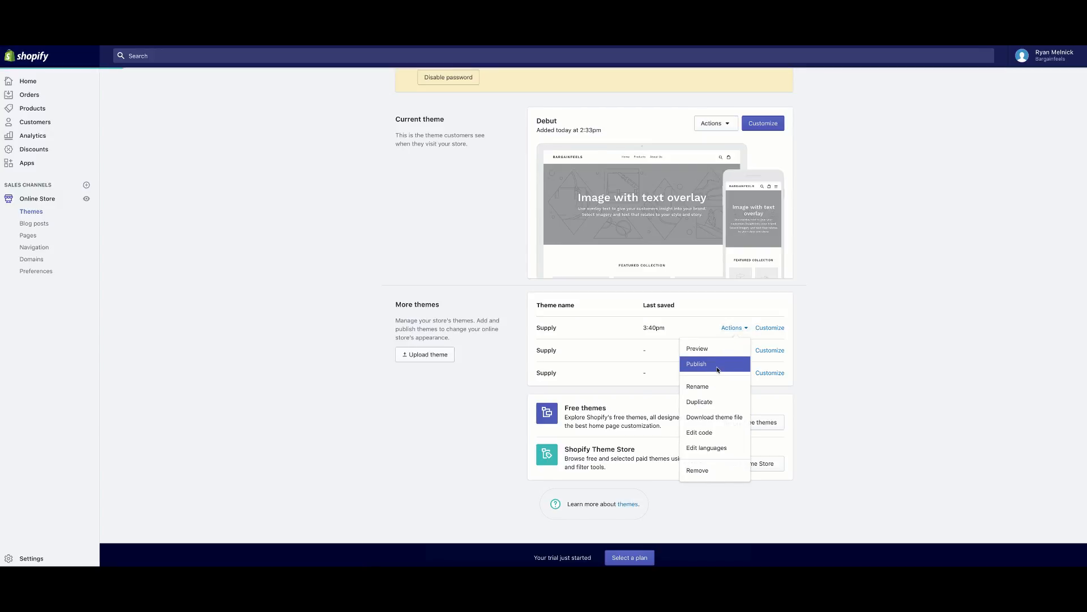
left_click(717, 369)
left_click(656, 435)
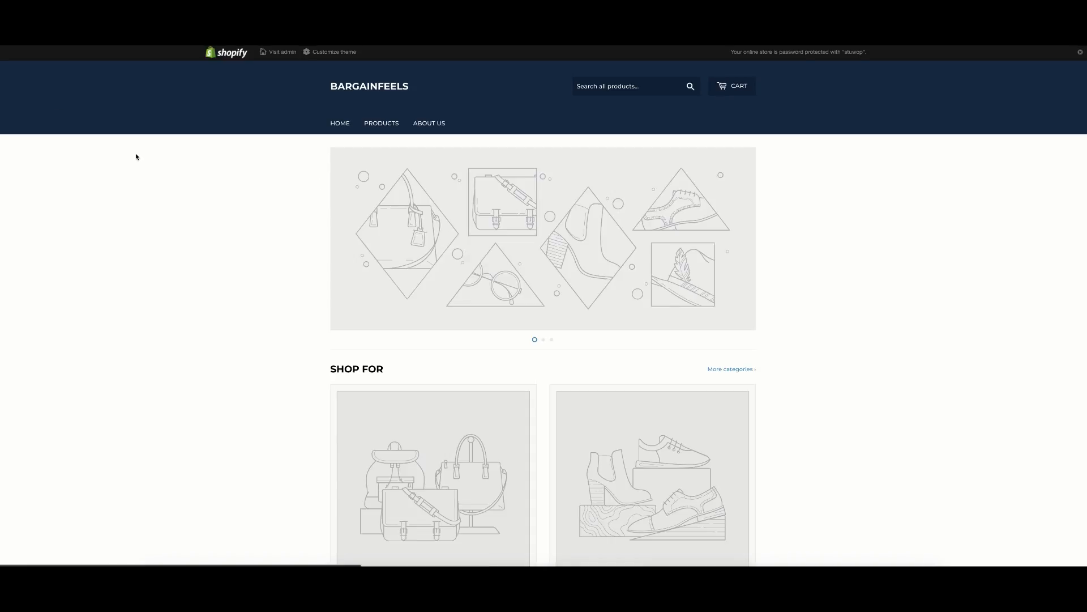
Browse the storefront's product listing and the Blue Trendy Backpack page.
scroll(228, 197, "down", 4)
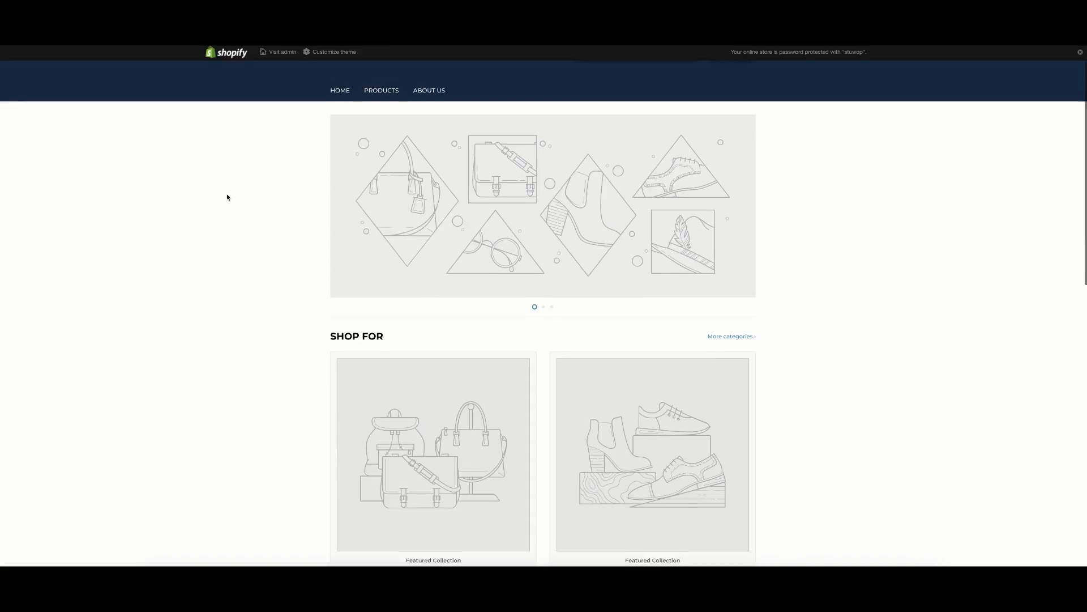
scroll(252, 203, "down", 8)
scroll(255, 204, "up", 12)
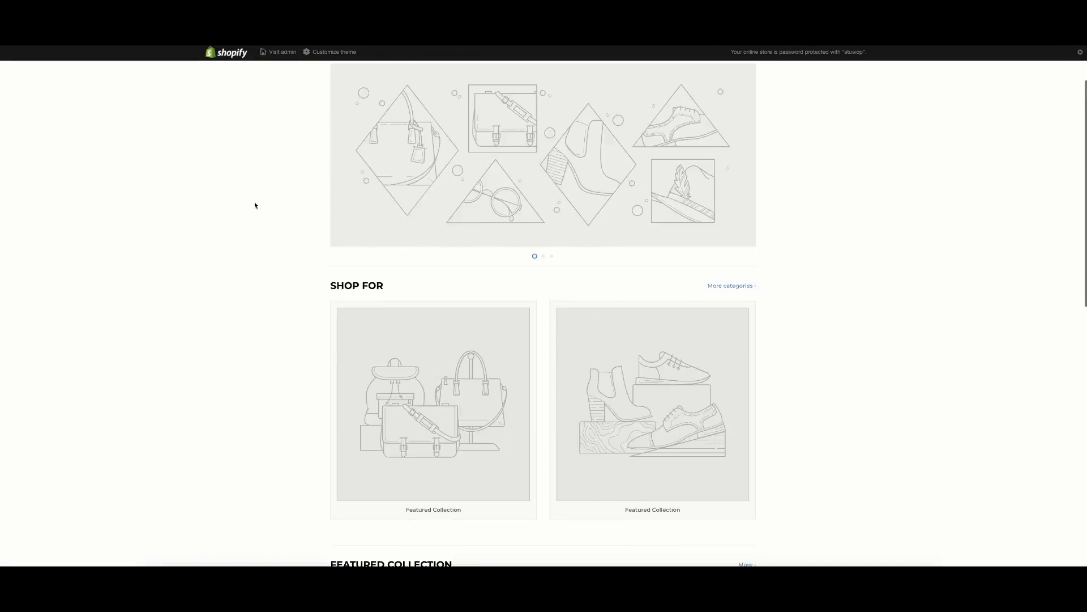
left_click(367, 125)
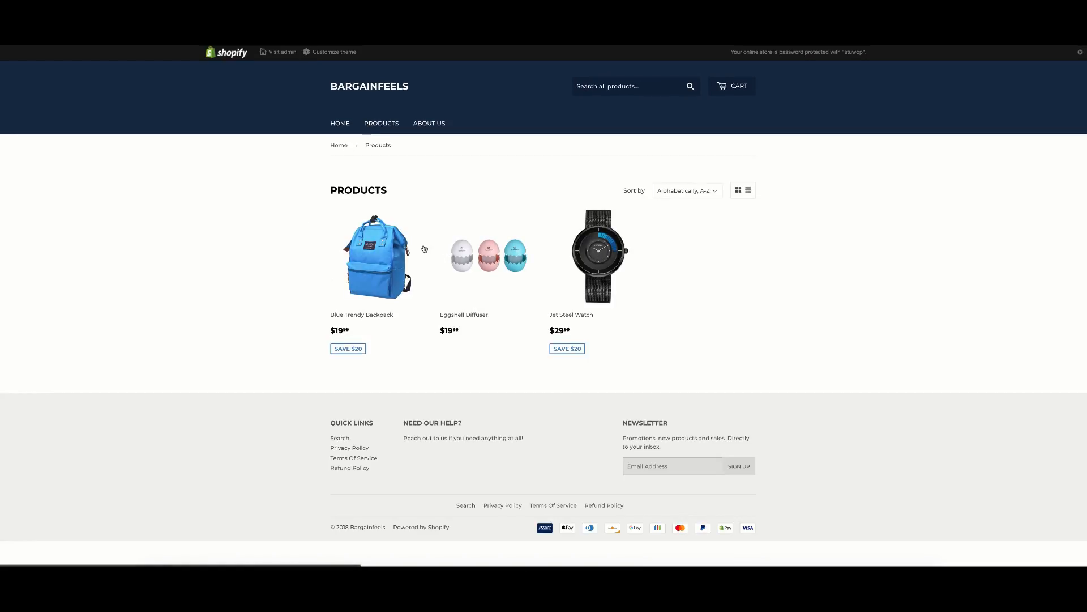
left_click(381, 258)
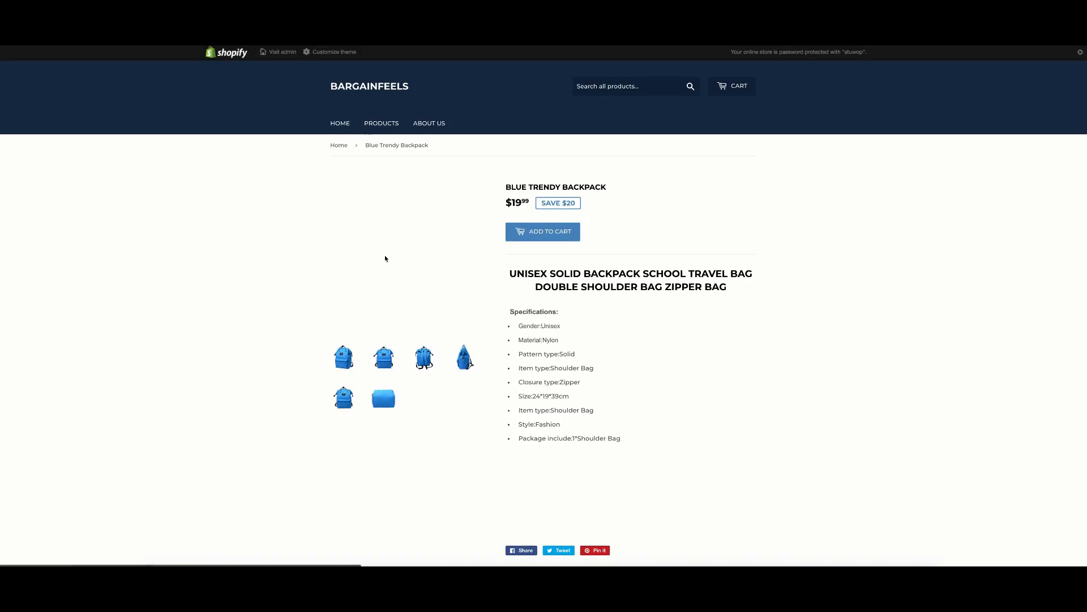
scroll(376, 258, "down", 1)
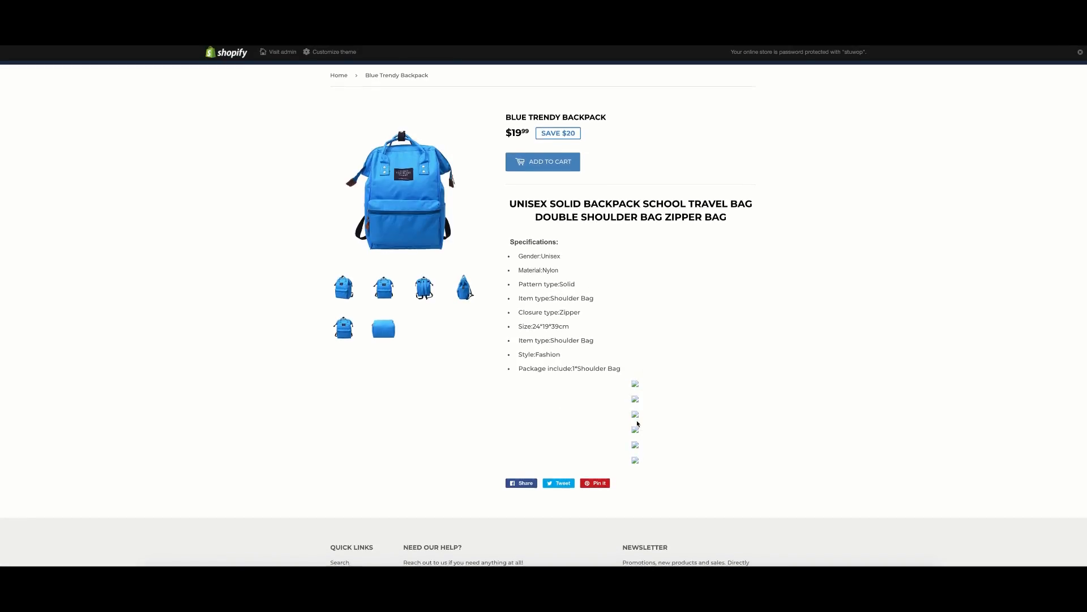
scroll(636, 419, "down", 1)
scroll(635, 408, "up", 3)
Add the Eggshell Diffuser in Blue to the cart and close the cart summary.
left_click(382, 128)
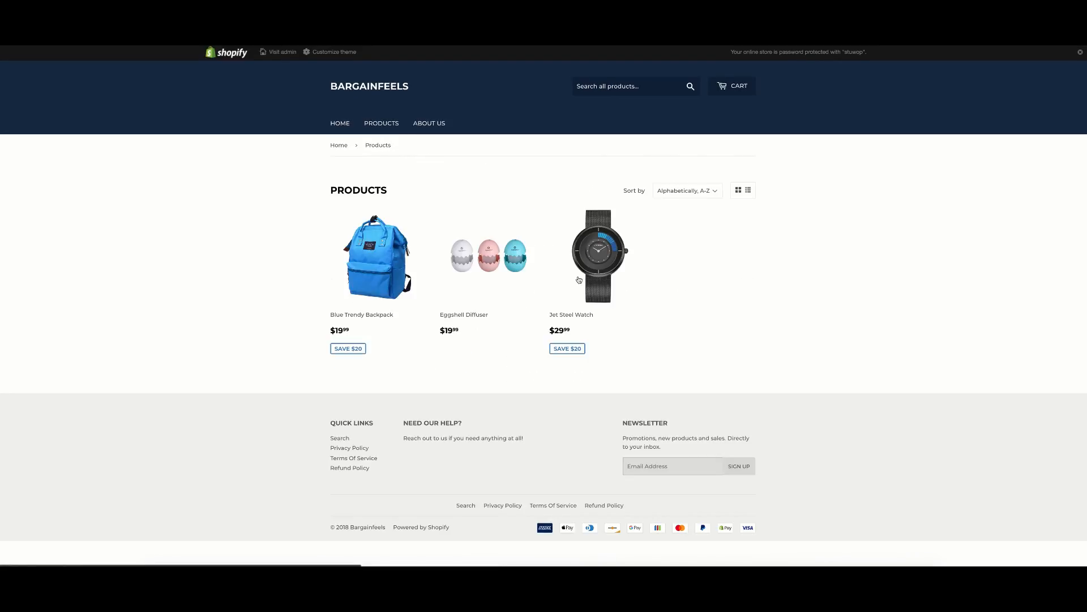
left_click(490, 273)
scroll(633, 346, "down", 1)
scroll(623, 346, "down", 1)
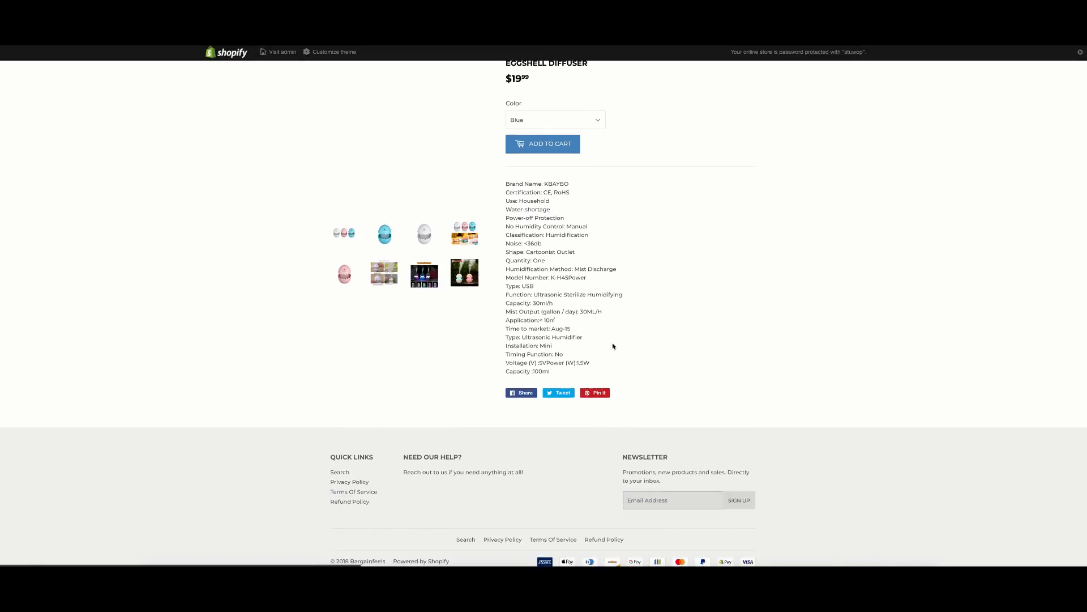
scroll(614, 347, "up", 2)
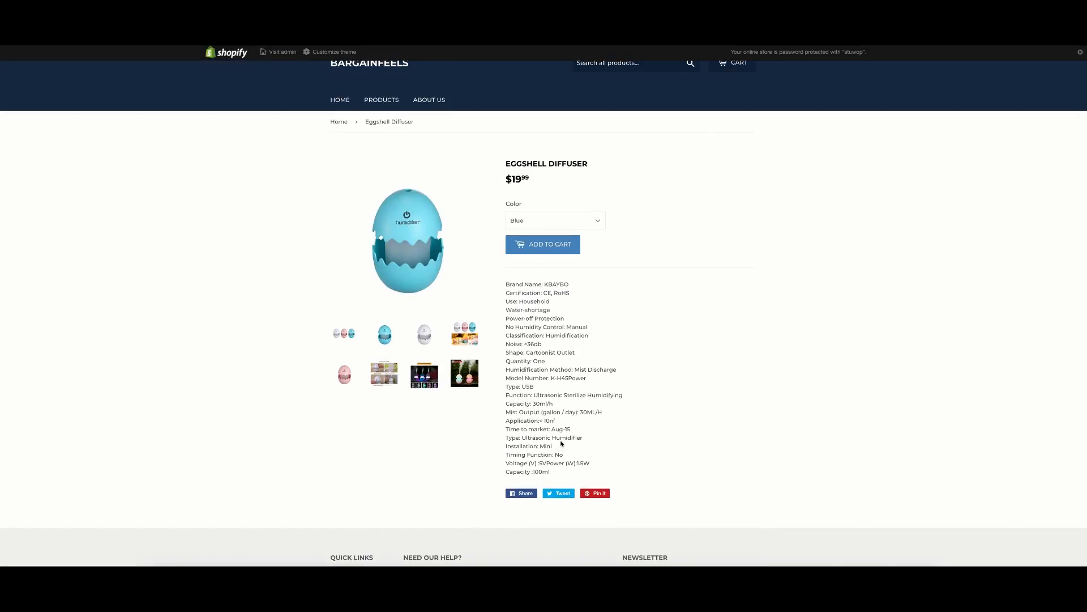
left_click(420, 342)
left_click(536, 221)
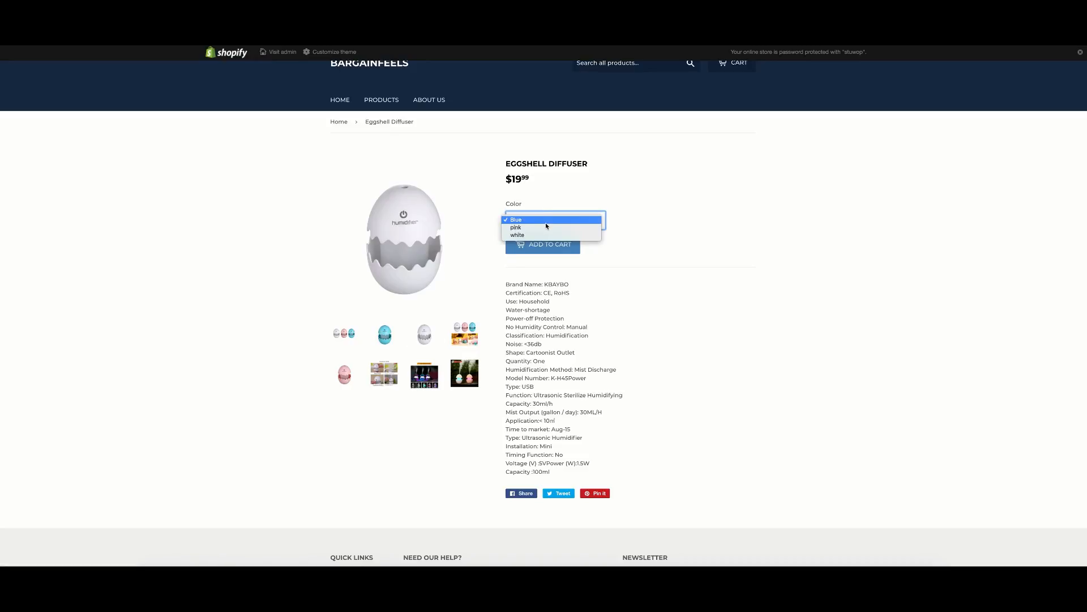
left_click(561, 220)
left_click(538, 249)
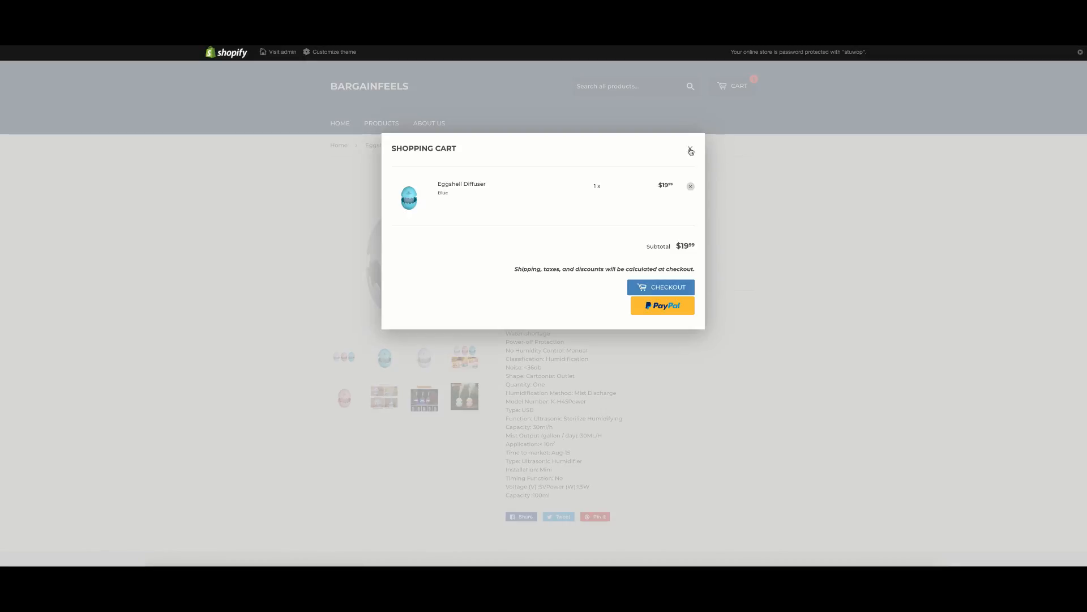
left_click(689, 149)
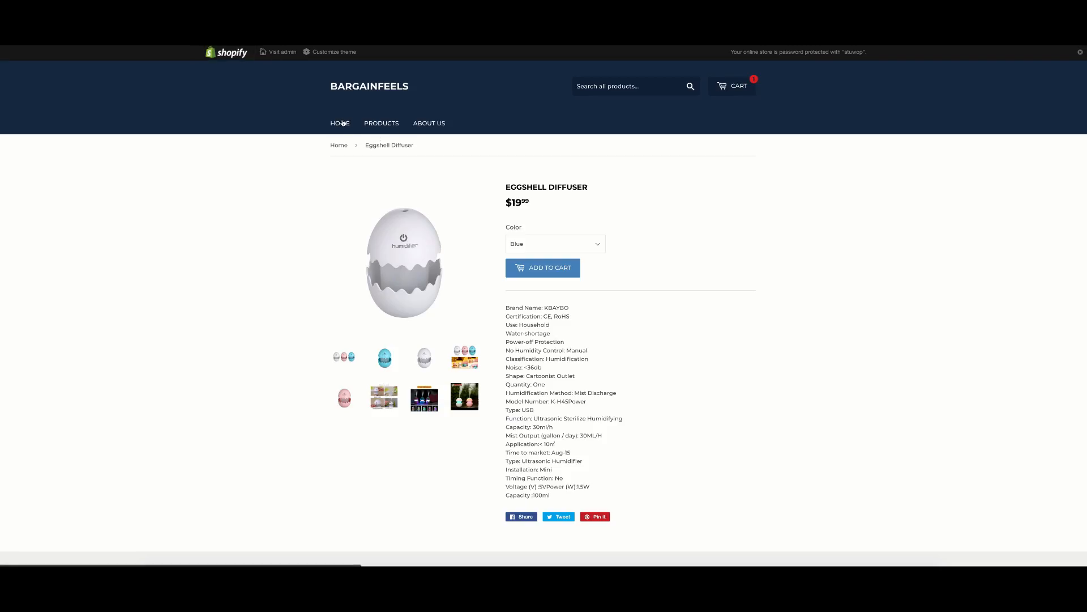
Go to the Bargainfeels home page and scroll through it.
left_click(343, 123)
scroll(486, 227, "down", 2)
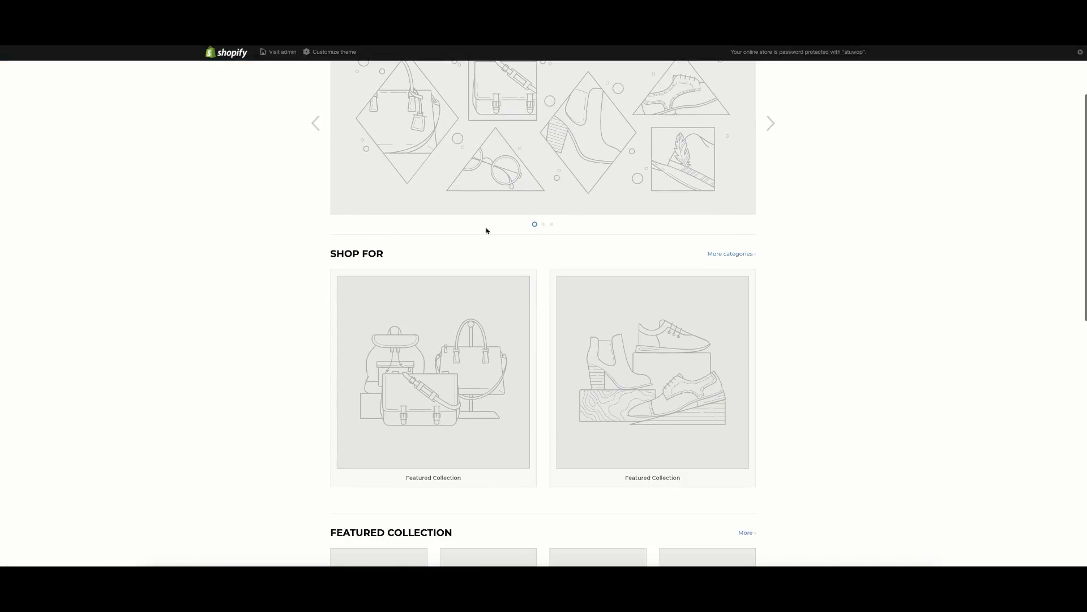
scroll(486, 232, "up", 2)
scroll(486, 232, "up", 1)
scroll(651, 303, "down", 8)
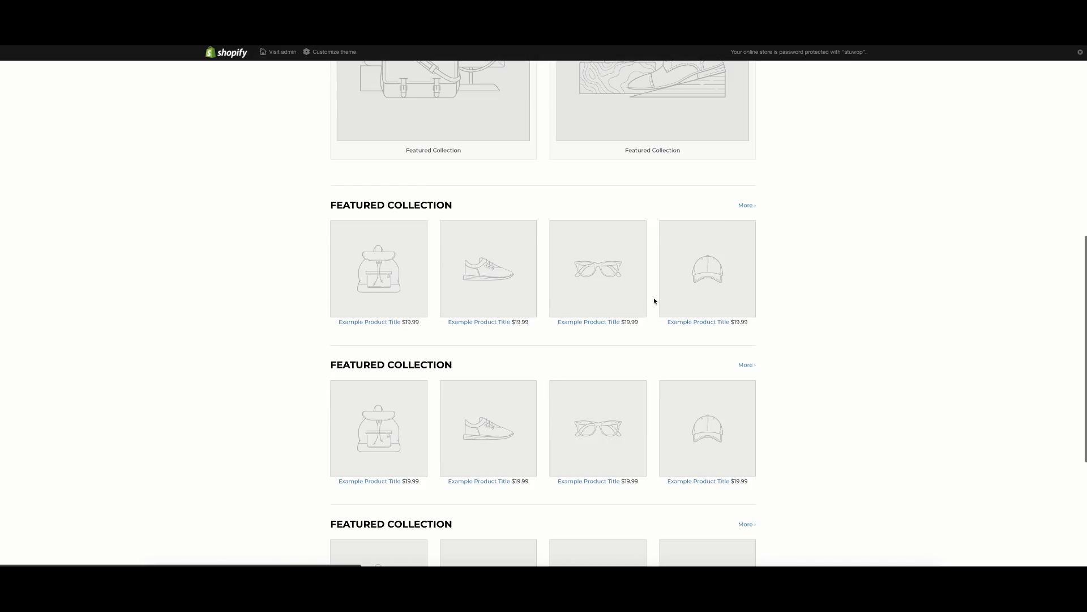
scroll(609, 287, "down", 3)
scroll(609, 283, "up", 10)
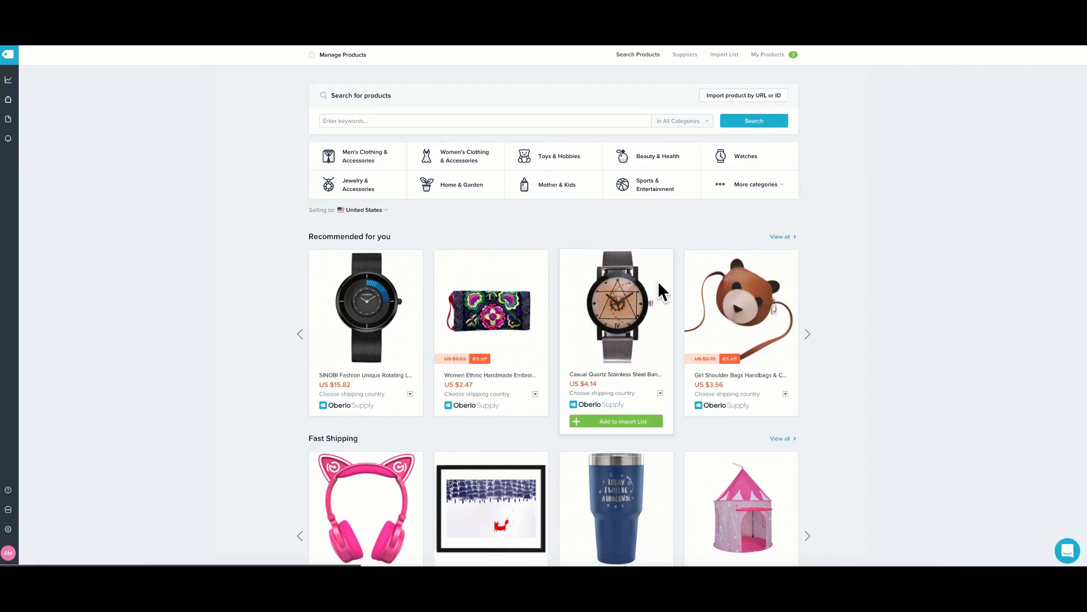
scroll(524, 282, "down", 2)
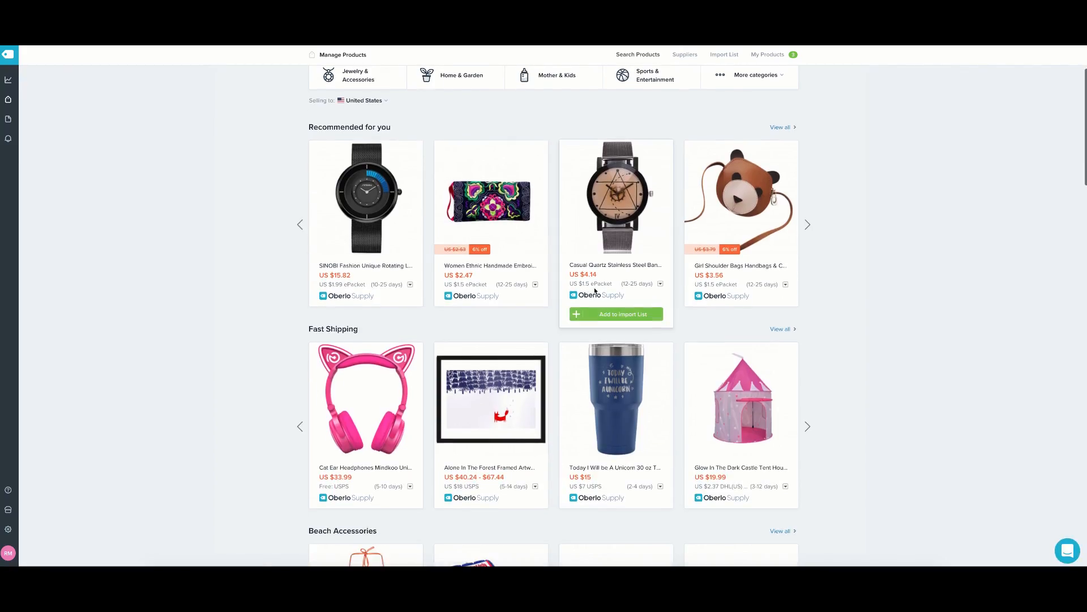
scroll(638, 277, "down", 2)
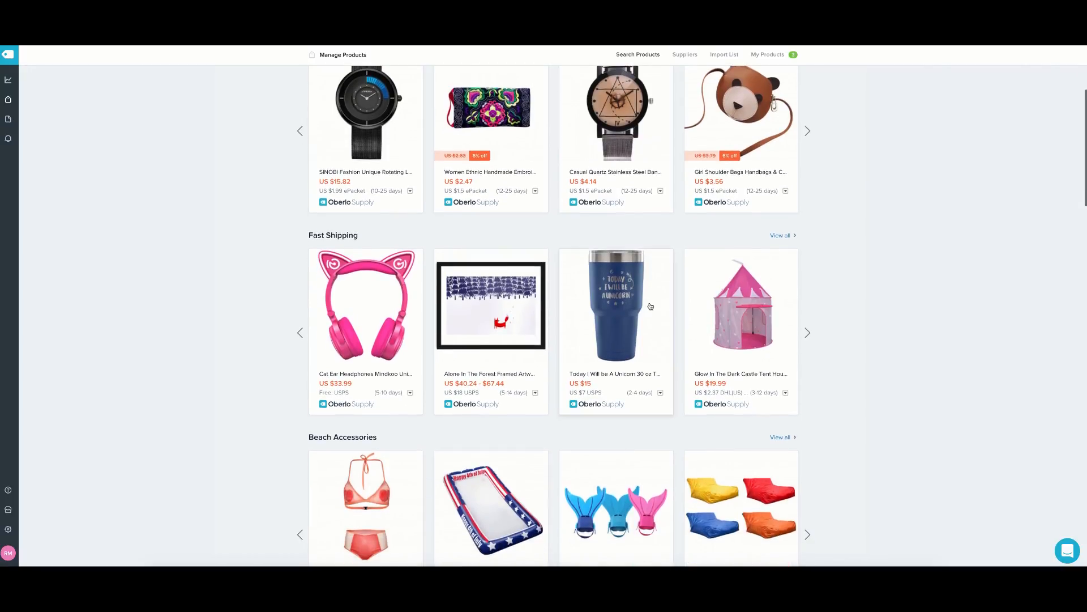
scroll(650, 314, "down", 2)
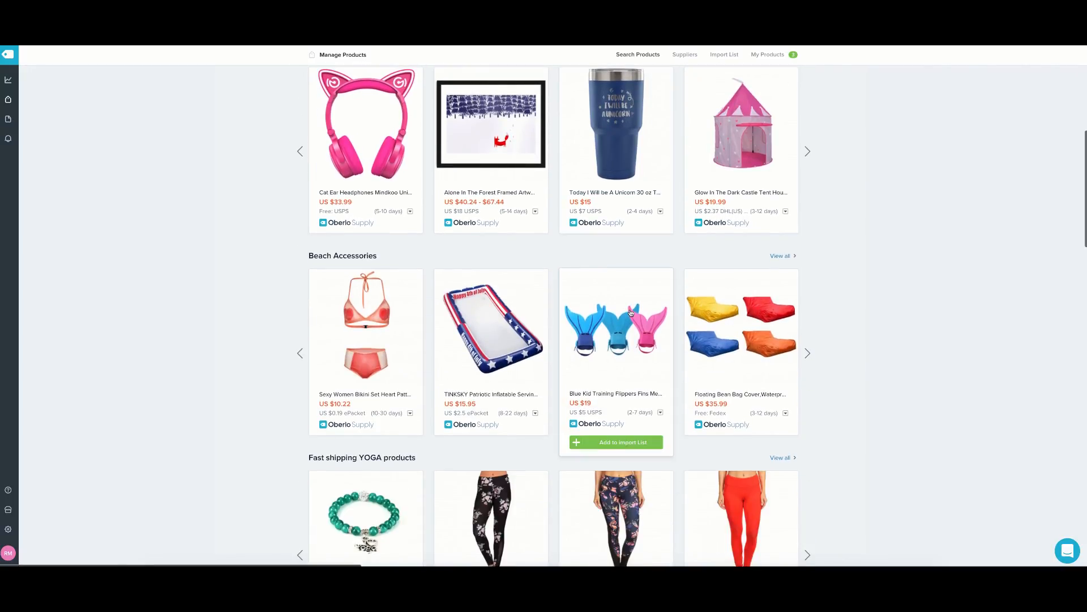
scroll(634, 311, "down", 10)
scroll(630, 310, "down", 10)
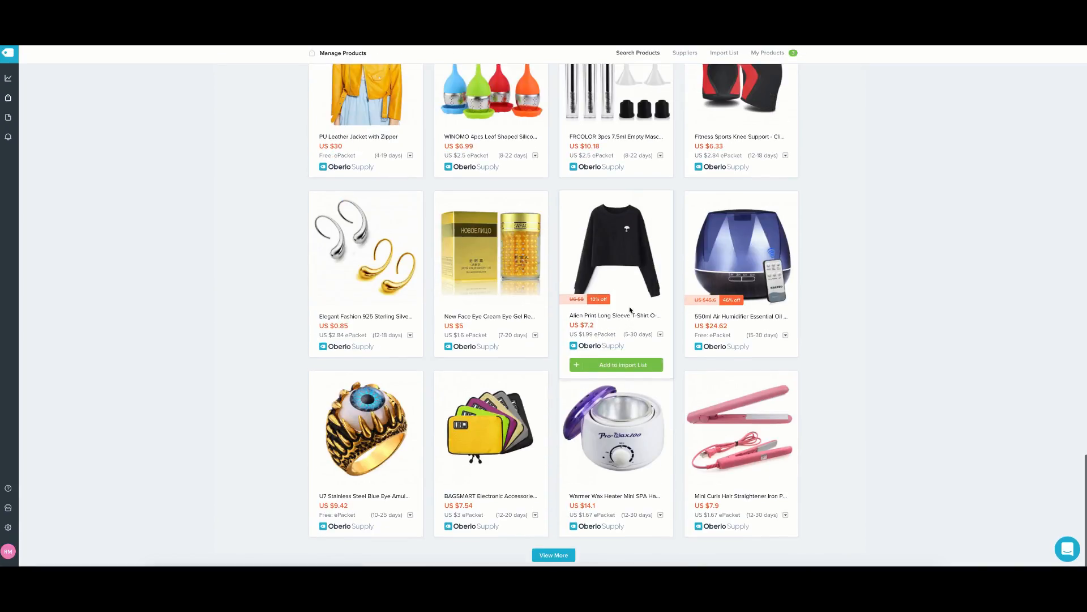
scroll(630, 311, "up", 2)
scroll(630, 313, "up", 20)
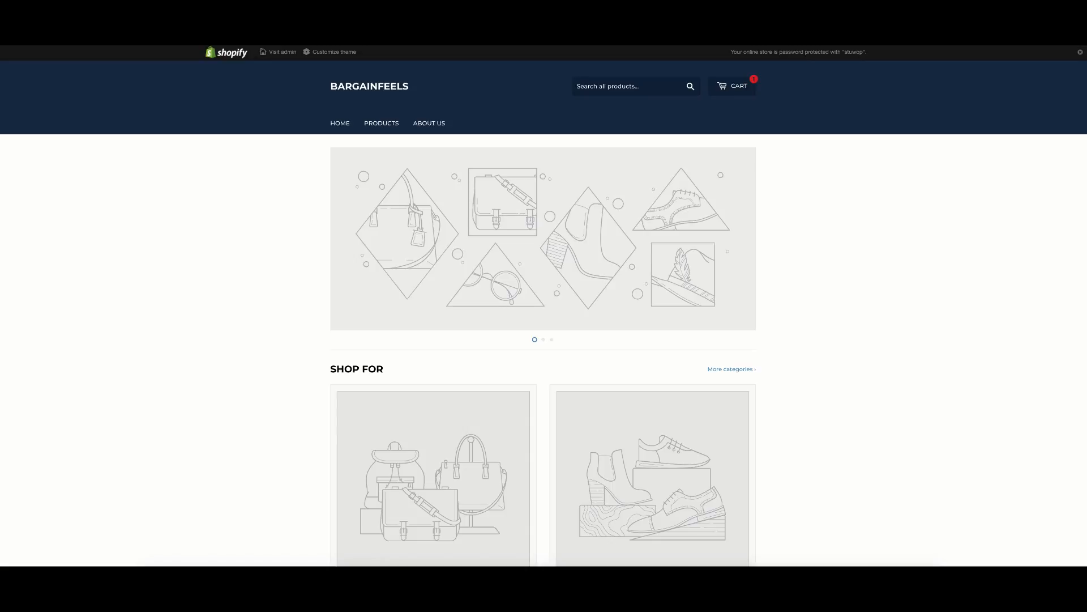
In a private window, load aliexpress.com, dismiss the coupon popup, and search for 'watch'.
key("ctrl+shift+n")
type("aliexpress.com")
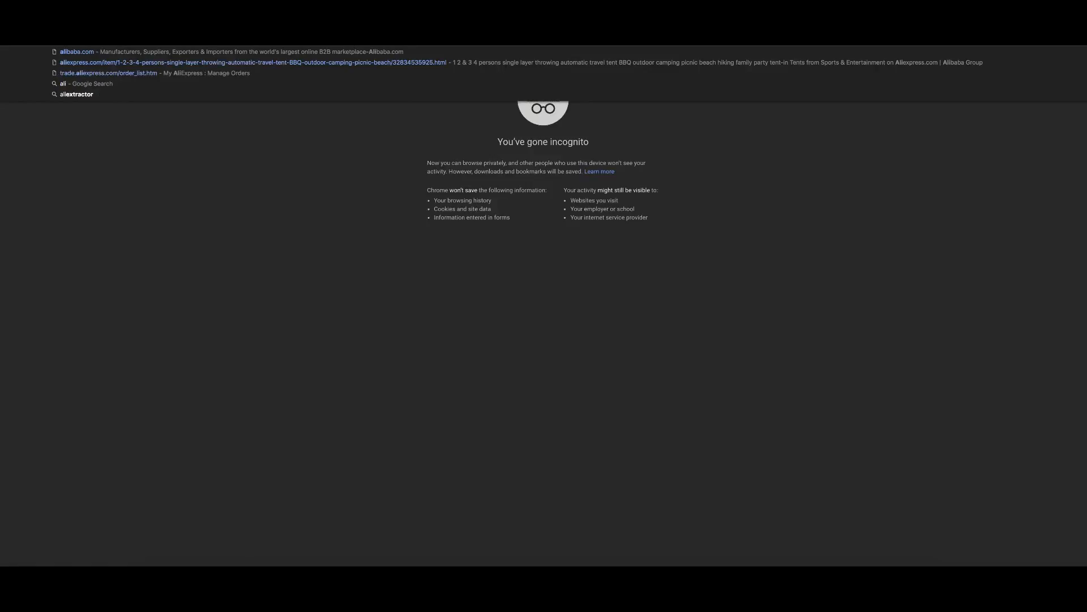
key("Return")
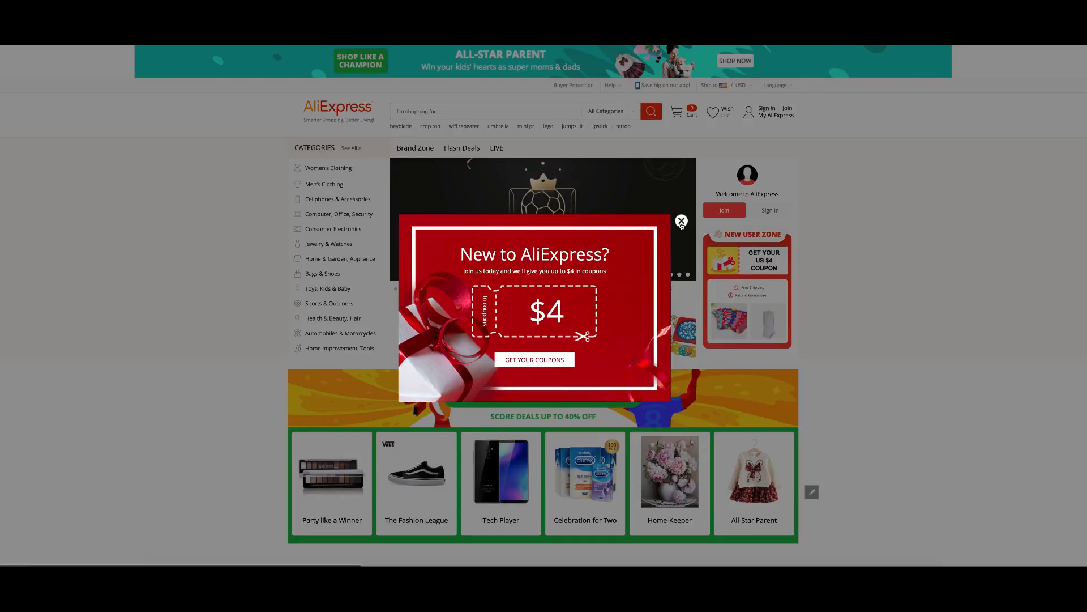
left_click(681, 221)
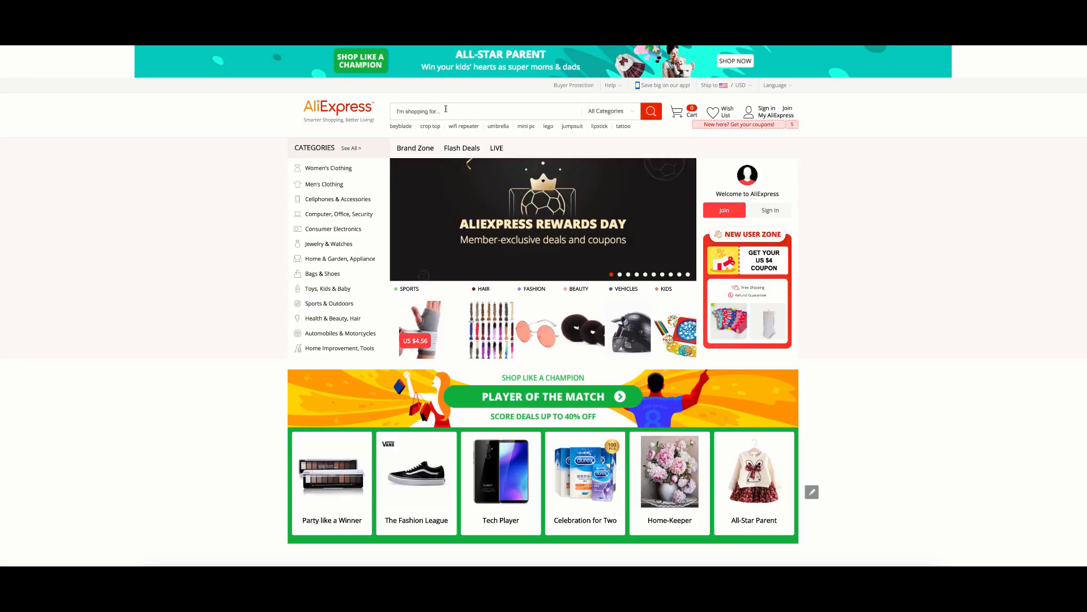
type("watch")
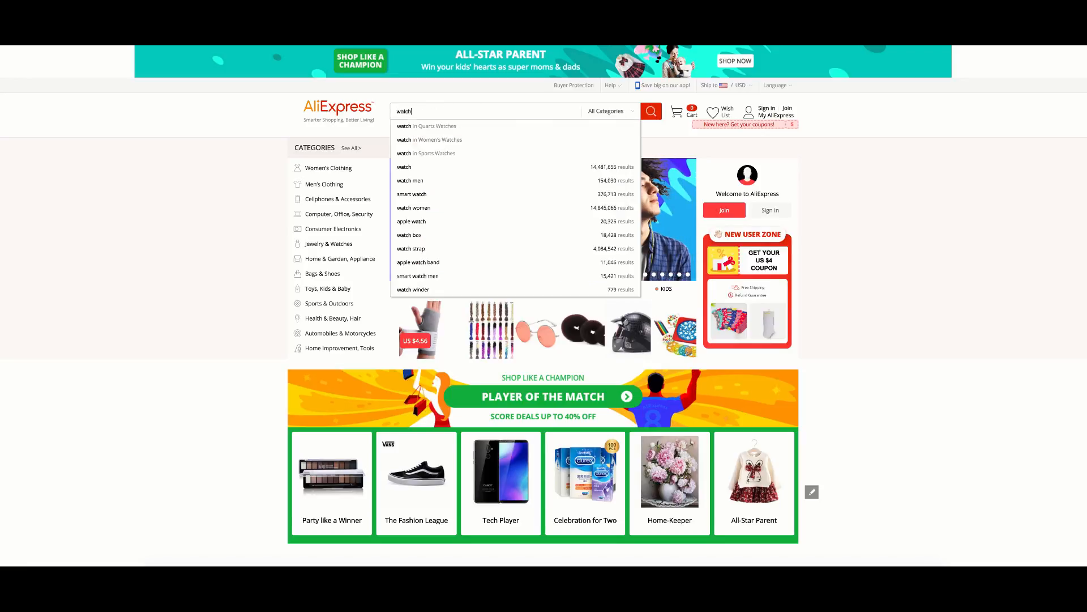
key("Return")
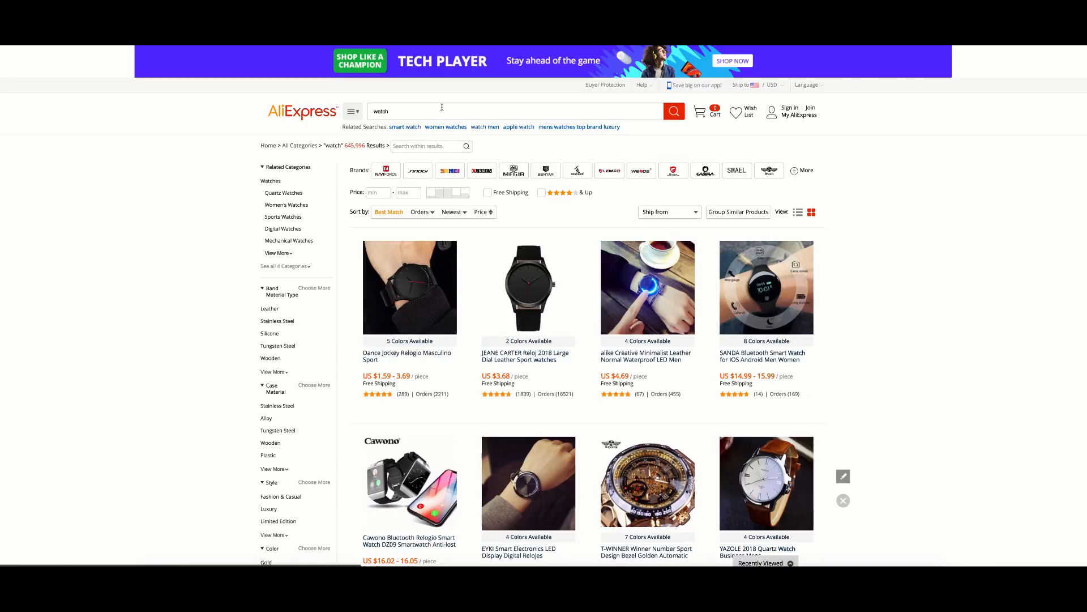
Search AliExpress for 'egg difusser' and open the IVYSHION egg humidifier listing.
left_click(391, 111)
type("egg")
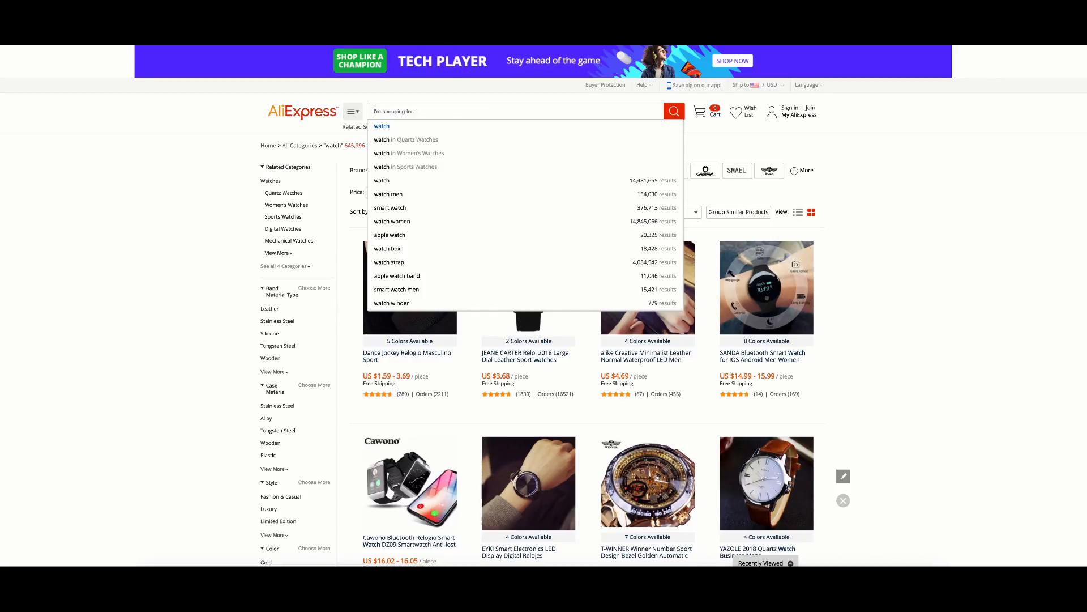
type(" difuss")
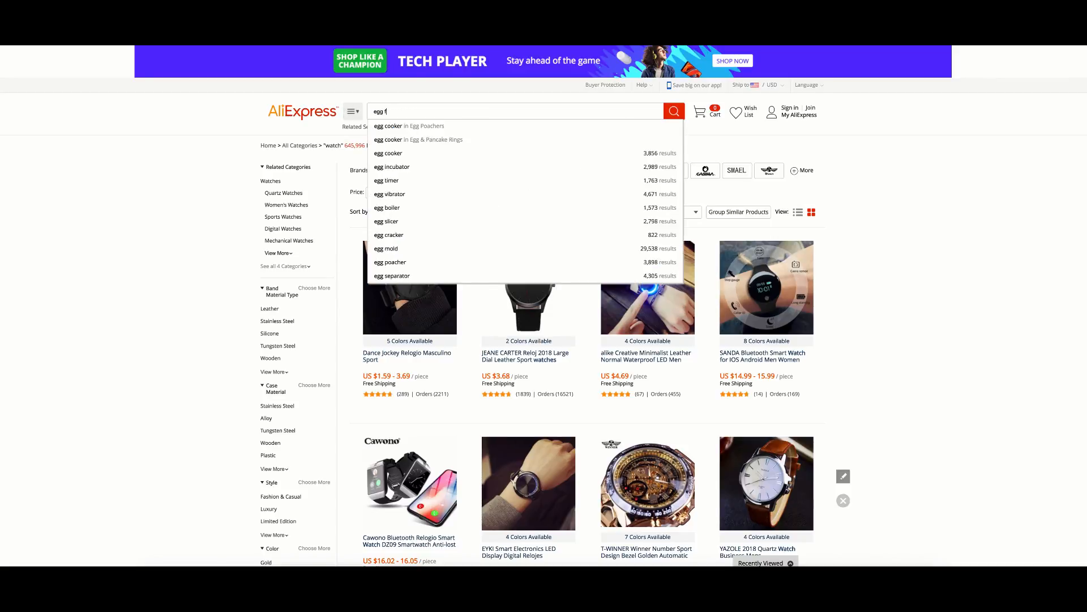
type("er")
key("Return")
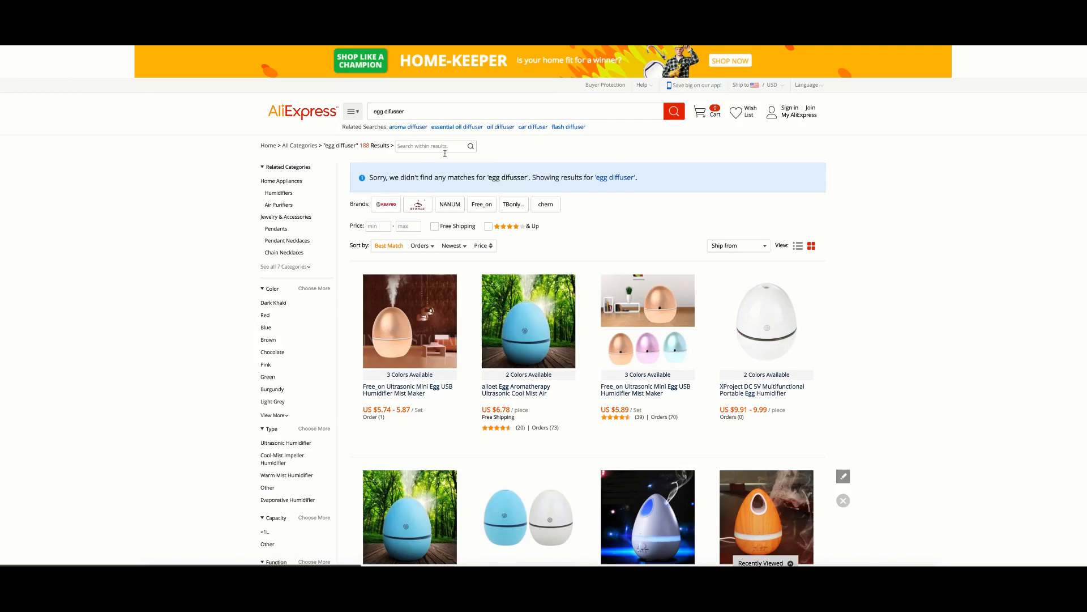
scroll(527, 244, "down", 10)
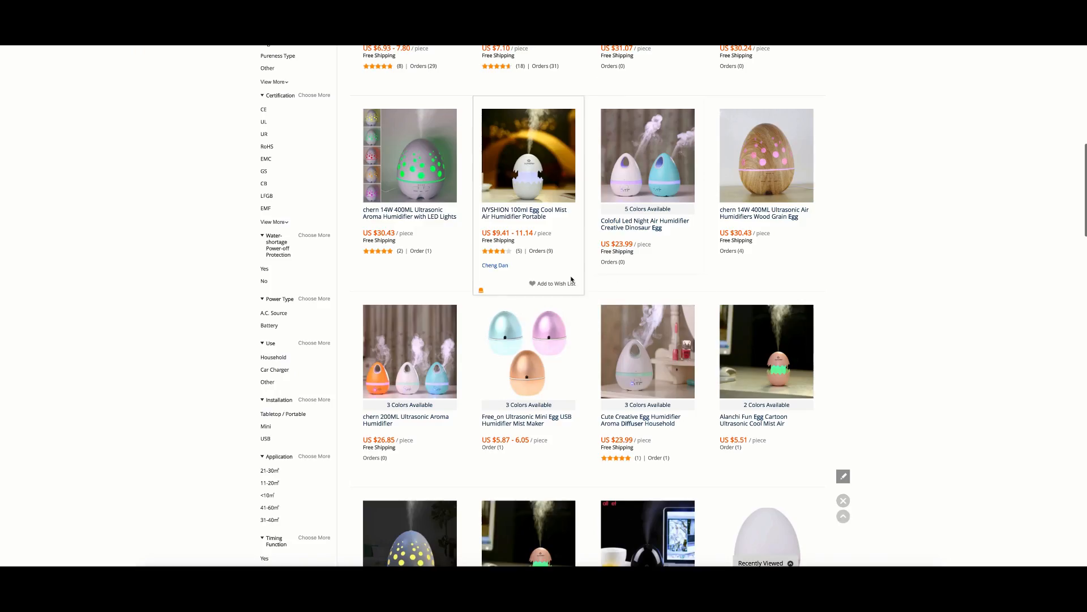
left_click(539, 191)
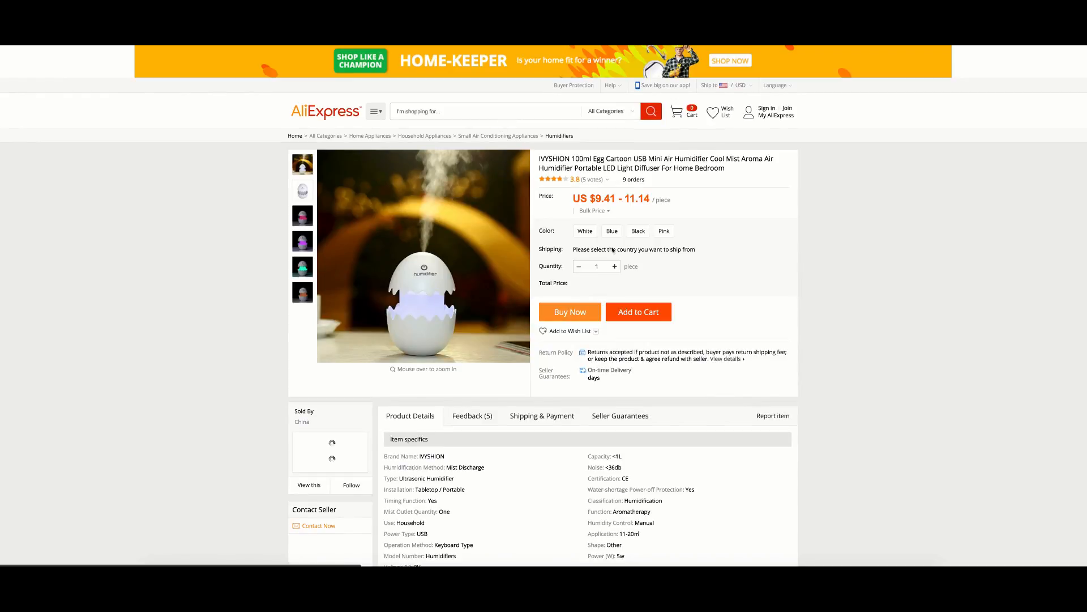
Compare the White, Blue, Black and Pink variant prices on the IVYSHION listing.
left_click(586, 234)
left_click(612, 234)
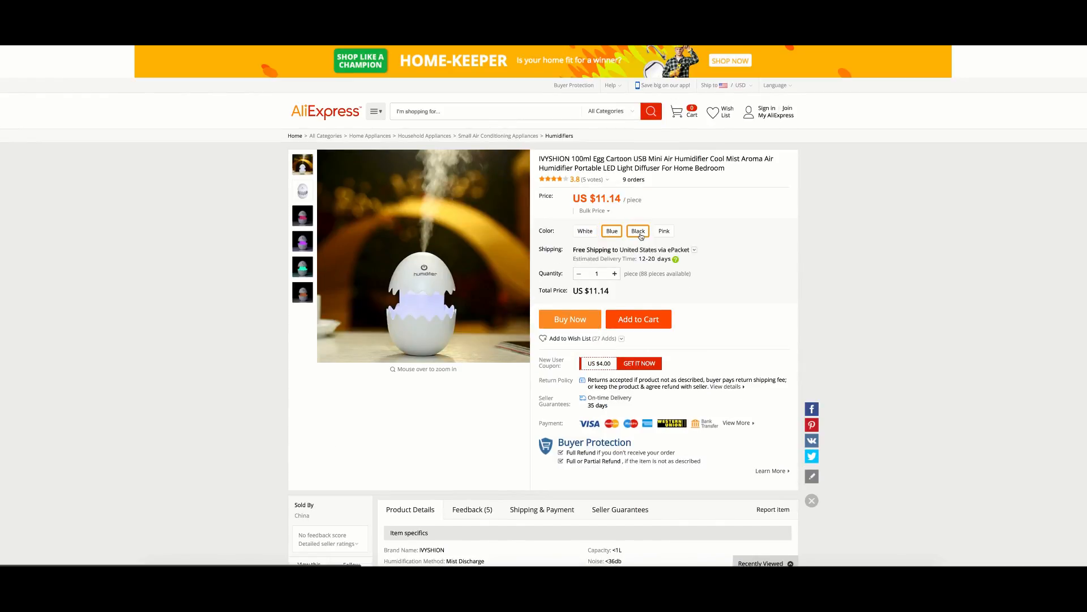
left_click(639, 234)
left_click(666, 237)
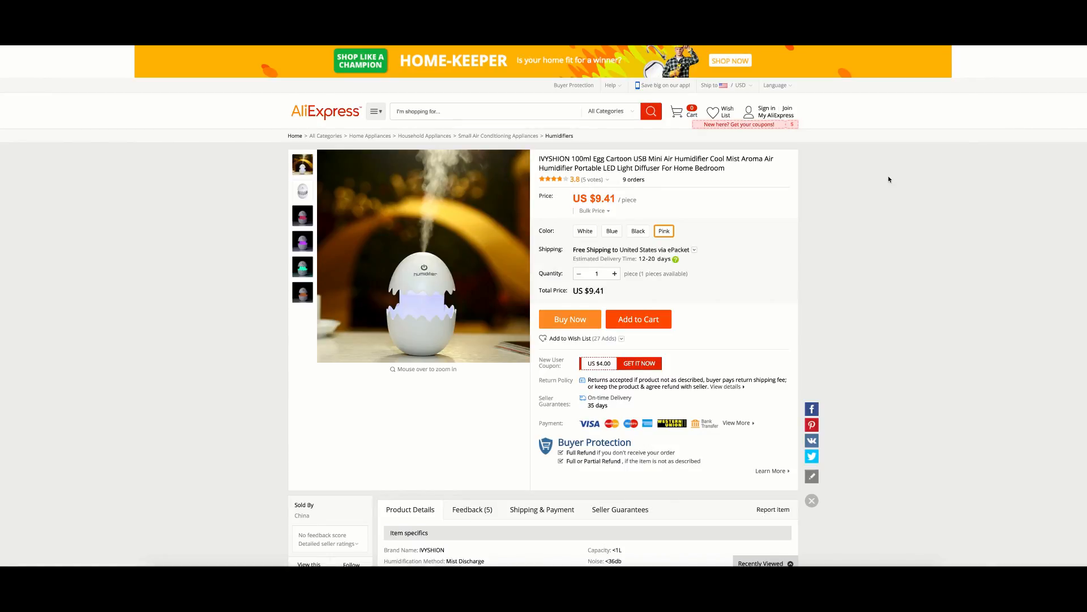
scroll(1039, 114, "down", 2)
scroll(995, 185, "up", 3)
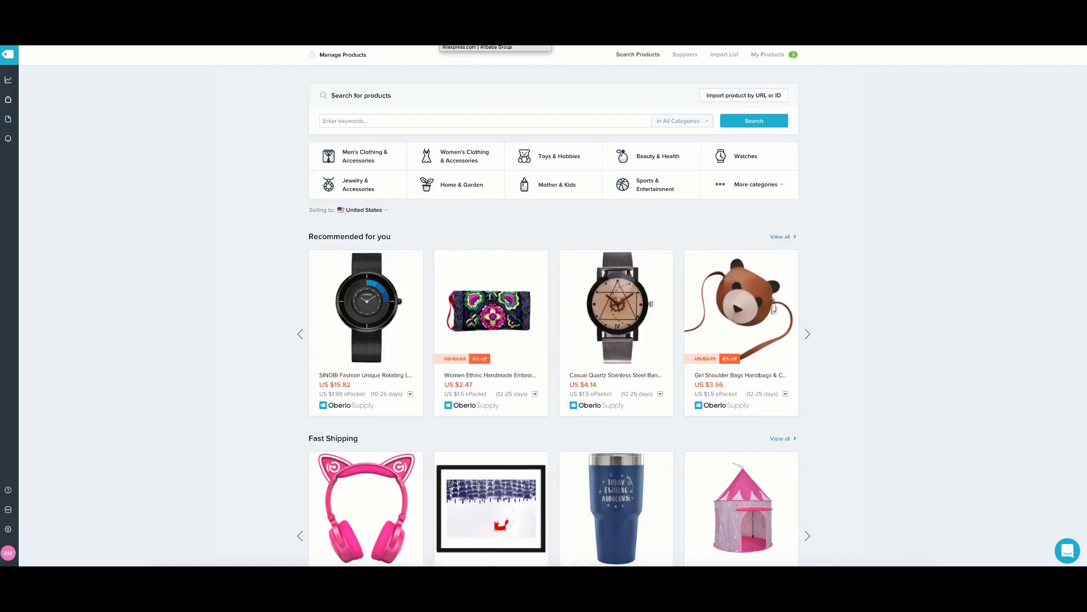
Return to Oberlo and confirm its Import List is empty.
left_click(461, 23)
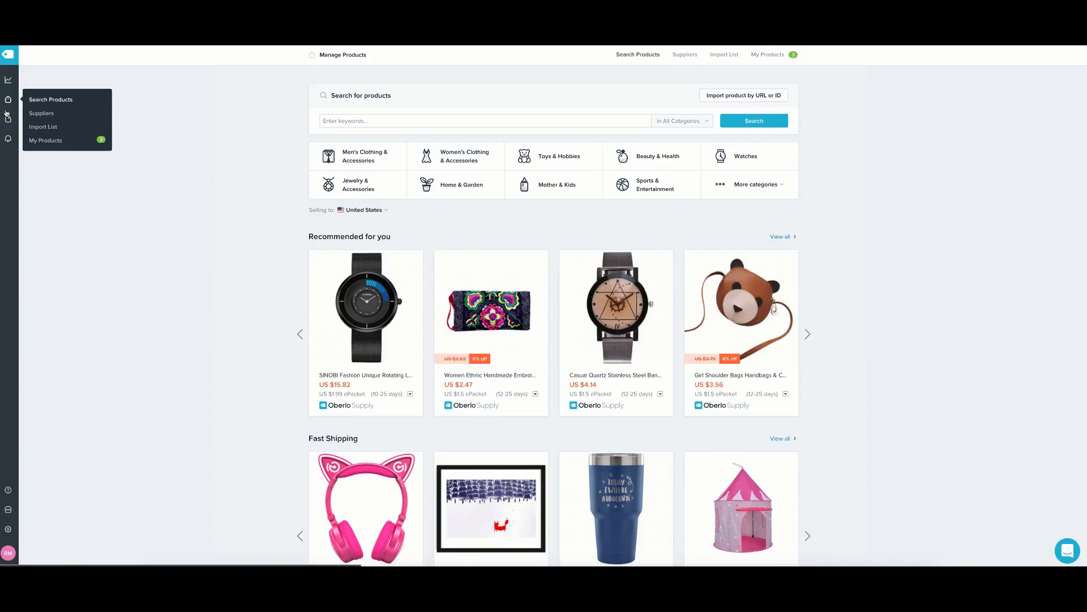
mouse_move(8, 101)
left_click(46, 129)
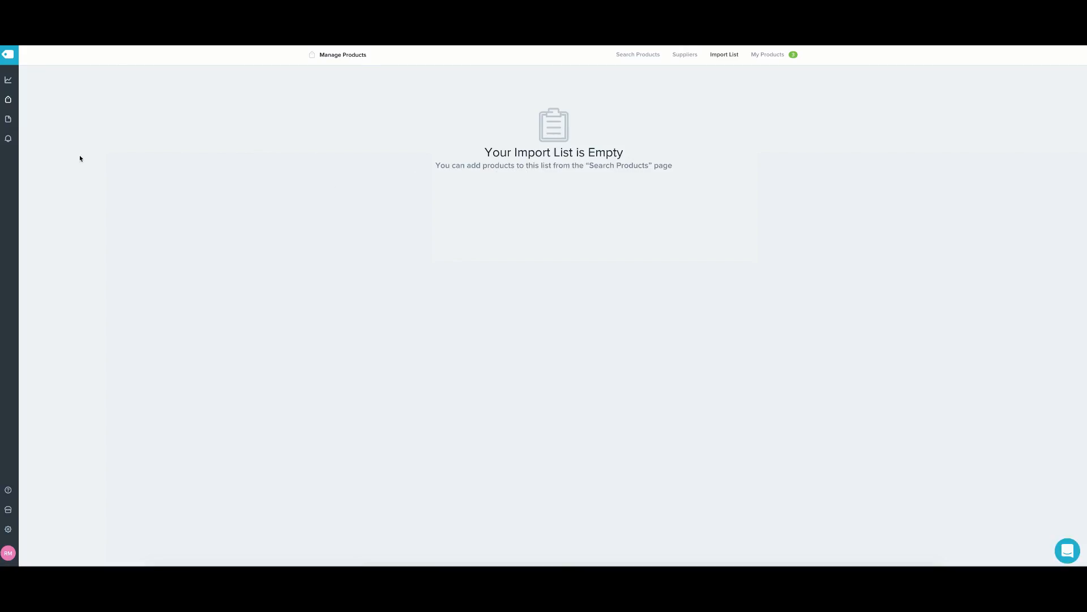
Go from Oberlo back to the Shopify admin via the Orders icon.
mouse_move(10, 102)
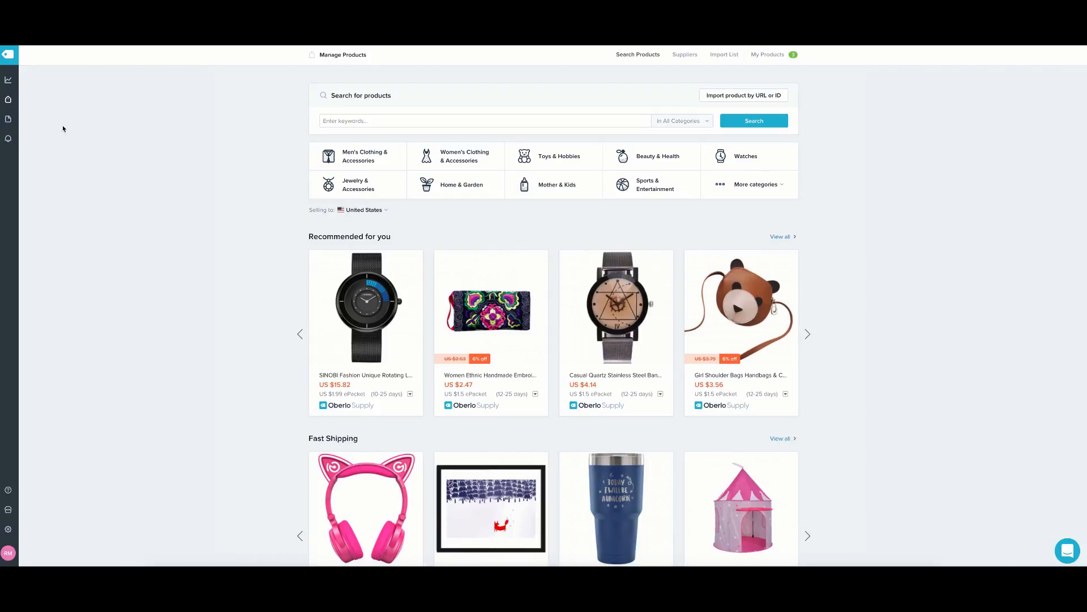
left_click(6, 119)
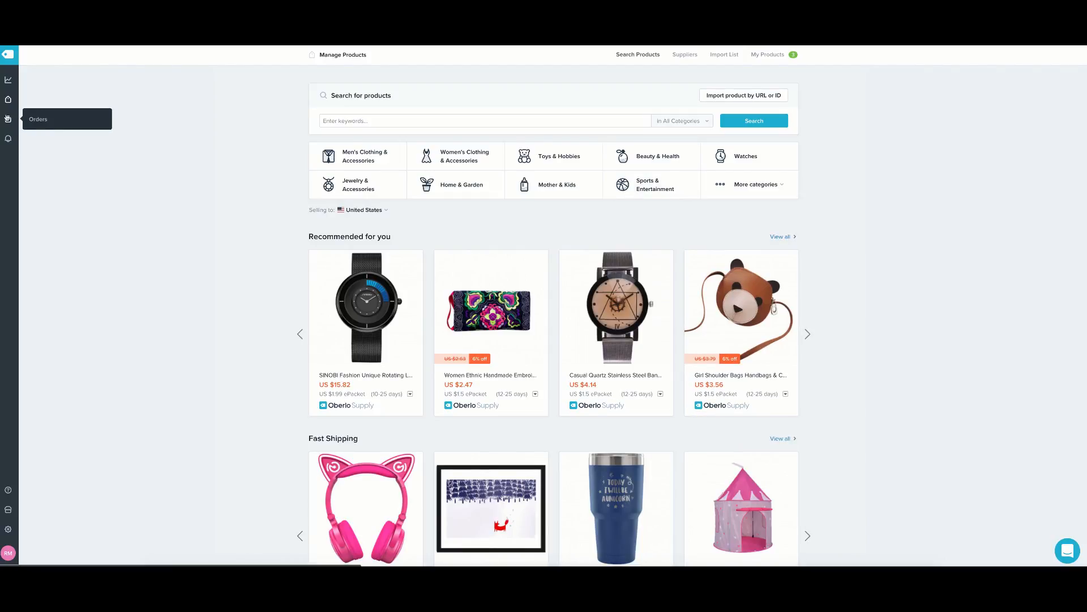
mouse_move(8, 100)
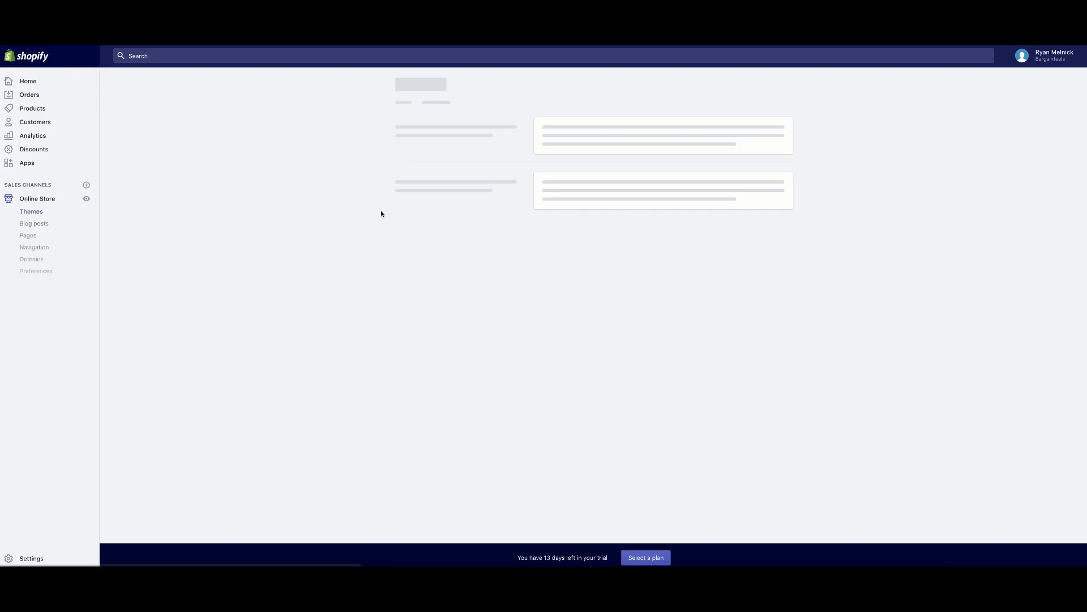
Open the Blue Trendy Backpack and delete the broken image placeholders from its description.
left_click(34, 109)
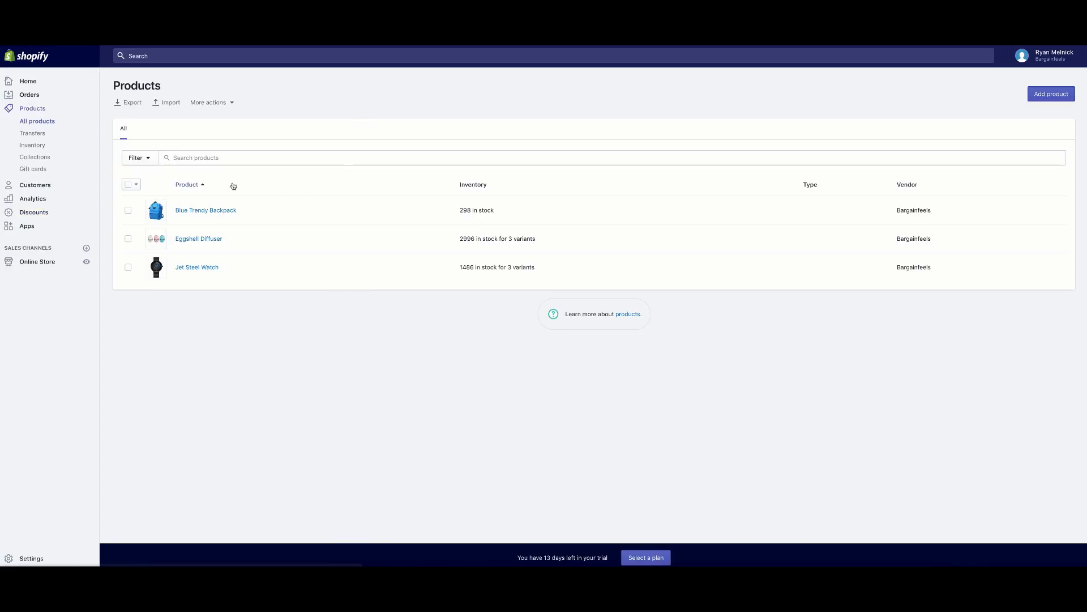
left_click(210, 212)
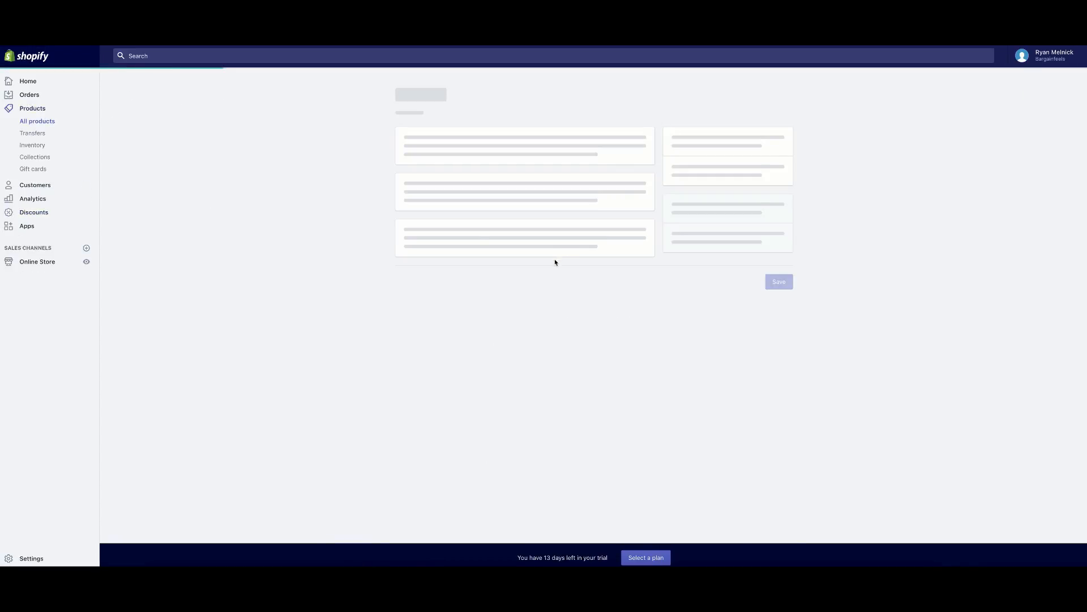
scroll(421, 289, "down", 2)
scroll(421, 289, "down", 2)
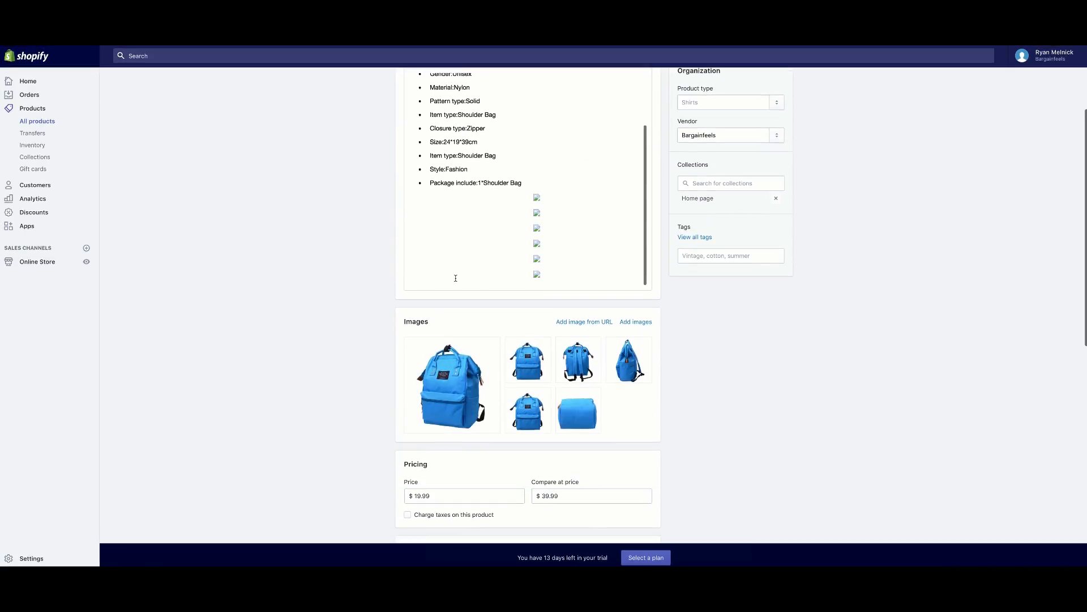
left_click_drag(546, 272, 522, 184)
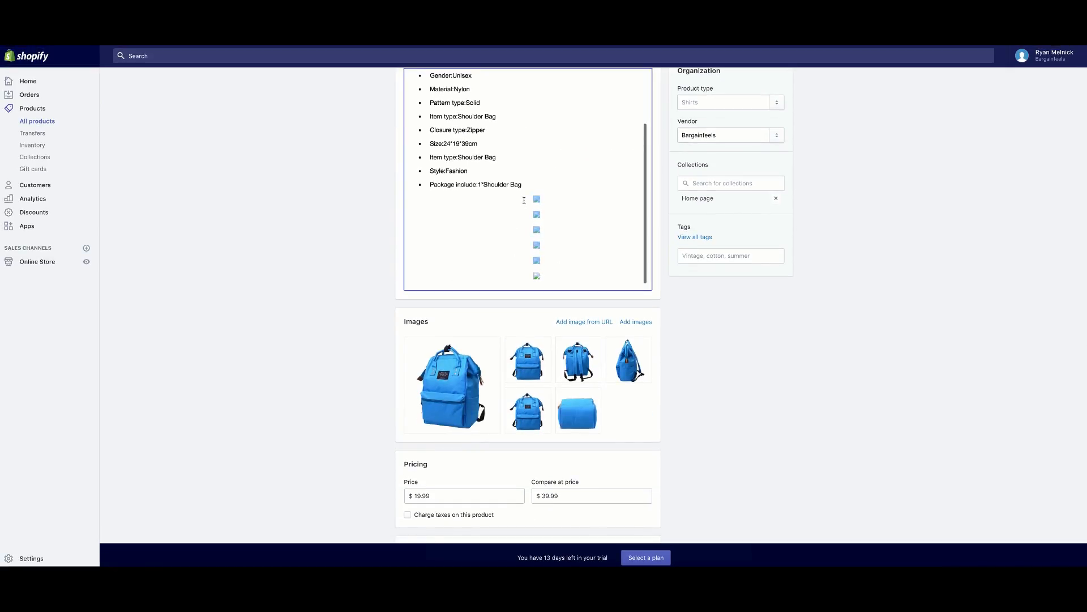
key("BackSpace")
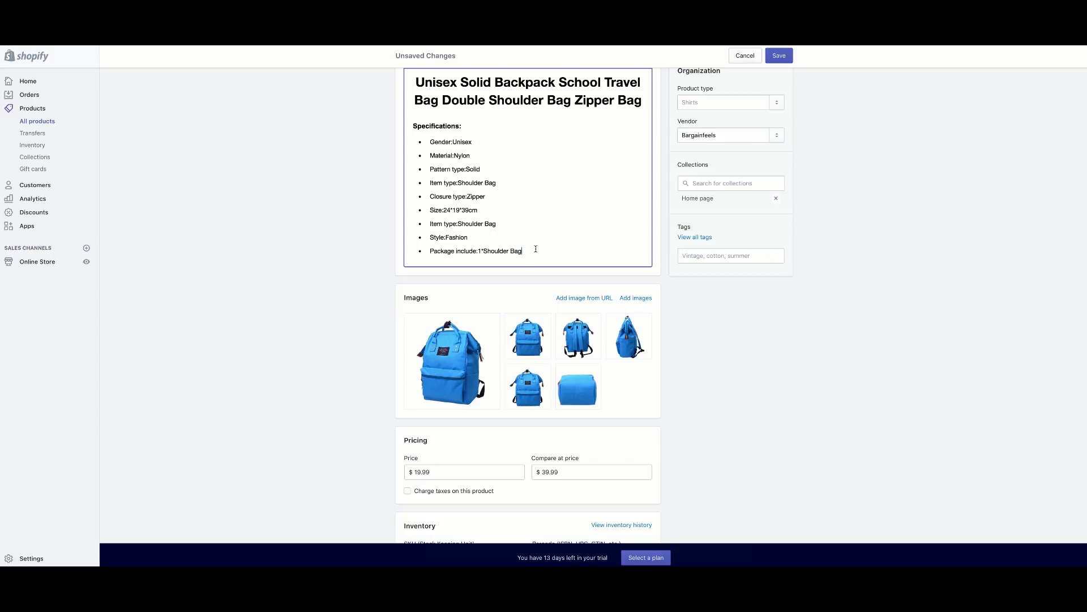
left_click_drag(519, 236, 464, 125)
left_click(470, 141)
Delete the folded flat backpack photo and the duplicate front-view photo, leaving four images.
scroll(512, 160, "up", 3)
scroll(465, 272, "down", 1)
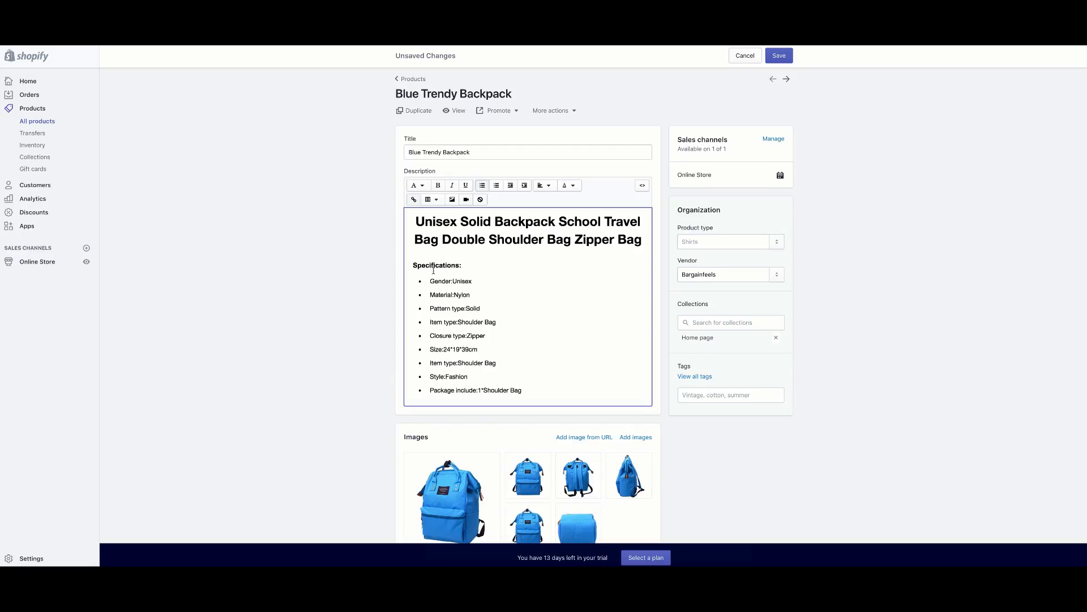
scroll(567, 250, "down", 1)
scroll(476, 266, "down", 2)
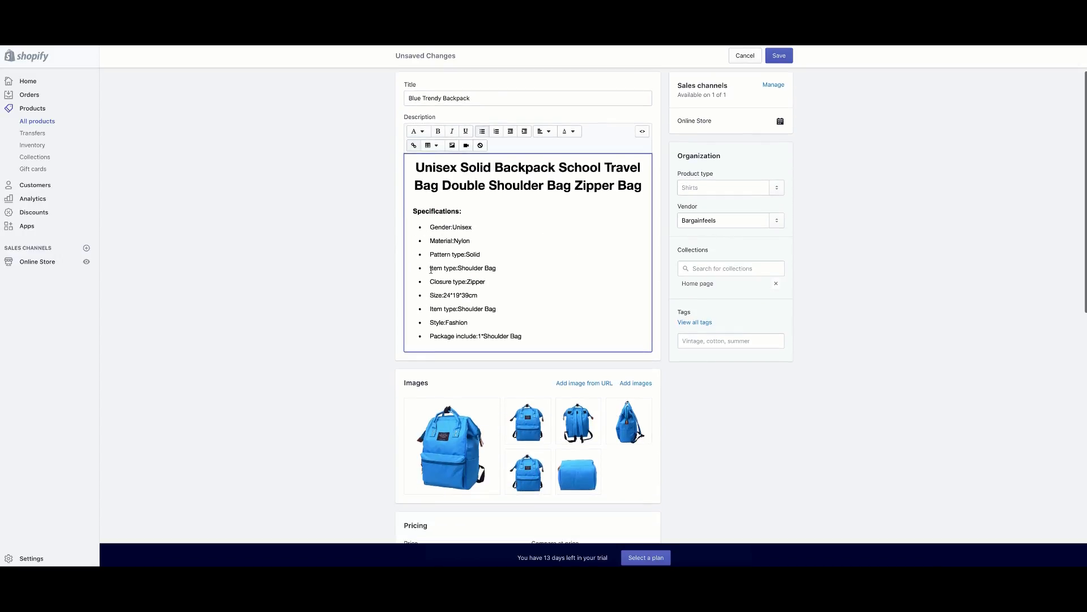
scroll(363, 272, "down", 5)
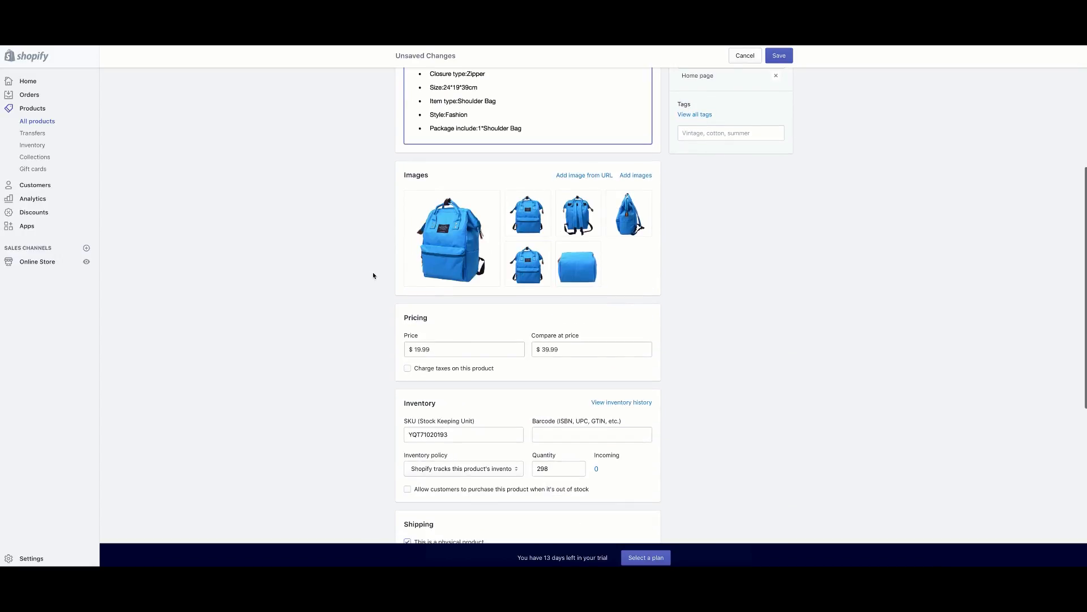
scroll(374, 277, "up", 1)
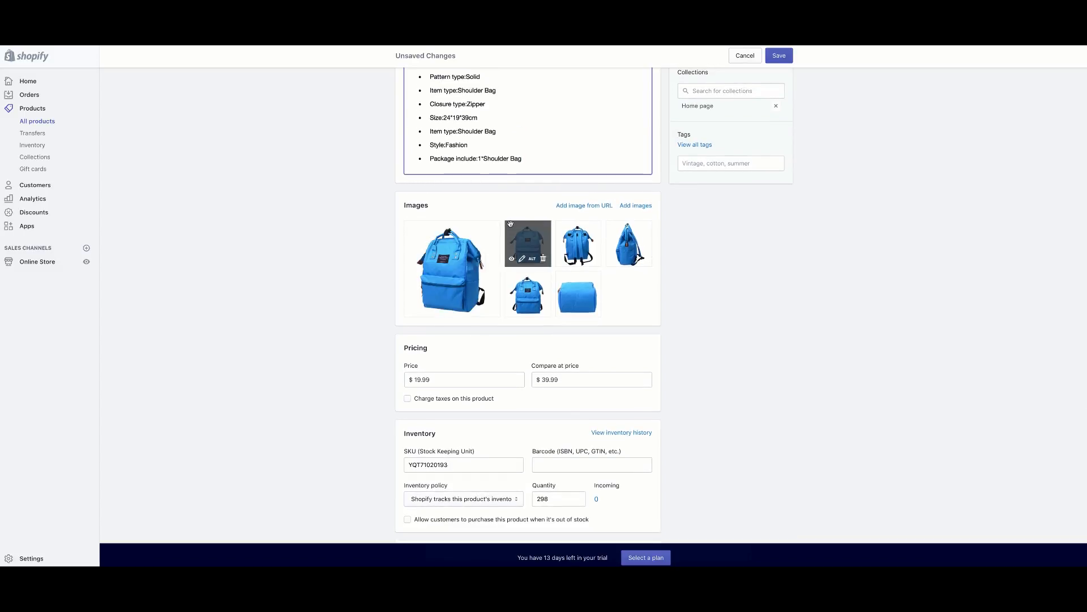
scroll(478, 227, "down", 2)
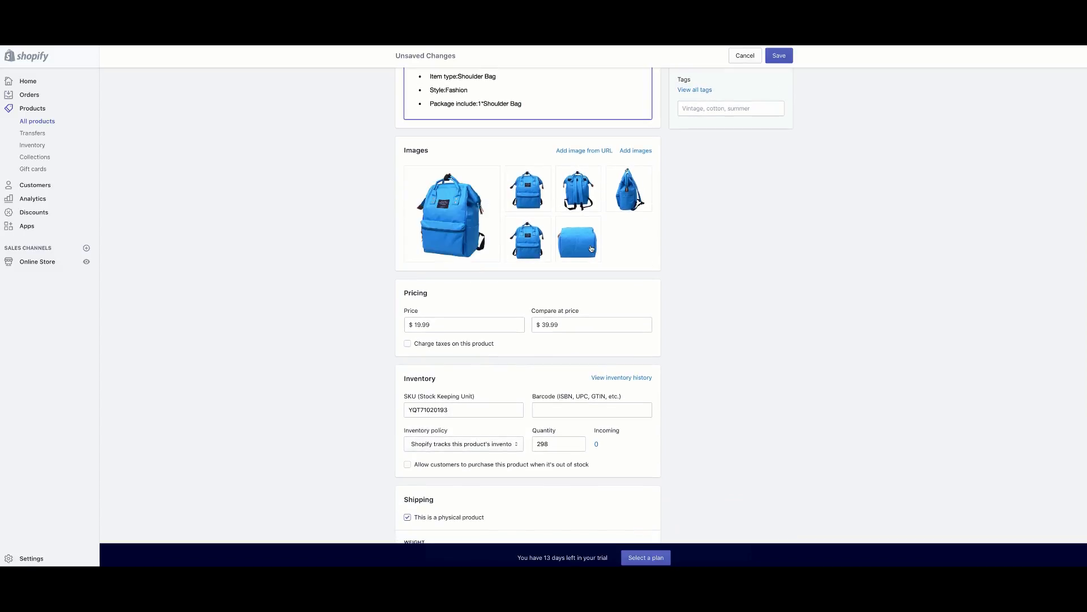
left_click(595, 256)
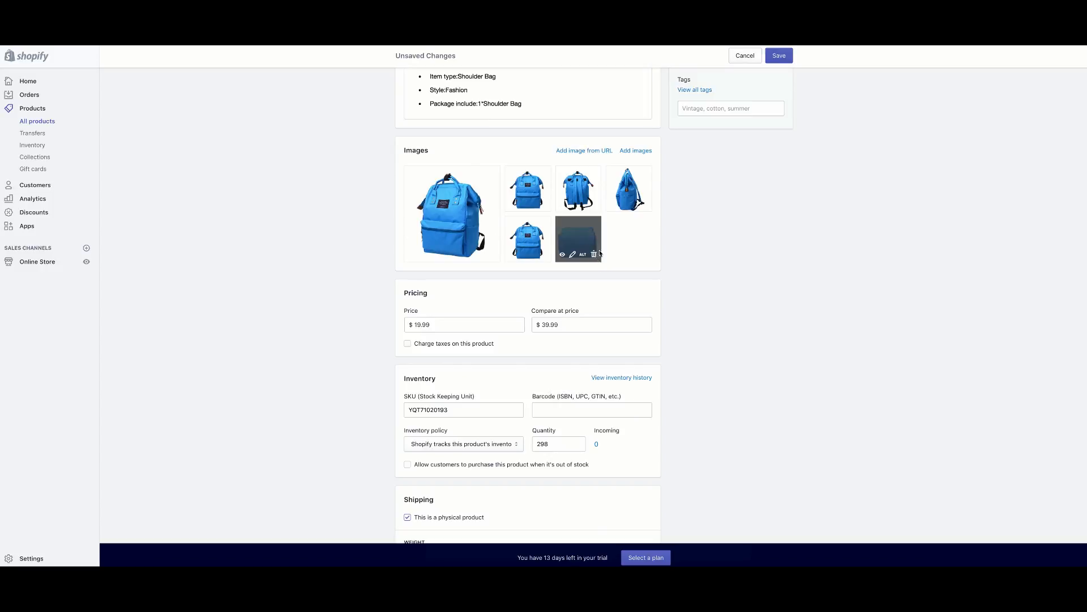
left_click(648, 164)
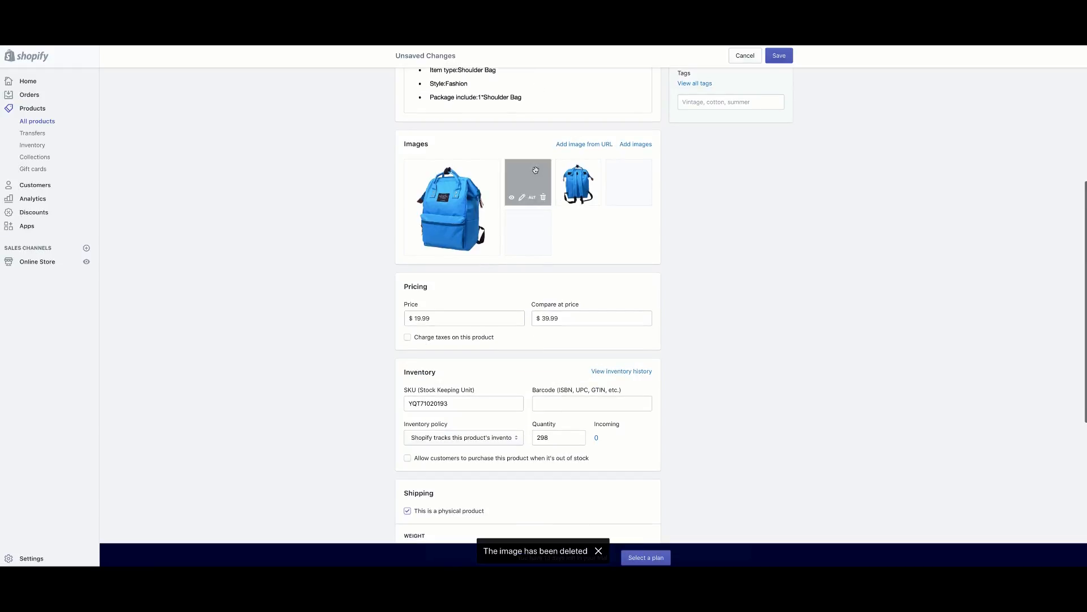
left_click(544, 248)
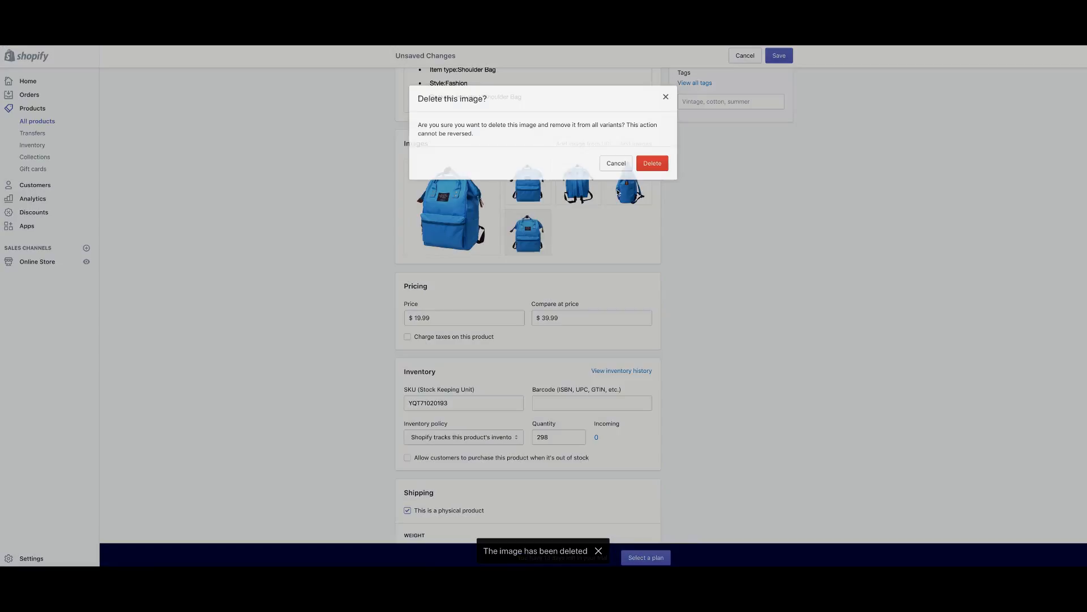
left_click(650, 163)
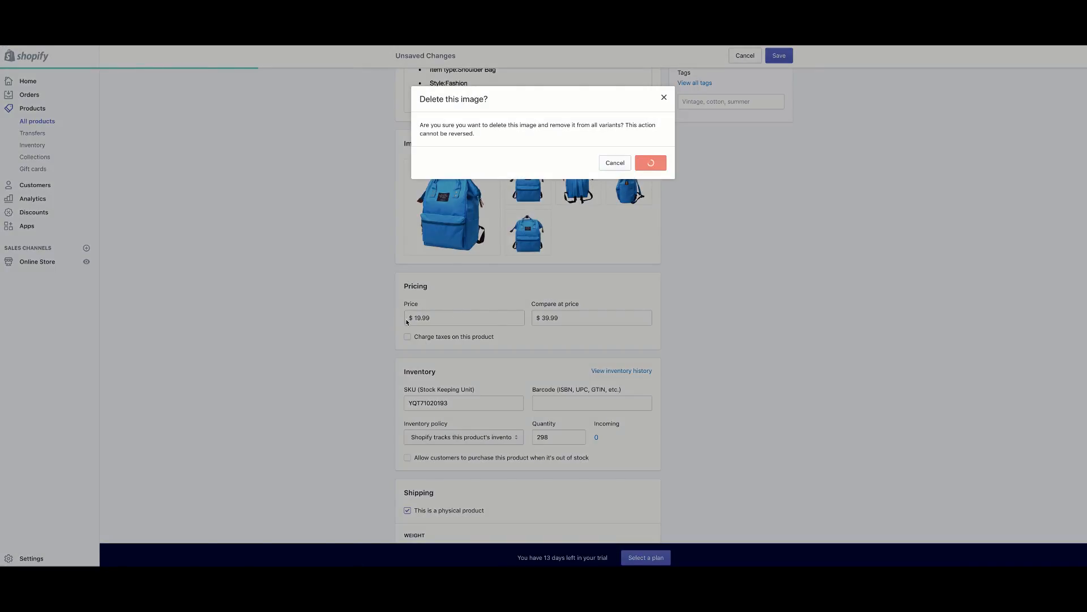
scroll(406, 322, "down", 5)
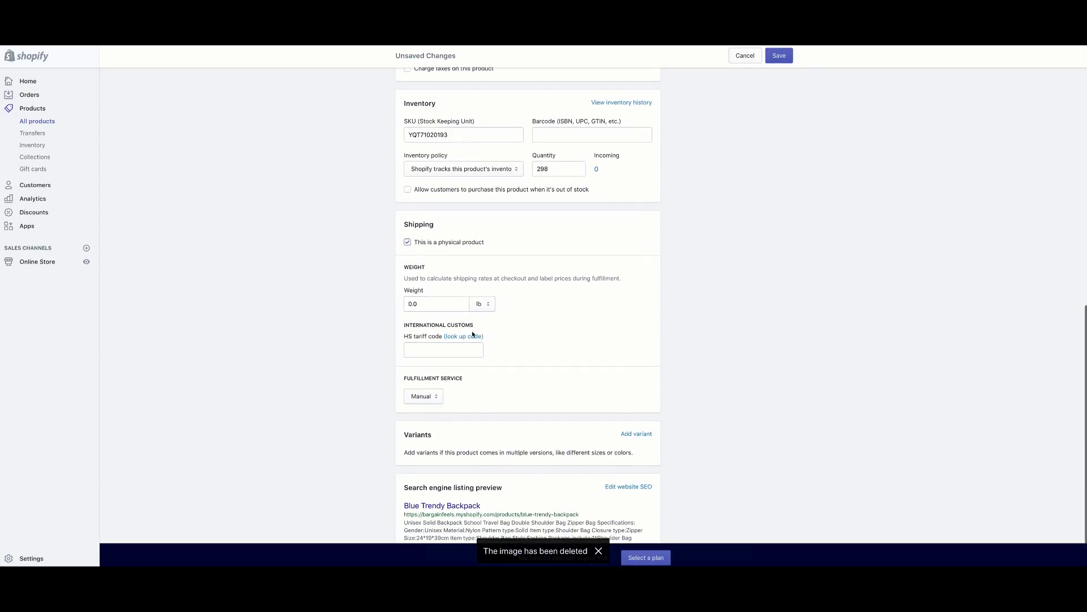
scroll(473, 334, "down", 1)
scroll(428, 339, "up", 6)
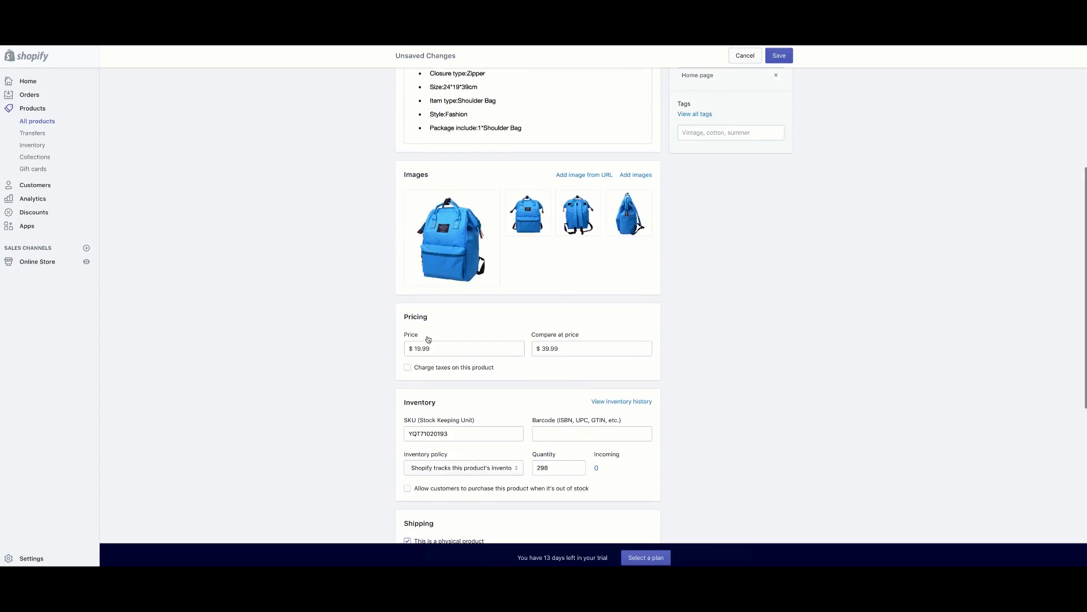
scroll(498, 338, "up", 5)
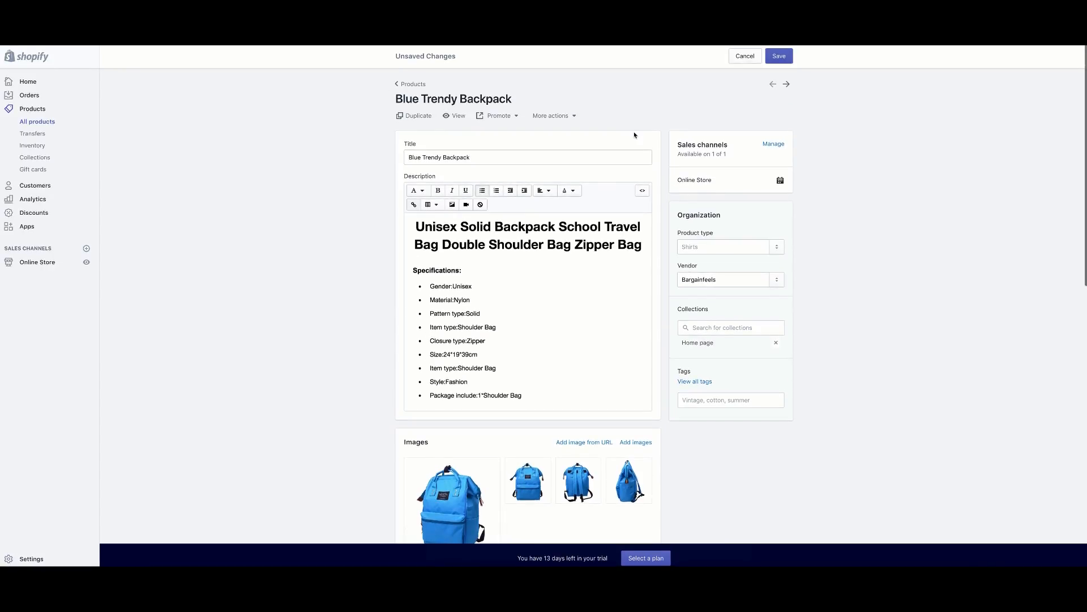
Preview the backpack on the live storefront, including its back view.
left_click(456, 116)
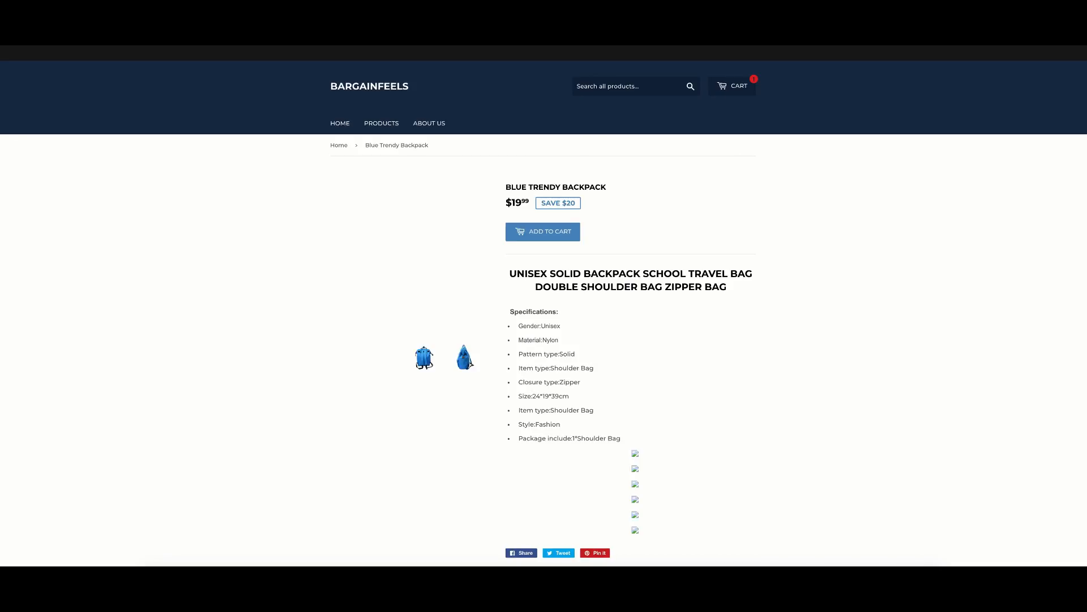
scroll(519, 348, "down", 1)
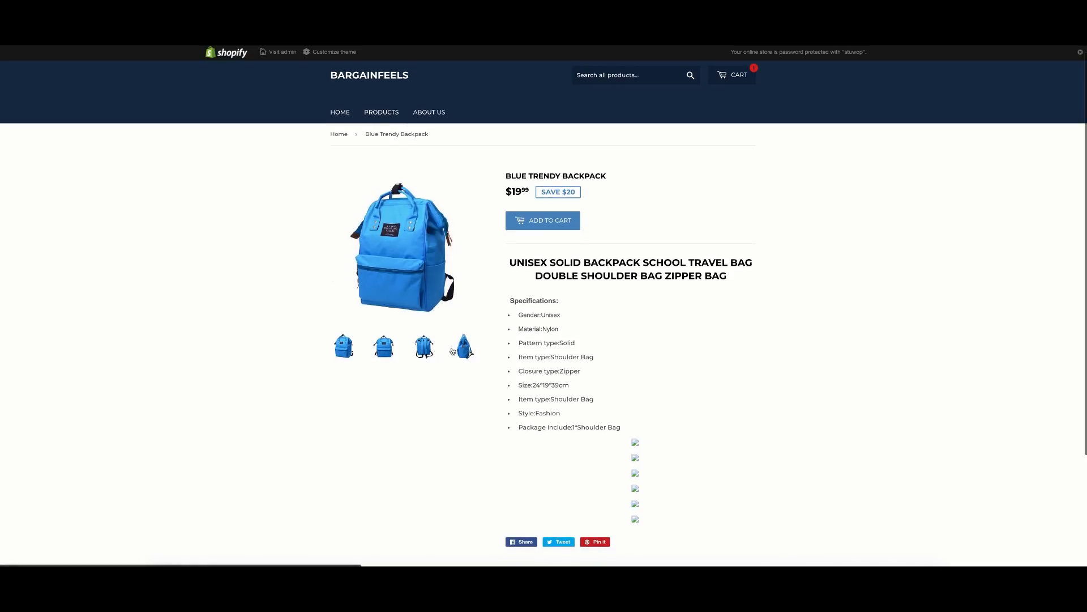
left_click(432, 346)
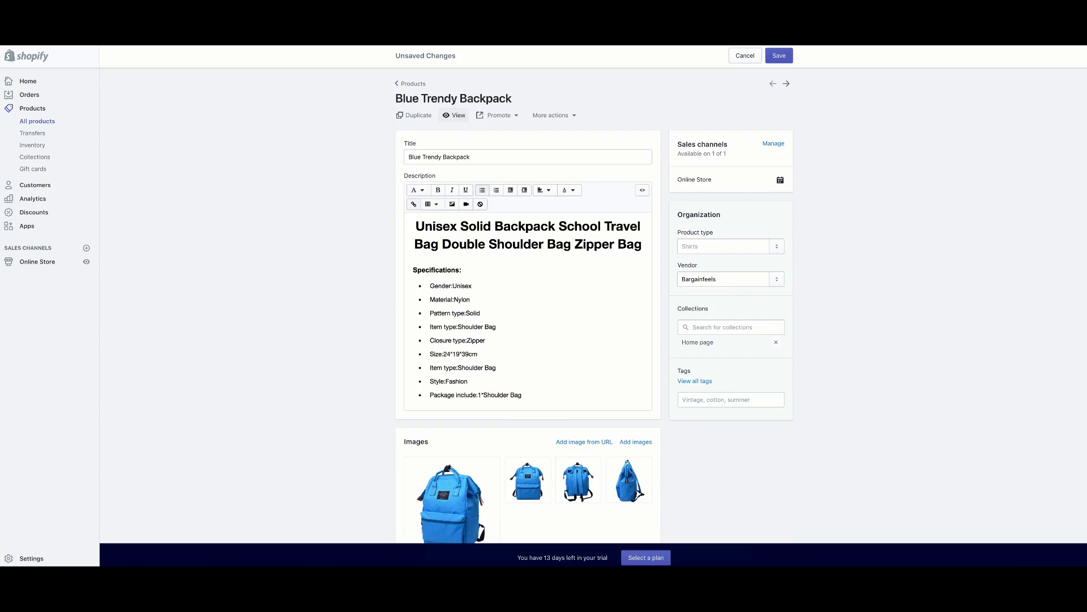
Keep the unsaved edits, save the backpack listing, and go to Online Store Themes.
left_click(425, 84)
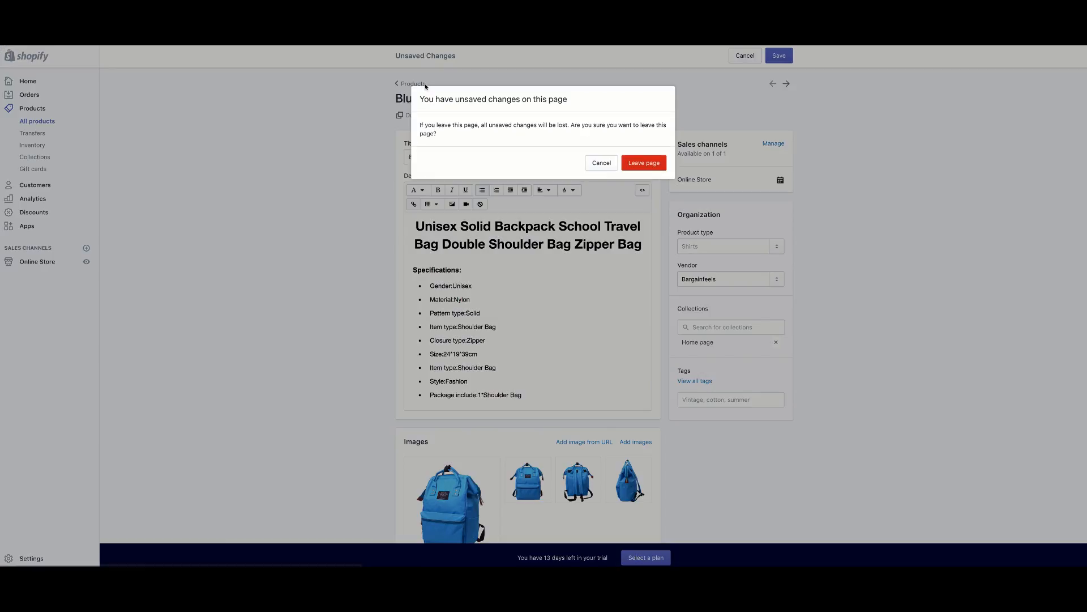
left_click(610, 168)
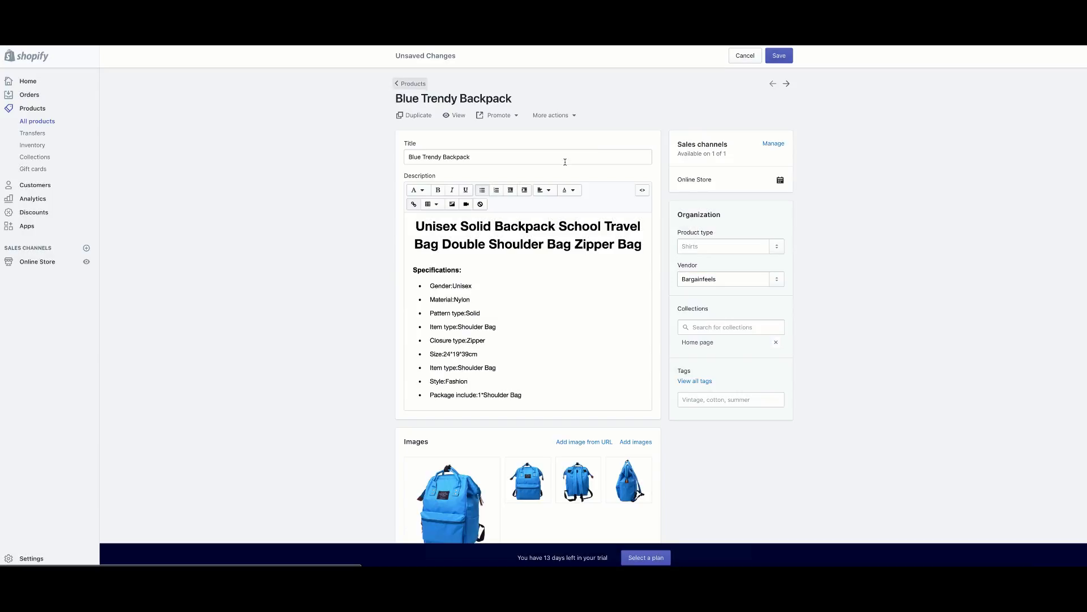
left_click(777, 56)
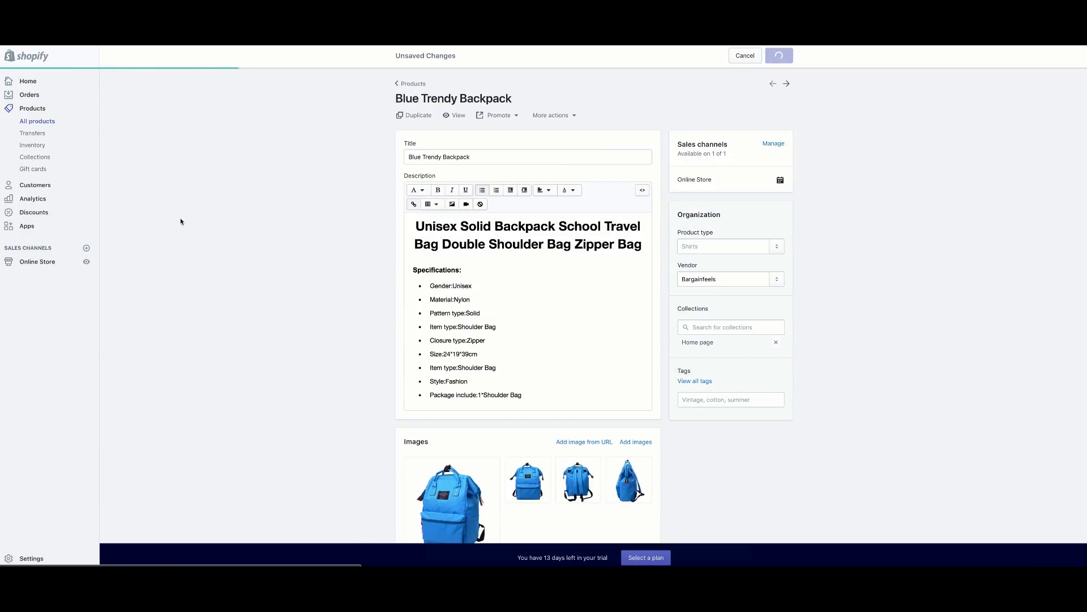
left_click(46, 261)
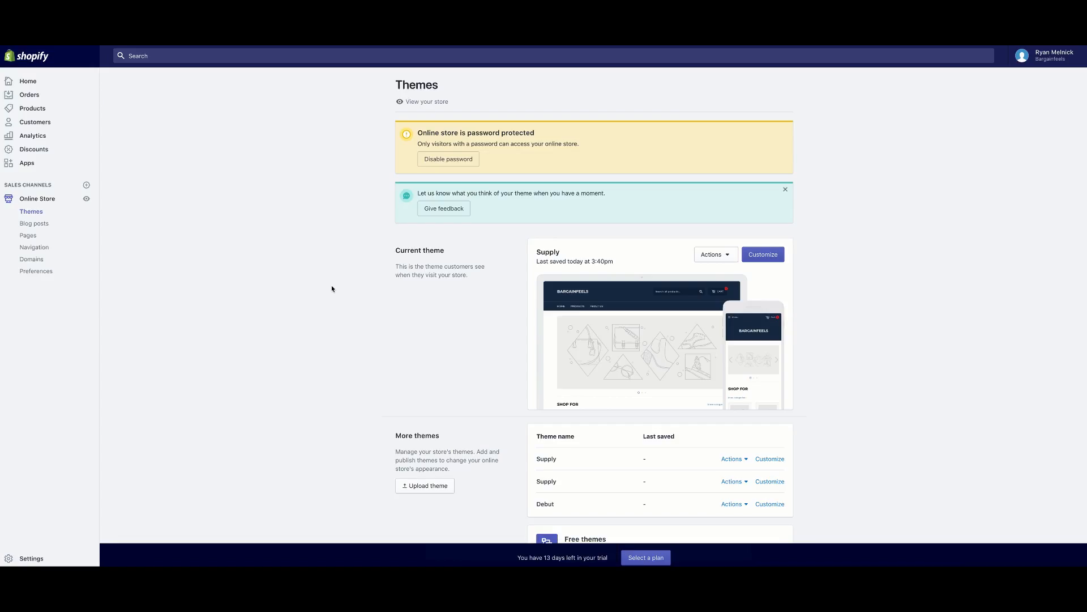
Open the Supply theme editor, hide and re-show the Slideshow, and scroll the home page preview.
left_click(723, 255)
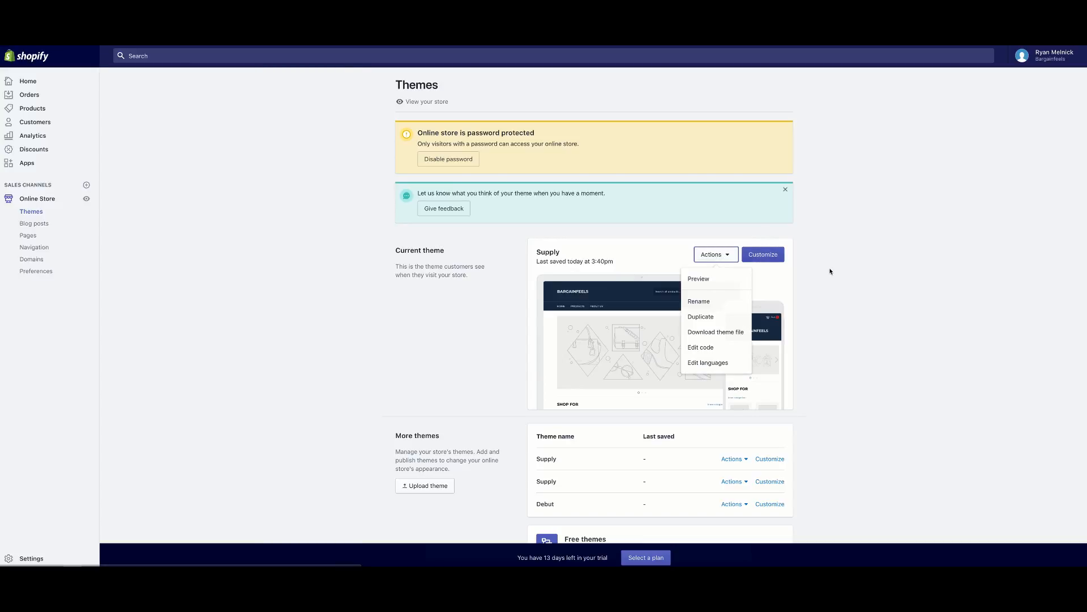
left_click(760, 250)
left_click(759, 255)
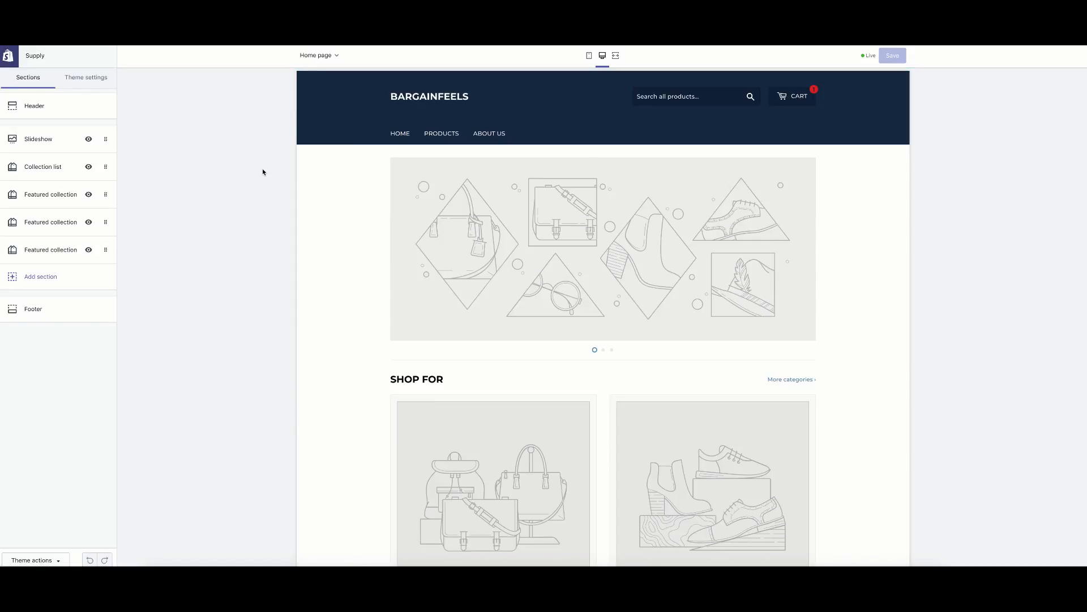
left_click(84, 143)
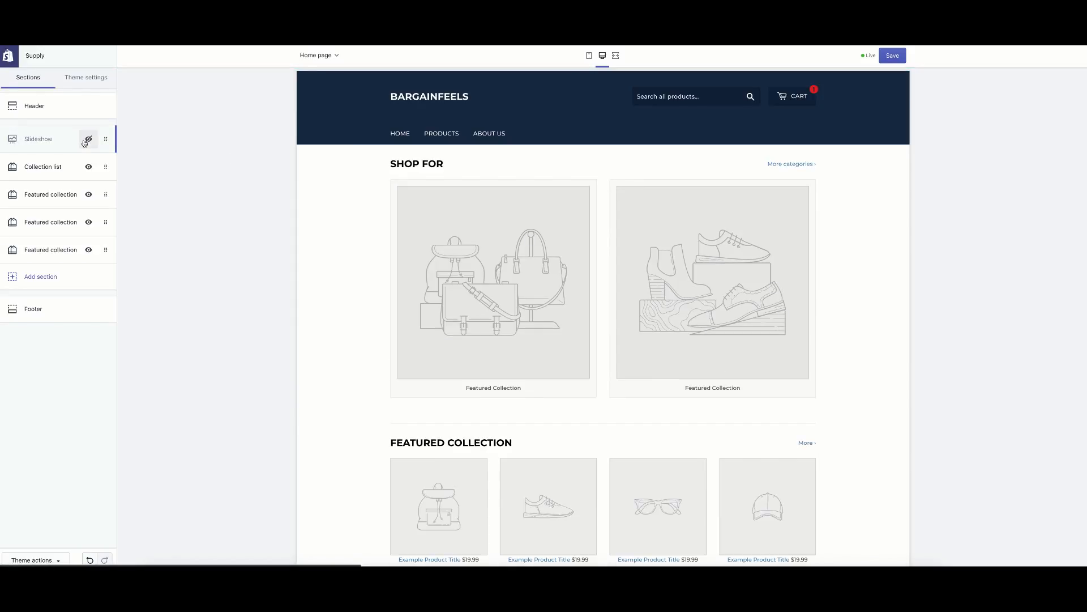
left_click(84, 142)
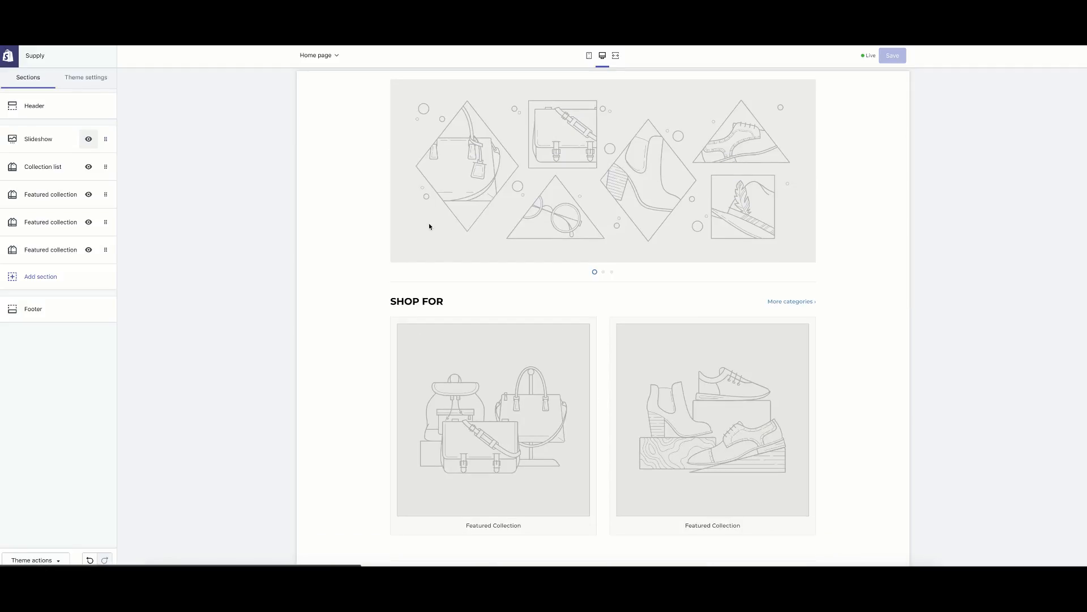
scroll(429, 225, "down", 12)
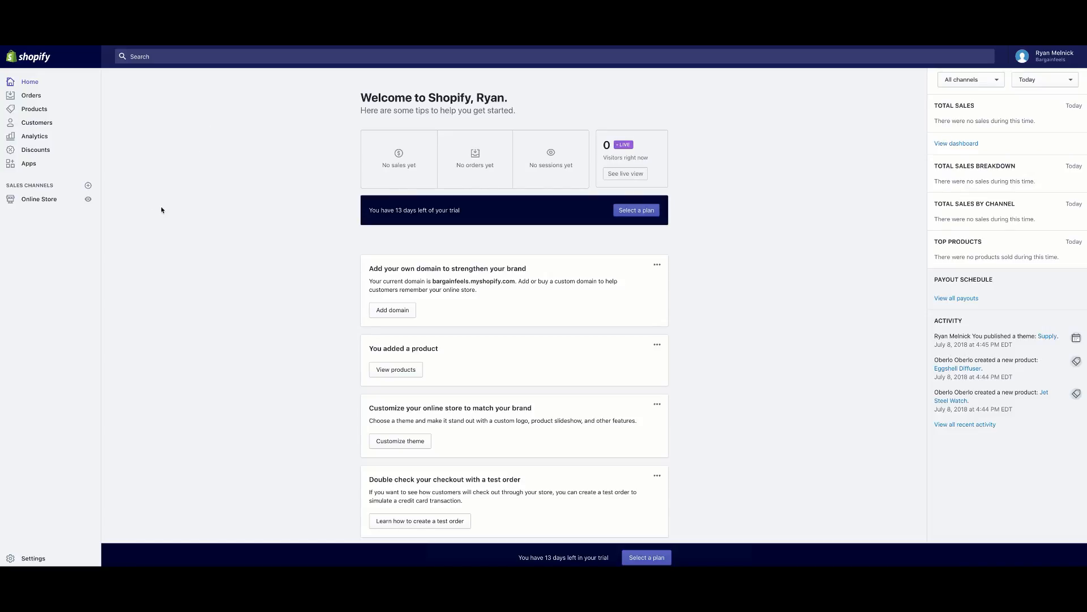
Navigate back to the Online Store Themes page with Supply as the current theme.
left_click(67, 202)
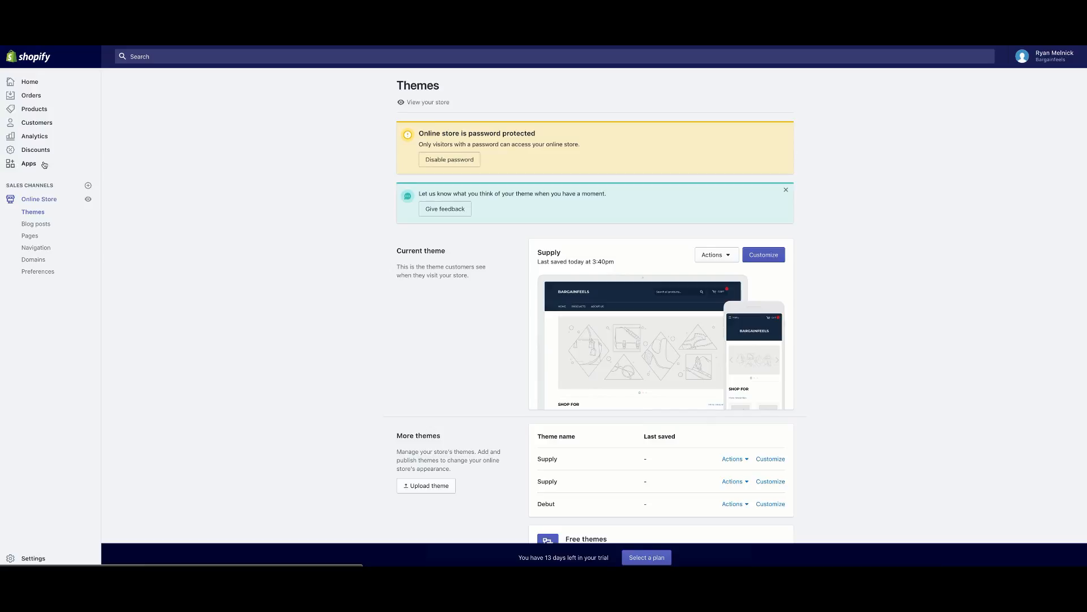
left_click(46, 112)
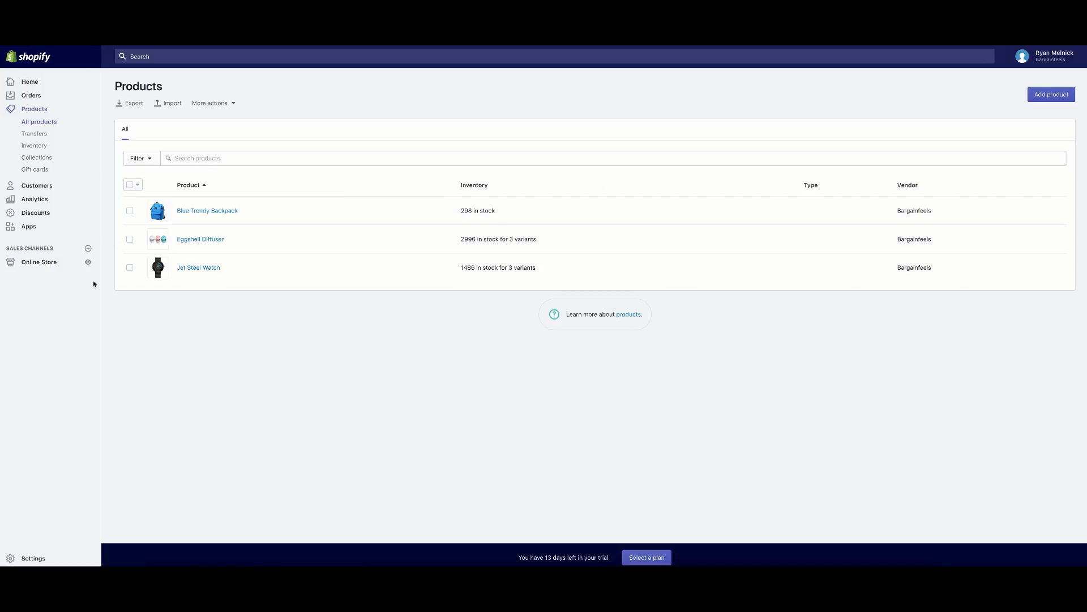
left_click(39, 261)
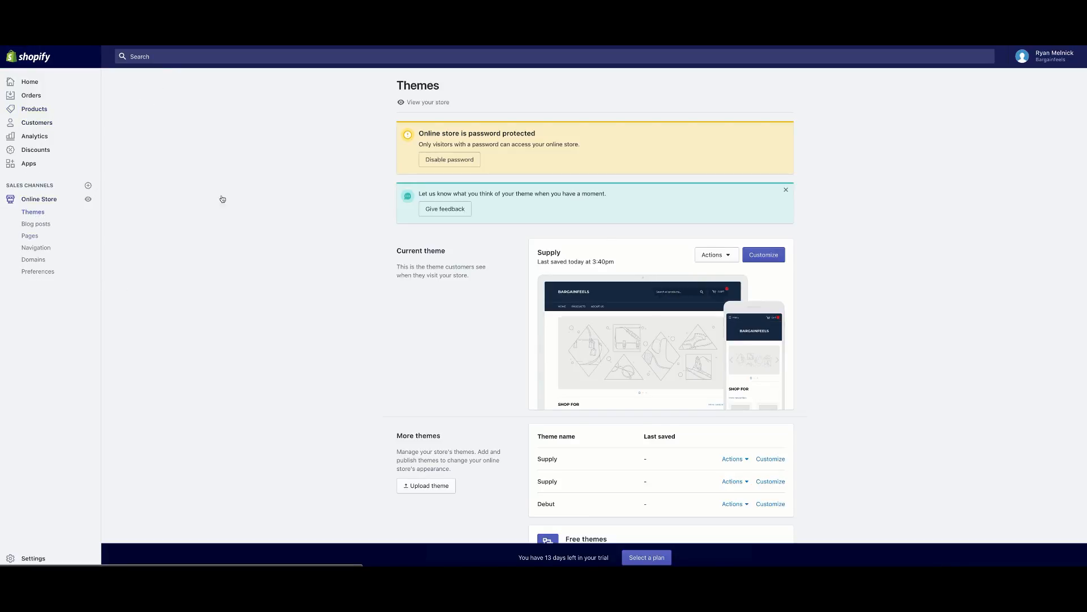
scroll(371, 259, "down", 2)
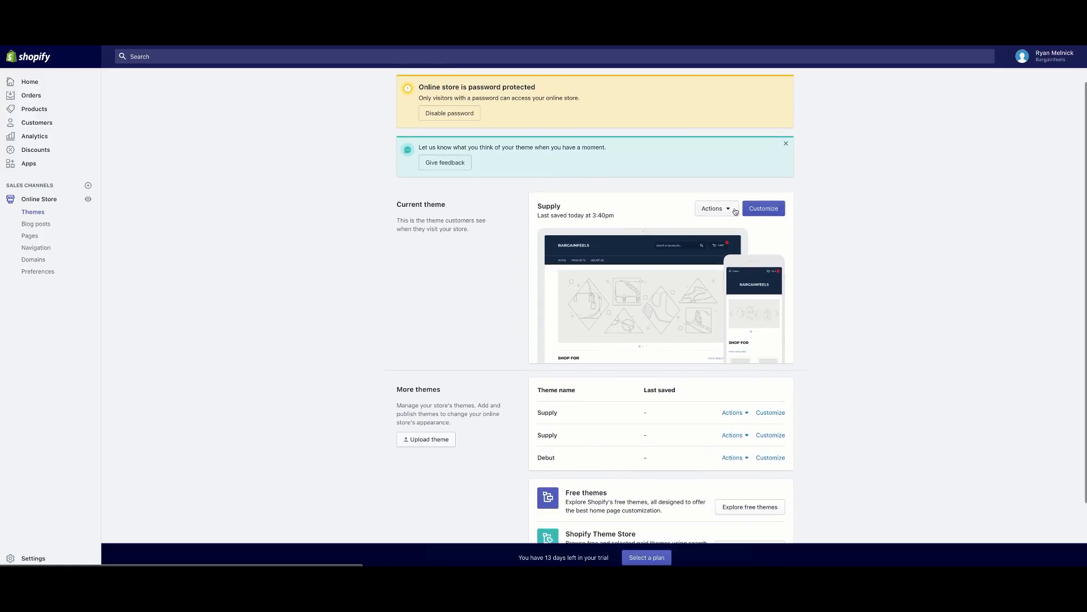
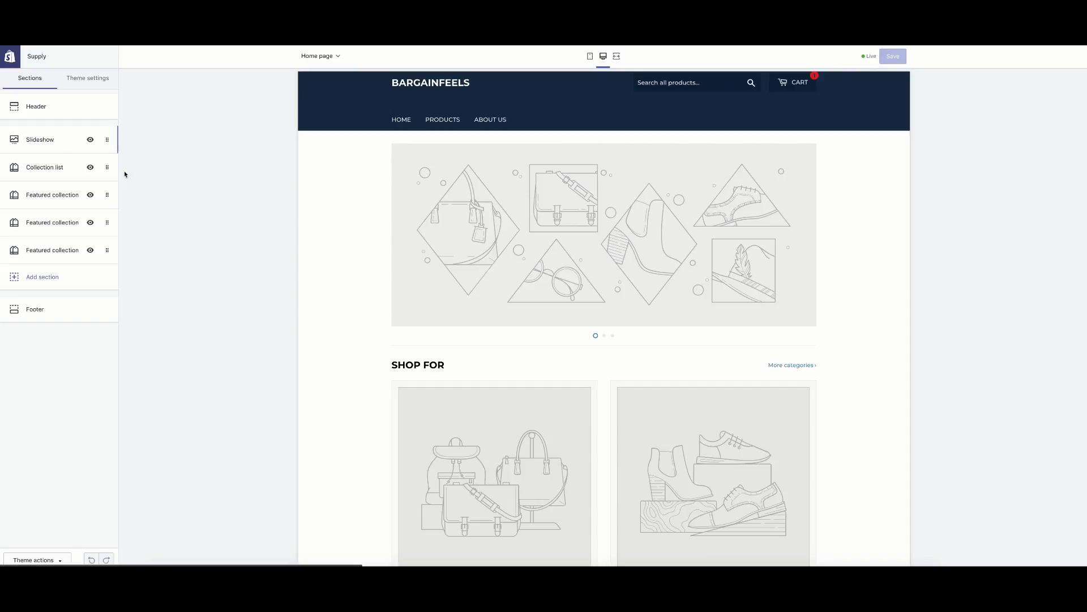
Remove the two extra Featured collection sections from the home page.
scroll(551, 309, "down", 3)
scroll(510, 309, "down", 3)
scroll(437, 300, "down", 5)
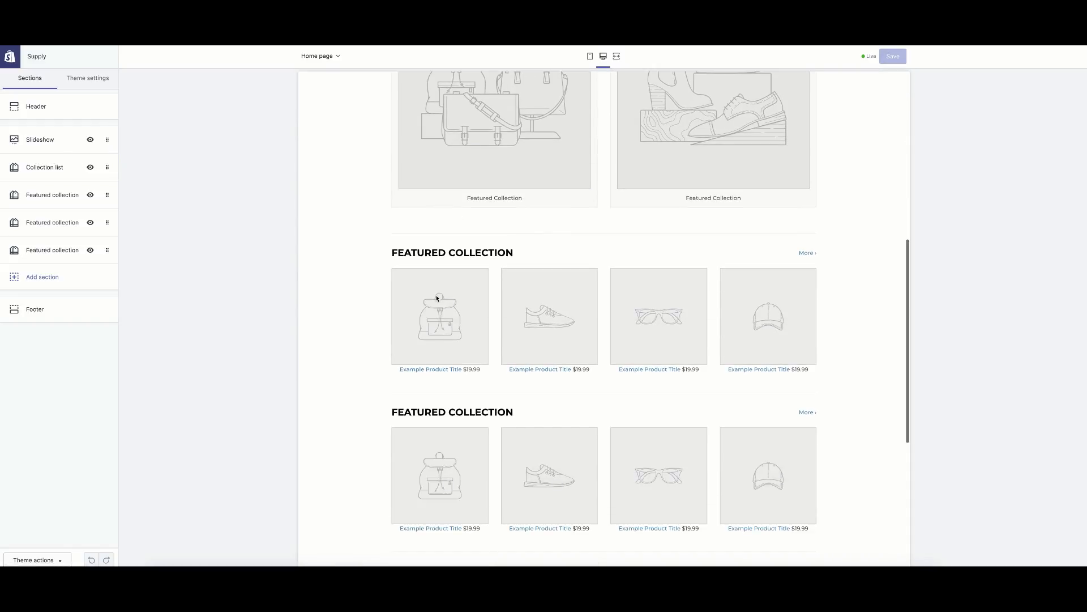
scroll(396, 291, "up", 6)
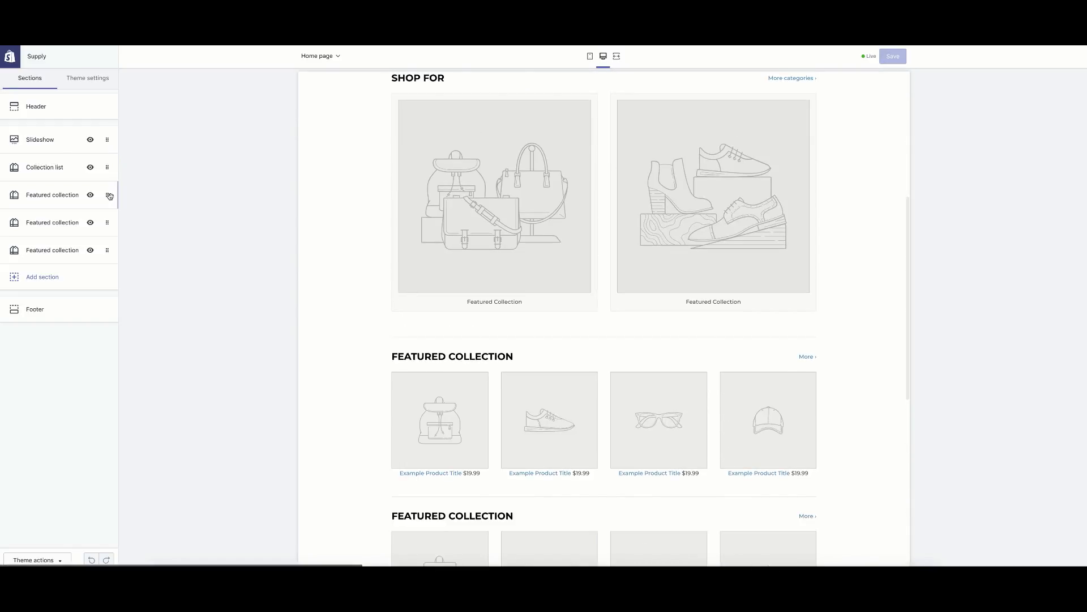
left_click(108, 196)
left_click(59, 306)
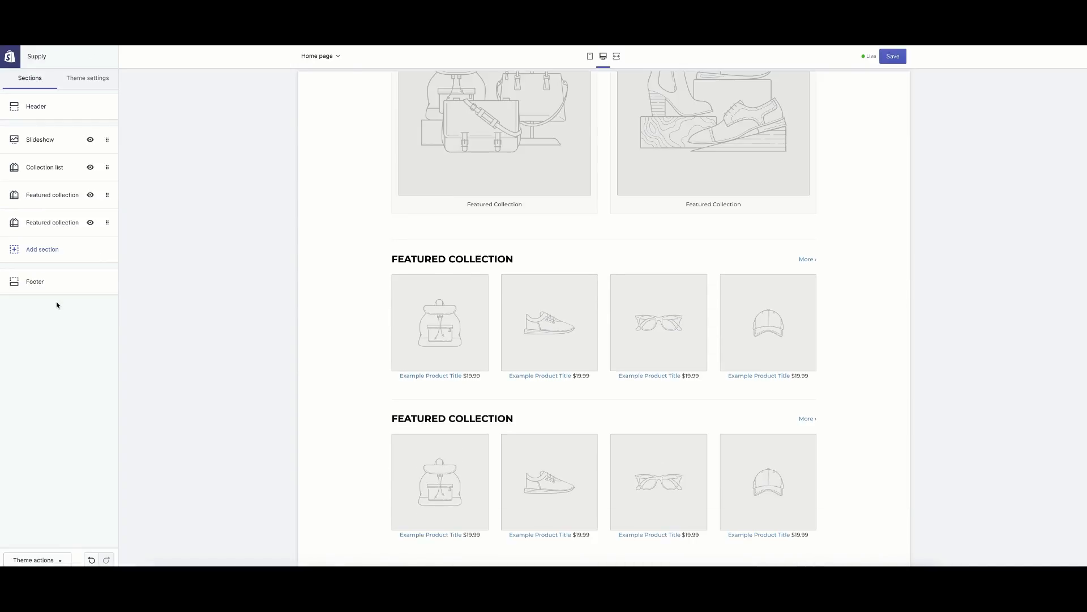
left_click(105, 193)
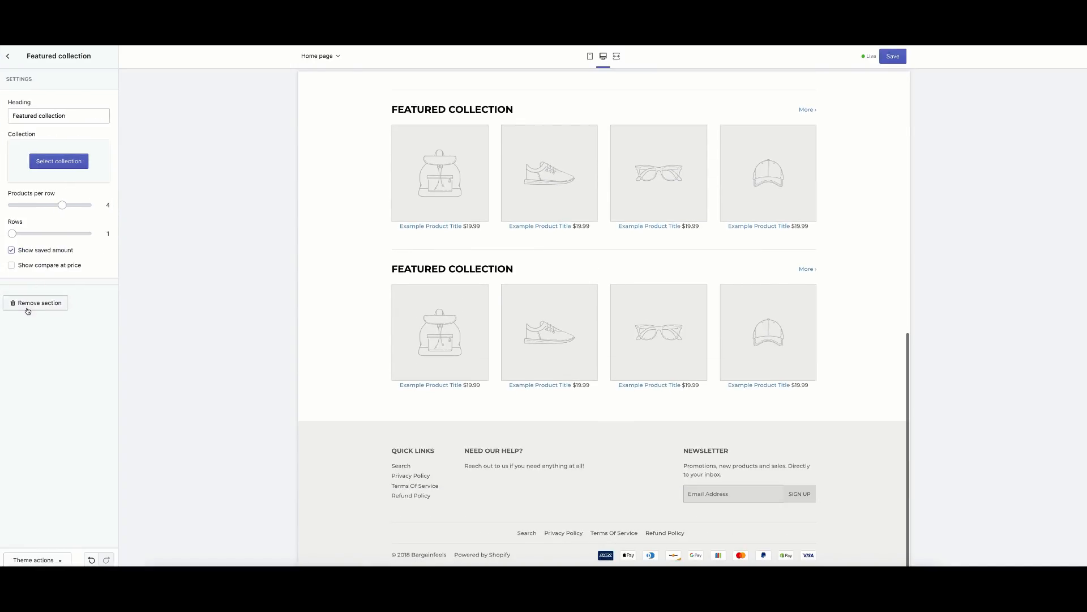
left_click(26, 309)
Remove the SHOP FOR collection list section.
scroll(397, 272, "up", 6)
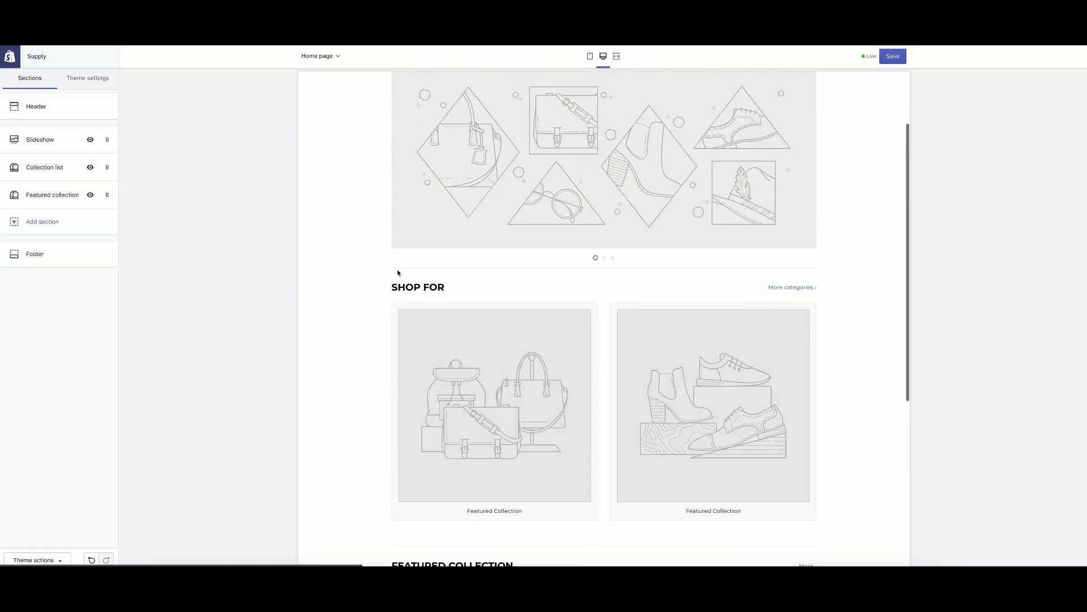
scroll(397, 274, "down", 3)
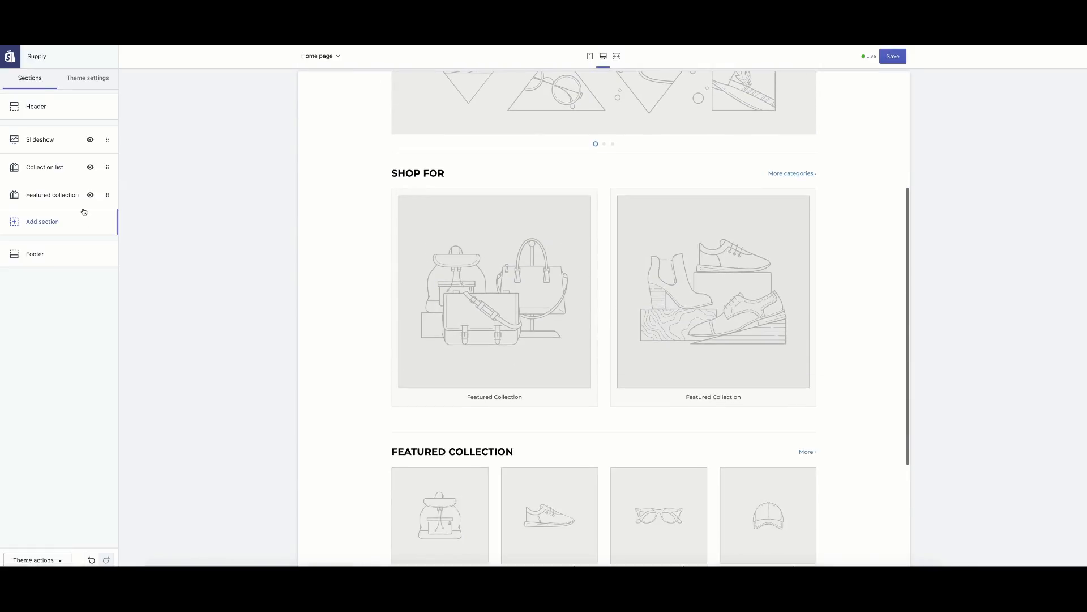
left_click(109, 168)
left_click(40, 189)
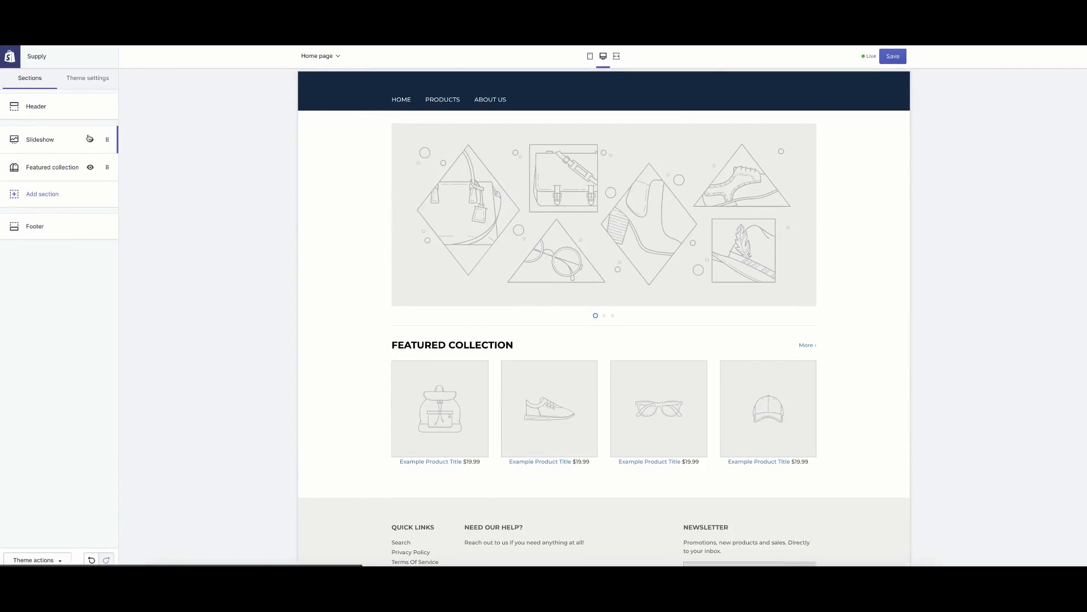
Set the first slide's image to the free Lifestyle swimmer photo.
left_click(109, 144)
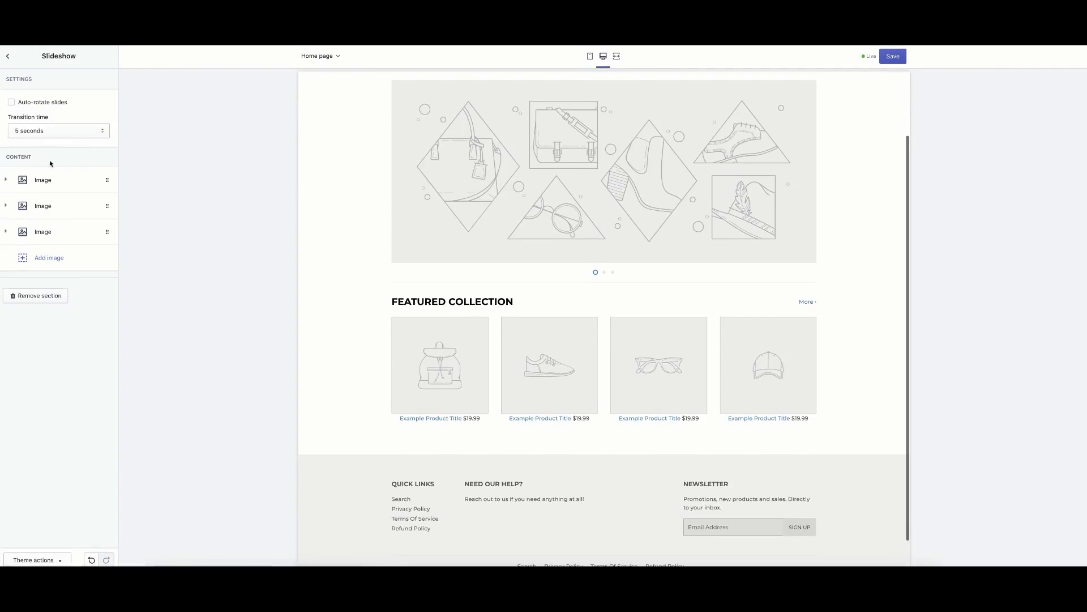
left_click(63, 183)
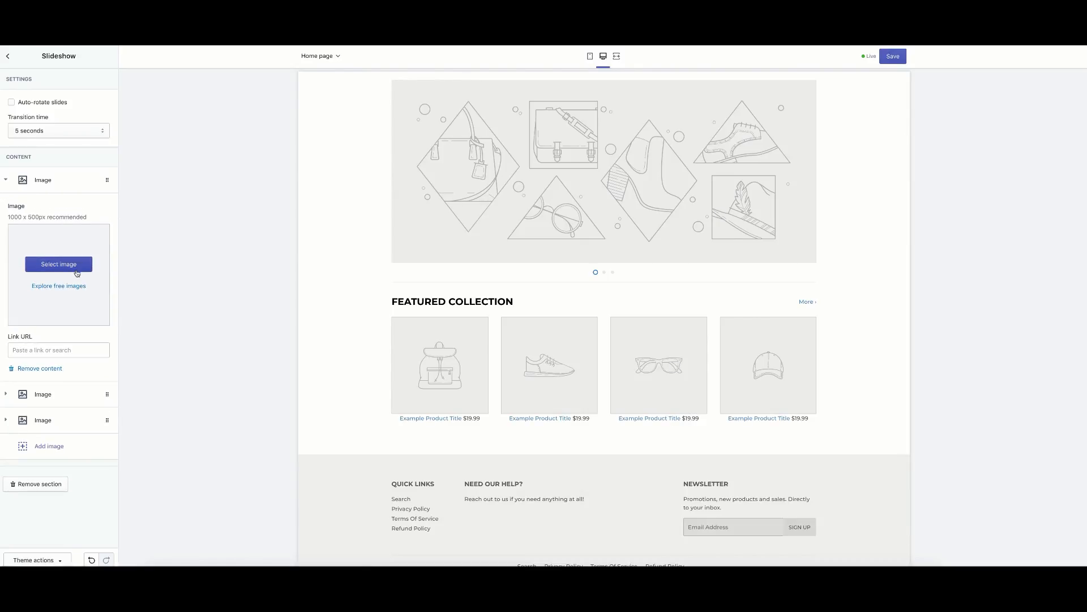
left_click(70, 287)
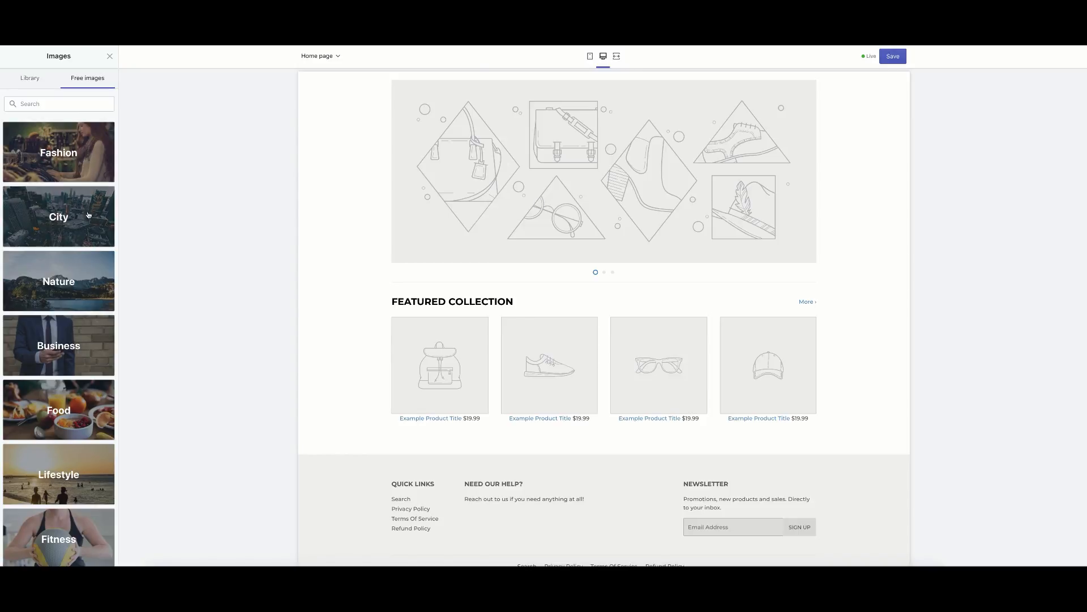
scroll(100, 304, "down", 2)
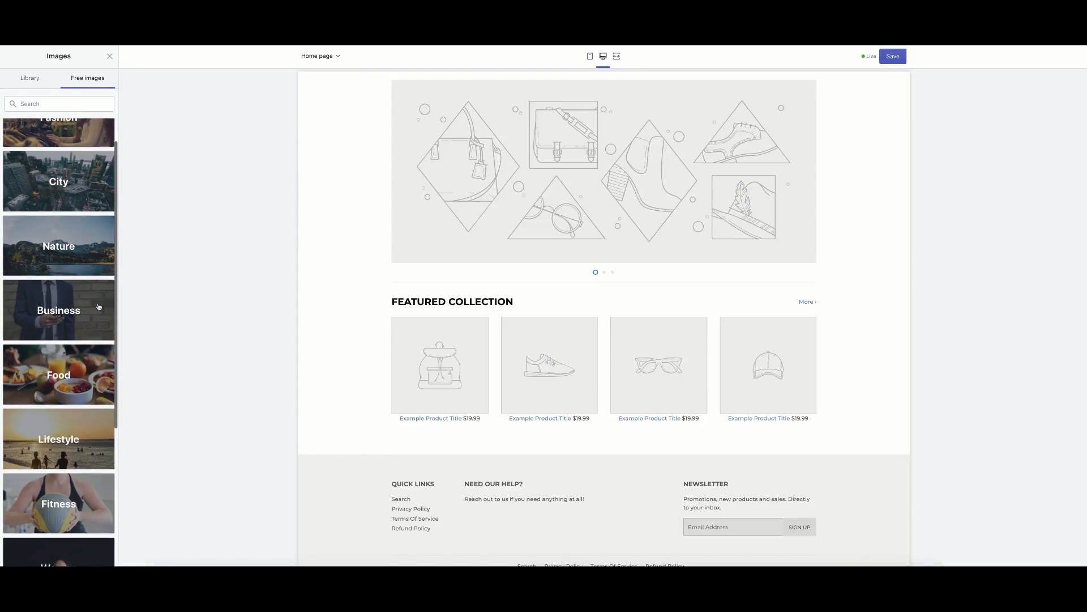
left_click(79, 363)
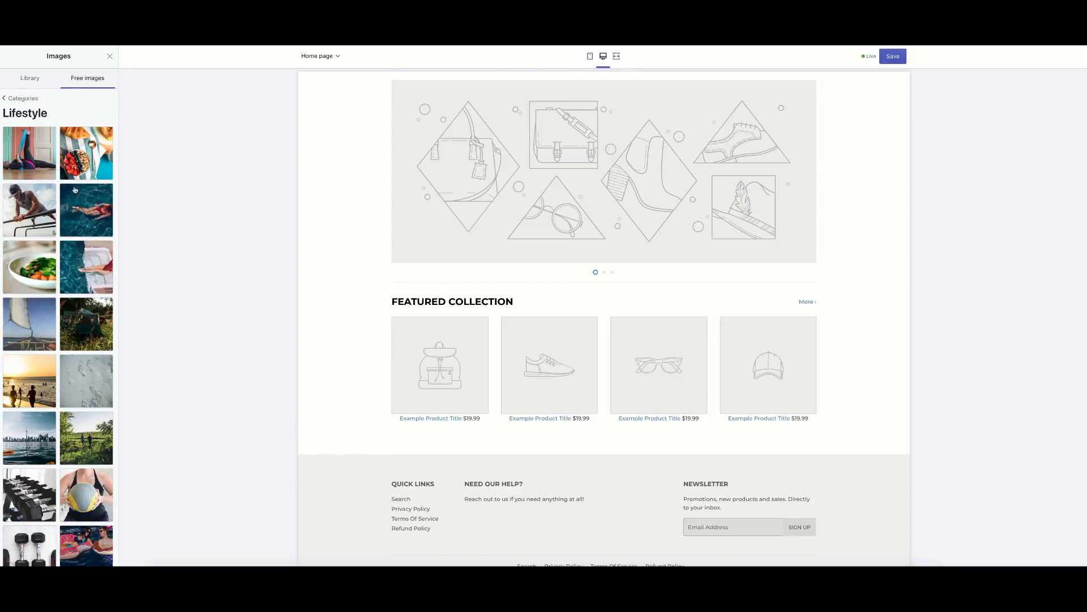
left_click(69, 217)
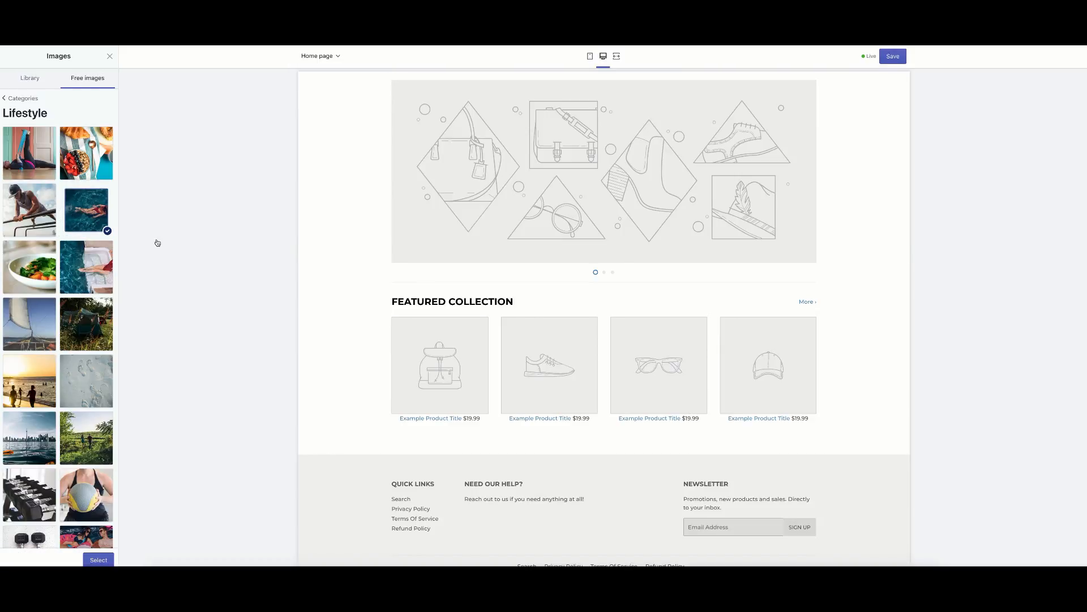
left_click(103, 561)
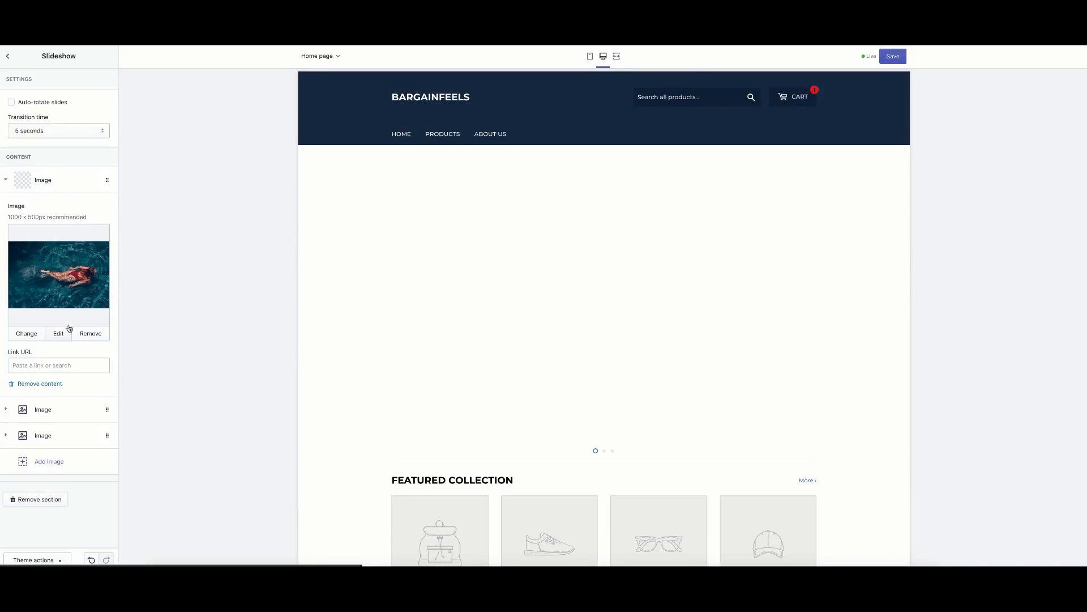
left_click(3, 177)
Give slide two the free Fitness hands-circle photo.
left_click(75, 209)
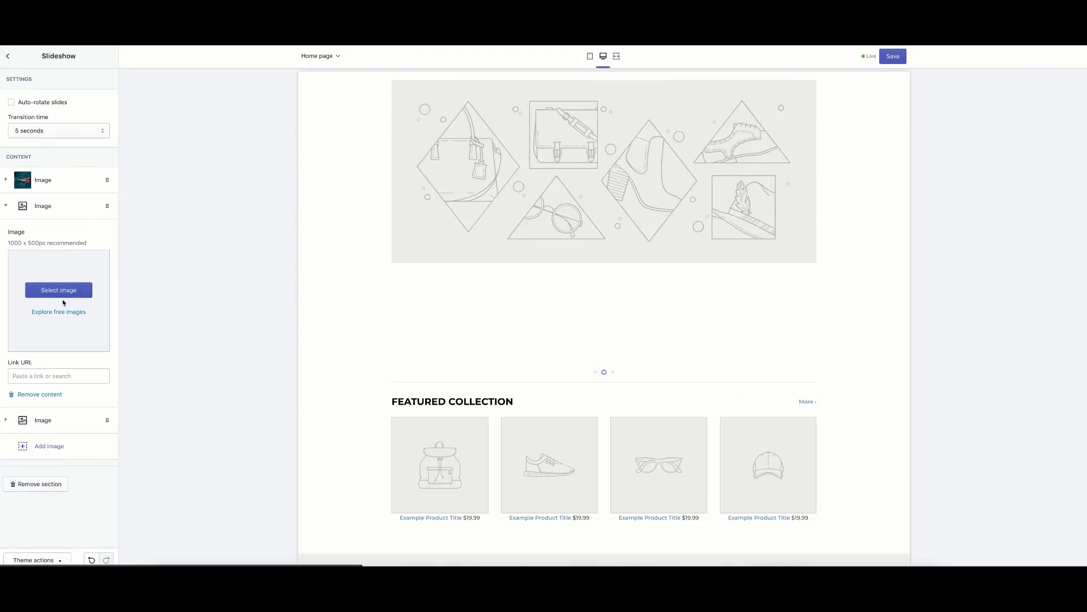
left_click(59, 312)
scroll(73, 334, "down", 1)
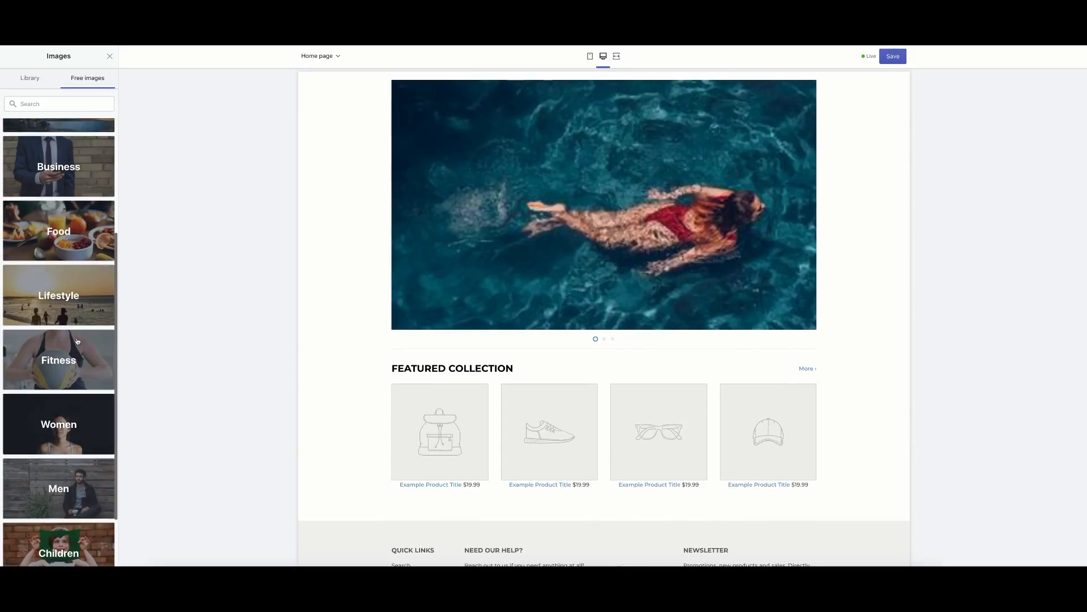
left_click(78, 340)
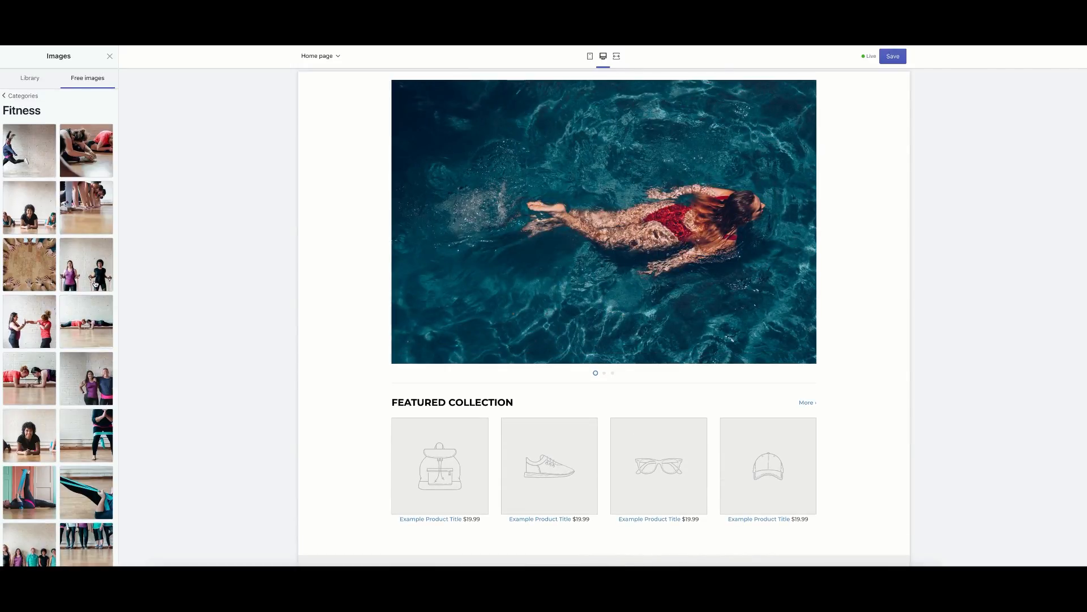
scroll(95, 284, "down", 3)
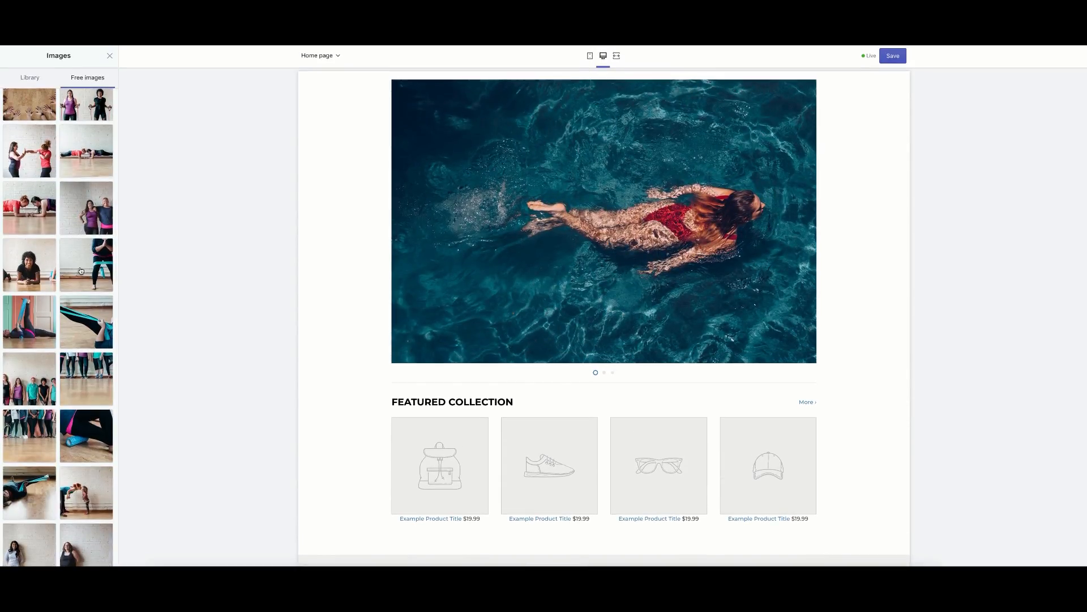
scroll(81, 271, "down", 6)
left_click(105, 385)
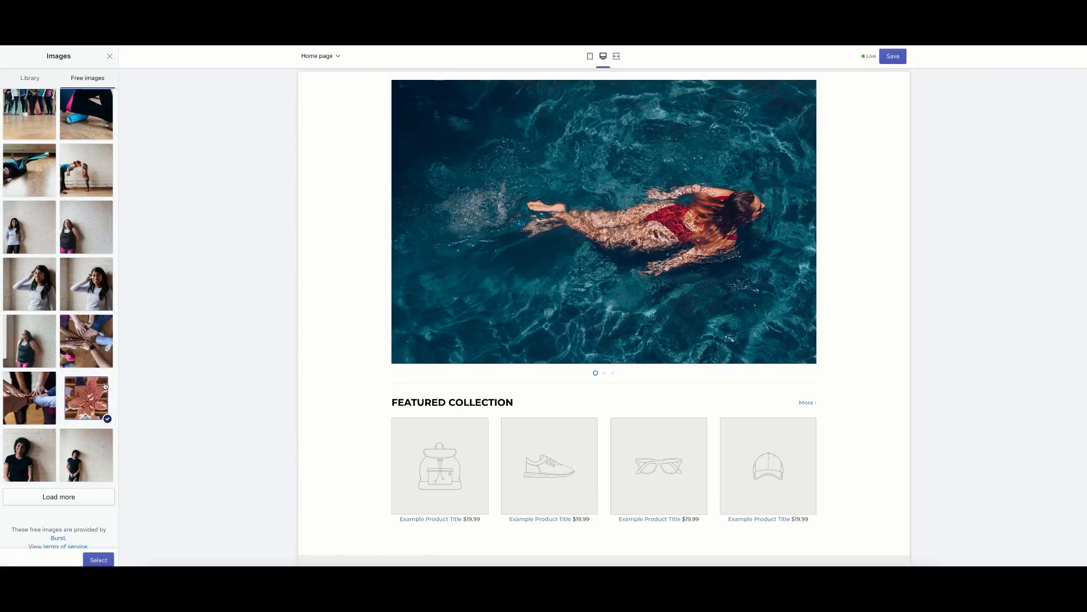
left_click(99, 560)
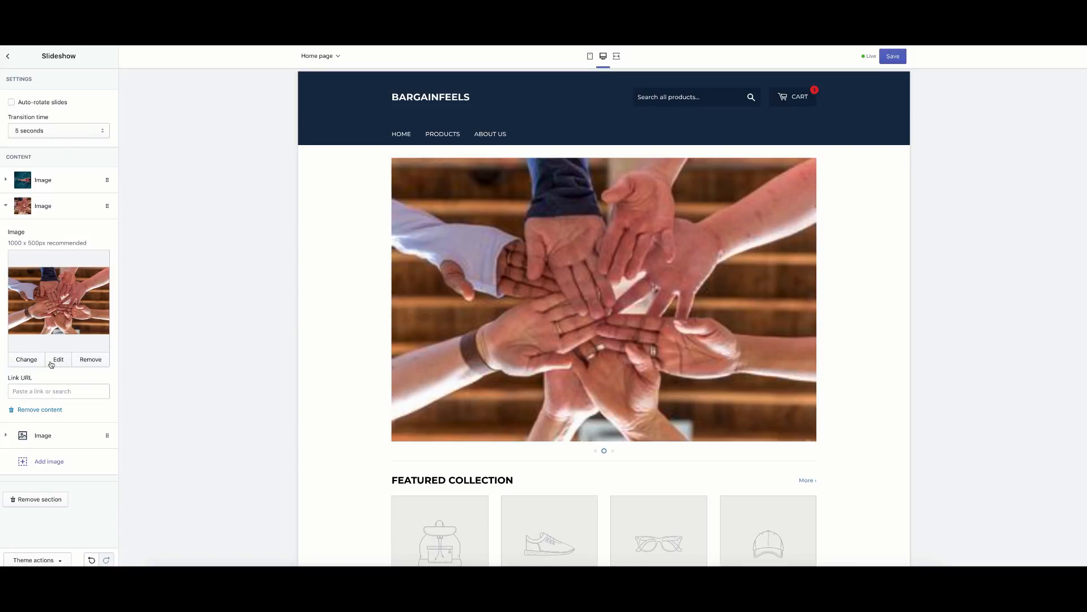
Replace slide two's hands photo with the first free Food burger photo.
left_click(91, 359)
left_click(62, 311)
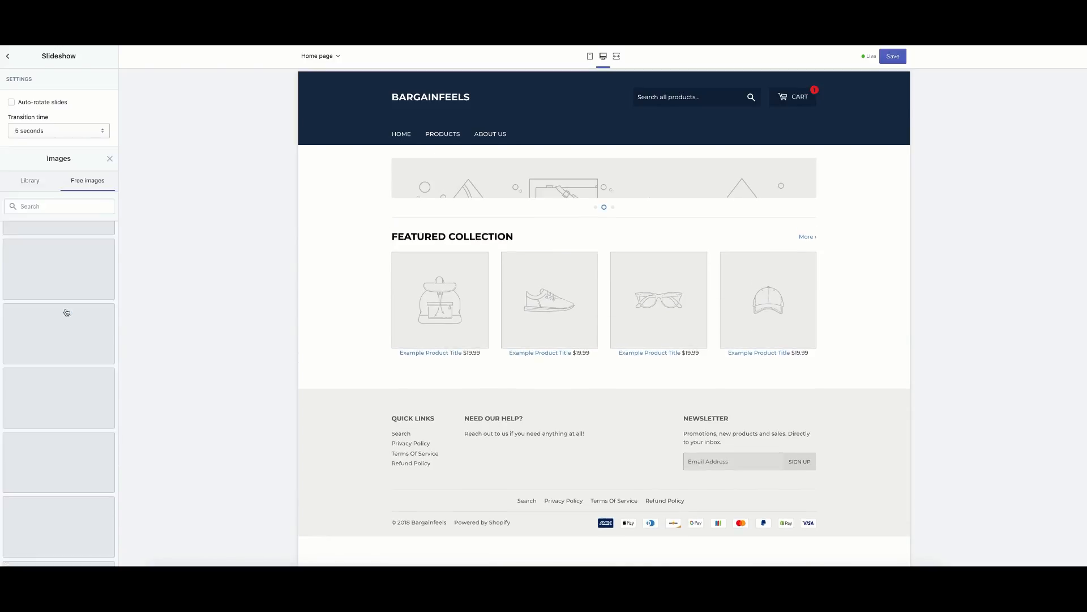
left_click(67, 213)
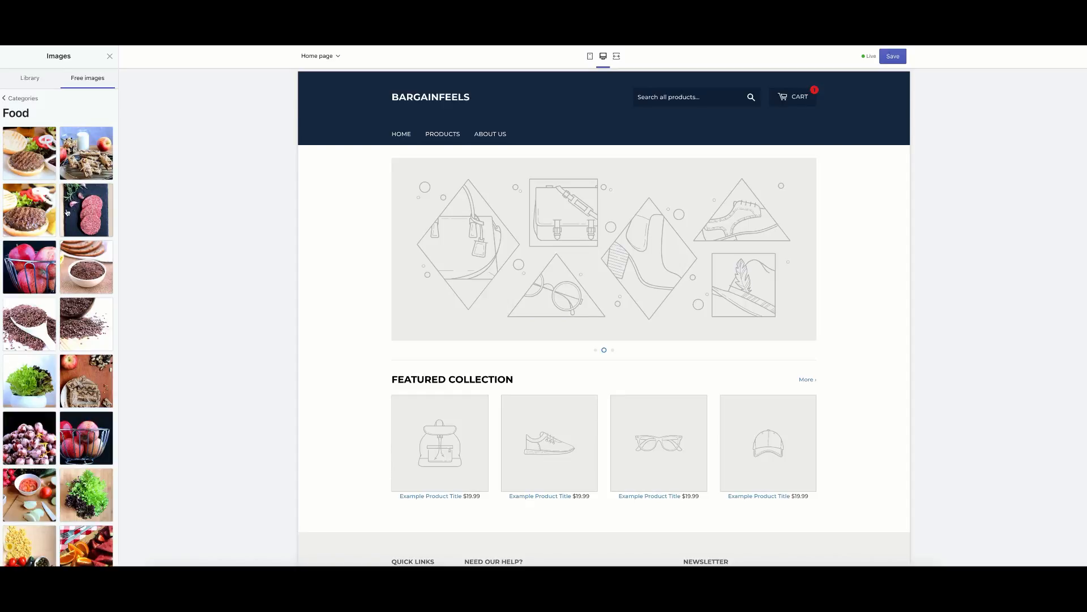
left_click(36, 219)
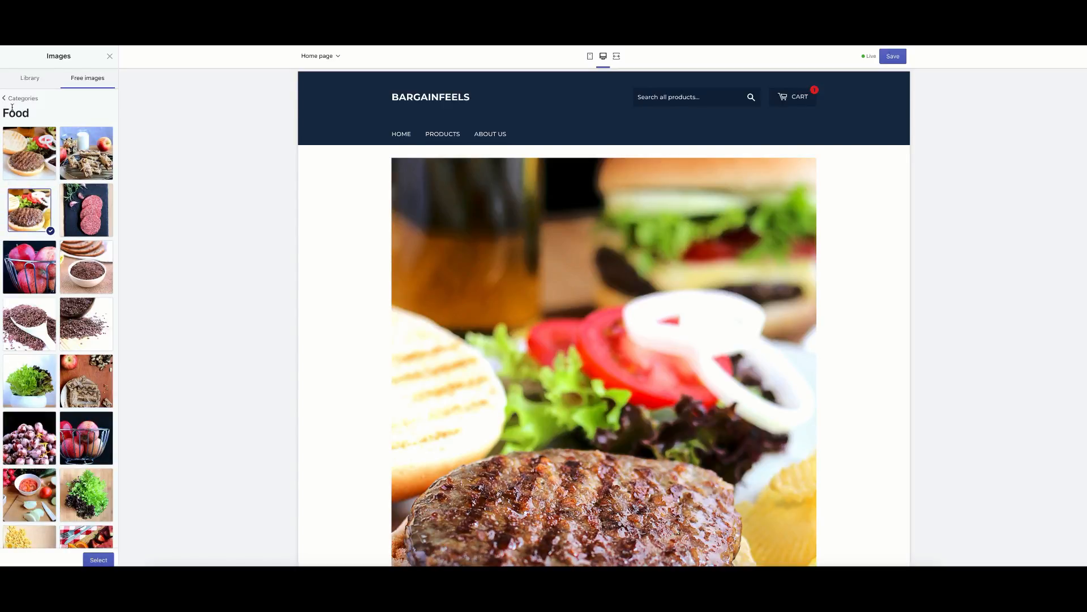
left_click(18, 98)
left_click(73, 220)
left_click(29, 172)
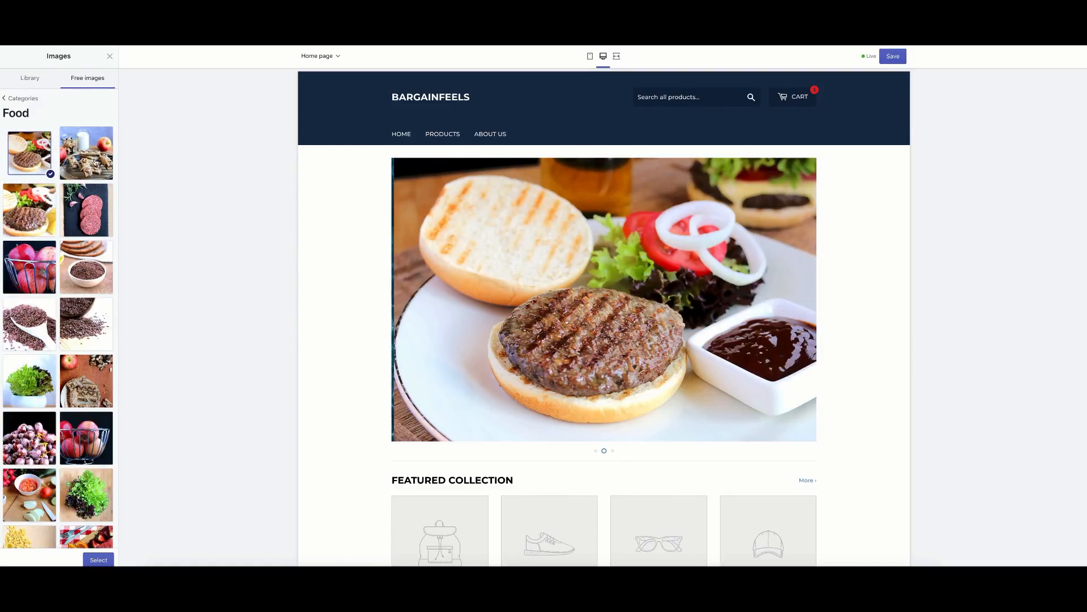
left_click(105, 557)
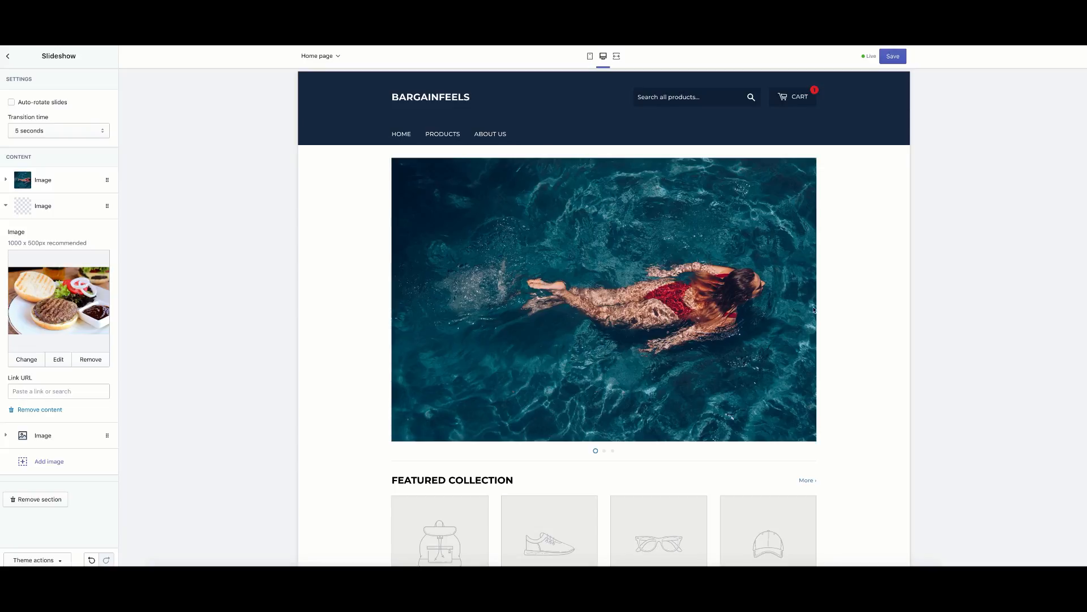
Preview the swimmer and burger slides, then go back to the homepage sections list.
left_click(832, 301)
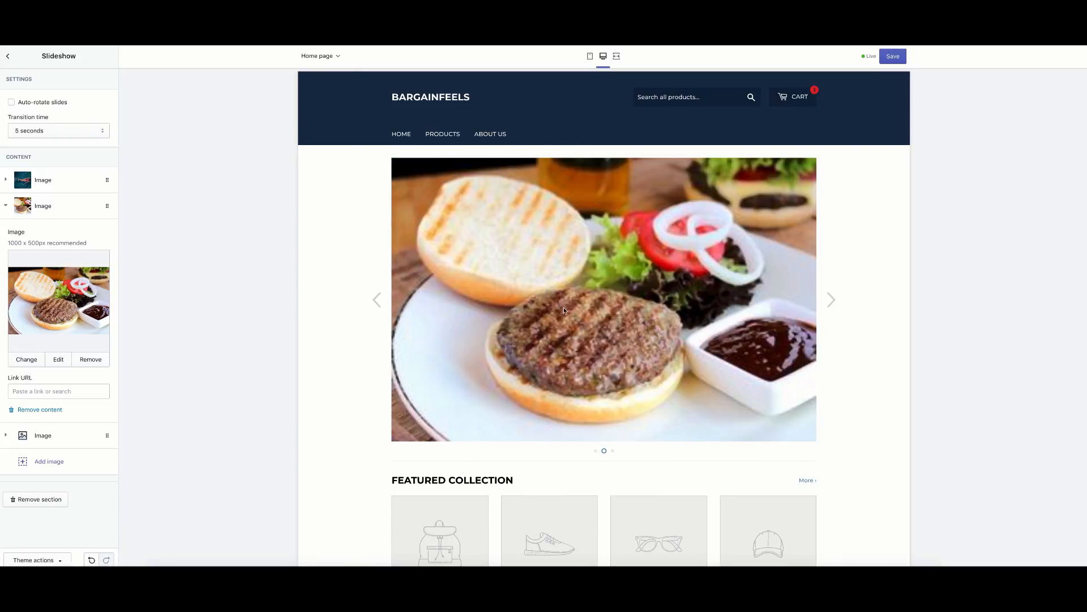
left_click(377, 300)
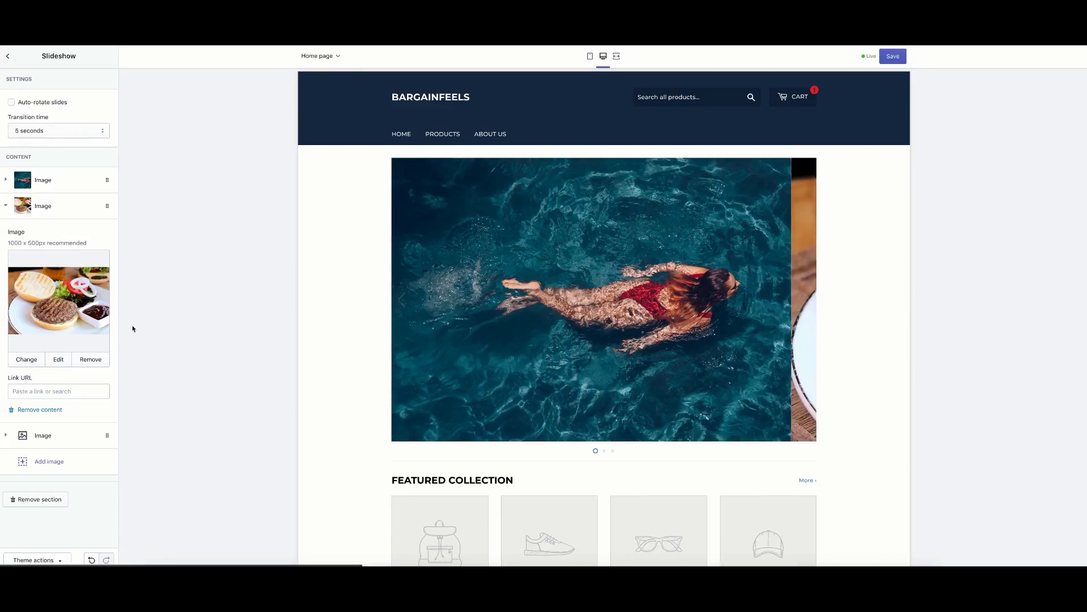
left_click(831, 301)
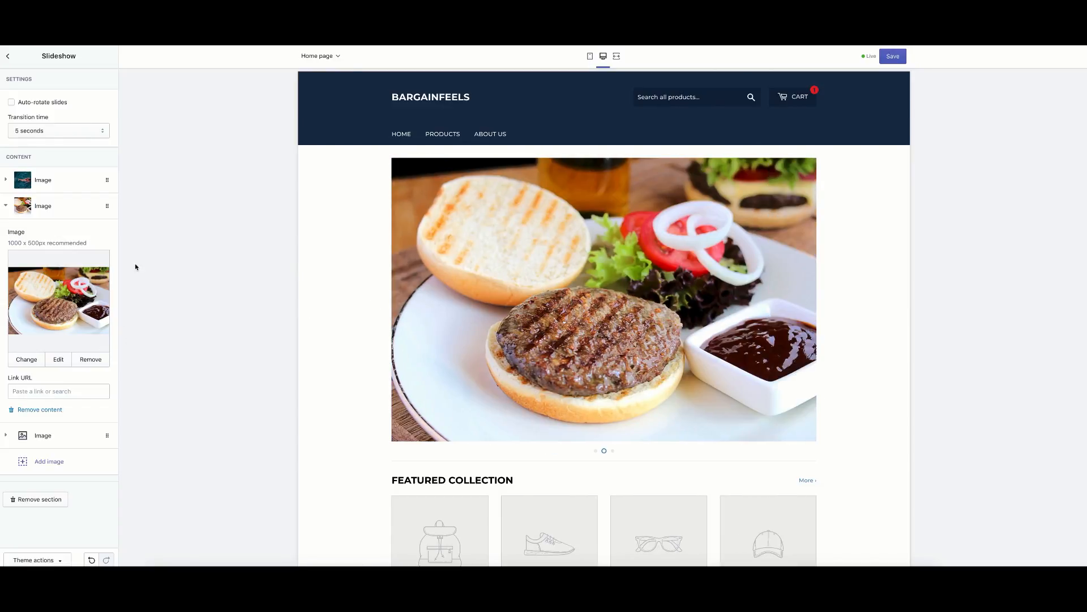
left_click(9, 59)
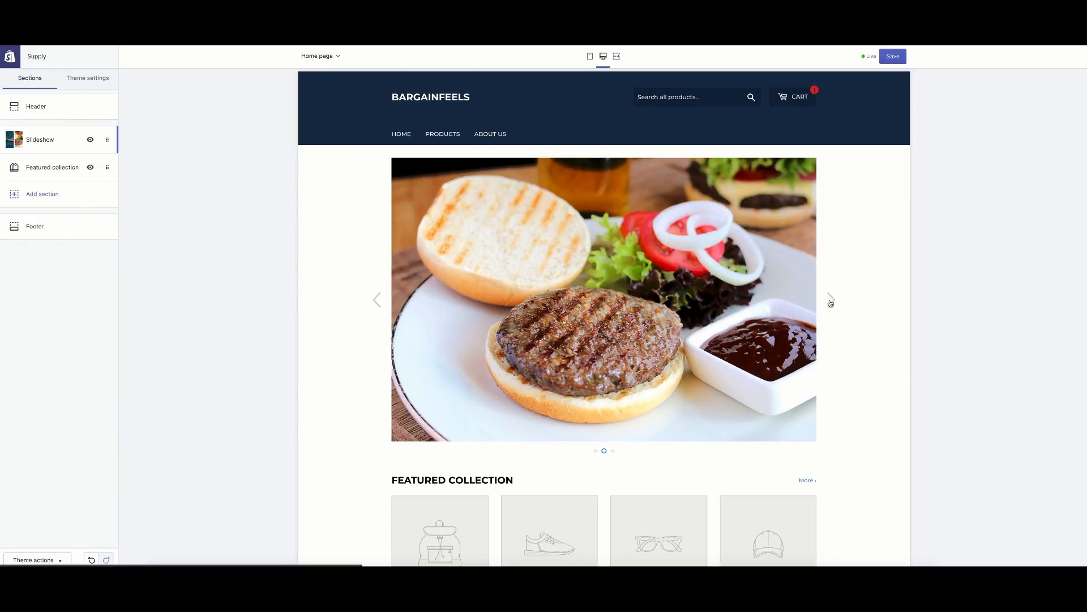
Delete the empty placeholder third slide from the Slideshow and save the theme.
left_click(831, 300)
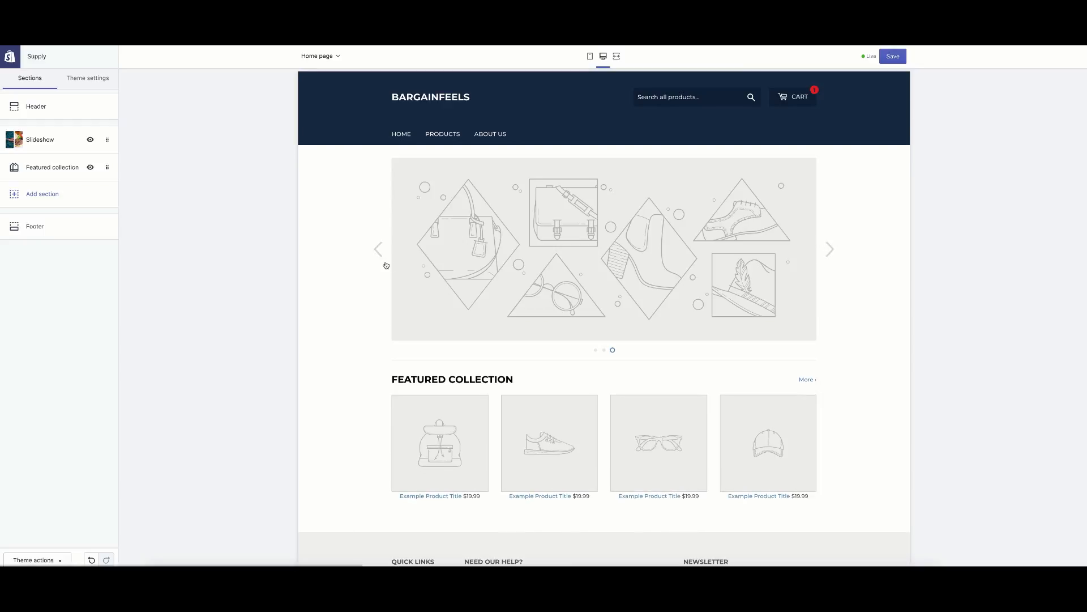
left_click(107, 146)
left_click(74, 234)
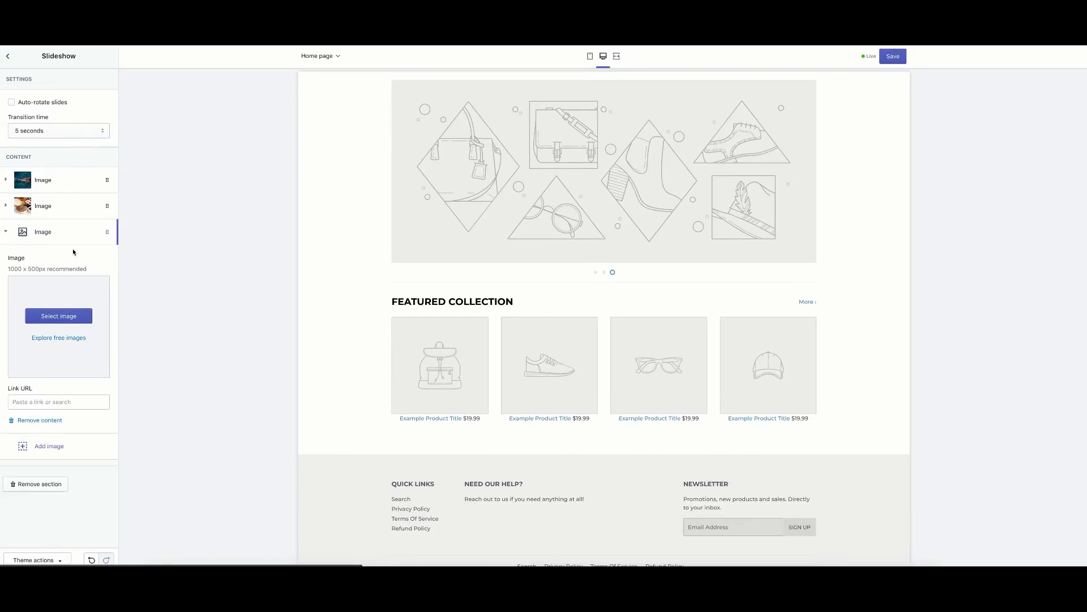
left_click(49, 420)
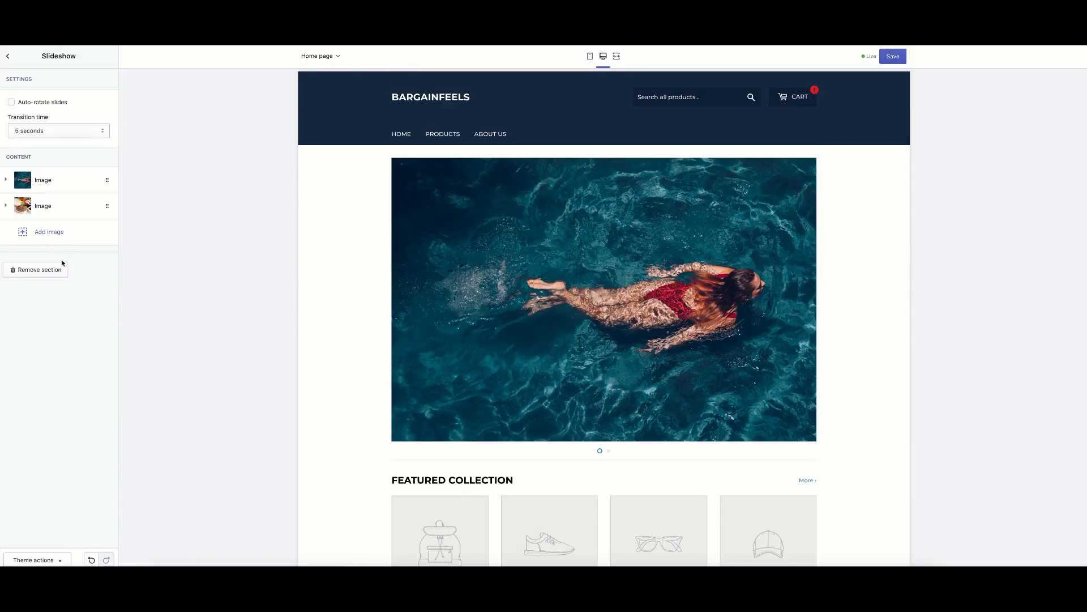
left_click(8, 59)
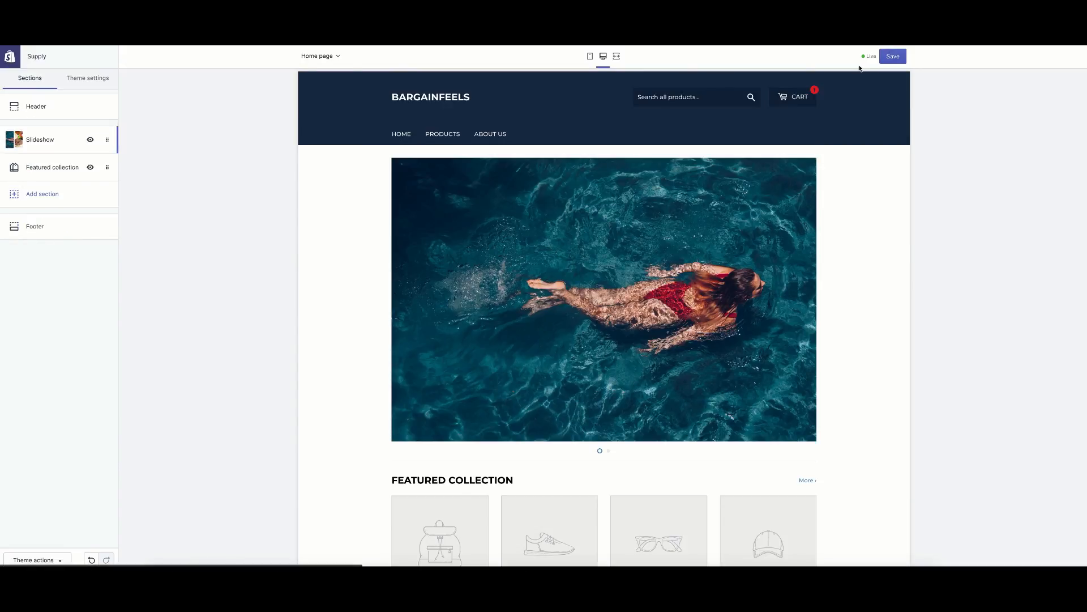
left_click(896, 57)
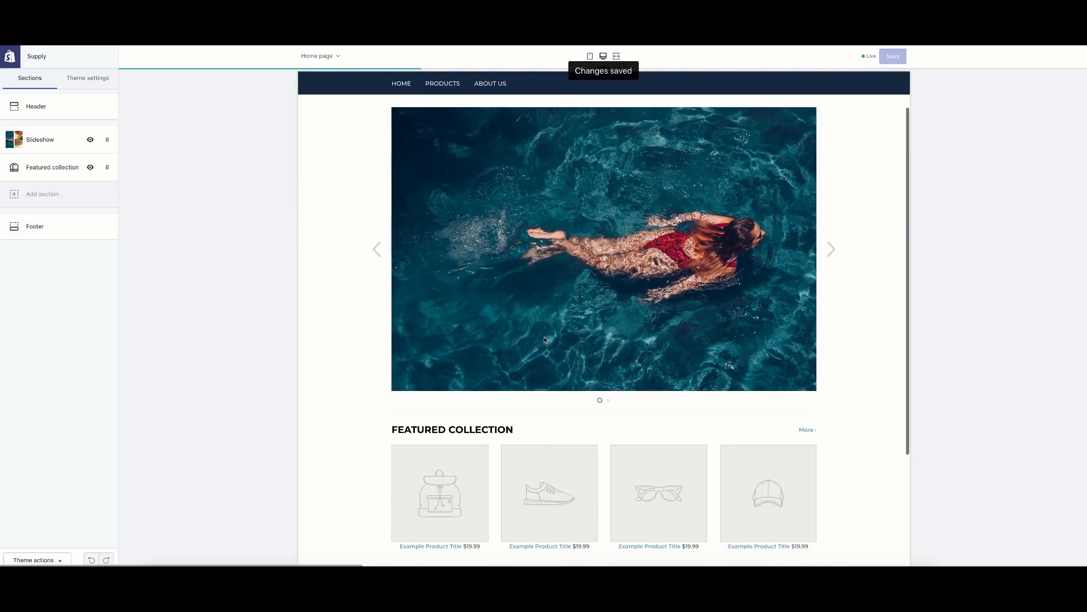
left_click(832, 305)
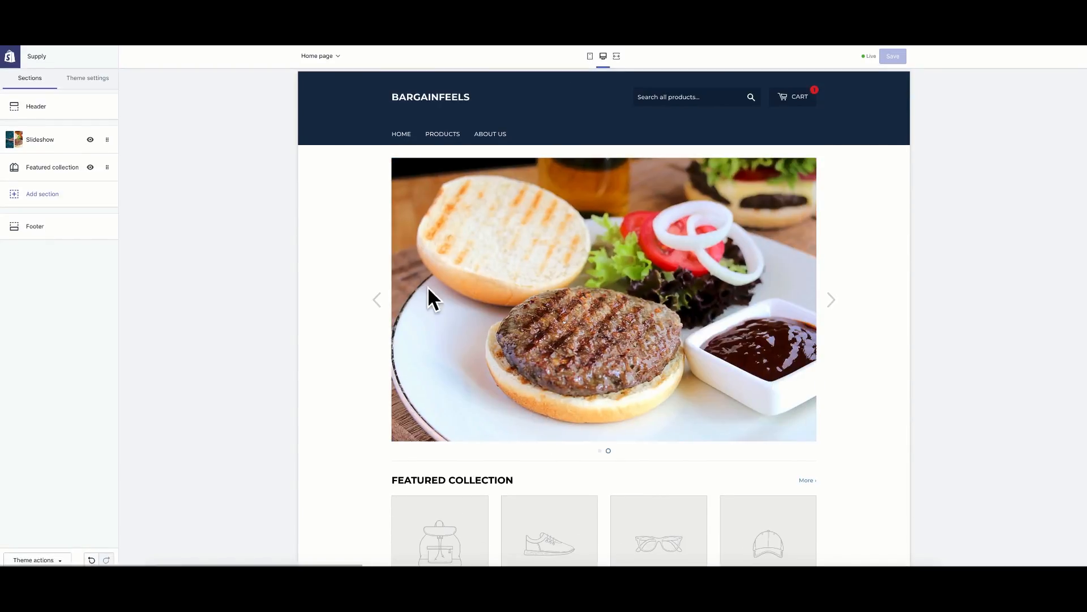
left_click(105, 166)
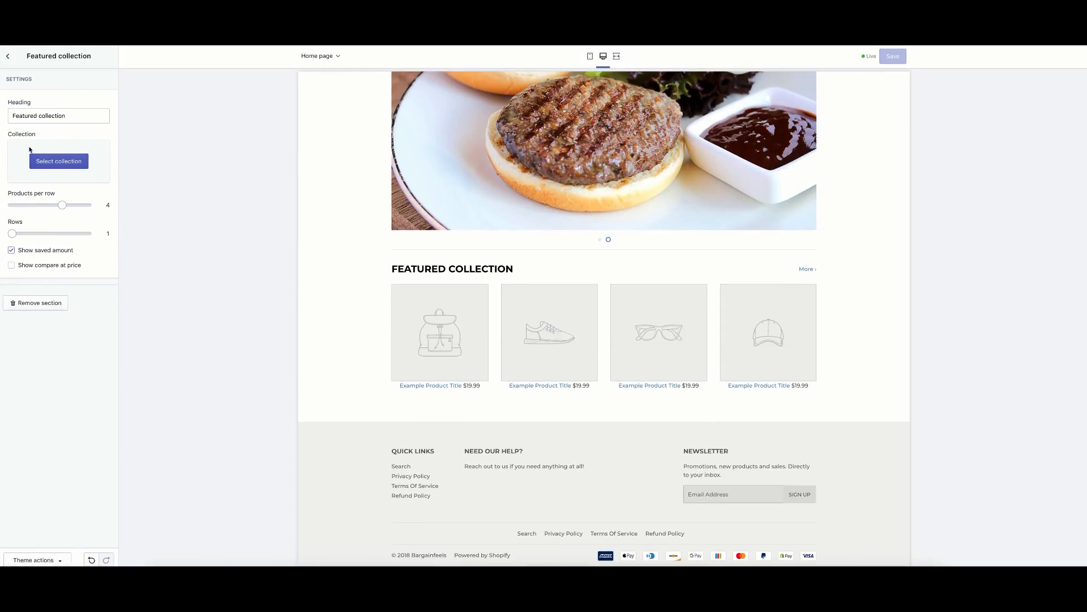
left_click(59, 161)
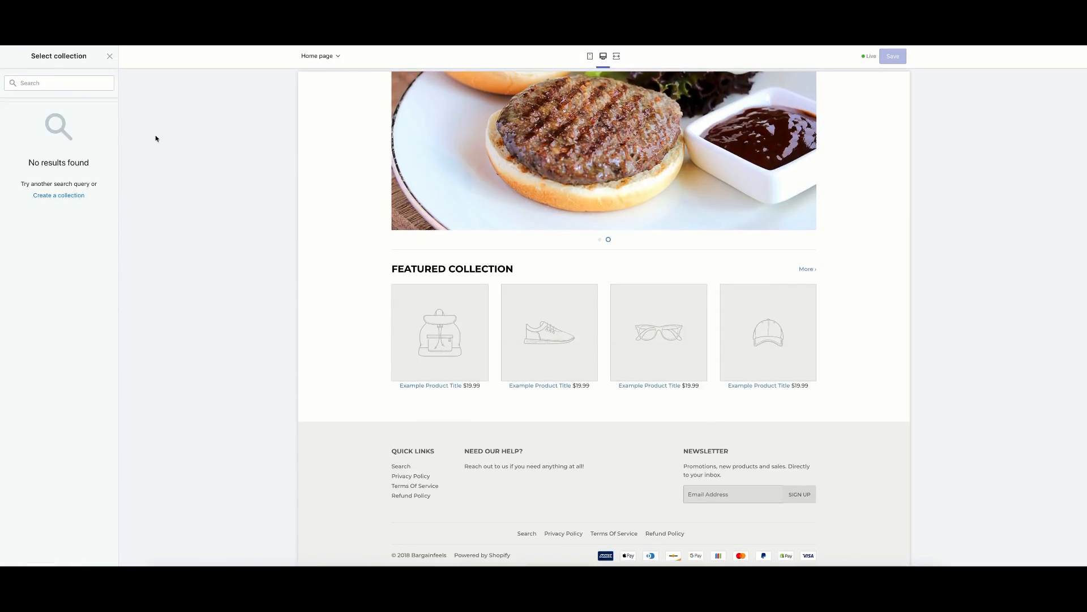
left_click(110, 58)
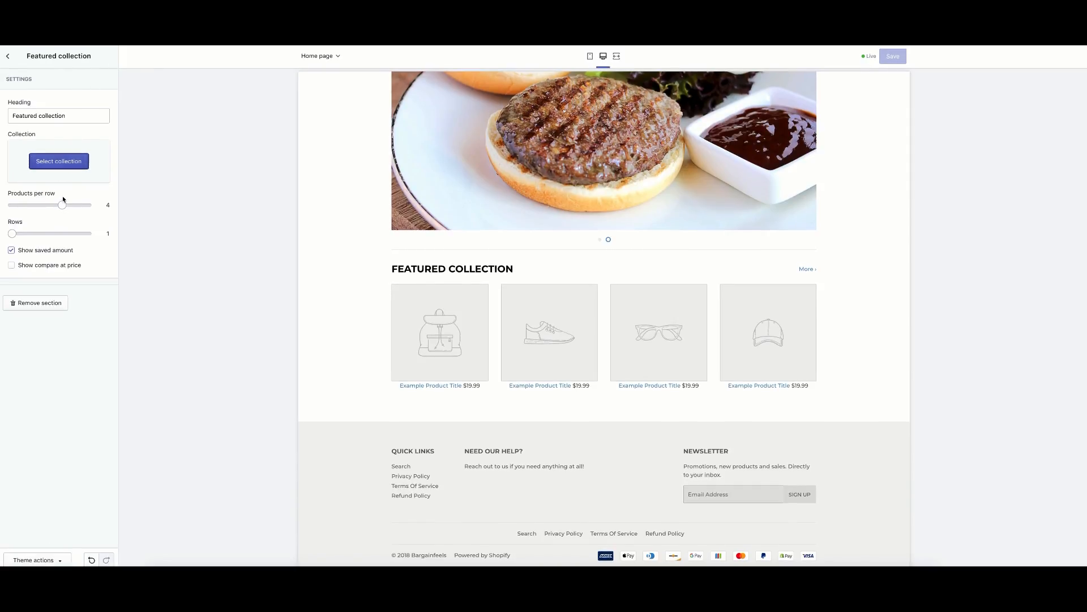
left_click(12, 59)
right_click(12, 56)
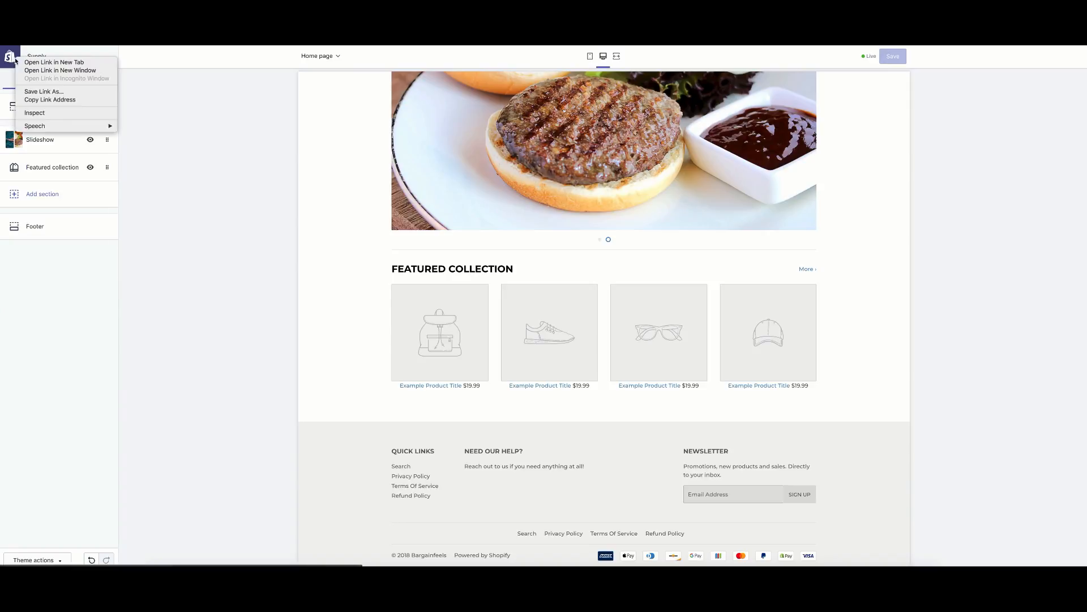
Publish the Home page collection to the Online Store sales channel and save it.
left_click(24, 69)
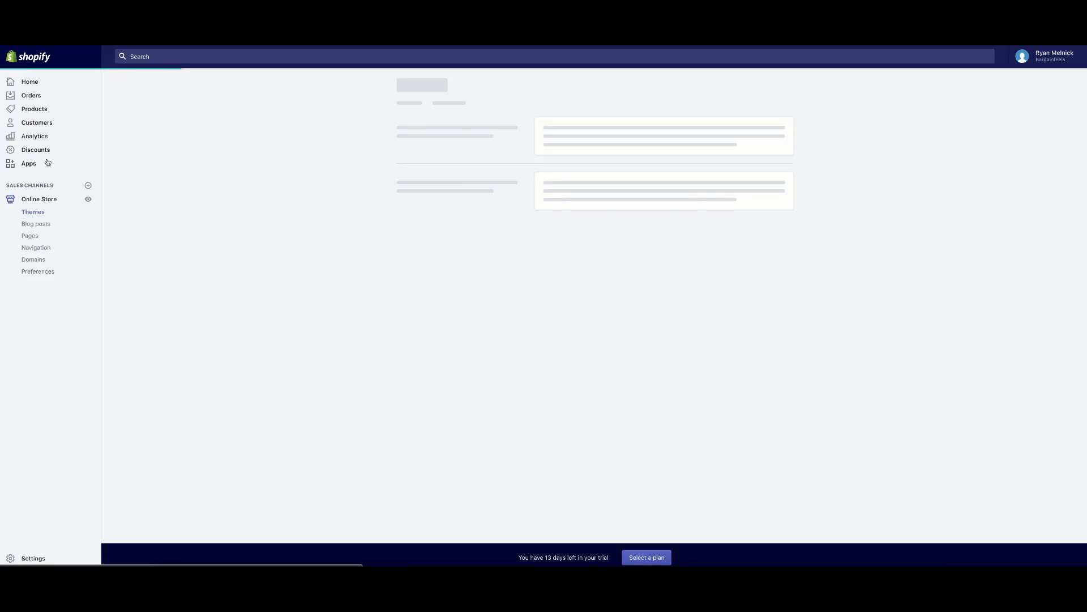
left_click(42, 107)
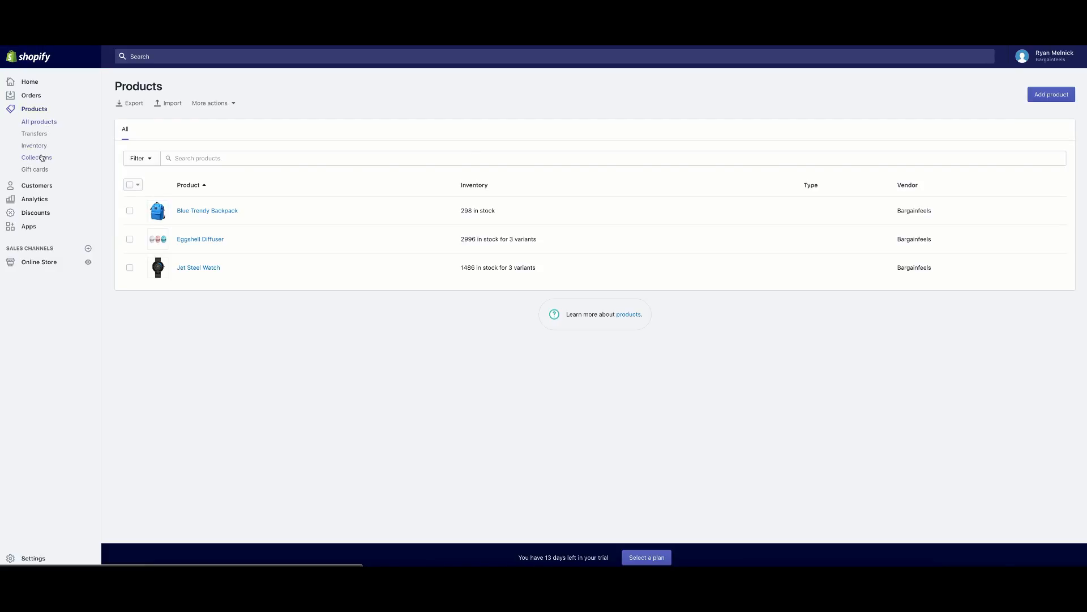
left_click(42, 158)
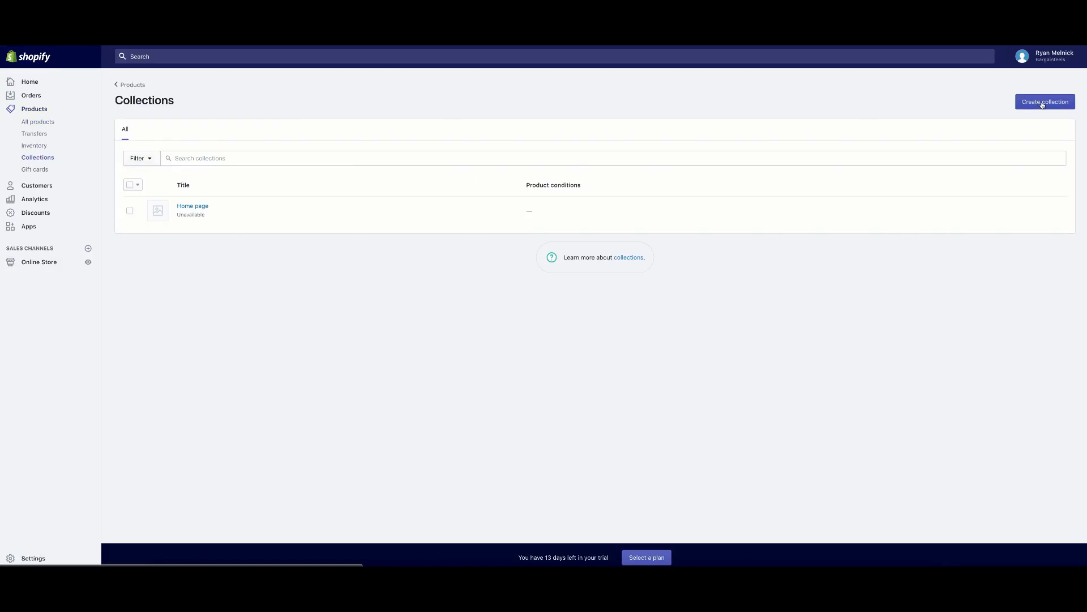
left_click(1043, 103)
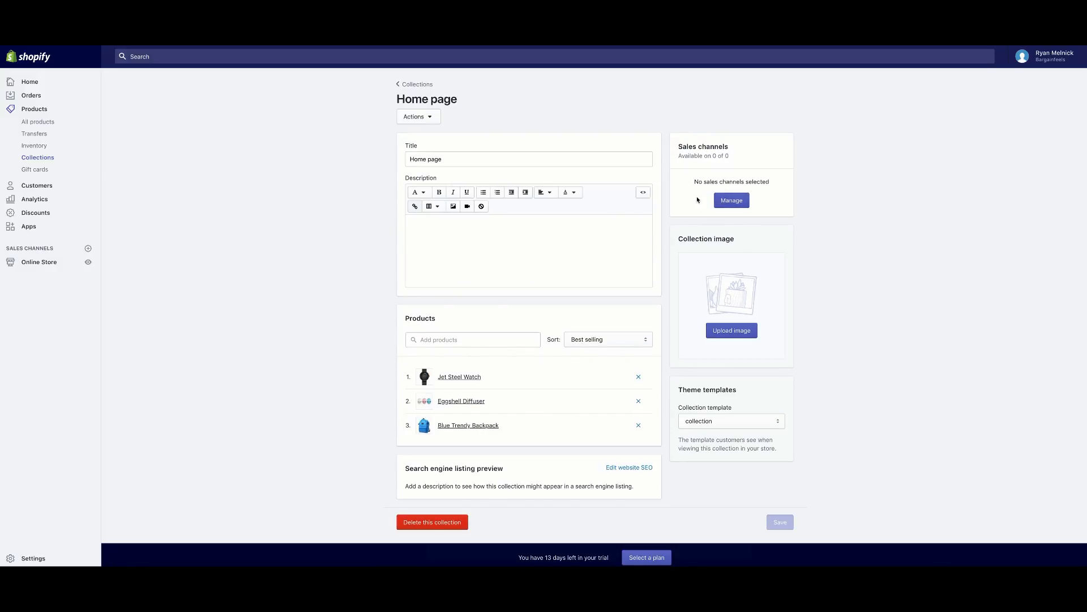
left_click(734, 198)
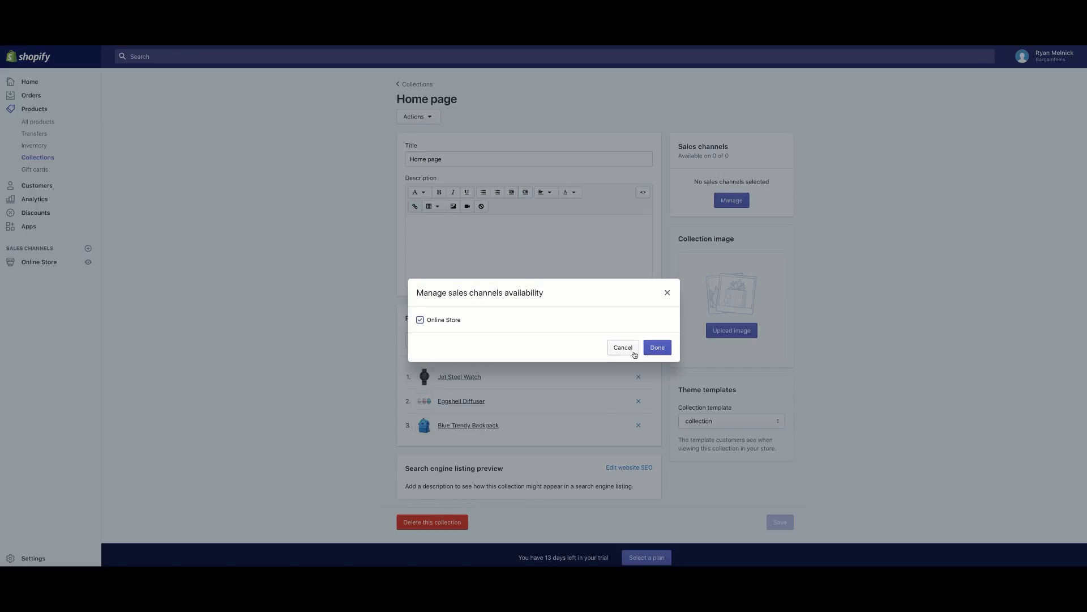
left_click(657, 348)
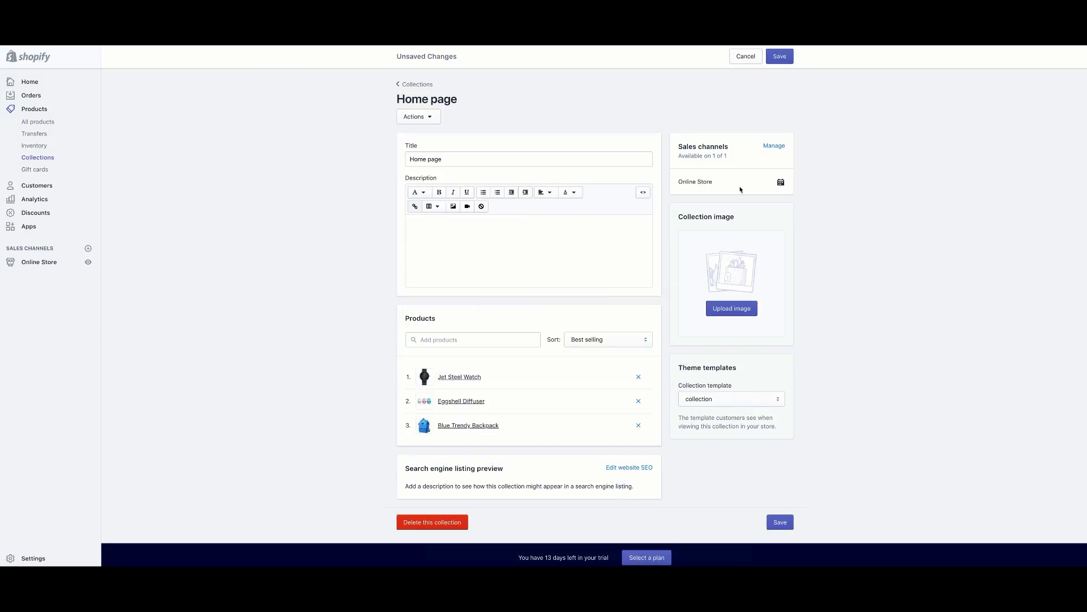
left_click(771, 518)
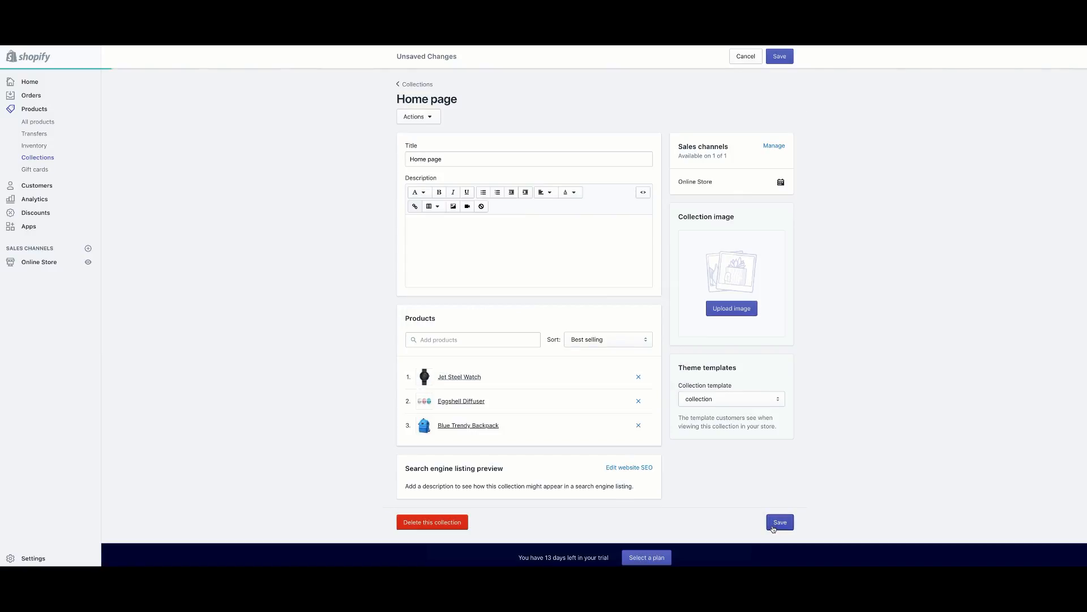
left_click(416, 84)
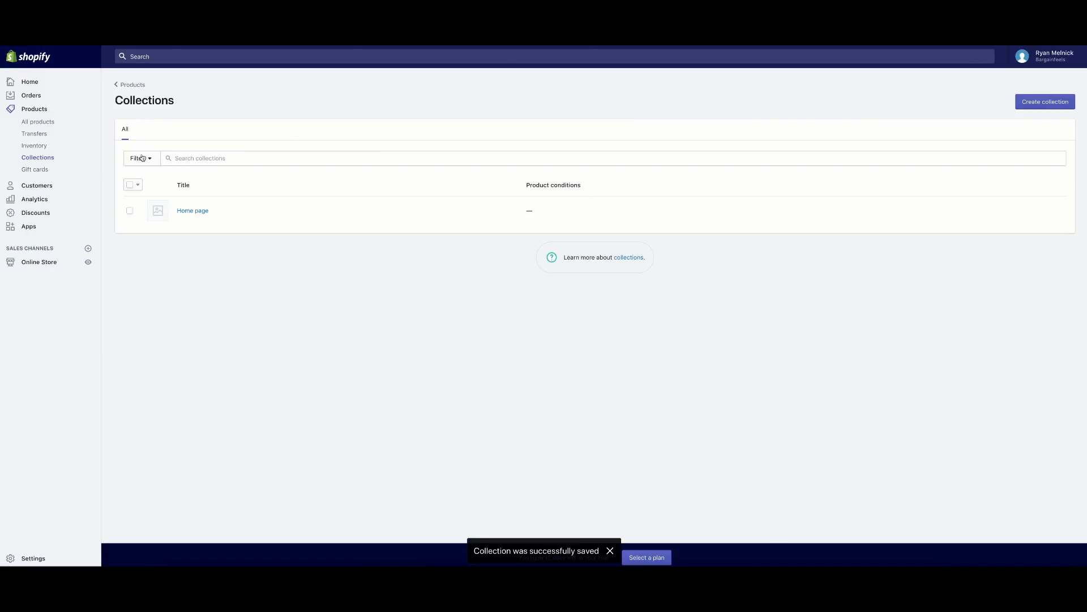
Start a new collection titled Best Sellers with manual product selection.
left_click(1024, 104)
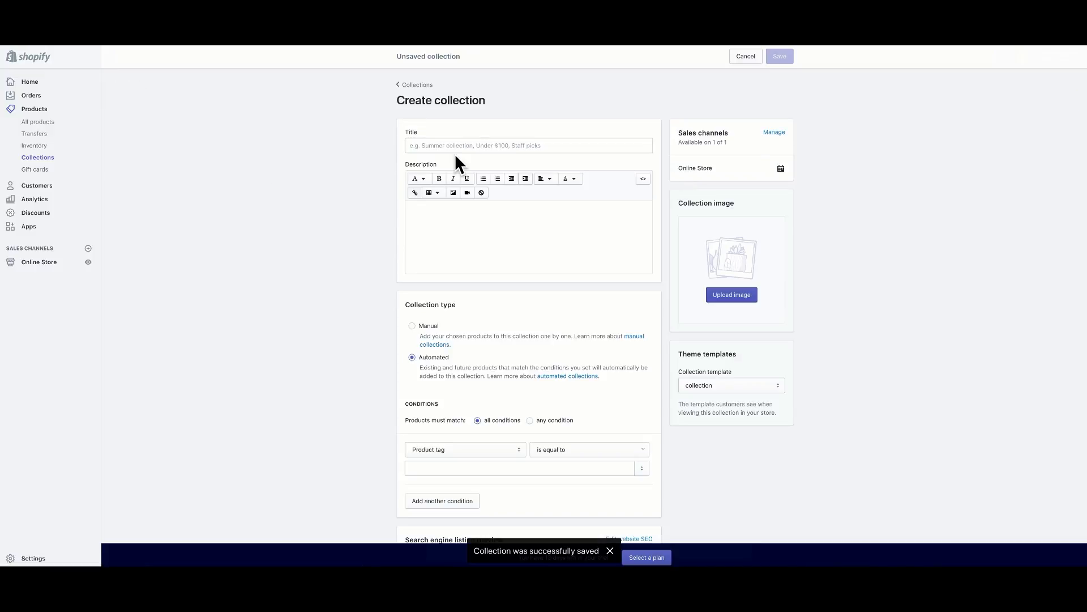
left_click(468, 146)
type("Best Sellers")
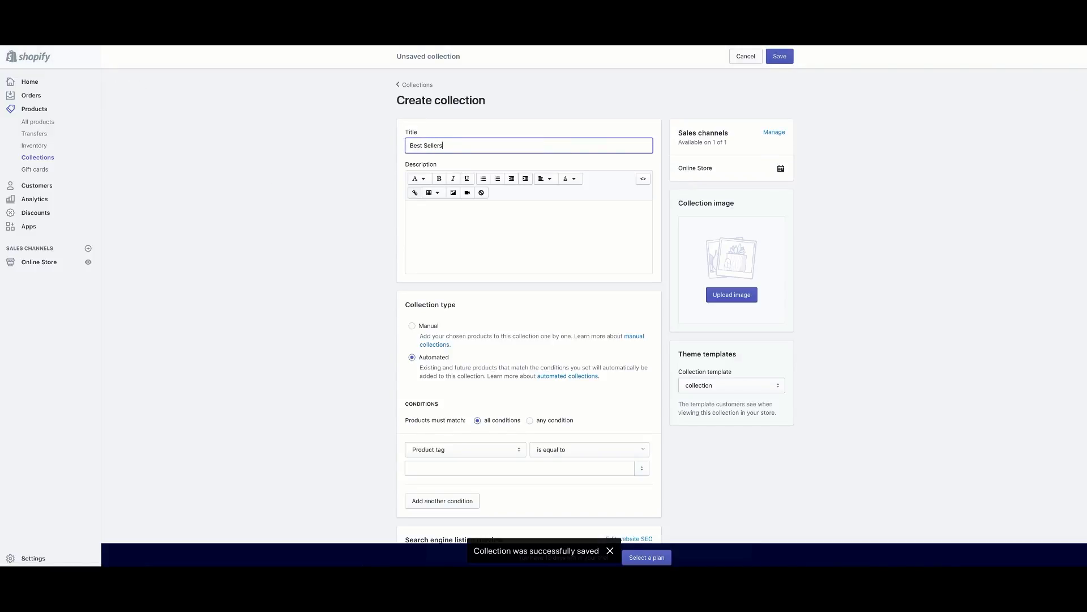
left_click(447, 241)
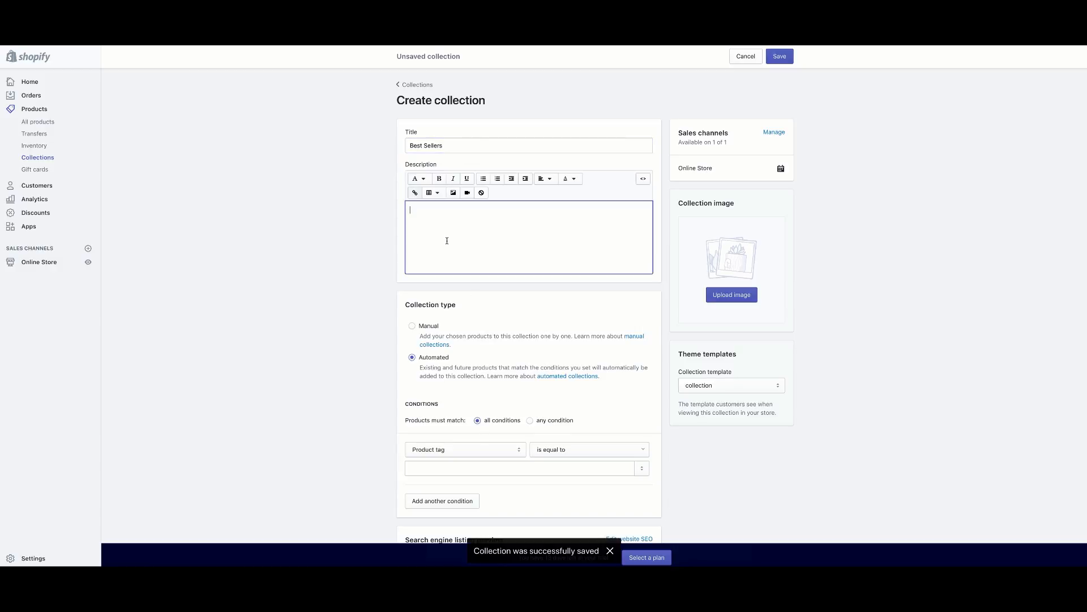
left_click(274, 245)
scroll(351, 245, "down", 2)
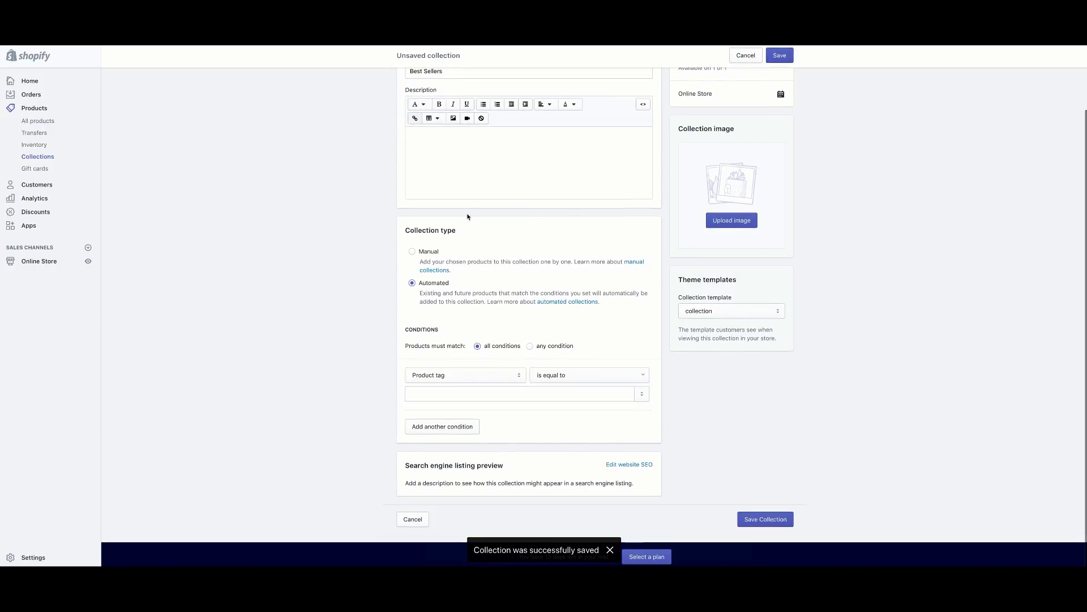
scroll(735, 148, "up", 2)
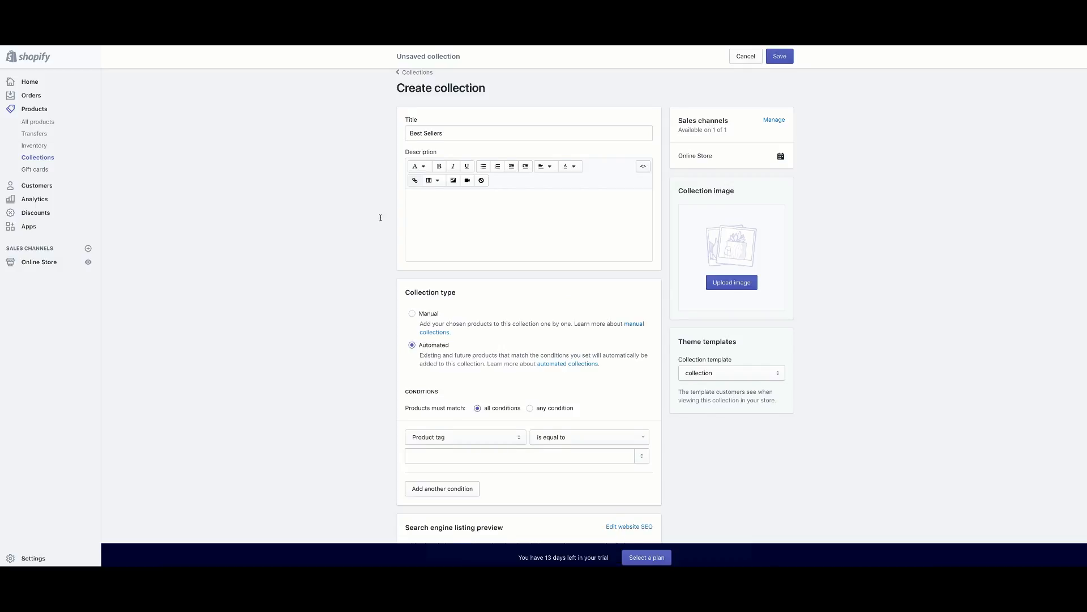
scroll(436, 289, "down", 2)
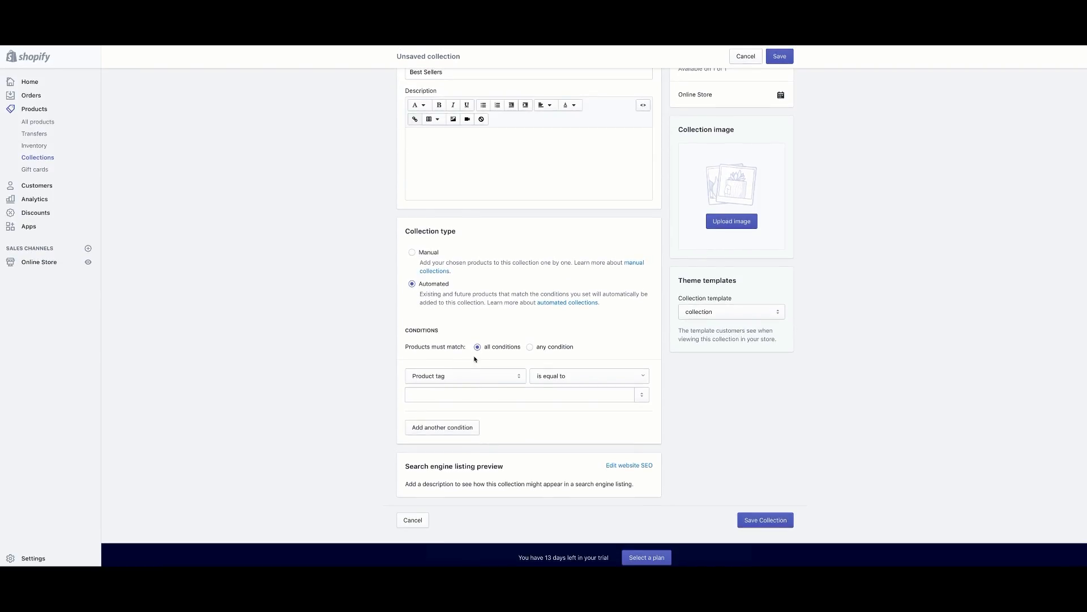
left_click(426, 252)
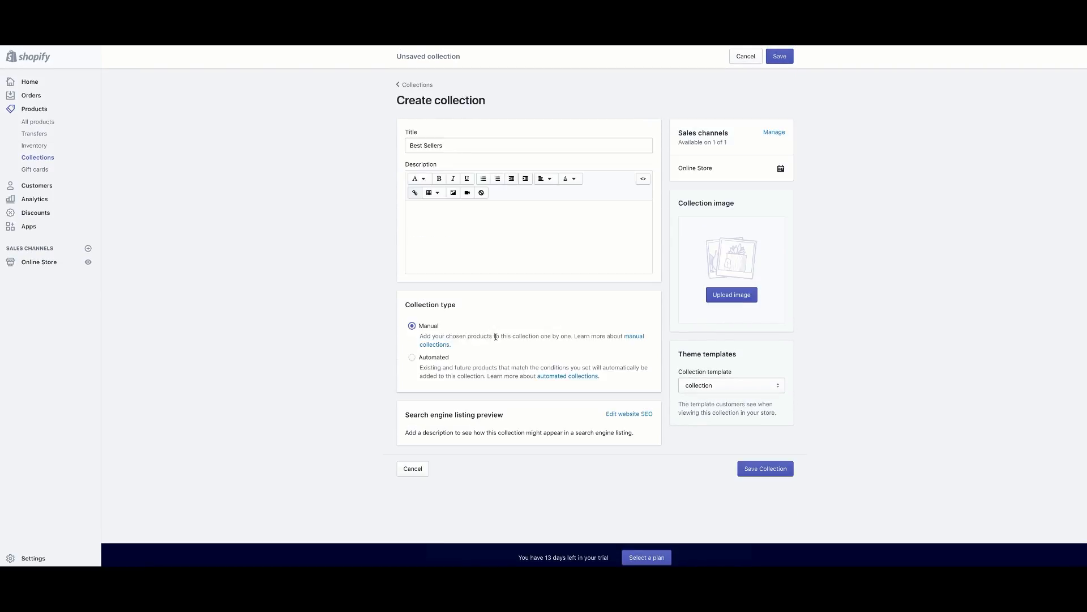
left_click(449, 230)
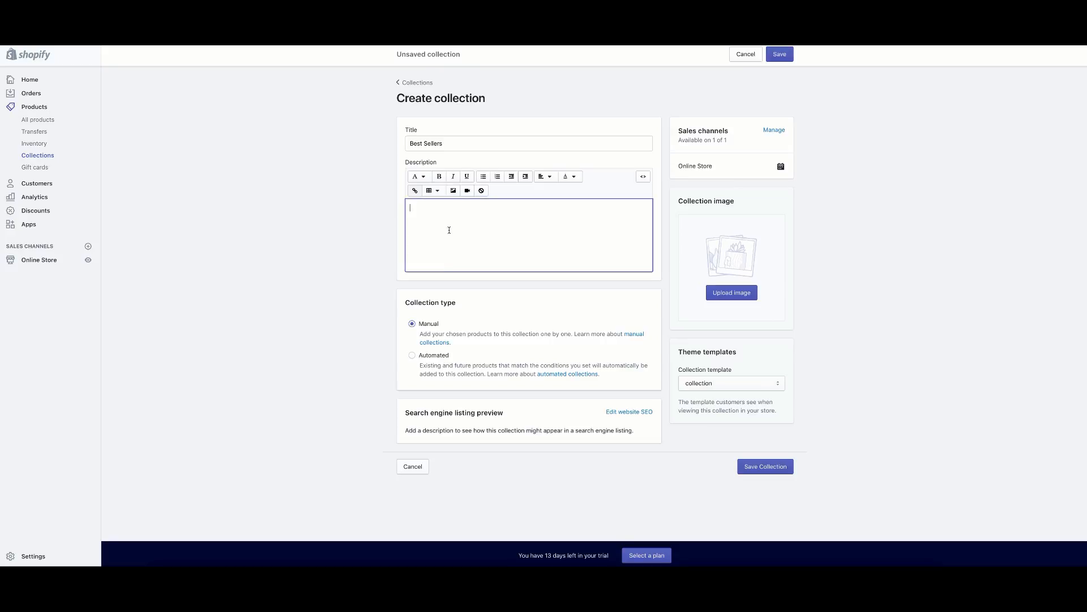
Try a Product title condition 'ba', then revert to Manual and save Best Sellers.
left_click(412, 358)
scroll(465, 380, "down", 3)
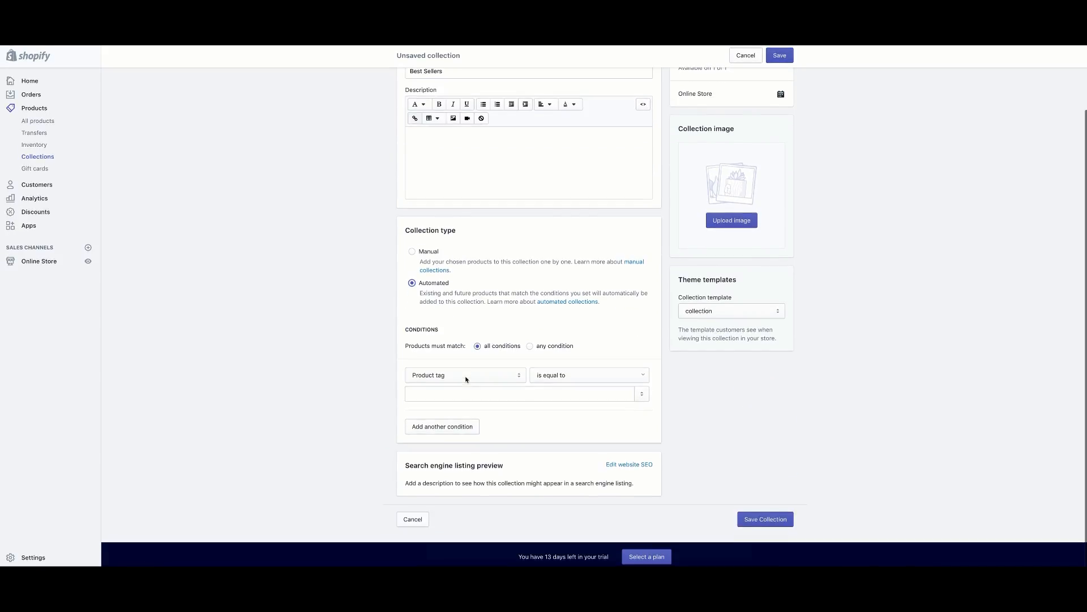
left_click(512, 377)
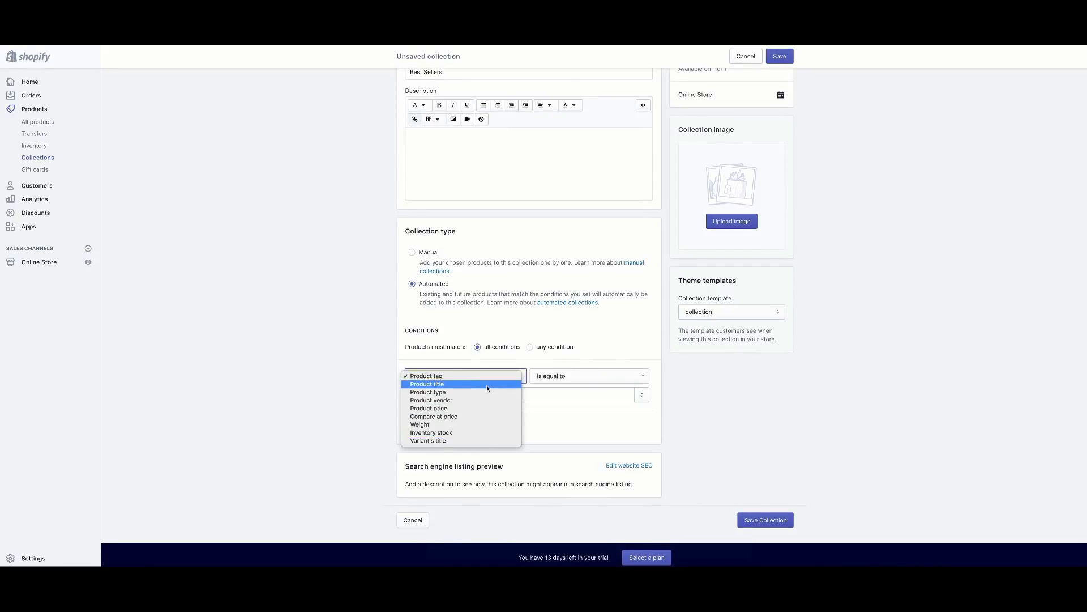
left_click(487, 384)
left_click(463, 395)
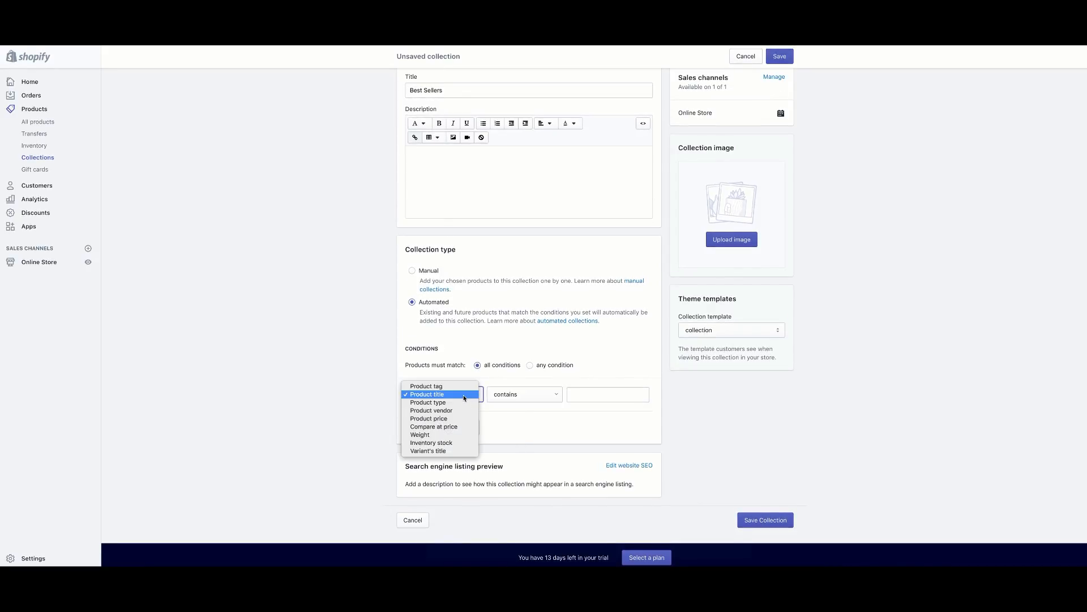
left_click(465, 395)
left_click(587, 394)
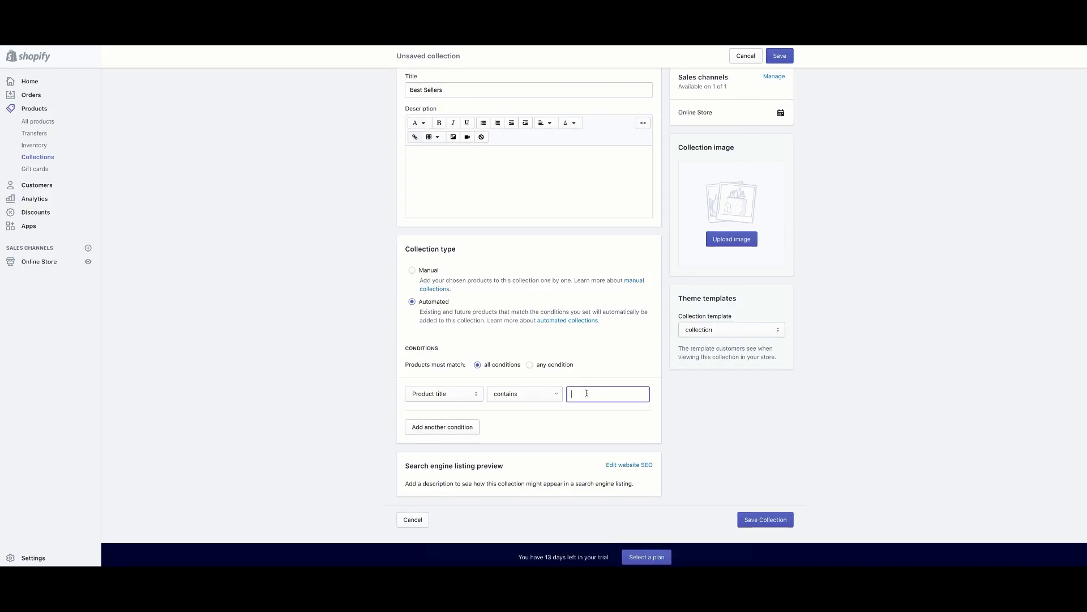
type("backpack")
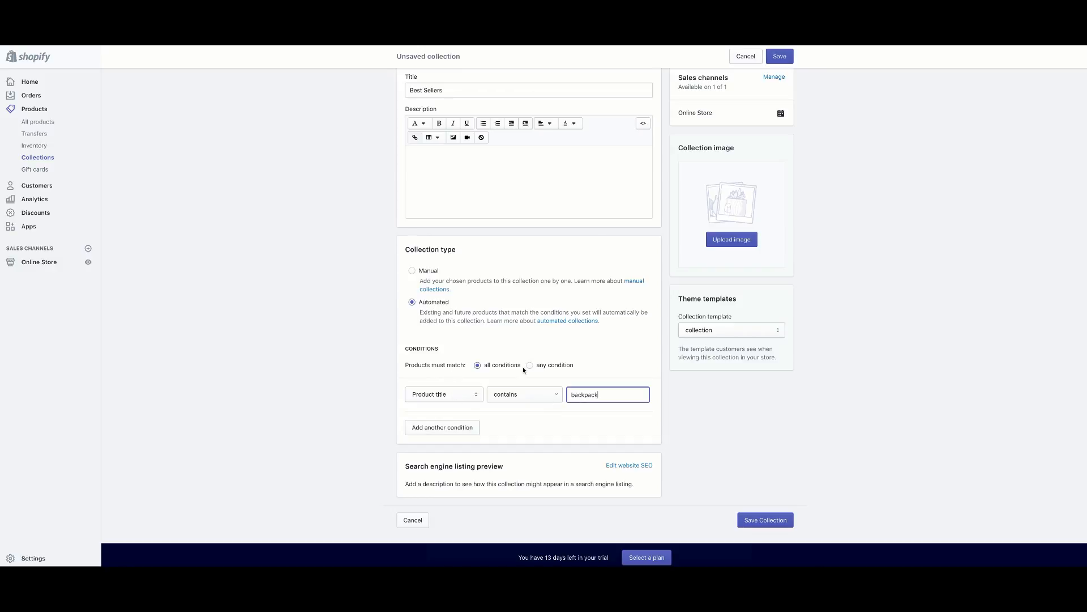
left_click(421, 270)
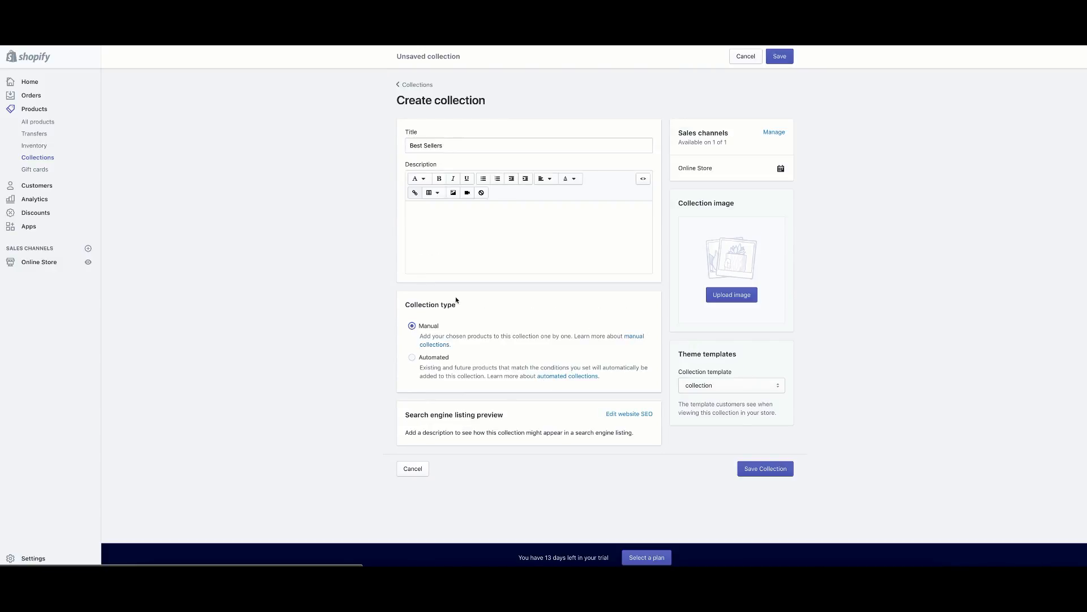
left_click(765, 468)
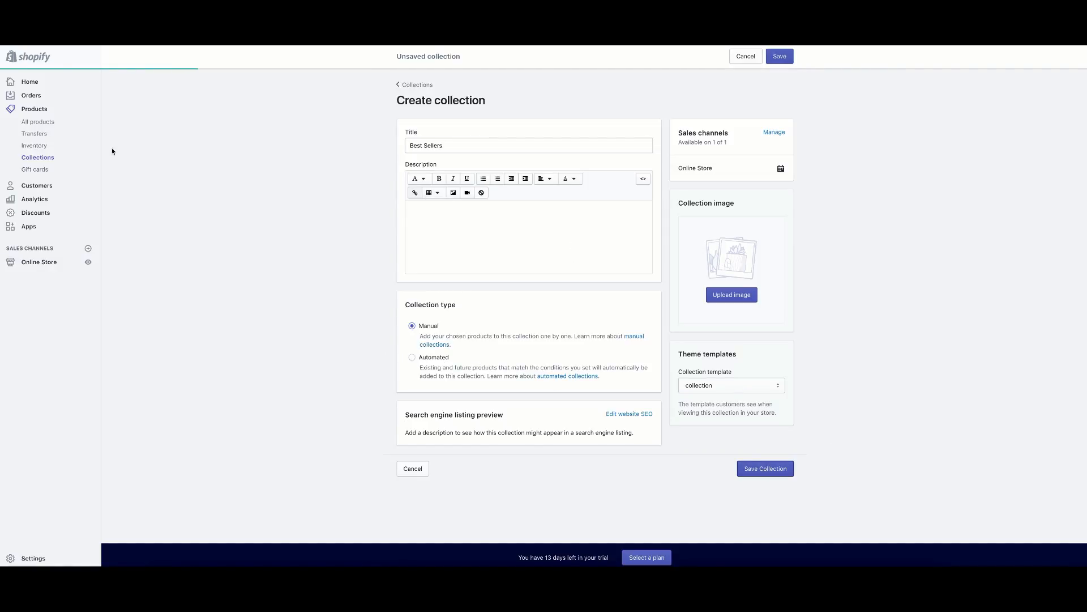
Add the Blue Trendy Backpack product to the Best Sellers collection.
left_click(50, 124)
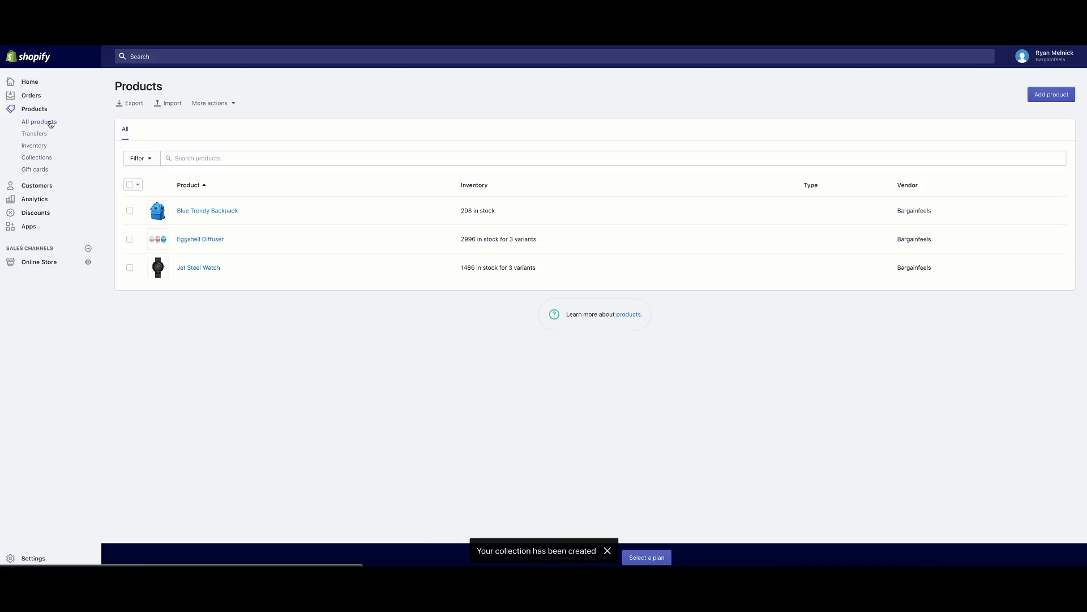
left_click(218, 211)
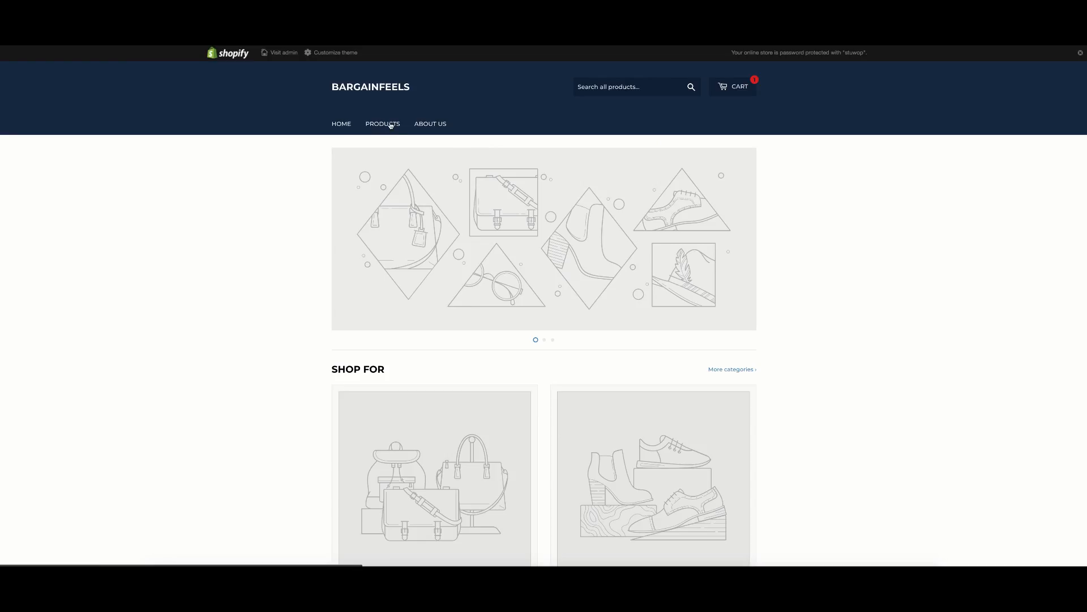
left_click(389, 124)
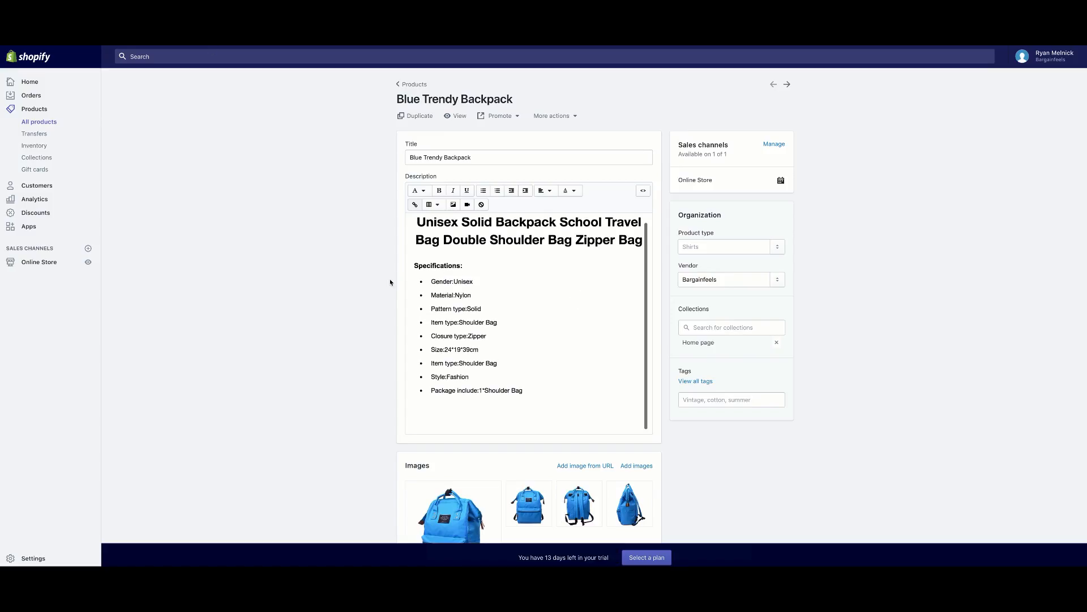
scroll(385, 283, "down", 3)
scroll(384, 283, "up", 2)
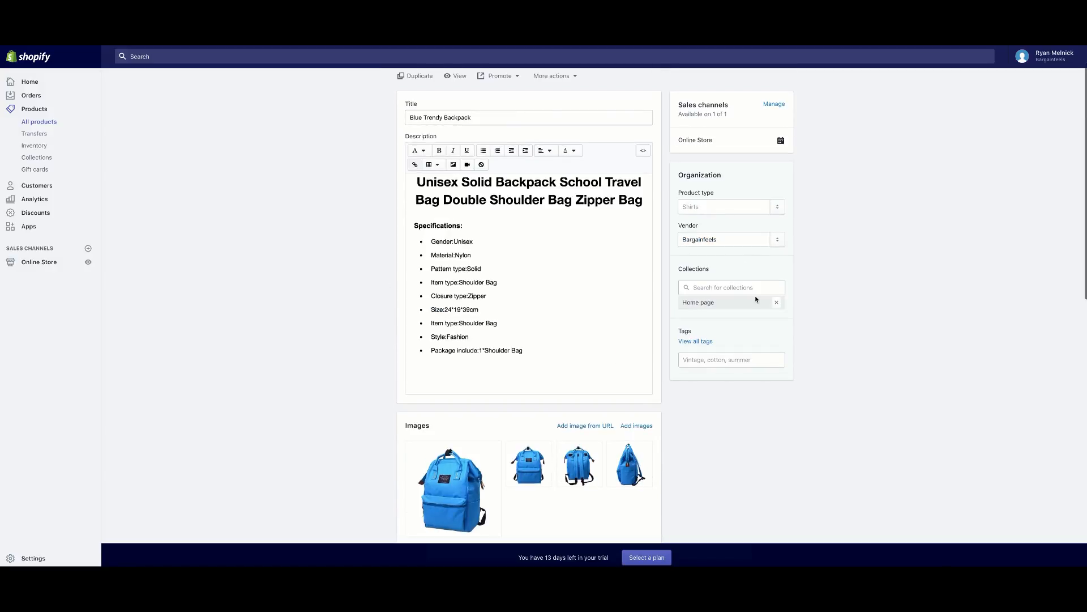
left_click(728, 289)
type("b")
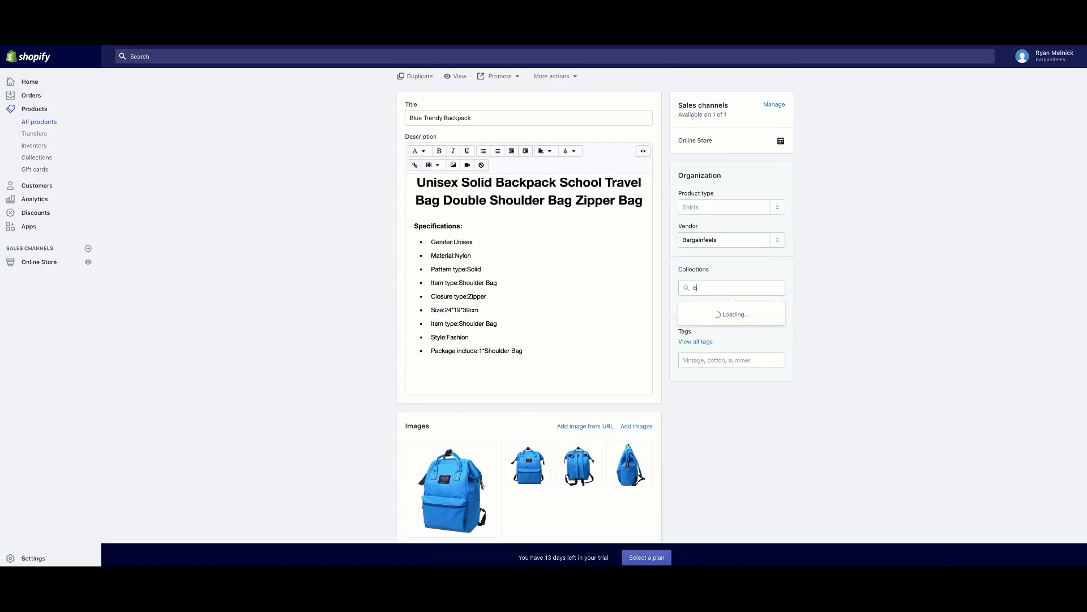
key("BackSpace")
left_click(728, 311)
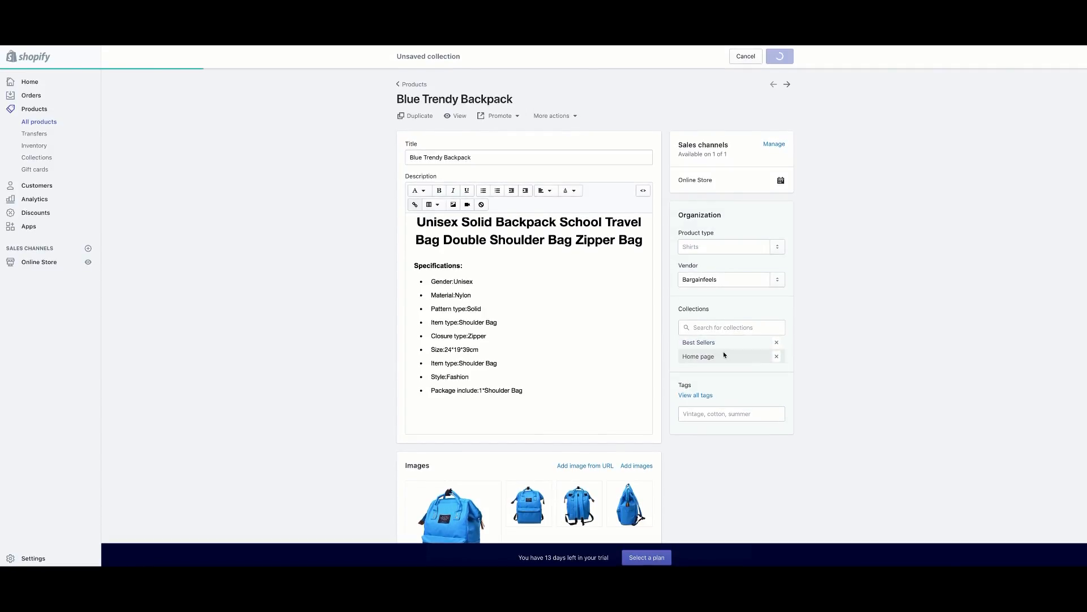
left_click(37, 158)
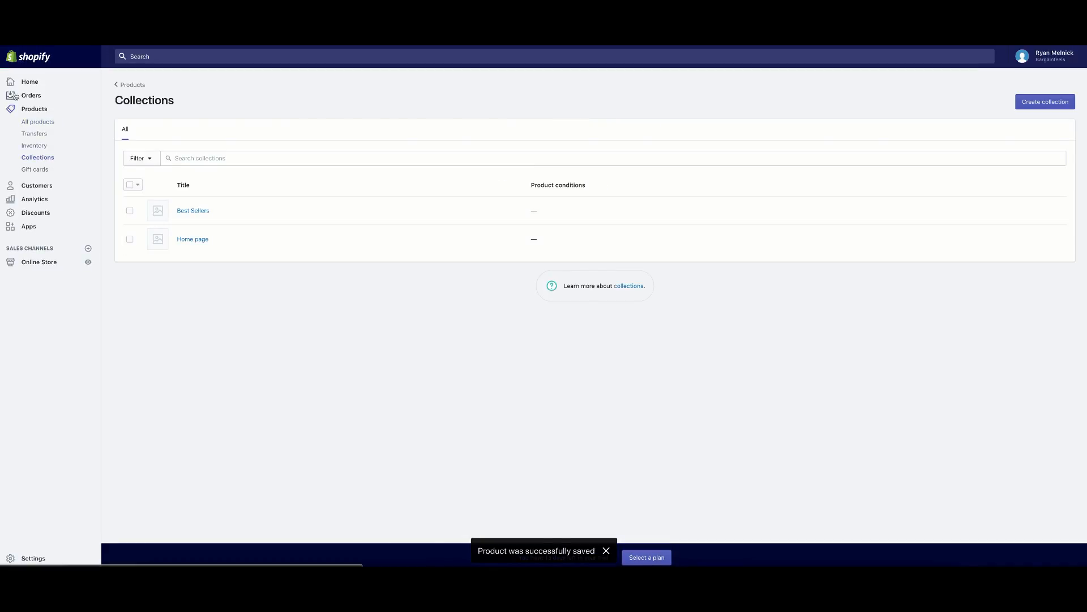
Set the home page Featured collection section to the Home page collection and save.
left_click(51, 124)
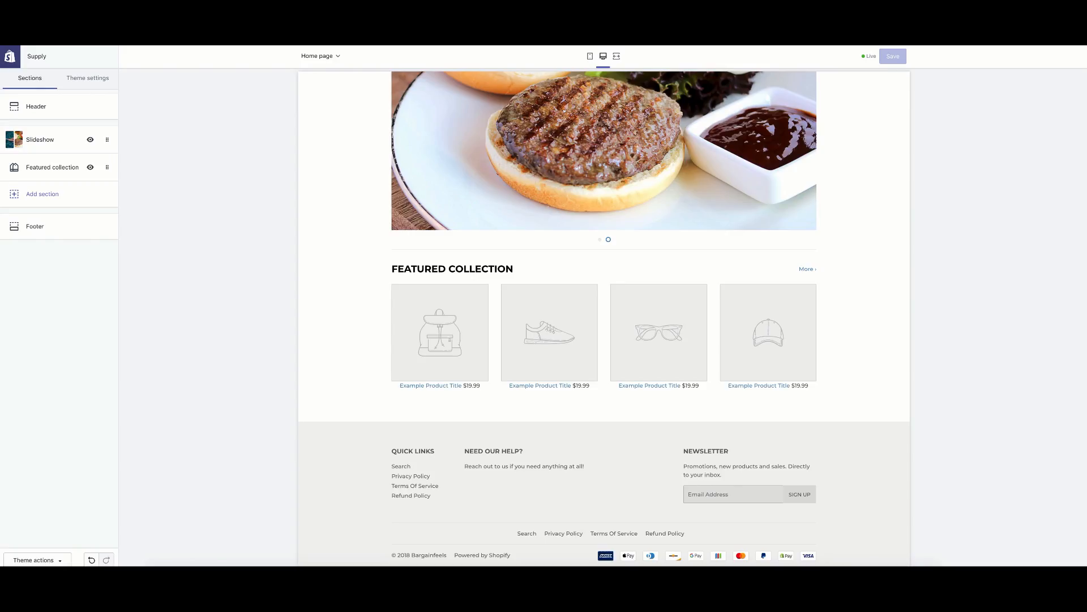
left_click(63, 179)
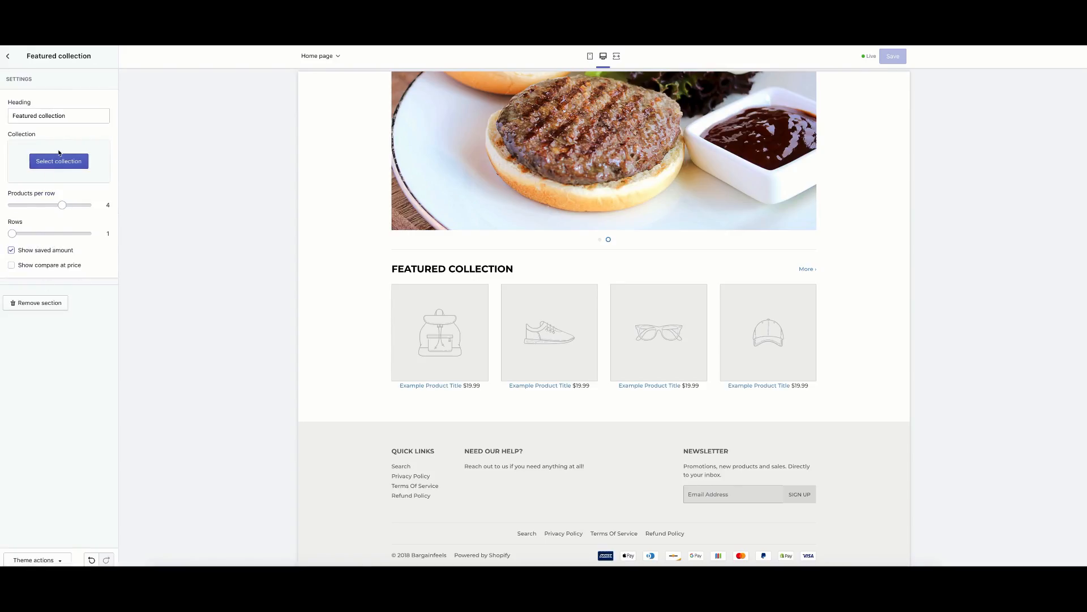
left_click(59, 160)
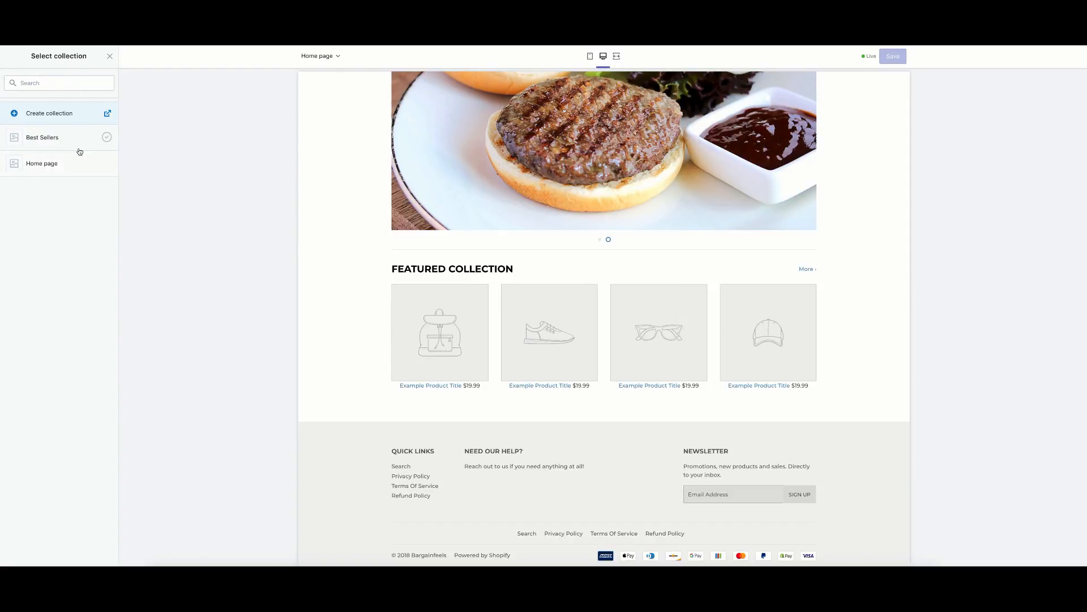
left_click(79, 142)
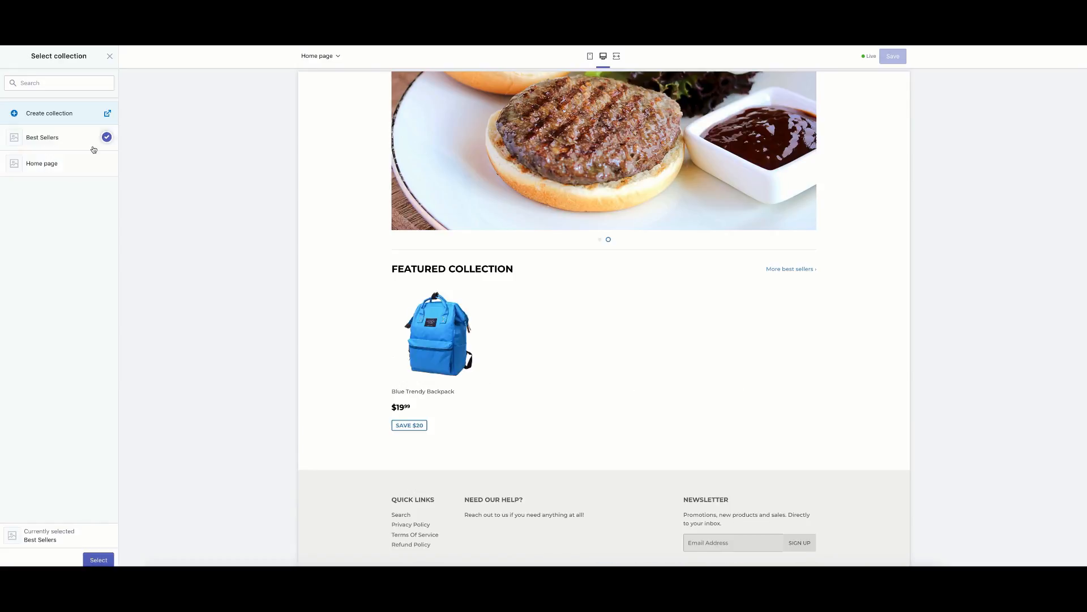
left_click(85, 166)
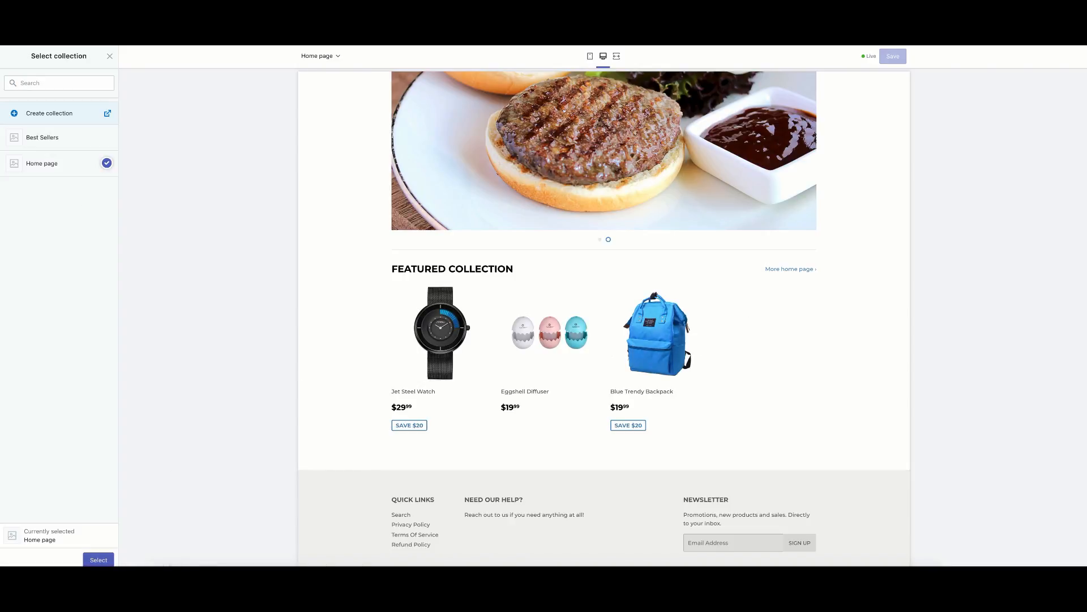
left_click(99, 559)
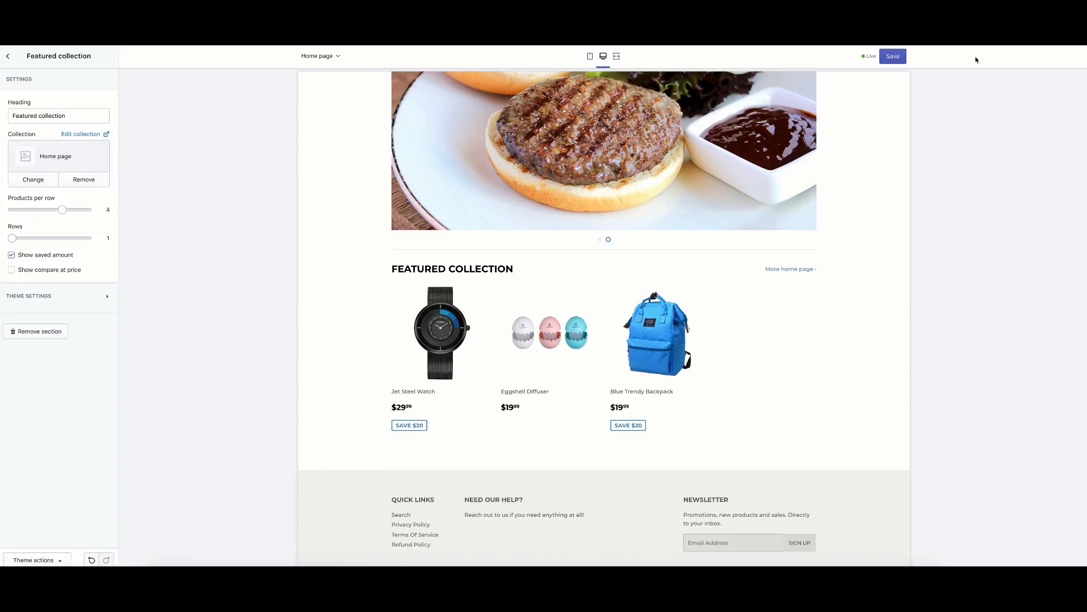
left_click(893, 56)
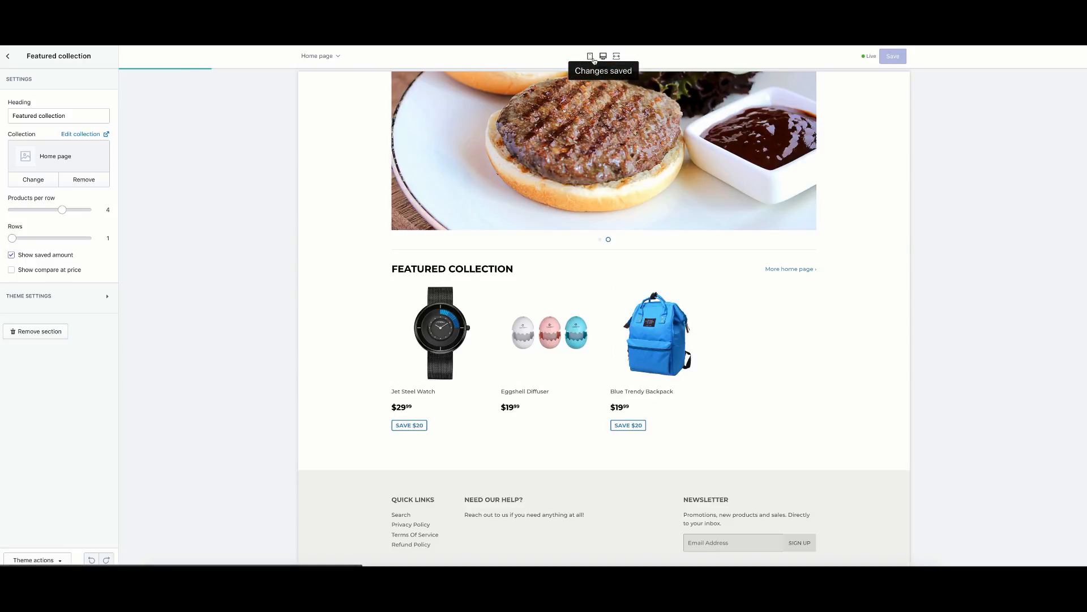
Check the storefront in mobile view, then switch to desktop view with the cart closed.
left_click(591, 57)
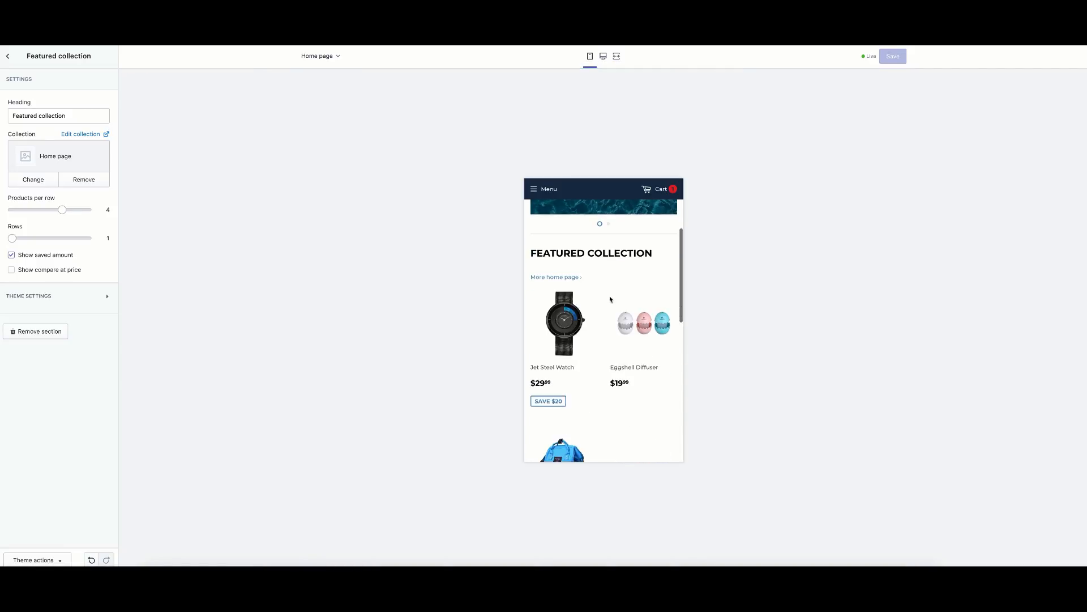
scroll(610, 314, "down", 10)
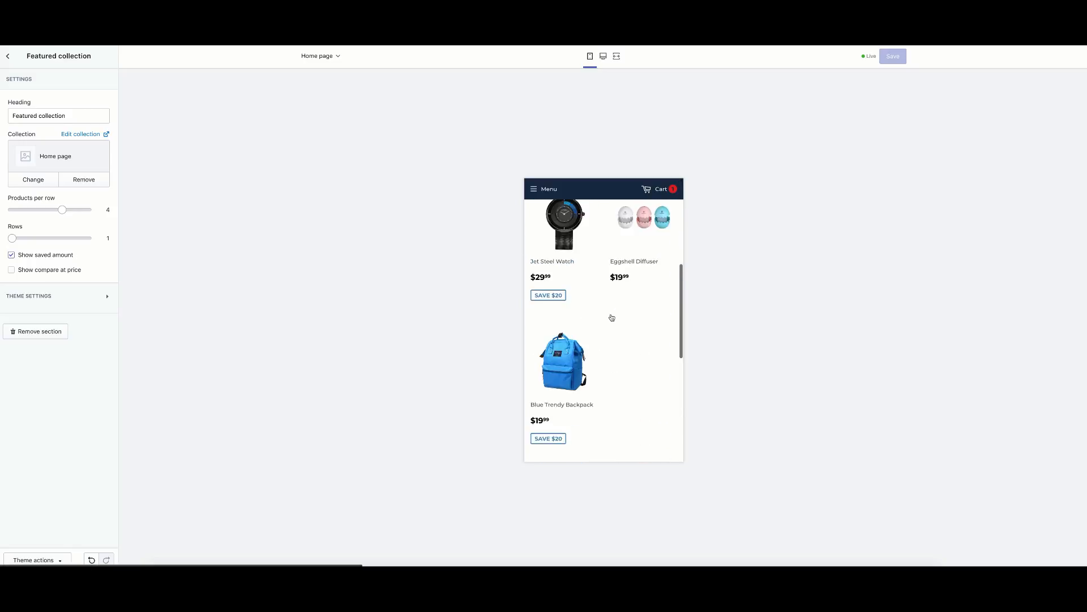
scroll(610, 316, "down", 3)
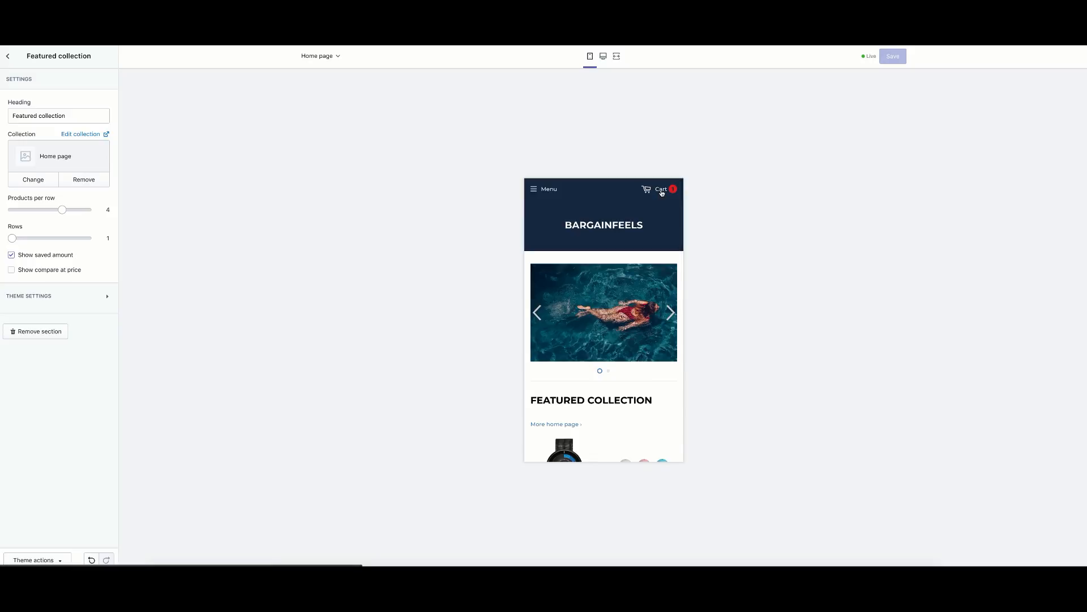
left_click(658, 189)
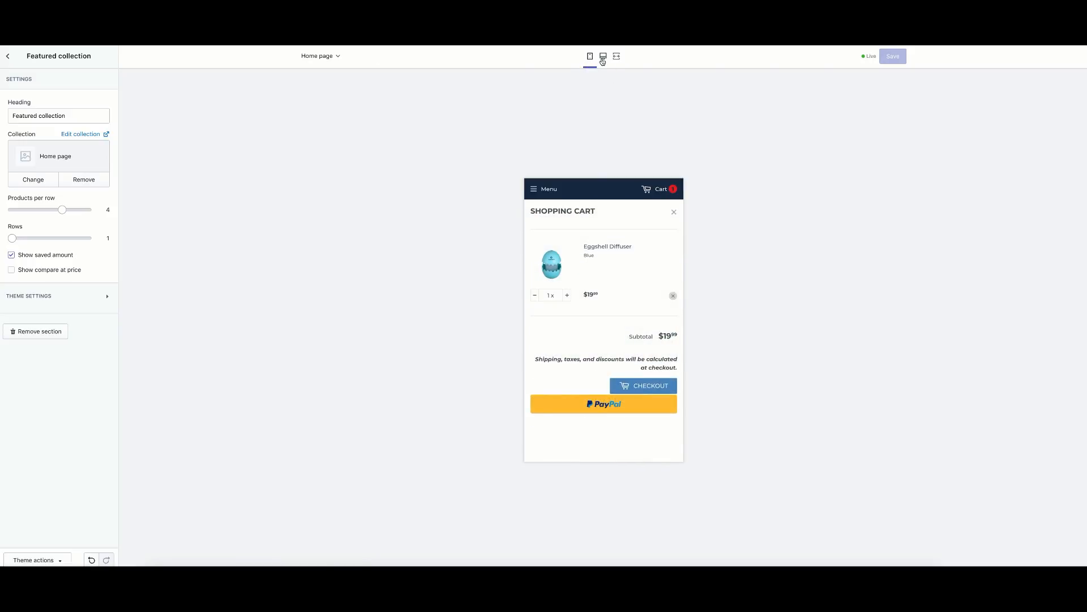
left_click(603, 57)
left_click(755, 161)
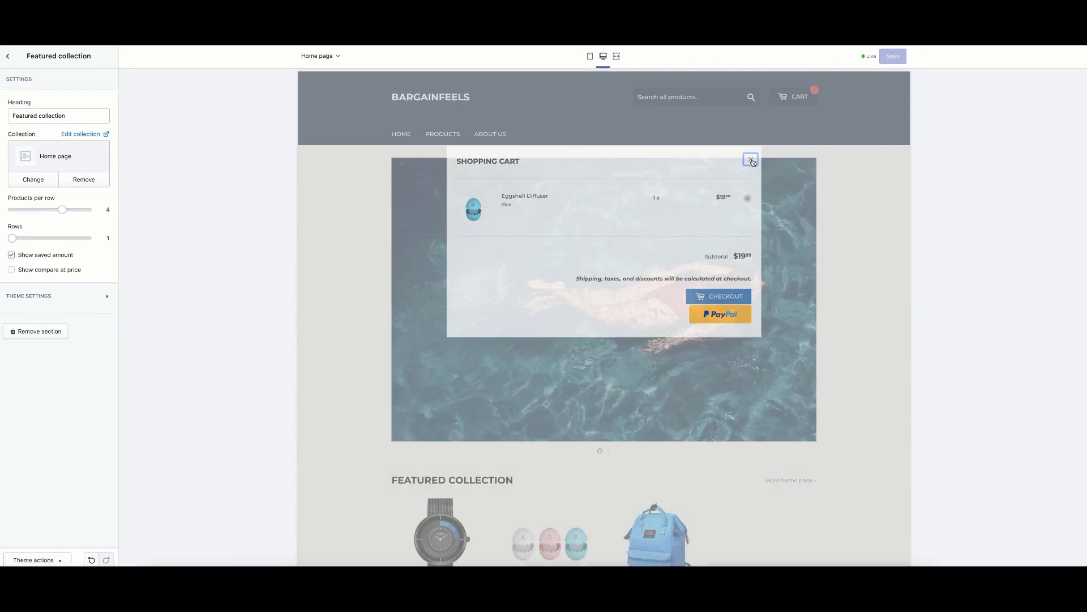
left_click(11, 56)
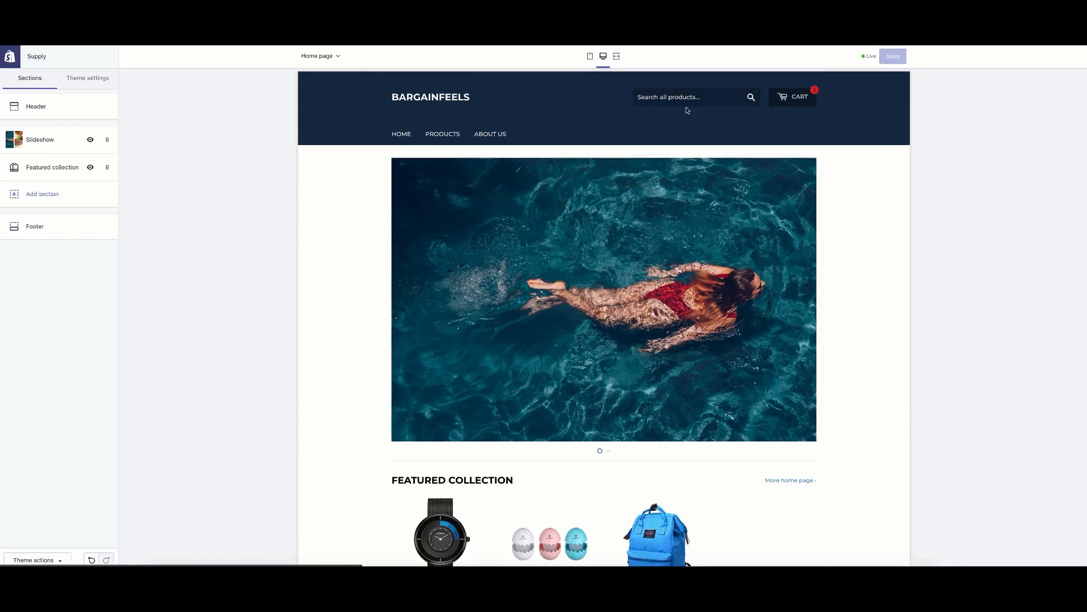
Browse the preview's Privacy Policy page and the newsletter signup in the footer.
scroll(420, 182, "down", 2)
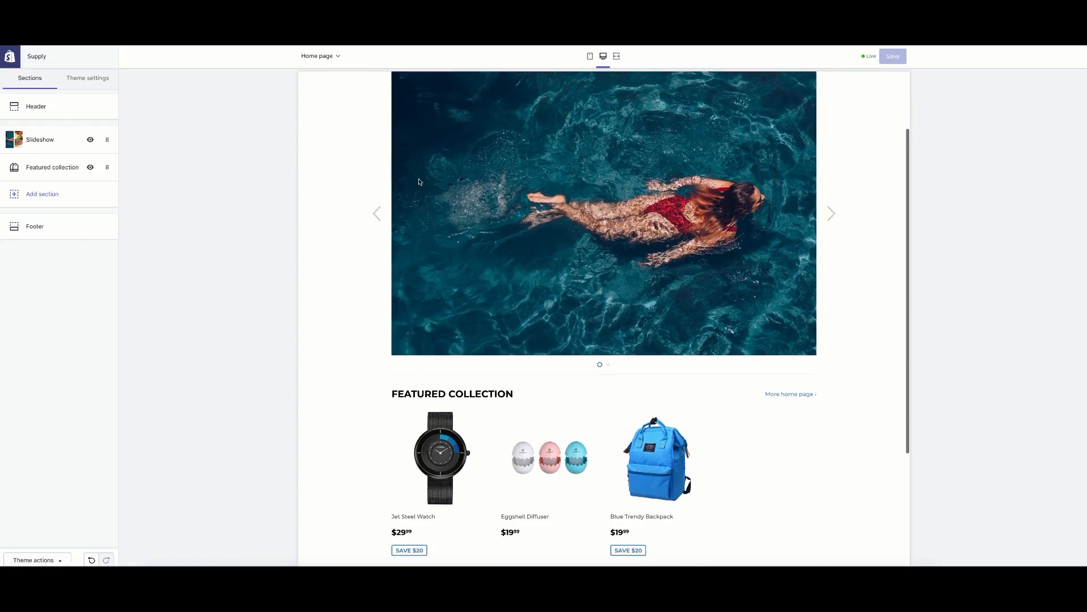
scroll(379, 232, "down", 6)
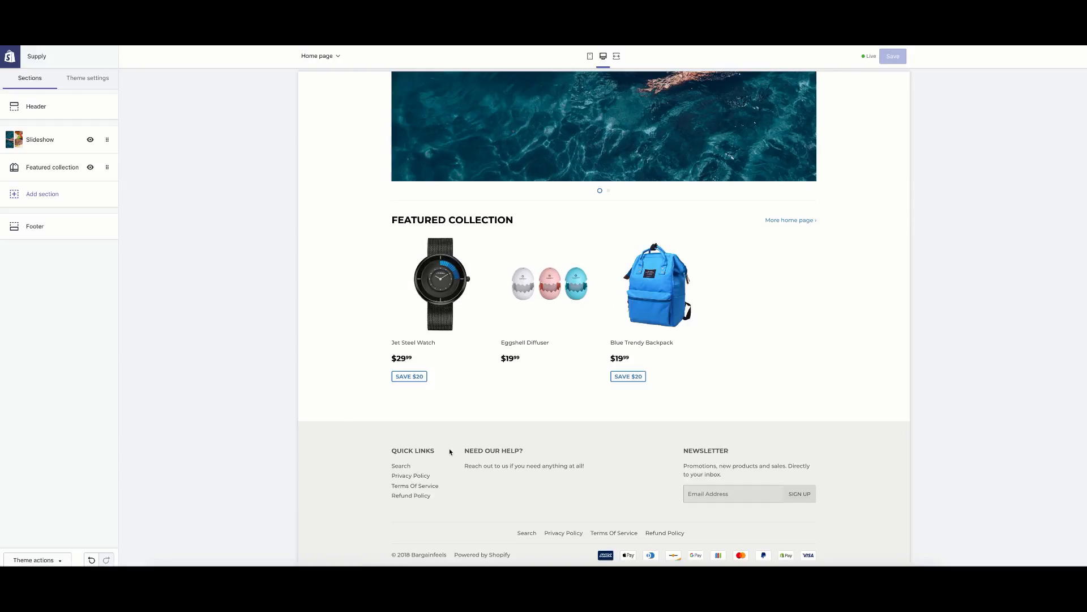
left_click(402, 467)
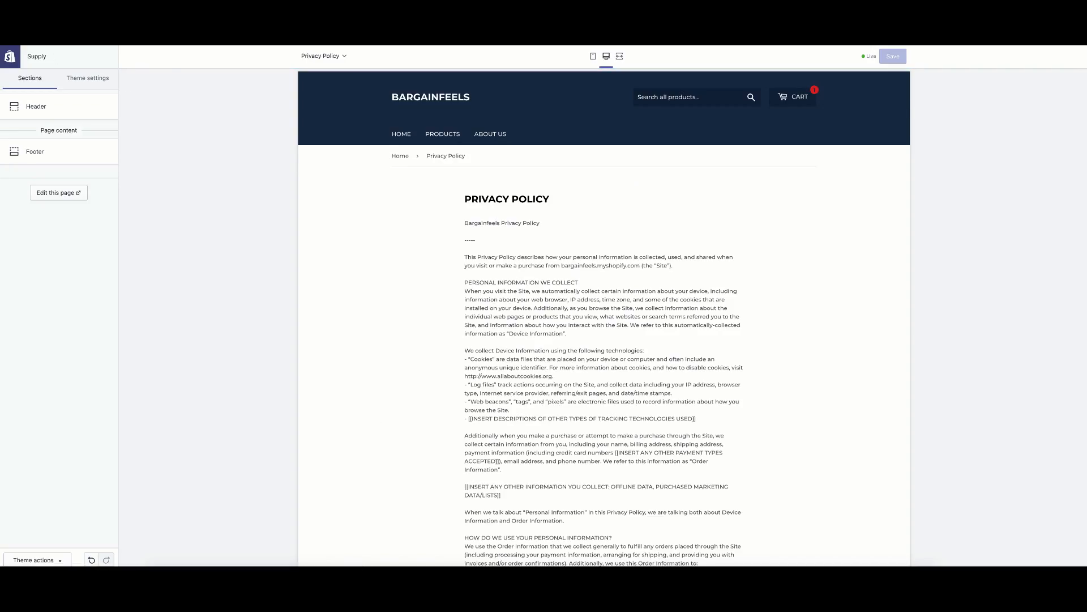
left_click(401, 134)
scroll(385, 427, "down", 1)
scroll(419, 509, "down", 3)
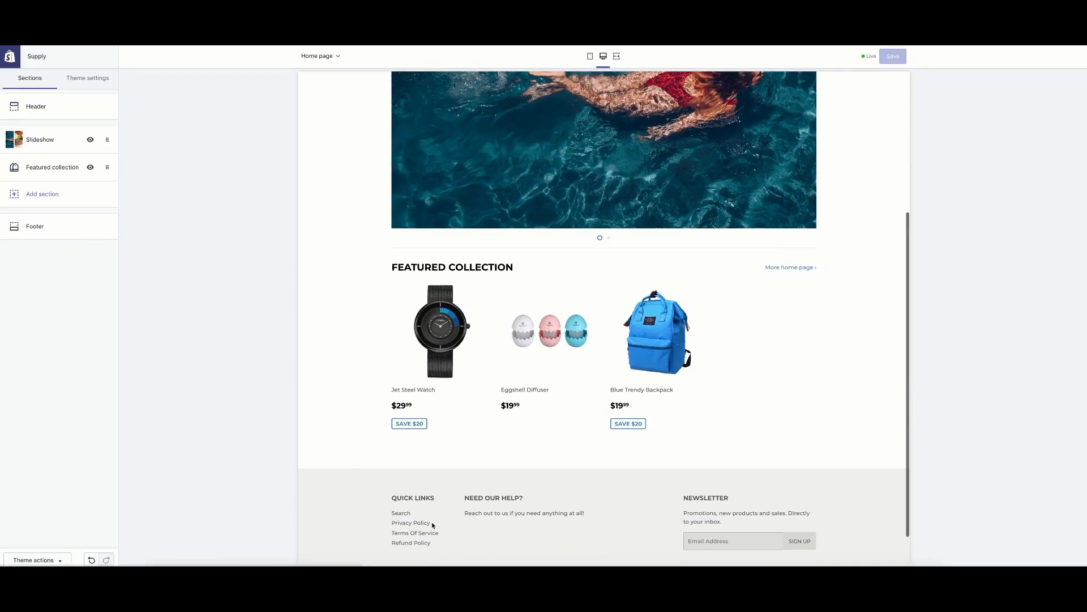
scroll(425, 533, "down", 1)
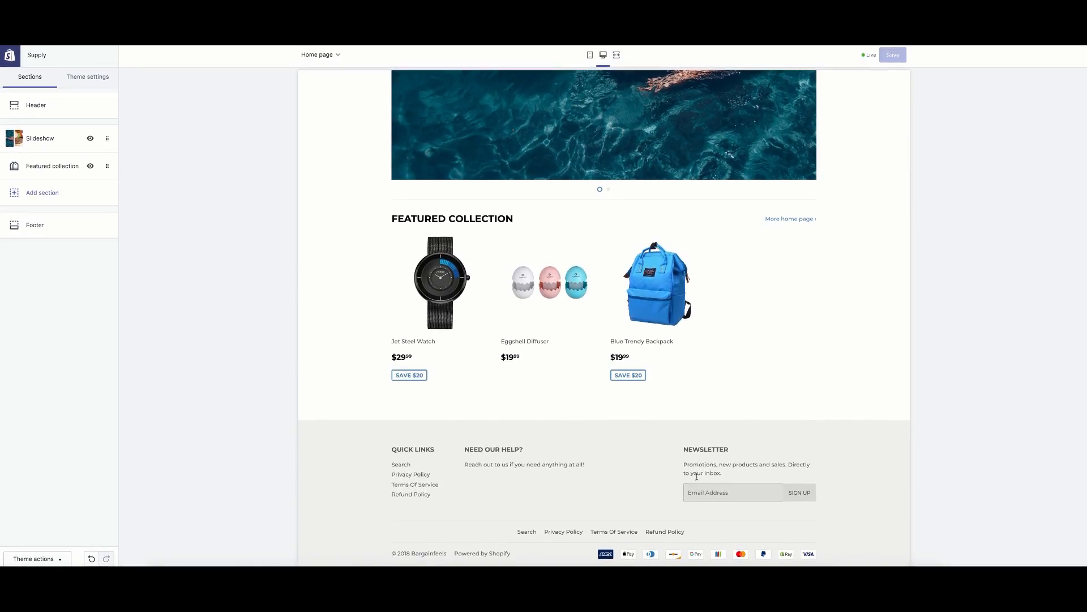
left_click(744, 494)
left_click(643, 484)
scroll(811, 236, "up", 1)
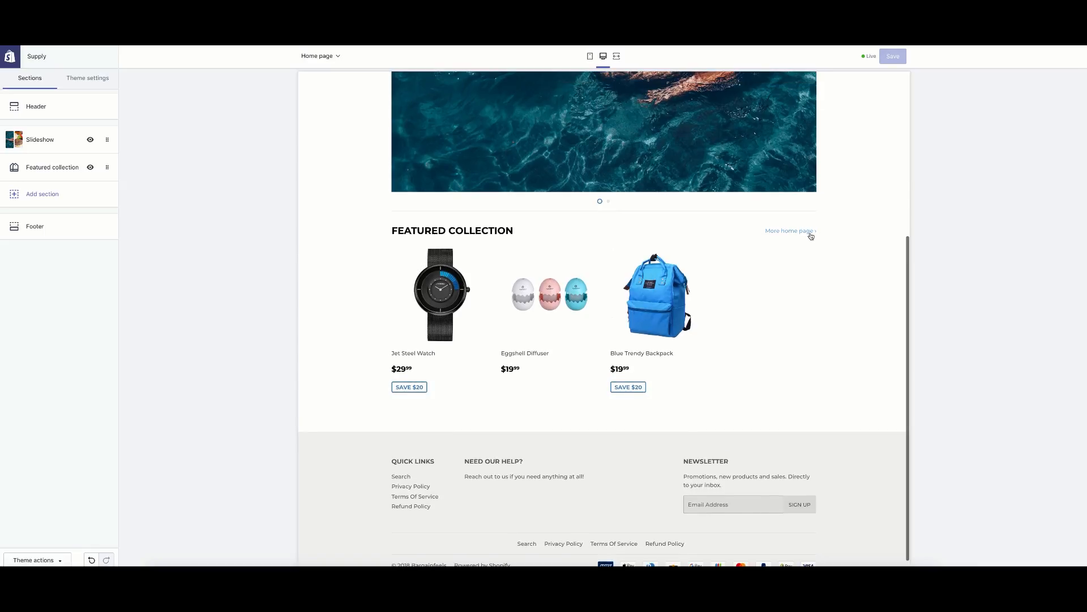
scroll(652, 235, "up", 5)
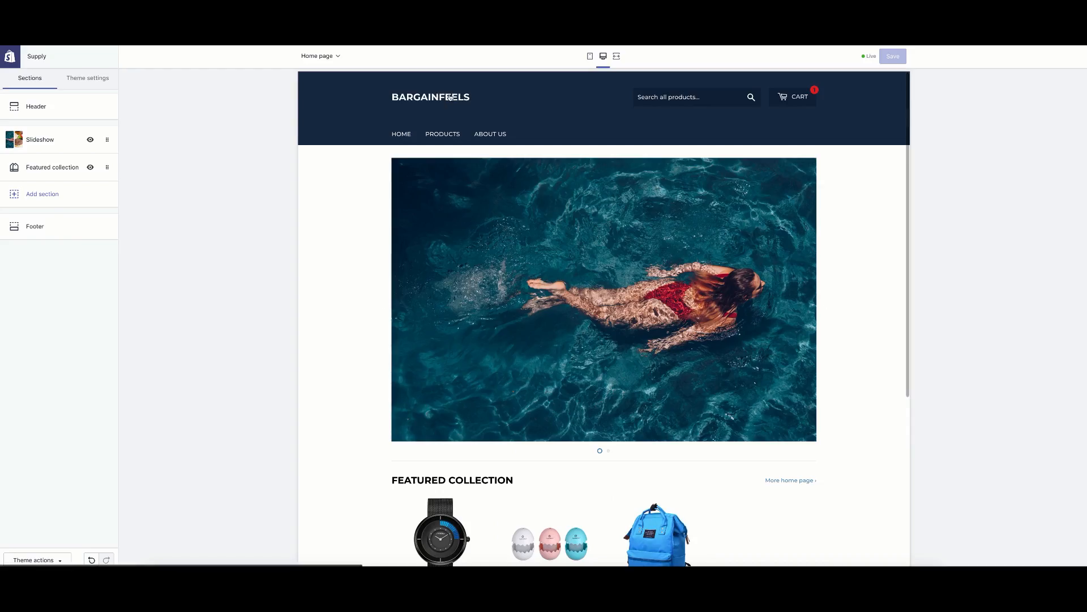
Add the Eggshell Diffuser to the cart and proceed to checkout totalling $39.98.
left_click(486, 135)
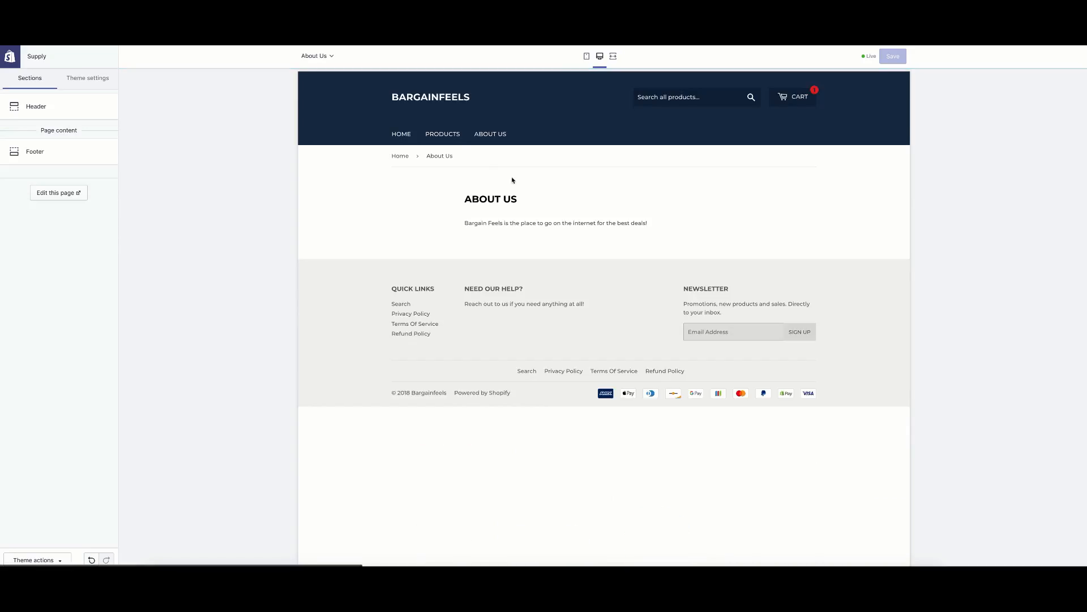
left_click(445, 134)
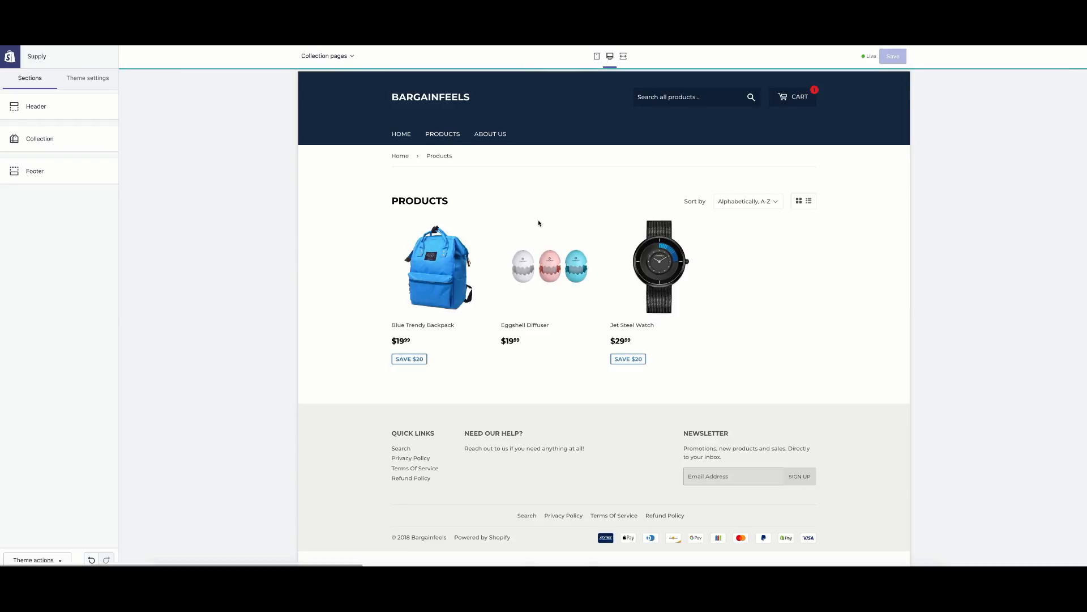
left_click(531, 279)
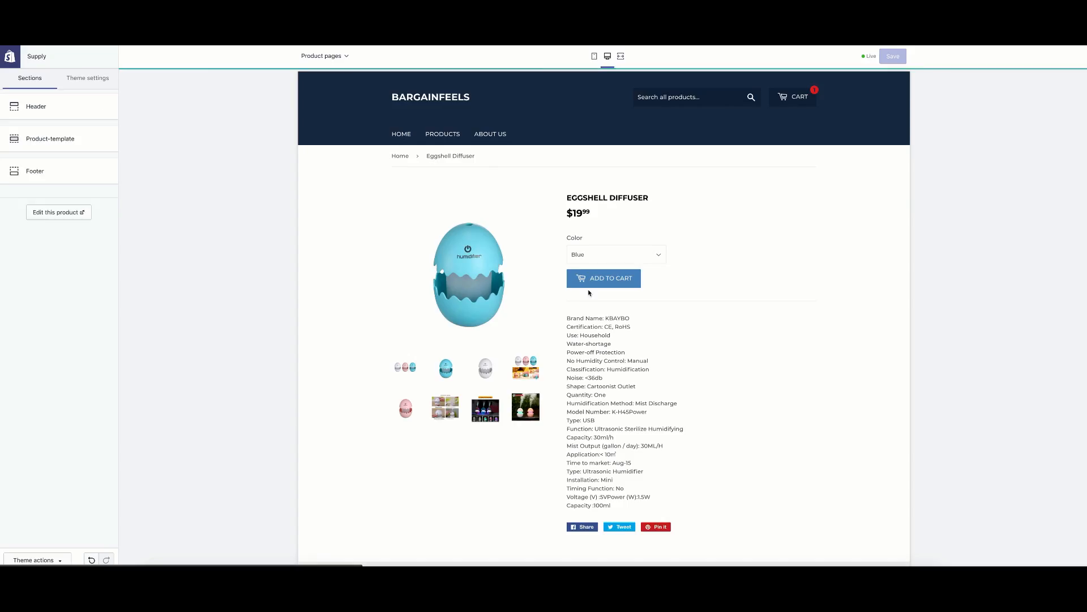
scroll(589, 290, "down", 1)
left_click(590, 238)
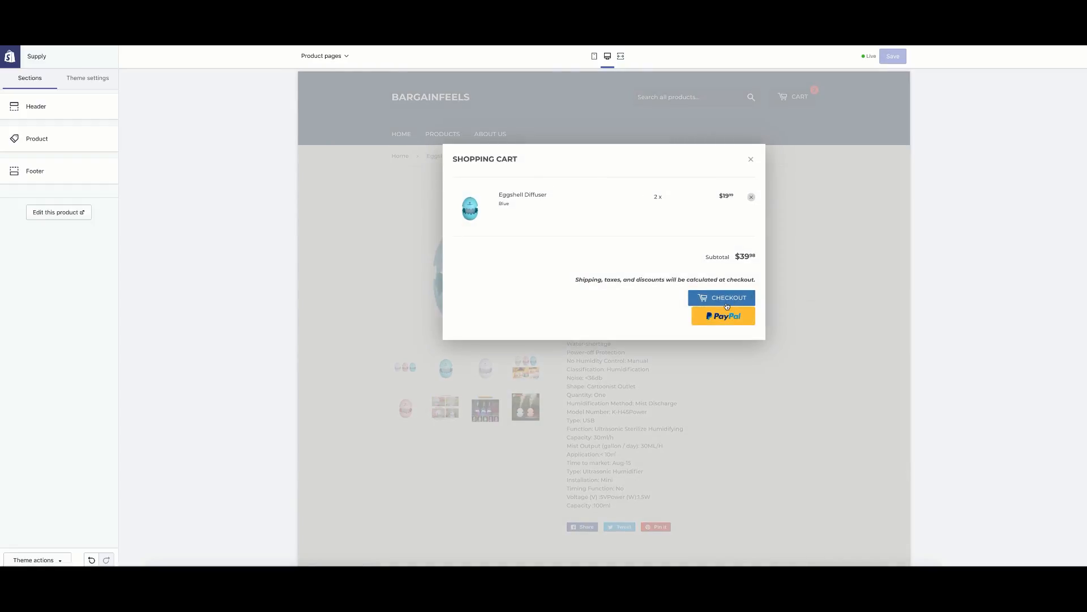
left_click(728, 299)
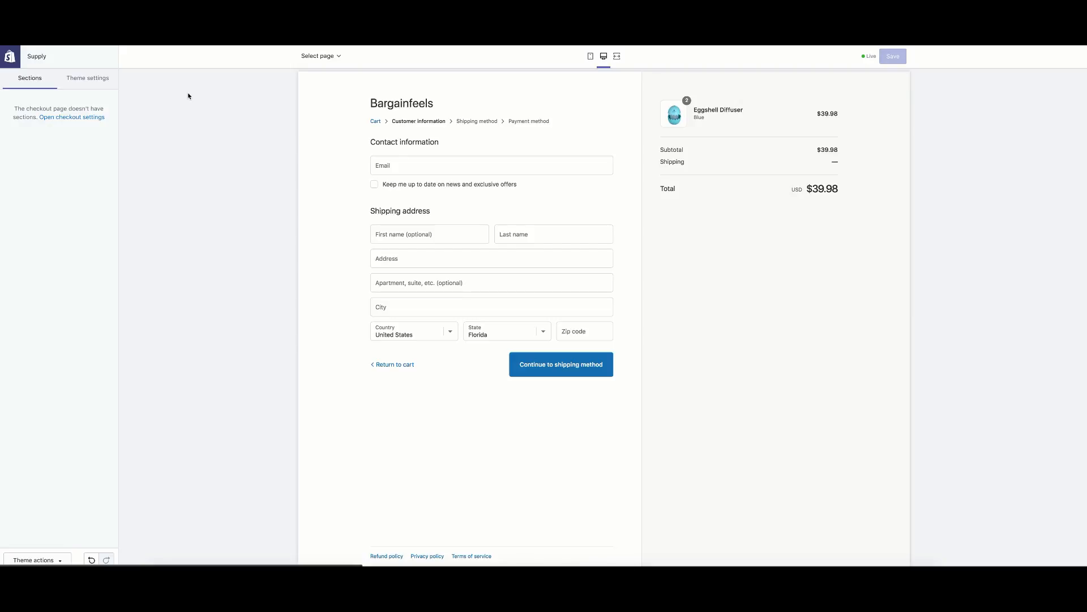
Review the Checkout theme settings, then exit the editor to the Themes page with Supply current.
left_click(82, 79)
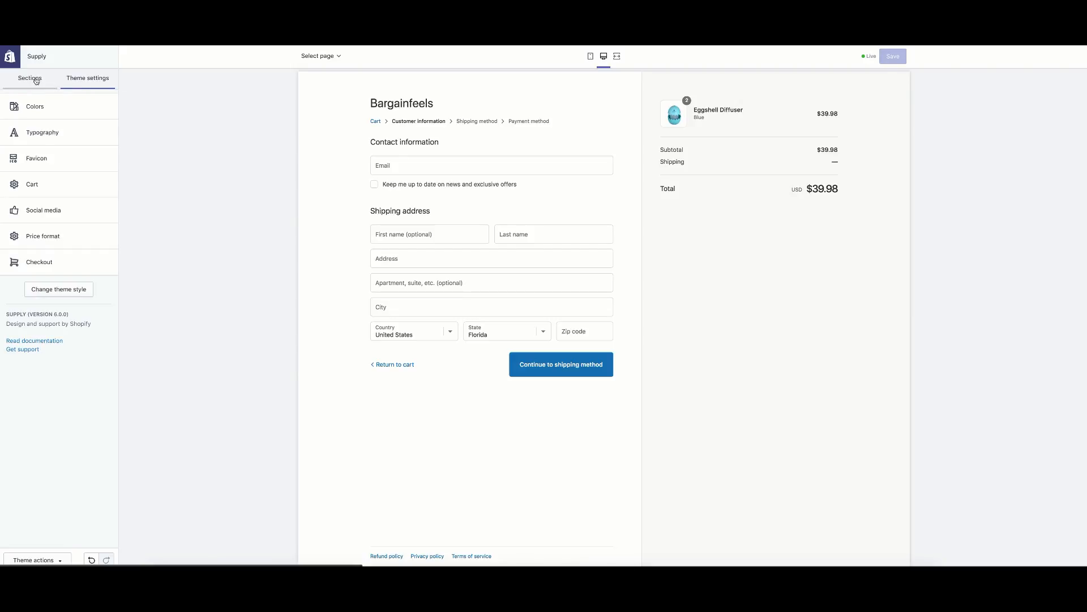
left_click(41, 259)
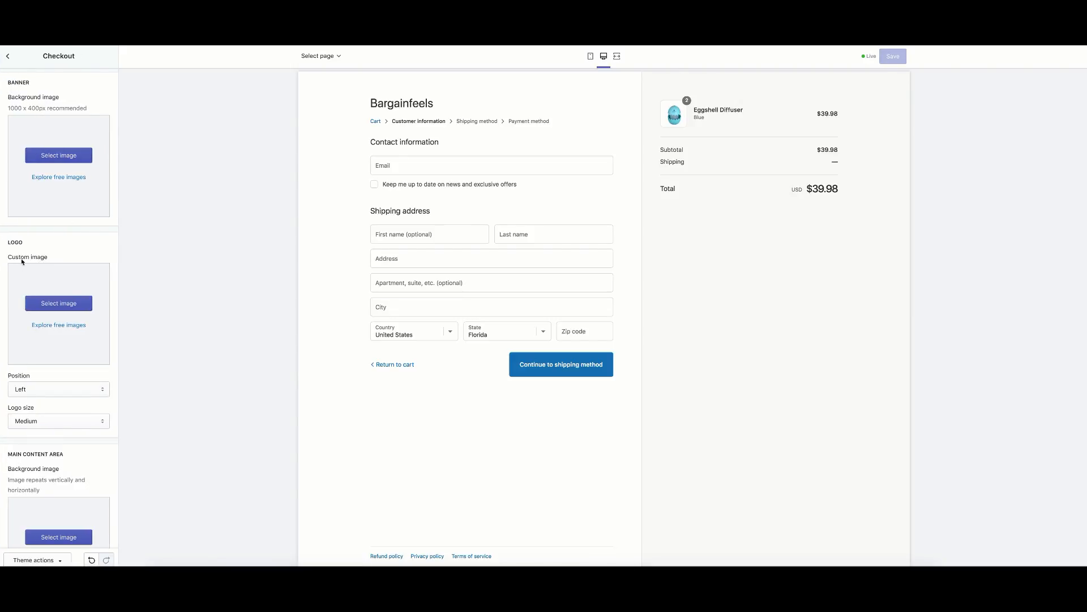
left_click(8, 57)
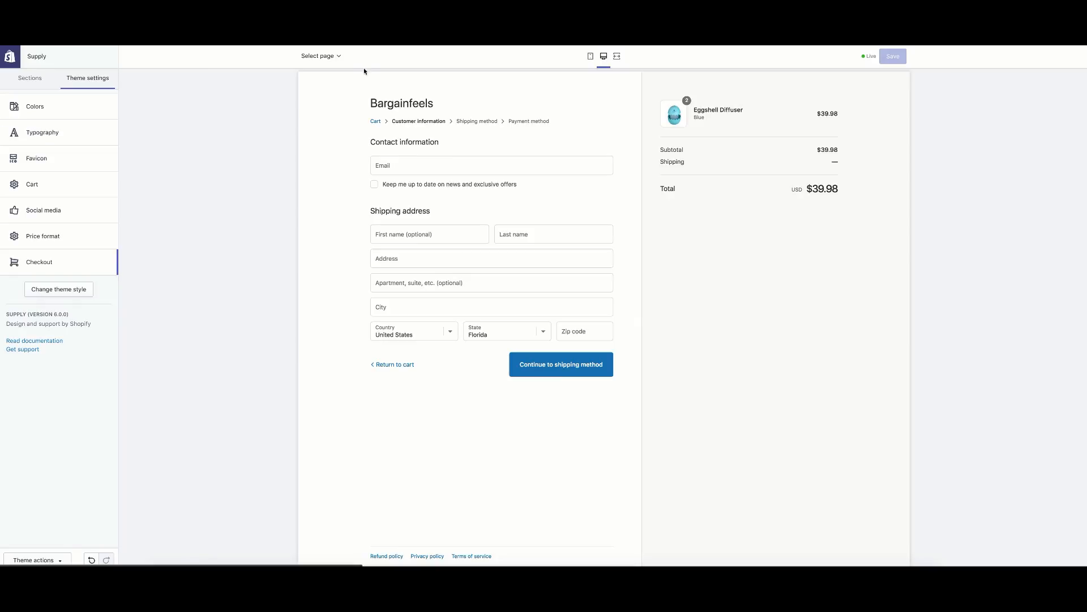
left_click(590, 56)
scroll(553, 264, "down", 10)
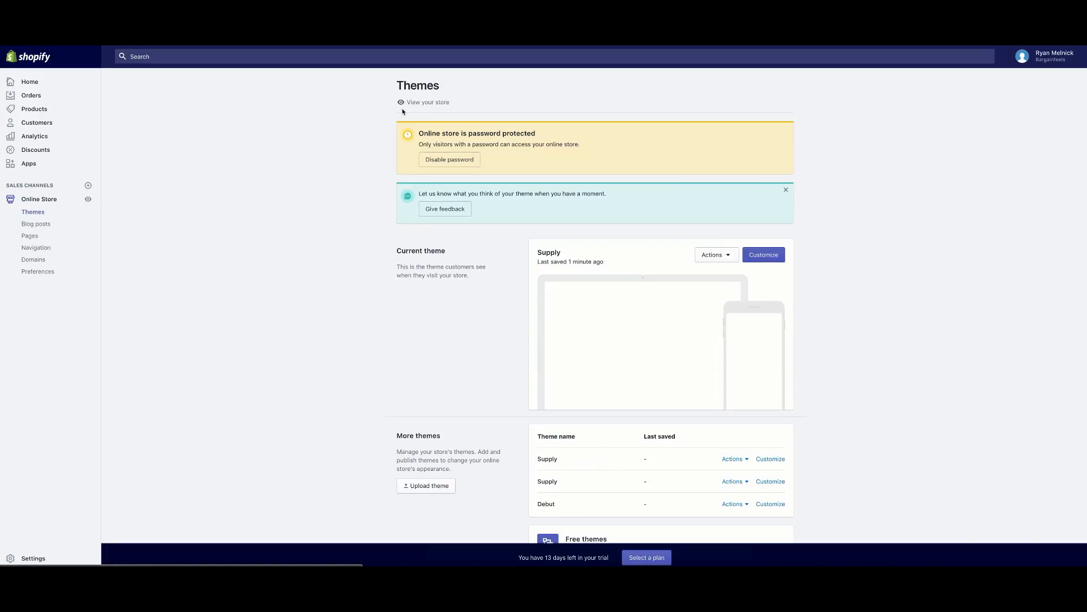
left_click(407, 107)
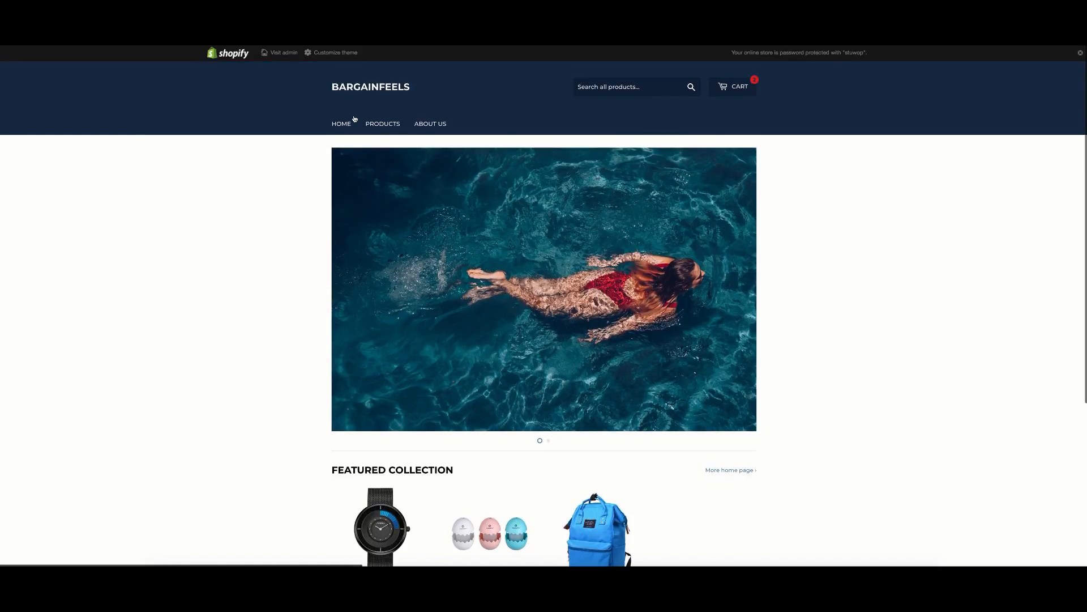
left_click(347, 122)
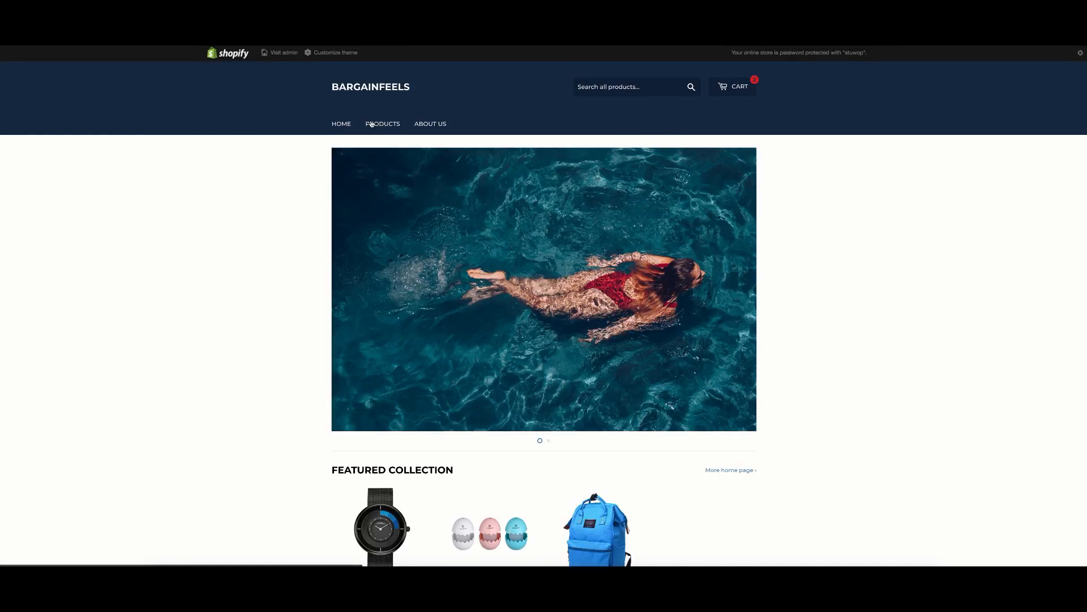
left_click(373, 124)
left_click(341, 124)
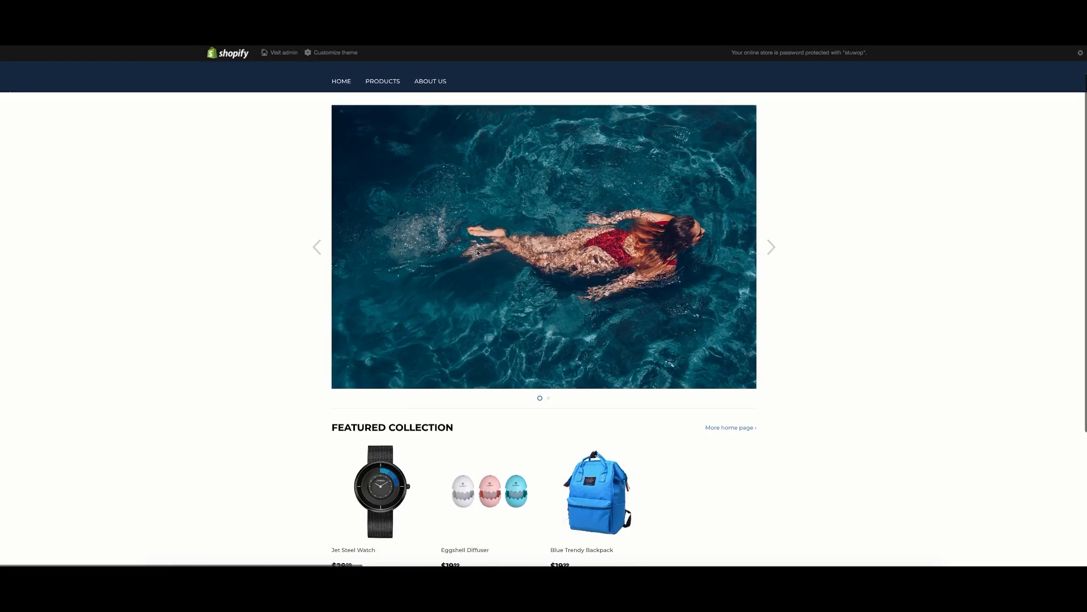
scroll(437, 197, "down", 5)
scroll(438, 197, "up", 5)
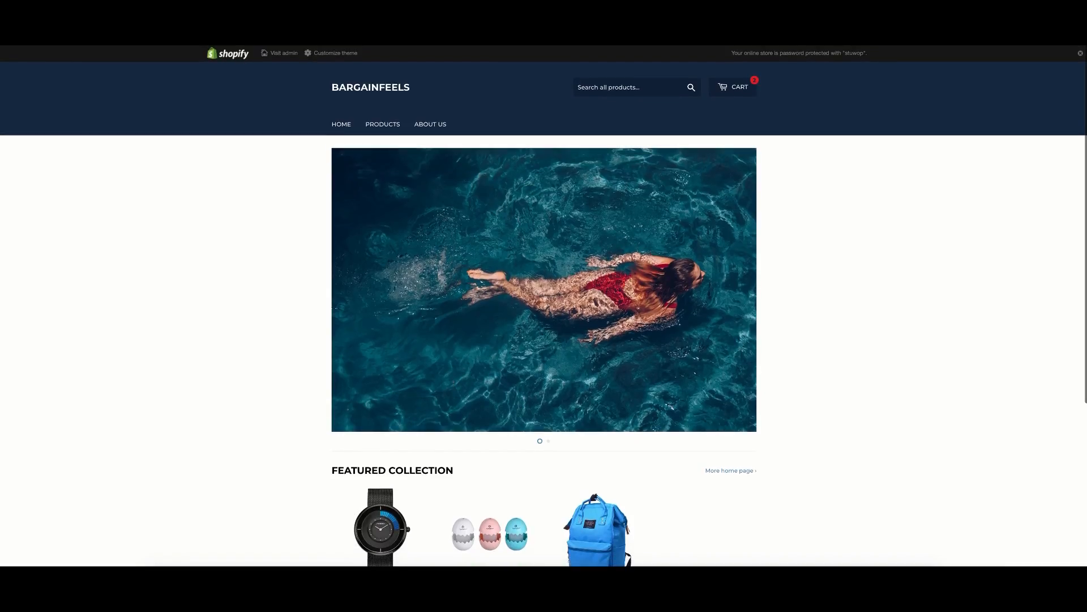
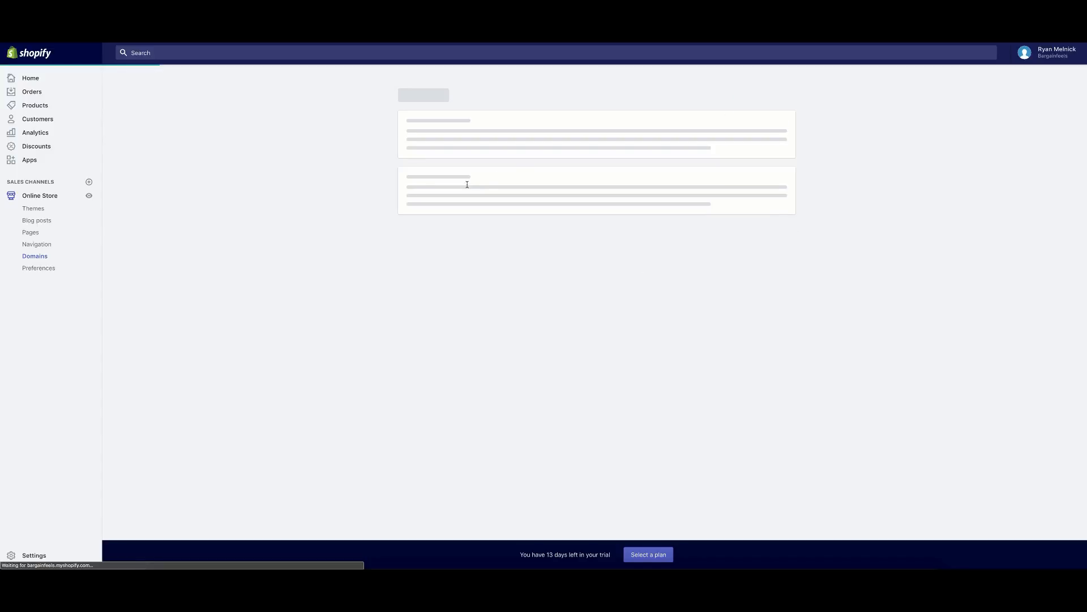
Search Buy new domain for bargainfeels.com, confirm it's available at $14 USD/year, then go back.
left_click(522, 160)
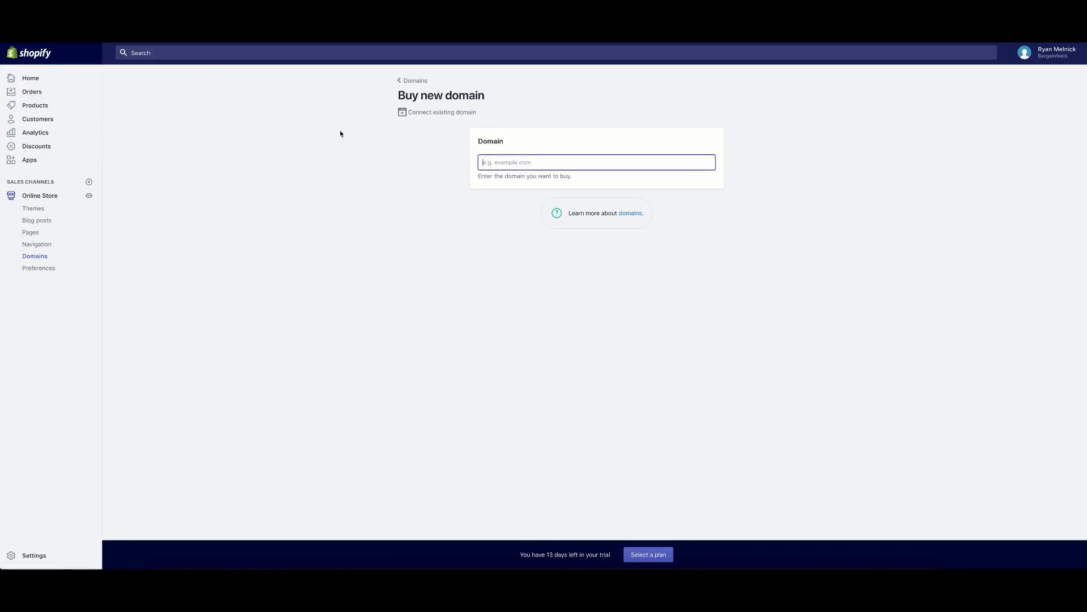
type("bargainfeels.com")
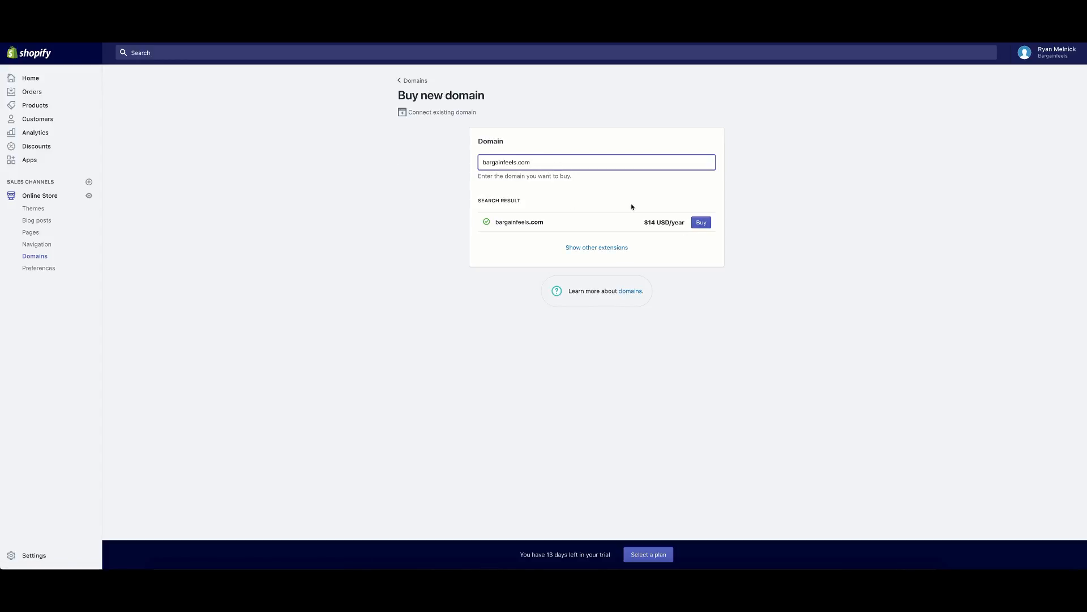
left_click(408, 83)
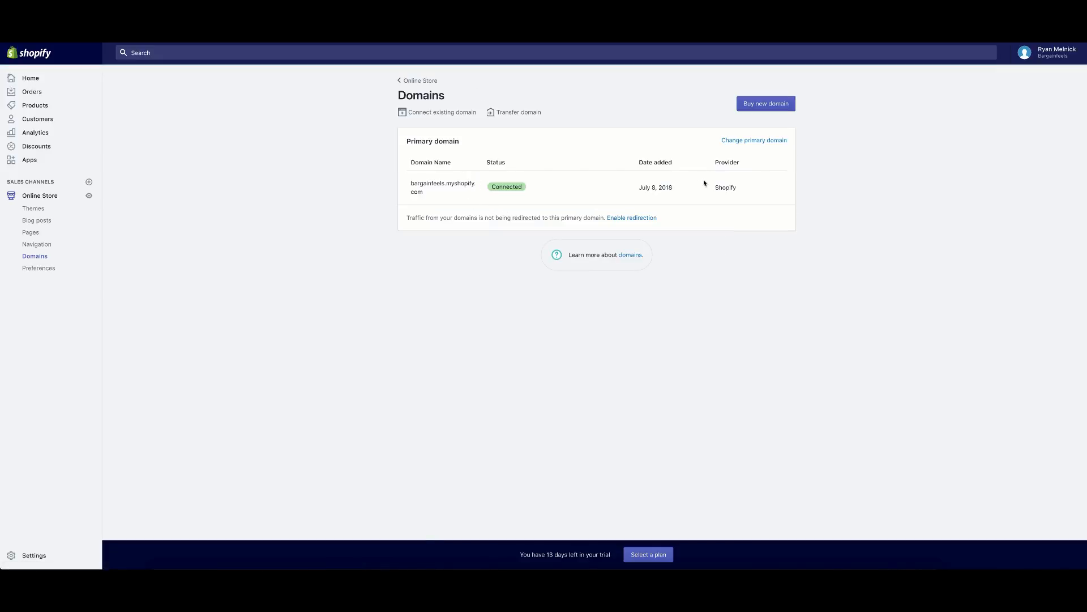
Open the Change primary domain dialog and dismiss it, keeping bargainfeels.myshopify.com as primary.
left_click(739, 141)
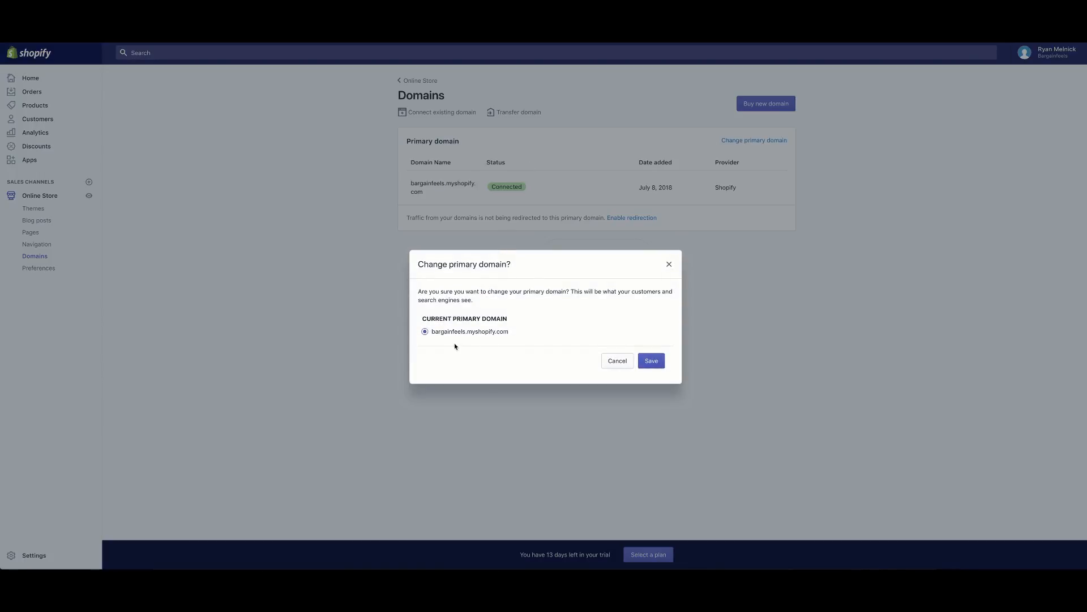
left_click(669, 264)
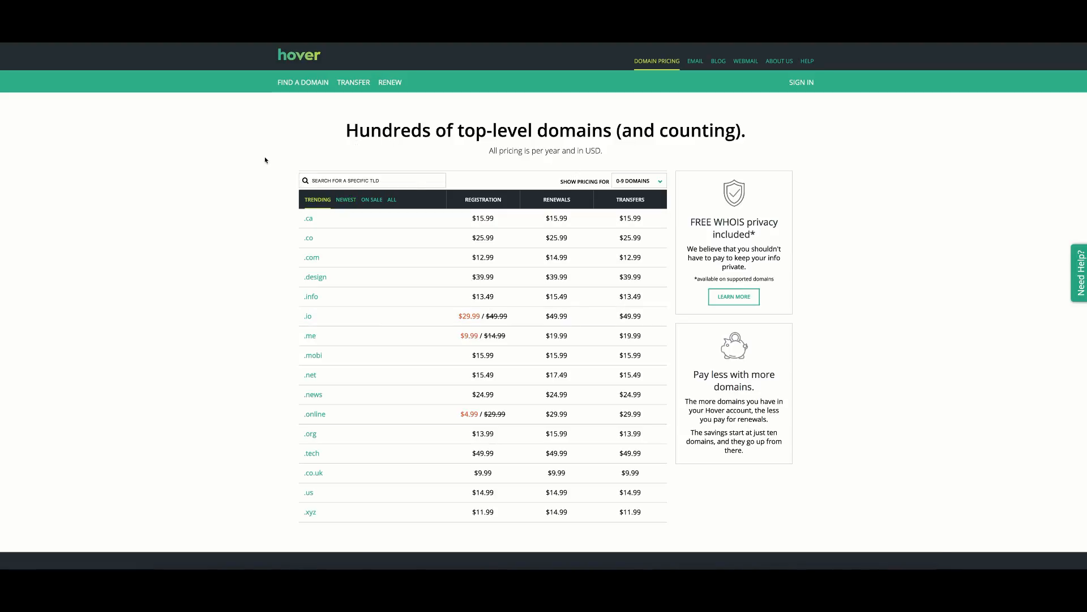
Search Hover's domain finder for bargainfeels.com.
scroll(439, 159, "down", 1)
scroll(504, 121, "up", 1)
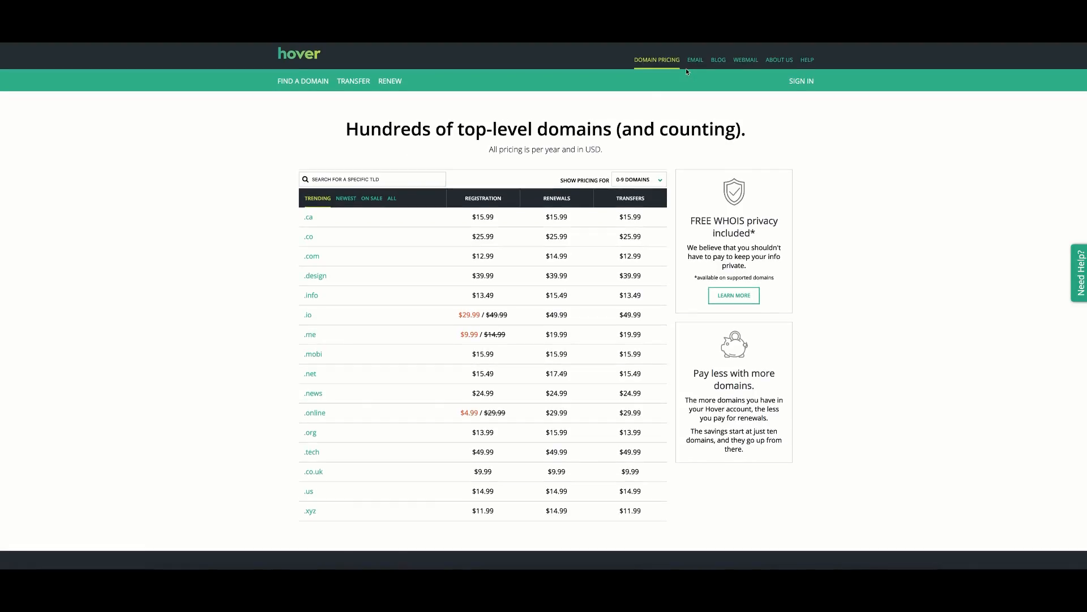
scroll(415, 204, "down", 1)
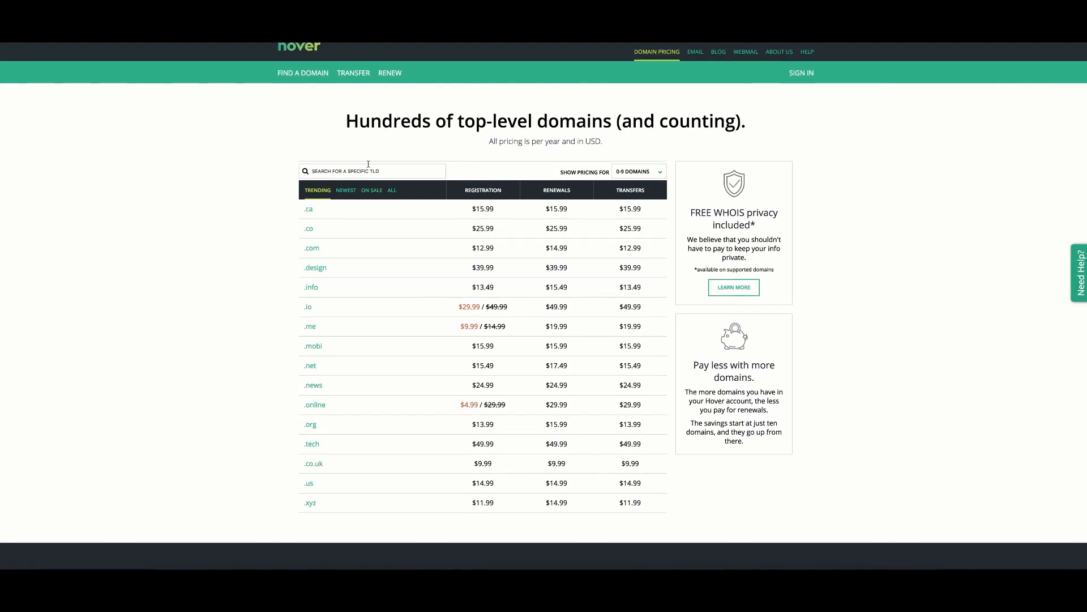
left_click(303, 72)
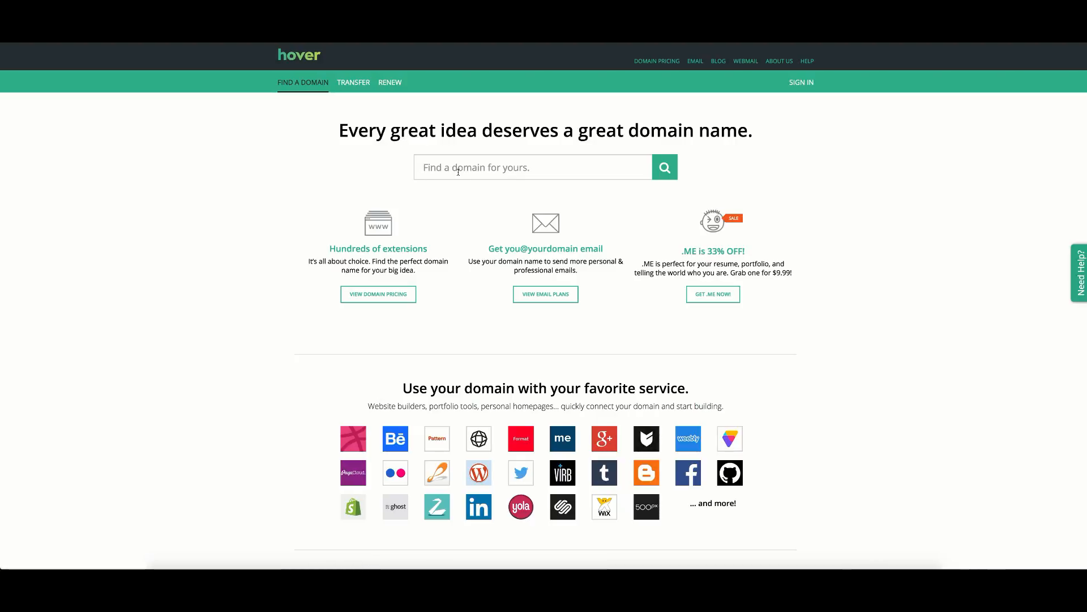
type("bargain")
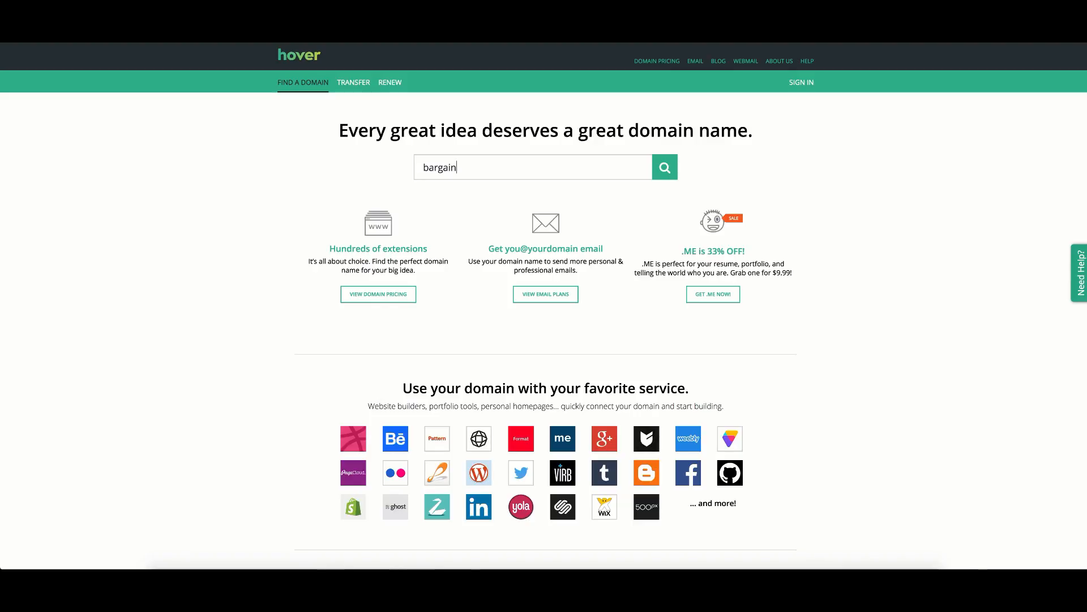
type("feels.co")
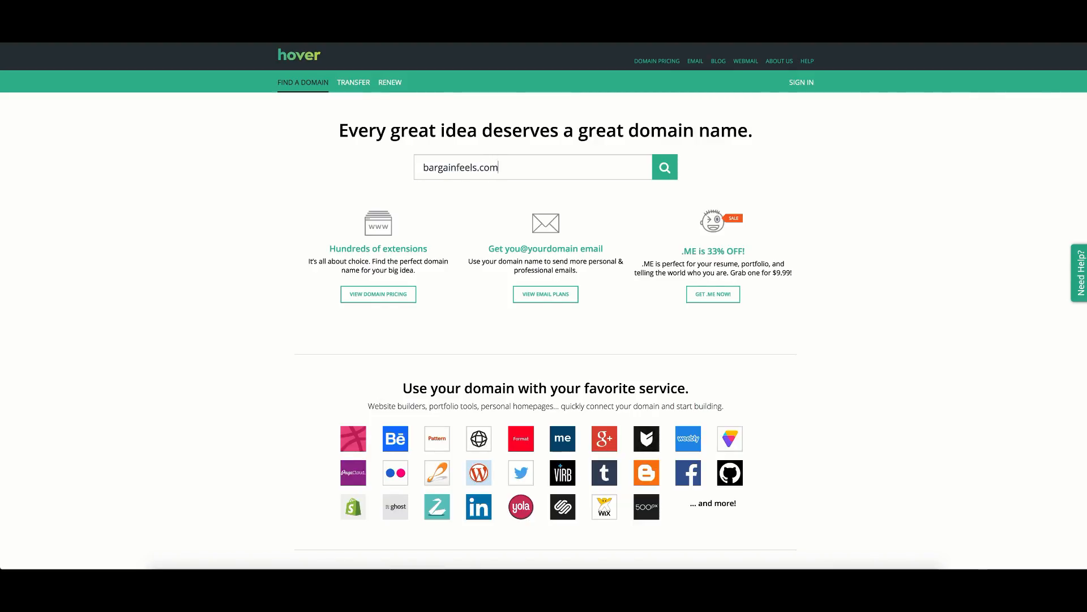
type("m")
key("Return")
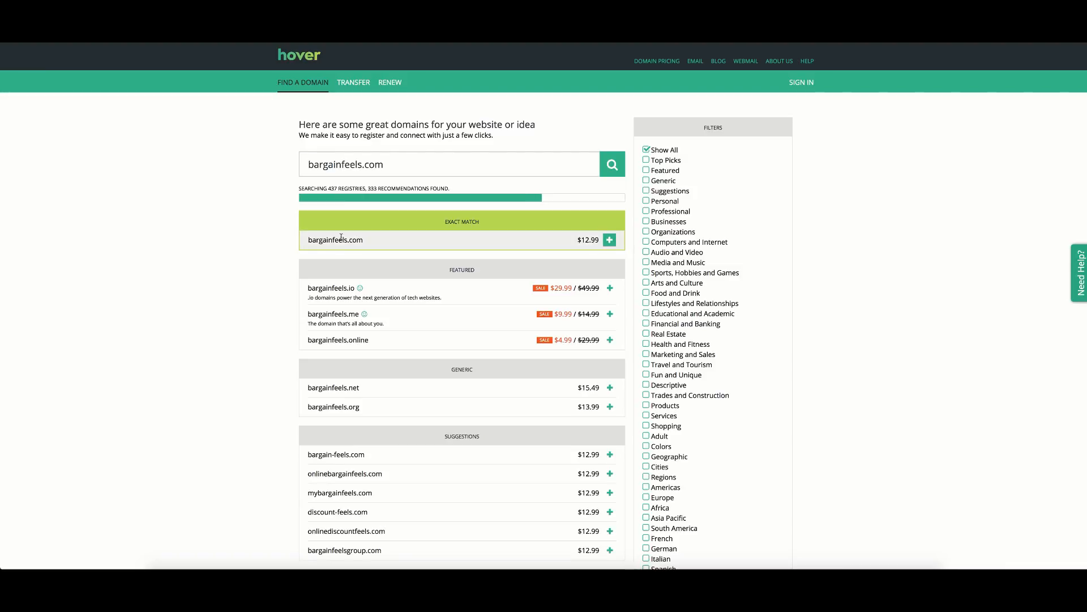
Add the exact-match bargainfeels.com for one year at $12.99 to the cart and proceed to it.
left_click(610, 241)
left_click(707, 229)
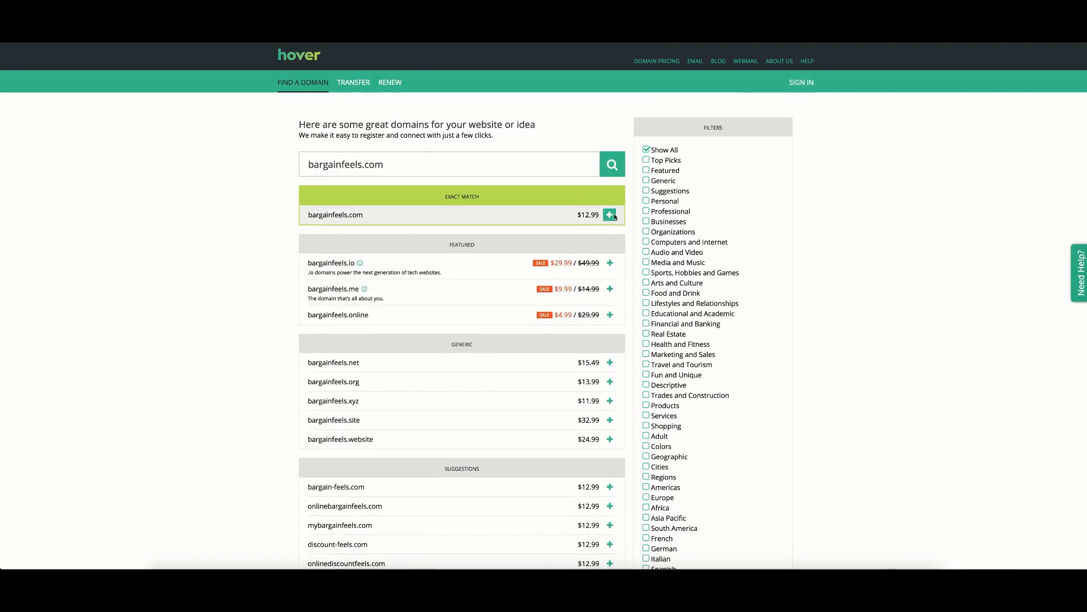
left_click(610, 215)
left_click(707, 226)
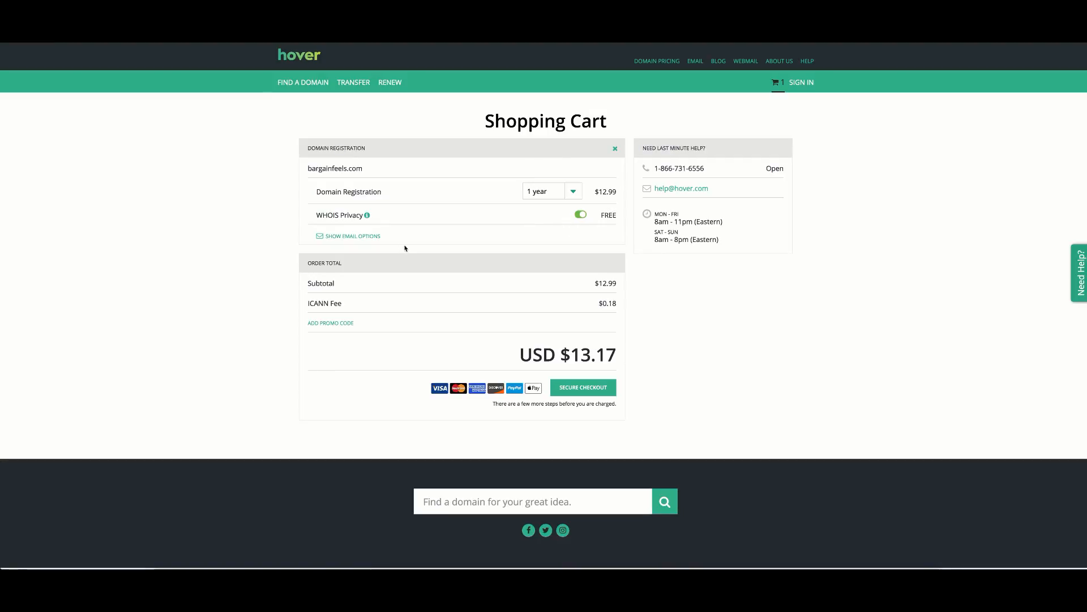
Add one Small Mailbox email option, bringing the Hover cart total to USD $33.17.
left_click(352, 238)
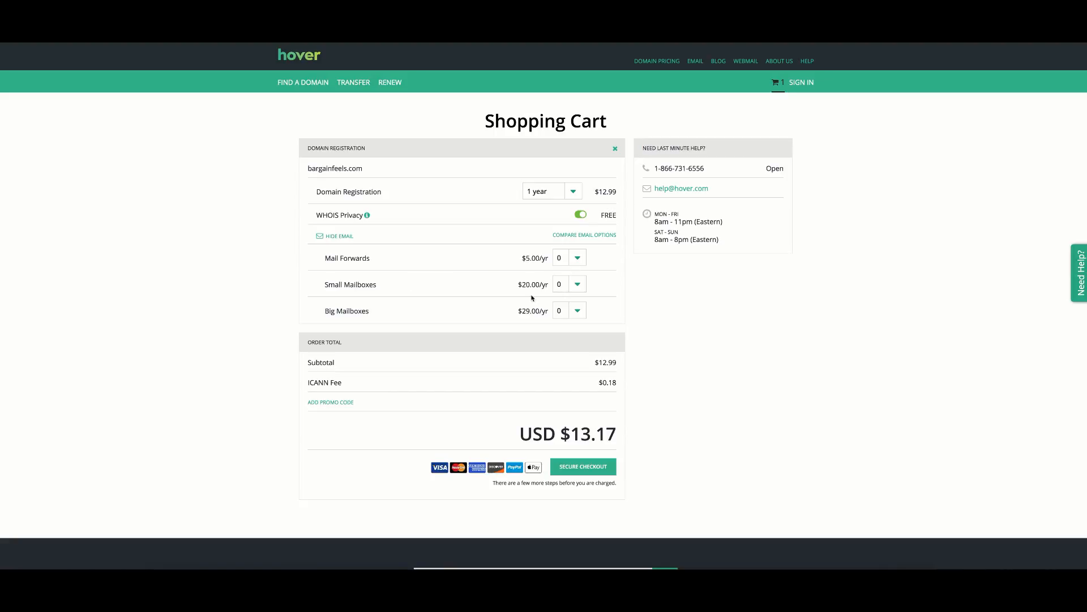
left_click(578, 284)
left_click(517, 287)
left_click(577, 284)
left_click(563, 293)
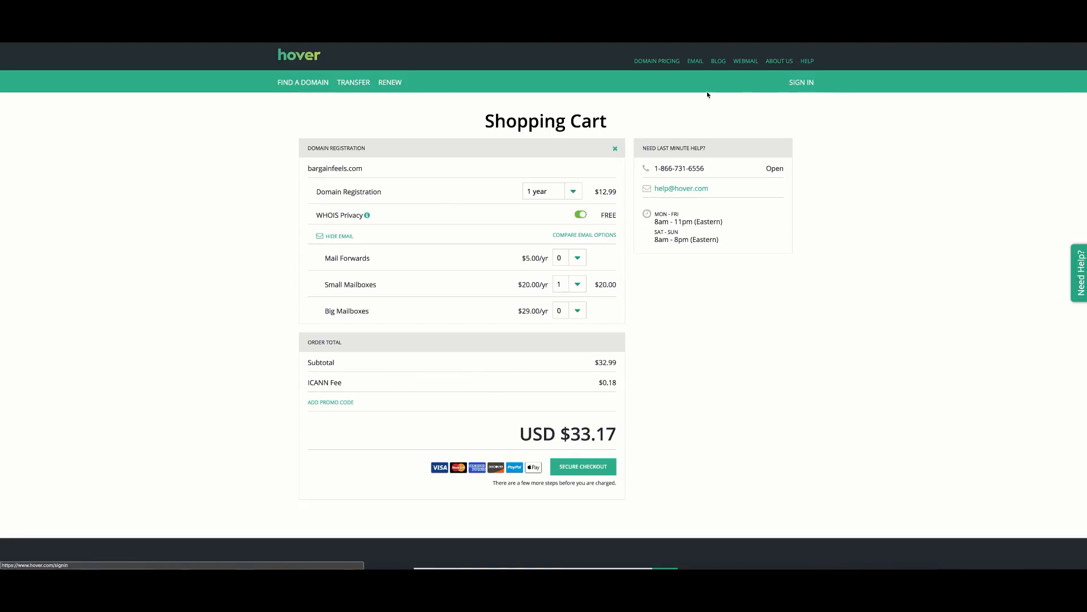
left_click(292, 64)
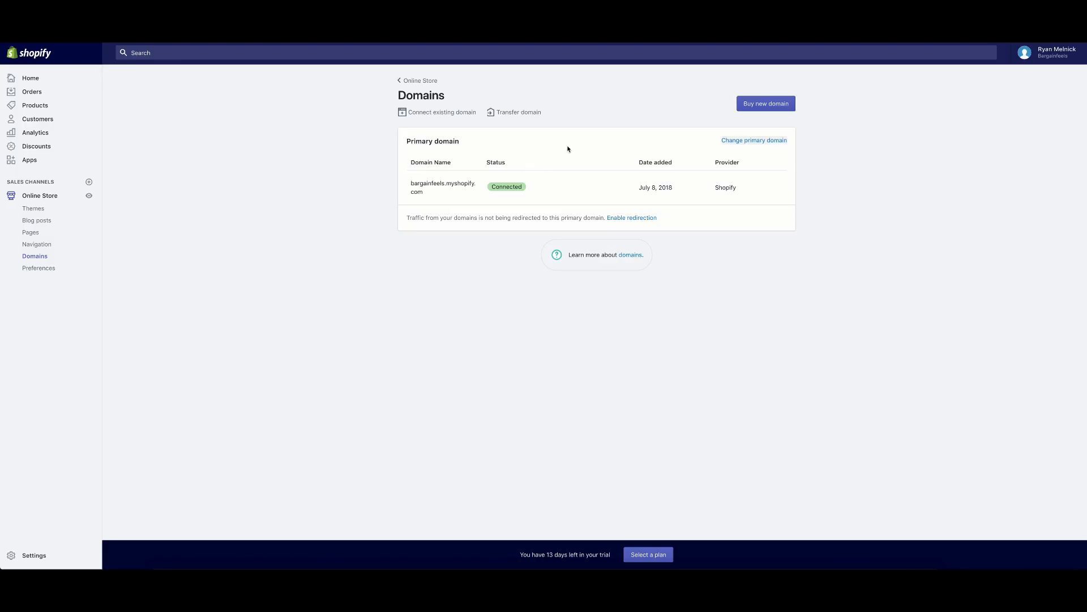
Look over the Connect existing domain form, leaving the Domain field empty.
left_click(446, 114)
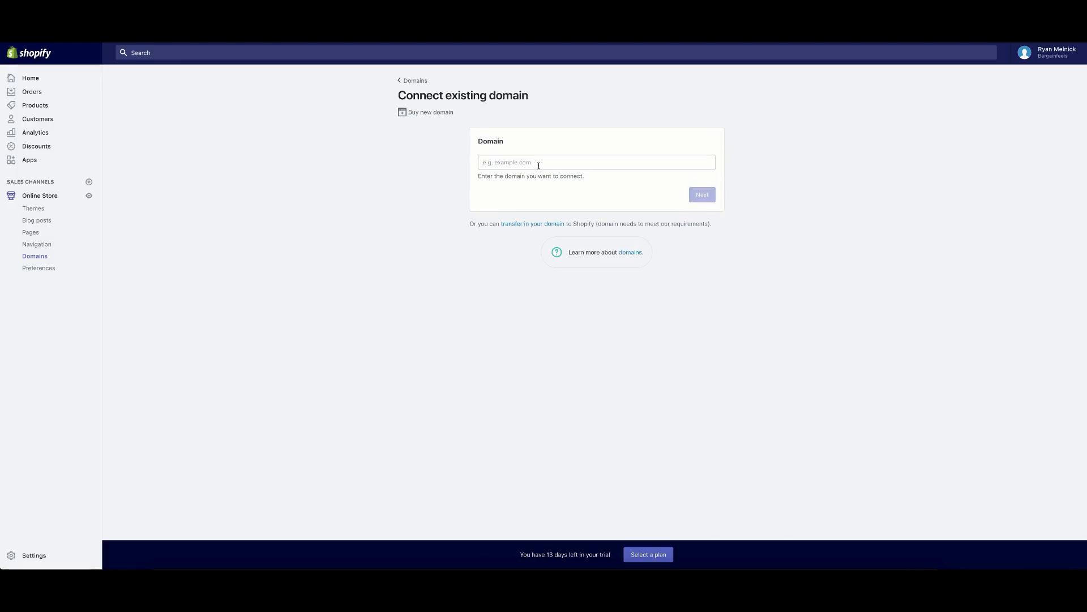
left_click(538, 166)
left_click(447, 174)
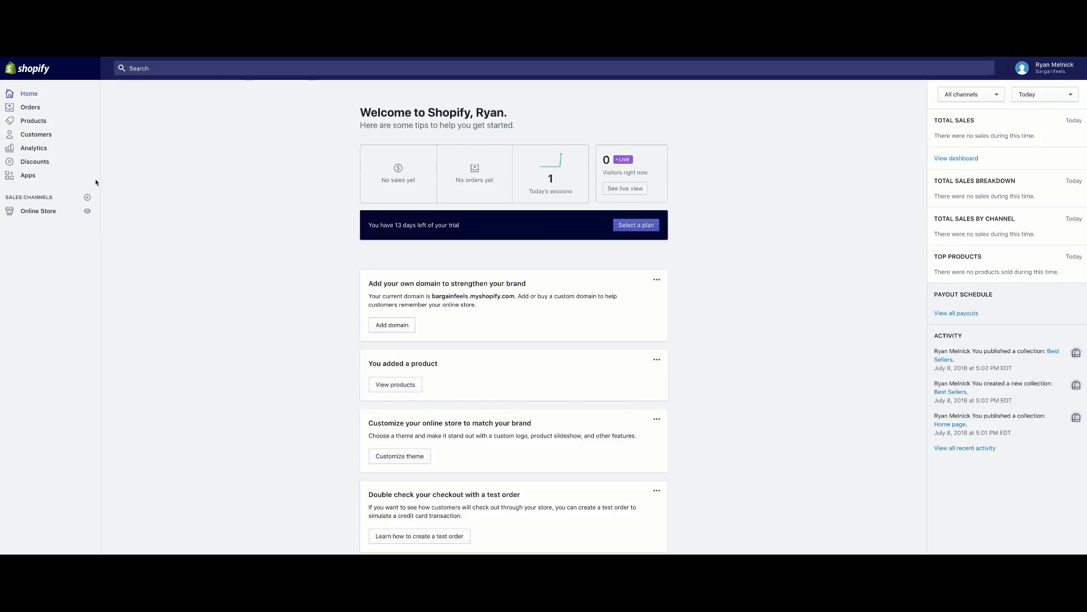
Locate the empty Facebook Pixel ID field in Online Store Preferences.
left_click(51, 213)
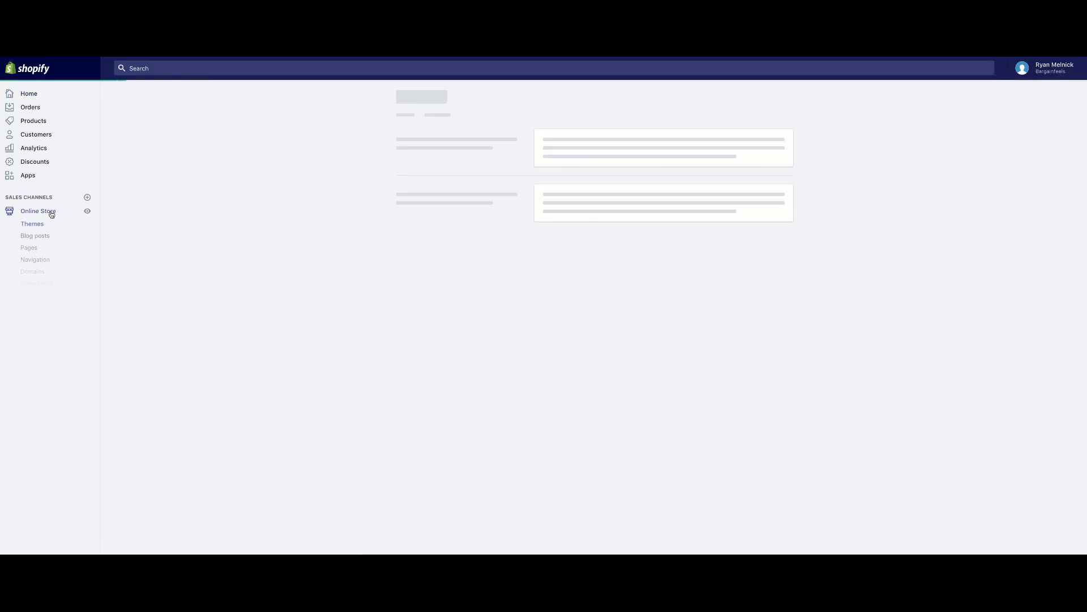
left_click(40, 286)
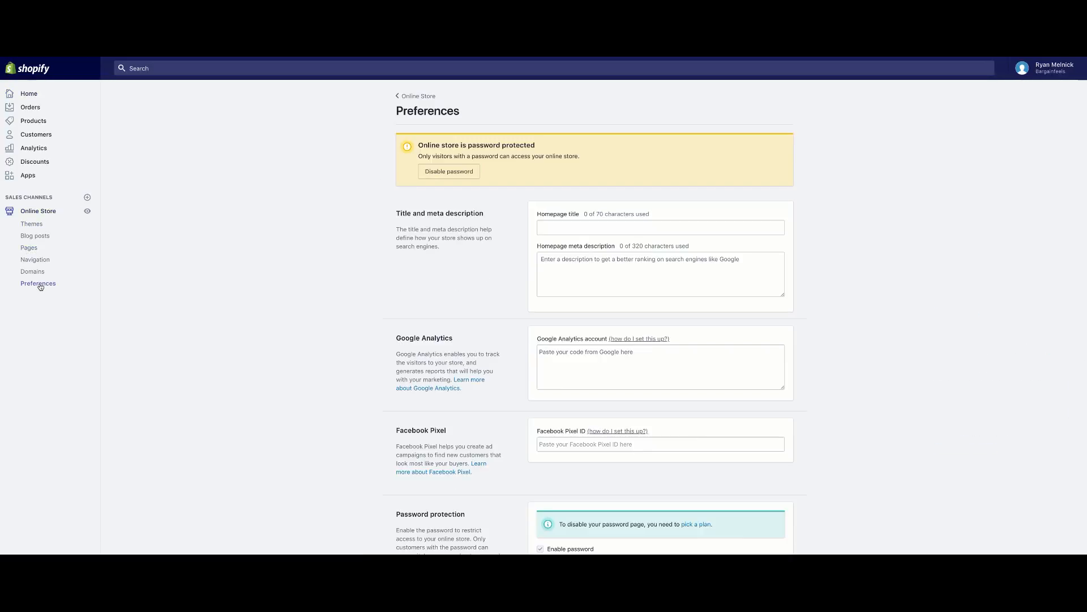
scroll(362, 285, "down", 3)
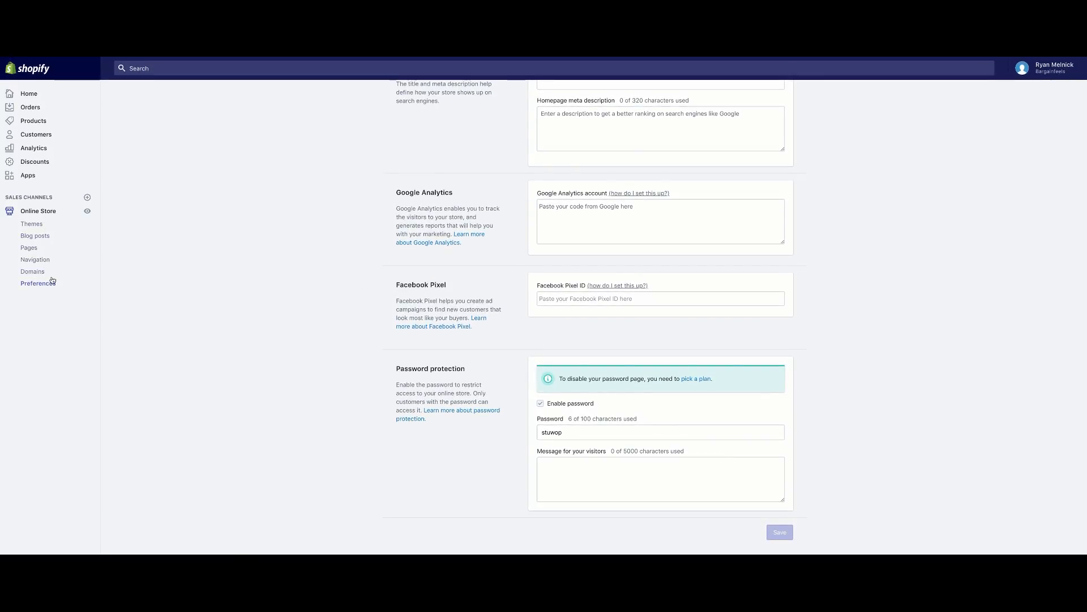
left_click(581, 300)
left_click(348, 246)
key("ctrl+Tab")
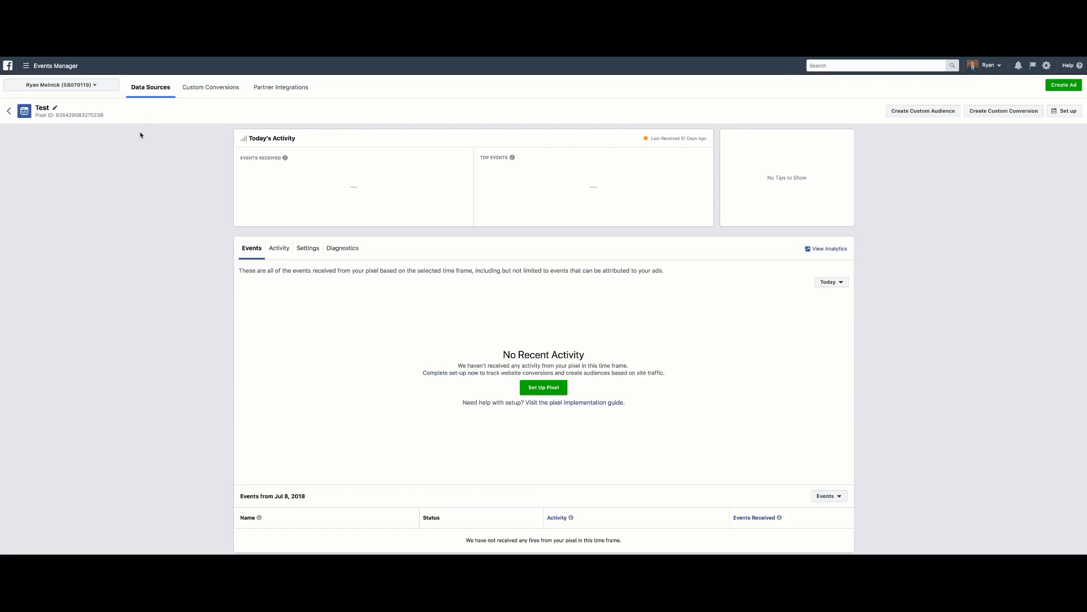
Copy the Test pixel's ID into Shopify's Facebook Pixel ID field and save the preferences.
left_click_drag(107, 118, 56, 116)
right_click(58, 115)
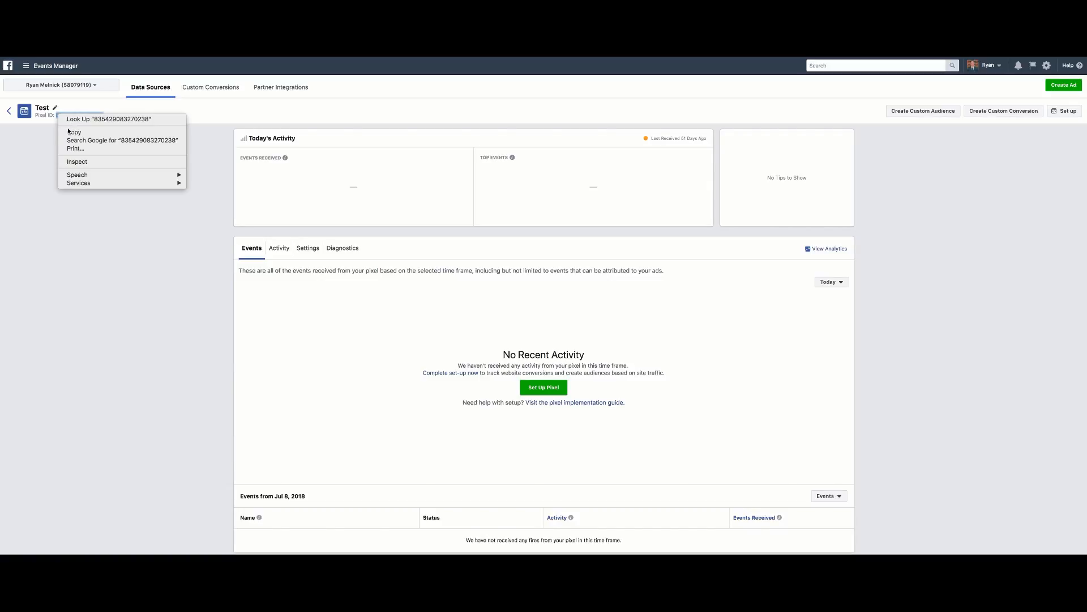
left_click(69, 131)
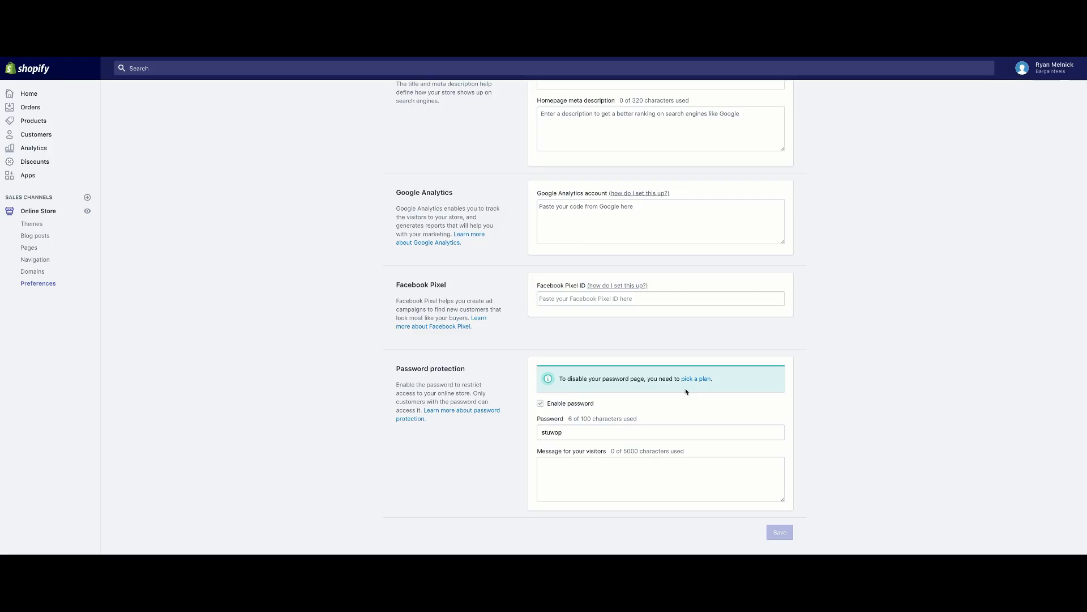
right_click(621, 300)
left_click(634, 355)
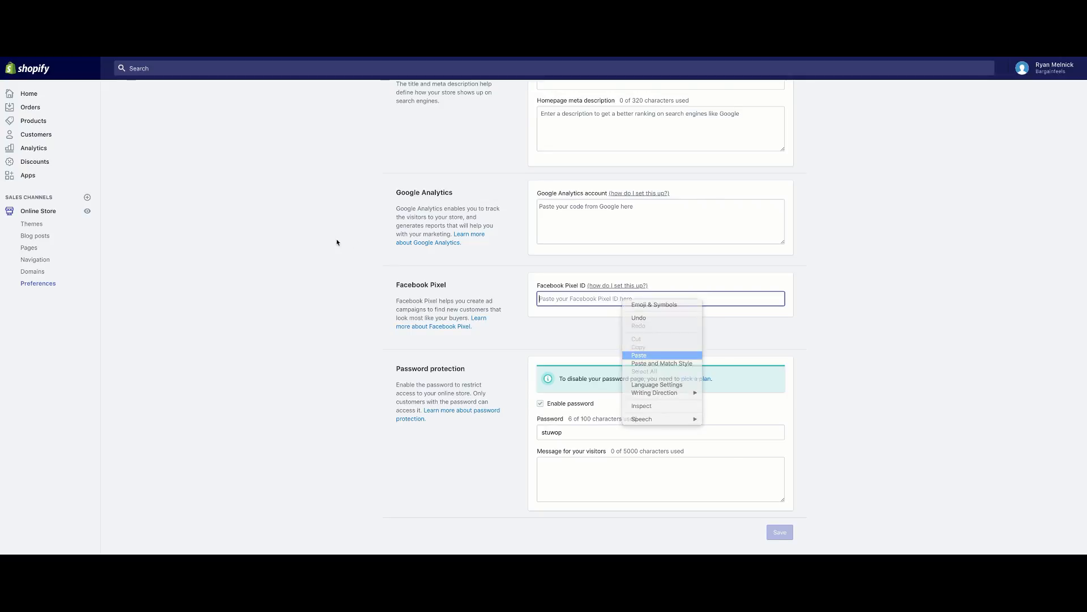
left_click(780, 68)
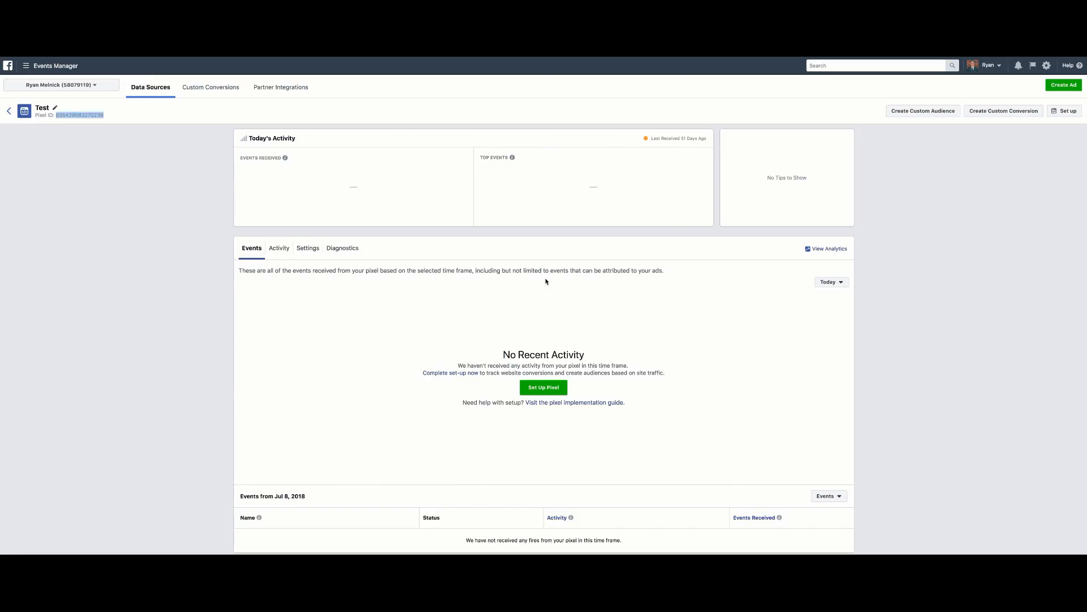
Start pixel setup through a partner integration, choosing Shopify as the platform.
left_click(554, 383)
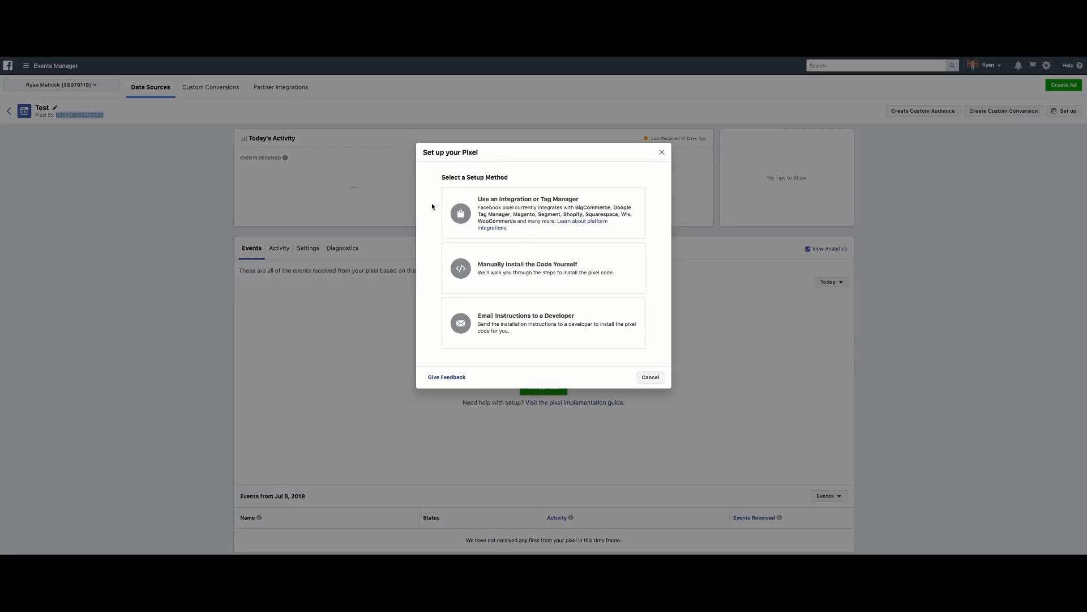
left_click(480, 212)
left_click(446, 319)
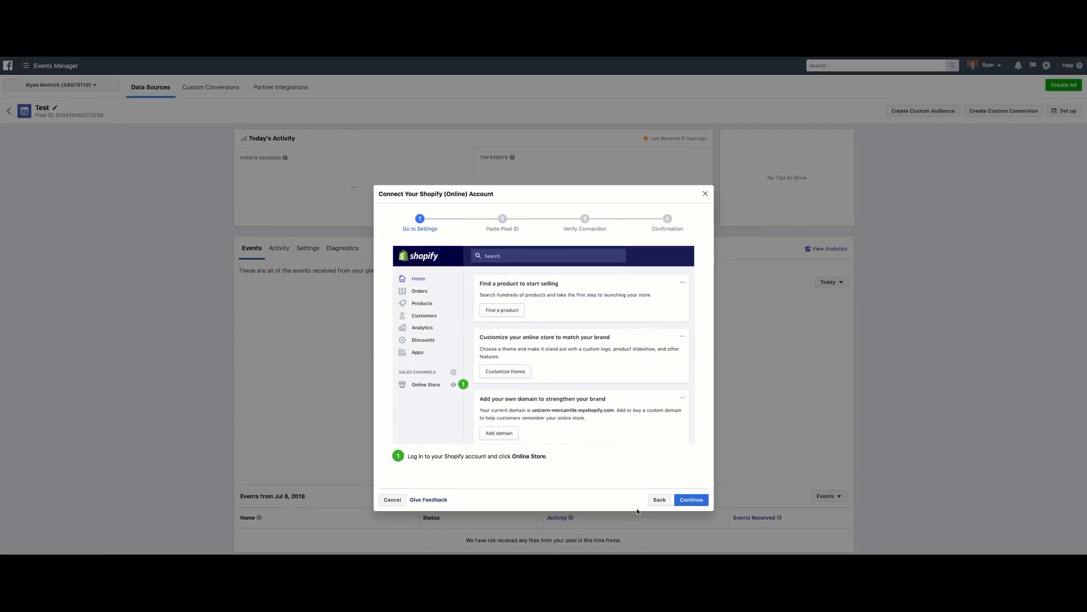
left_click(691, 500)
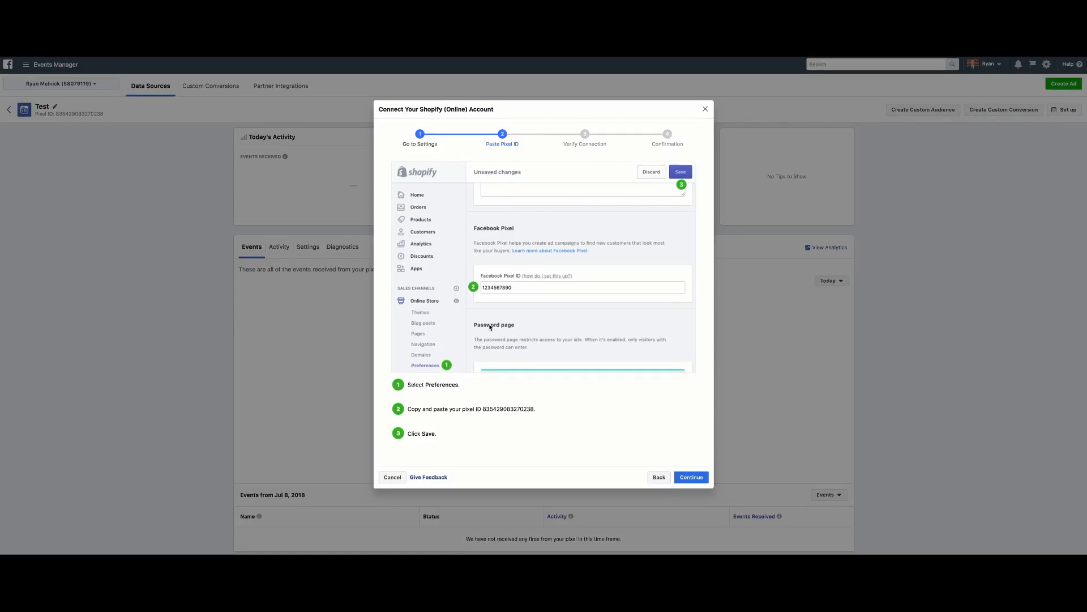
Copy the pixel ID from the setup instructions and continue to Verify Connection.
triple_click(546, 412)
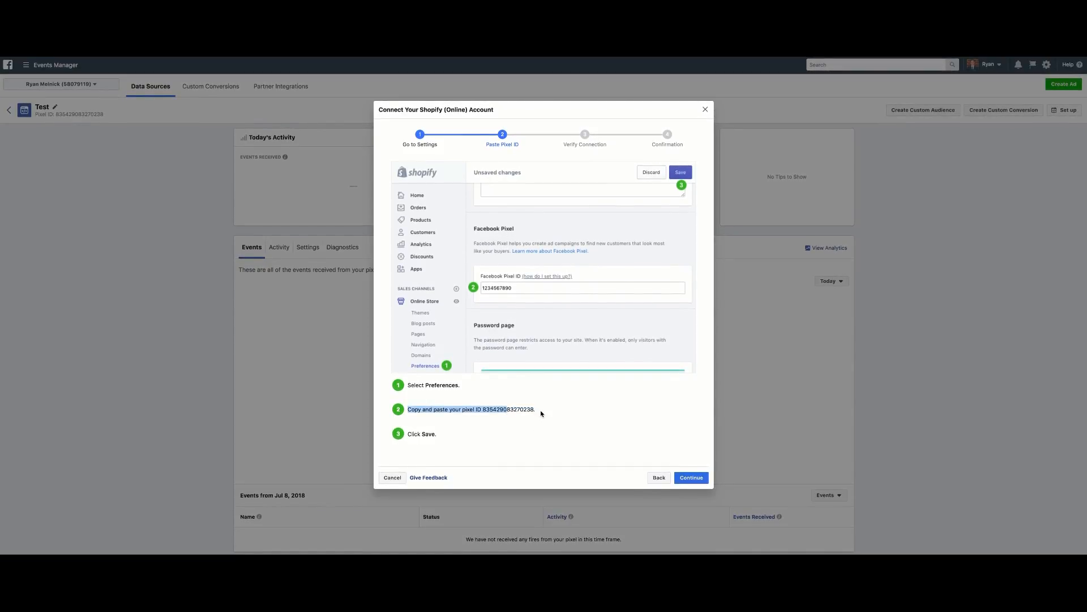
left_click_drag(538, 411, 499, 410)
right_click(489, 409)
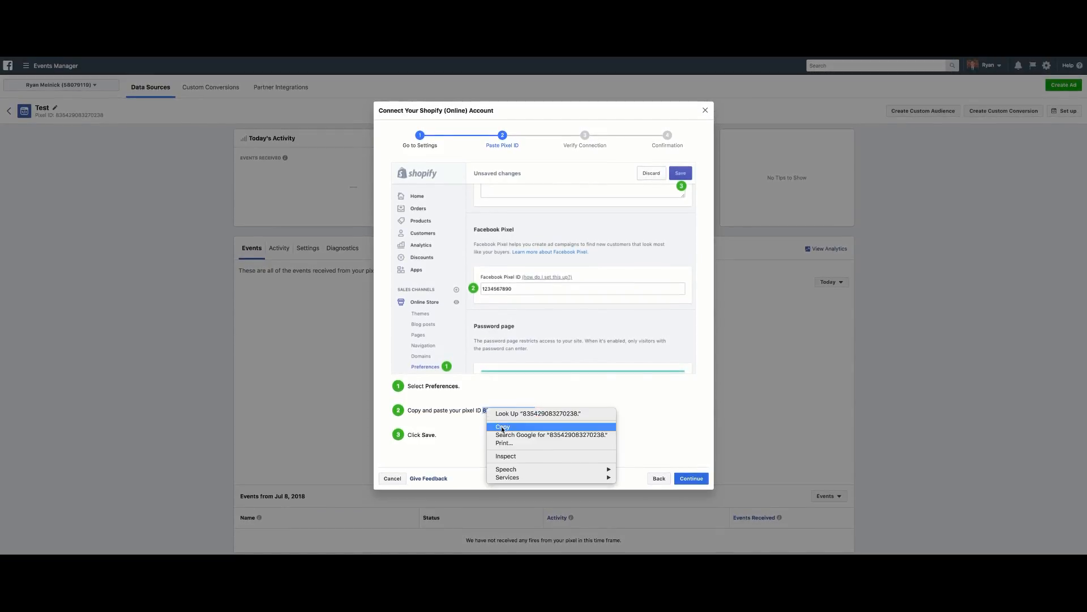
left_click(503, 428)
left_click(683, 479)
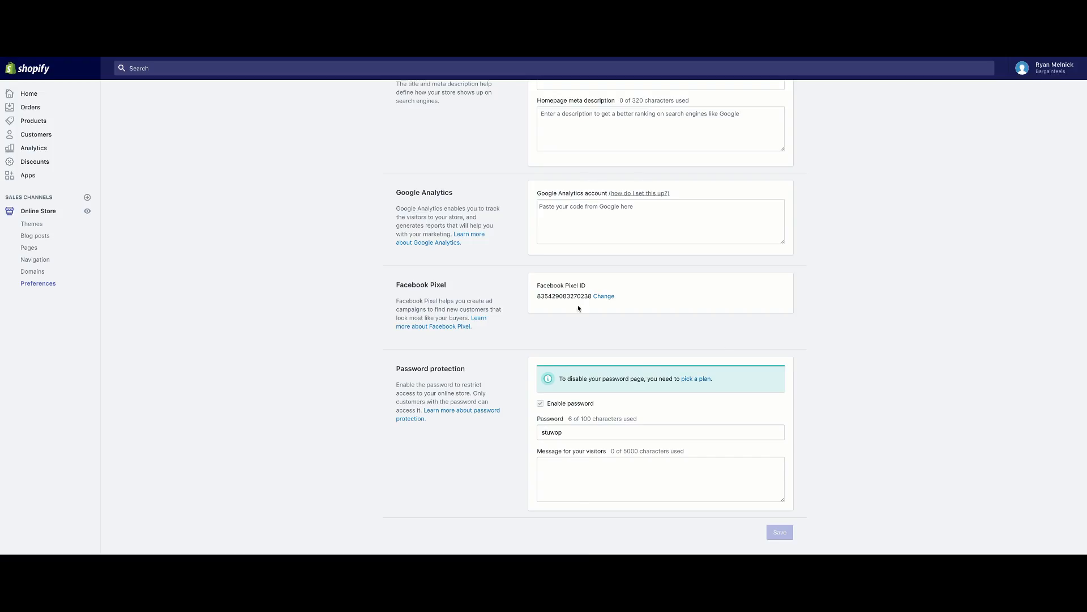
left_click(603, 296)
double_click(594, 298)
key("BackSpace")
right_click(594, 298)
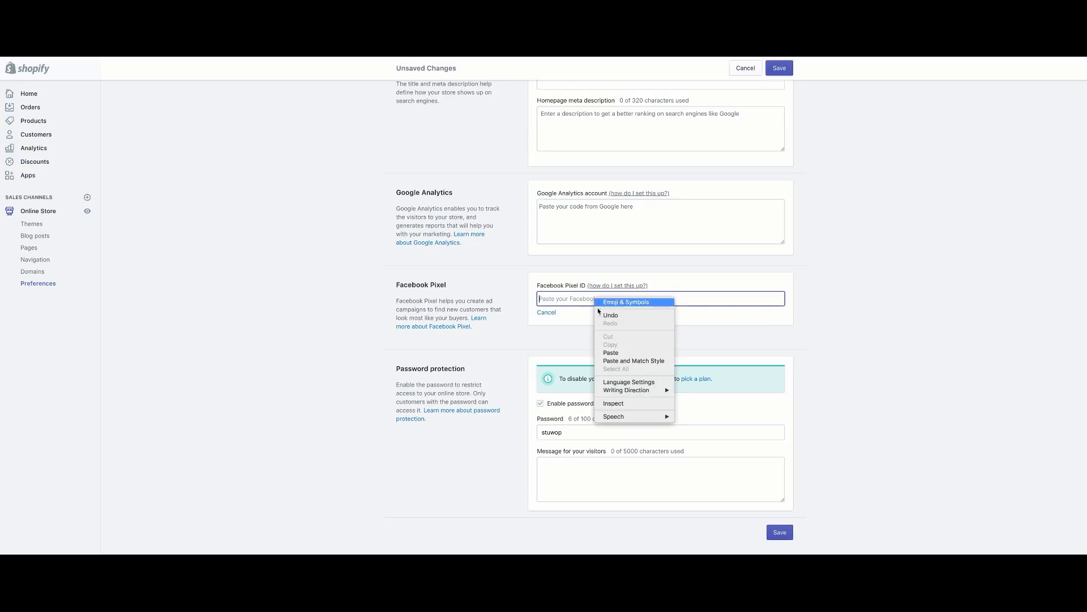
left_click(609, 353)
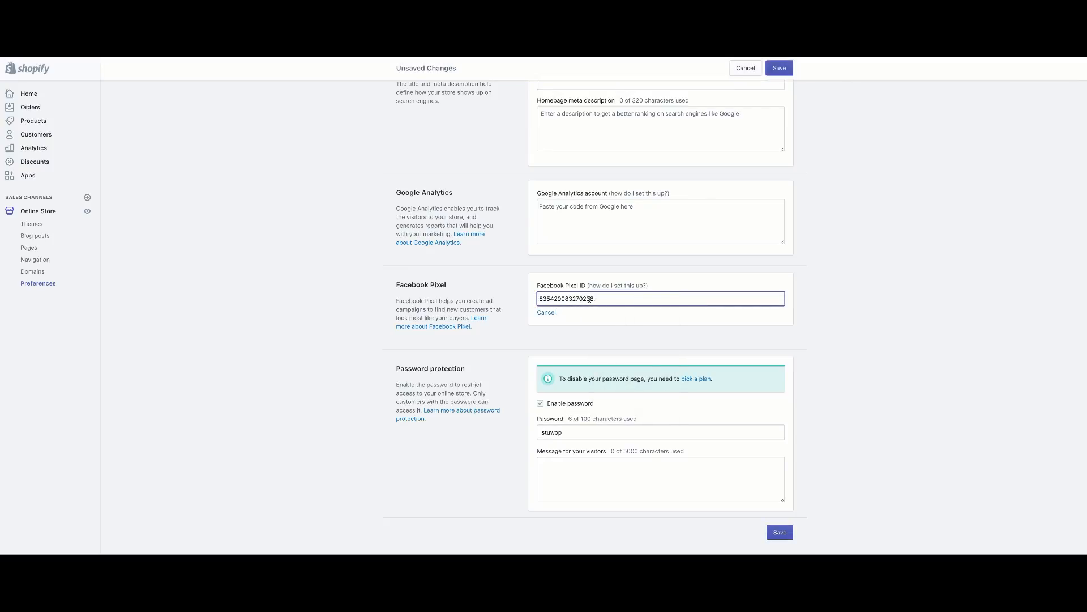
key("Return")
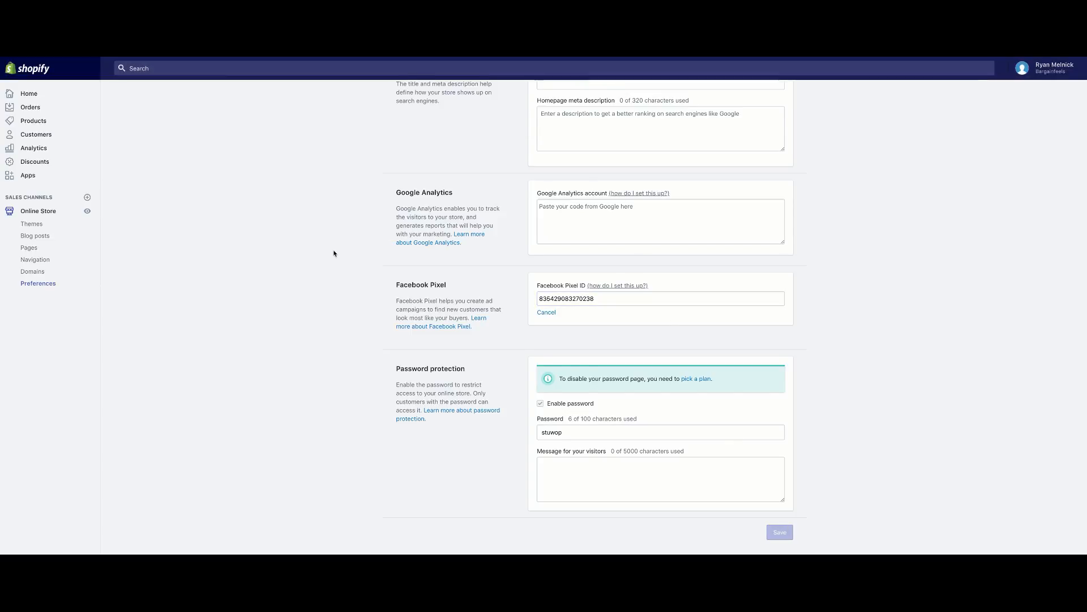
scroll(172, 172, "up", 1)
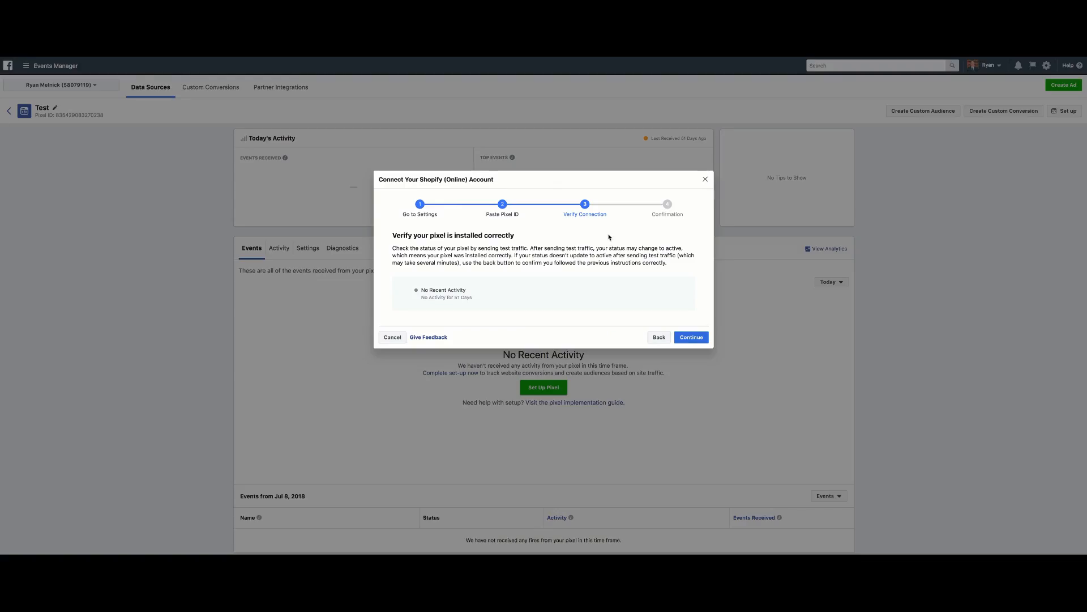
Continue to Setup complete! and close the Shopify connection dialog.
left_click(690, 338)
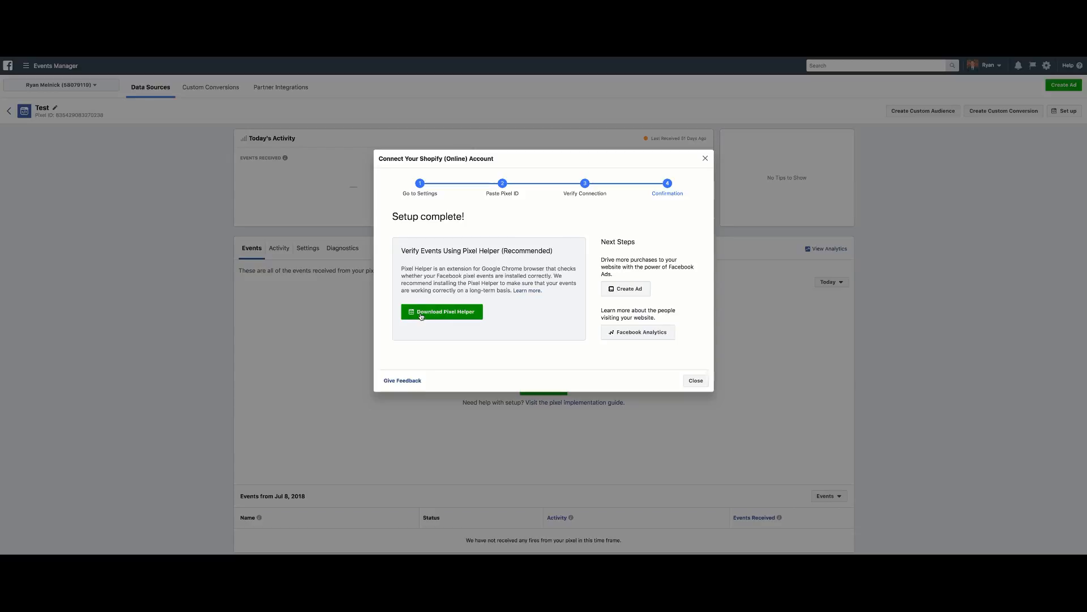
left_click(707, 158)
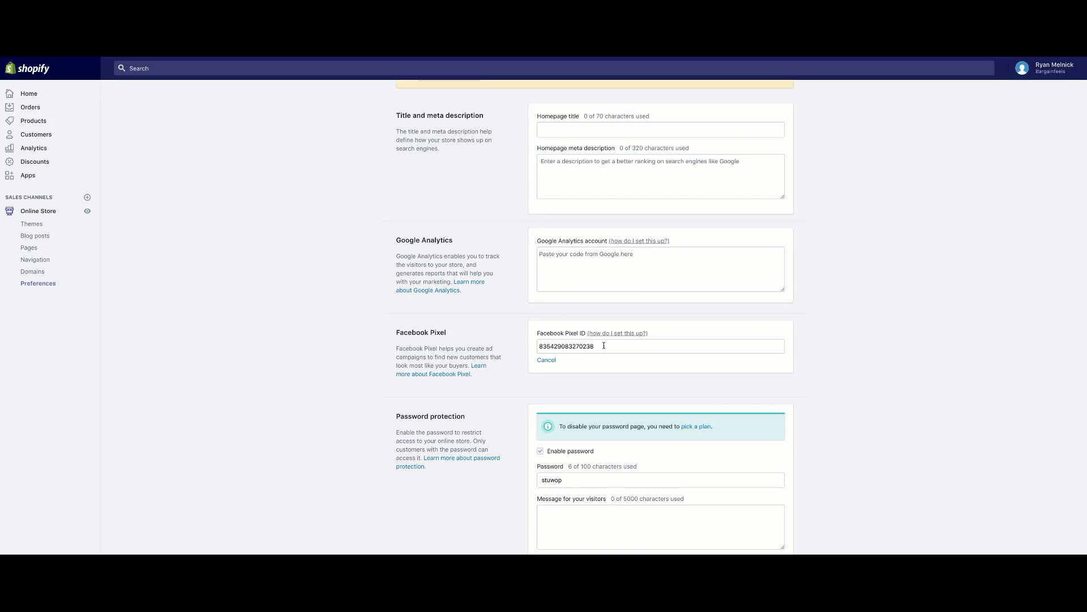
Clear the Facebook Pixel ID field and save the preferences.
triple_click(606, 346)
key("BackSpace")
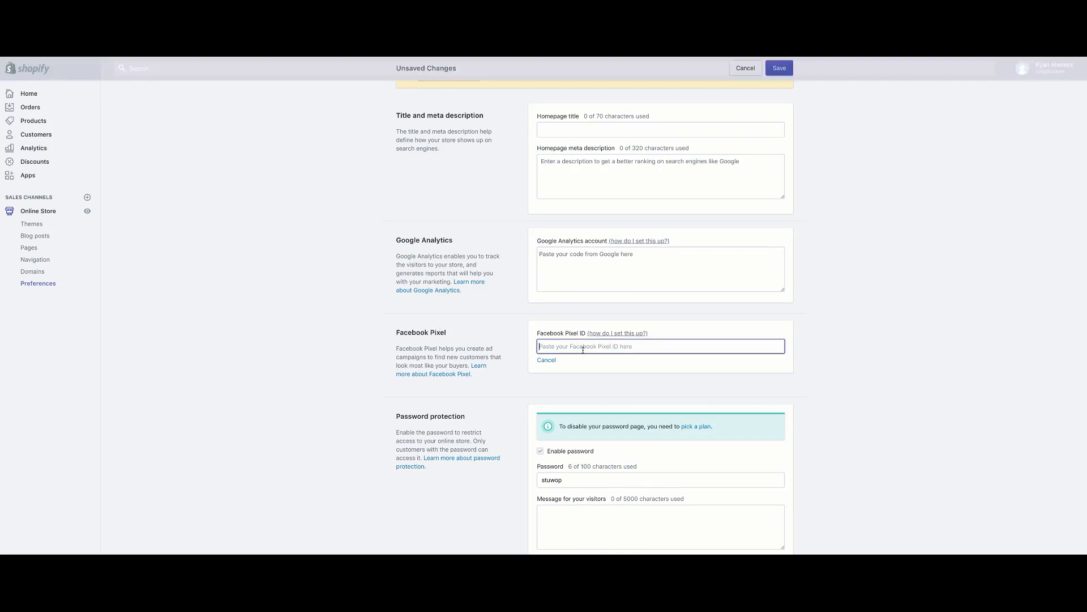
left_click(779, 68)
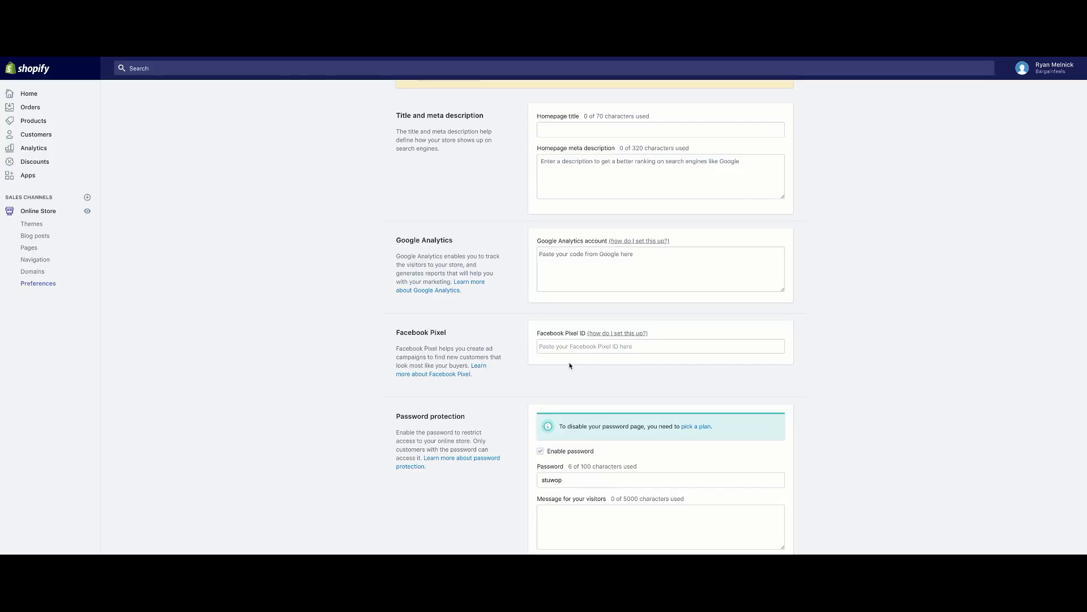
scroll(559, 399, "down", 2)
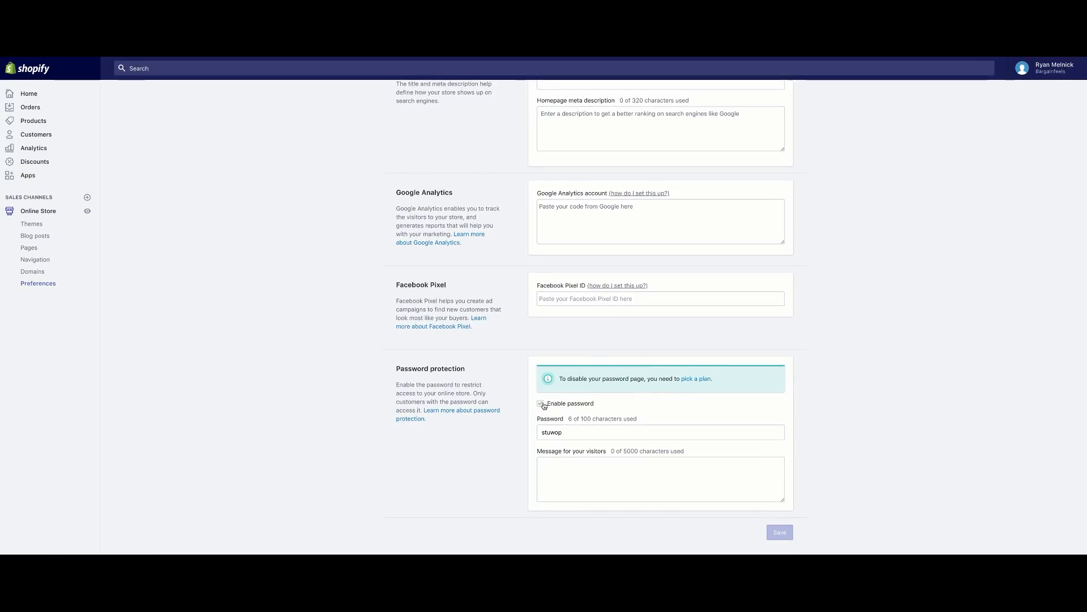
scroll(349, 310, "up", 5)
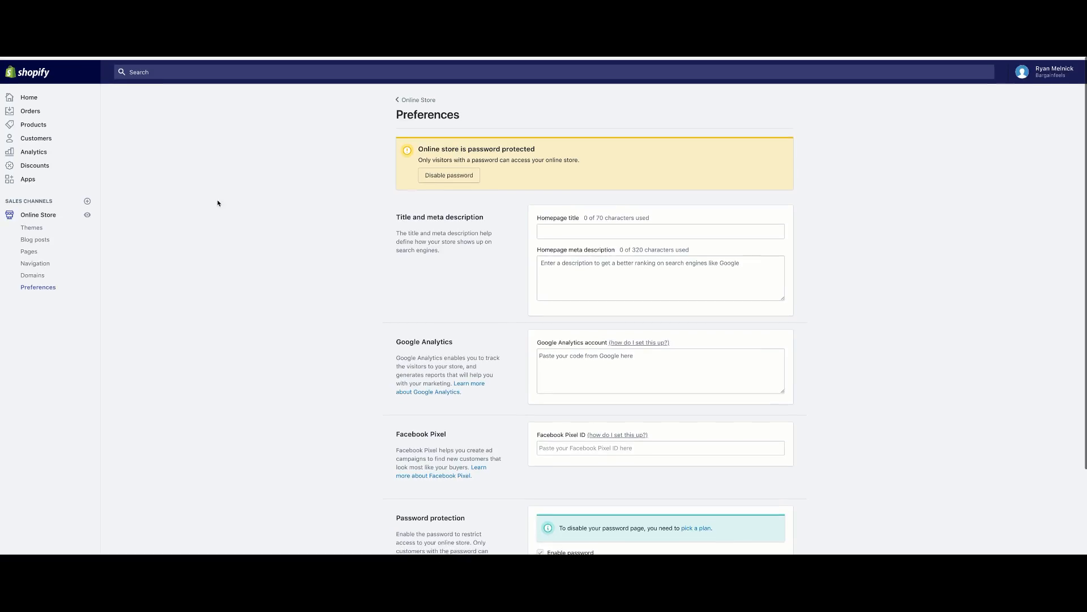
Review the password protection settings and open the live storefront, leaving the store password protected.
left_click(49, 216)
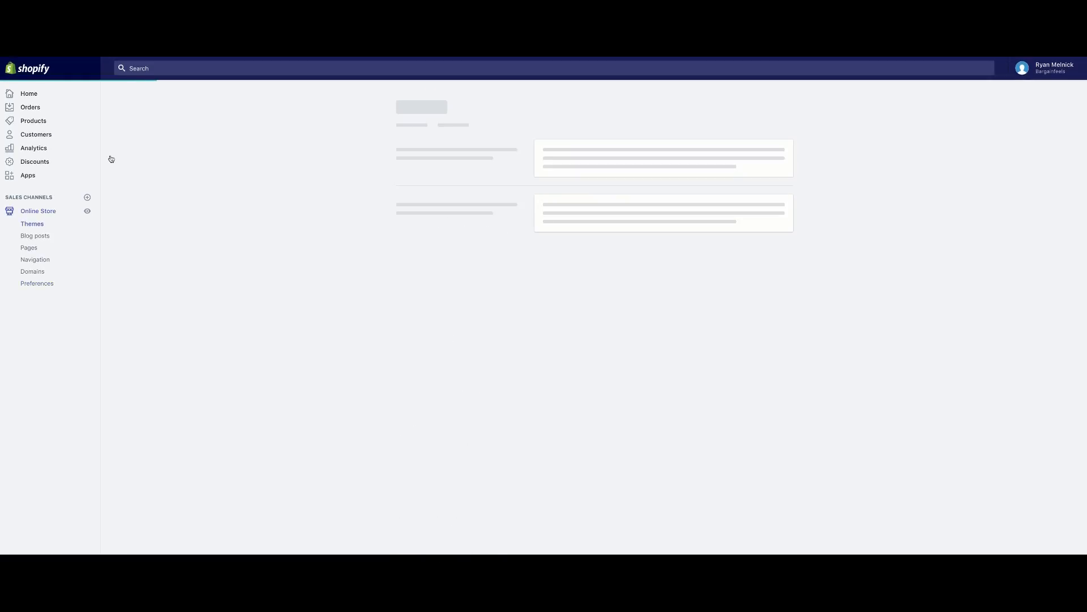
left_click(453, 173)
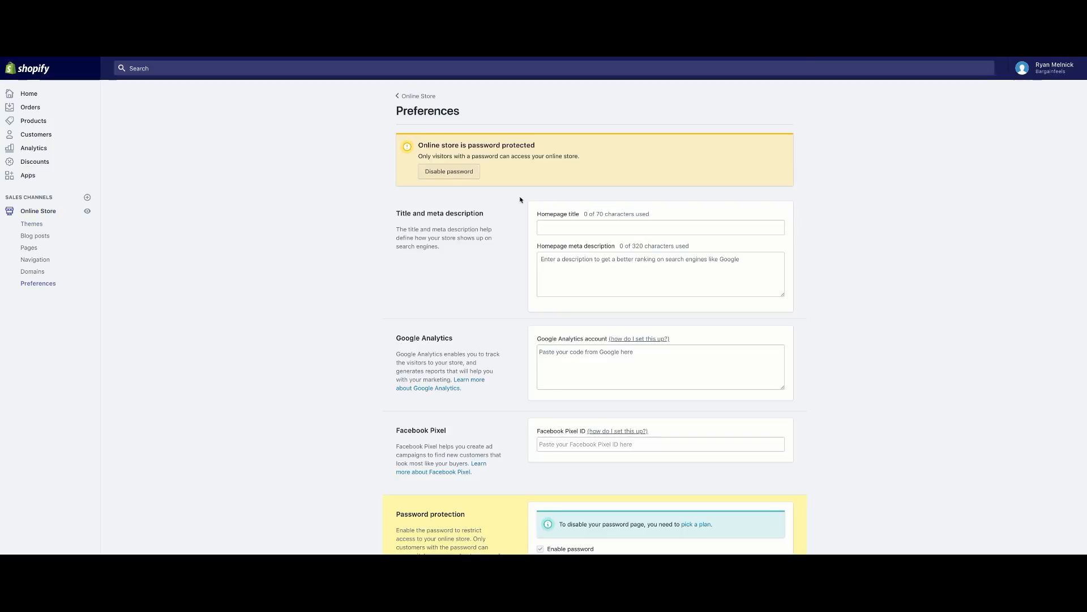
scroll(496, 246, "down", 3)
scroll(494, 246, "up", 2)
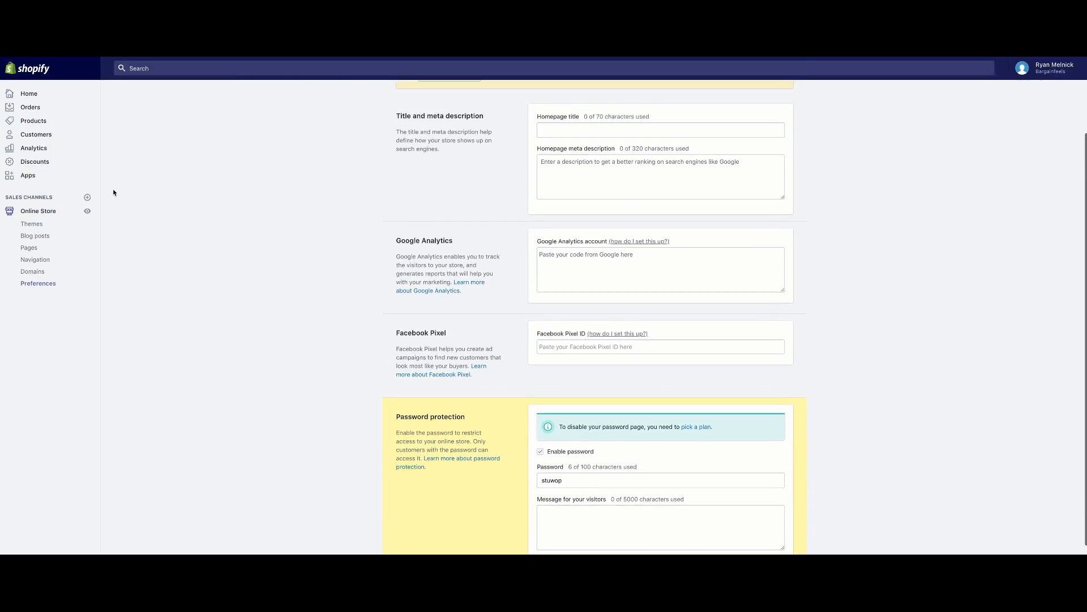
left_click(50, 213)
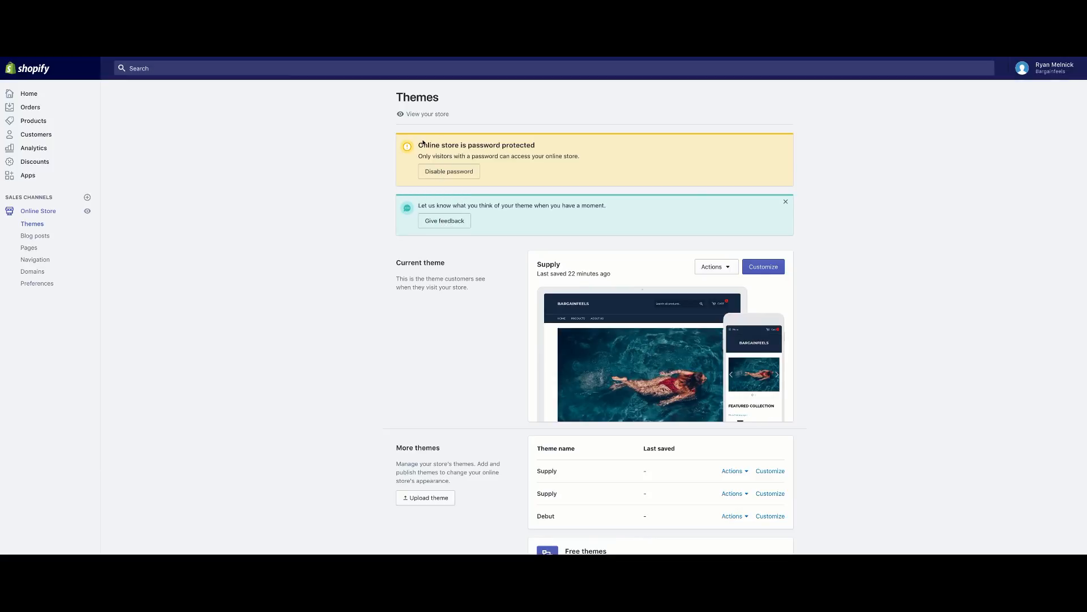
left_click(424, 115)
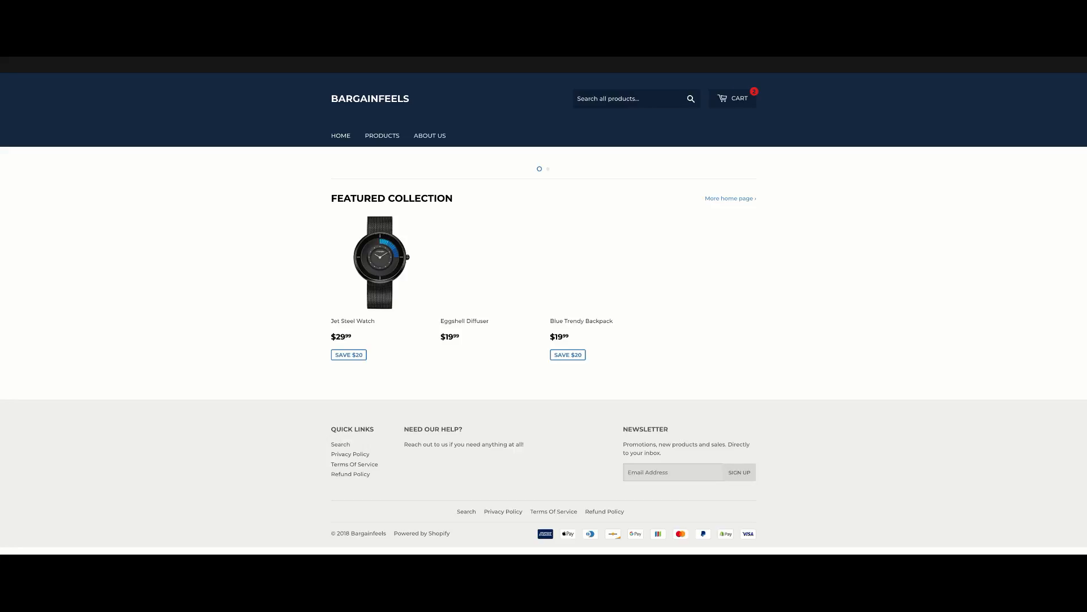
key("super+w")
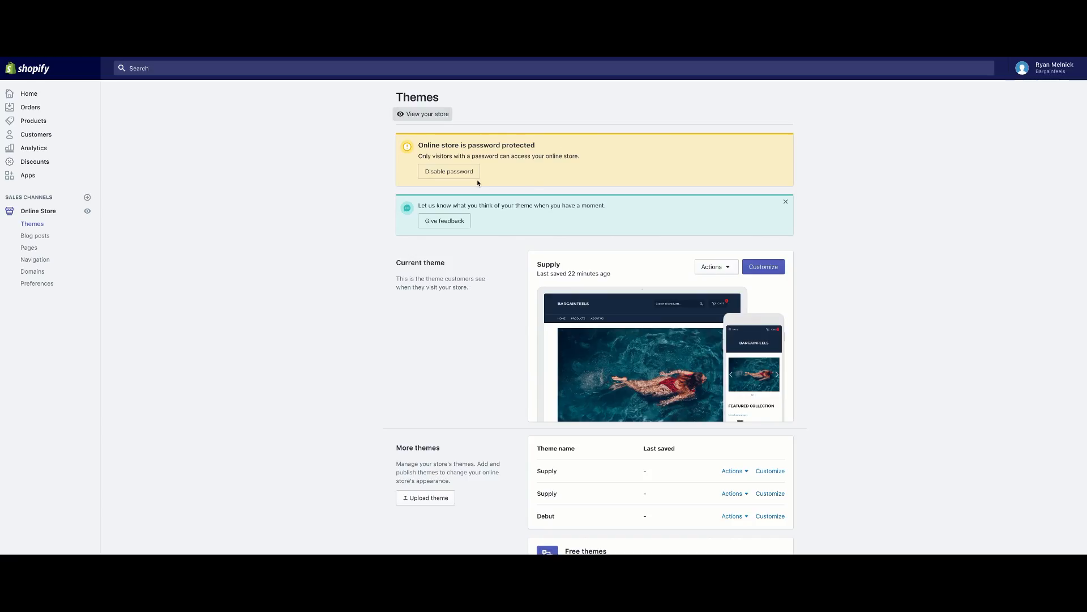
left_click(454, 177)
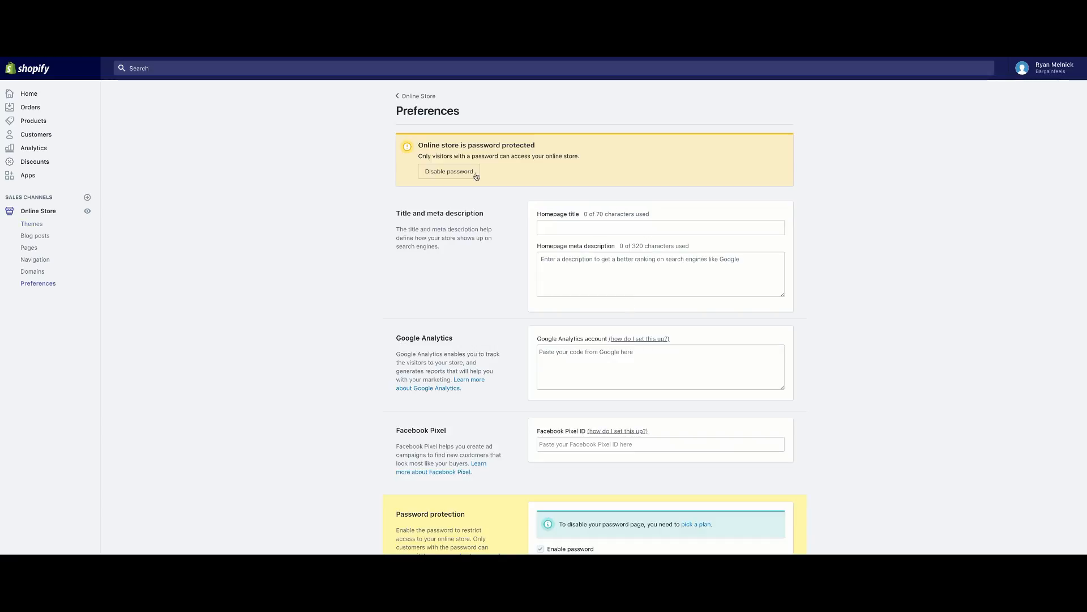
scroll(470, 170, "down", 2)
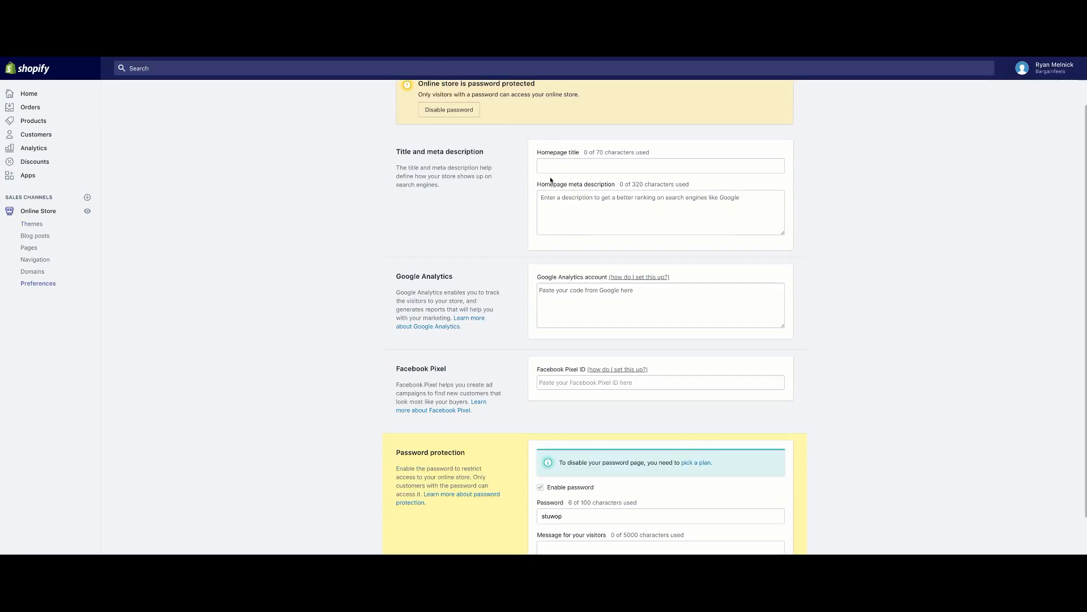
Enter 'Bargain Feels' as the Homepage title.
left_click(569, 165)
scroll(563, 215, "down", 2)
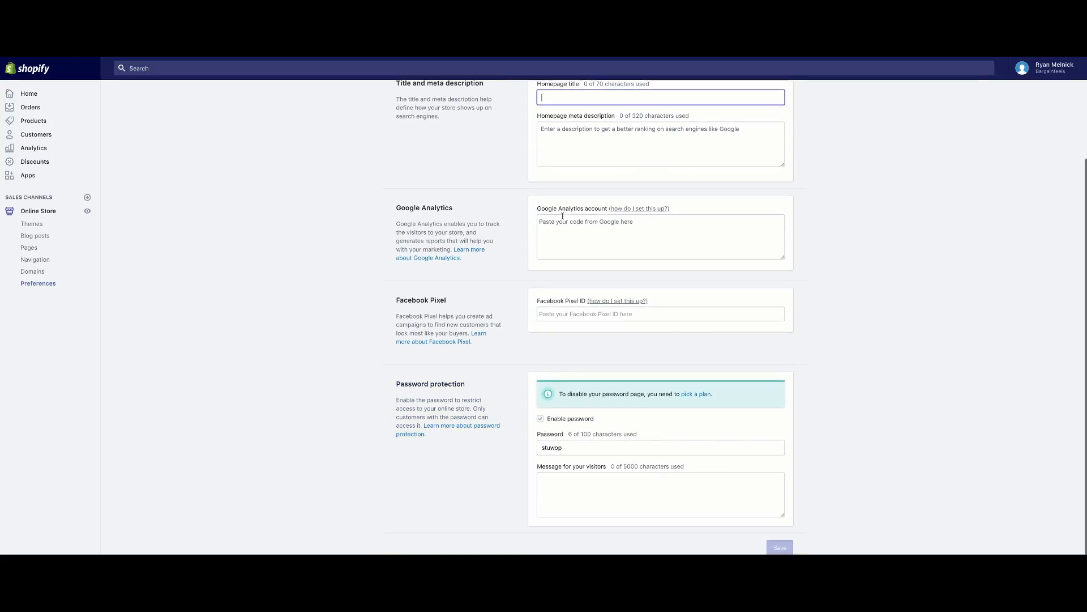
scroll(563, 216, "down", 1)
scroll(561, 215, "up", 3)
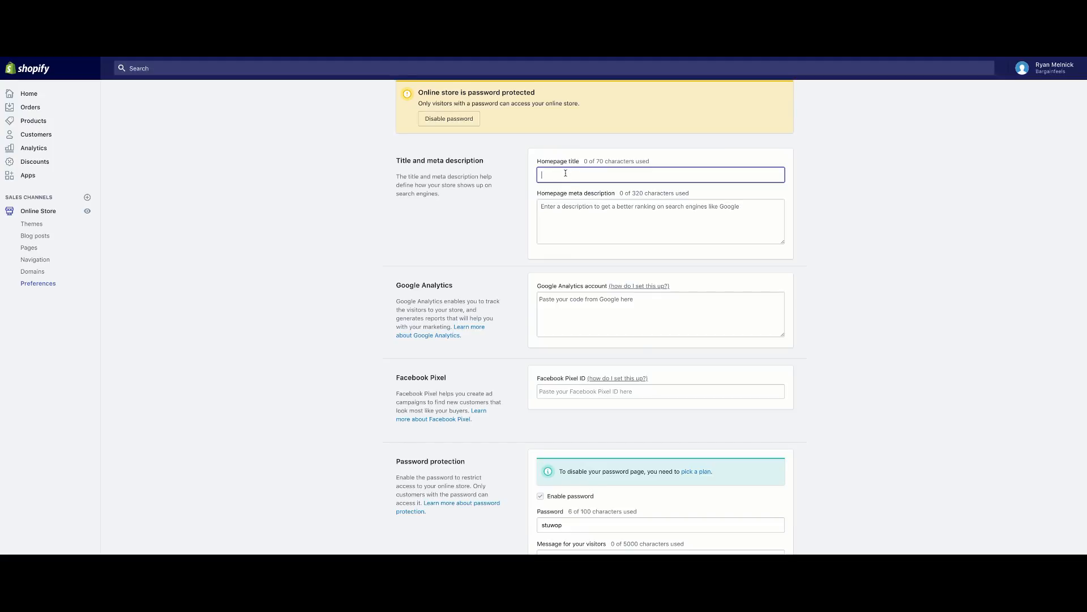
type("Bar")
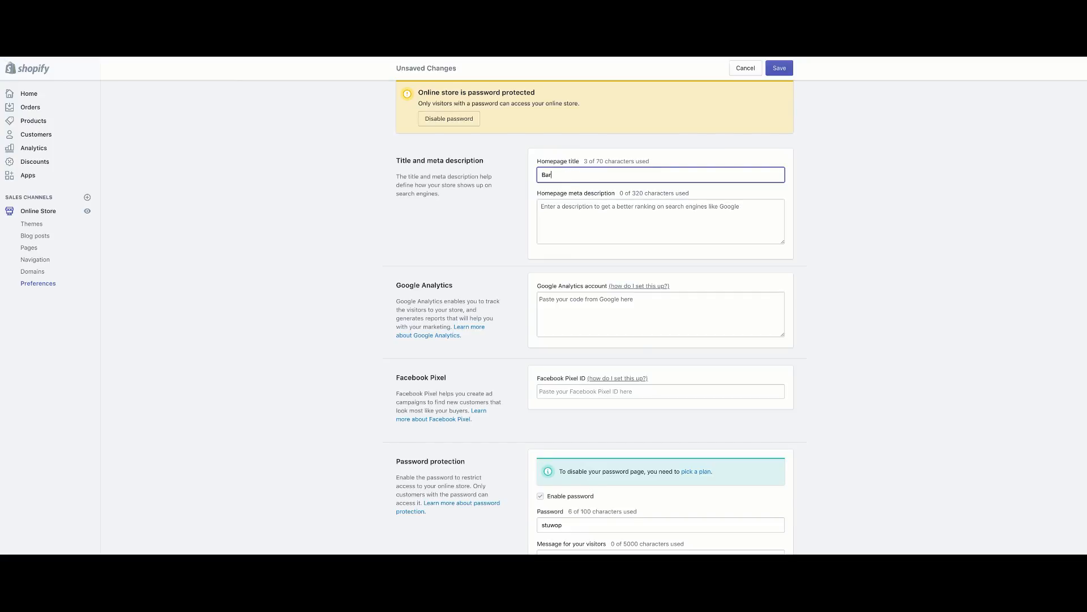
type("gain Feels Sy")
key("BackSpace")
type("tore")
left_click(579, 174)
type("- Online")
left_click_drag(633, 177, 583, 177)
key("BackSpace")
Set the Homepage meta description to 'The best gifts and items in the world!'.
left_click(588, 206)
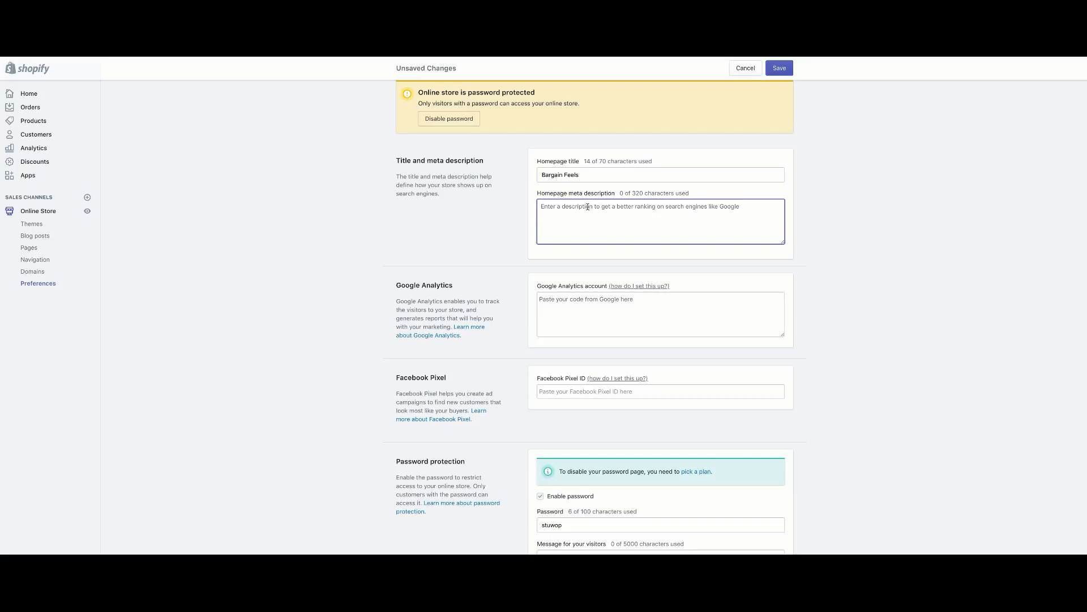
type("The best ")
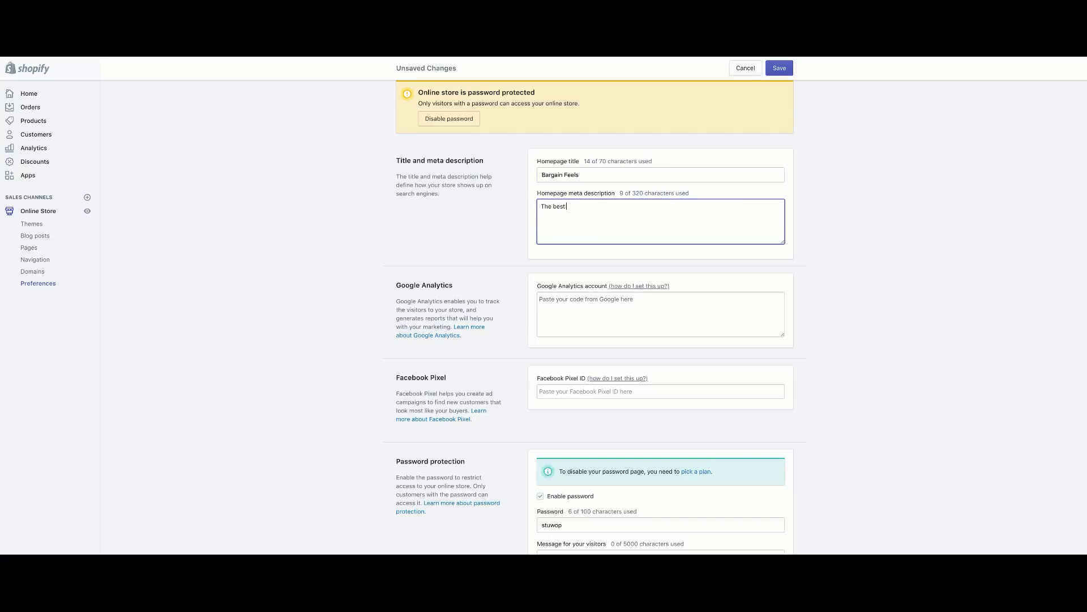
type("gifts and items in the world!")
left_click(196, 145)
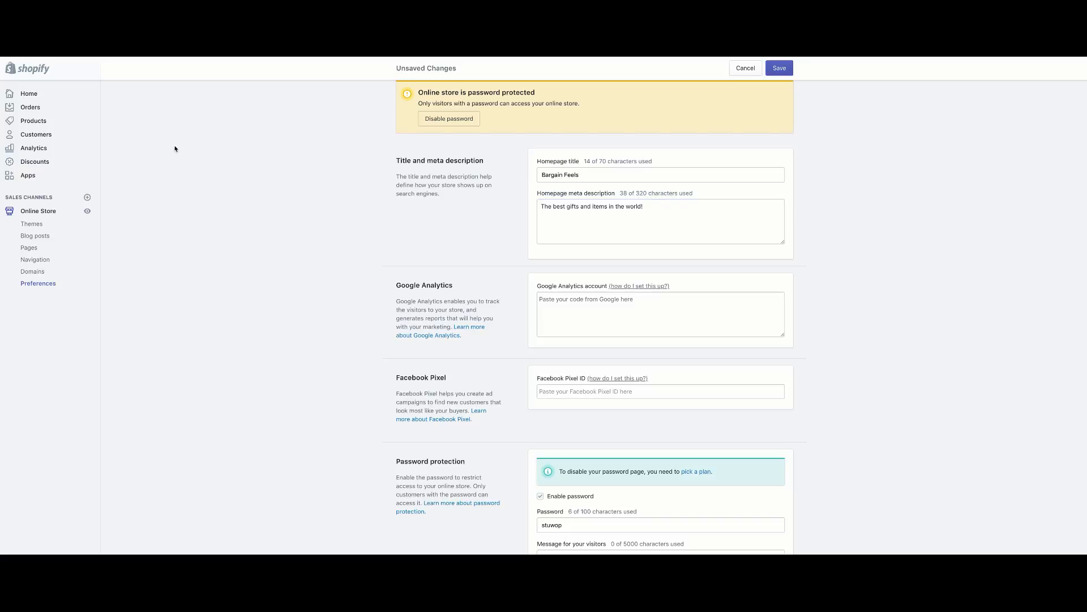
left_click_drag(541, 206, 589, 223)
left_click(490, 209)
scroll(509, 246, "down", 3)
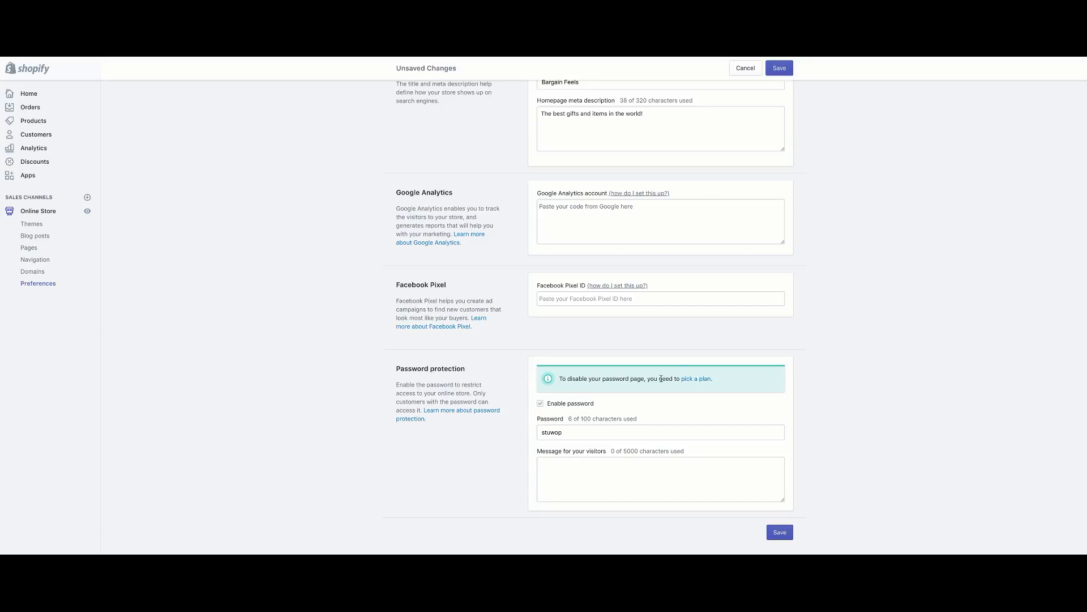
Leave Preferences unsaved to view plans: Basic $29, Shopify $79, Advanced $299, trial ending July 22nd.
left_click(695, 379)
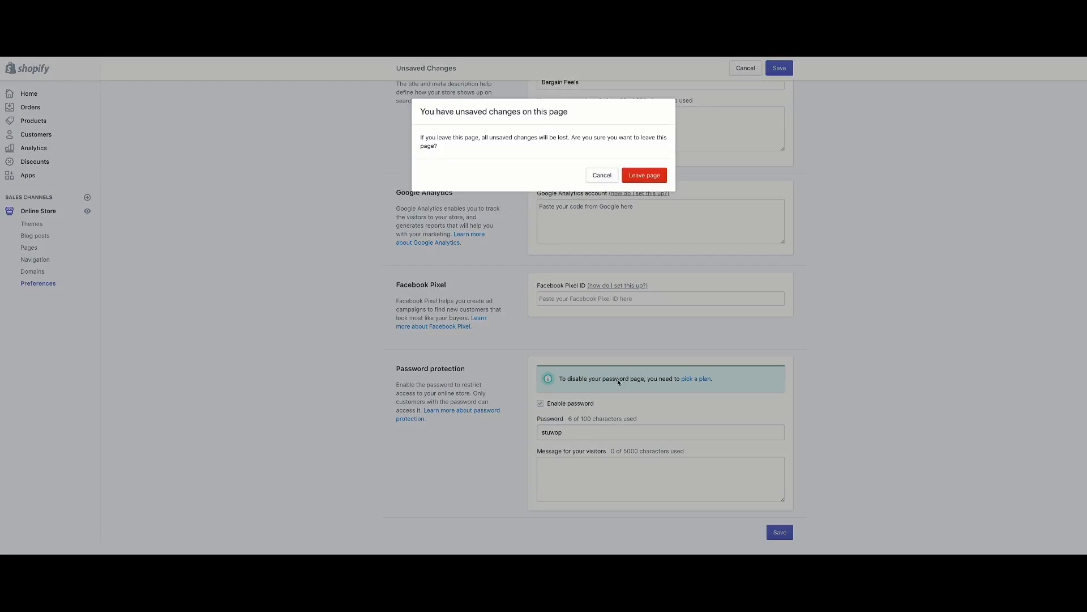
left_click(631, 178)
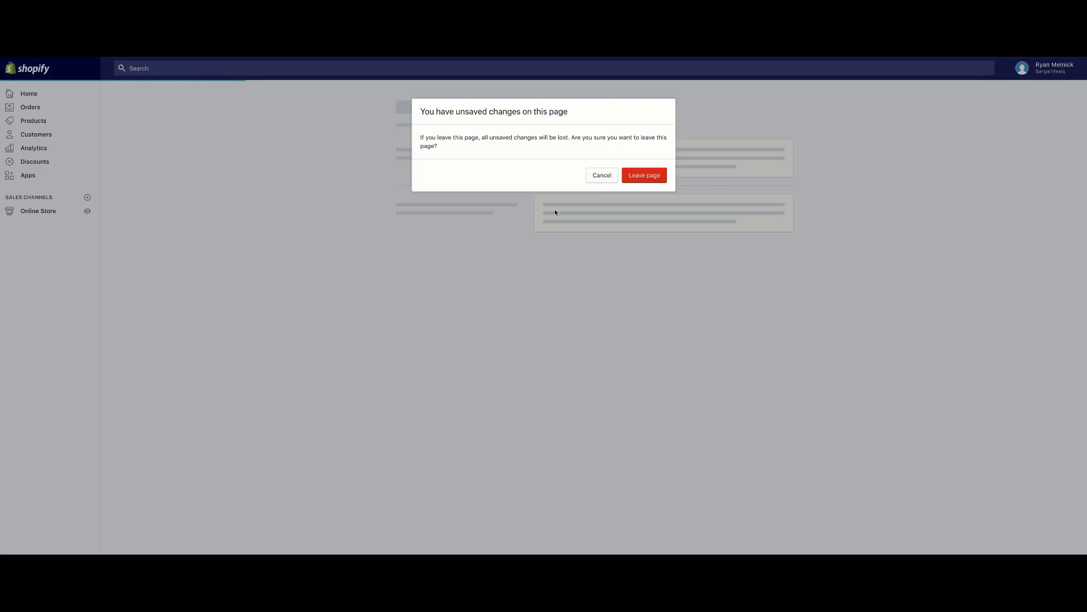
scroll(335, 258, "down", 2)
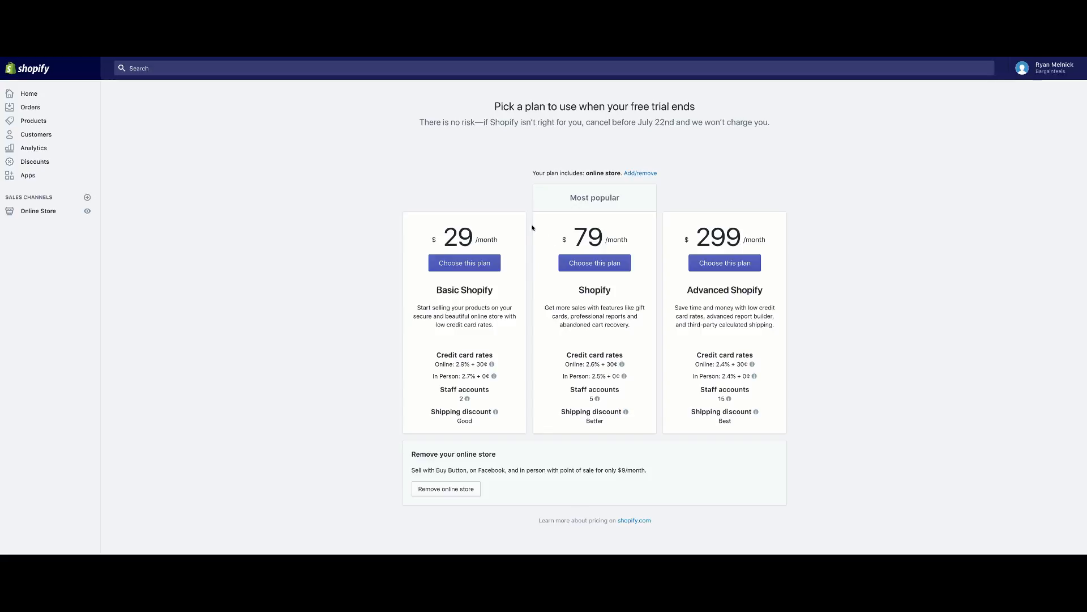
left_click_drag(636, 121, 676, 122)
left_click(667, 130)
left_click_drag(638, 122, 674, 122)
left_click(265, 241)
Reopen Online Store Preferences and confirm the homepage title and description fields are empty.
left_click(46, 95)
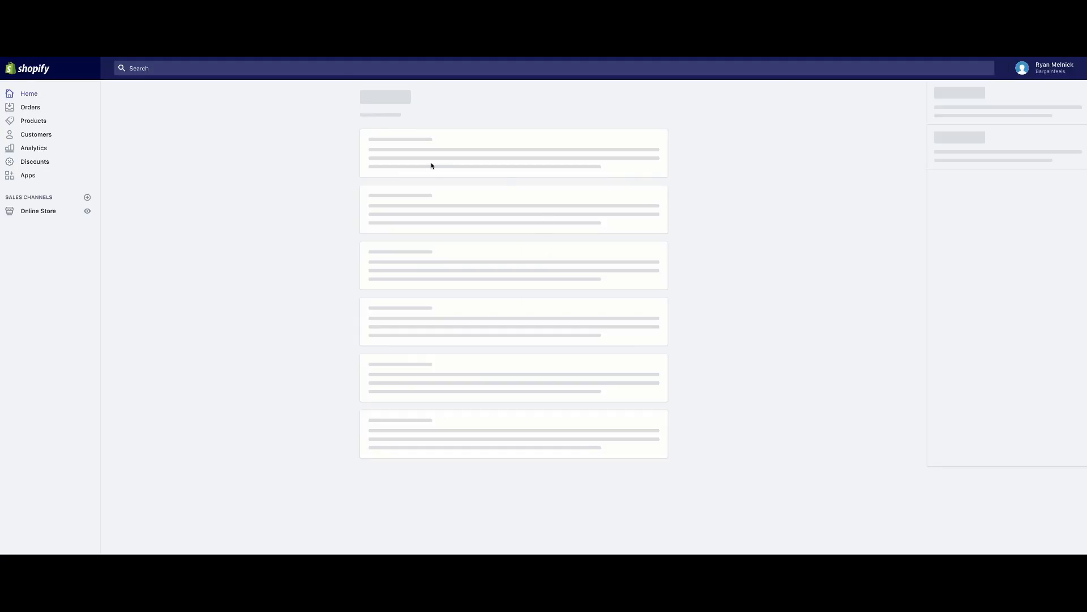
scroll(352, 325, "down", 1)
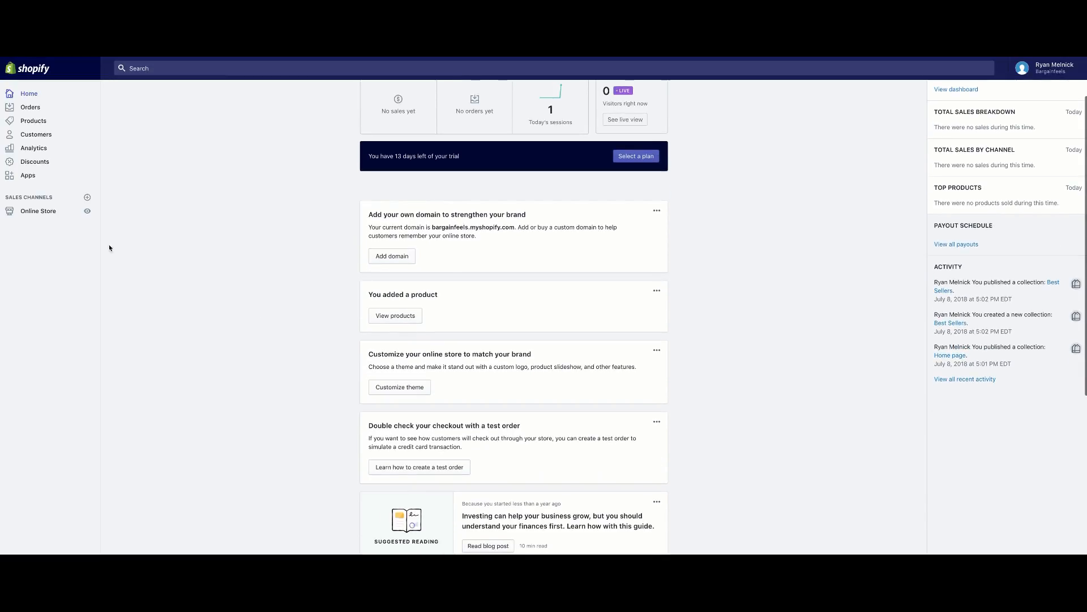
left_click(48, 211)
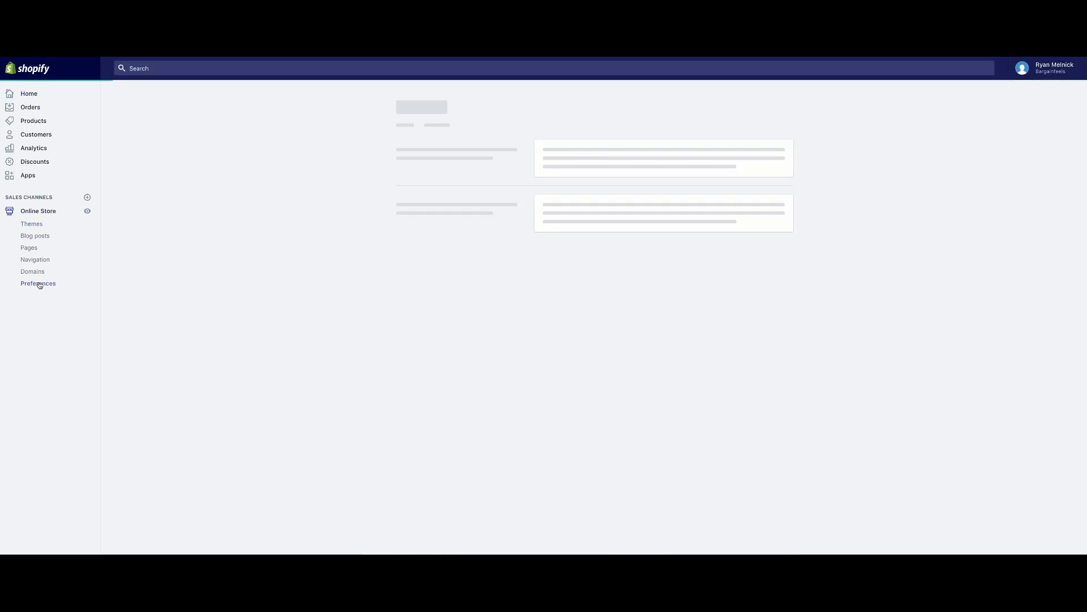
scroll(494, 344, "down", 5)
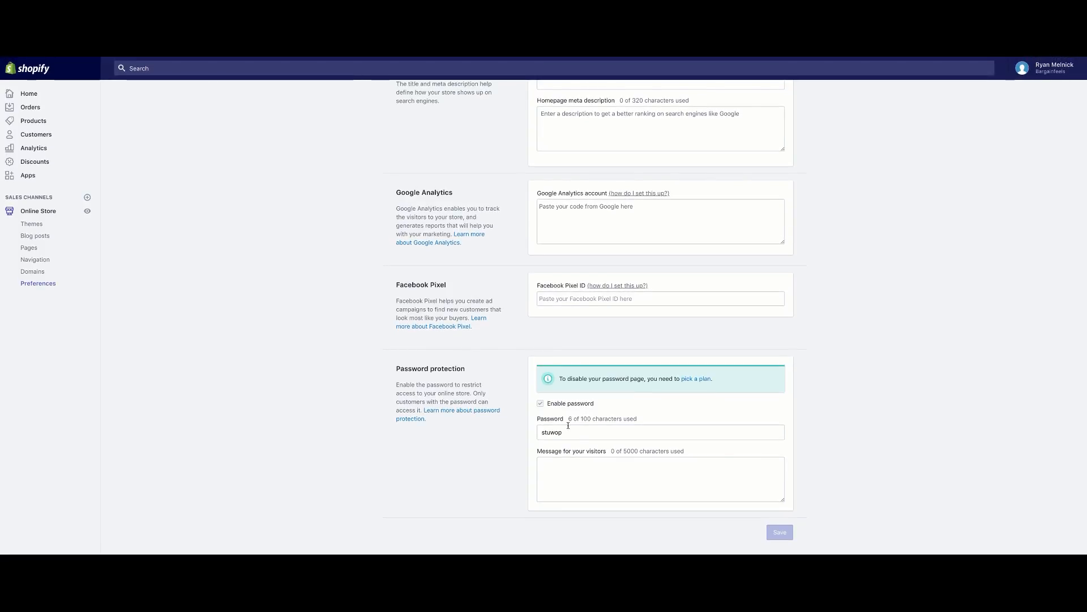
scroll(345, 296, "up", 2)
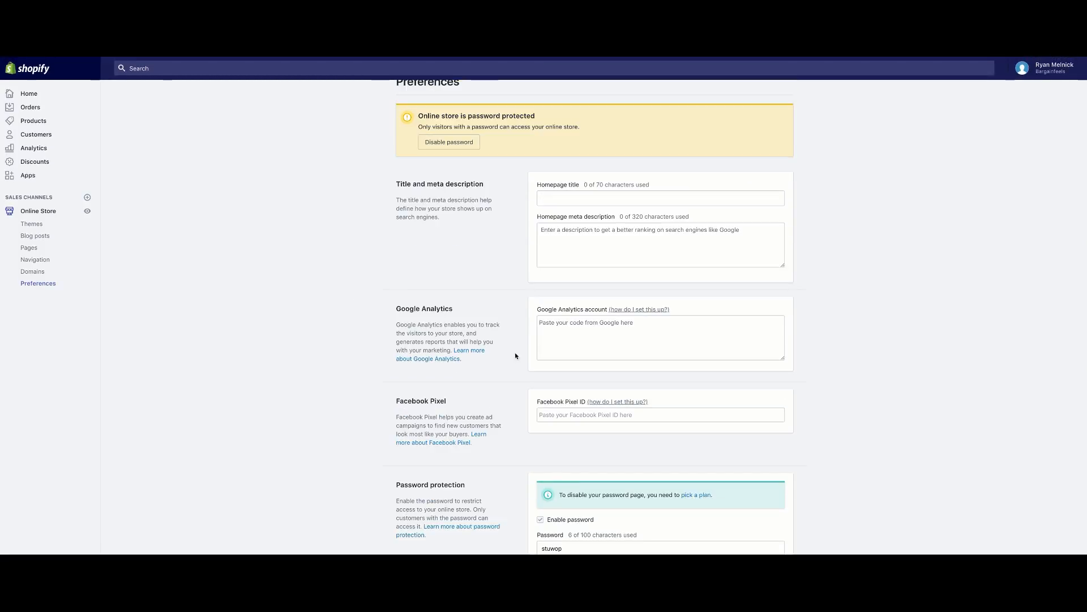
scroll(362, 336, "up", 1)
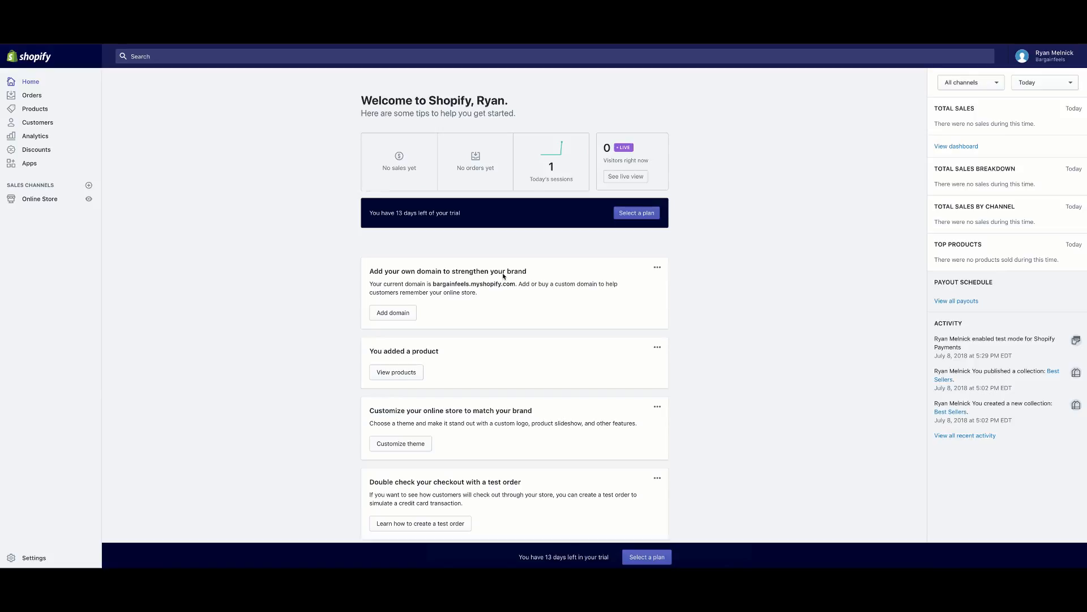
left_click(89, 198)
left_click(88, 201)
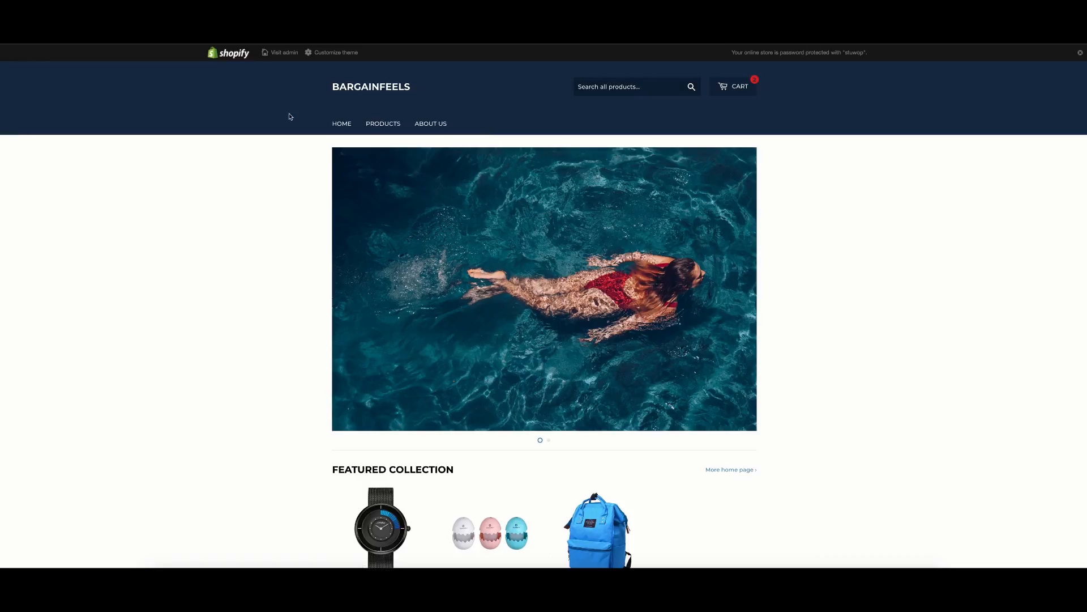
left_click(386, 124)
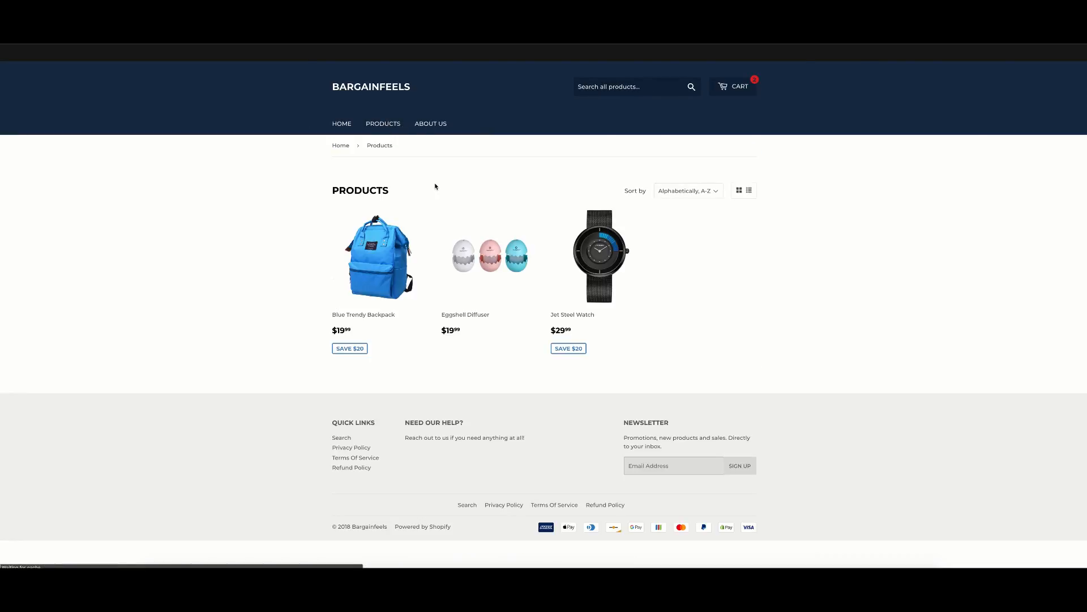
left_click(430, 124)
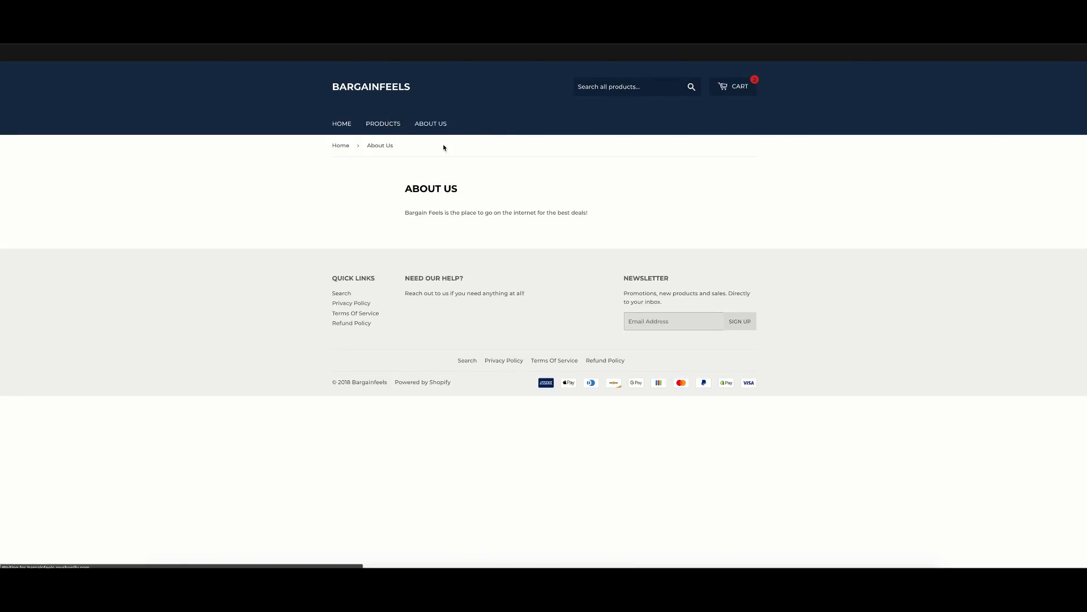
left_click(492, 358)
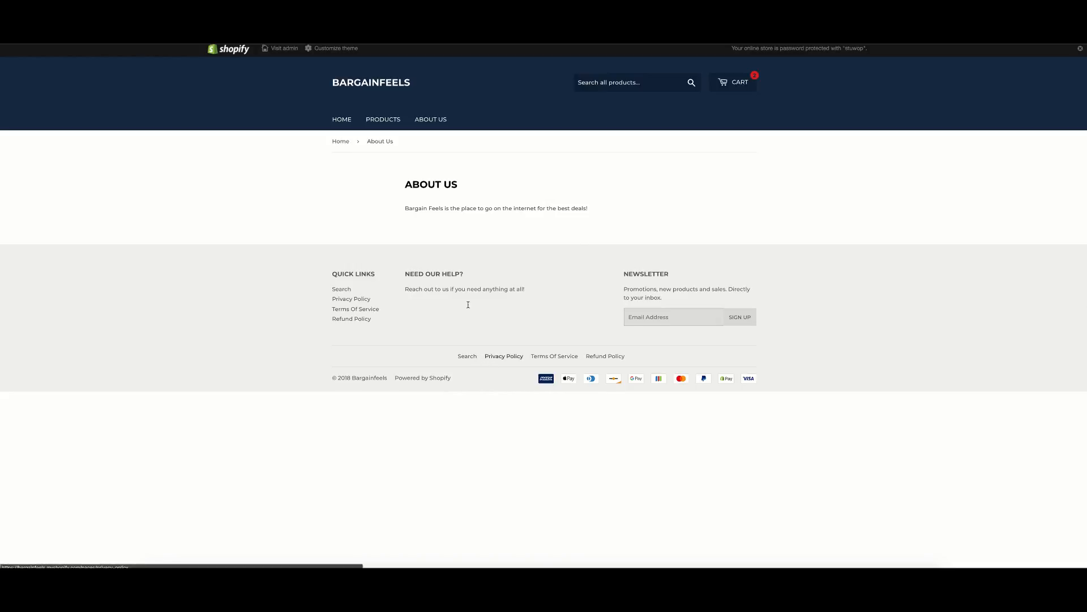
scroll(392, 196, "down", 20)
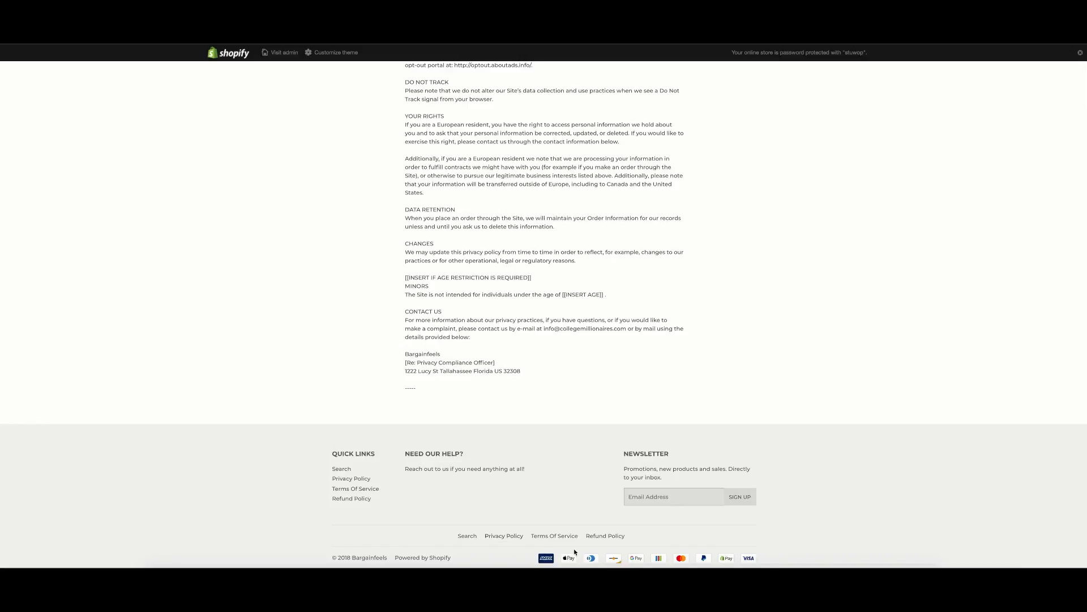
left_click(554, 536)
scroll(371, 379, "down", 20)
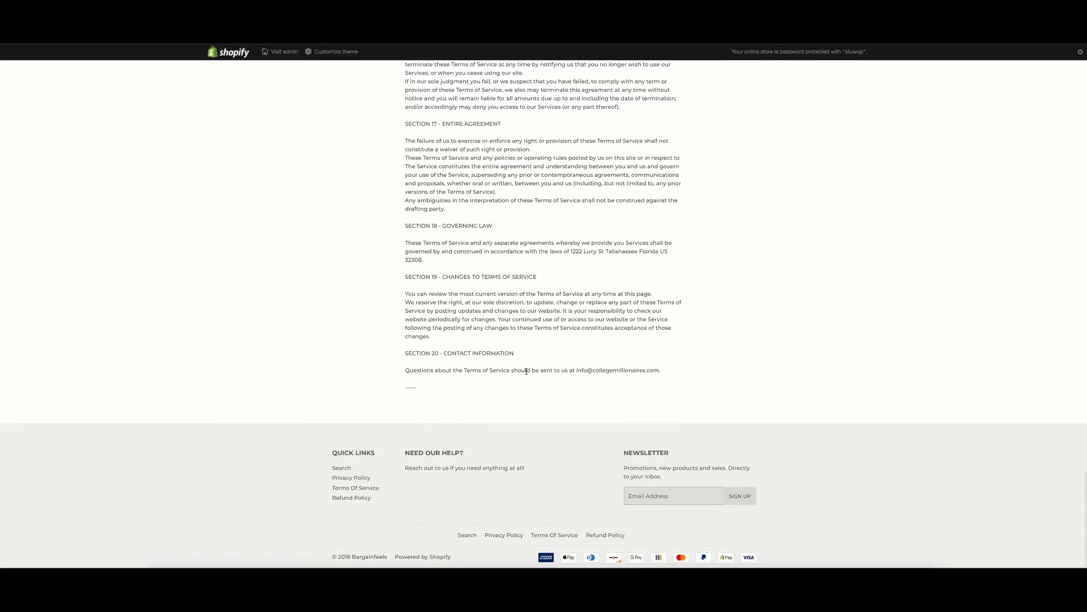
left_click_drag(578, 370, 649, 370)
left_click(644, 362)
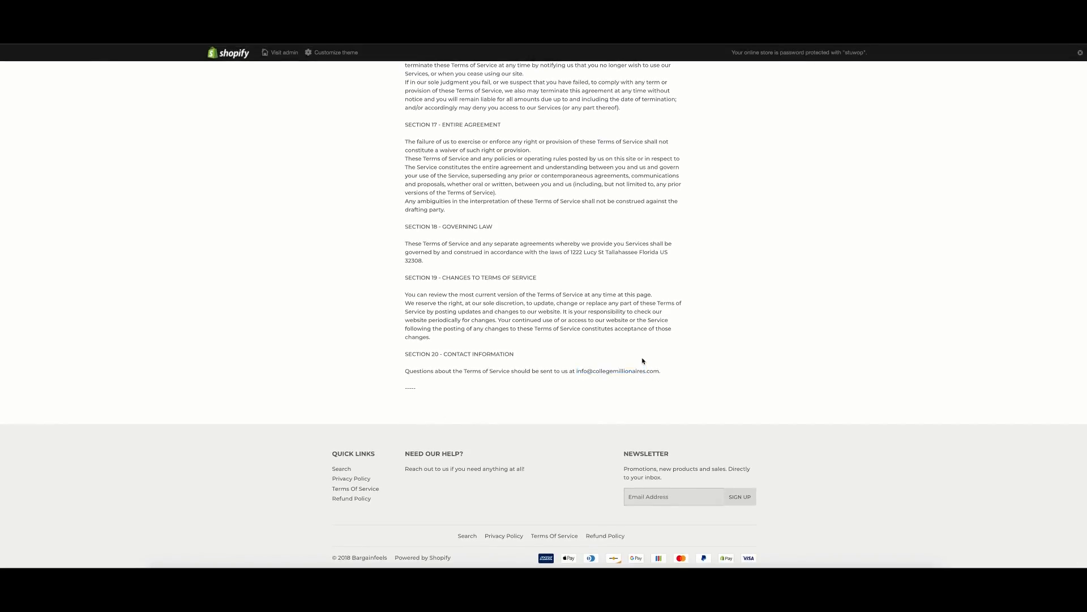
left_click(605, 536)
scroll(522, 289, "down", 15)
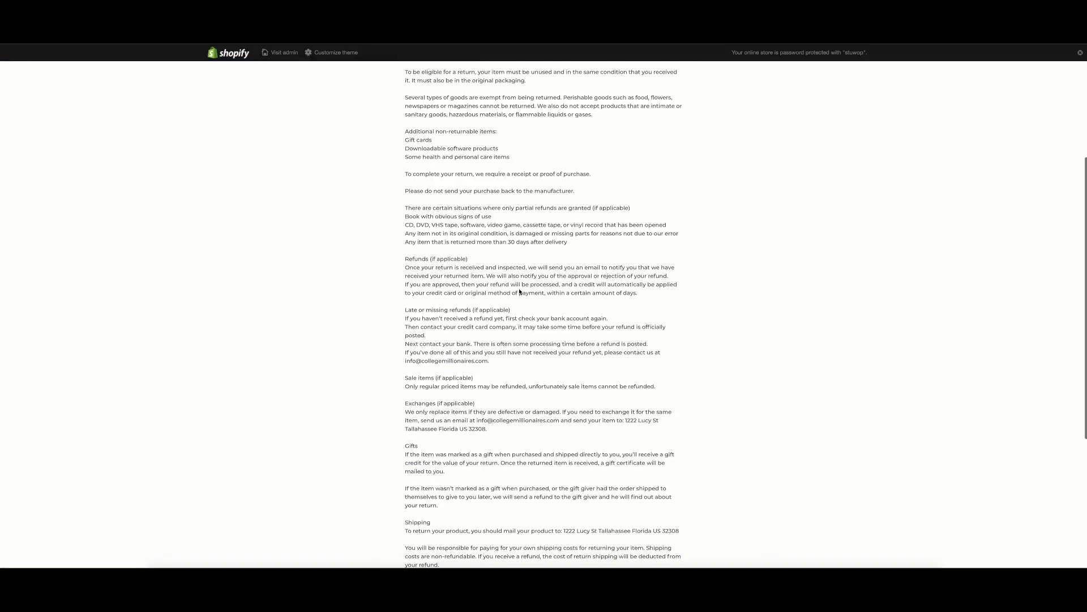
scroll(409, 249, "down", 3)
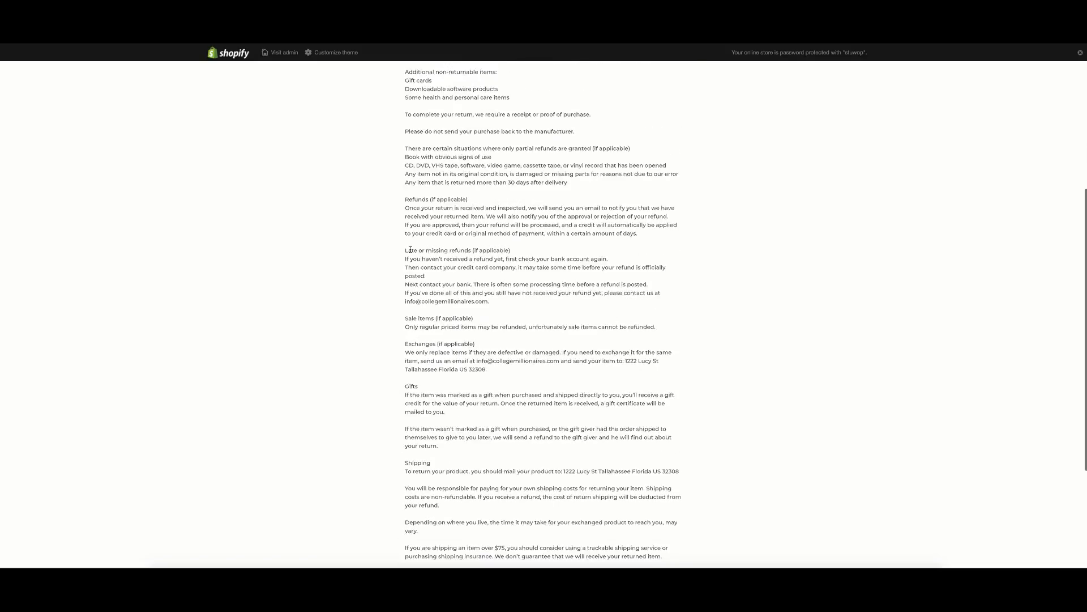
scroll(413, 262, "up", 5)
left_click(635, 86)
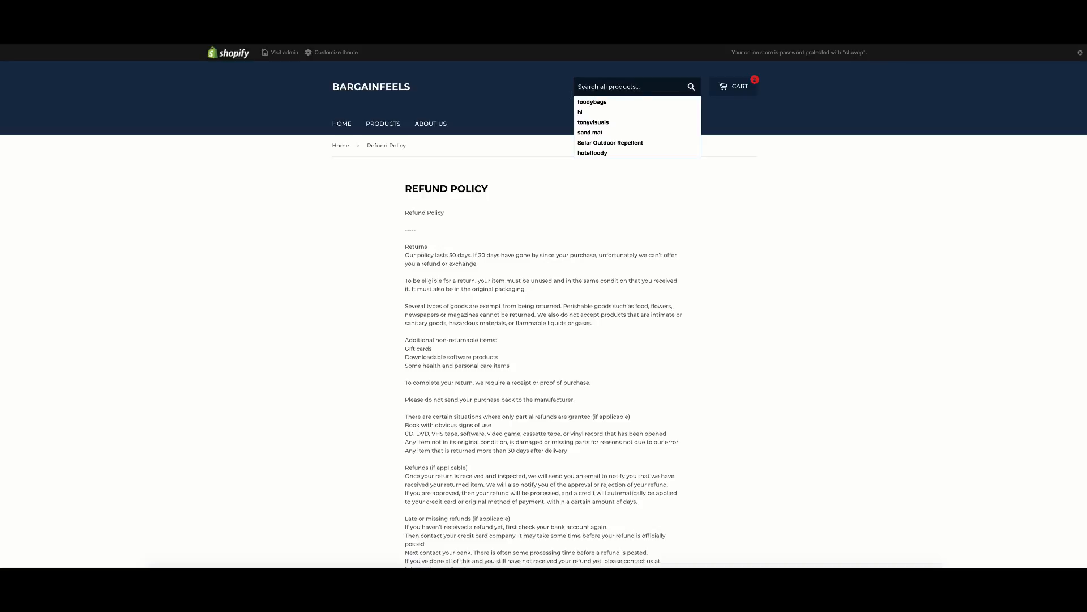
left_click(556, 96)
scroll(668, 249, "down", 2)
scroll(668, 249, "up", 2)
left_click(613, 89)
left_click(529, 163)
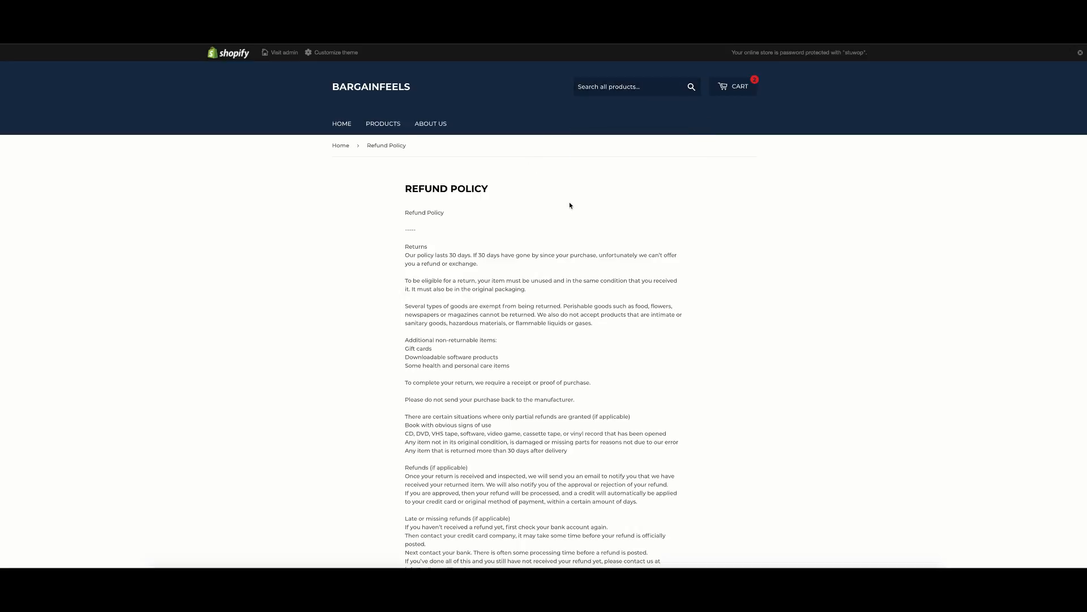
left_click(435, 125)
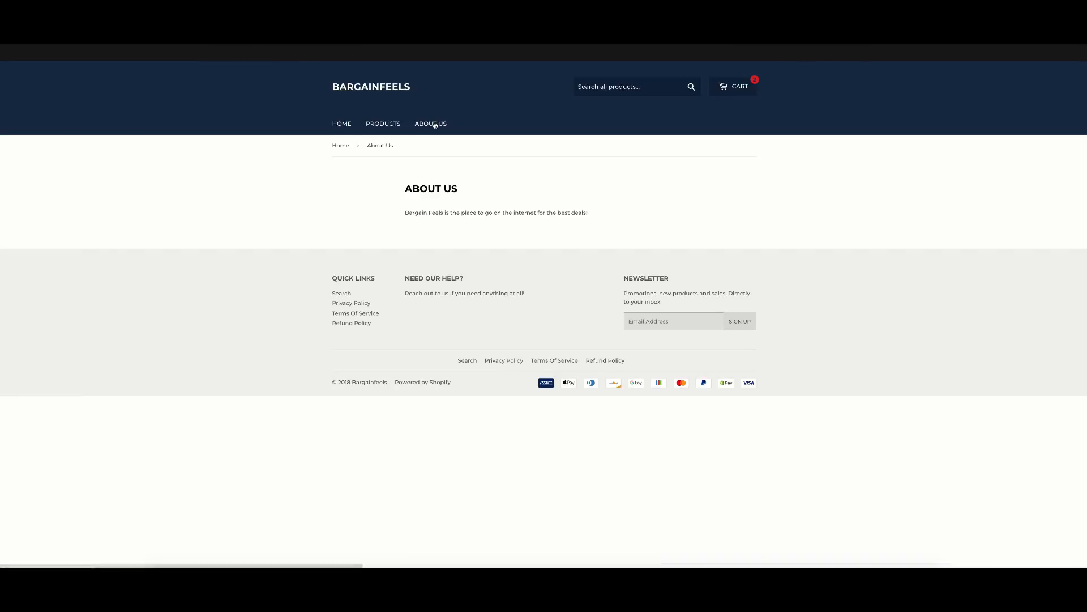
left_click(380, 124)
left_click(342, 124)
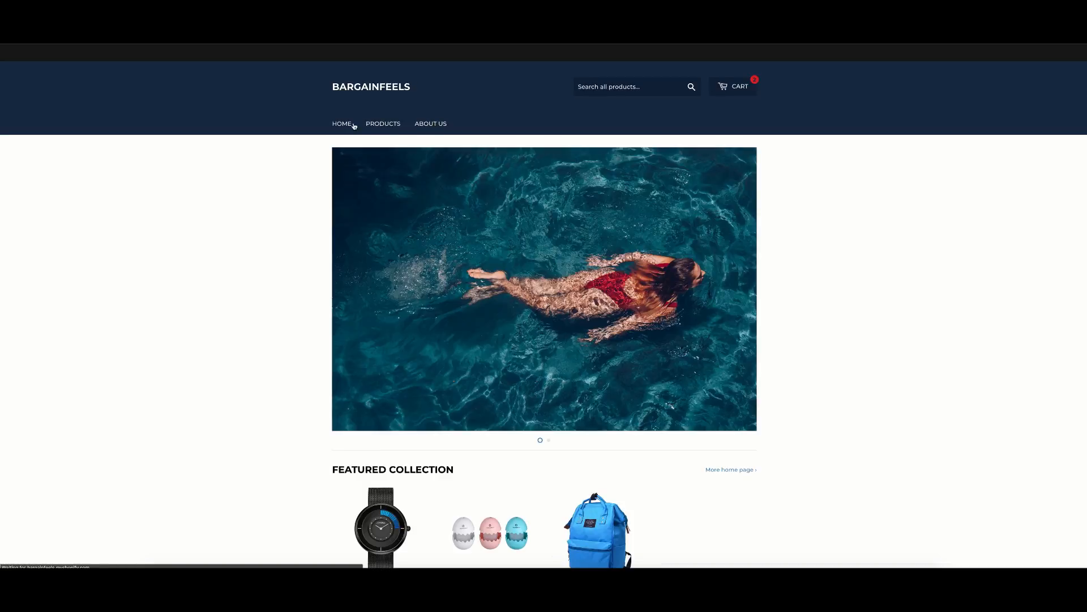
left_click(738, 90)
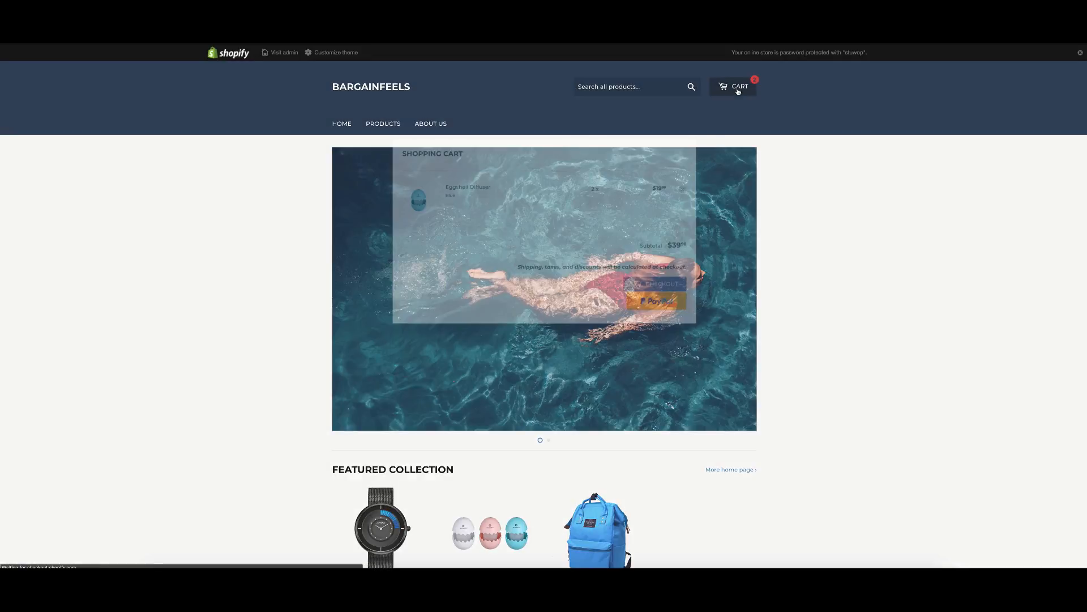
left_click(691, 148)
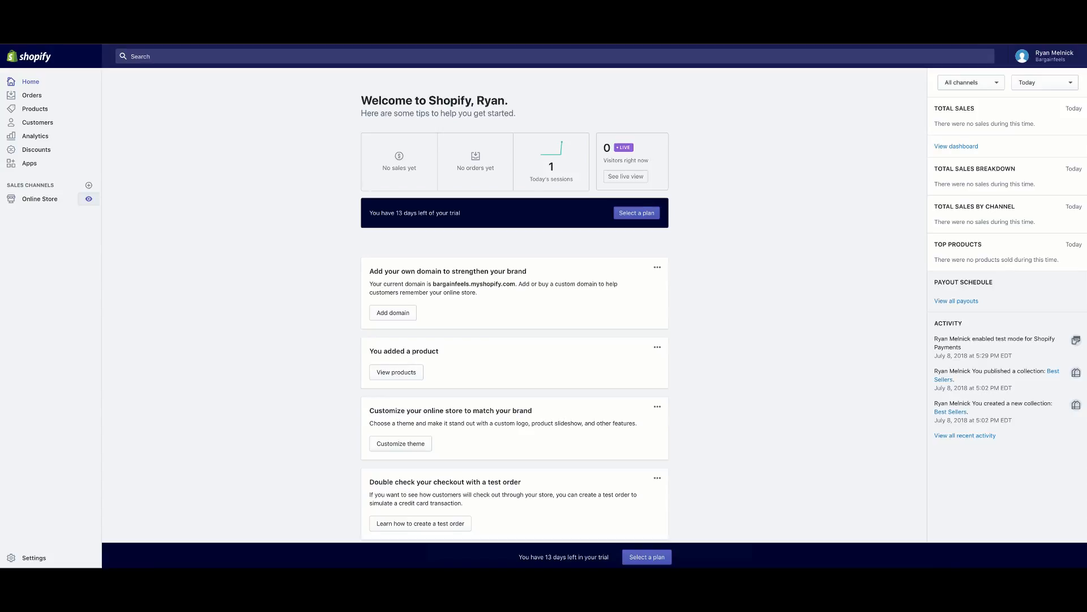
Open the theme editor for the current Supply theme.
left_click(53, 202)
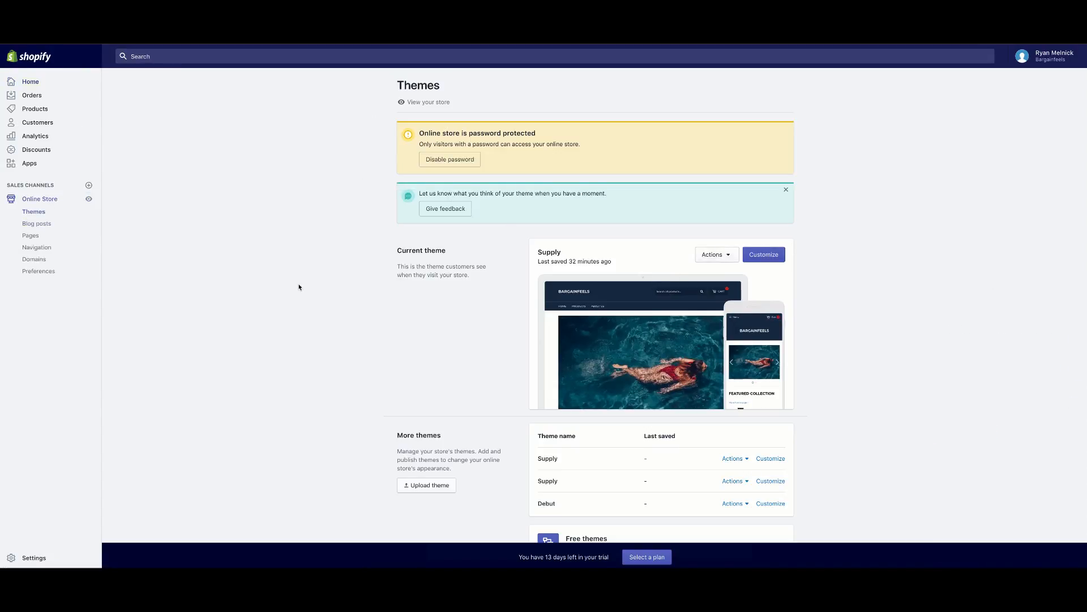
scroll(836, 195, "down", 3)
left_click(764, 179)
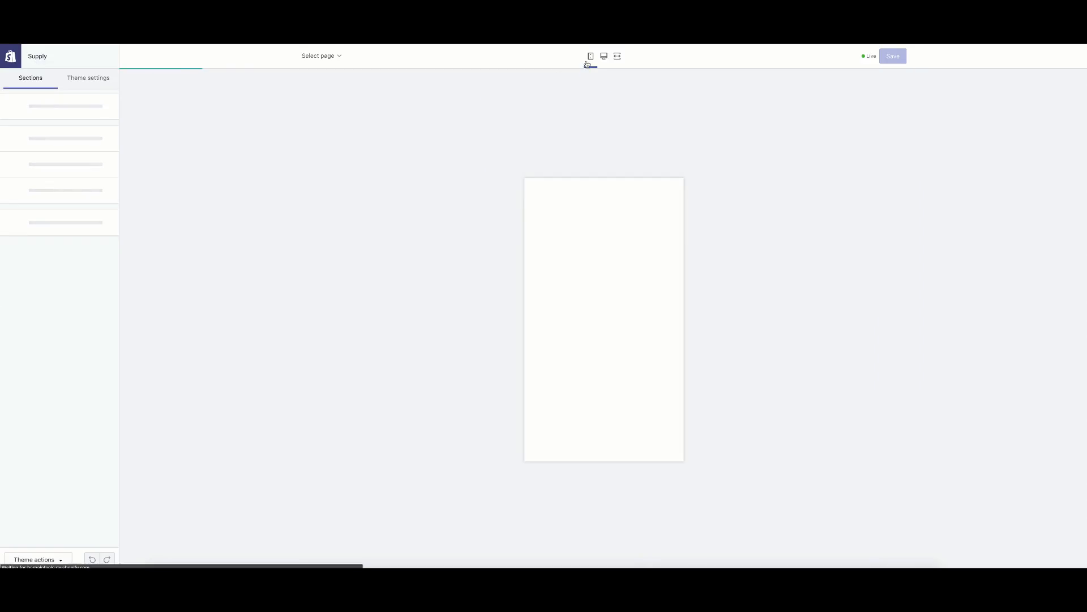
scroll(632, 271, "down", 8)
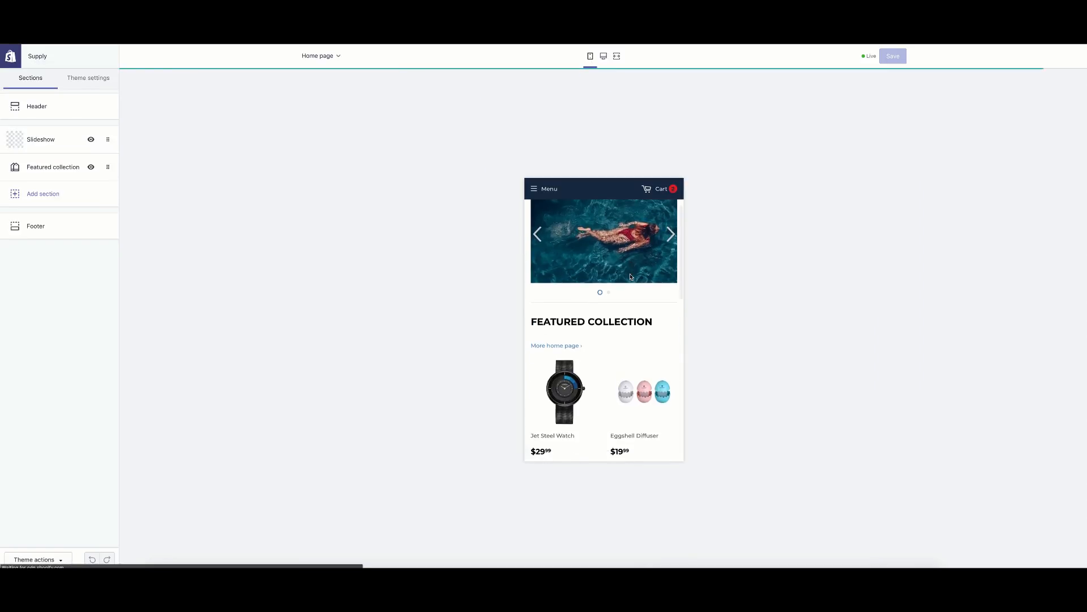
scroll(631, 277, "down", 5)
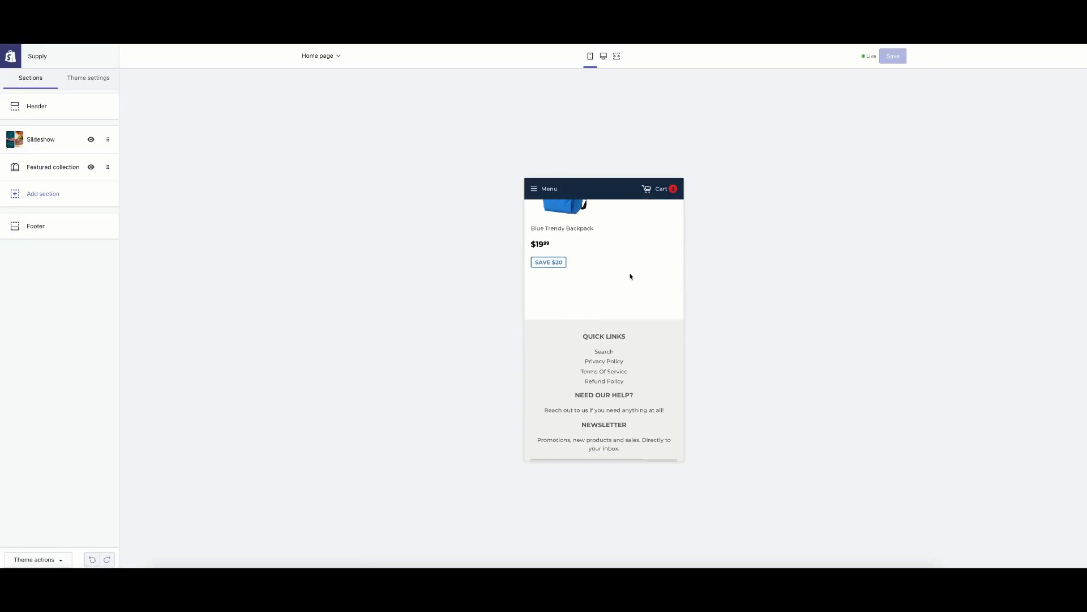
In the mobile preview, visit the Products, About Us and Terms Of Service pages.
left_click(535, 191)
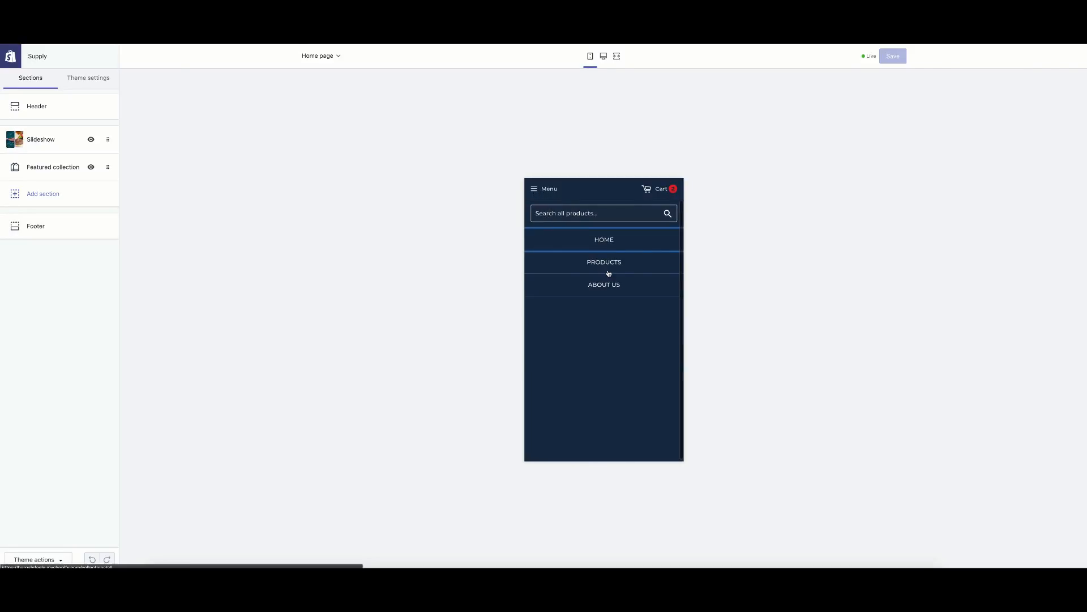
left_click(607, 271)
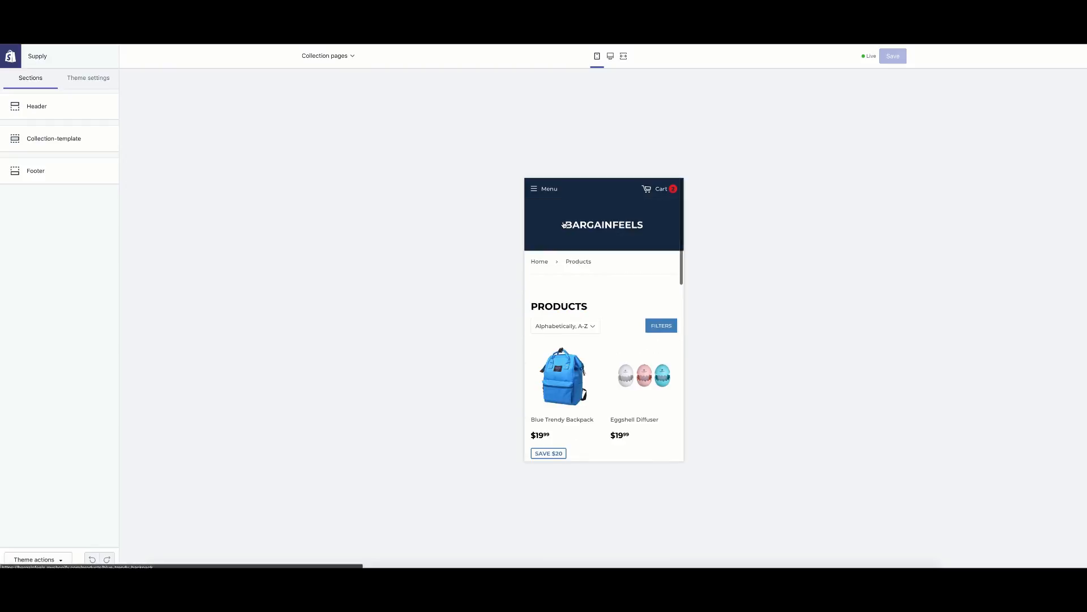
left_click(536, 188)
left_click(585, 283)
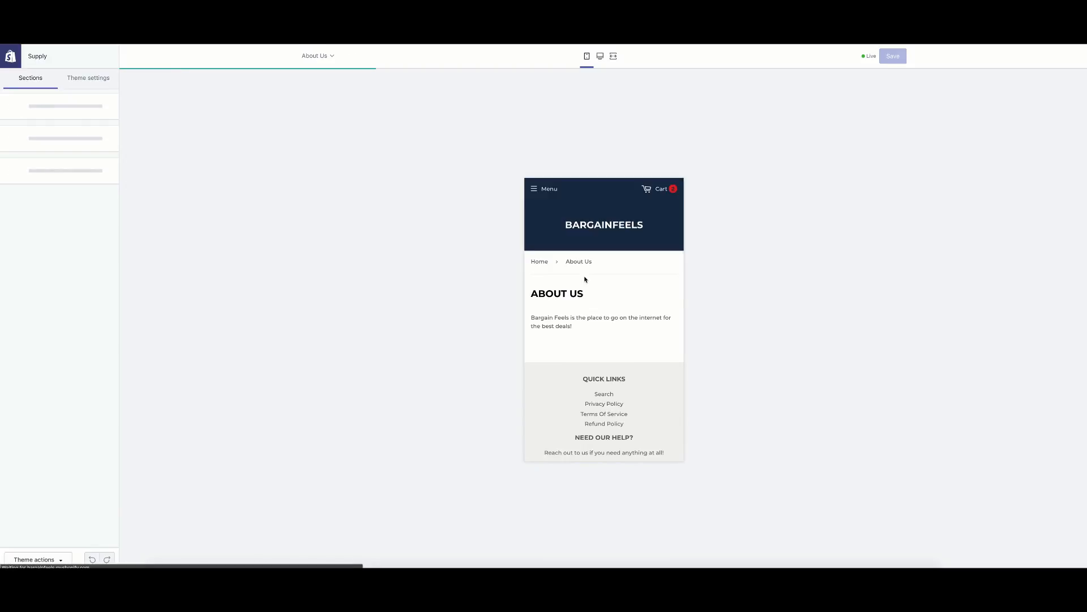
scroll(585, 278, "down", 3)
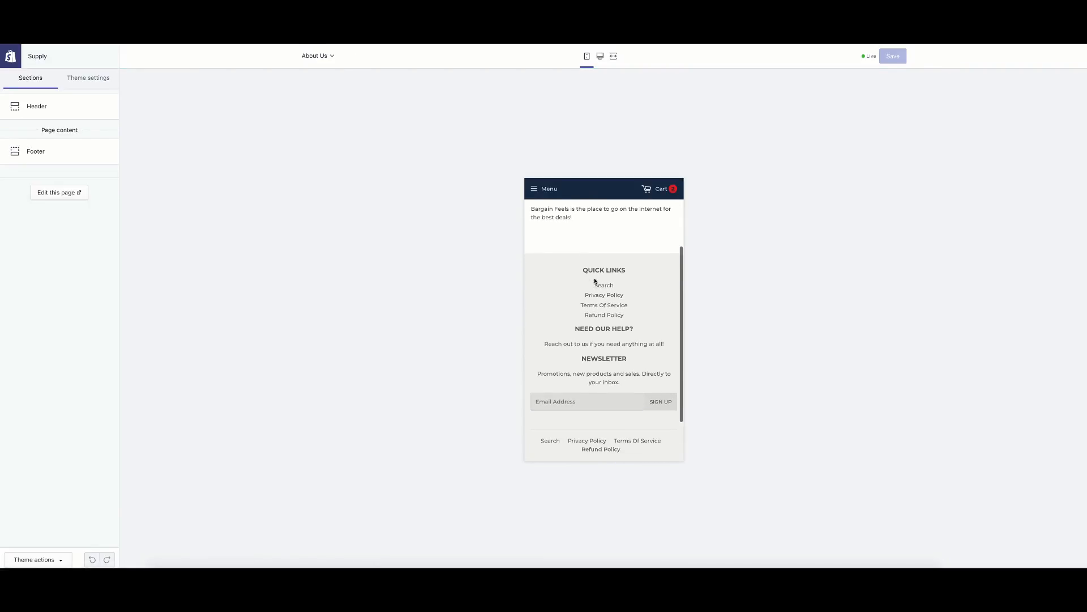
left_click(609, 304)
scroll(603, 291, "down", 2)
scroll(602, 293, "up", 3)
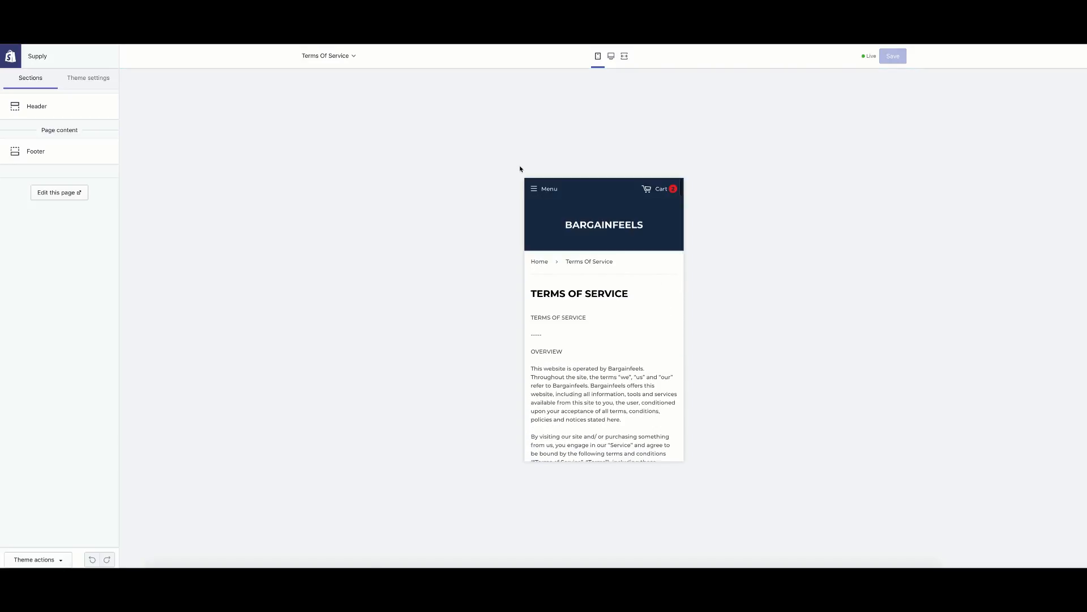
Exit the theme editor back to Themes and go to the store Settings.
left_click(533, 188)
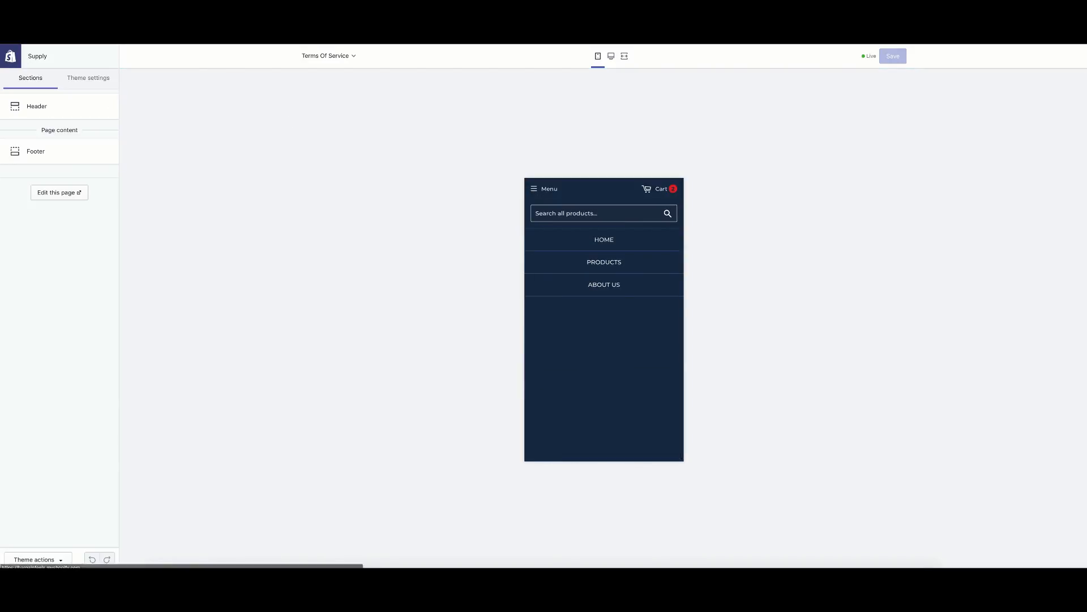
left_click_drag(39, 56, 35, 56)
left_click(17, 59)
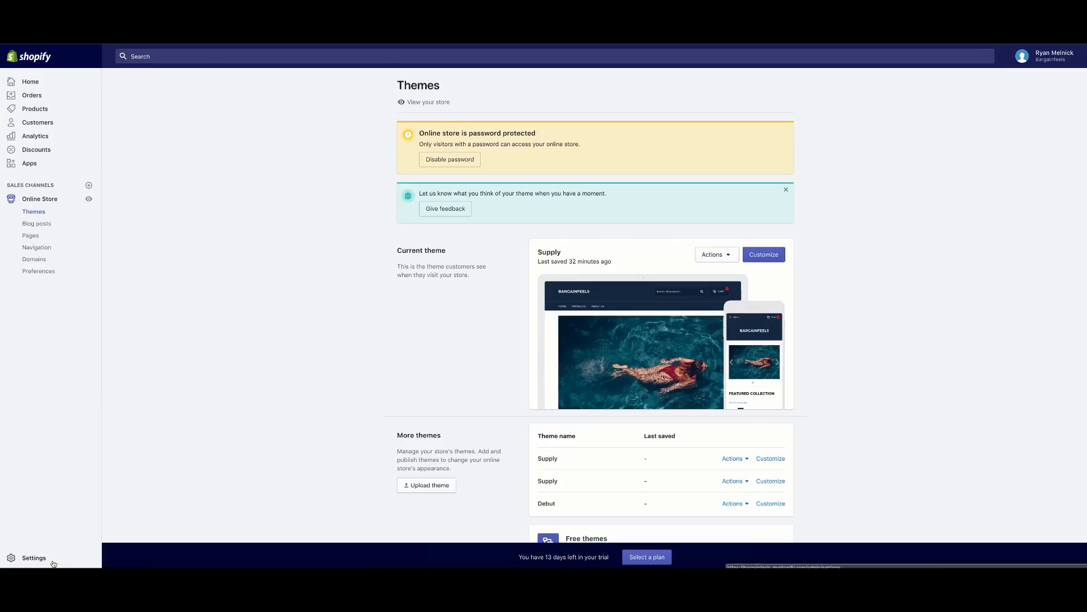
left_click(52, 561)
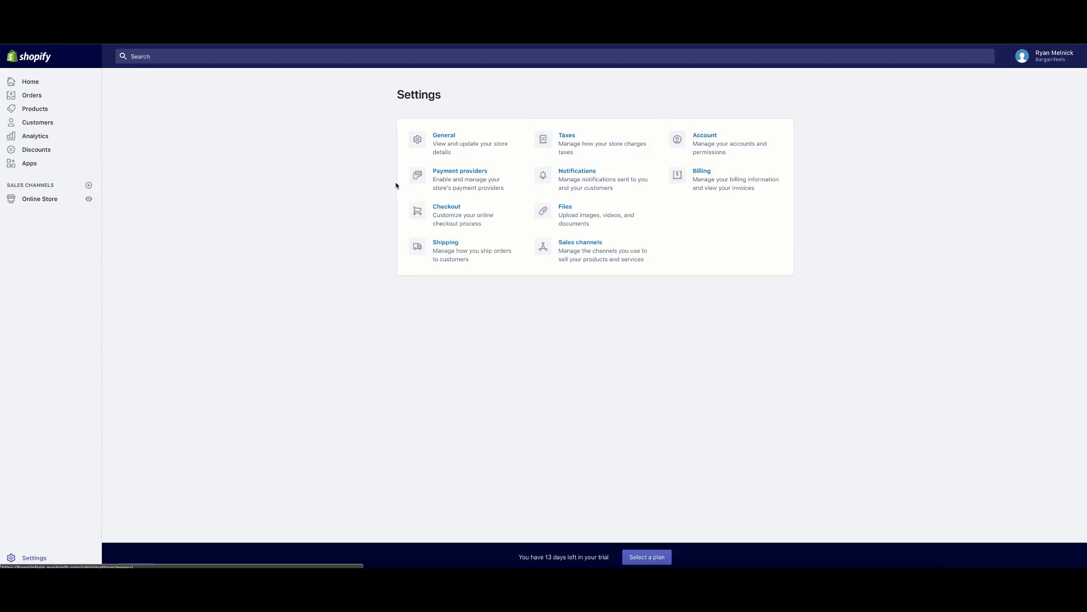
Save Shopify Payments with Use test mode ticked, then view the live Bargainfeels storefront.
left_click(479, 173)
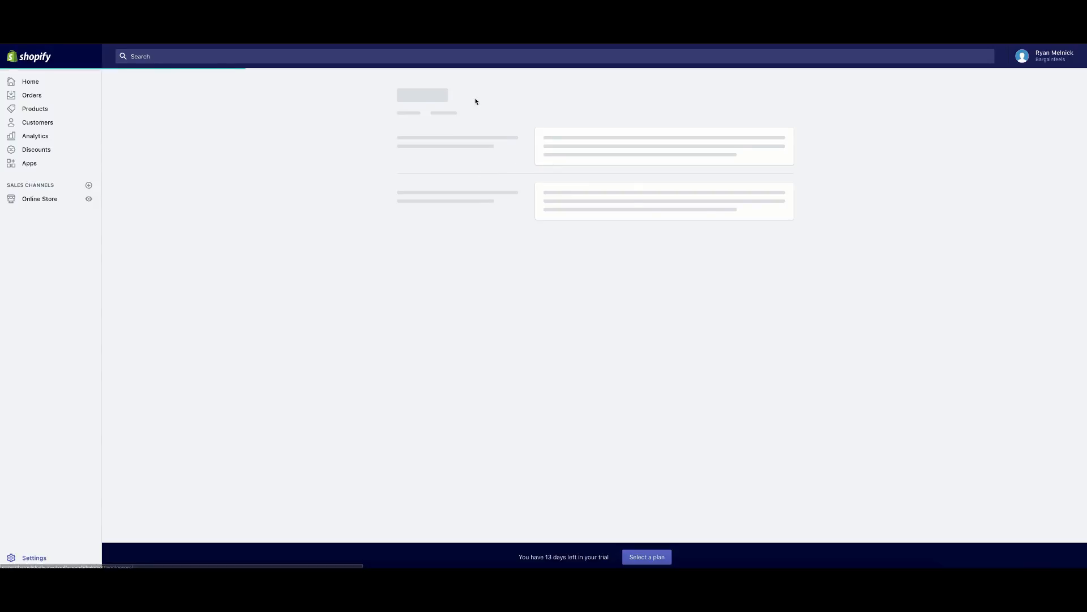
left_click(770, 233)
left_click(688, 270)
left_click(691, 270)
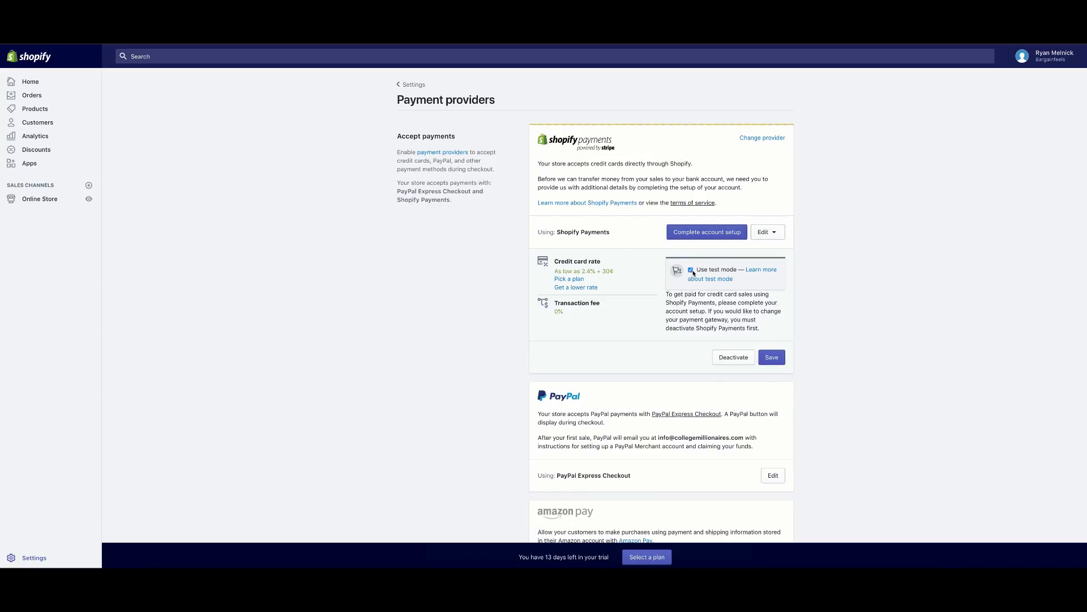
left_click(785, 358)
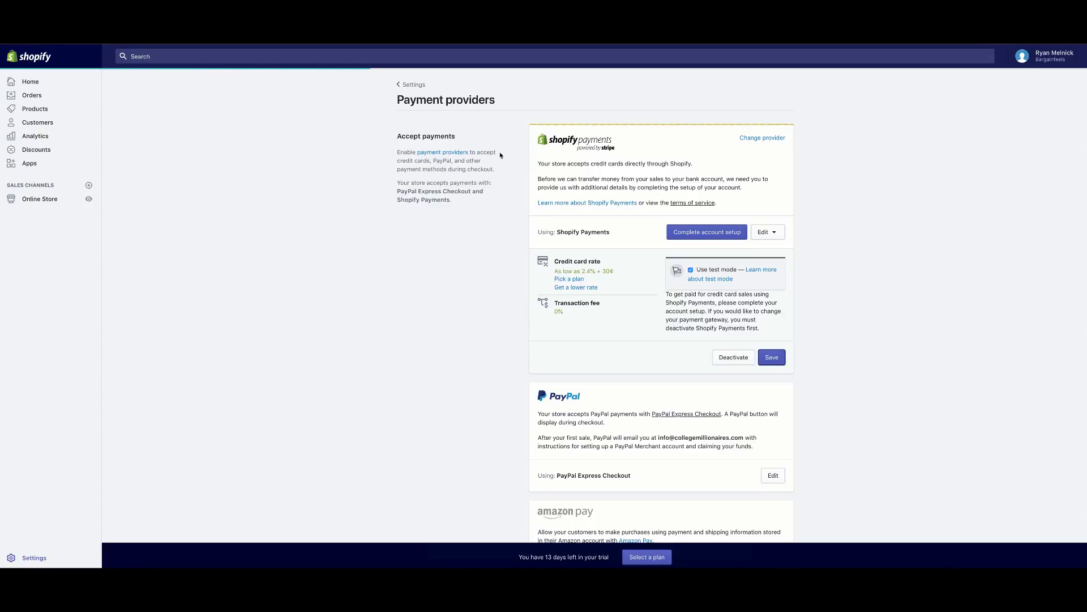
left_click(619, 539)
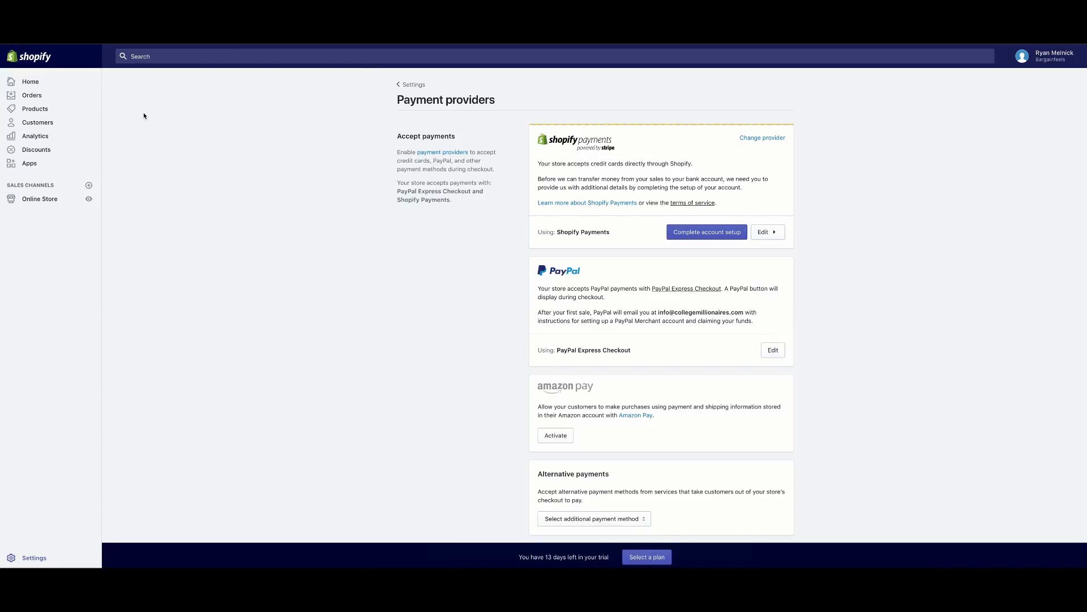
left_click(89, 199)
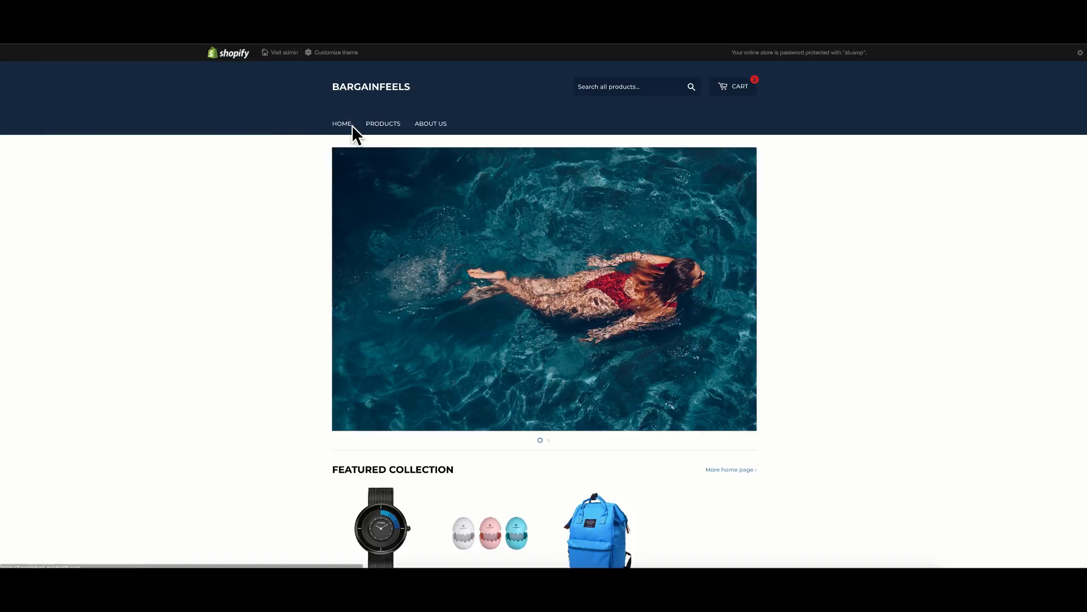
Reset the cart to one Eggshell Diffuser and check out, reaching 'Checkout isn't available'.
left_click(373, 132)
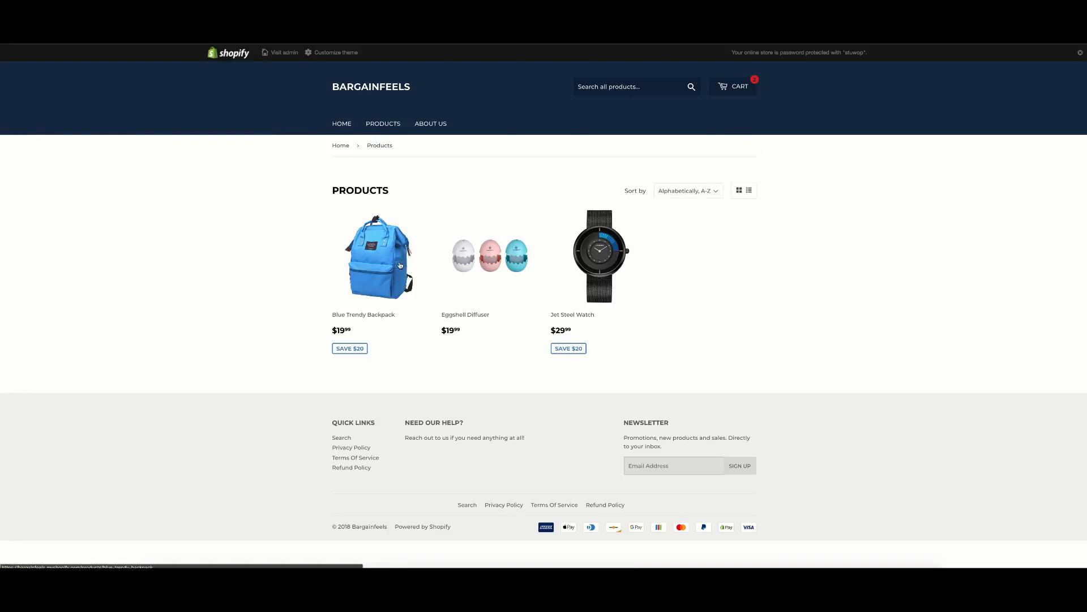
left_click(507, 273)
left_click(750, 87)
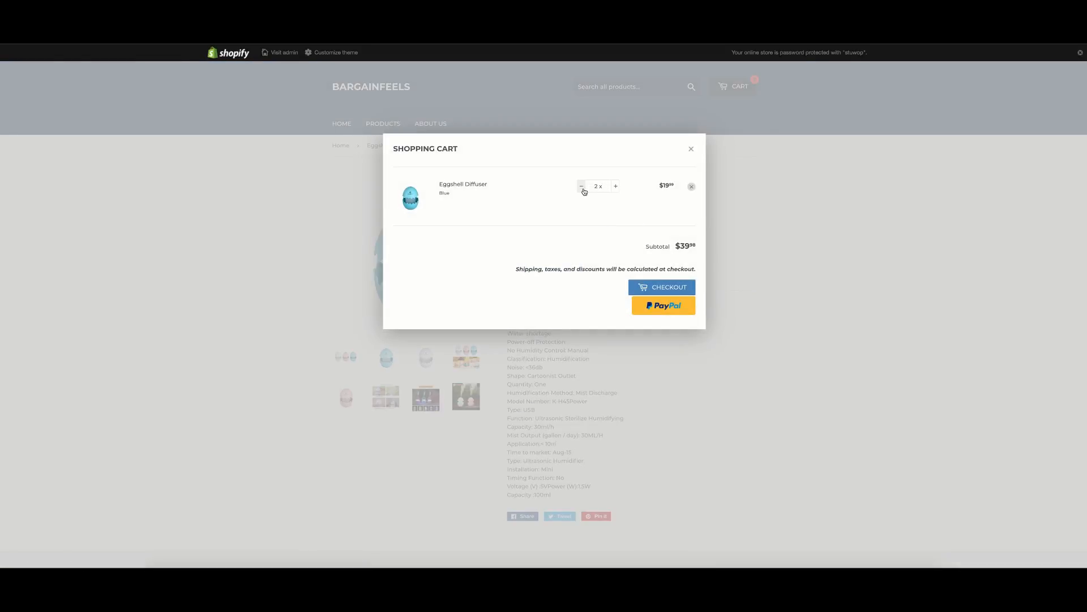
double_click(584, 190)
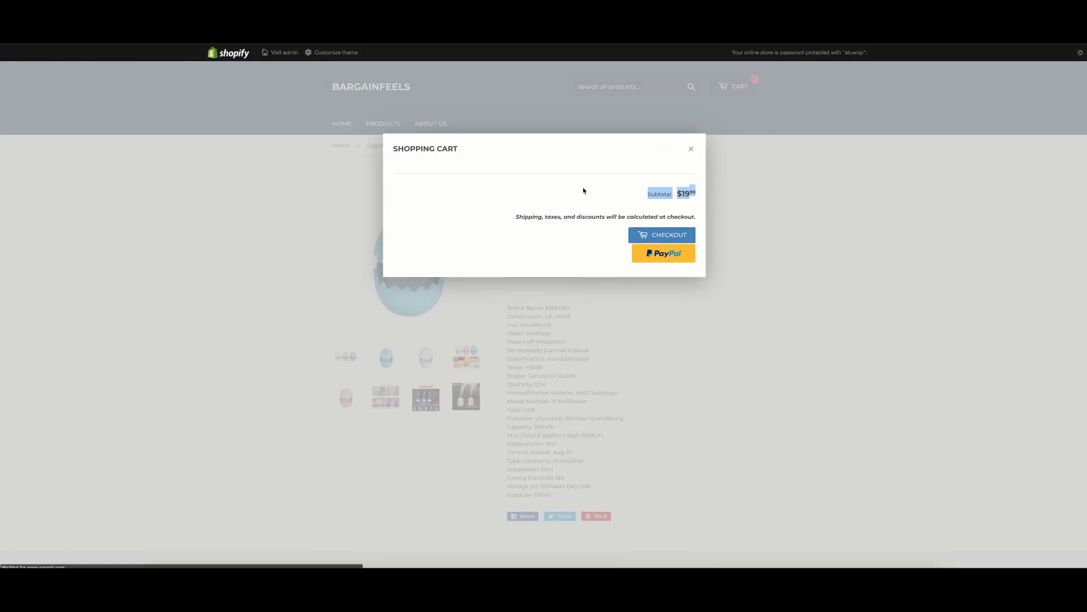
left_click(691, 149)
left_click(554, 276)
left_click(738, 112)
left_click(736, 88)
left_click(662, 286)
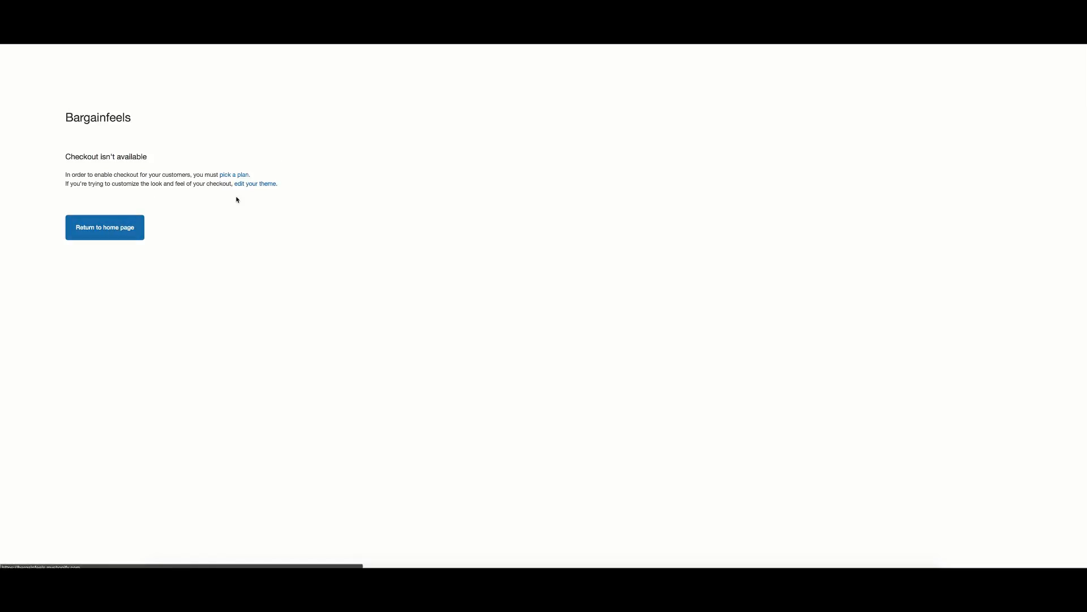
left_click(126, 234)
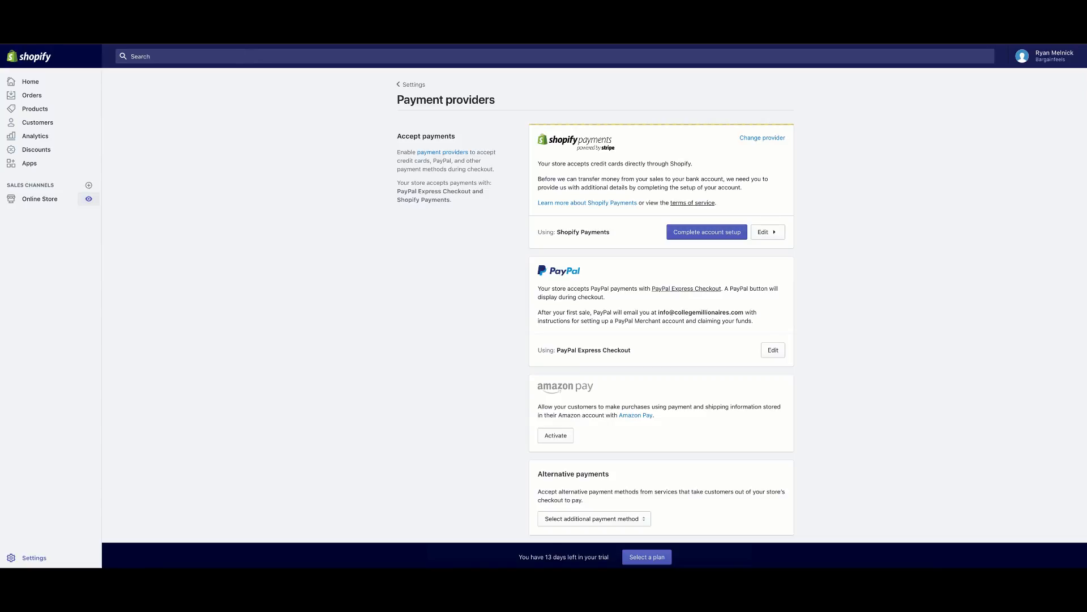
Check the empty Orders page, then view the Apps list showing Oberlo.
left_click(45, 96)
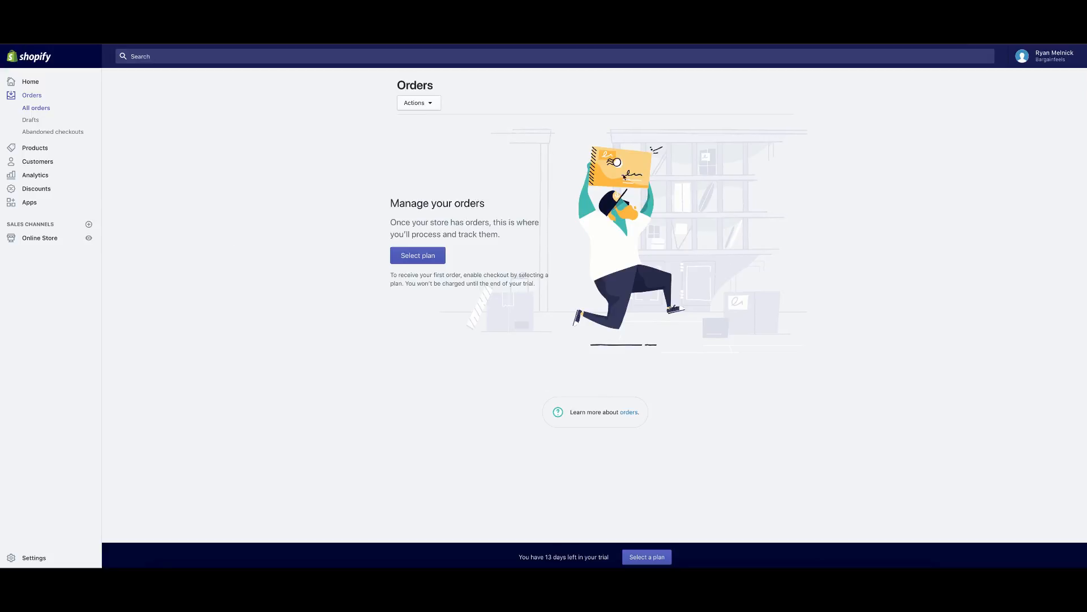
left_click(36, 205)
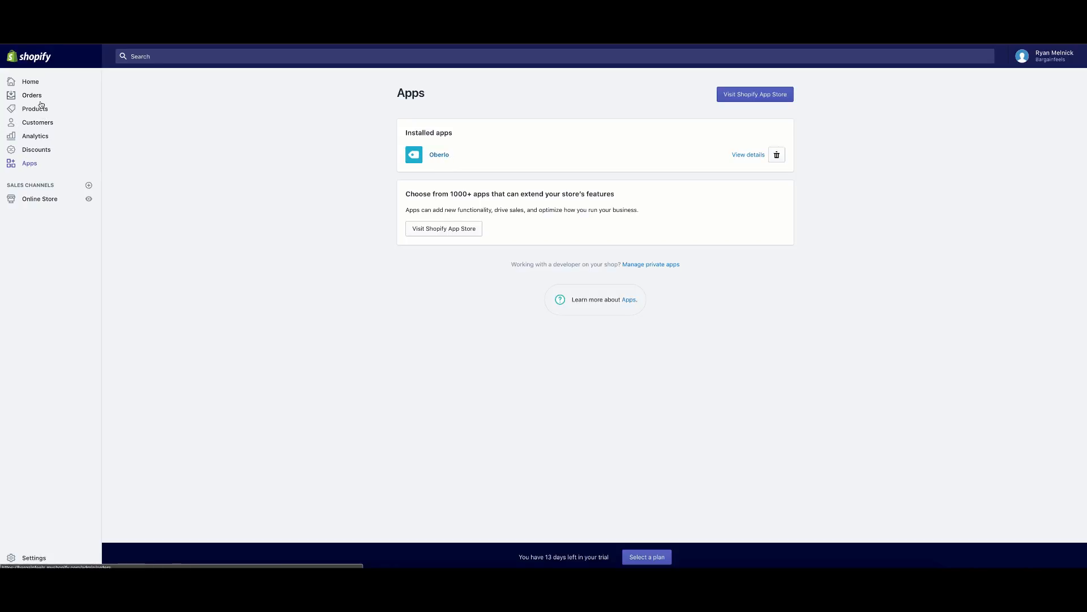
Launch Oberlo, confirm its Orders list is empty, and open an incognito window.
left_click(434, 157)
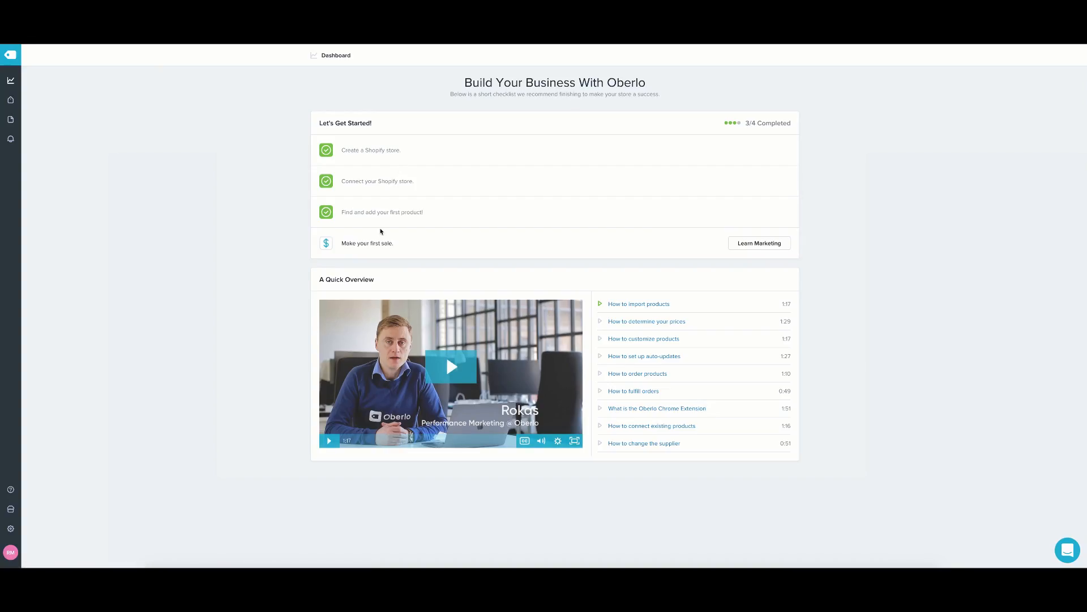
left_click(9, 119)
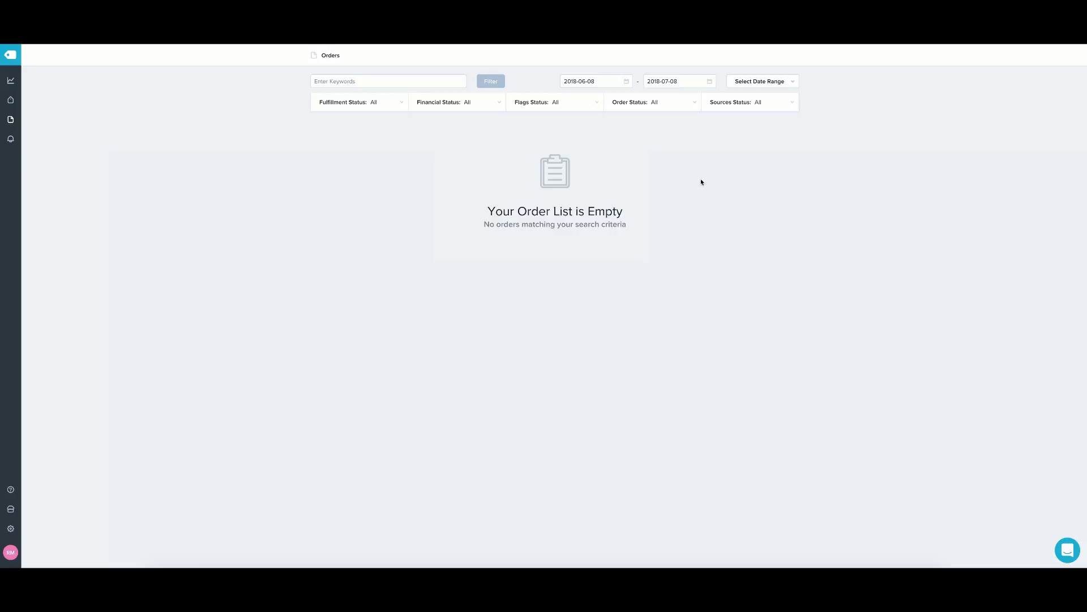
key("super+t")
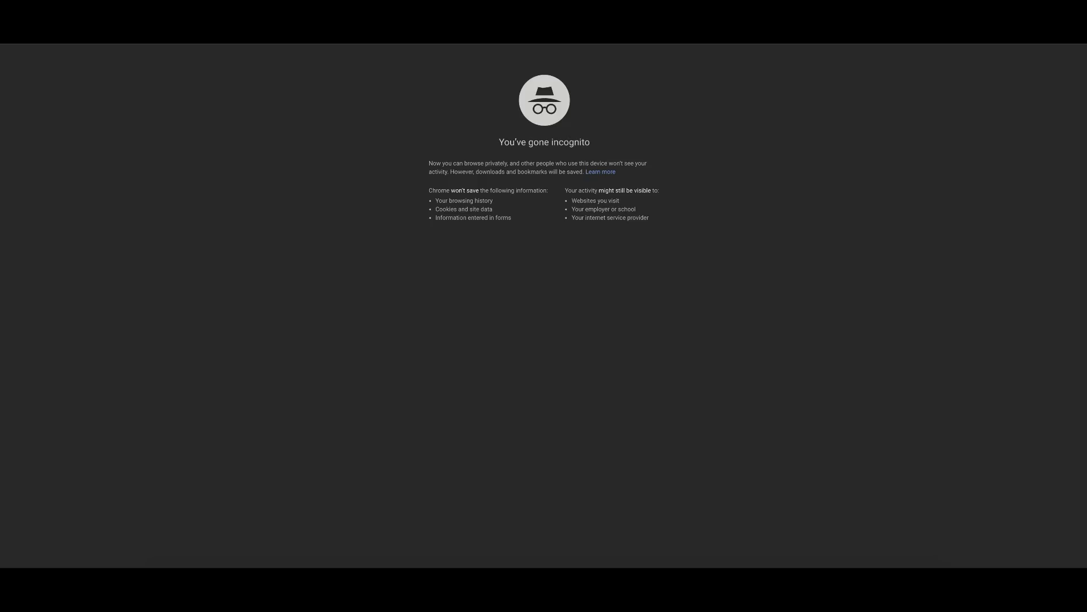
Close the incognito window and reopen the admin Home dashboard showing 13 trial days left.
key("super+w")
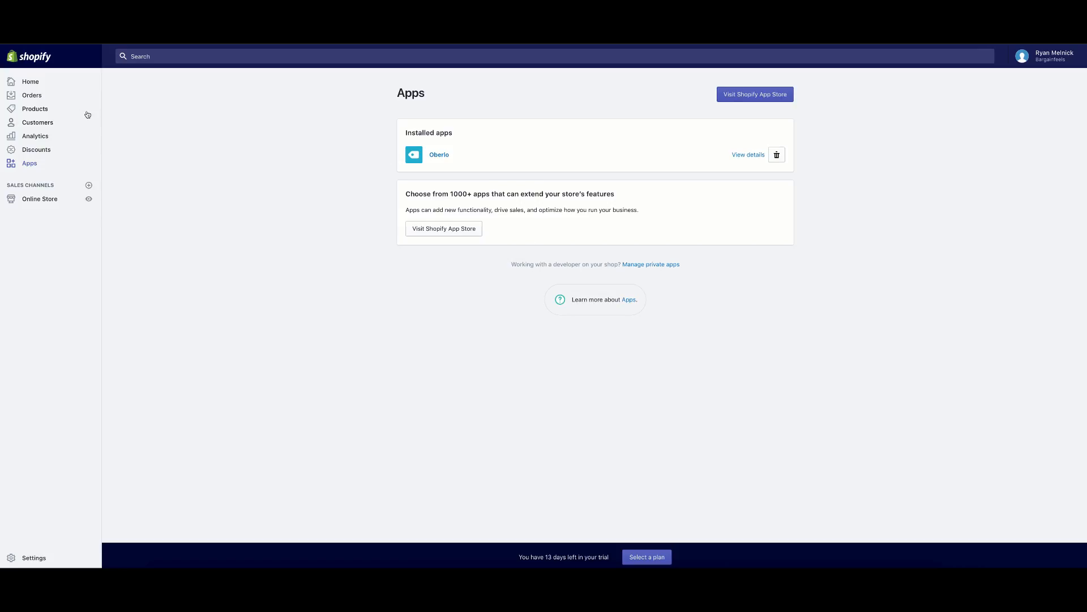
left_click(60, 84)
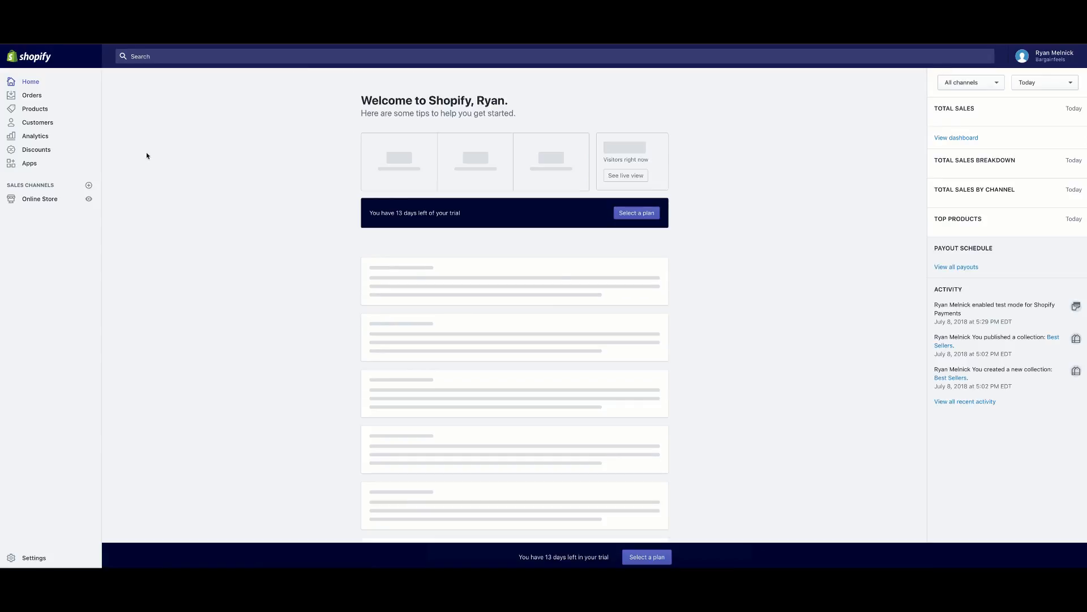